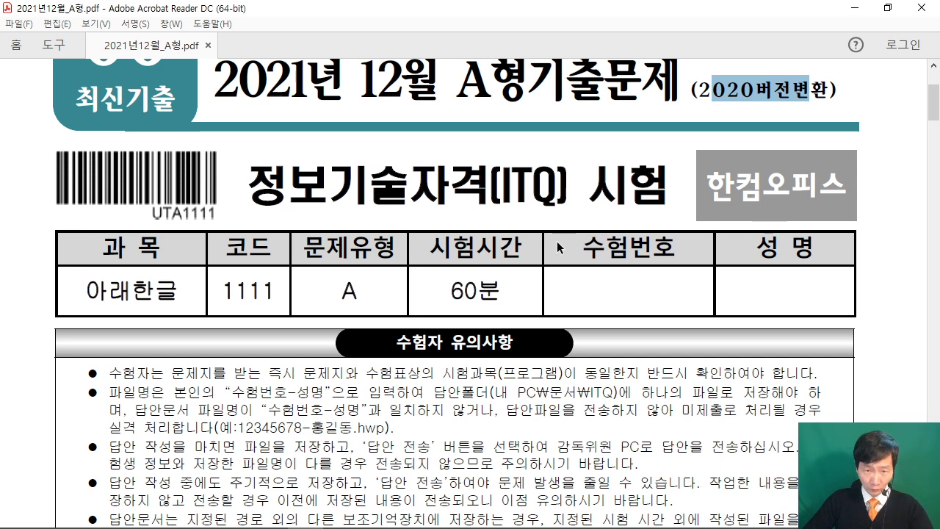
Scroll the 수험자 유의사항 notices and highlight the Hancom Office 2020 version requirement.
{"action": "scroll", "coordinate": [559, 247], "scroll_direction": "down", "scroll_amount": 5}
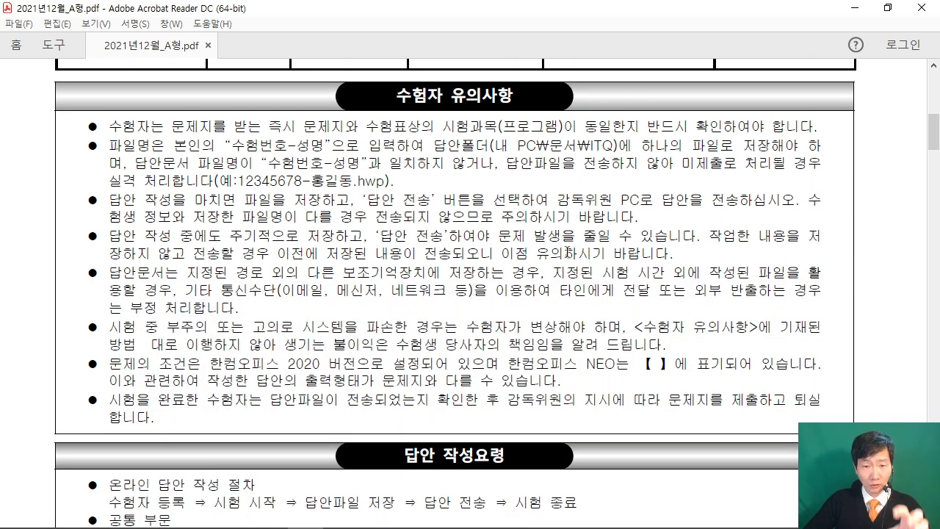
{"action": "left_click_drag", "start_coordinate": [211, 362], "coordinate": [623, 366]}
{"action": "left_click", "coordinate": [512, 367]}
{"action": "left_click", "coordinate": [595, 364]}
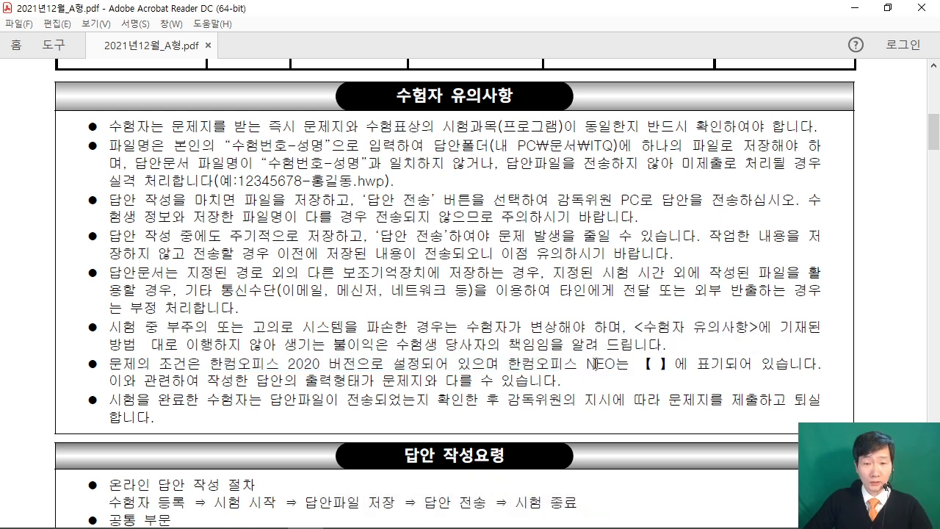
Highlight the empty brackets after NEO, then minimize the exam PDF.
{"action": "left_click_drag", "start_coordinate": [633, 365], "coordinate": [680, 369]}
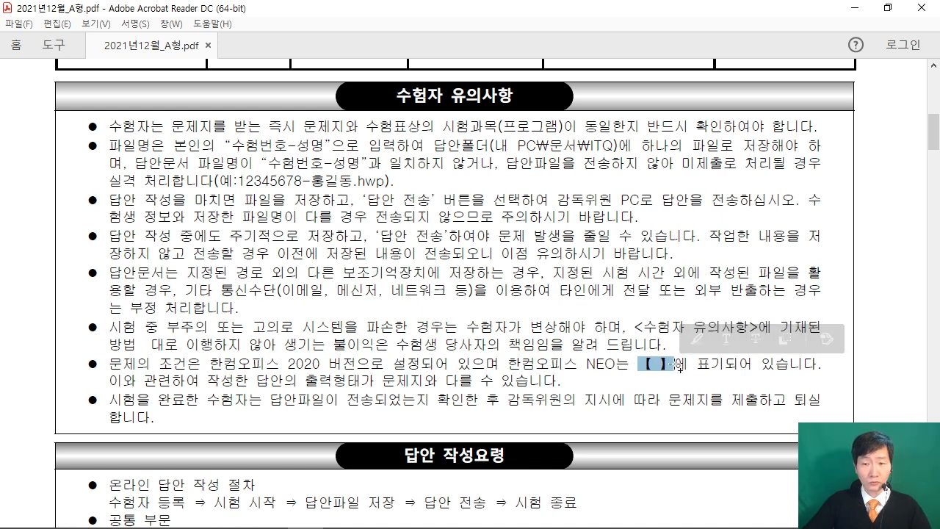
{"action": "left_click", "coordinate": [653, 368]}
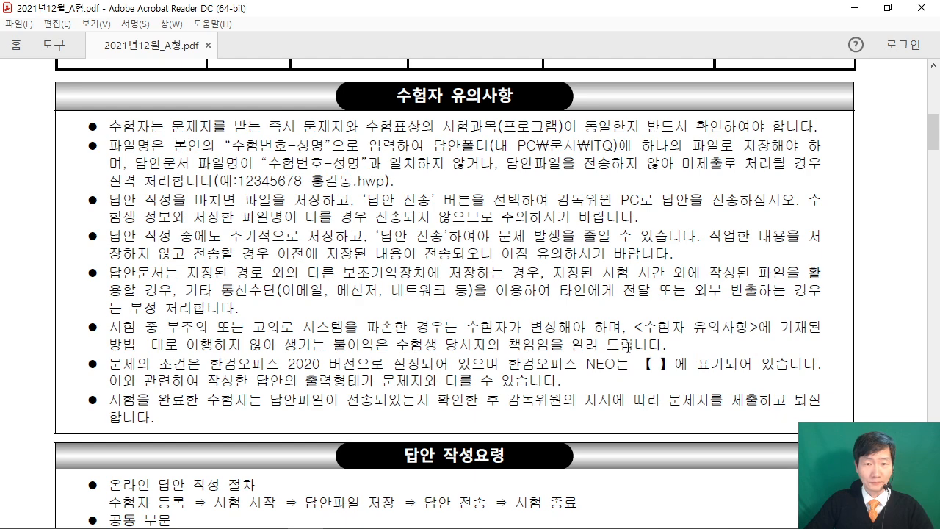
{"action": "left_click", "coordinate": [854, 8]}
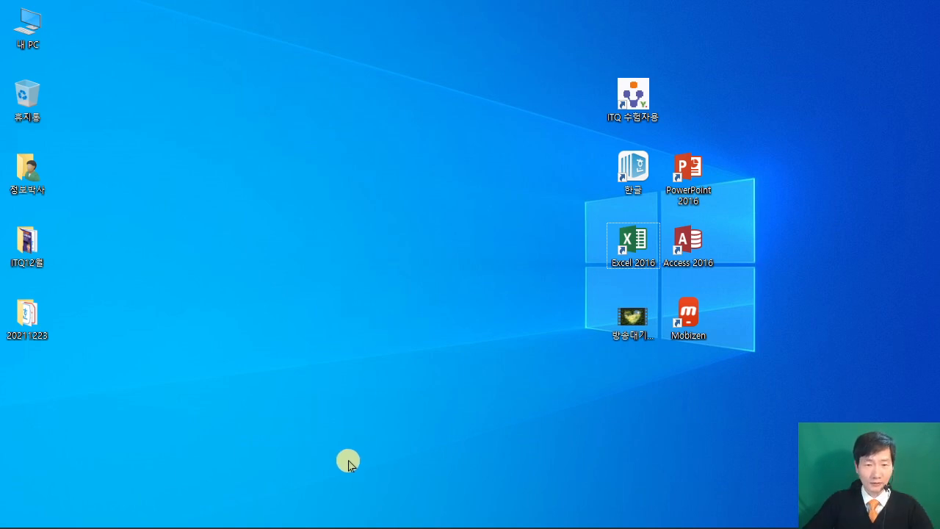
Launch Hancom Hangul, check the required answer folder path in the exam PDF, then minimize it.
{"action": "double_click", "coordinate": [633, 175]}
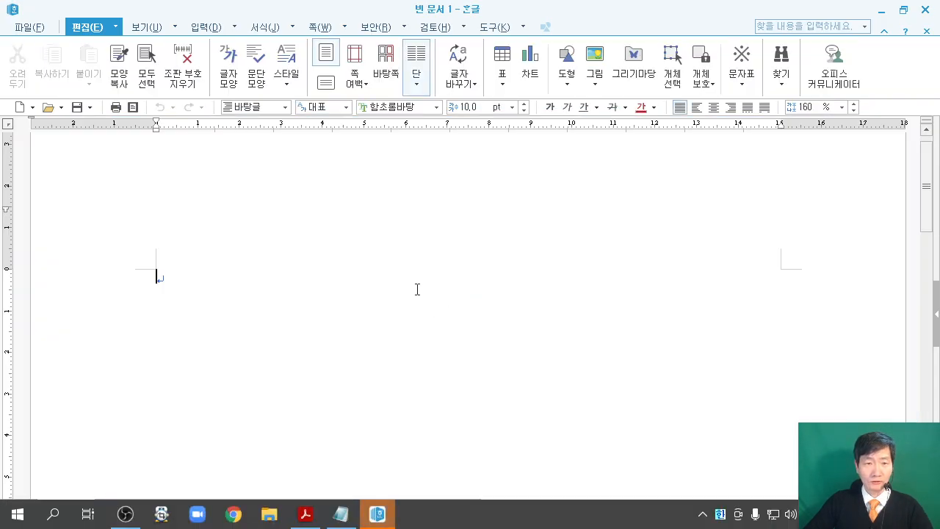
{"action": "left_click", "coordinate": [308, 512]}
{"action": "scroll", "coordinate": [518, 260], "scroll_direction": "up", "scroll_amount": 2}
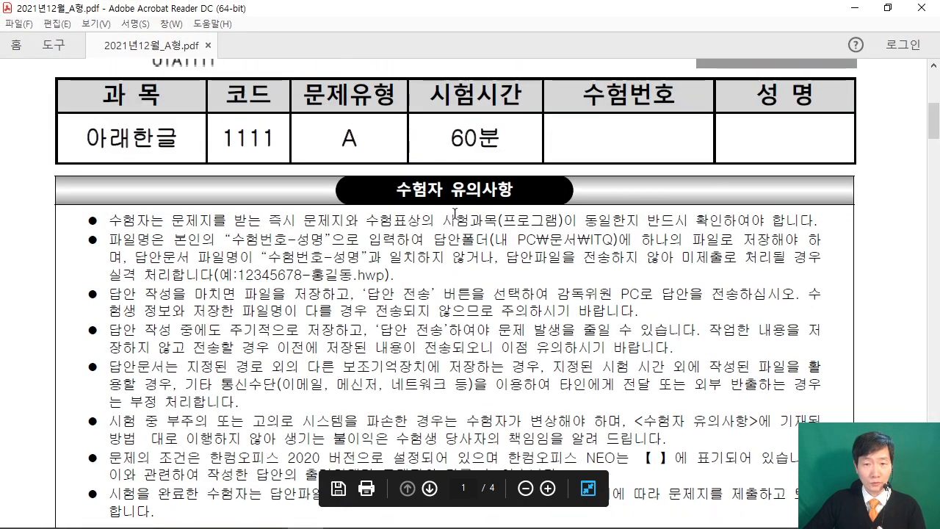
{"action": "left_click_drag", "start_coordinate": [433, 240], "coordinate": [617, 240]}
{"action": "left_click", "coordinate": [540, 242]}
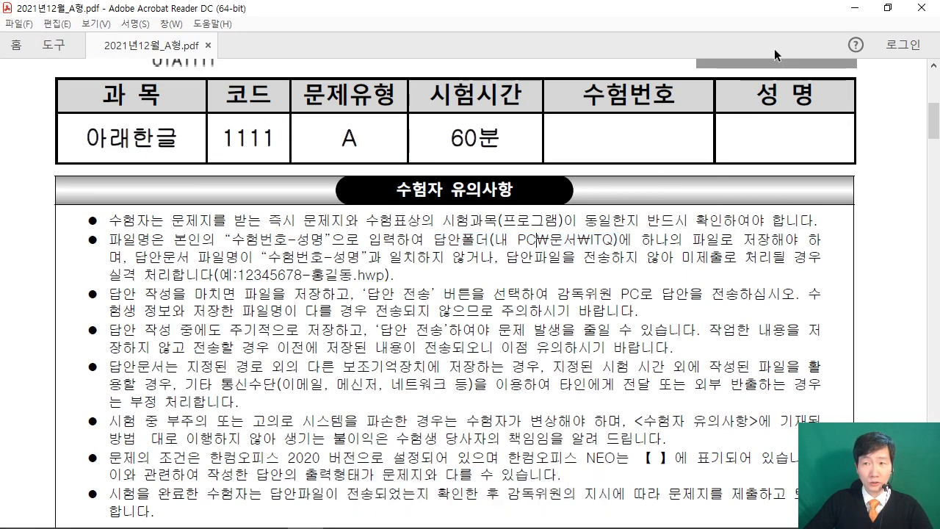
{"action": "left_click", "coordinate": [854, 7]}
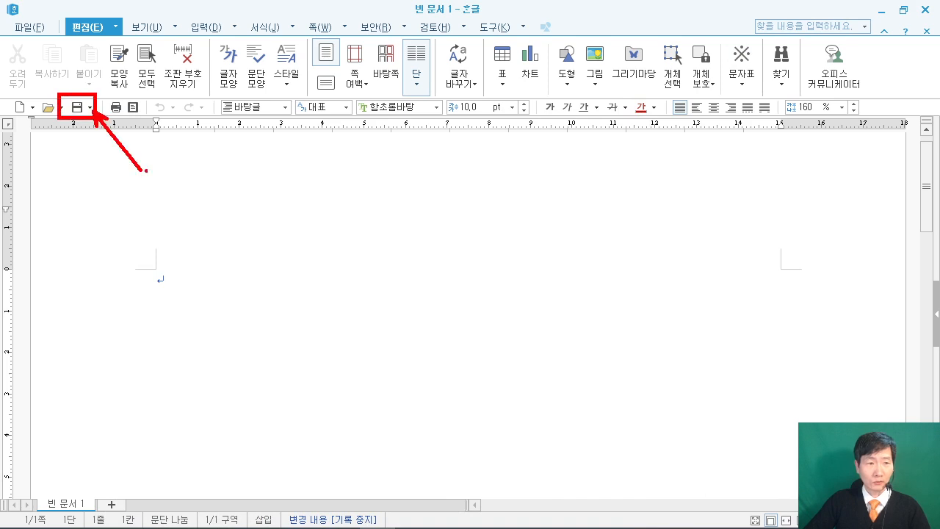
Save the new document in 내 PC > 문서 > ITQ as '20211223' plus the examinee's name.
{"action": "left_click", "coordinate": [76, 109]}
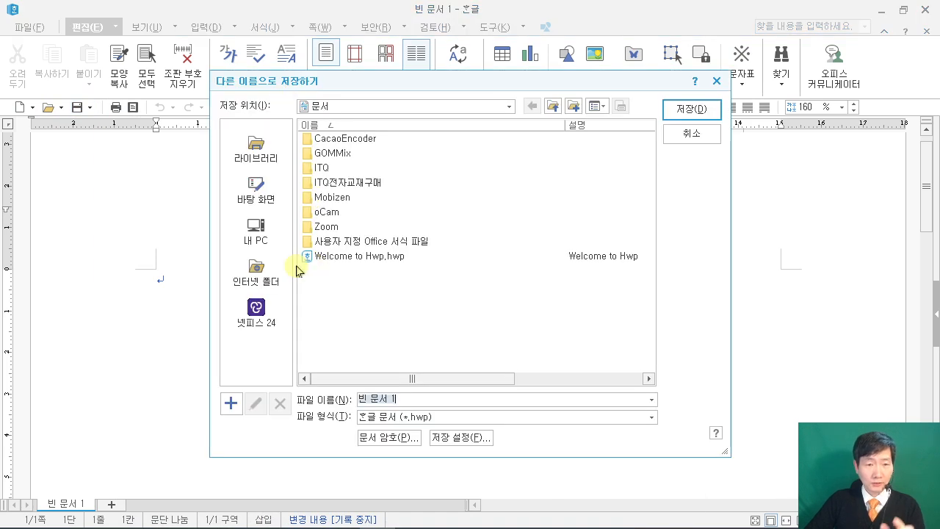
{"action": "left_click", "coordinate": [253, 230]}
{"action": "double_click", "coordinate": [324, 185]}
{"action": "left_click", "coordinate": [318, 167]}
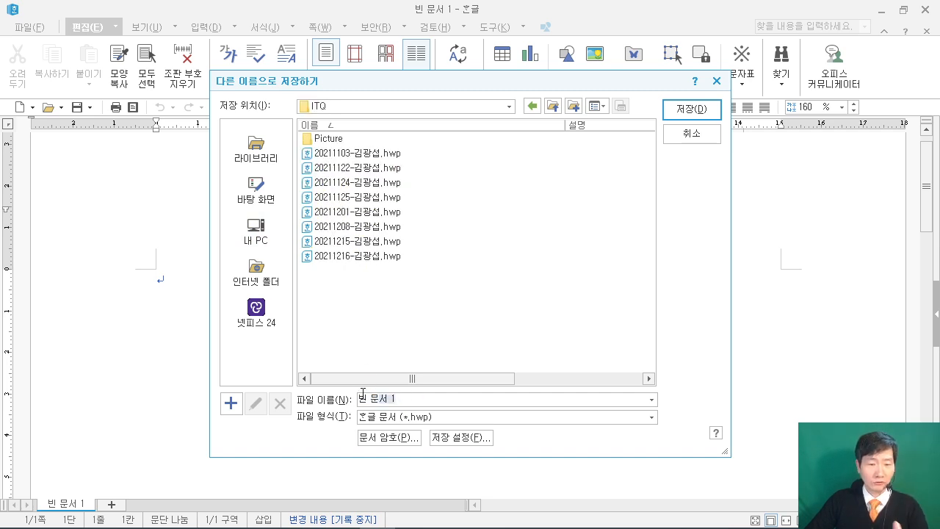
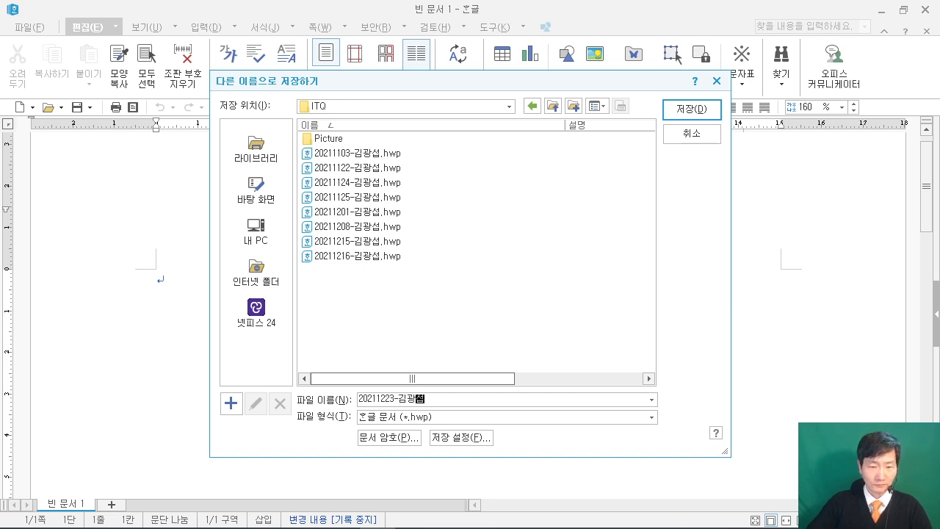
{"action": "left_click", "coordinate": [430, 399]}
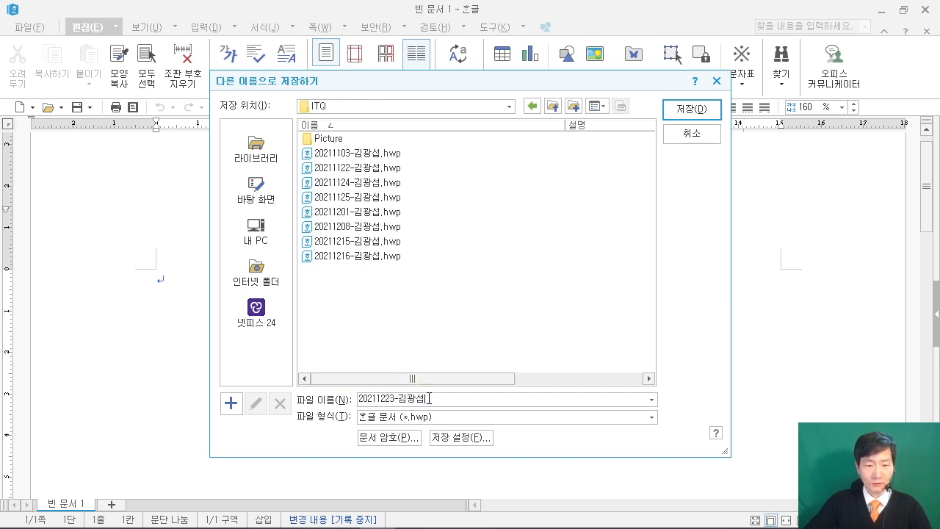
{"action": "left_click", "coordinate": [694, 111]}
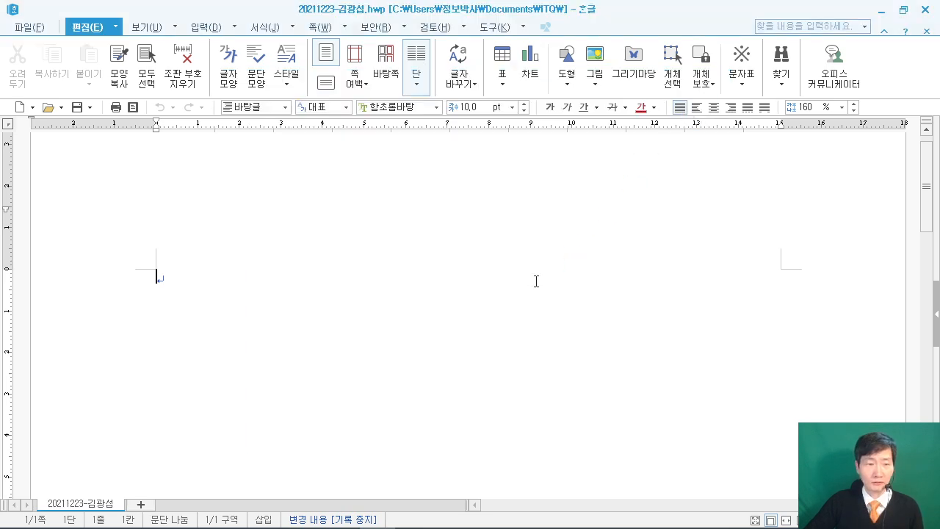
{"action": "left_click", "coordinate": [880, 10]}
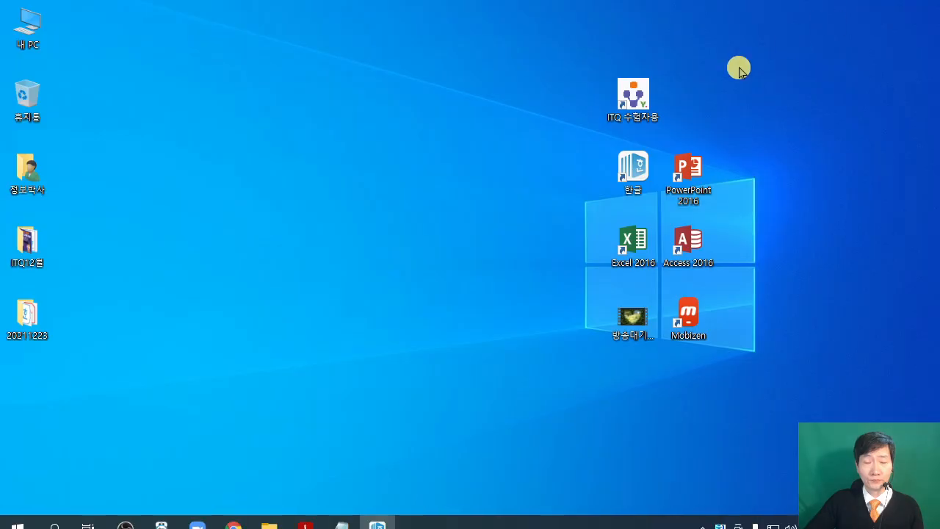
{"action": "double_click", "coordinate": [642, 123]}
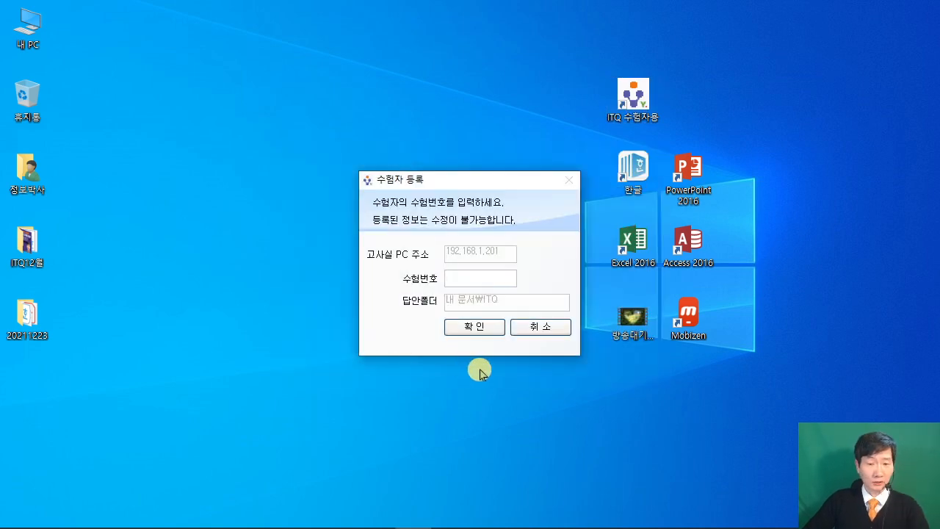
{"action": "left_click", "coordinate": [541, 326]}
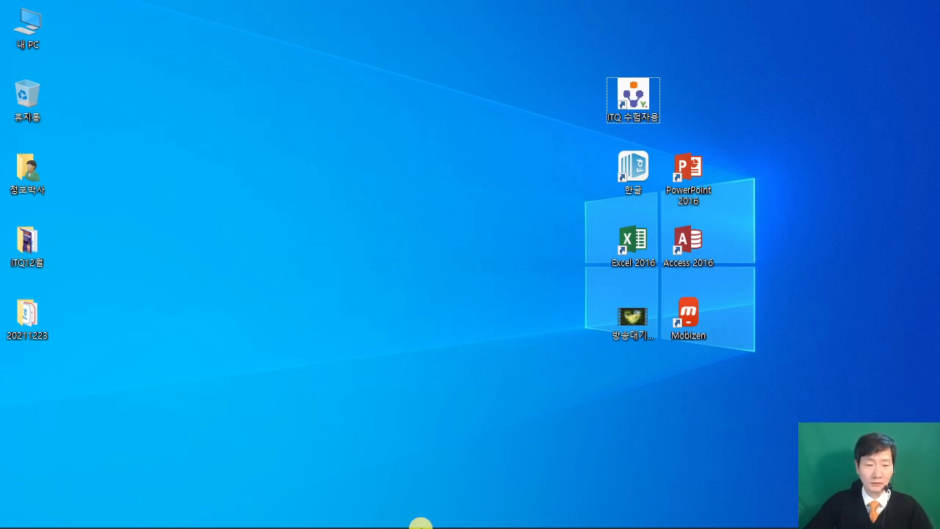
{"action": "left_click", "coordinate": [375, 515]}
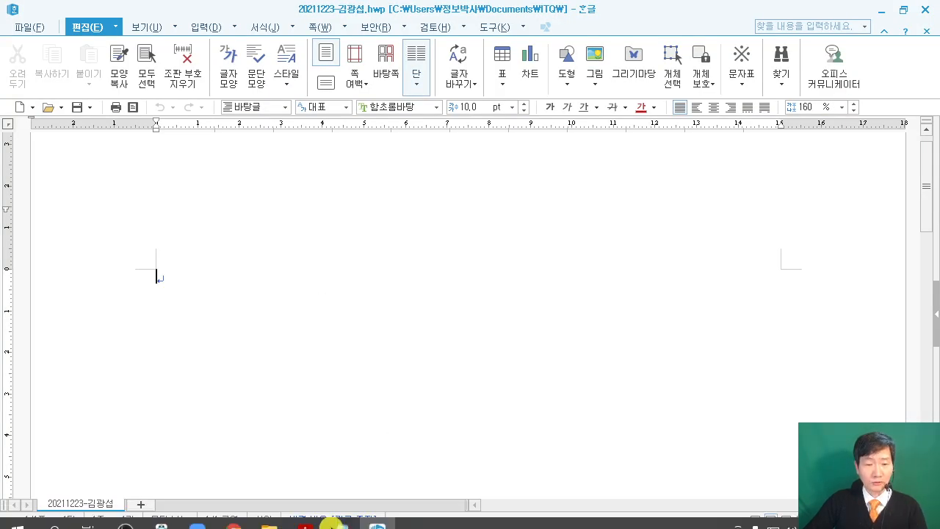
{"action": "left_click", "coordinate": [323, 516]}
{"action": "scroll", "coordinate": [465, 337], "scroll_direction": "down", "scroll_amount": 10}
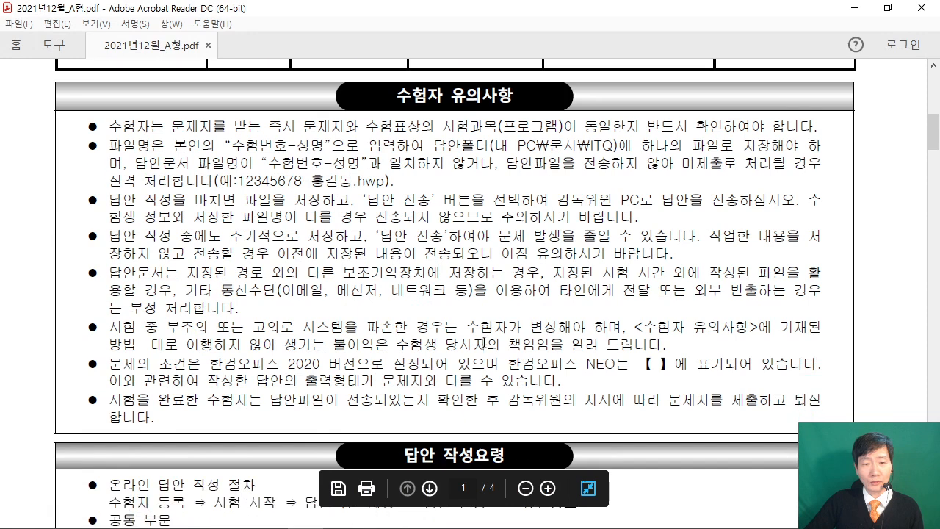
{"action": "scroll", "coordinate": [499, 345], "scroll_direction": "down", "scroll_amount": 3}
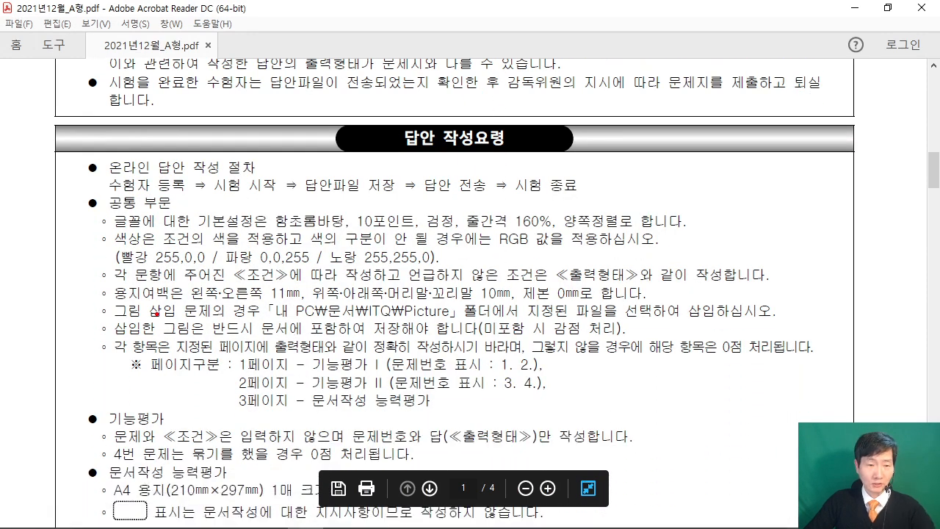
{"action": "left_click_drag", "start_coordinate": [83, 283], "coordinate": [677, 308]}
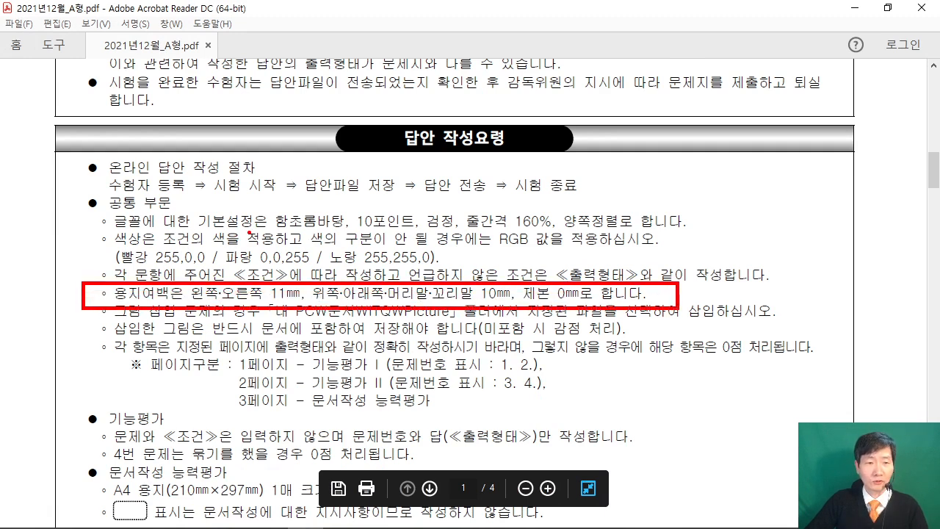
{"action": "left_click_drag", "start_coordinate": [265, 231], "coordinate": [617, 229]}
{"action": "key", "text": "Escape"}
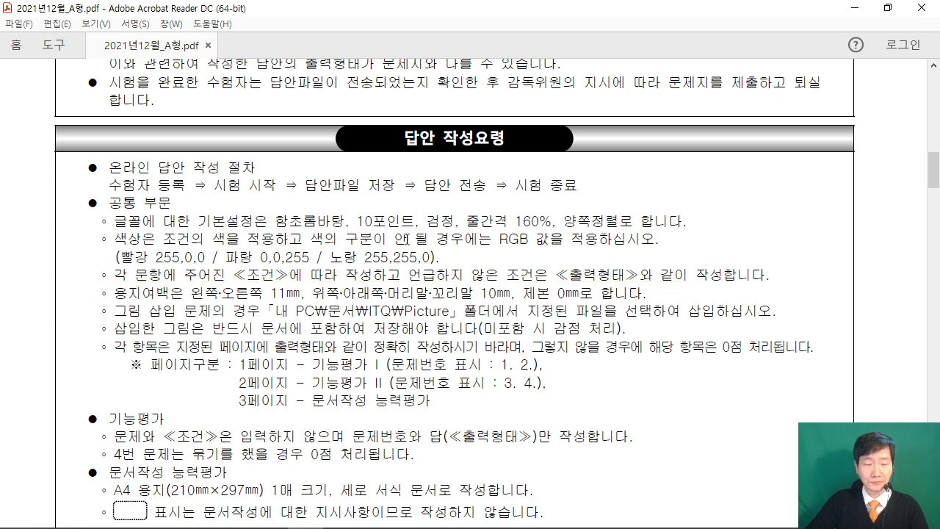
{"action": "left_click", "coordinate": [854, 7]}
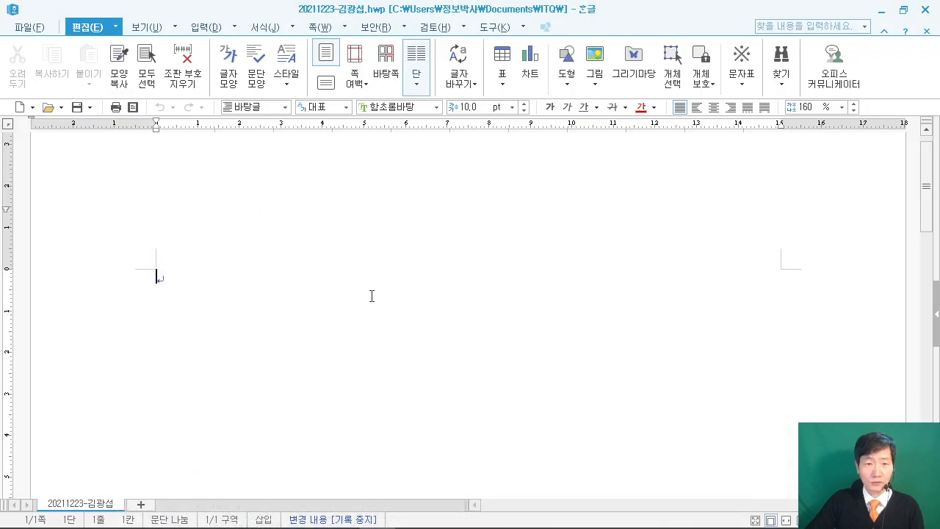
Draw an on-screen note about page setup, then clear it.
{"action": "left_click_drag", "start_coordinate": [350, 87], "coordinate": [585, 256]}
{"action": "mouse_move", "coordinate": [382, 114]}
{"action": "left_mouse_down"}
{"action": "mouse_move", "coordinate": [470, 102]}
{"action": "mouse_move", "coordinate": [386, 205]}
{"action": "left_mouse_up"}
{"action": "left_click_drag", "start_coordinate": [395, 153], "coordinate": [446, 150]}
{"action": "left_click_drag", "start_coordinate": [473, 109], "coordinate": [472, 142]}
{"action": "mouse_move", "coordinate": [478, 111]}
{"action": "left_mouse_down"}
{"action": "mouse_move", "coordinate": [490, 108]}
{"action": "mouse_move", "coordinate": [506, 203]}
{"action": "left_mouse_up"}
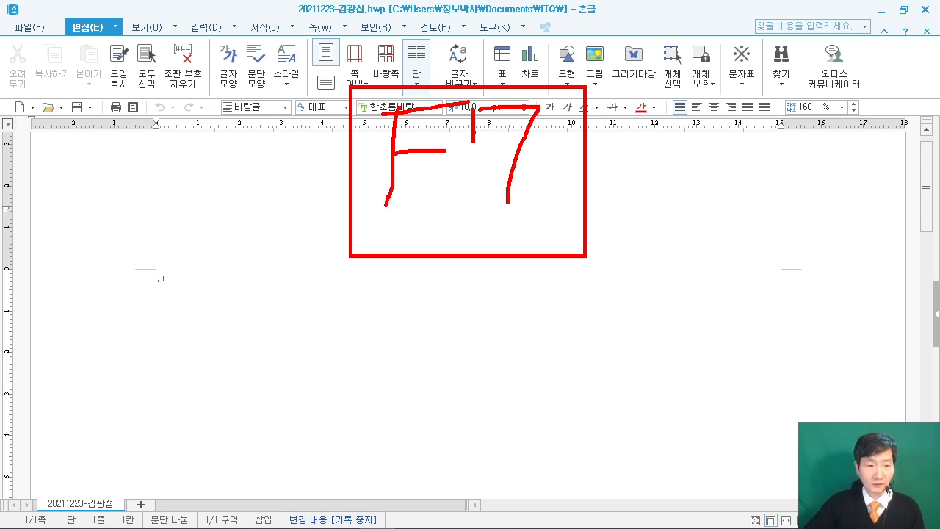
{"action": "key", "text": "Escape"}
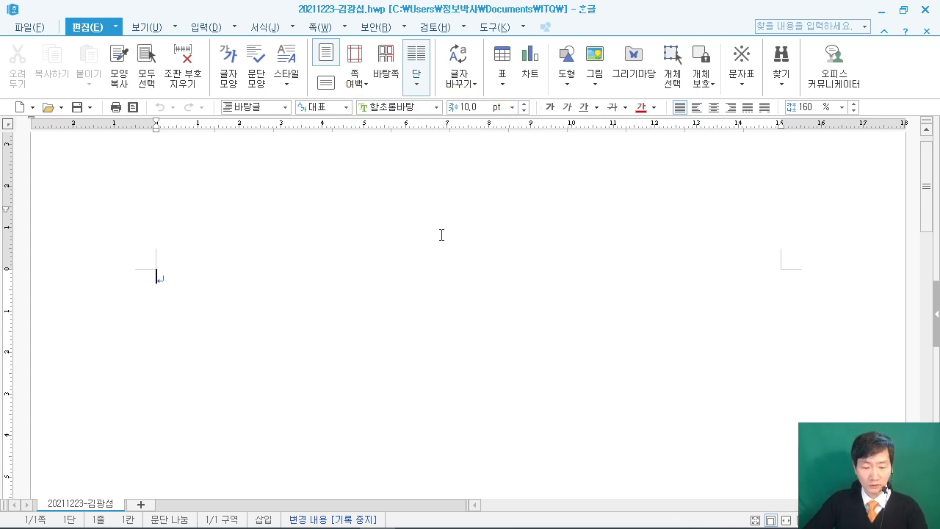
In 편집 용지 (F7), set the top margin to 10 mm and annotate field navigation.
{"action": "key", "text": "F7"}
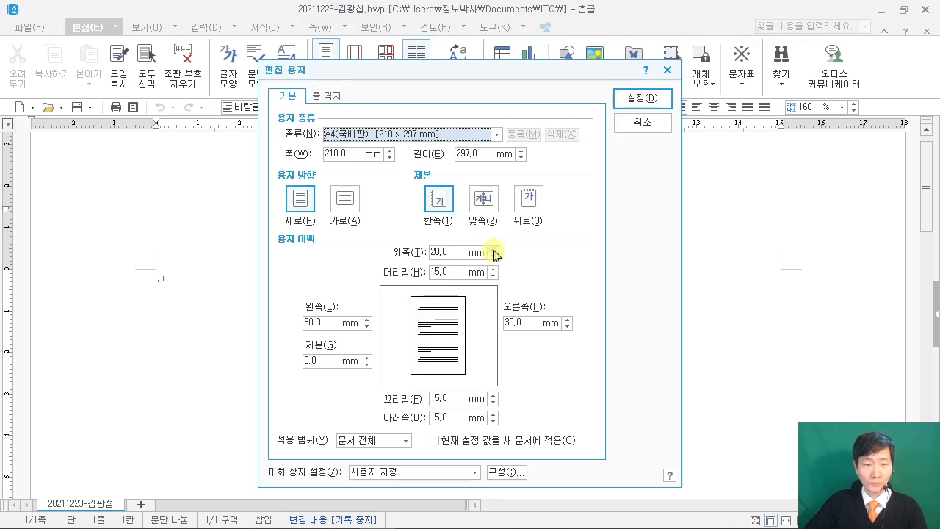
{"action": "left_click", "coordinate": [456, 251]}
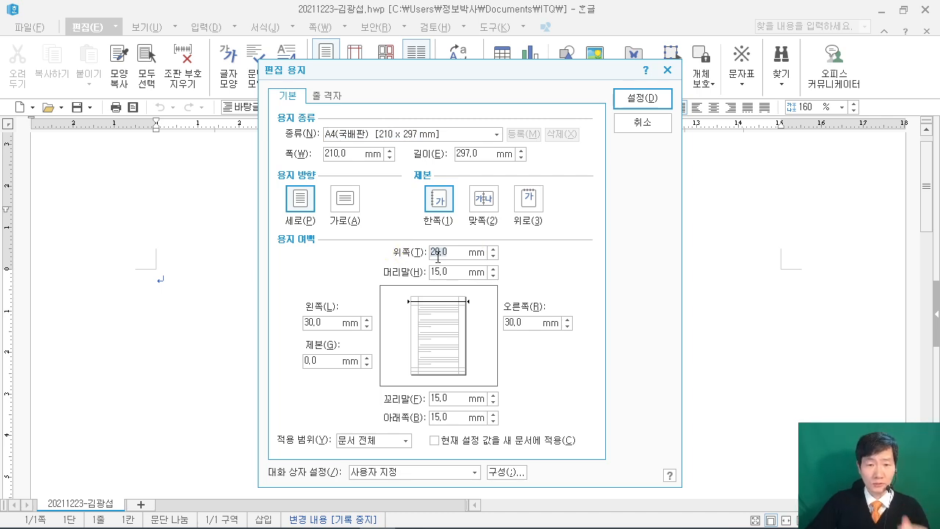
{"action": "type", "text": "10"}
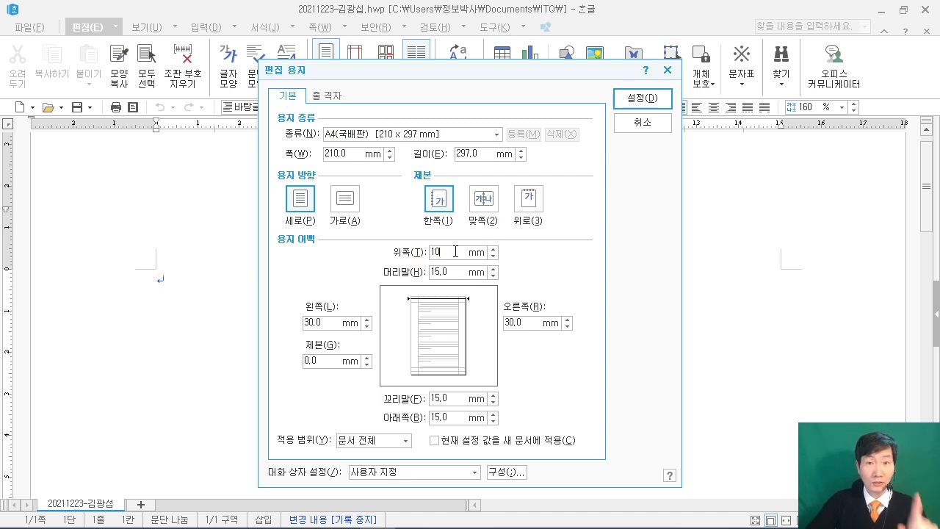
{"action": "mouse_move", "coordinate": [125, 143]}
{"action": "left_mouse_down"}
{"action": "mouse_move", "coordinate": [277, 269]}
{"action": "mouse_move", "coordinate": [292, 262]}
{"action": "left_mouse_up"}
{"action": "mouse_move", "coordinate": [147, 158]}
{"action": "left_mouse_down"}
{"action": "mouse_move", "coordinate": [213, 158]}
{"action": "mouse_move", "coordinate": [167, 227]}
{"action": "left_mouse_up"}
{"action": "mouse_move", "coordinate": [222, 153]}
{"action": "left_mouse_down"}
{"action": "mouse_move", "coordinate": [193, 232]}
{"action": "mouse_move", "coordinate": [243, 196]}
{"action": "left_mouse_up"}
{"action": "mouse_move", "coordinate": [226, 183]}
{"action": "left_mouse_down"}
{"action": "mouse_move", "coordinate": [265, 182]}
{"action": "mouse_move", "coordinate": [271, 221]}
{"action": "left_mouse_up"}
{"action": "mouse_move", "coordinate": [274, 155]}
{"action": "left_mouse_down"}
{"action": "mouse_move", "coordinate": [290, 156]}
{"action": "mouse_move", "coordinate": [256, 205]}
{"action": "left_mouse_up"}
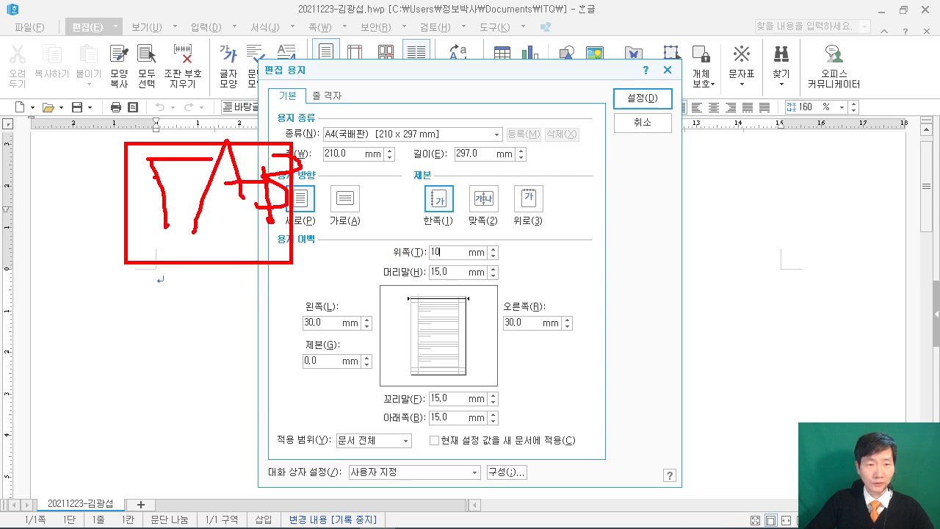
{"action": "key", "text": "Escape"}
Set bottom 10, left and right 11, header and footer 10 mm, and apply.
{"action": "key", "text": "Tab"}
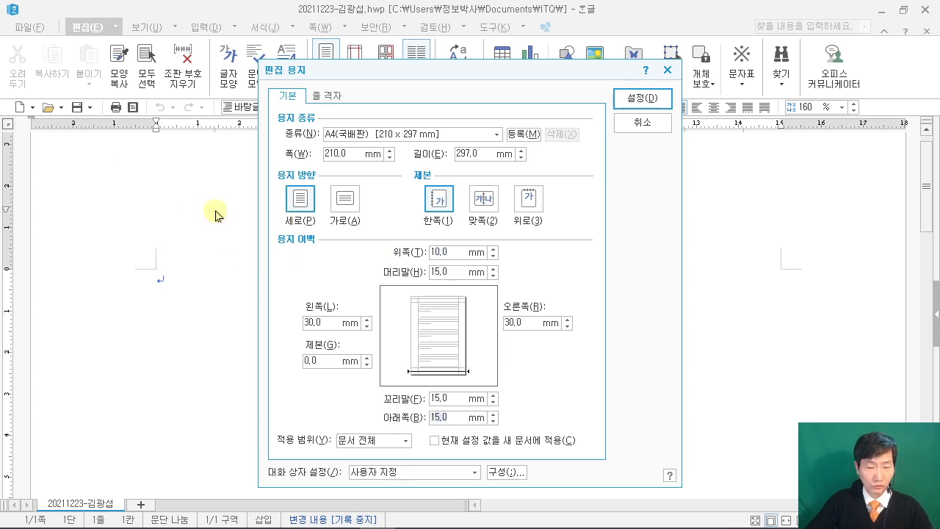
{"action": "type", "text": "10"}
{"action": "key", "text": "Tab"}
{"action": "type", "text": "11"}
{"action": "left_click", "coordinate": [506, 323]}
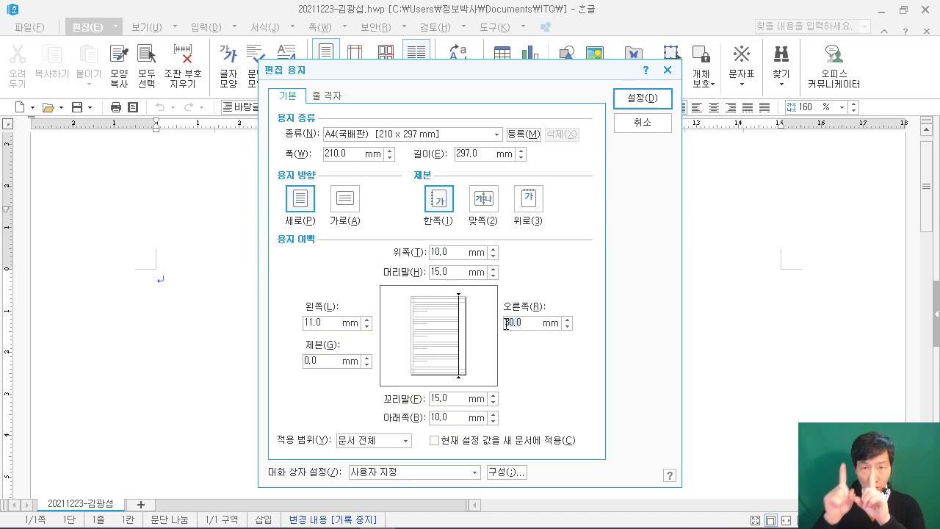
{"action": "type", "text": "11"}
{"action": "key", "text": "Tab"}
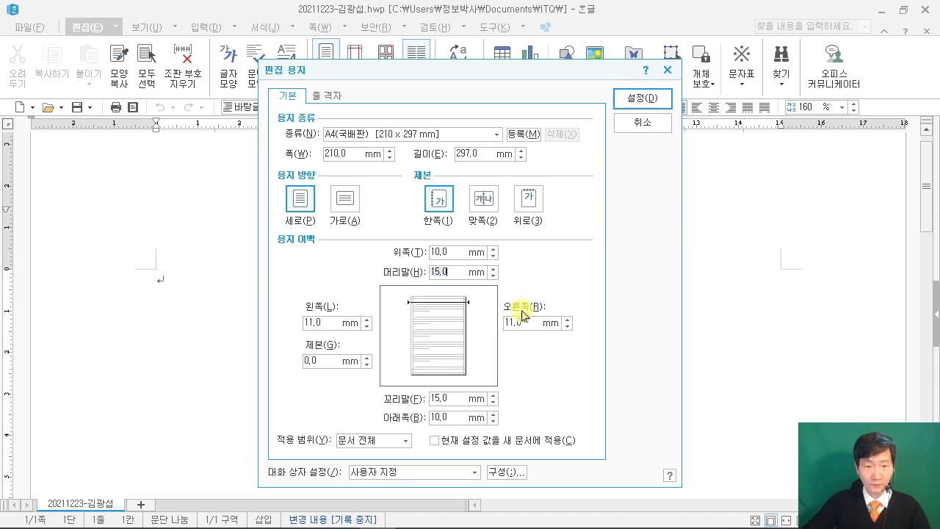
{"action": "type", "text": "10"}
{"action": "key", "text": "Tab"}
{"action": "type", "text": "10"}
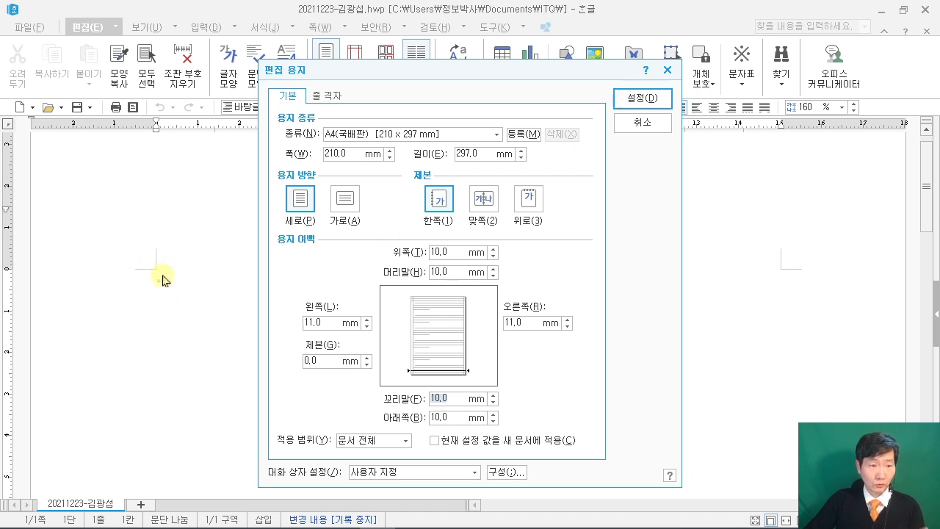
{"action": "left_click", "coordinate": [632, 98]}
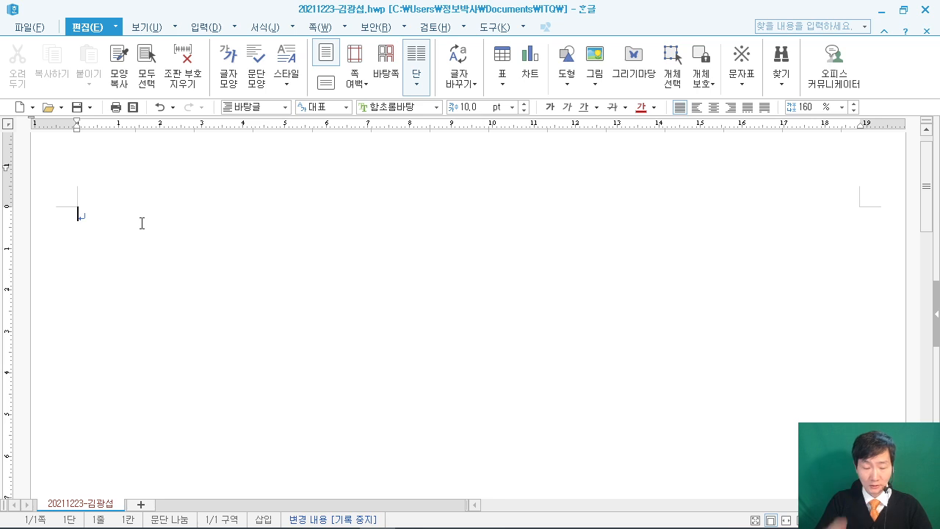
Add blank lines under 1., then type the 2. label with blank lines below it.
{"action": "key", "text": "Return"}
{"action": "key", "text": "Return"}
{"action": "key", "text": "Return"}
{"action": "key", "text": "Return"}
{"action": "type", "text": "2."}
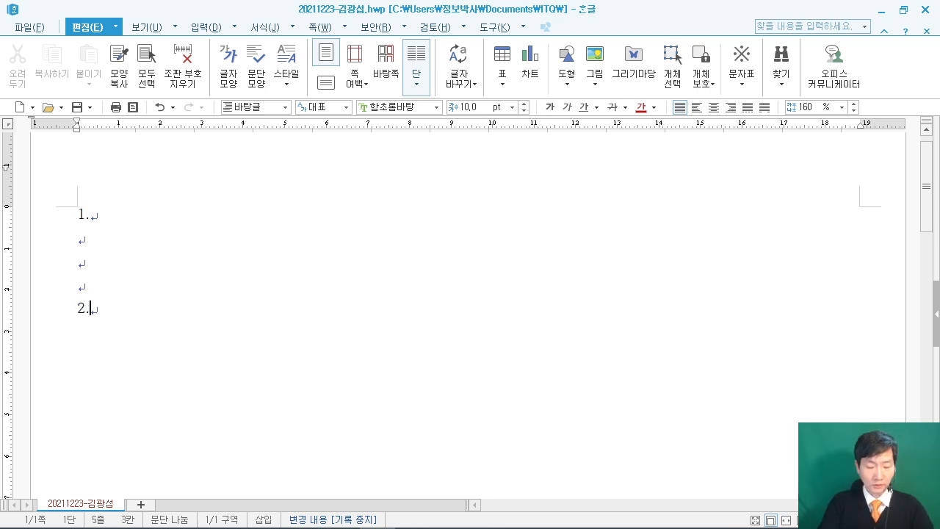
{"action": "key", "text": "Return"}
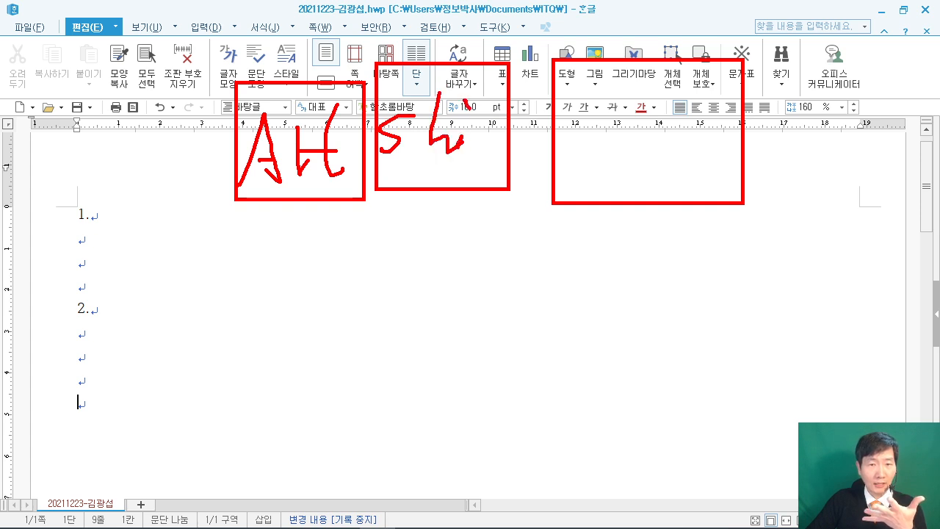
Draw a brief on-screen annotation, then clear it.
{"action": "left_click_drag", "start_coordinate": [593, 102], "coordinate": [606, 163]}
{"action": "left_click_drag", "start_coordinate": [590, 131], "coordinate": [664, 122]}
{"action": "mouse_move", "coordinate": [679, 102]}
{"action": "left_mouse_down"}
{"action": "mouse_move", "coordinate": [667, 154]}
{"action": "mouse_move", "coordinate": [694, 132]}
{"action": "left_mouse_up"}
{"action": "mouse_move", "coordinate": [697, 140]}
{"action": "left_mouse_down"}
{"action": "mouse_move", "coordinate": [723, 119]}
{"action": "mouse_move", "coordinate": [732, 146]}
{"action": "left_mouse_up"}
{"action": "left_click_drag", "start_coordinate": [738, 132], "coordinate": [763, 122]}
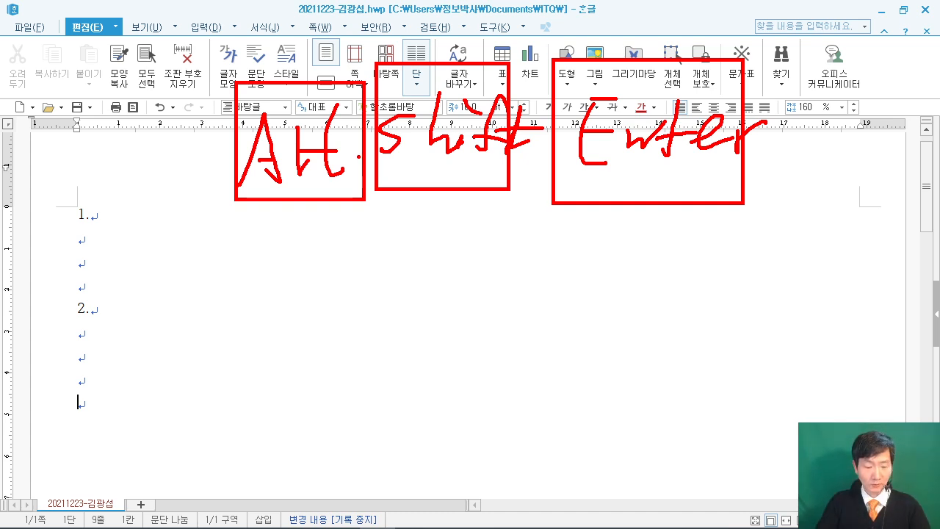
{"action": "key", "text": "Escape"}
Start page 2 with labels 3. and 4. separated by blank lines, then break to a third page.
{"action": "key", "text": "alt+shift+Return"}
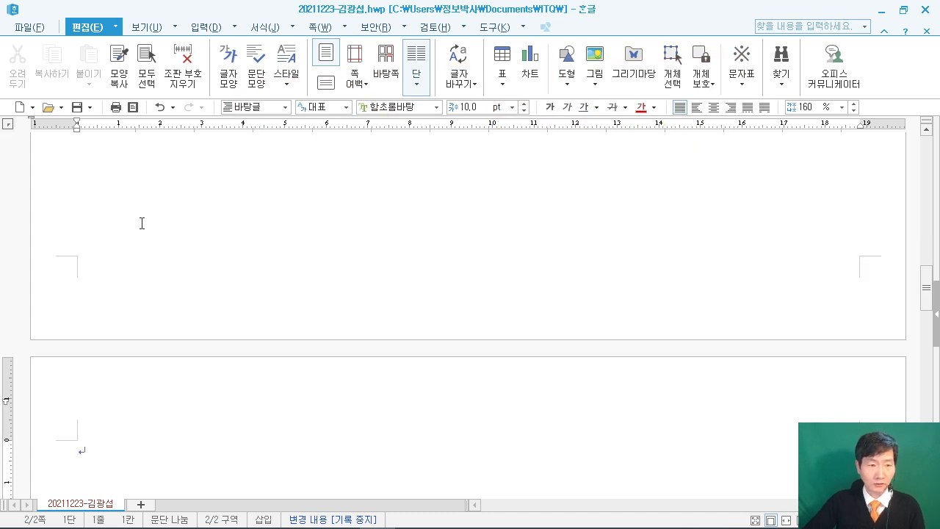
{"action": "scroll", "coordinate": [146, 250], "scroll_direction": "down", "scroll_amount": 3}
{"action": "scroll", "coordinate": [133, 325], "scroll_direction": "down", "scroll_amount": 3}
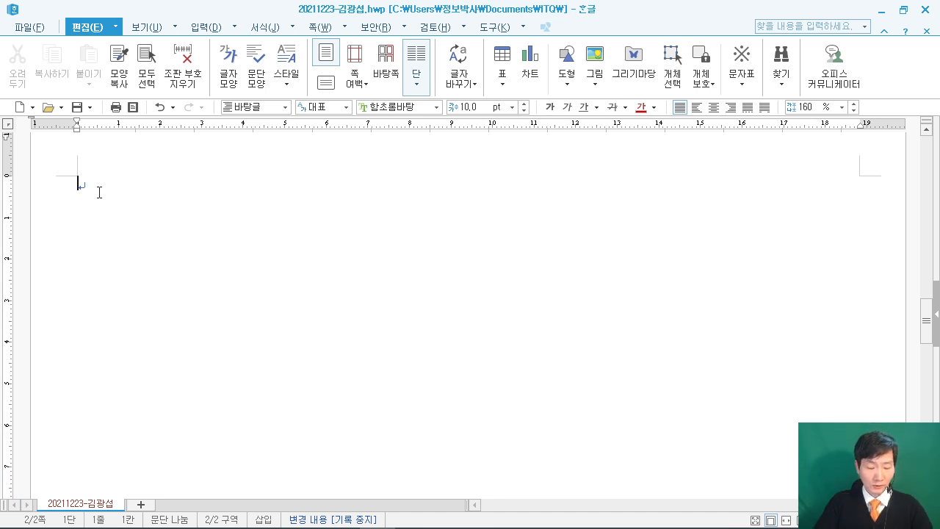
{"action": "type", "text": "3"}
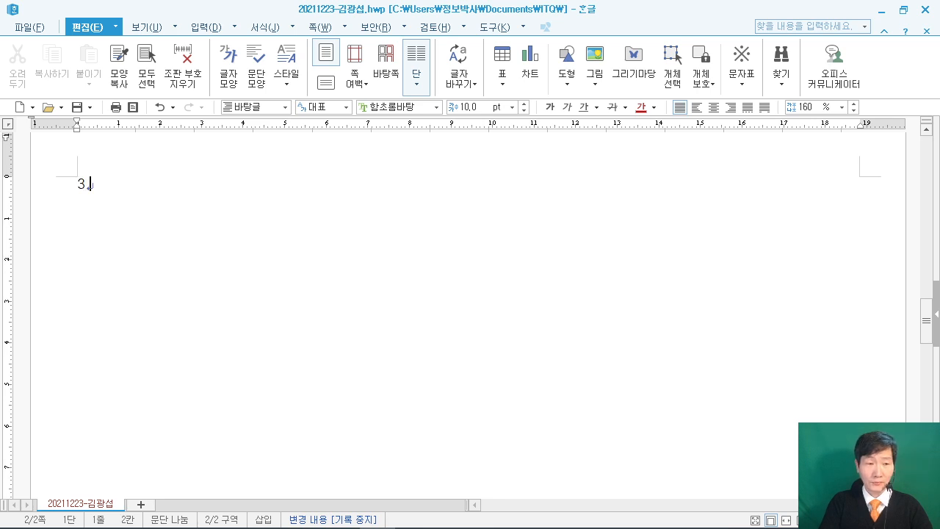
{"action": "type", "text": "."}
{"action": "key", "text": "Return"}
{"action": "key", "text": "Return"}
{"action": "key", "text": "Return"}
{"action": "key", "text": "Return"}
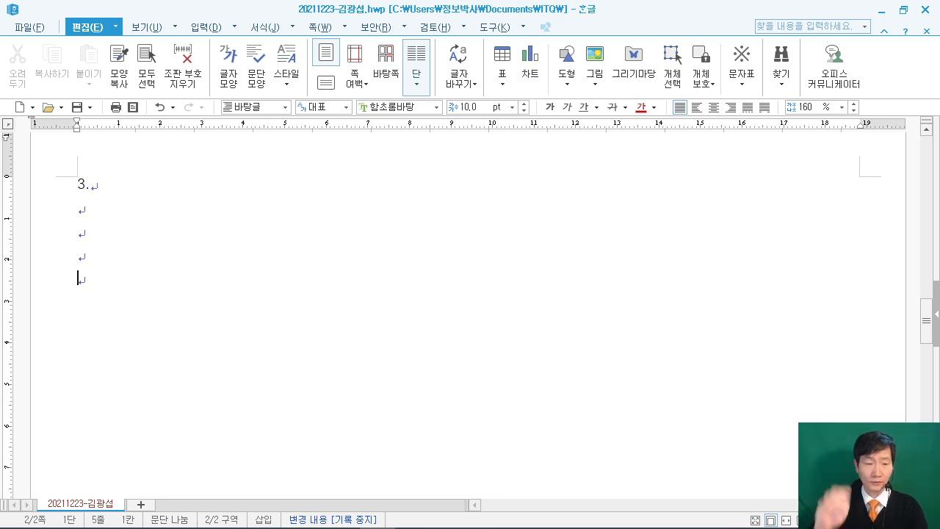
{"action": "type", "text": "4."}
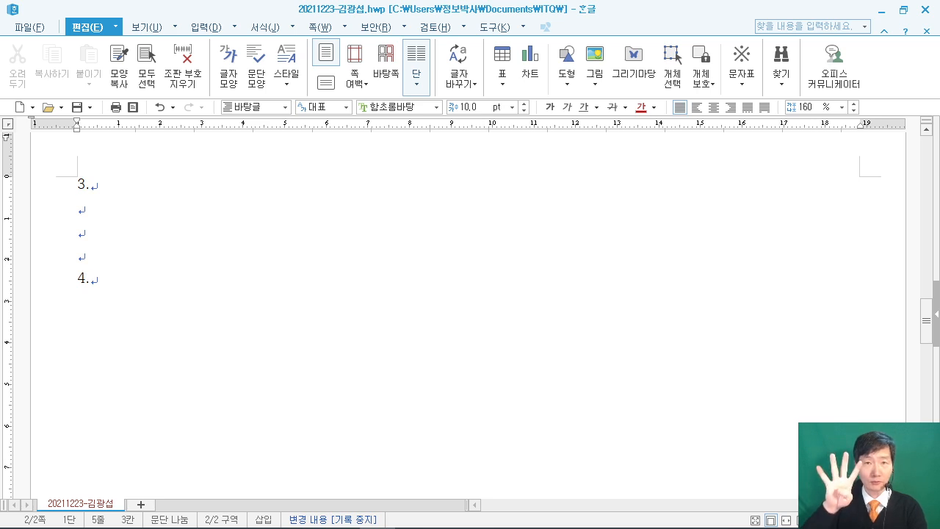
{"action": "key", "text": "Return"}
{"action": "key", "text": "Return"}
{"action": "key", "text": "Return"}
{"action": "key", "text": "Return"}
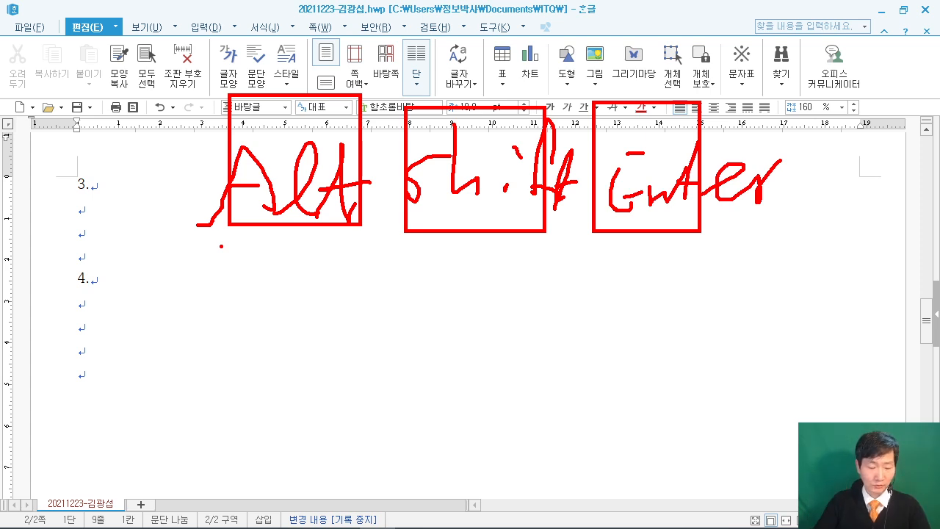
{"action": "key", "text": "Escape"}
{"action": "key", "text": "alt+shift+Return"}
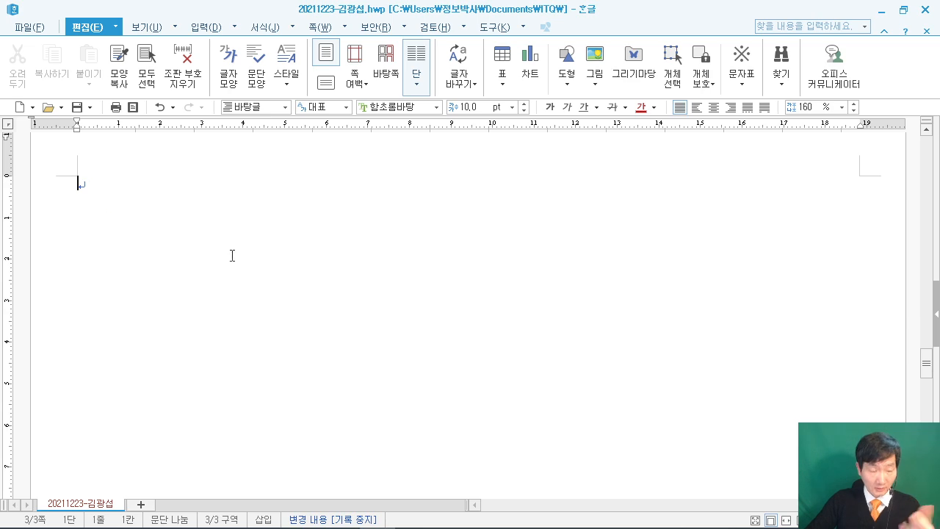
Show the exam PDF's page 4 task and snip its title 새로운 시대의 미래상 메타버스.
{"action": "left_click", "coordinate": [82, 28]}
{"action": "left_click", "coordinate": [305, 514]}
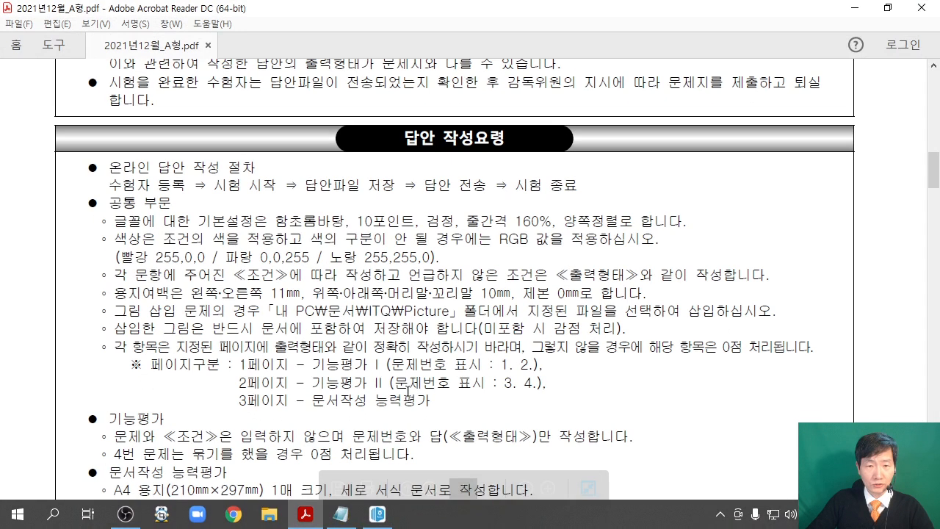
{"action": "scroll", "coordinate": [573, 326], "scroll_direction": "down", "scroll_amount": 4}
{"action": "scroll", "coordinate": [592, 325], "scroll_direction": "down", "scroll_amount": 10}
{"action": "left_click_drag", "start_coordinate": [935, 211], "coordinate": [927, 401]}
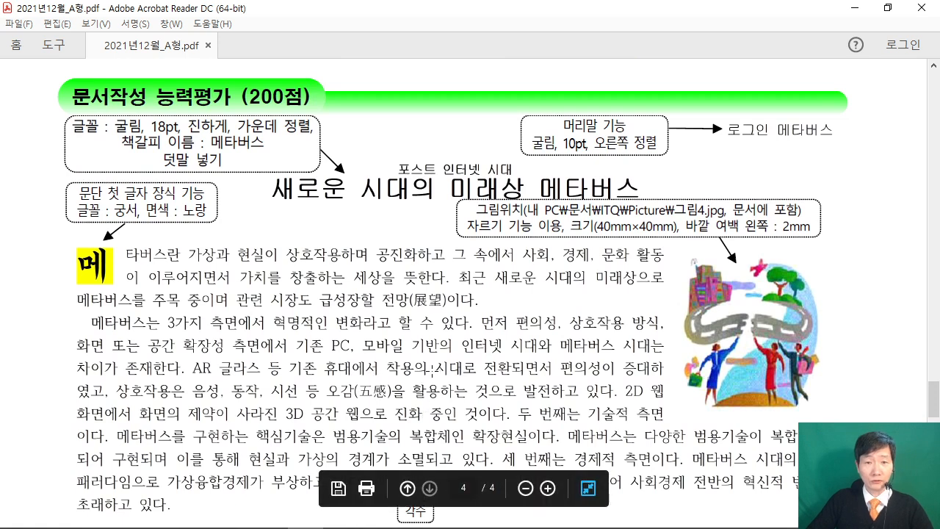
{"action": "key", "text": "super+shift+s"}
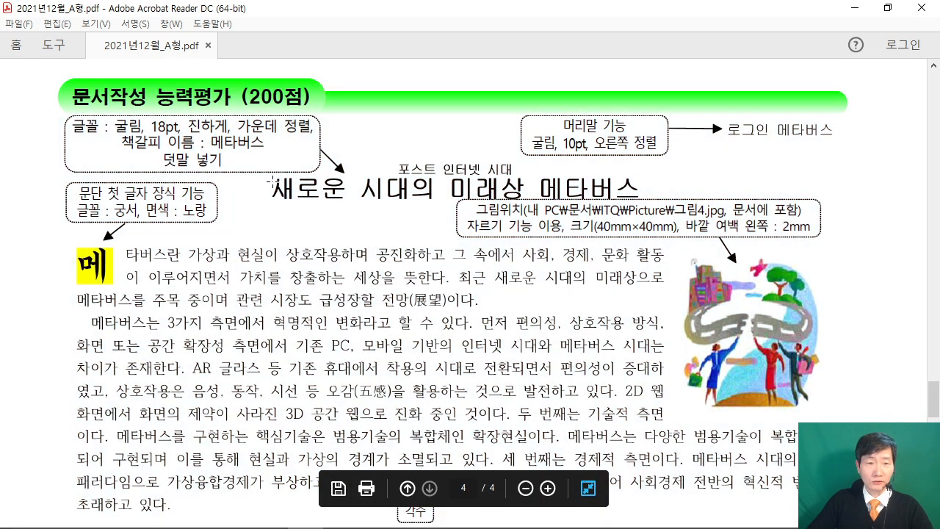
{"action": "left_click_drag", "start_coordinate": [271, 180], "coordinate": [631, 216]}
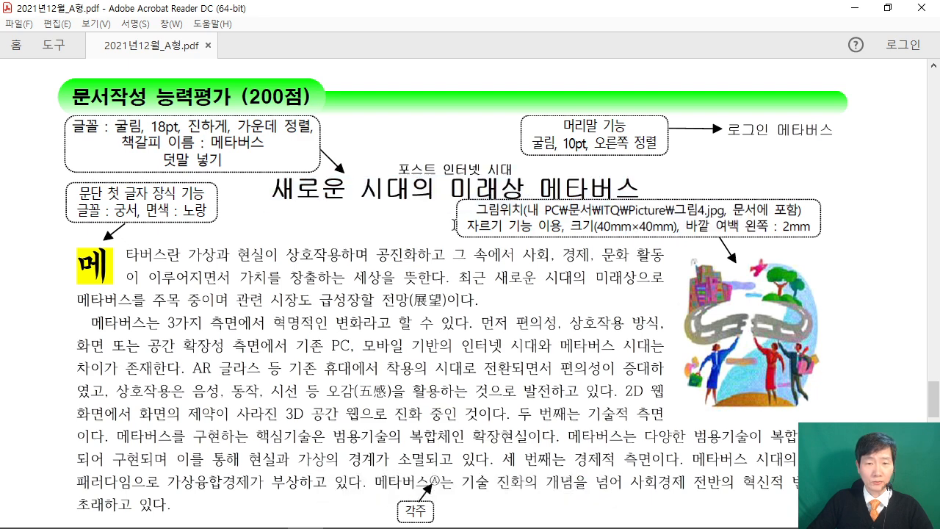
Restore the Acrobat window and place it full-width across the lower half of the screen.
{"action": "left_click", "coordinate": [888, 7]}
{"action": "left_click_drag", "start_coordinate": [526, 5], "coordinate": [527, 282]}
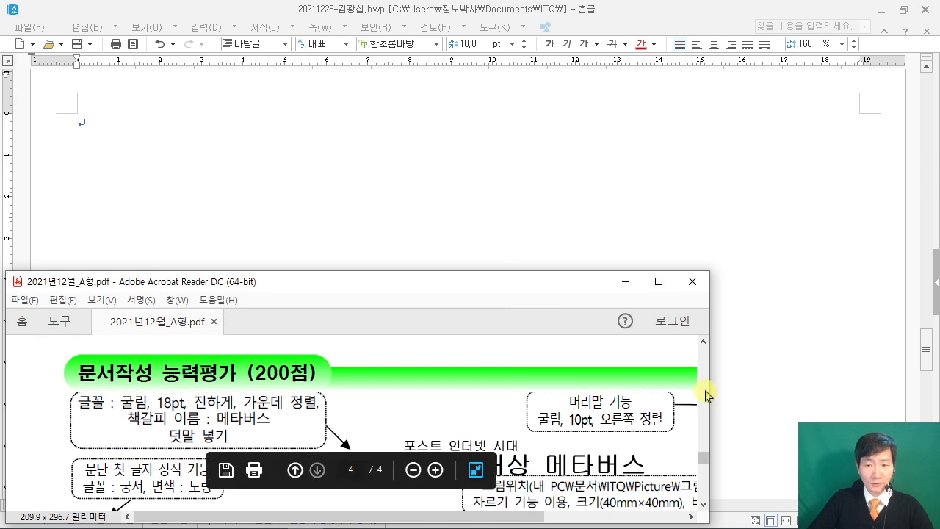
{"action": "left_click_drag", "start_coordinate": [705, 395], "coordinate": [932, 394]}
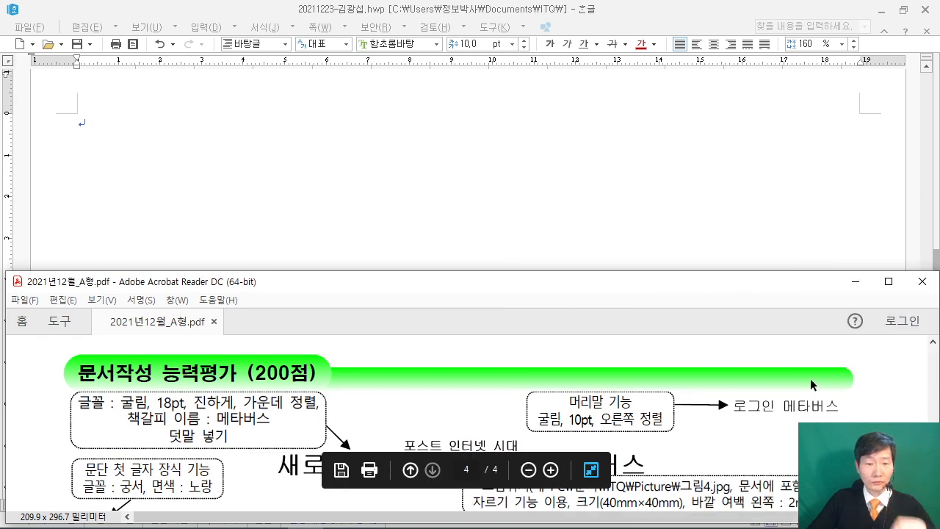
{"action": "mouse_move", "coordinate": [373, 281]}
{"action": "left_mouse_down"}
{"action": "mouse_move", "coordinate": [373, 319]}
{"action": "mouse_move", "coordinate": [376, 286]}
{"action": "left_mouse_up"}
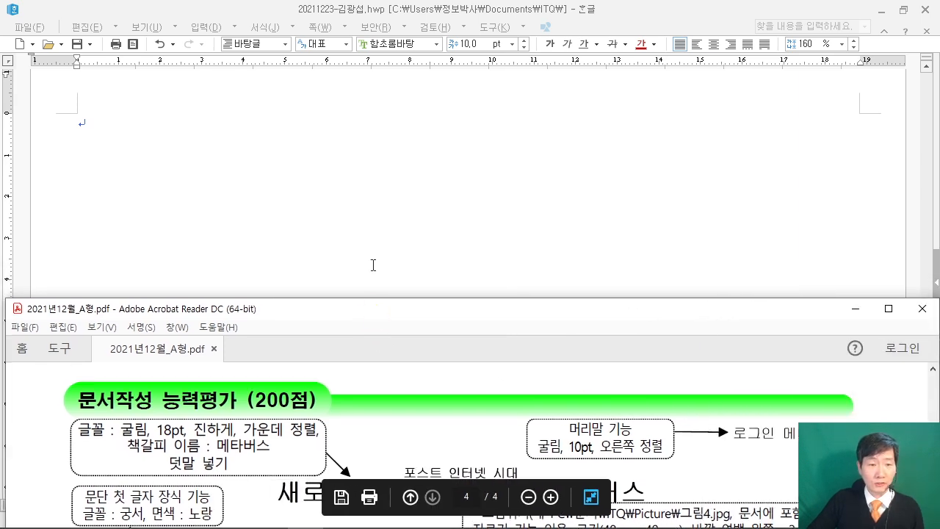
Restore the Hangul window and fit it into the top part of the screen.
{"action": "left_click", "coordinate": [376, 287]}
{"action": "left_click", "coordinate": [902, 10]}
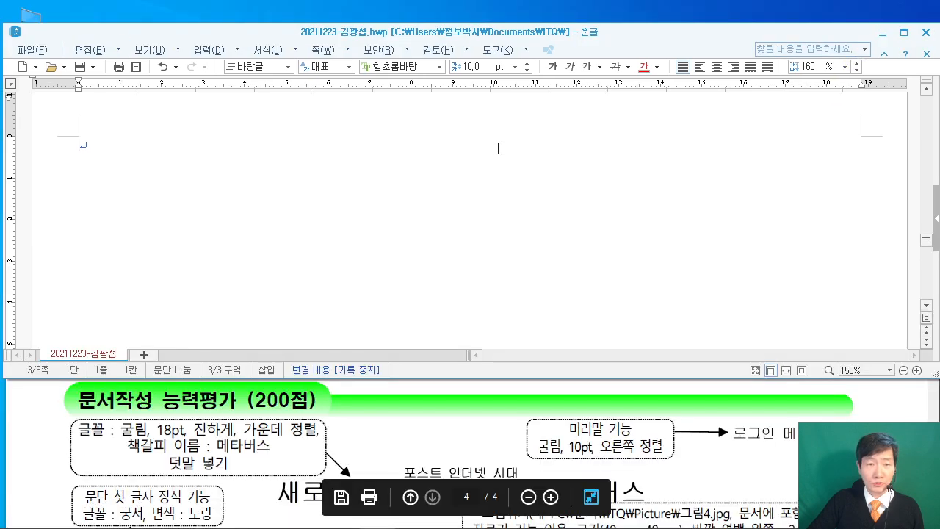
{"action": "left_click_drag", "start_coordinate": [604, 38], "coordinate": [599, 17]}
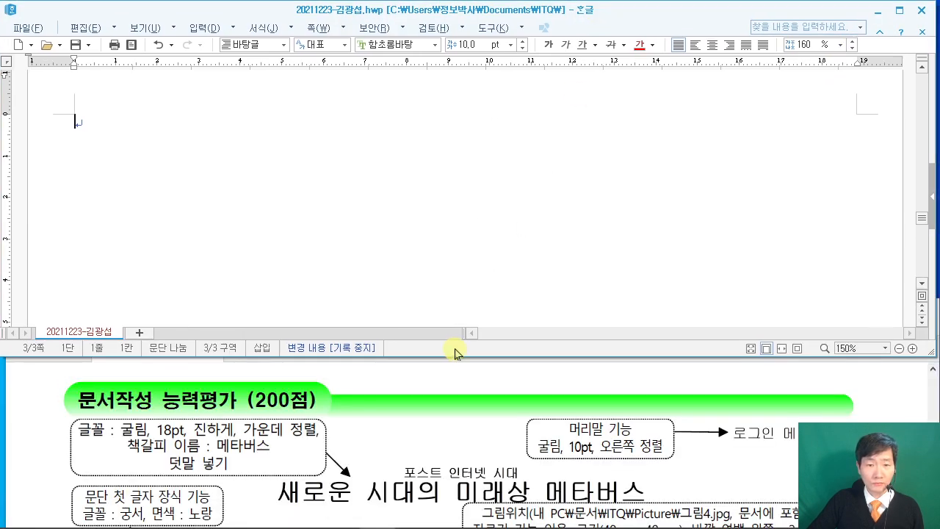
{"action": "left_click_drag", "start_coordinate": [455, 356], "coordinate": [459, 386]}
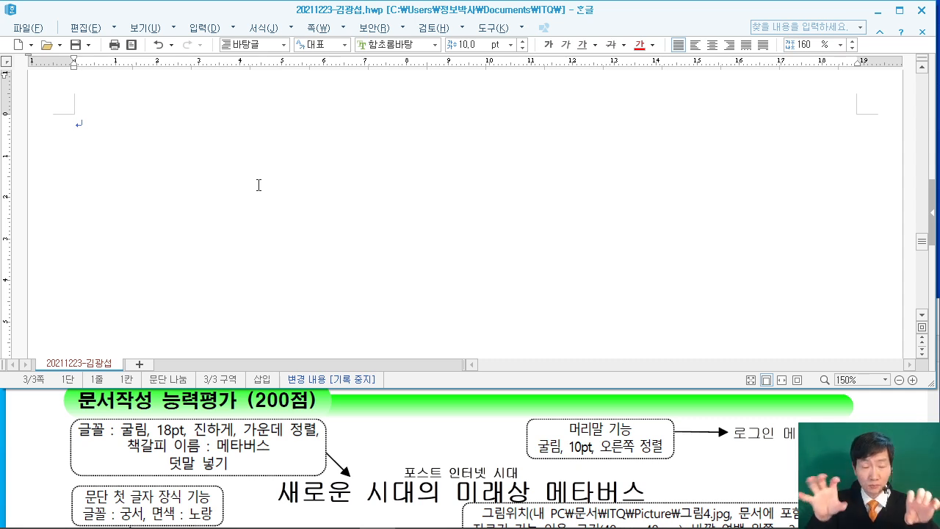
Type the title 새로운 시대의 미래상 메타버스 followed by blank lines.
{"action": "type", "text": "새로"}
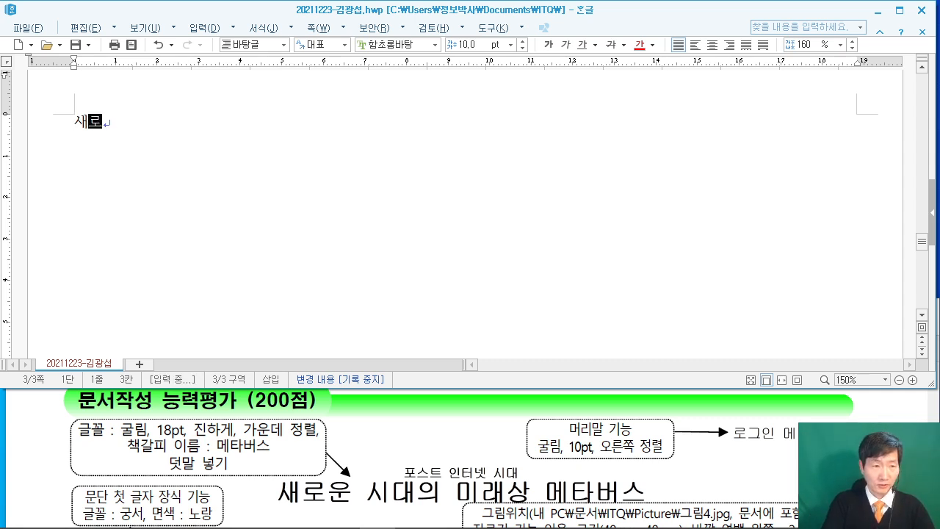
{"action": "type", "text": "운 시대의 "}
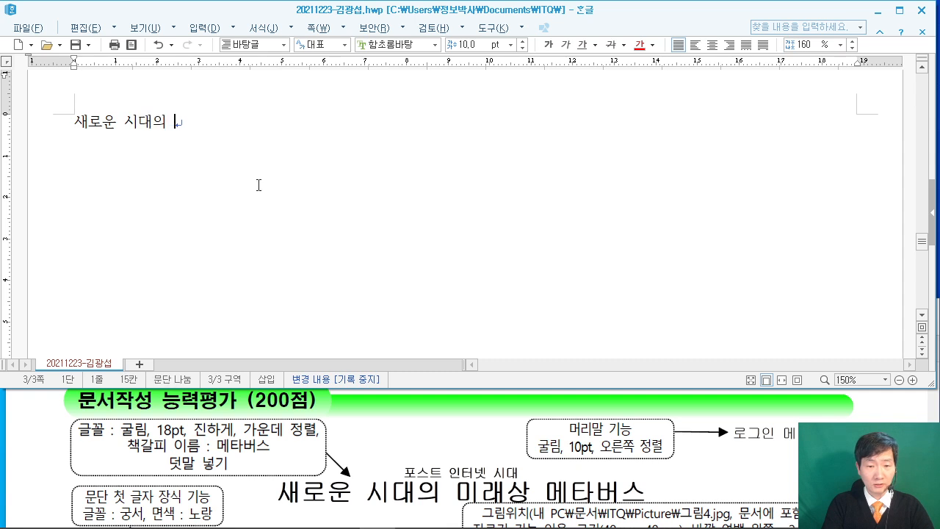
{"action": "type", "text": "미래상 "}
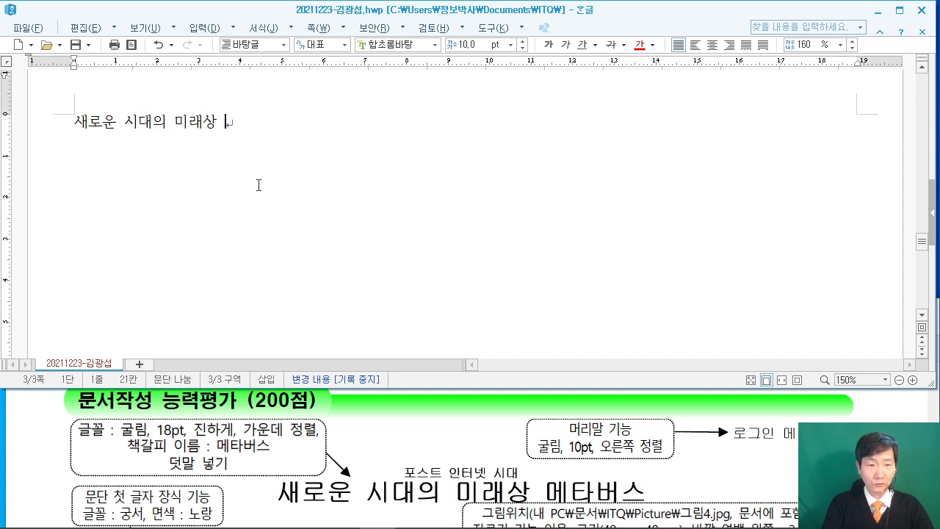
{"action": "type", "text": "메타"}
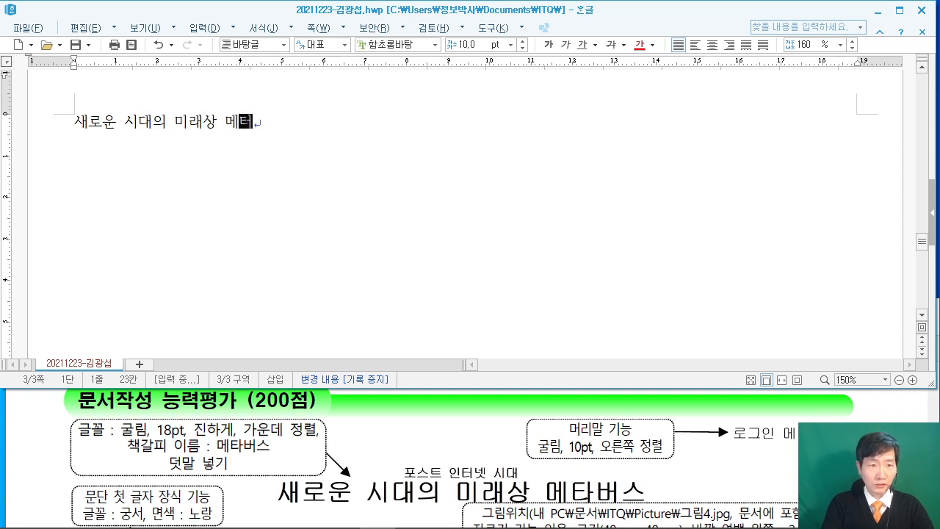
{"action": "type", "text": "버스"}
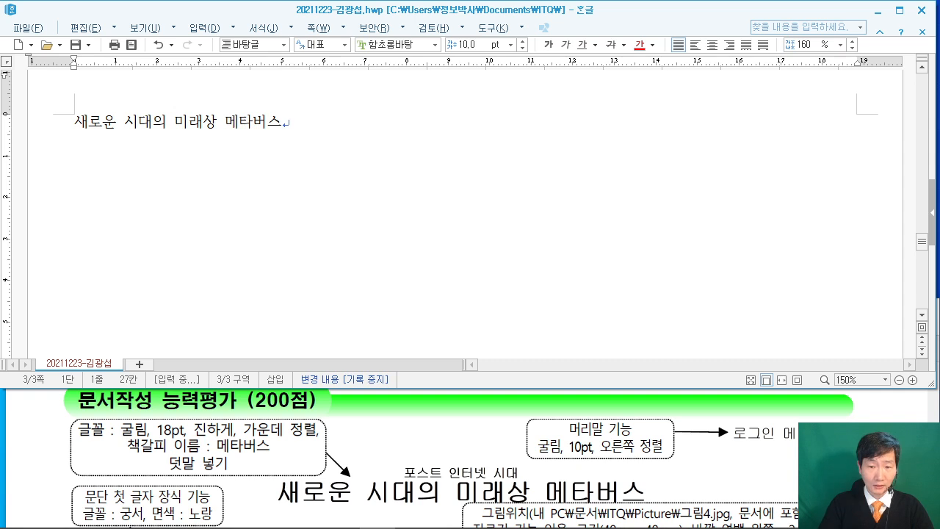
{"action": "key", "text": "Return"}
{"action": "key", "text": "Return"}
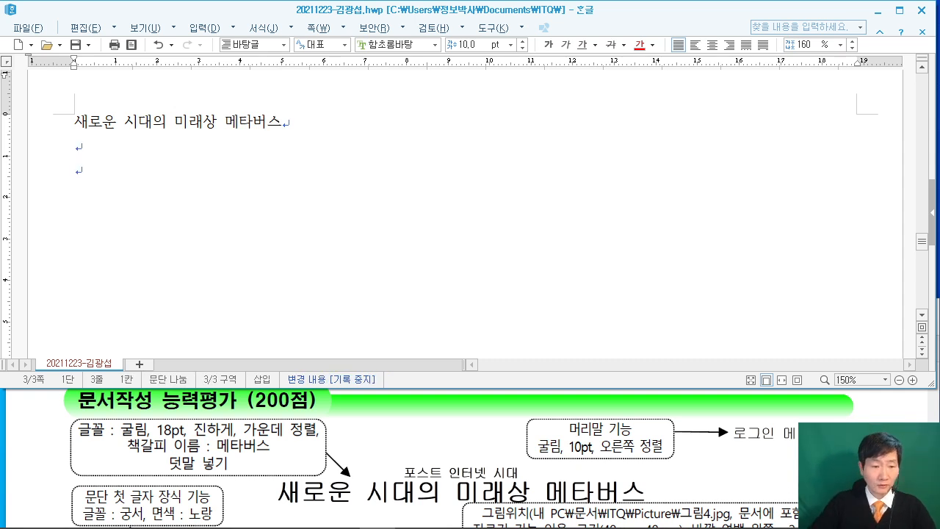
{"action": "scroll", "coordinate": [408, 446], "scroll_direction": "down", "scroll_amount": 3}
{"action": "scroll", "coordinate": [407, 445], "scroll_direction": "down", "scroll_amount": 1}
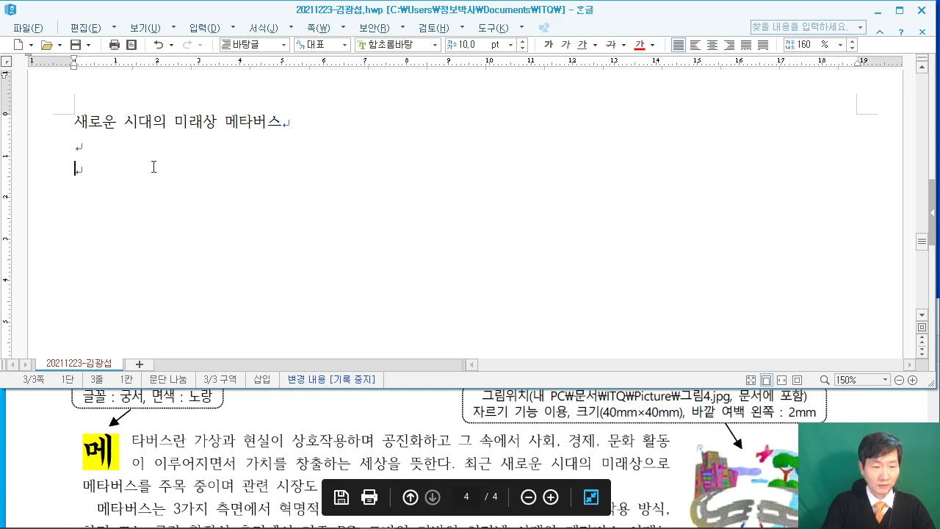
Type the first paragraph starting '메타버스란 가상과 현실이 상호작용하며…' from the exam PDF.
{"action": "type", "text": "메타버"}
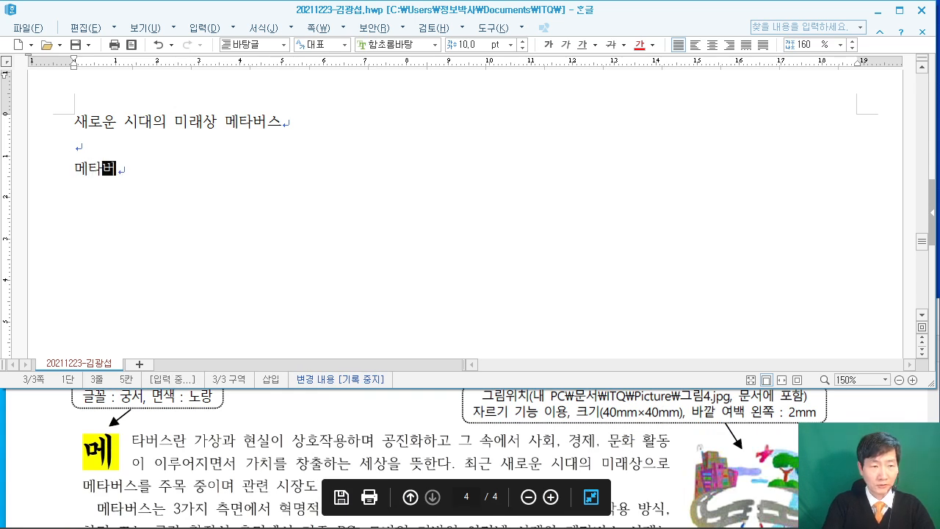
{"action": "type", "text": "스란 ㄱㅏ상과 "}
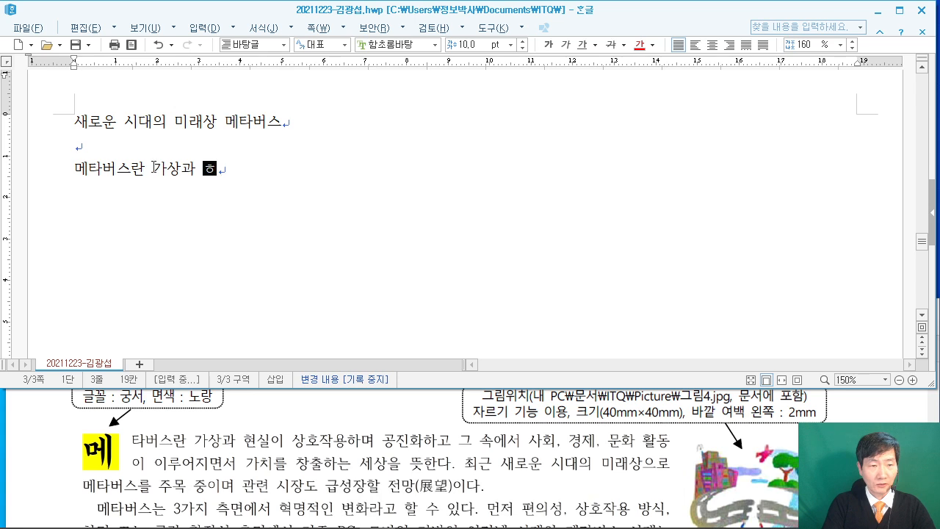
{"action": "type", "text": "현실"}
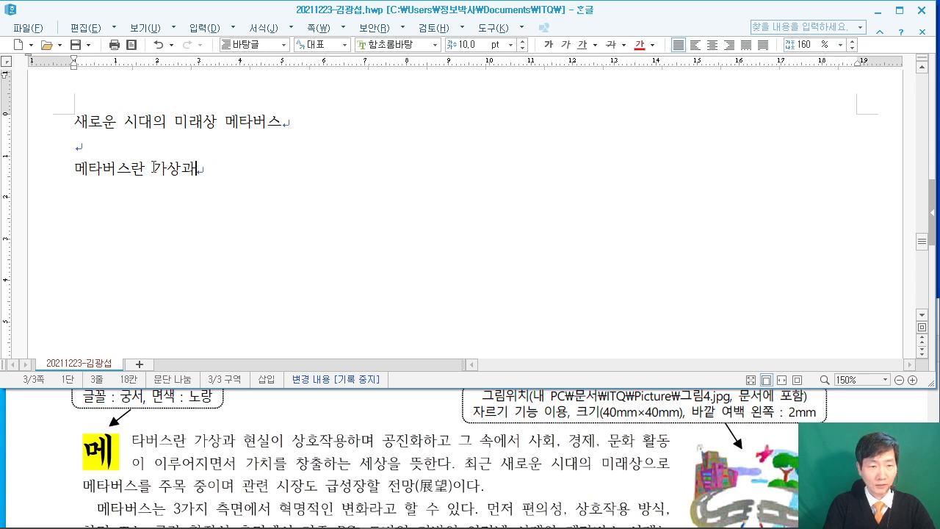
{"action": "type", "text": "이 상호작용하"}
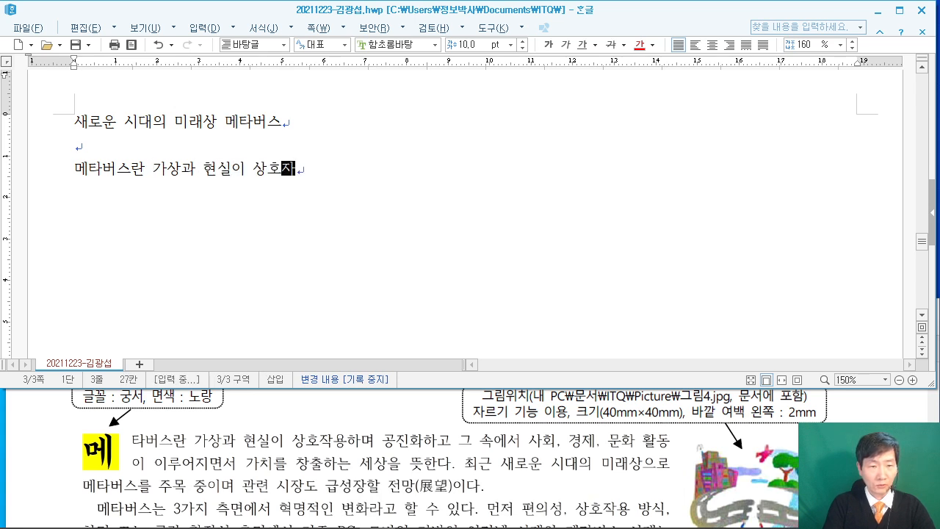
{"action": "type", "text": "며 공지"}
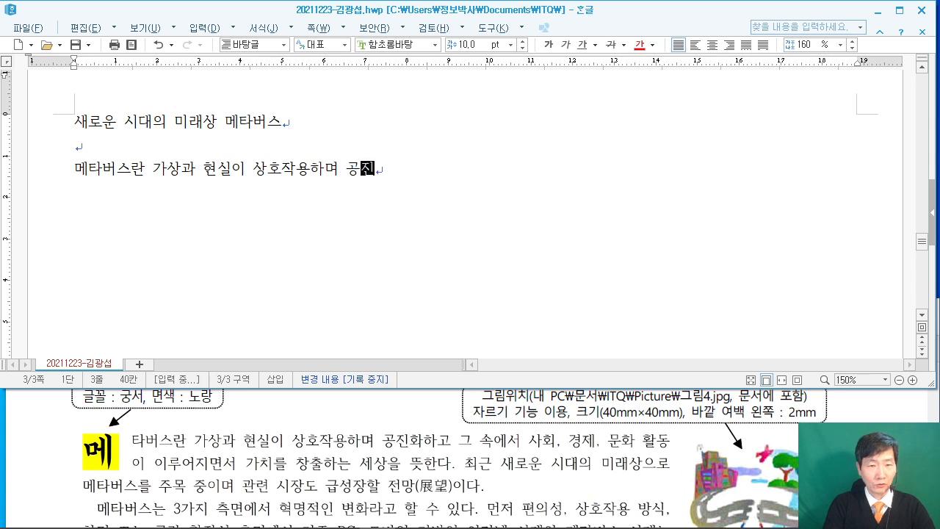
{"action": "type", "text": "화하고 그 속엣"}
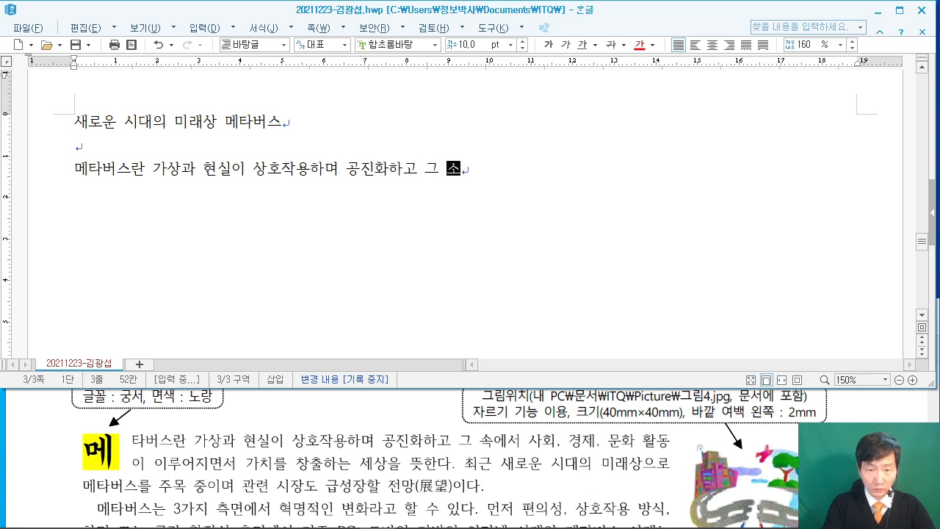
{"action": "type", "text": "서 사"}
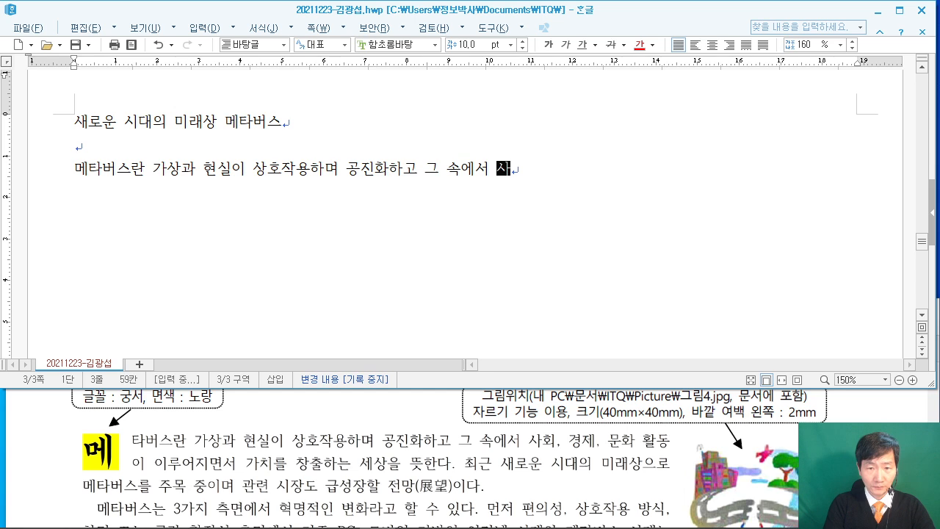
{"action": "type", "text": "회, 경제, 문화 "}
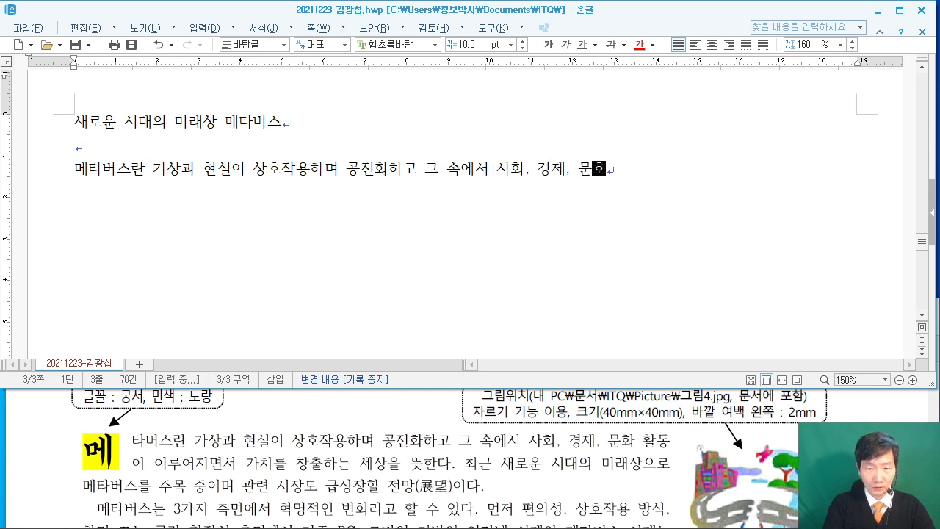
{"action": "type", "text": "활ㄷ"}
{"action": "type", "text": "이 "}
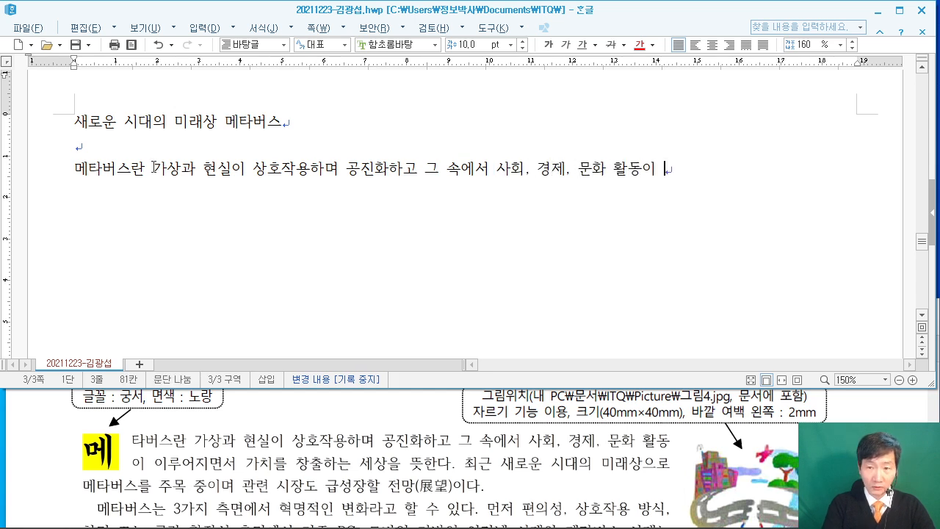
{"action": "type", "text": "이루어지면서 "}
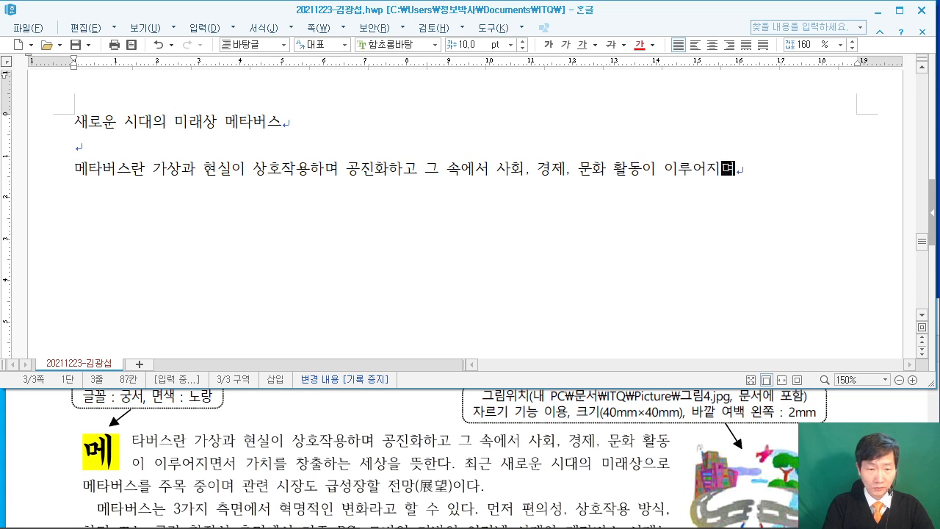
{"action": "type", "text": "가치를 "}
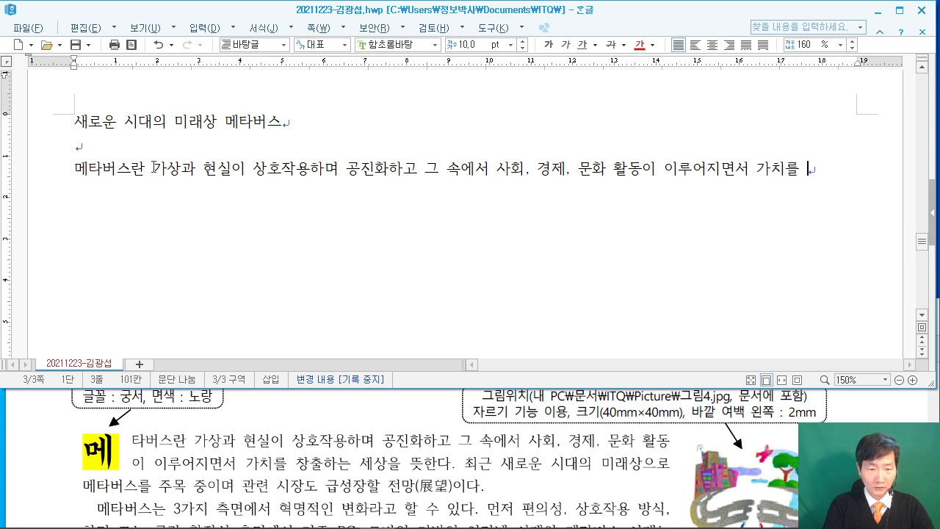
{"action": "type", "text": "창출하는 세상으"}
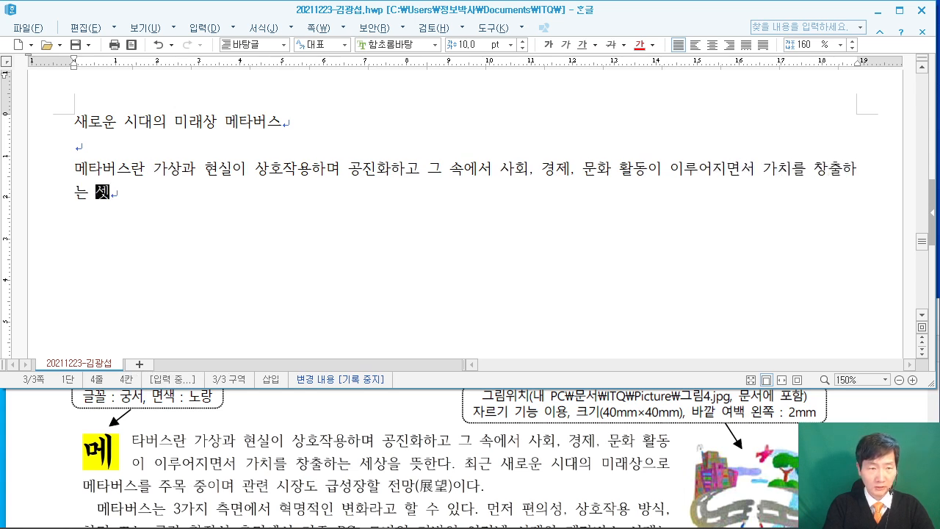
{"action": "type", "text": "을 뜻한다. "}
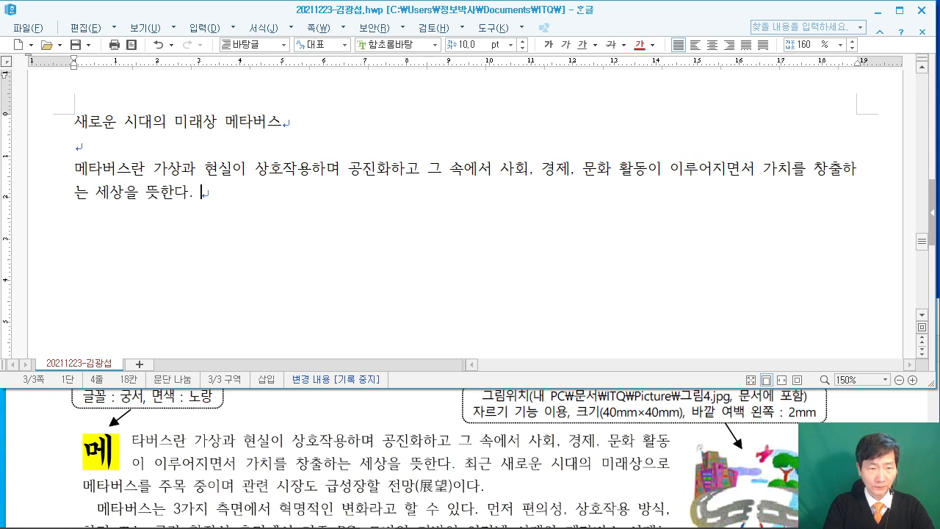
{"action": "type", "text": "최근 새로운 시대의 "}
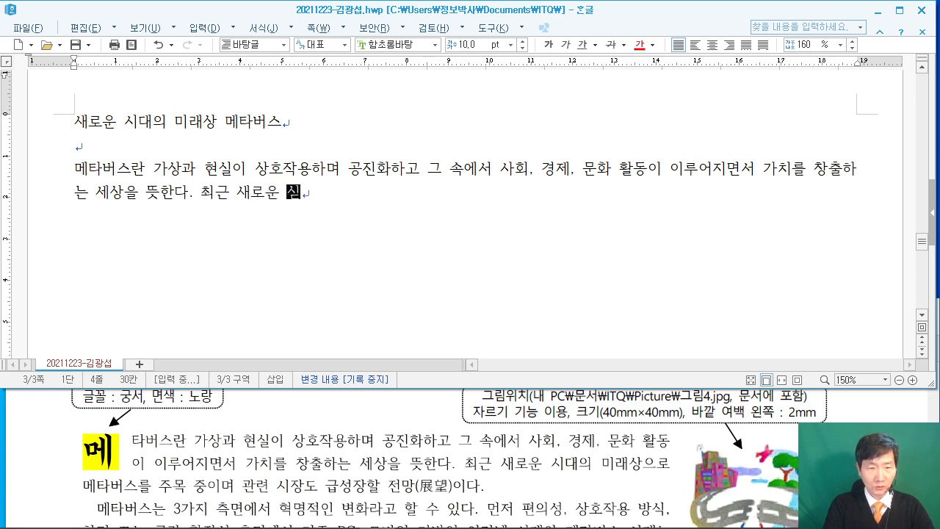
{"action": "type", "text": "미래상을"}
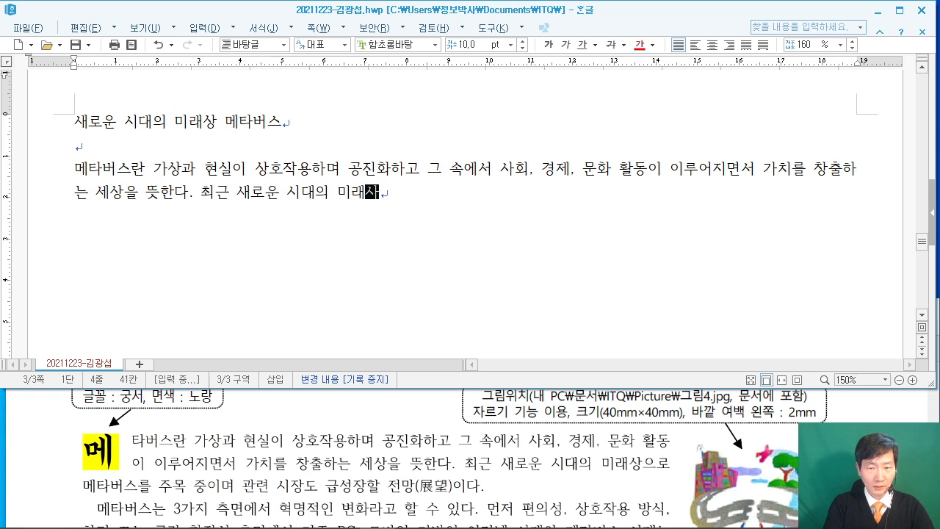
{"action": "type", "text": "로 메타버스"}
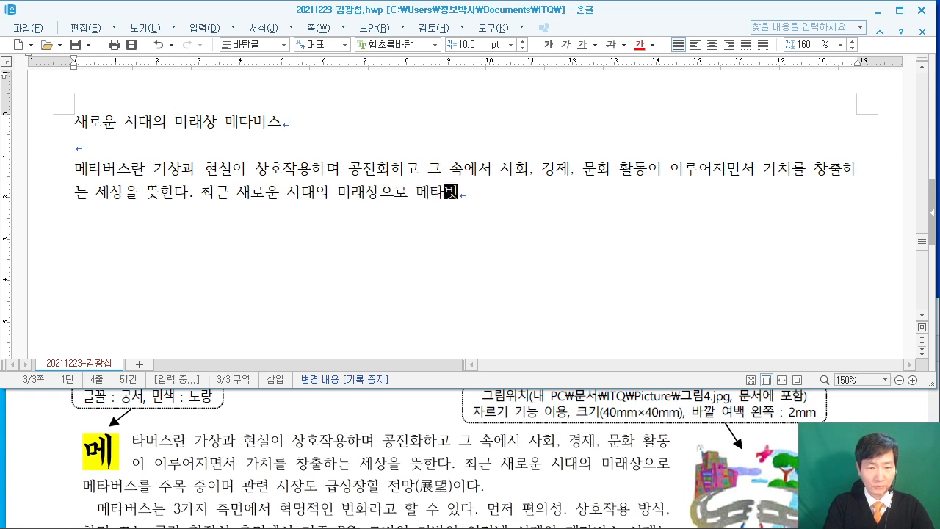
{"action": "type", "text": "를 주목 ㅈ중이며 관련 "}
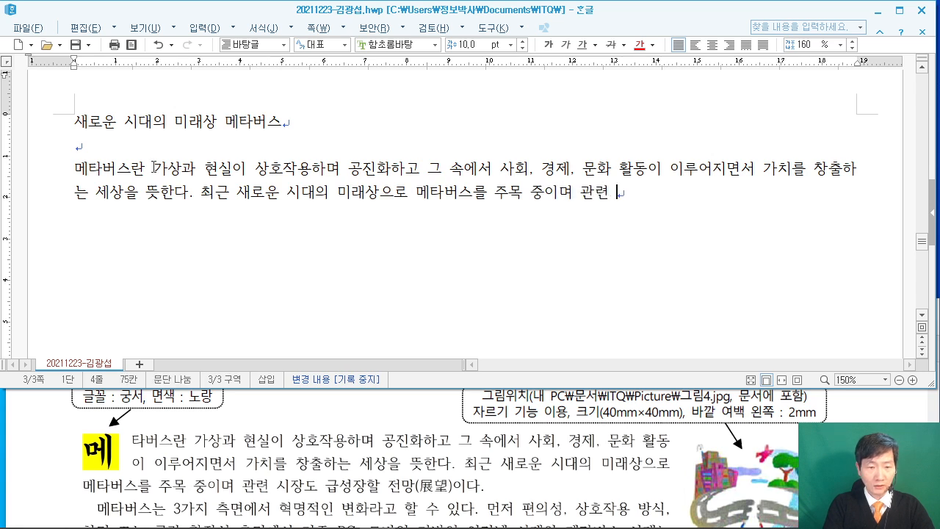
{"action": "type", "text": "시장도 급성"}
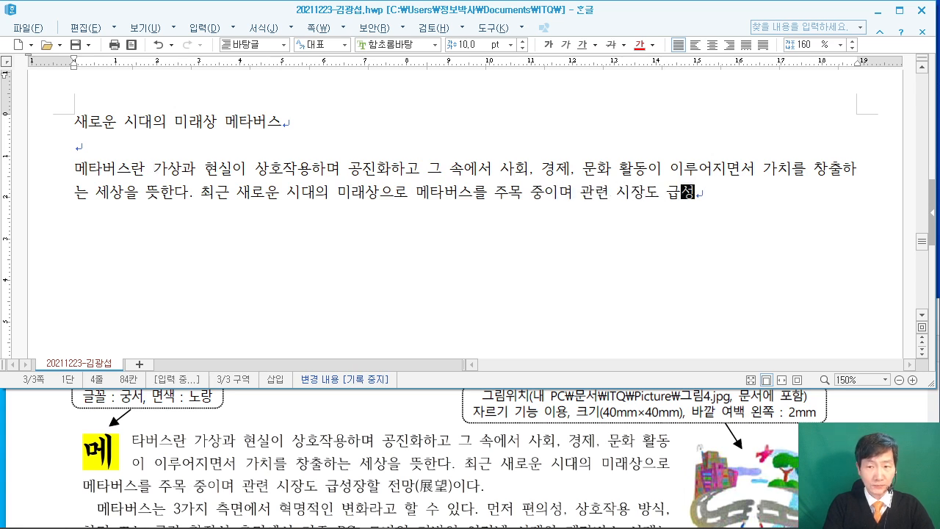
{"action": "type", "text": "장할 전망"}
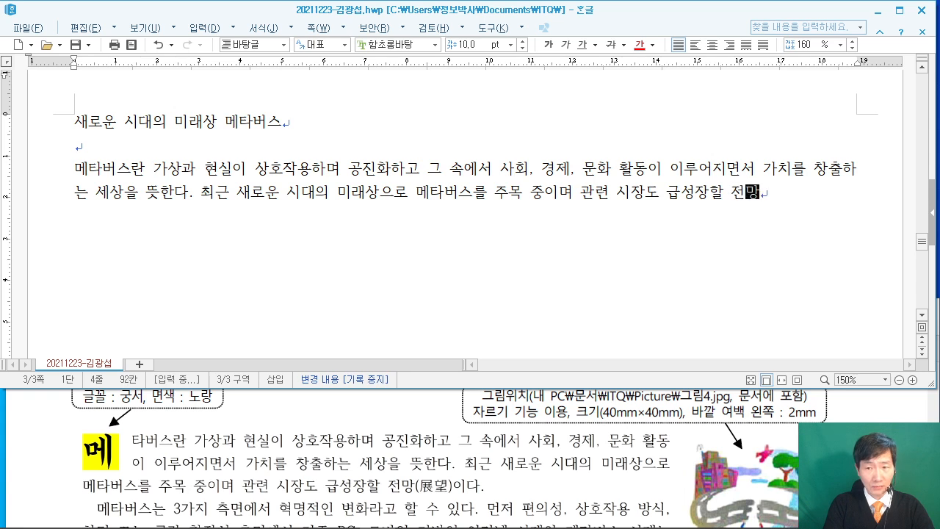
{"action": "type", "text": "이다."}
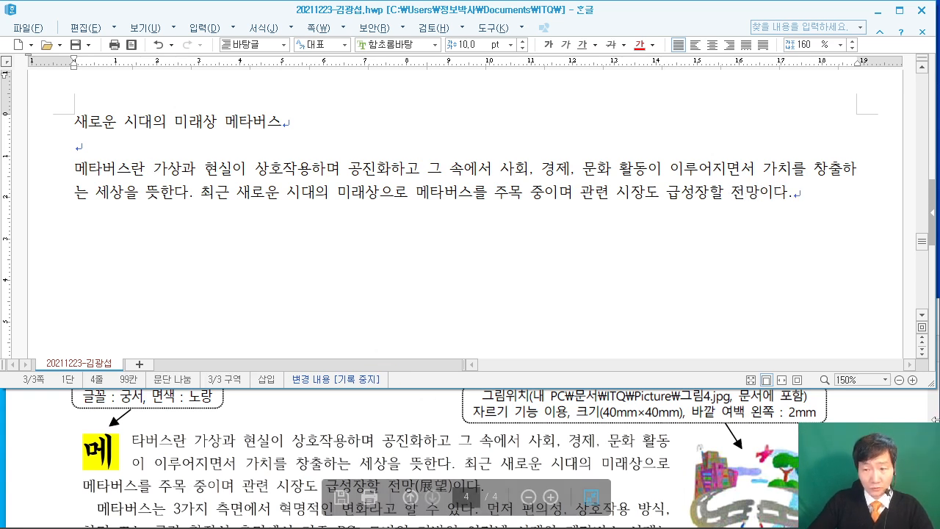
{"action": "left_click", "coordinate": [470, 455]}
{"action": "scroll", "coordinate": [469, 441], "scroll_direction": "down", "scroll_amount": 3}
{"action": "scroll", "coordinate": [470, 440], "scroll_direction": "down", "scroll_amount": 5}
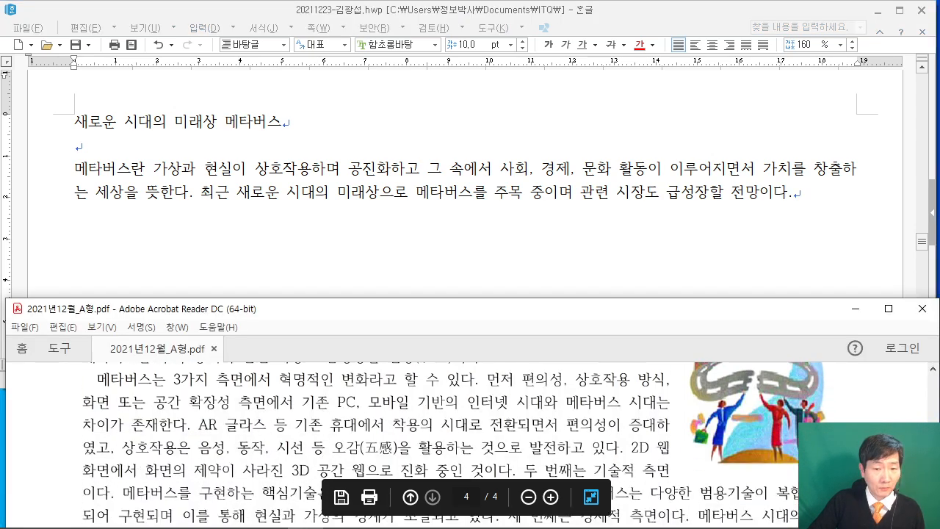
{"action": "scroll", "coordinate": [470, 440], "scroll_direction": "up", "scroll_amount": 4}
{"action": "scroll", "coordinate": [555, 447], "scroll_direction": "up", "scroll_amount": 3}
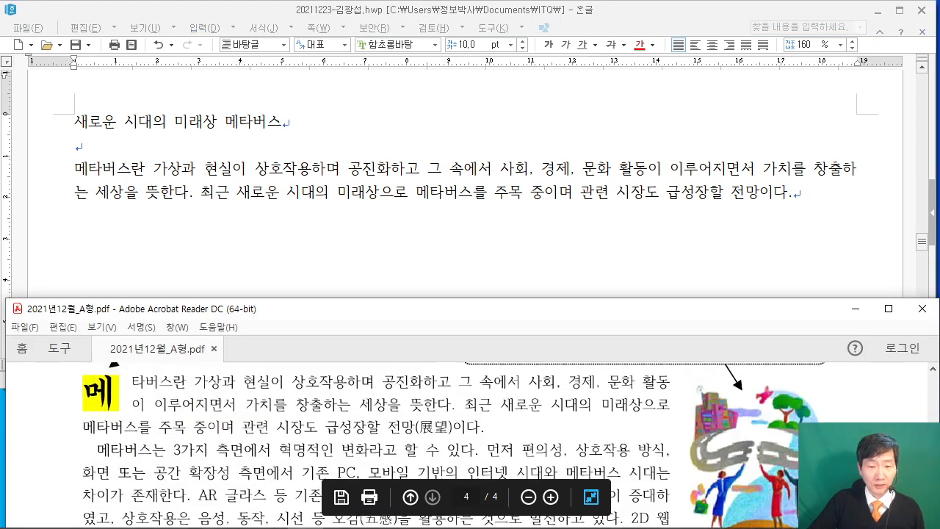
{"action": "left_click", "coordinate": [810, 184]}
Start the second paragraph '메타버스는 3가지 측면에서…' through '…전환되면서 편의성이 증대', fixing typos.
{"action": "key", "text": "Return"}
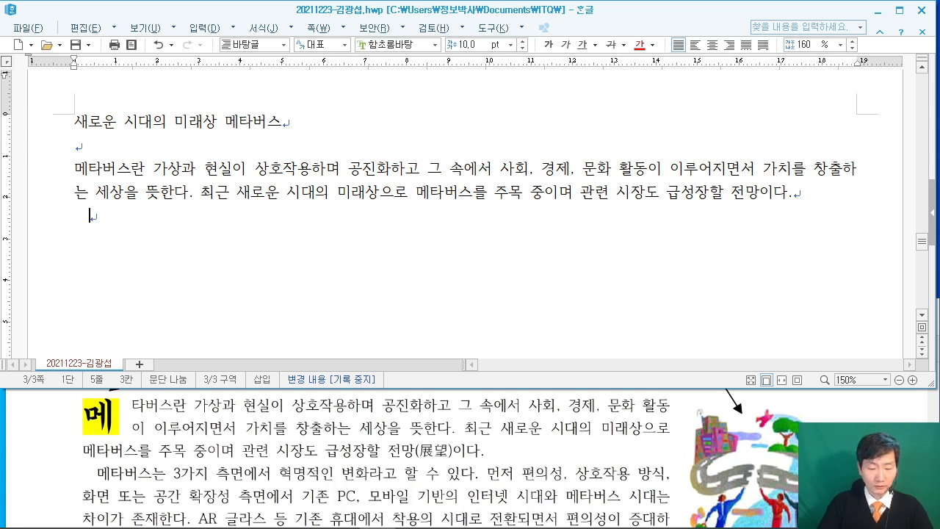
{"action": "type", "text": "메타버스는 3"}
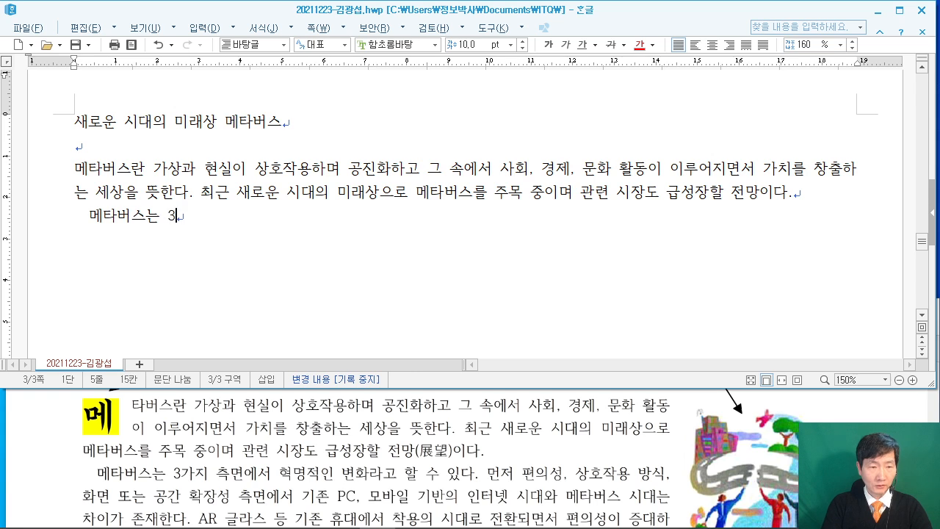
{"action": "type", "text": "가지 측명"}
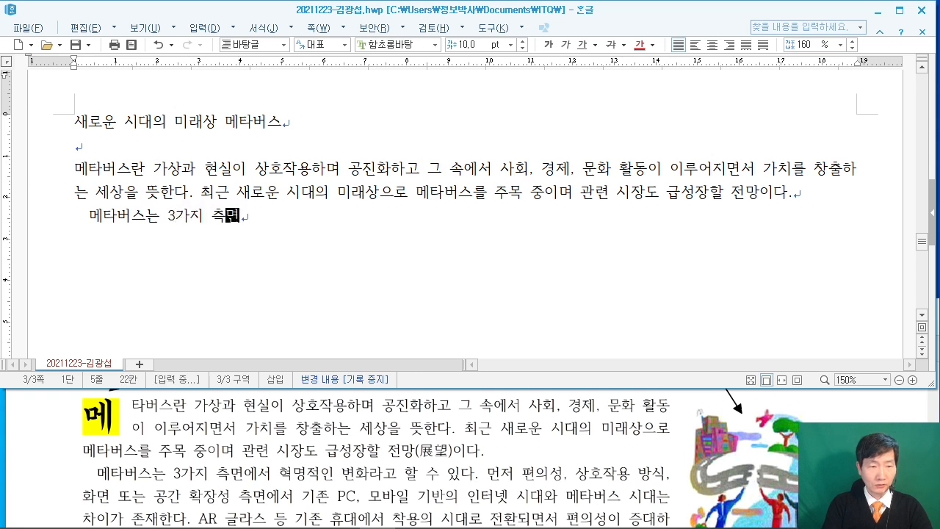
{"action": "type", "text": "에서 혁명저적인 변화라고 할 수 있다. 먼저 펴"}
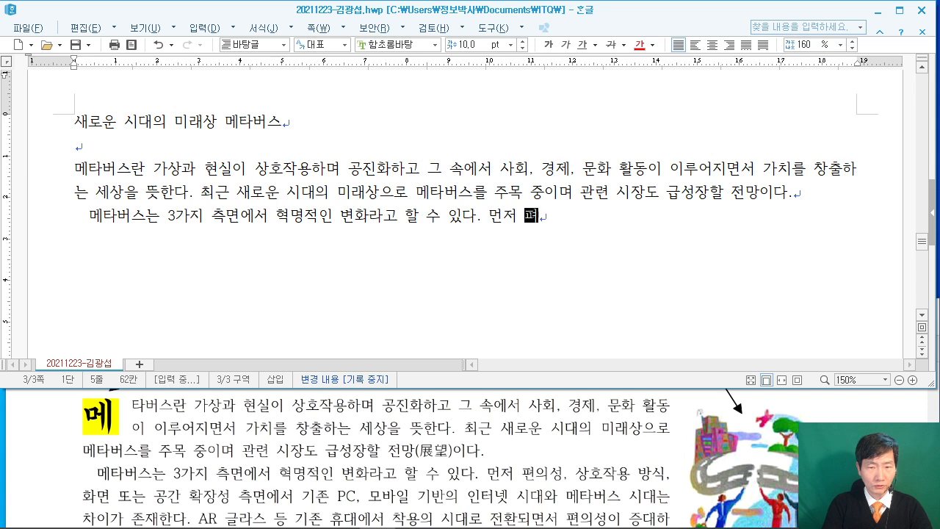
{"action": "type", "text": "편의성, 상호"}
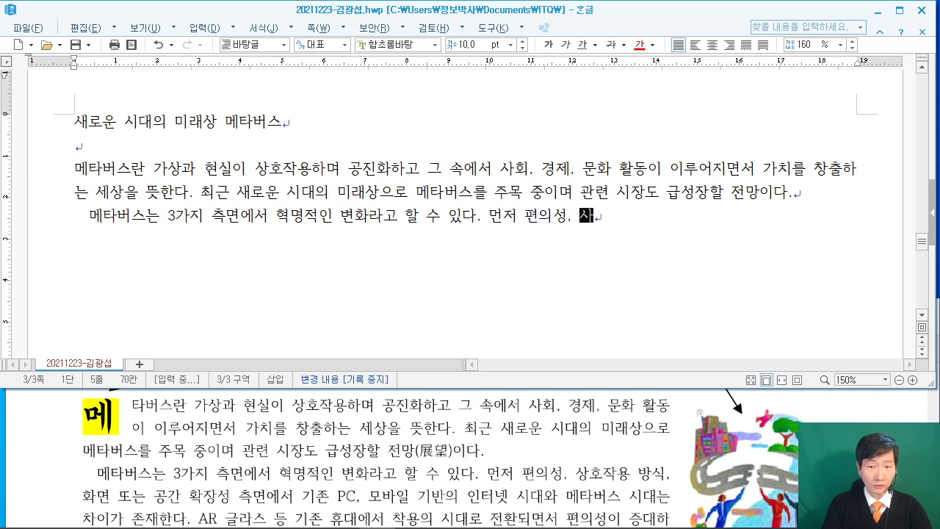
{"action": "type", "text": "작용 방식, "}
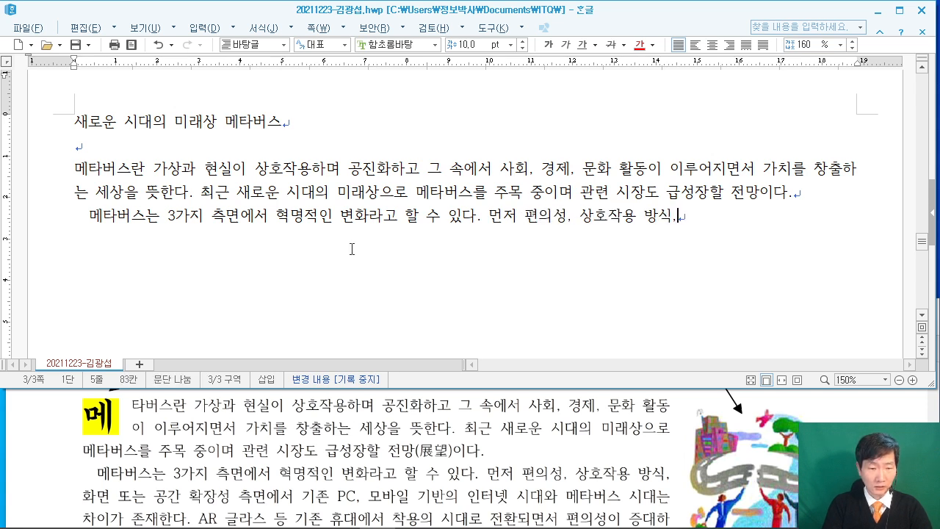
{"action": "type", "text": "화면 또는 공간"}
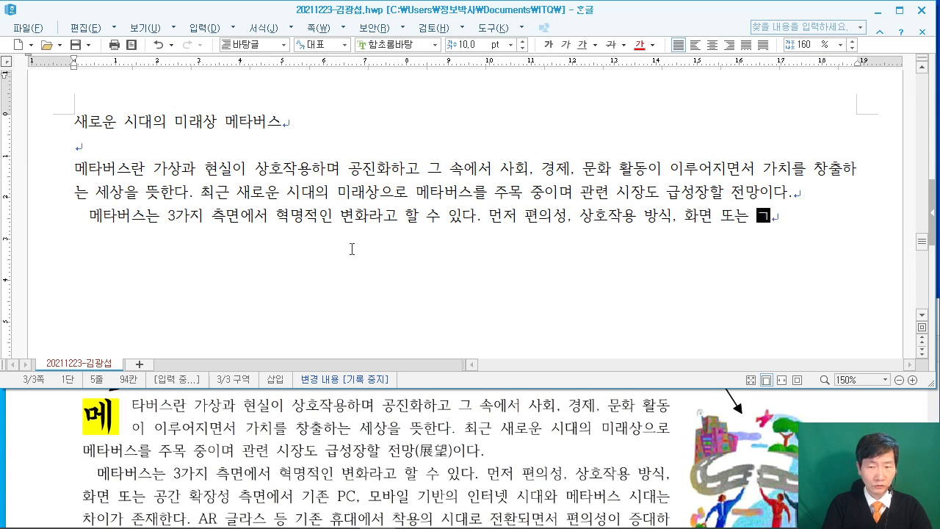
{"action": "type", "text": " 확장 "}
{"action": "type", "text": "성 측ㅁ"}
{"action": "type", "text": "서"}
{"action": "type", "text": " 기존 PC"}
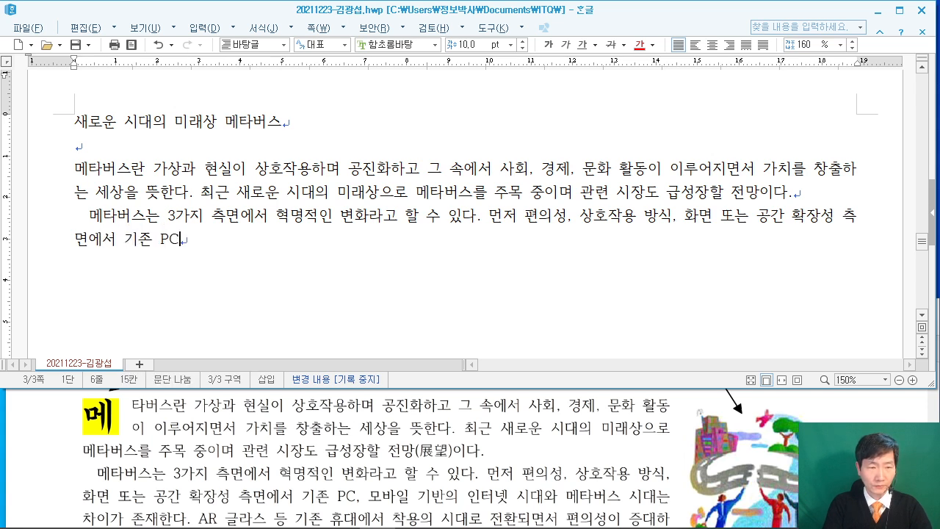
{"action": "type", "text": ", 모바일"}
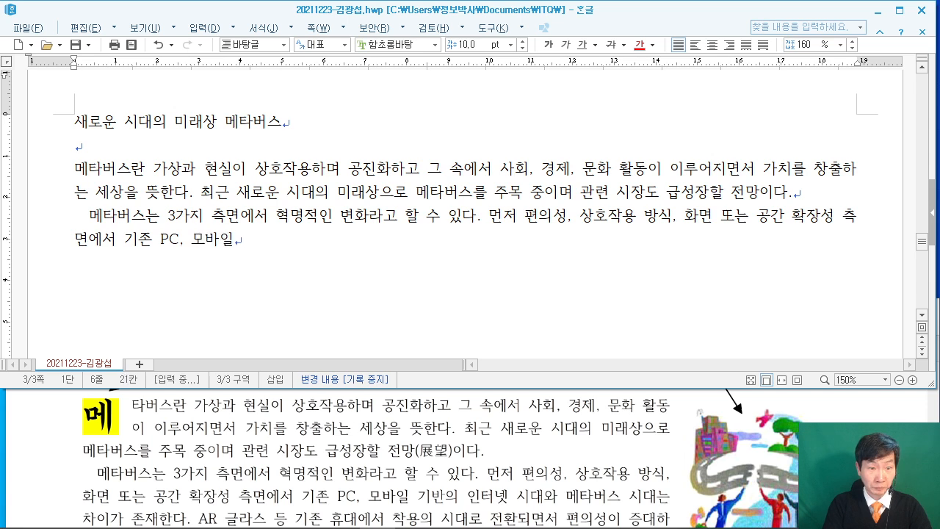
{"action": "type", "text": " 기반의 "}
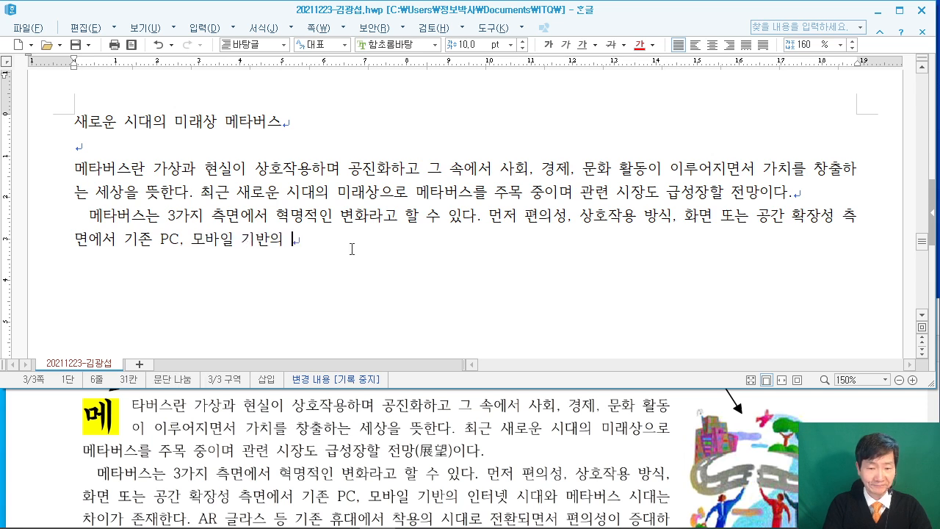
{"action": "type", "text": "인터넷 "}
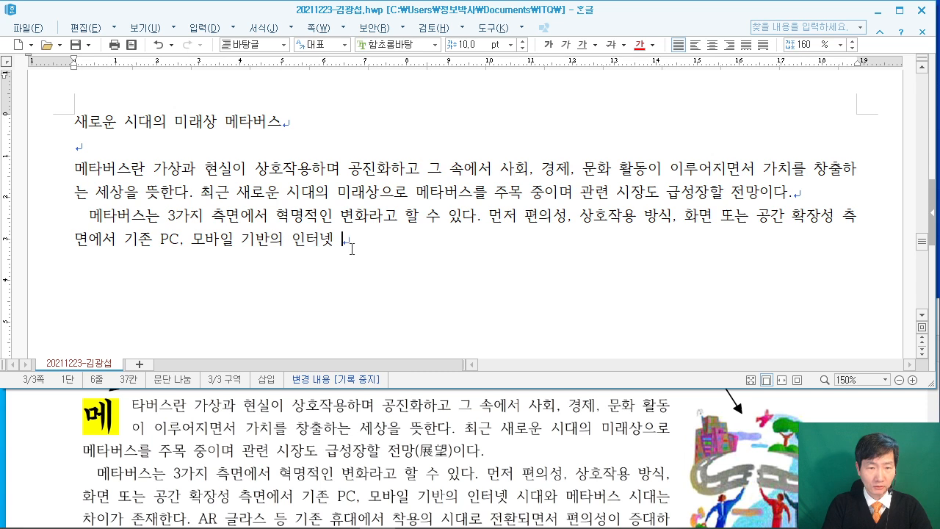
{"action": "type", "text": "시재와"}
{"action": "key", "text": "BackSpace"}
{"action": "key", "text": "BackSpace"}
{"action": "key", "text": "BackSpace"}
{"action": "type", "text": "대"}
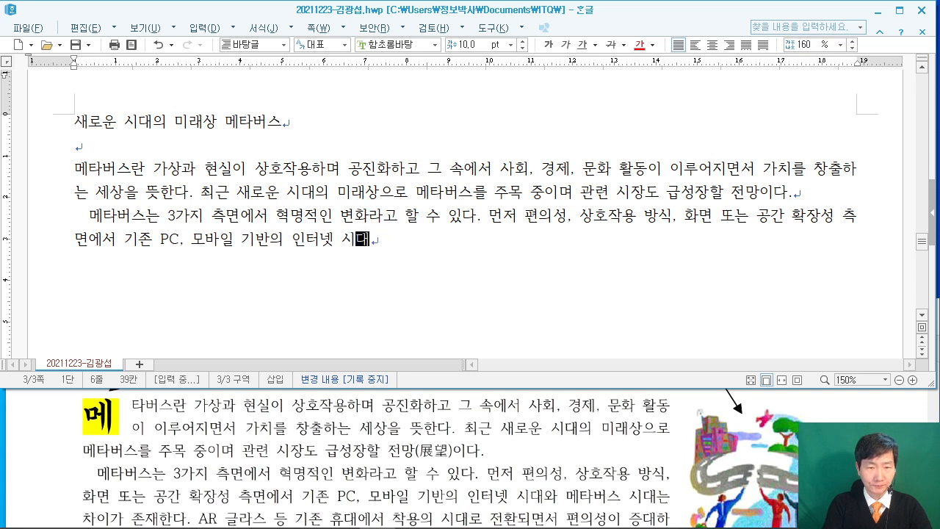
{"action": "type", "text": "와 메타버스 ㅅ"}
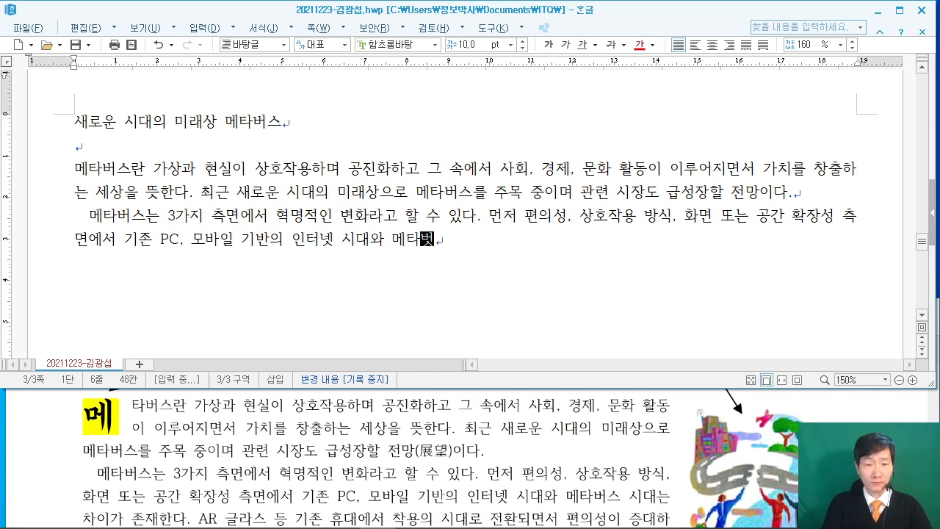
{"action": "type", "text": "ㅣ대는 차이가 "}
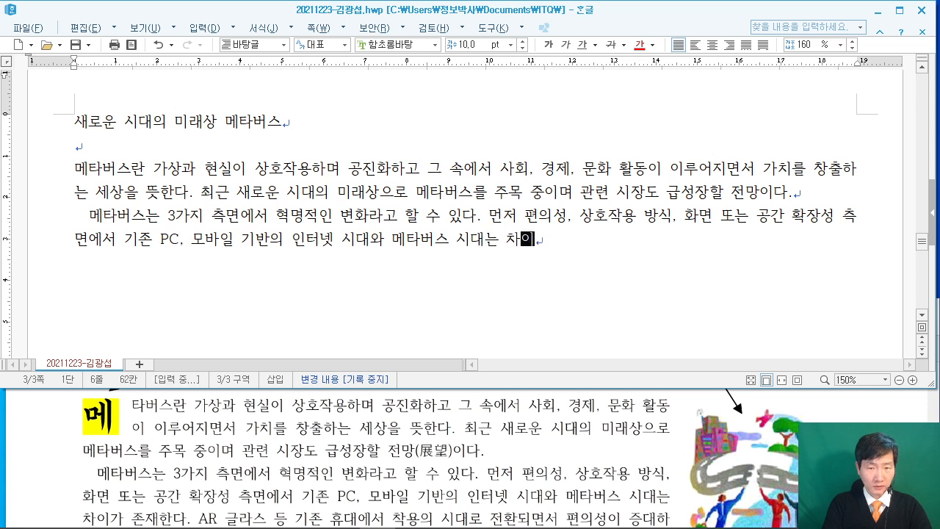
{"action": "type", "text": "존자ㅐ한다. "}
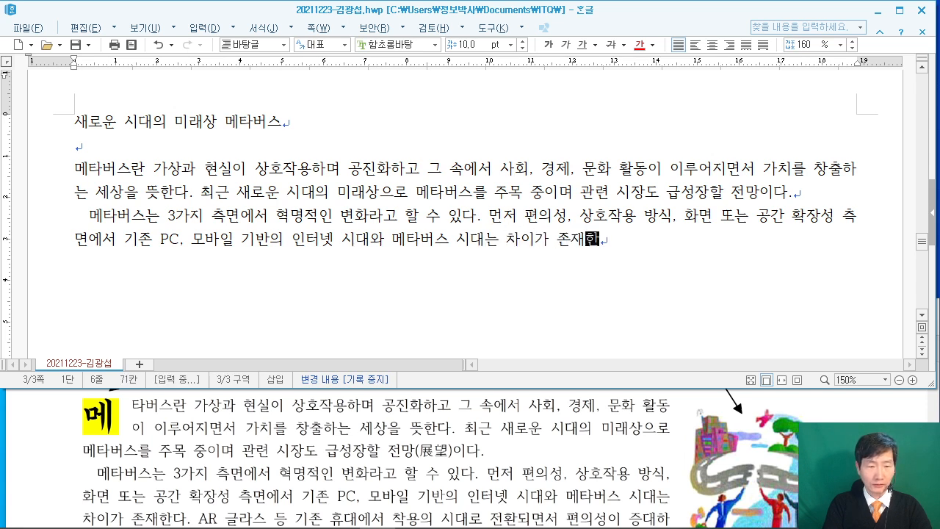
{"action": "type", "text": "AR 글라이"}
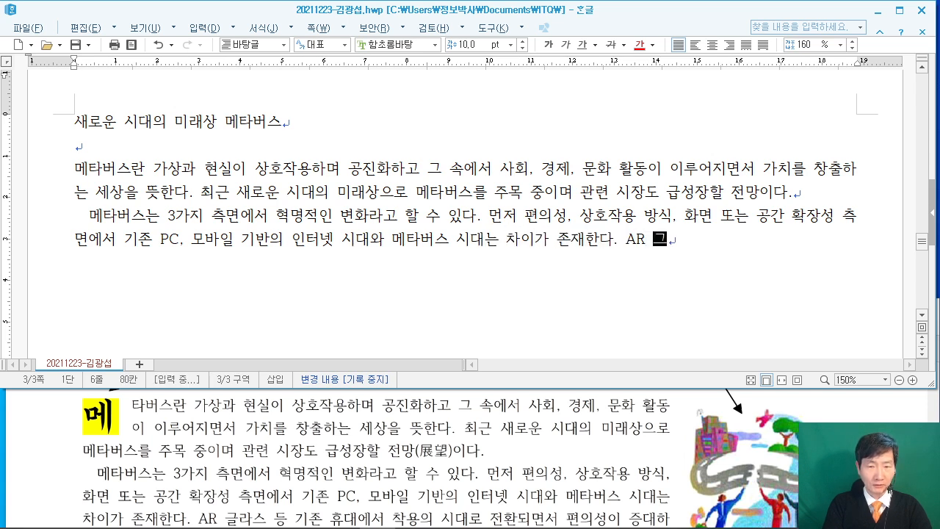
{"action": "type", "text": "ㅡ 등 기존"}
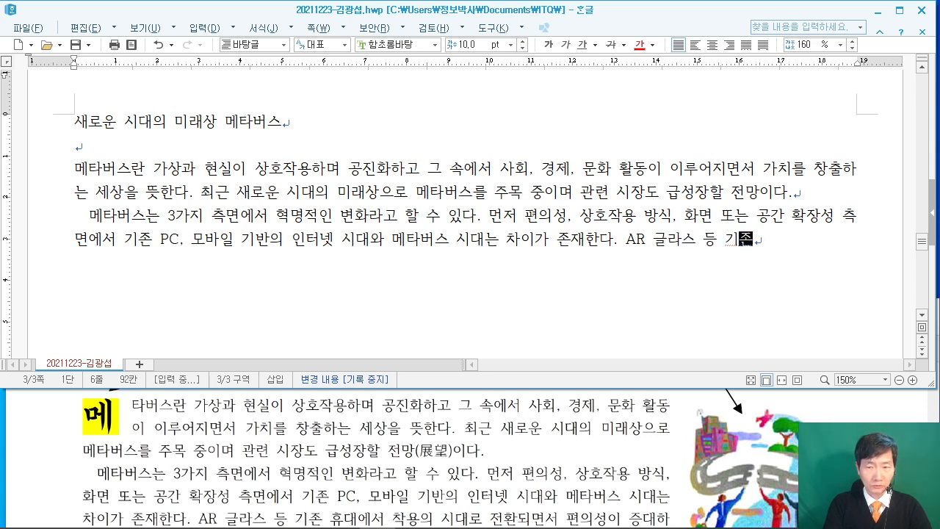
{"action": "type", "text": " 휴대"}
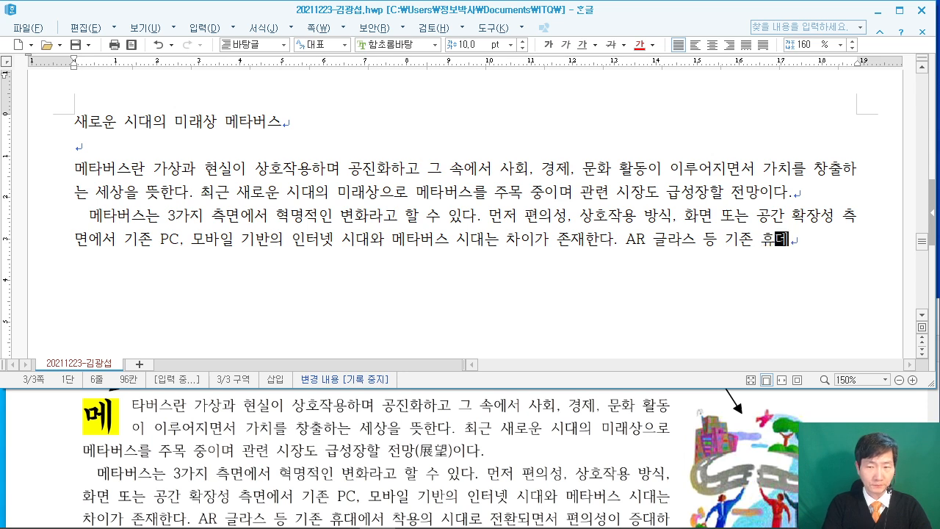
{"action": "type", "text": "에서 착용"}
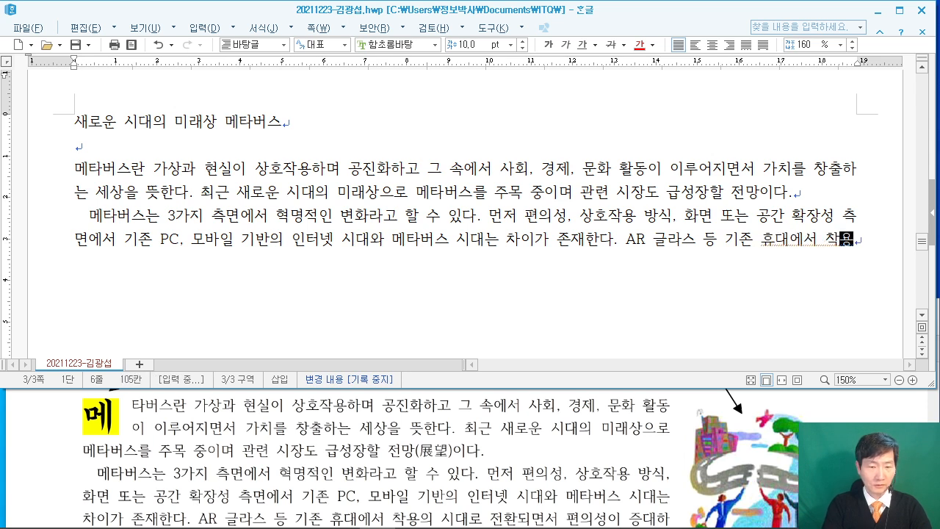
{"action": "type", "text": "ㅇ의 ㄷ"}
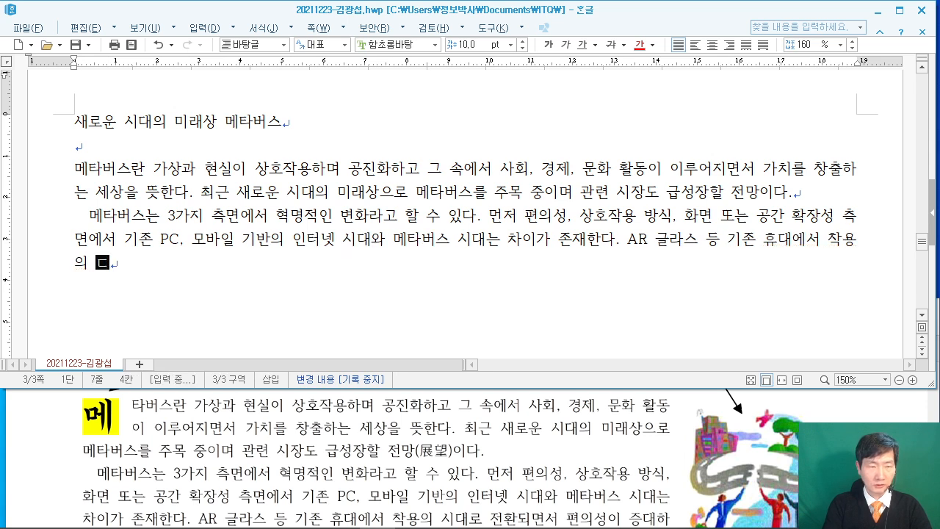
{"action": "type", "text": "대로 "}
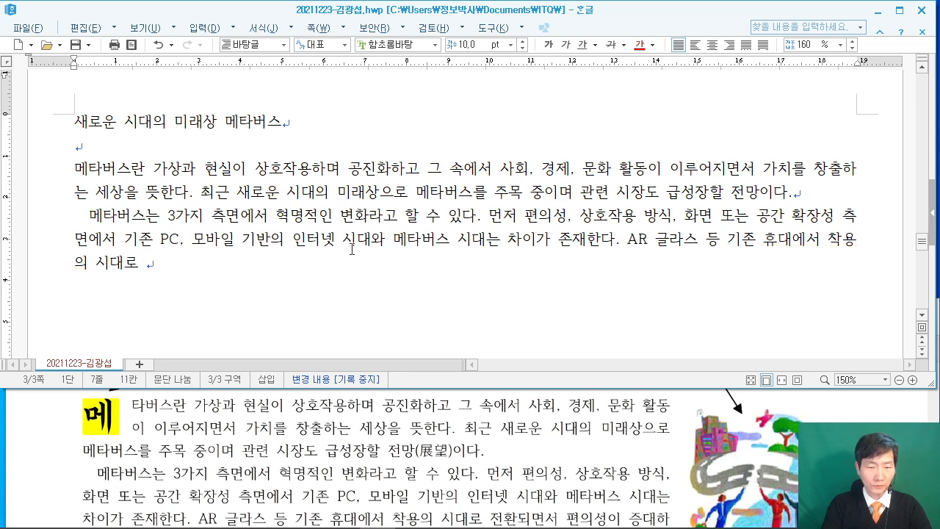
{"action": "type", "text": "전환"}
{"action": "key", "text": "BackSpace"}
{"action": "type", "text": "전환되면서 "}
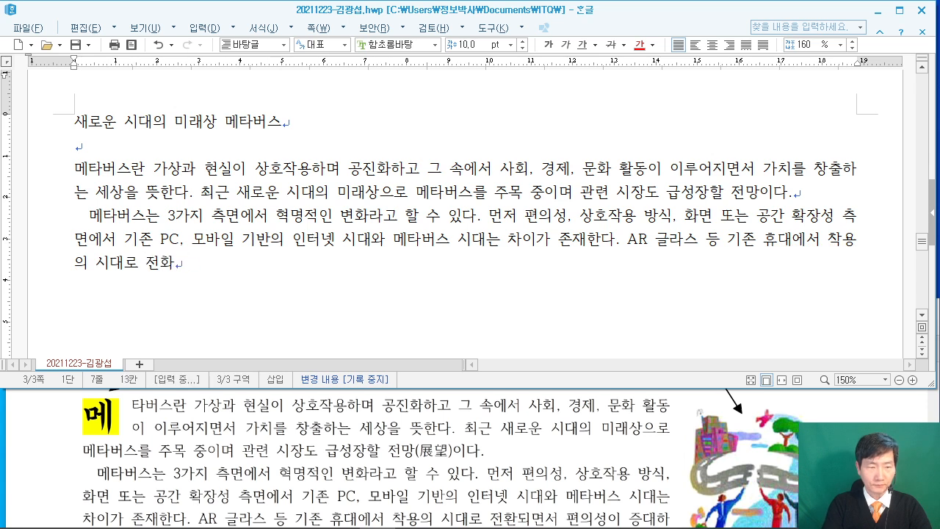
{"action": "type", "text": "편의성"}
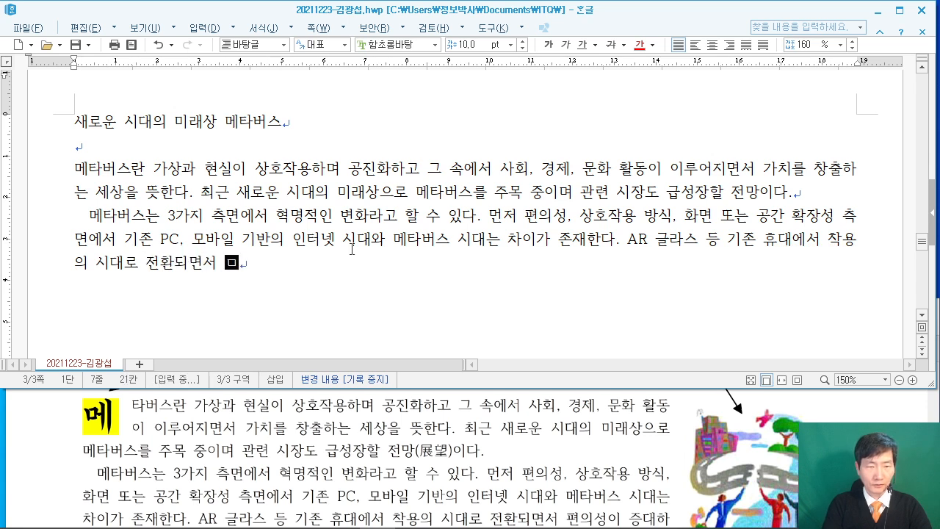
{"action": "type", "text": "이 증대"}
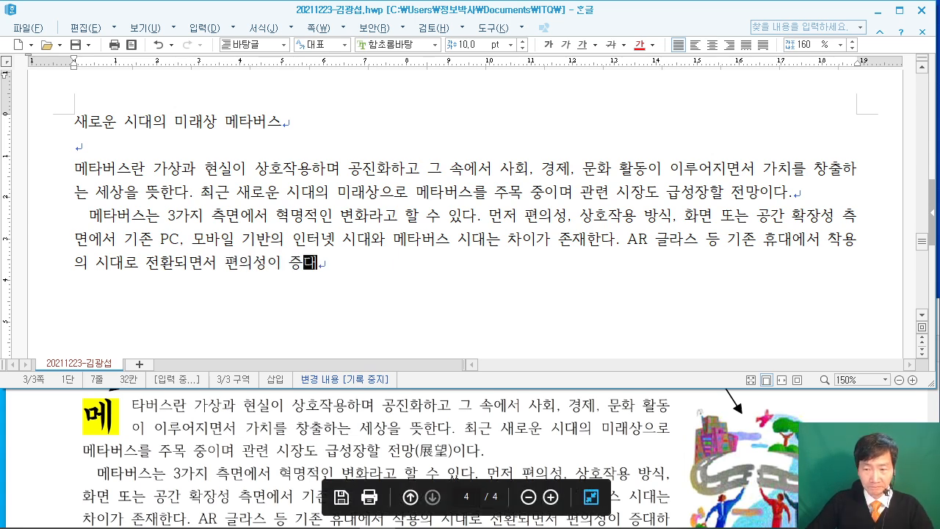
Continue with '하였고, 상호작용은 음성, 동작, 시선 등 오감을 활용하는…' through '2D 화면의 제약이 사라지고'.
{"action": "left_click", "coordinate": [452, 447]}
{"action": "scroll", "coordinate": [452, 448], "scroll_direction": "down", "scroll_amount": 3}
{"action": "scroll", "coordinate": [452, 448], "scroll_direction": "down", "scroll_amount": 2}
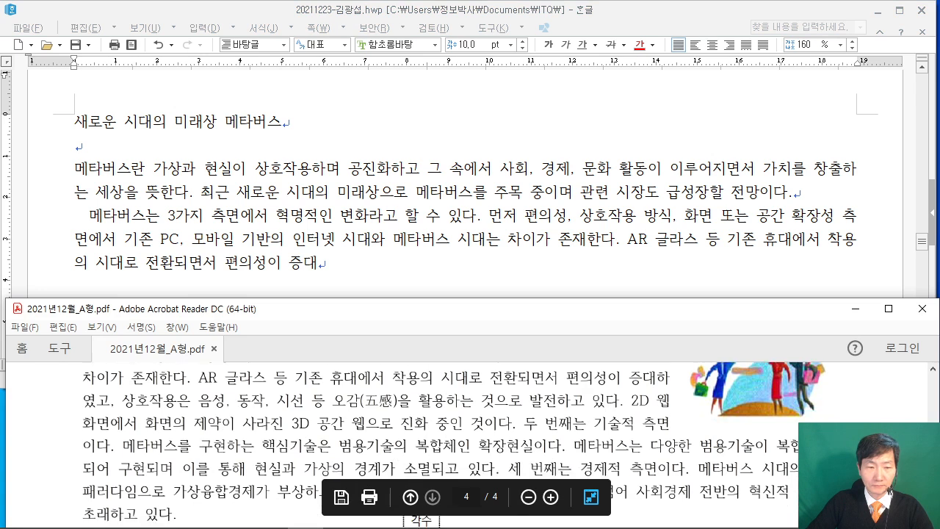
{"action": "left_click", "coordinate": [325, 261]}
{"action": "type", "text": "하였고, ㅅ"}
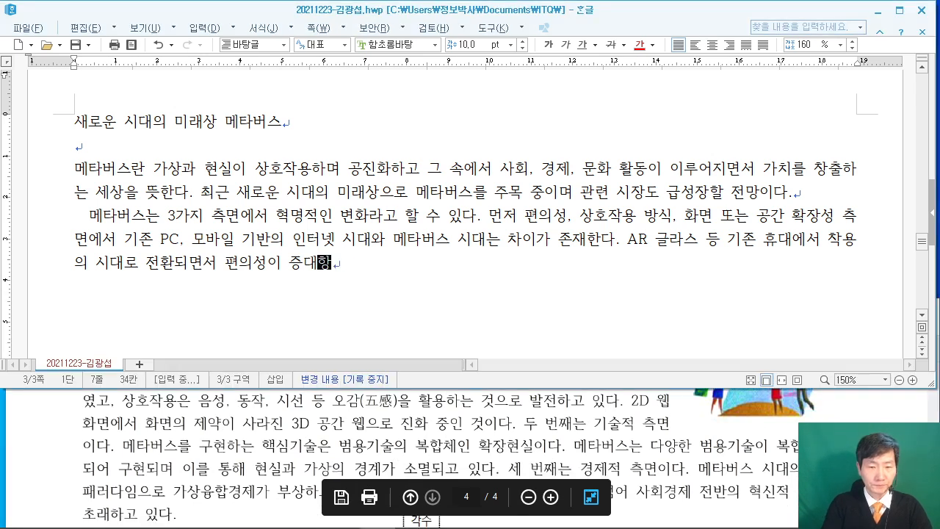
{"action": "type", "text": "상호작용은 "}
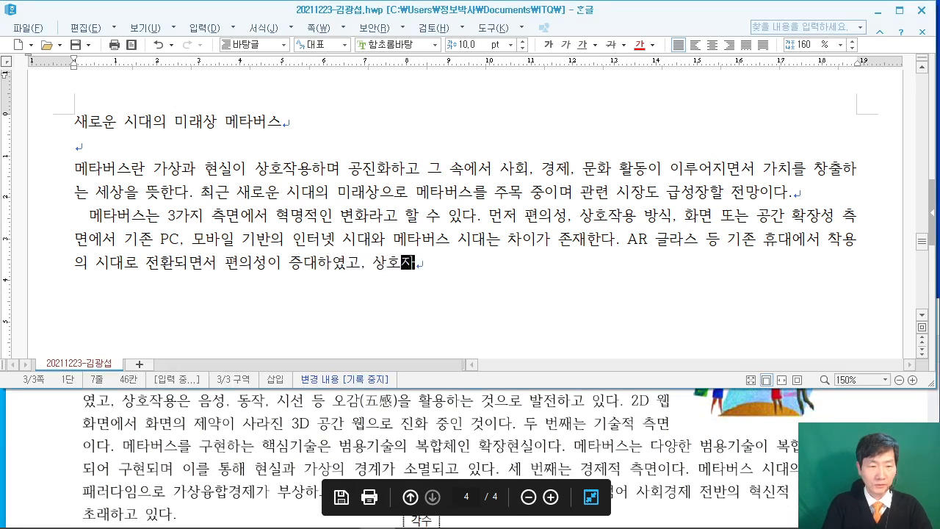
{"action": "type", "text": "음성, "}
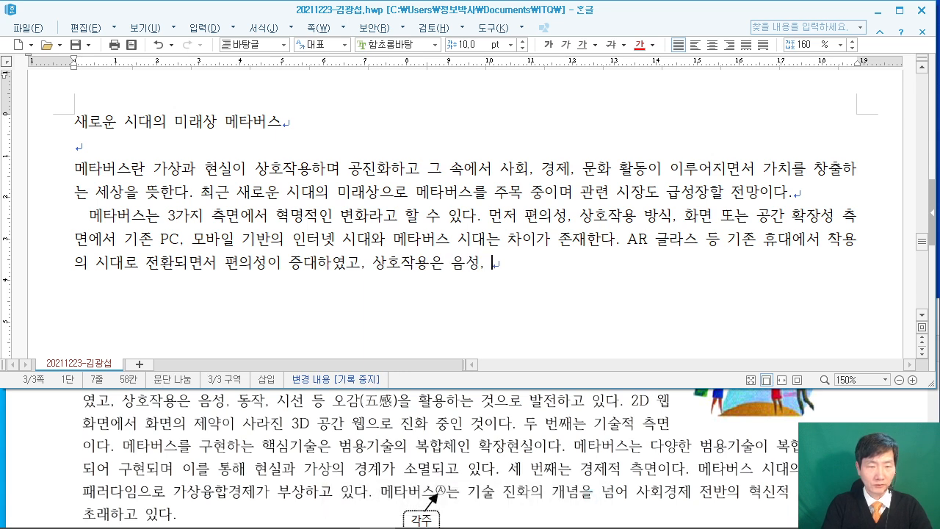
{"action": "type", "text": "동작, 시선"}
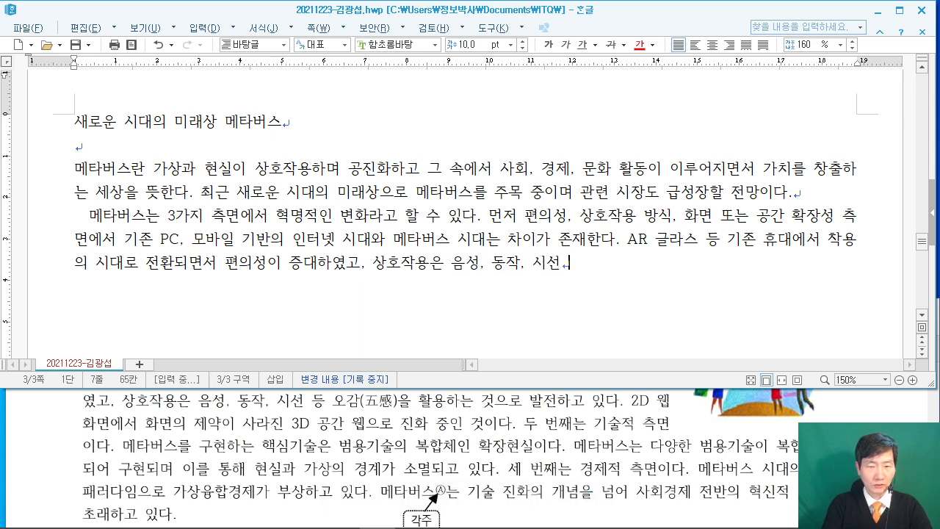
{"action": "type", "text": " 등 또오감"}
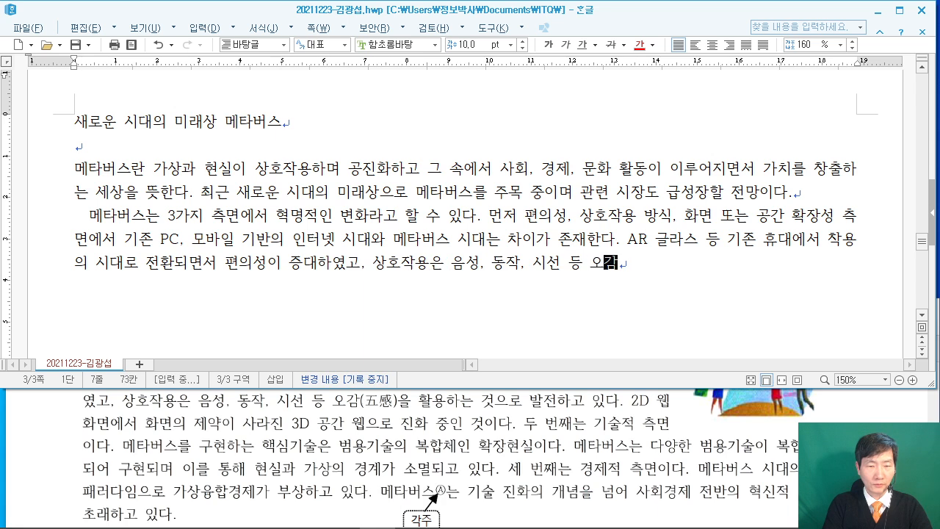
{"action": "type", "text": "을 활용하는 거"}
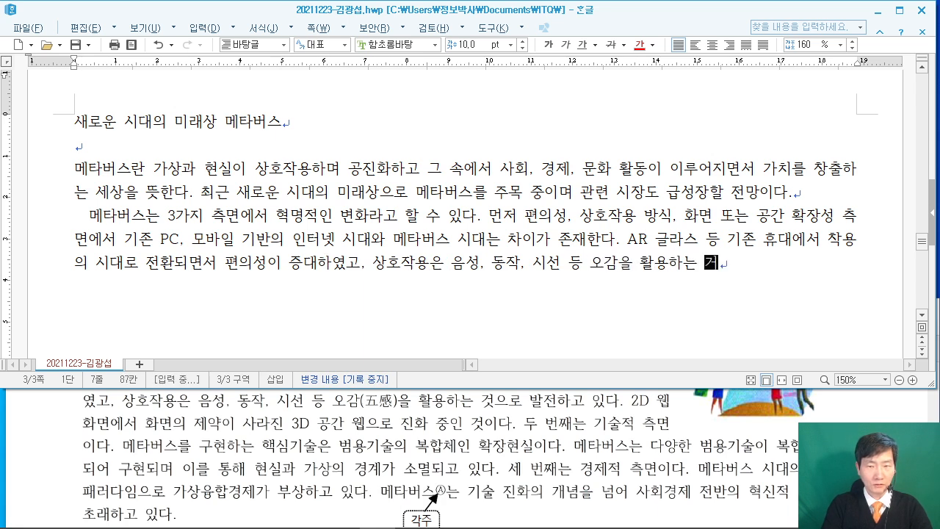
{"action": "type", "text": "으로 바전하고 D Lt"}
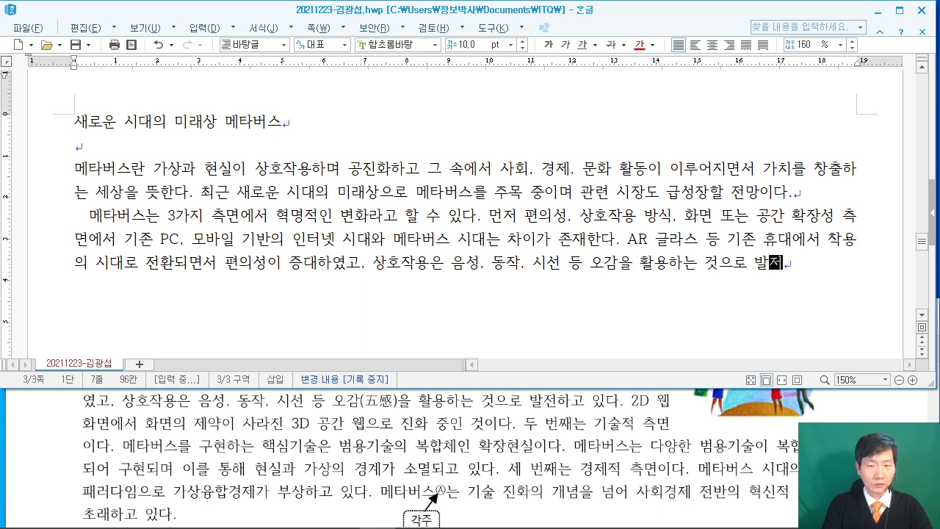
{"action": "type", "text": "DLtDKL"}
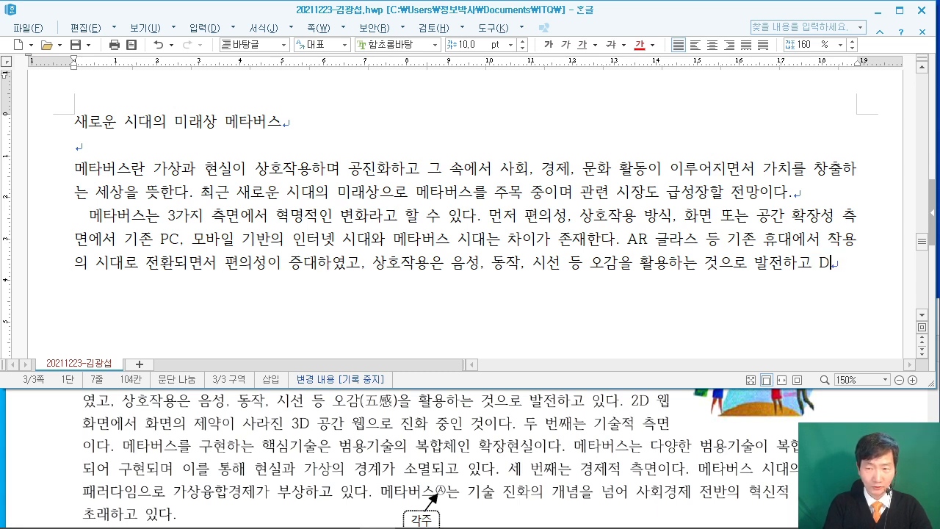
{"action": "type", "text": "있"}
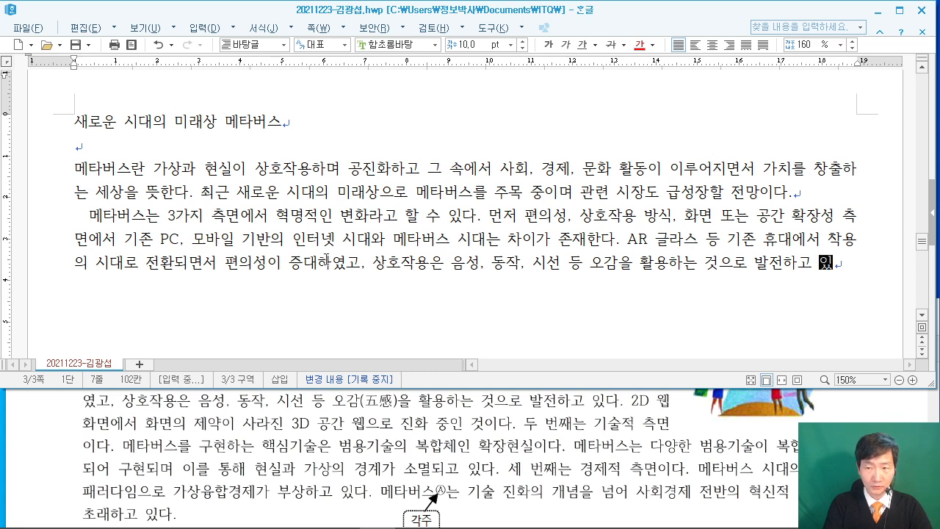
{"action": "type", "text": "다. 2"}
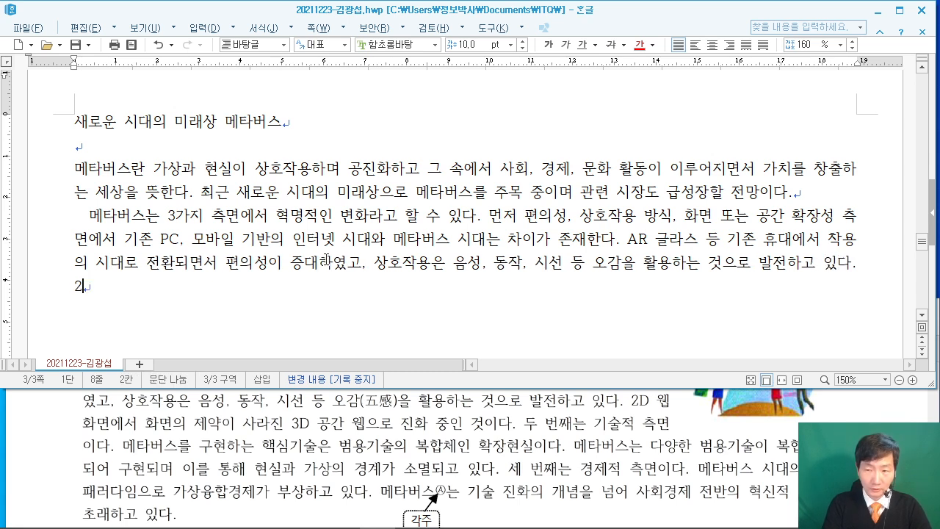
{"action": "type", "text": "D "}
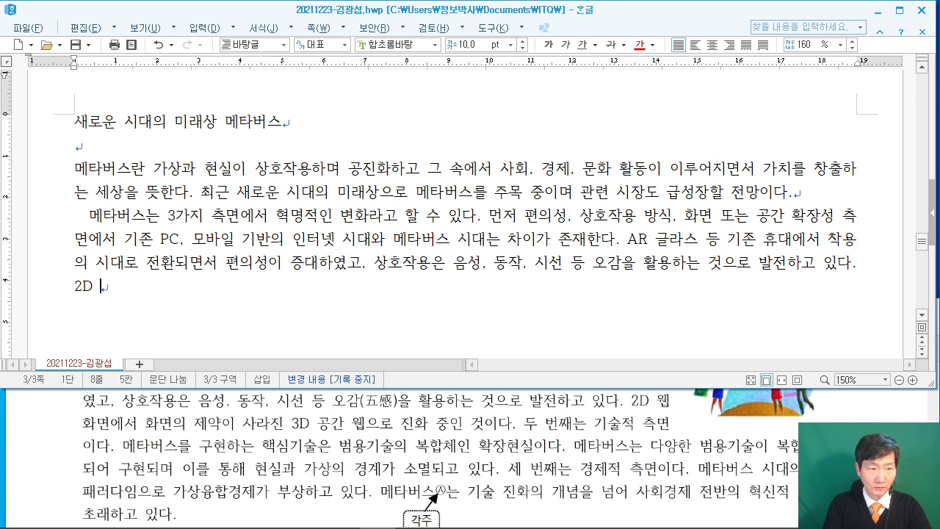
{"action": "type", "text": "우"}
{"action": "type", "text": "화면세 화면으"}
{"action": "type", "text": "의 제약이 사라지"}
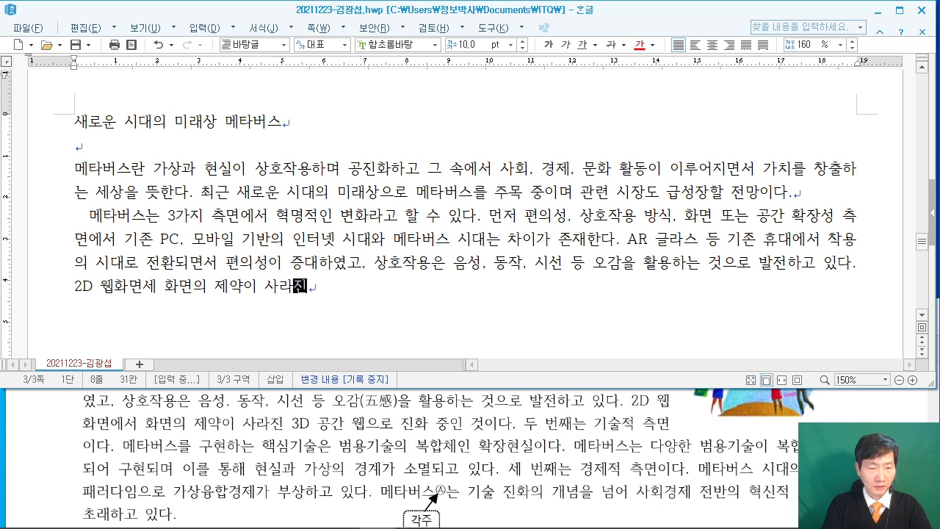
{"action": "type", "text": "ㄴ 23"}
{"action": "type", "text": "3ㅇ"}
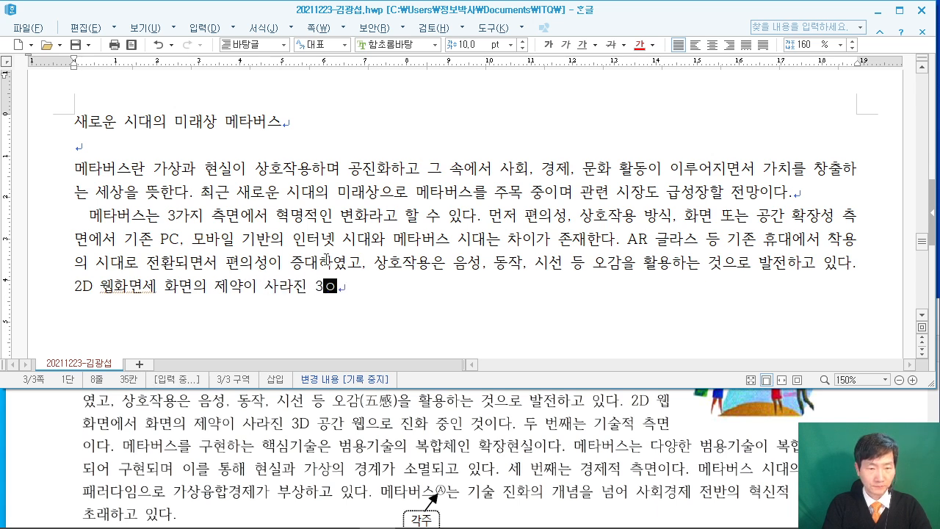
Type the 3D 공간 웹 and 기술적 측면 sentences on 확장현실, ending at '세 번째는 경제적'.
{"action": "key", "text": "BackSpace"}
{"action": "key", "text": "Hangul"}
{"action": "type", "text": "D 공간"}
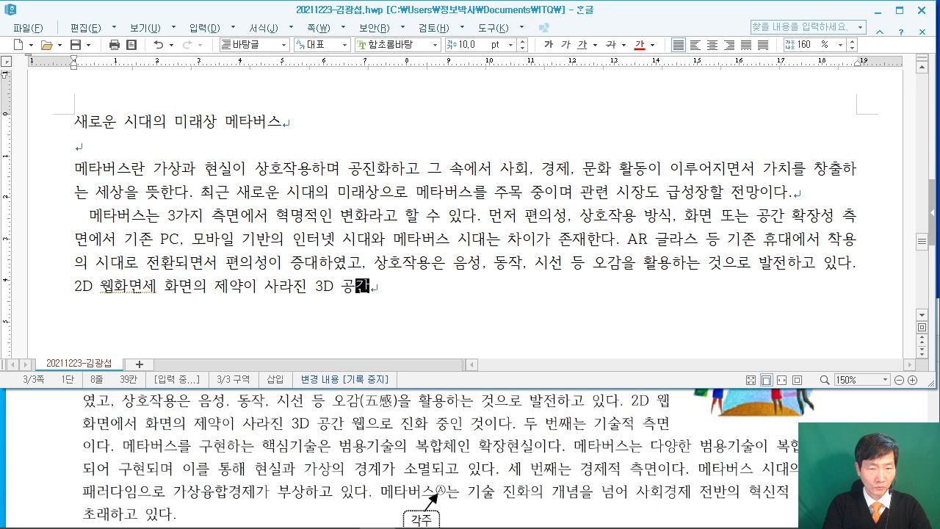
{"action": "type", "text": " 웹으로 지ㄴ화 중인 것"}
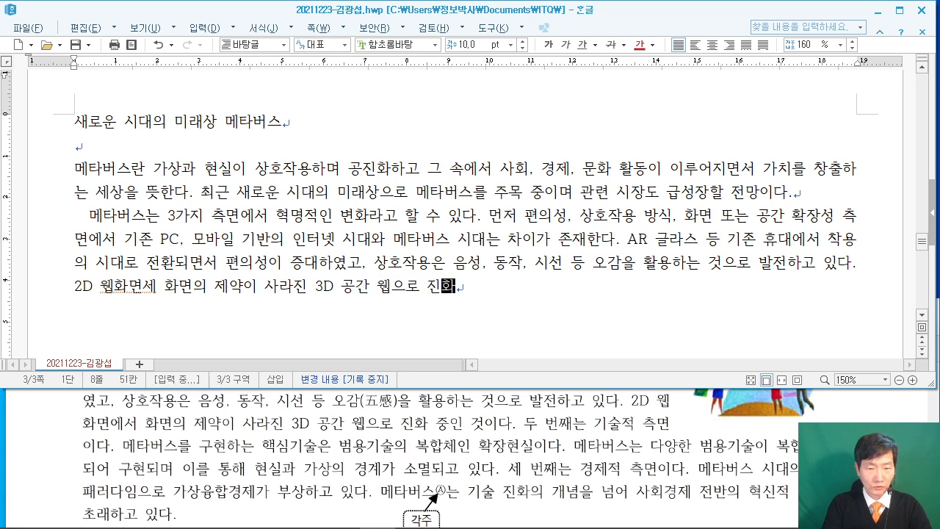
{"action": "type", "text": "이다."}
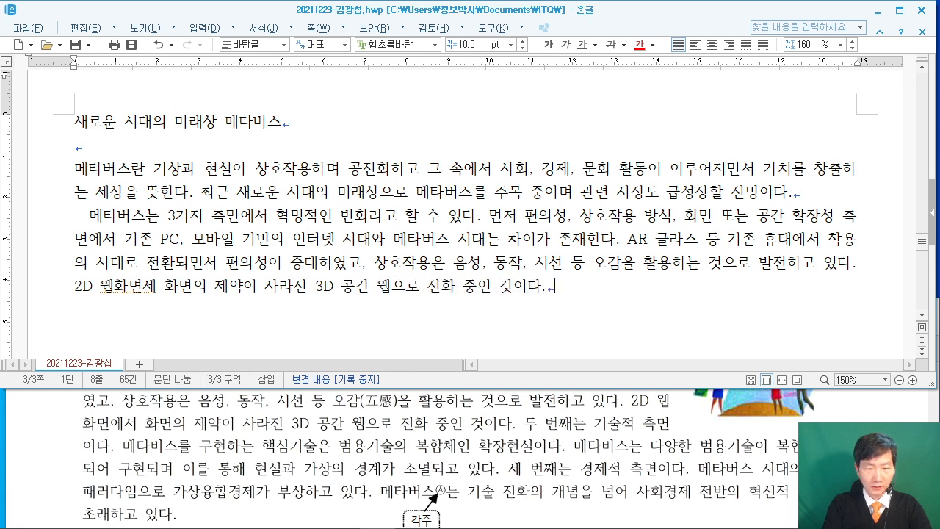
{"action": "type", "text": " 두 번ㅉㅐ는 기술적 "}
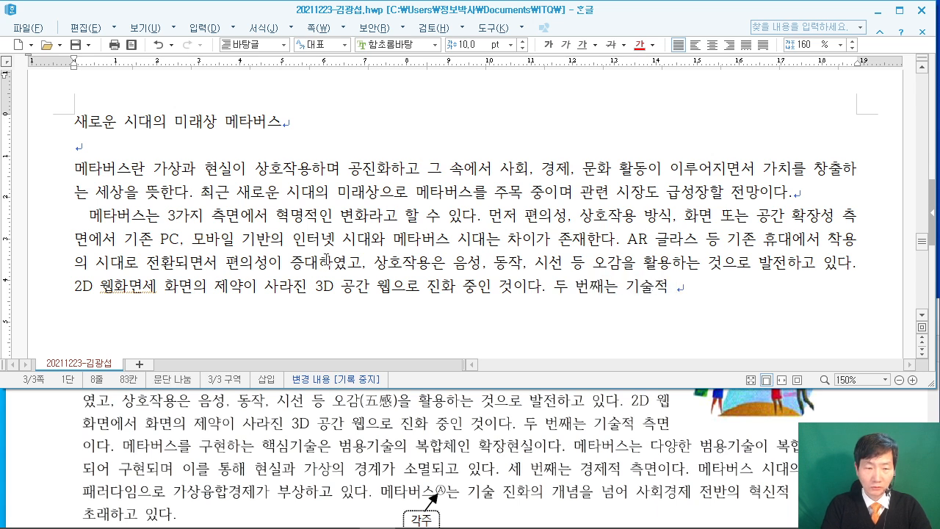
{"action": "type", "text": "측ㅁ"}
{"action": "type", "text": "ㅇ"}
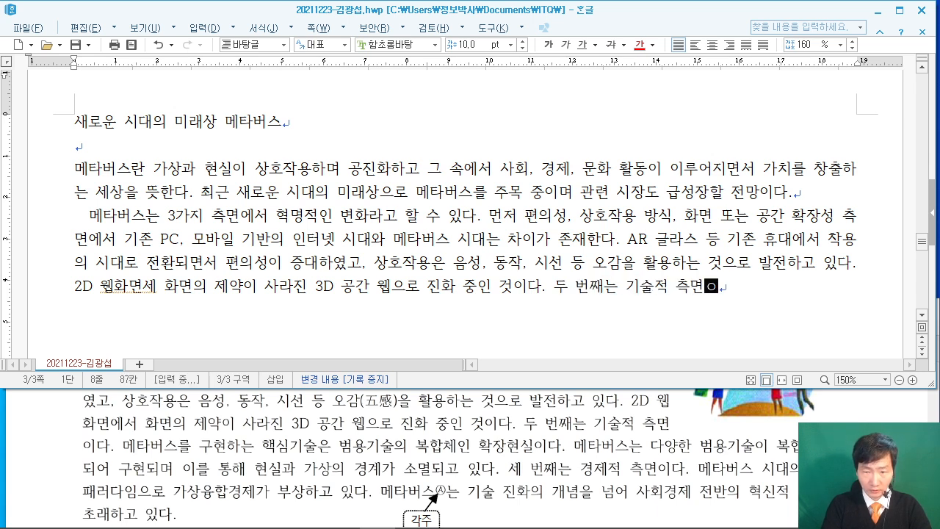
{"action": "type", "text": "다."}
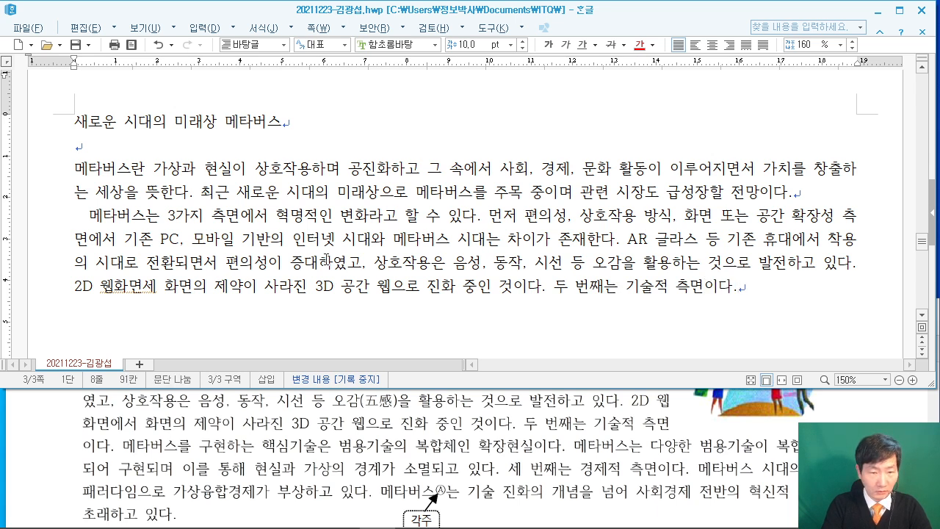
{"action": "type", "text": "메타"}
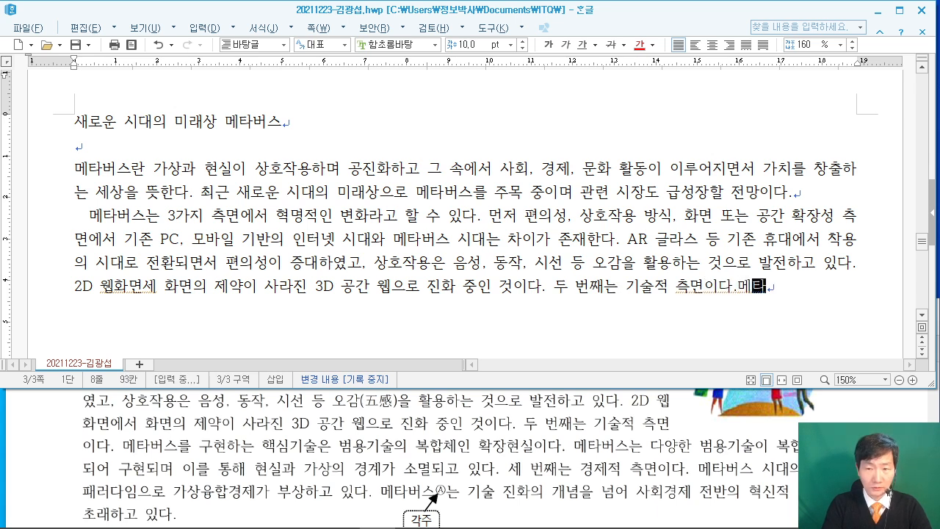
{"action": "type", "text": "버스를 구현하"}
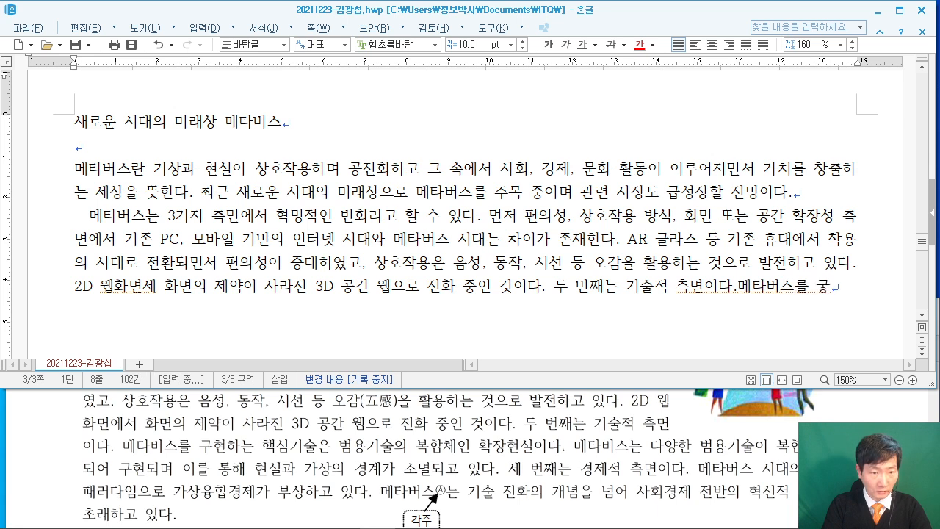
{"action": "type", "text": "는 핵심"}
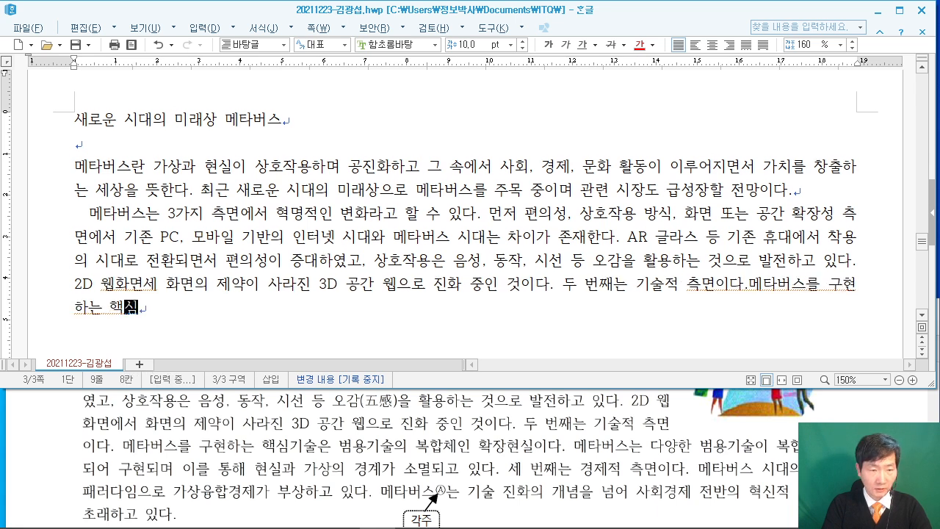
{"action": "type", "text": "기술은 범용기"}
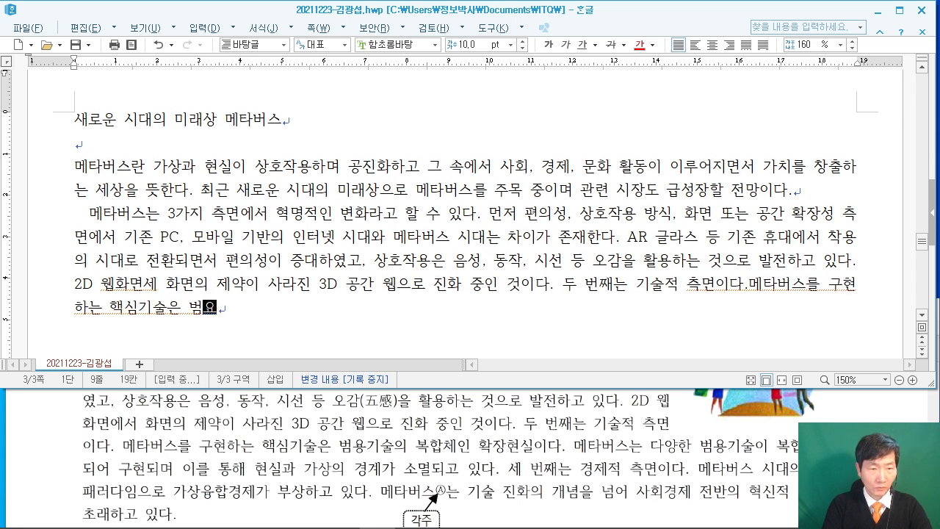
{"action": "type", "text": "술의 복합"}
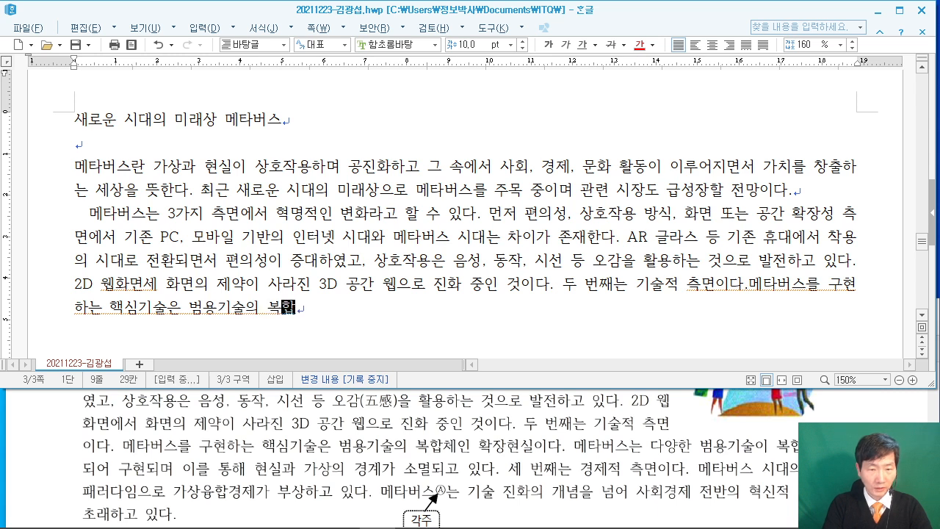
{"action": "type", "text": "체인 확장현"}
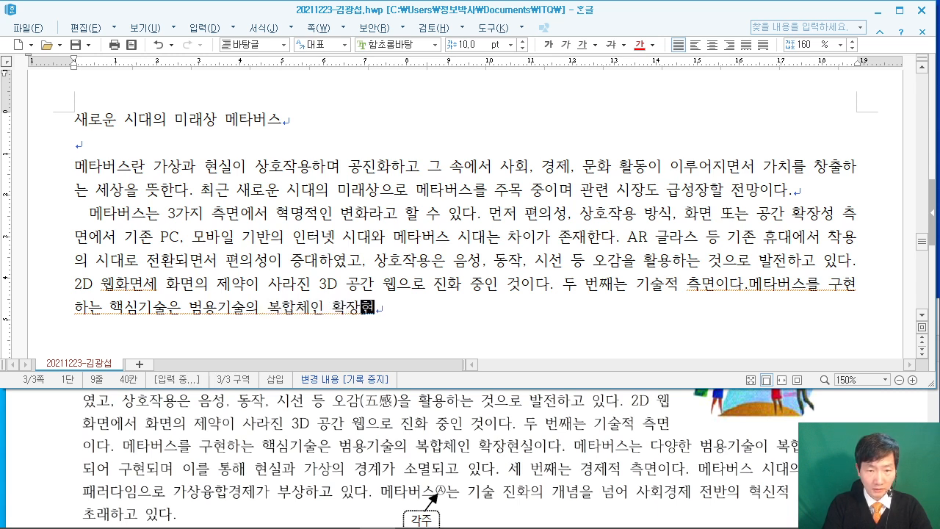
{"action": "type", "text": "실이다. ㅁ"}
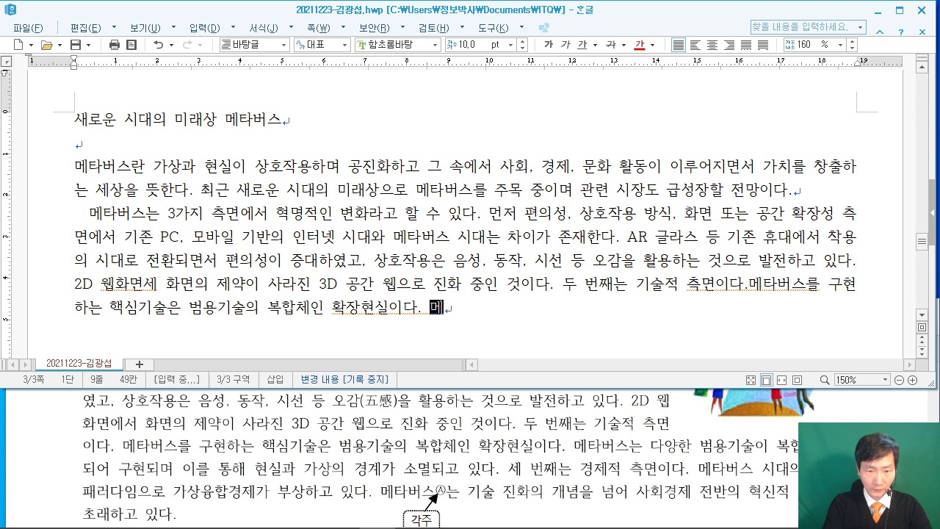
{"action": "type", "text": "타버스는 다양ㅎ"}
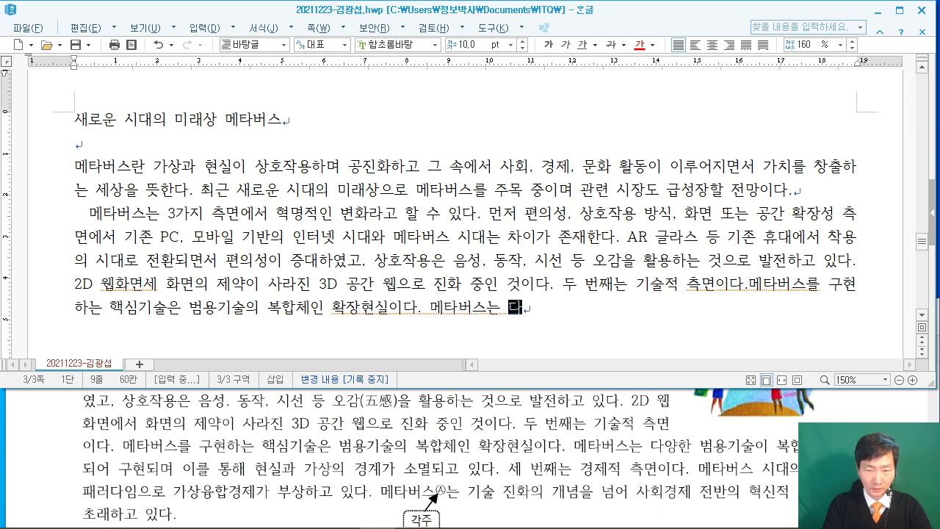
{"action": "type", "text": "한 범용기"}
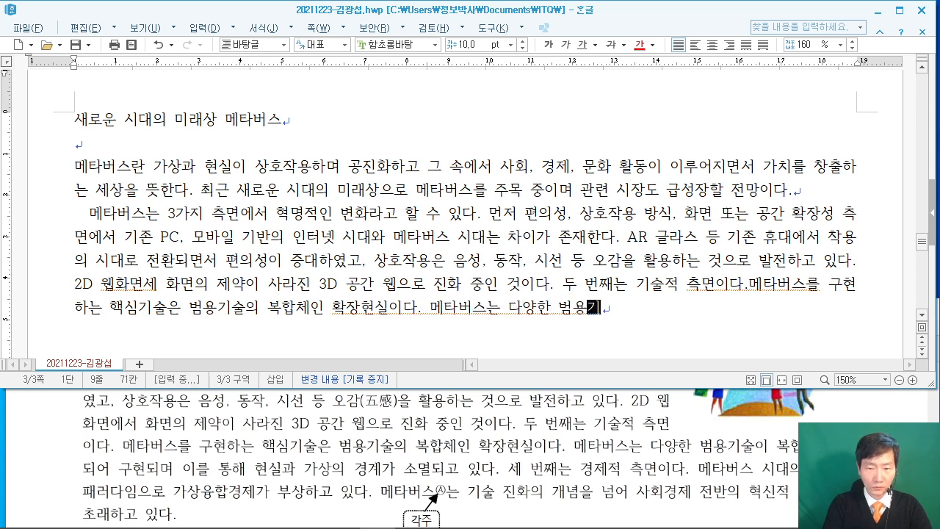
{"action": "type", "text": "술이 복합 "}
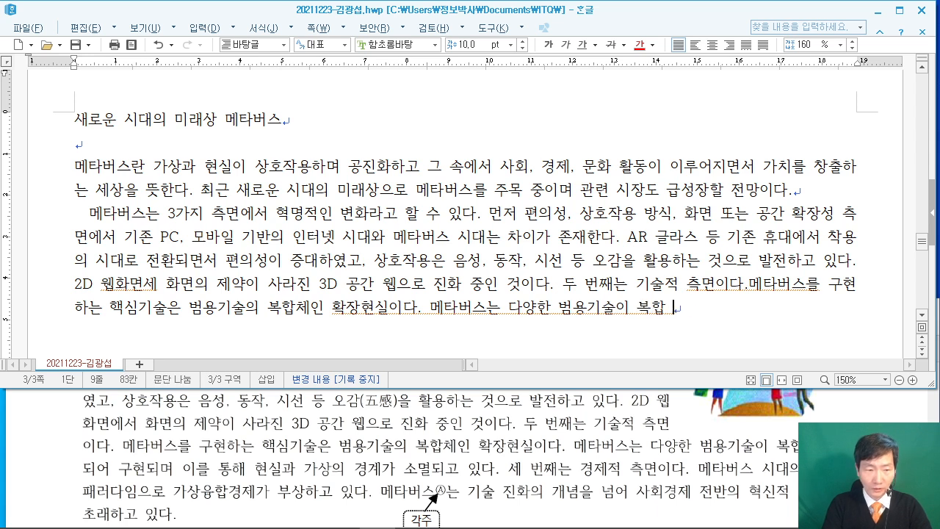
{"action": "type", "text": "적도"}
{"action": "key", "text": "BackSpace"}
{"action": "type", "text": "용되어 "}
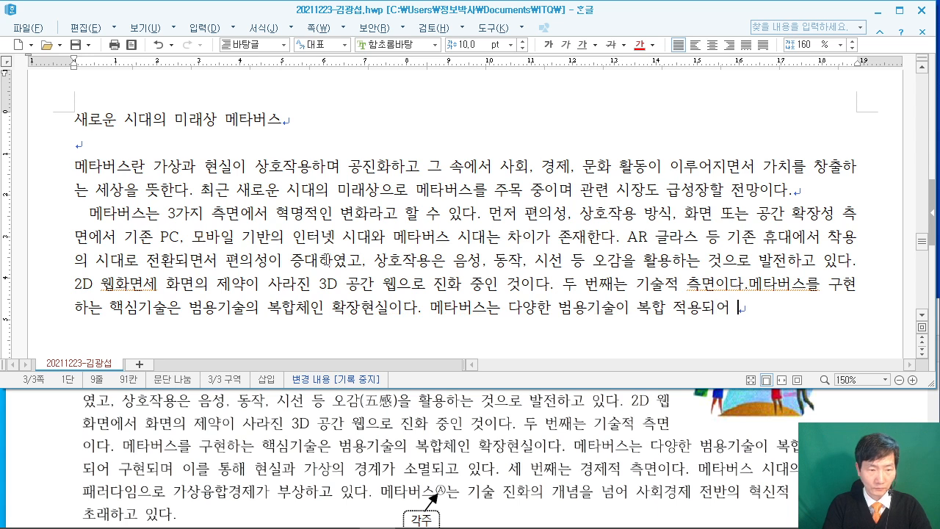
{"action": "type", "text": "구현되며 이르"}
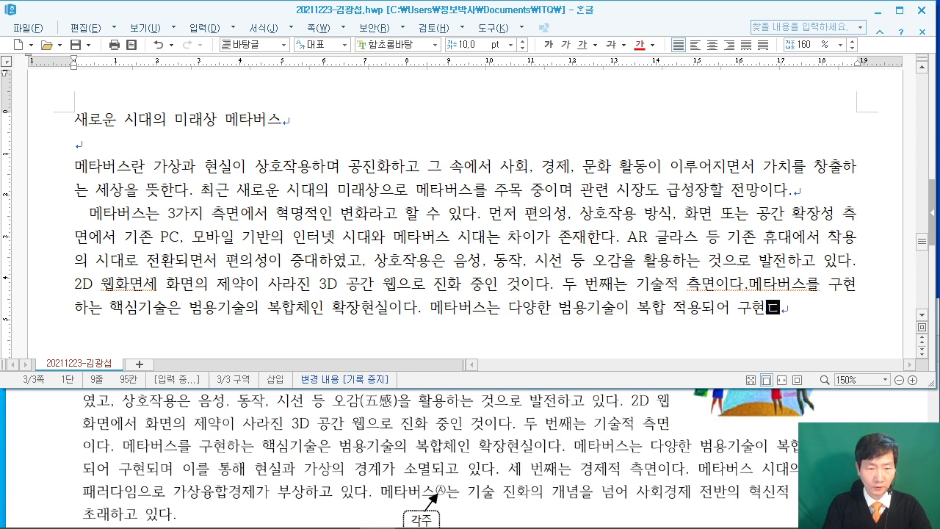
{"action": "type", "text": "를 통해 "}
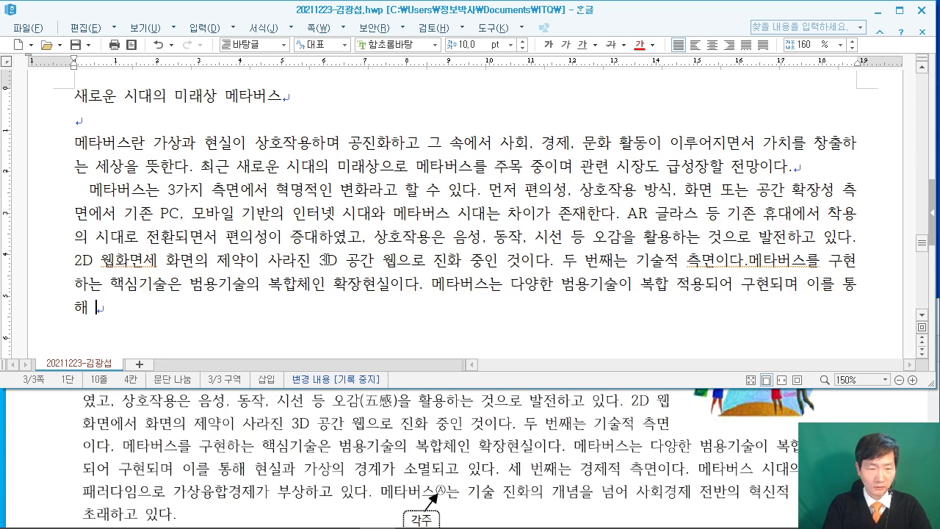
{"action": "type", "text": "현ㅅ"}
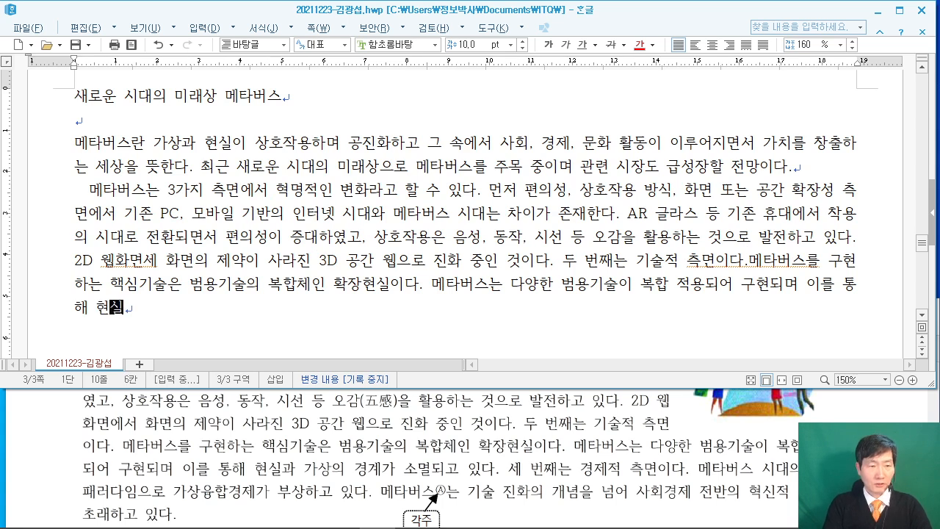
{"action": "type", "text": "과 가상의 경계가 소멸되고 있다. 세 번째는 거"}
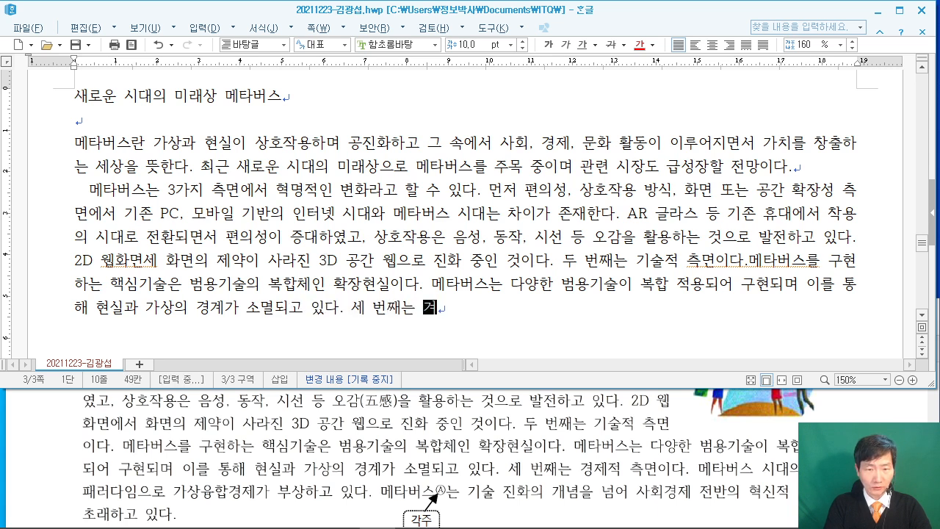
{"action": "type", "text": "제적"}
Finish the 경제적 측면 sentences ending '…혁신적 변화를 초래하고 있다.' and add two blank lines.
{"action": "key", "text": "BackSpace"}
{"action": "key", "text": "BackSpace"}
{"action": "type", "text": "제적 측면이다"}
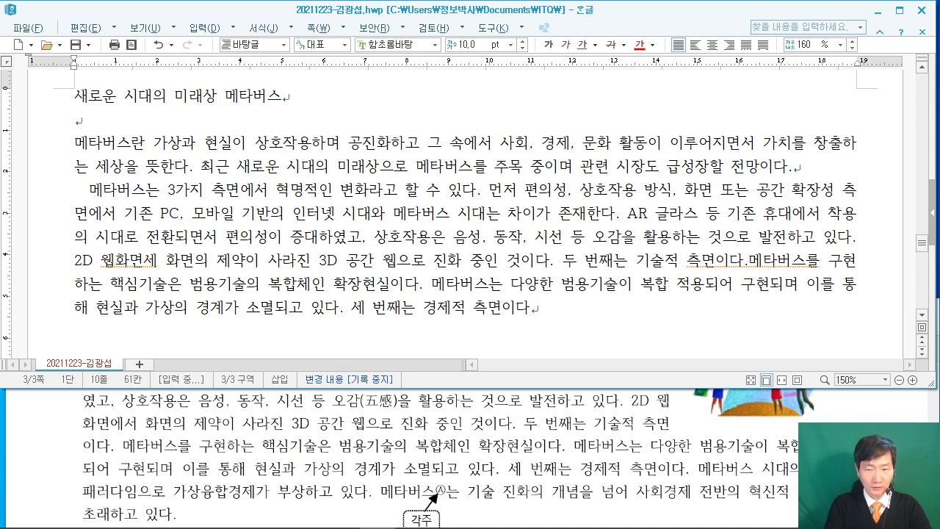
{"action": "type", "text": ". 메타버스 시대의 경제 패러다"}
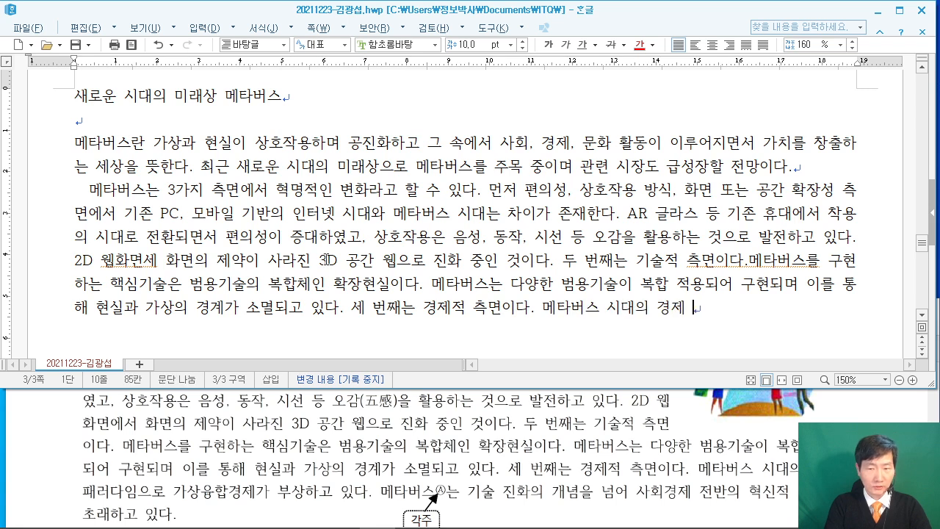
{"action": "type", "text": "임"}
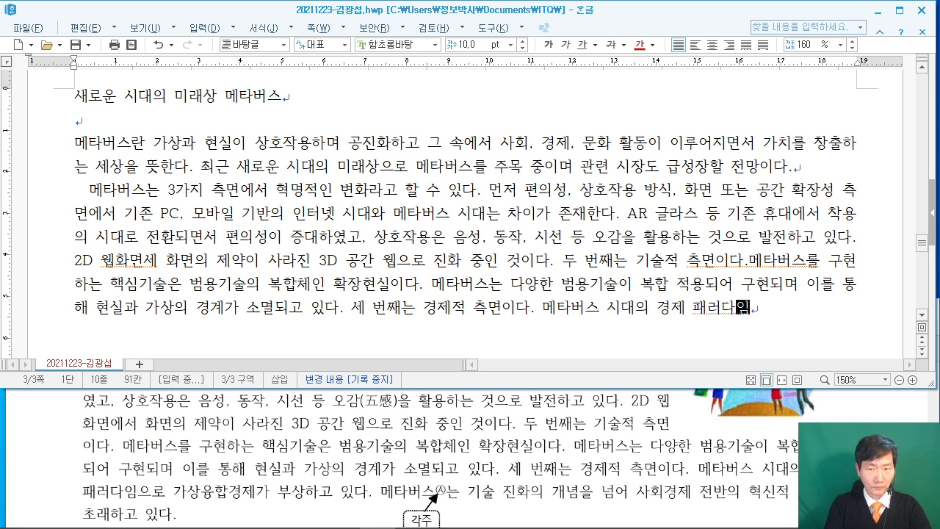
{"action": "type", "text": "으로 가상융"}
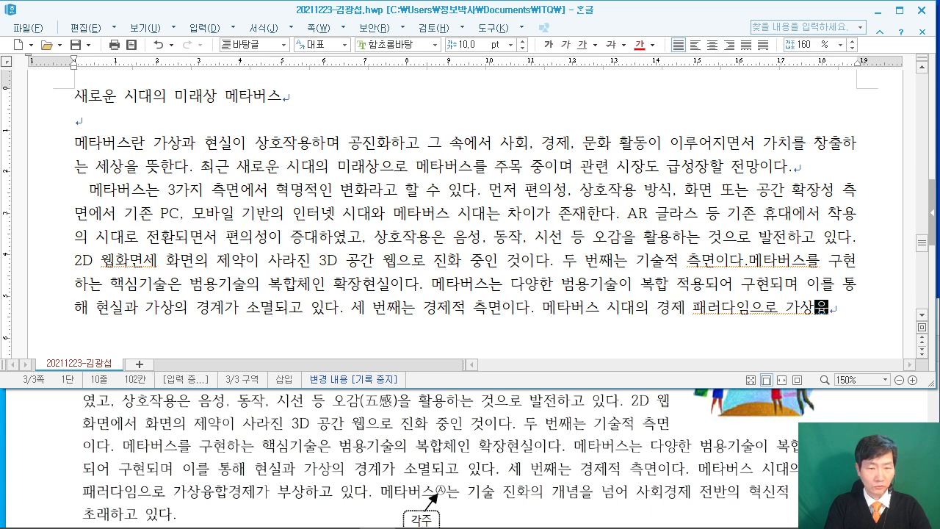
{"action": "type", "text": "합ㄱ제"}
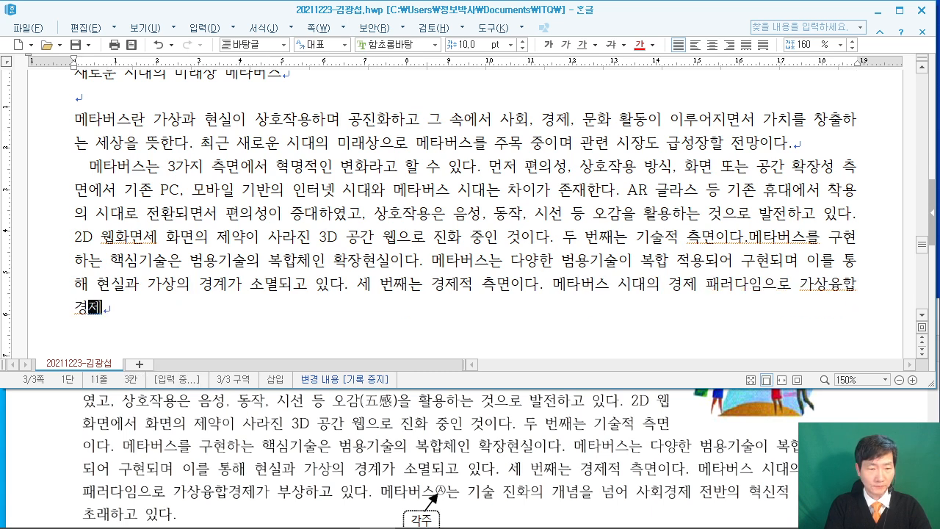
{"action": "type", "text": "가 부상하고 D Lt"}
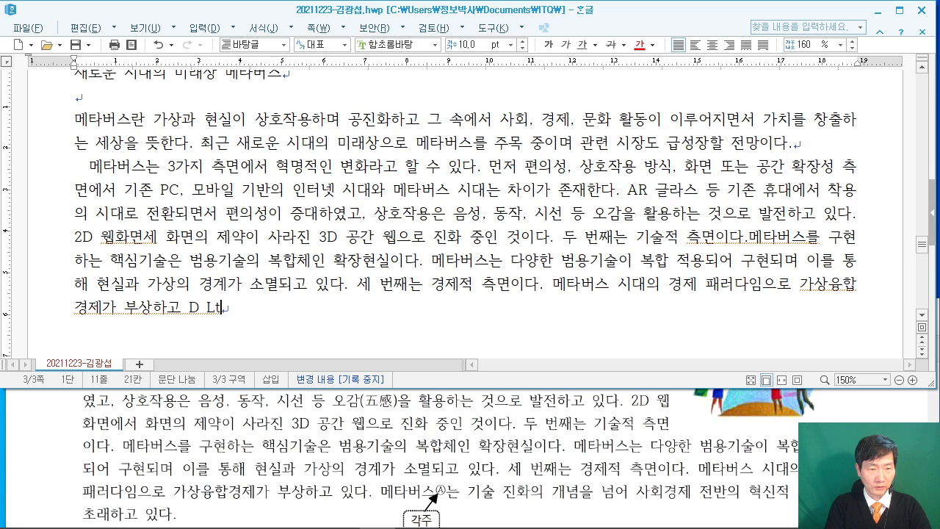
{"action": "key", "text": "BackSpace"}
{"action": "key", "text": "BackSpace"}
{"action": "key", "text": "BackSpace"}
{"action": "key", "text": "BackSpace"}
{"action": "type", "text": "있다. 메"}
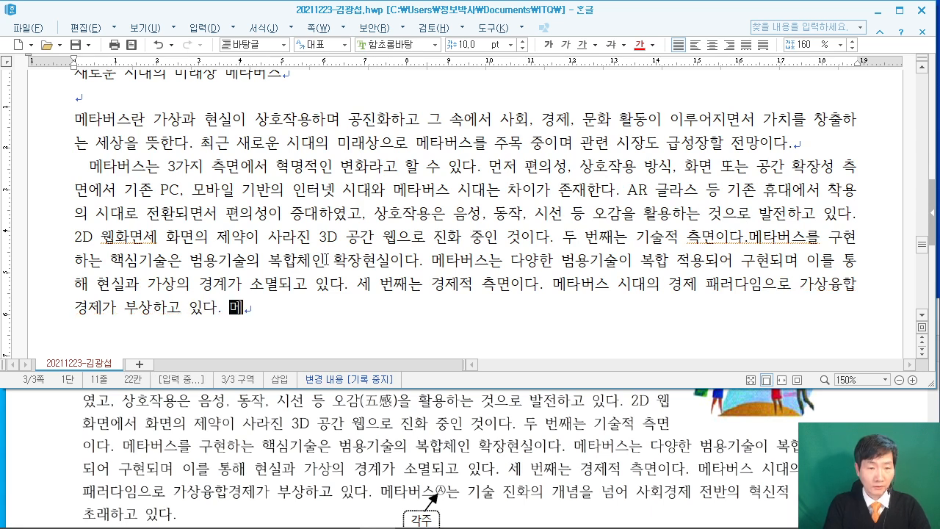
{"action": "type", "text": "타버스는 "}
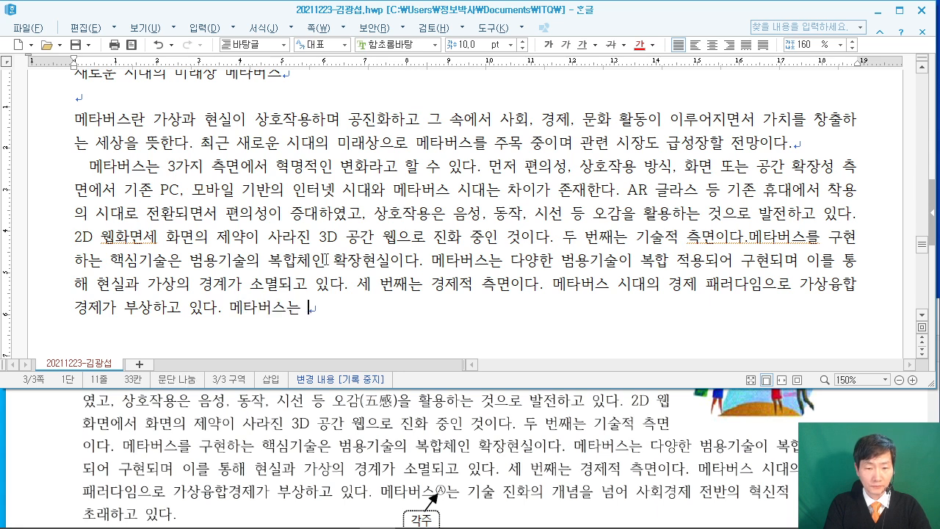
{"action": "type", "text": "기술 진화의 개"}
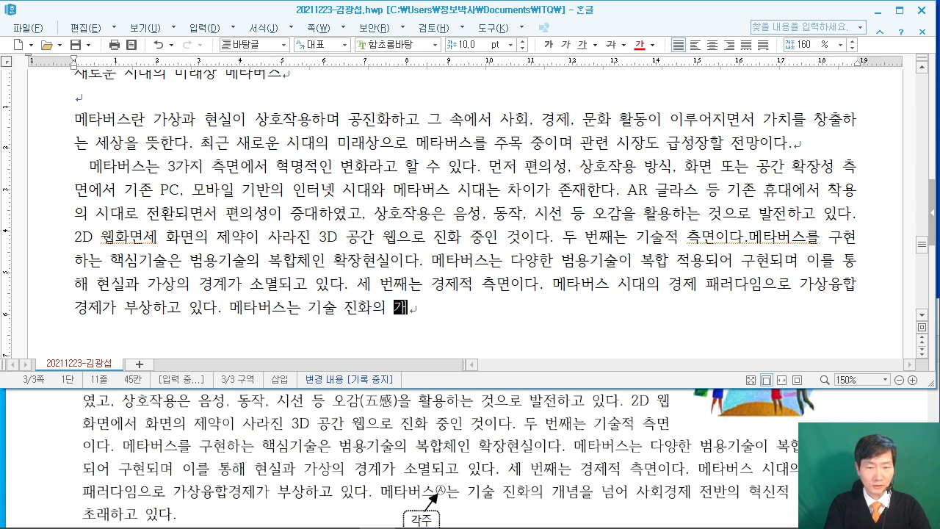
{"action": "type", "text": "념ㅇ을 넘어 사회"}
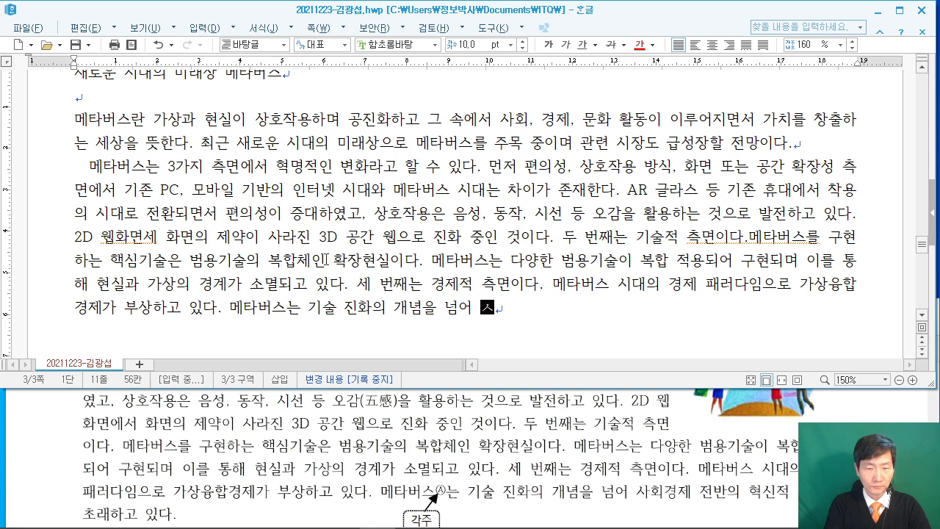
{"action": "type", "text": "경제 전"}
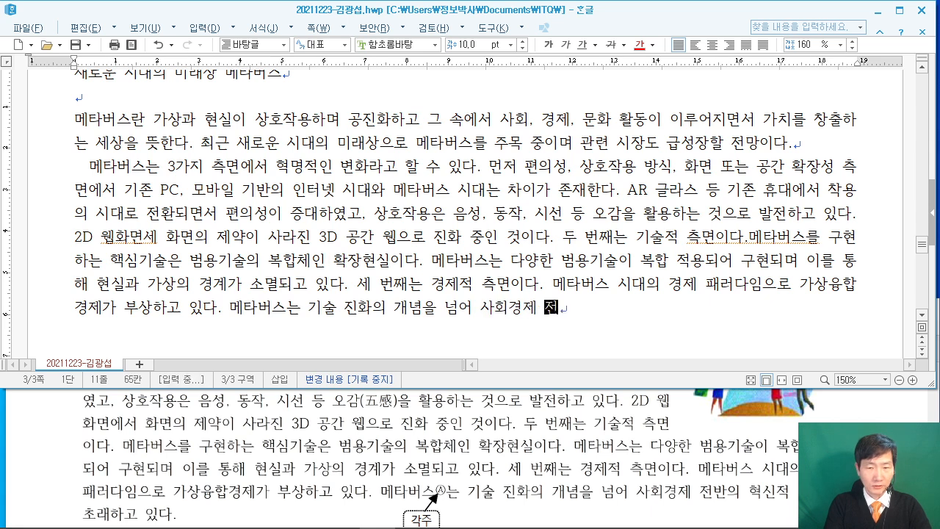
{"action": "type", "text": "반의 혀"}
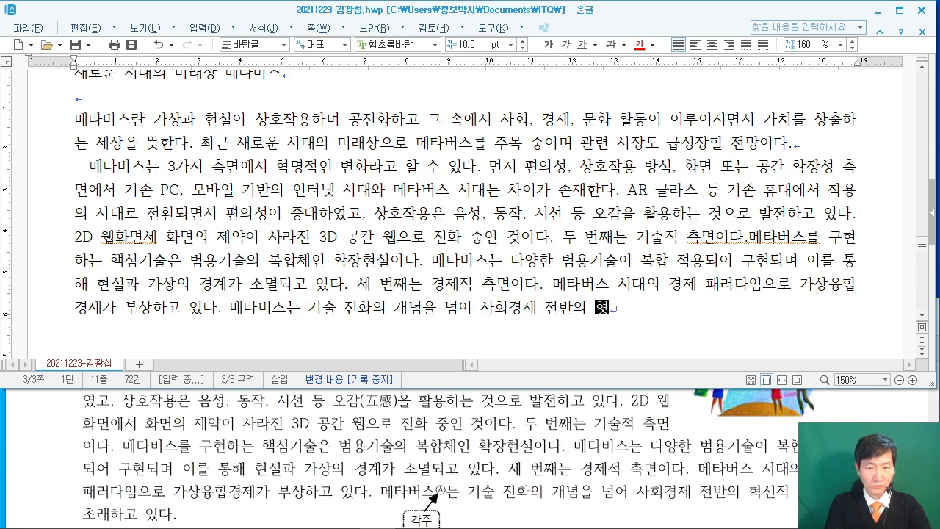
{"action": "type", "text": "신적 변화를"}
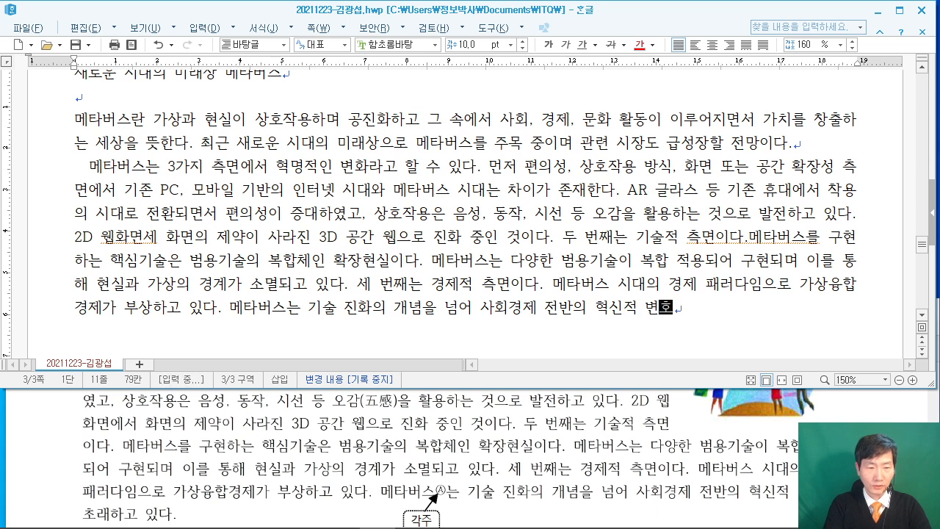
{"action": "type", "text": " 초래"}
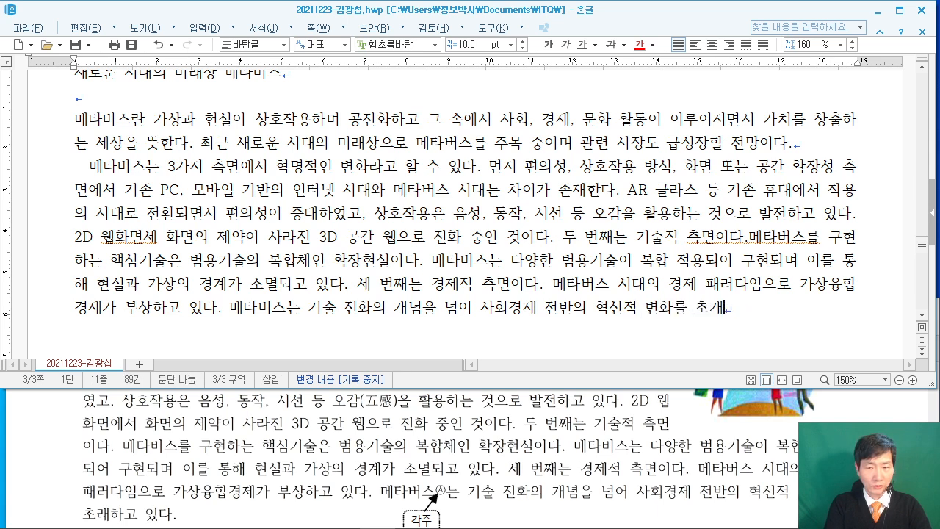
{"action": "type", "text": "하고 있다."}
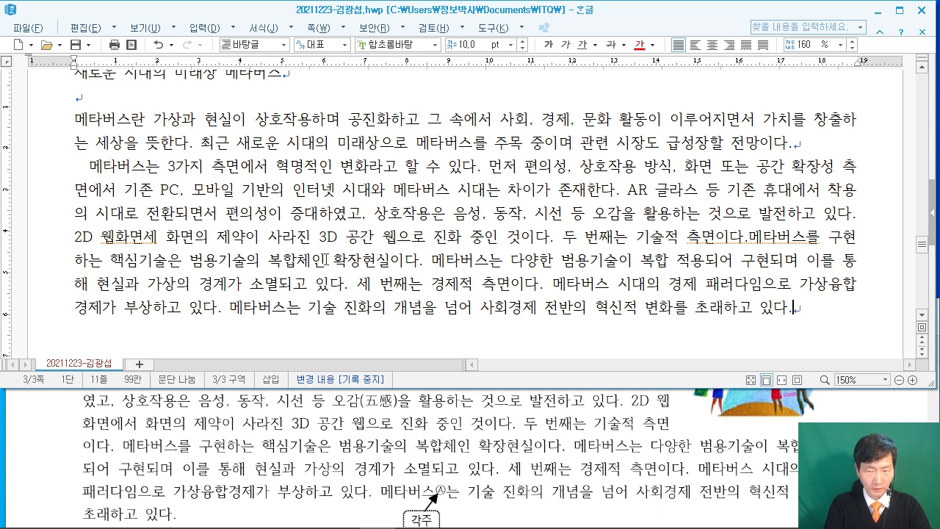
{"action": "key", "text": "Return"}
{"action": "key", "text": "Return"}
Scroll the exam PDF down to the next diamond heading.
{"action": "left_click", "coordinate": [499, 420]}
{"action": "scroll", "coordinate": [500, 420], "scroll_direction": "down", "scroll_amount": 4}
{"action": "scroll", "coordinate": [498, 419], "scroll_direction": "down", "scroll_amount": 1}
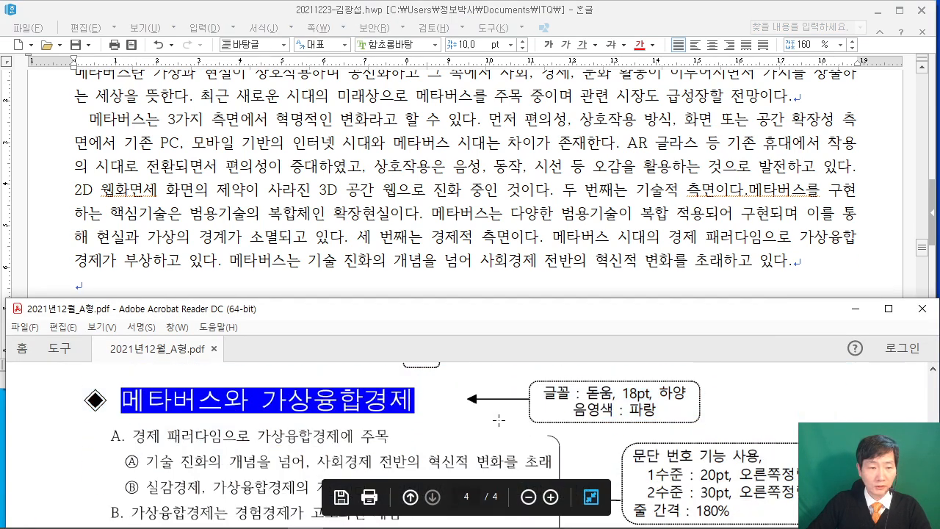
In Hangul, type ㅁ at the start of the empty line below the body text.
{"action": "left_click", "coordinate": [224, 285]}
{"action": "left_click", "coordinate": [224, 284]}
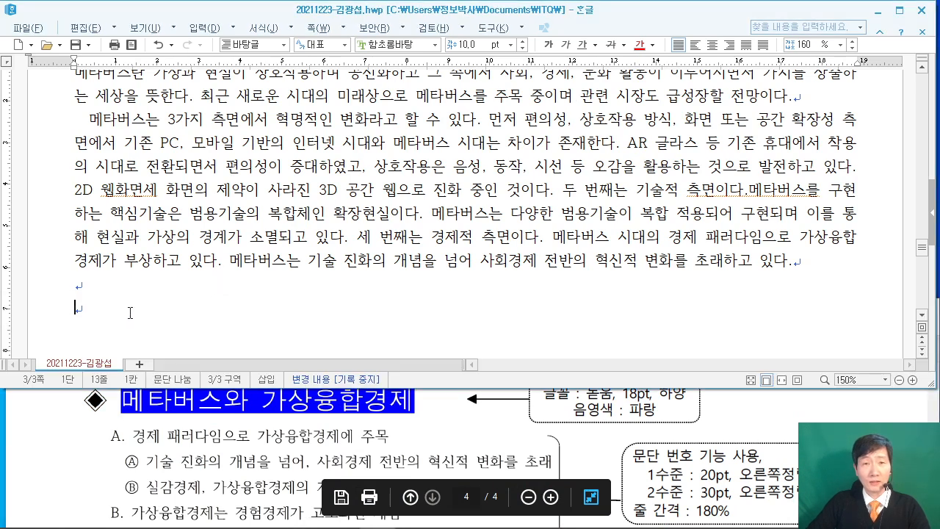
{"action": "left_click_drag", "start_coordinate": [200, 144], "coordinate": [249, 189]}
{"action": "left_click_drag", "start_coordinate": [385, 128], "coordinate": [406, 140]}
{"action": "left_click_drag", "start_coordinate": [381, 145], "coordinate": [404, 163]}
{"action": "left_click_drag", "start_coordinate": [419, 146], "coordinate": [419, 200]}
{"action": "mouse_move", "coordinate": [429, 165]}
{"action": "left_mouse_down"}
{"action": "mouse_move", "coordinate": [468, 150]}
{"action": "mouse_move", "coordinate": [475, 201]}
{"action": "left_mouse_up"}
{"action": "left_click_drag", "start_coordinate": [477, 173], "coordinate": [494, 174]}
{"action": "key", "text": "Escape"}
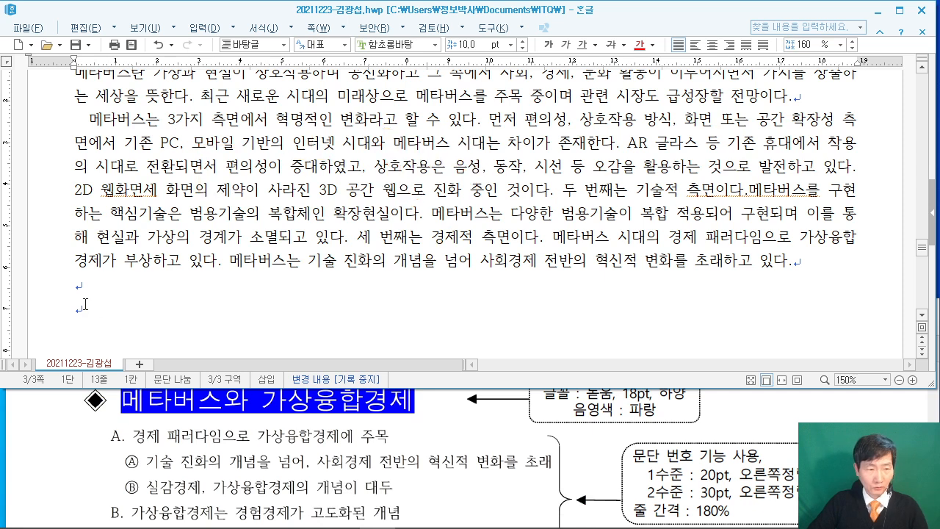
{"action": "type", "text": "ㅁ"}
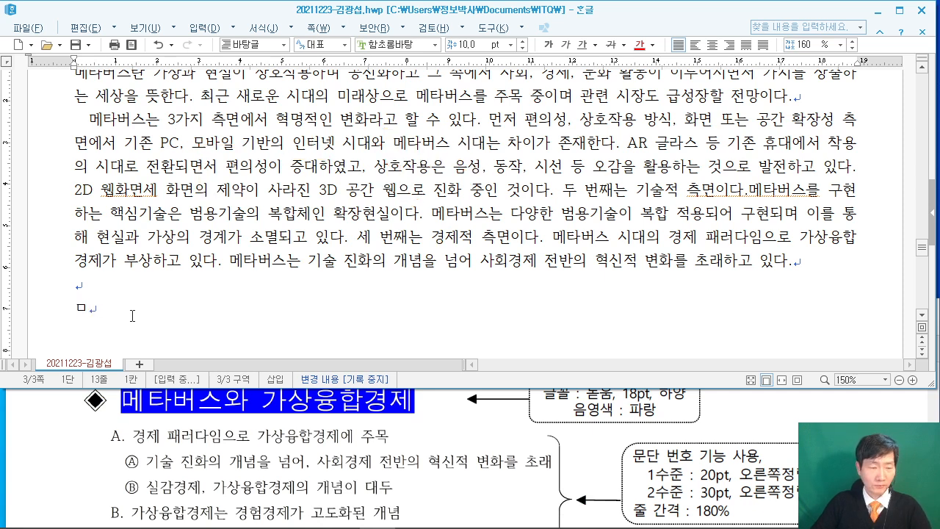
Convert ㅁ to the ◈ symbol with the Hanja key, then type 메타버스와 가상융합경제.
{"action": "key", "text": "Hangul_Hanja"}
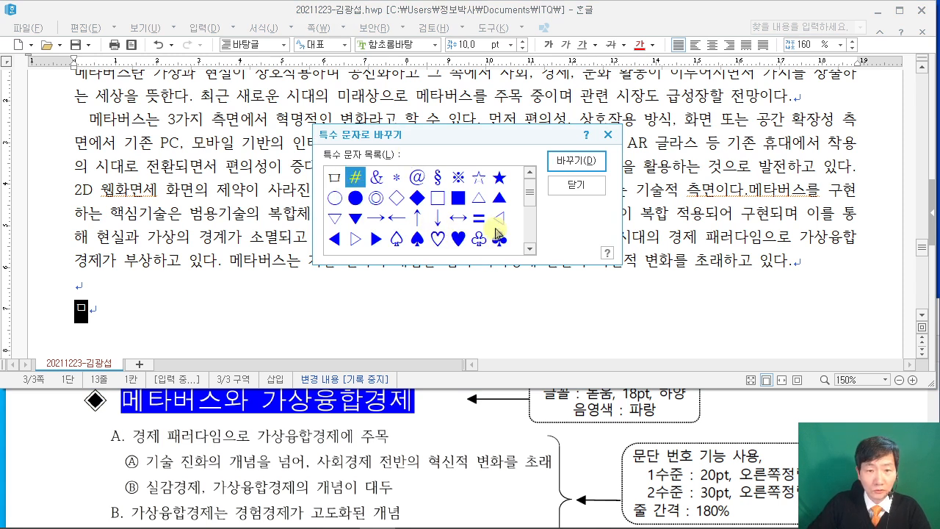
{"action": "left_click_drag", "start_coordinate": [530, 199], "coordinate": [531, 210]}
{"action": "left_click", "coordinate": [355, 240]}
{"action": "left_click", "coordinate": [566, 164]}
{"action": "type", "text": "메타버스"}
{"action": "key", "text": "BackSpace"}
{"action": "type", "text": "와 가상융ㅎ"}
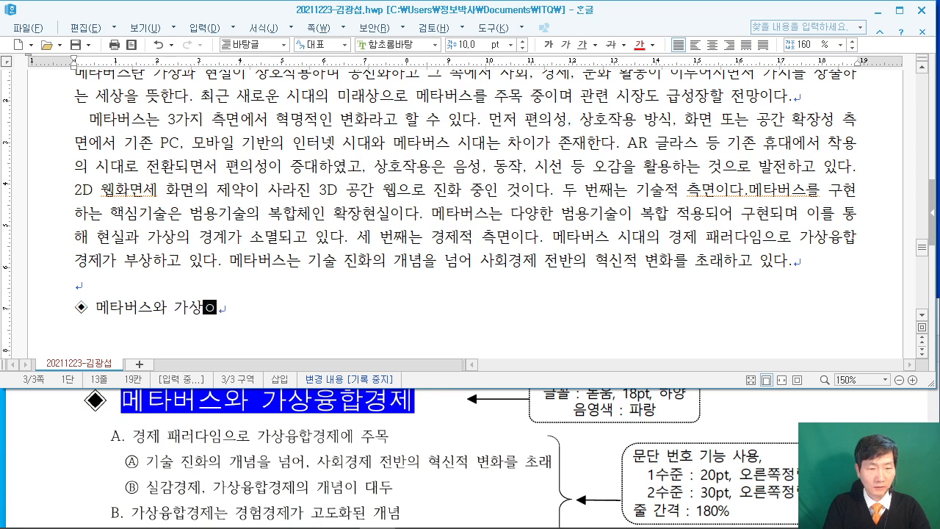
{"action": "type", "text": "경제"}
Under the heading, type the first line 경제 패러다임으로 가상융합경제에 주목.
{"action": "key", "text": "Return"}
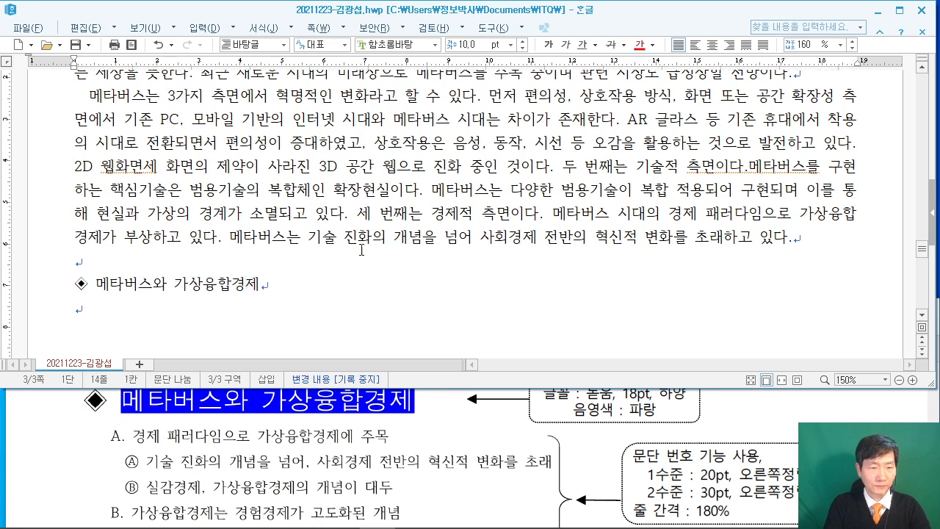
{"action": "left_click", "coordinate": [273, 441]}
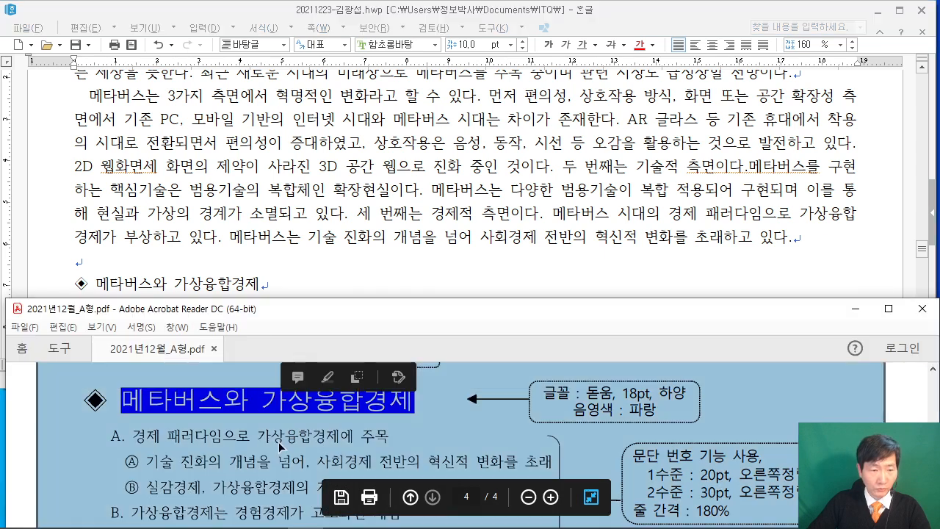
{"action": "scroll", "coordinate": [274, 440], "scroll_direction": "down", "scroll_amount": 2}
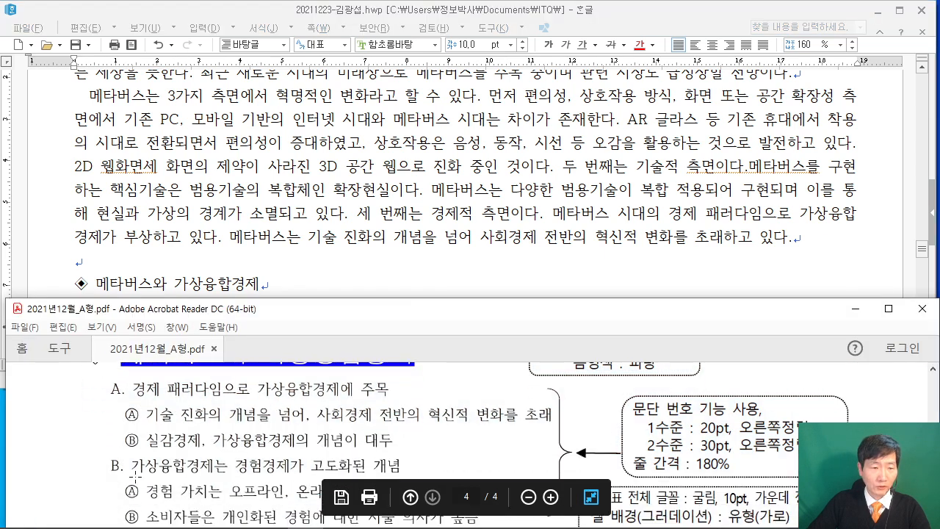
{"action": "left_click", "coordinate": [189, 285]}
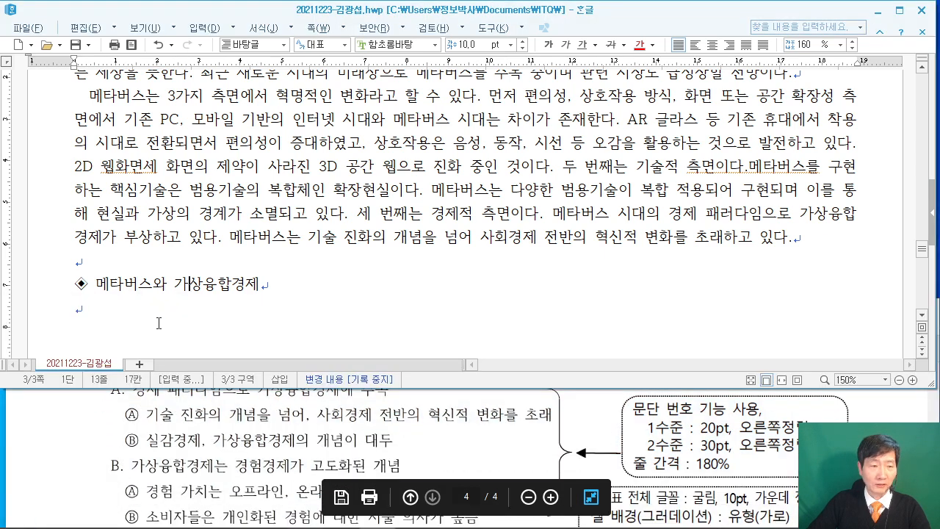
{"action": "scroll", "coordinate": [159, 323], "scroll_direction": "down", "scroll_amount": 3}
{"action": "left_click", "coordinate": [154, 184]}
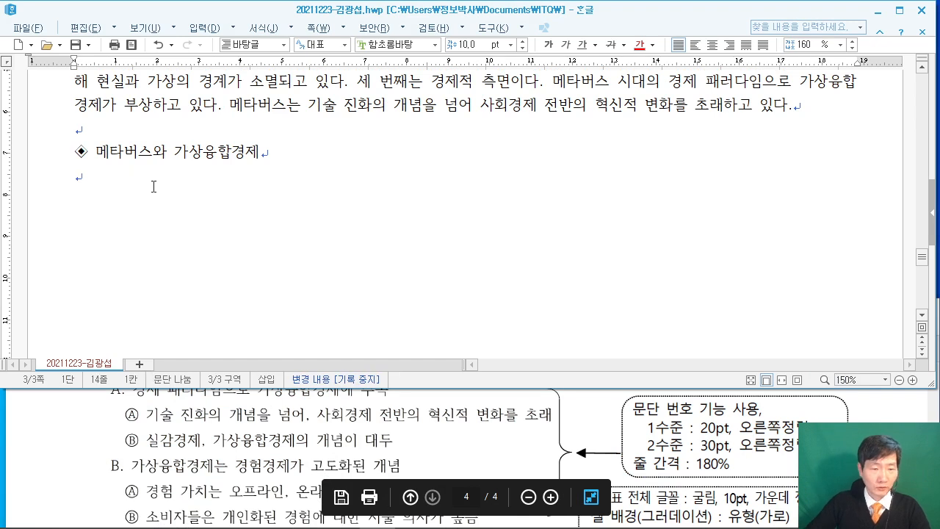
{"action": "scroll", "coordinate": [242, 434], "scroll_direction": "up", "scroll_amount": 1}
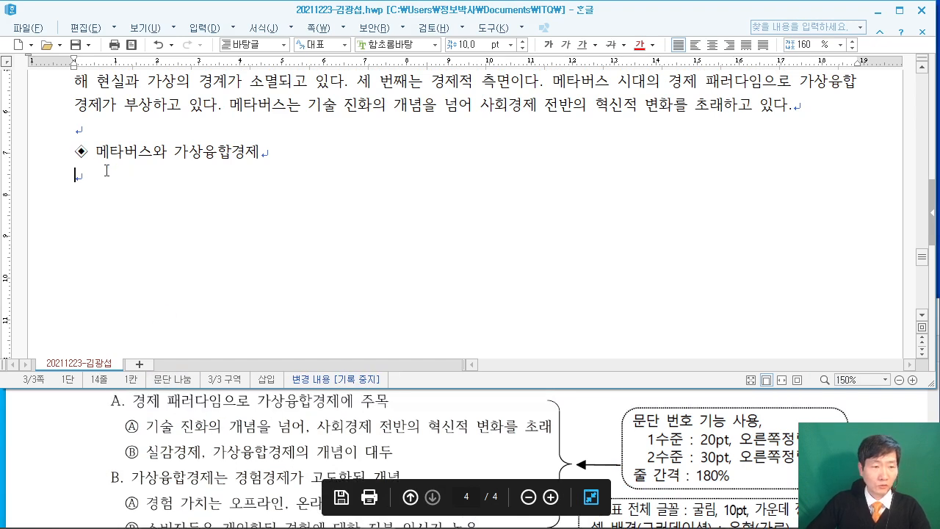
{"action": "type", "text": "경제"}
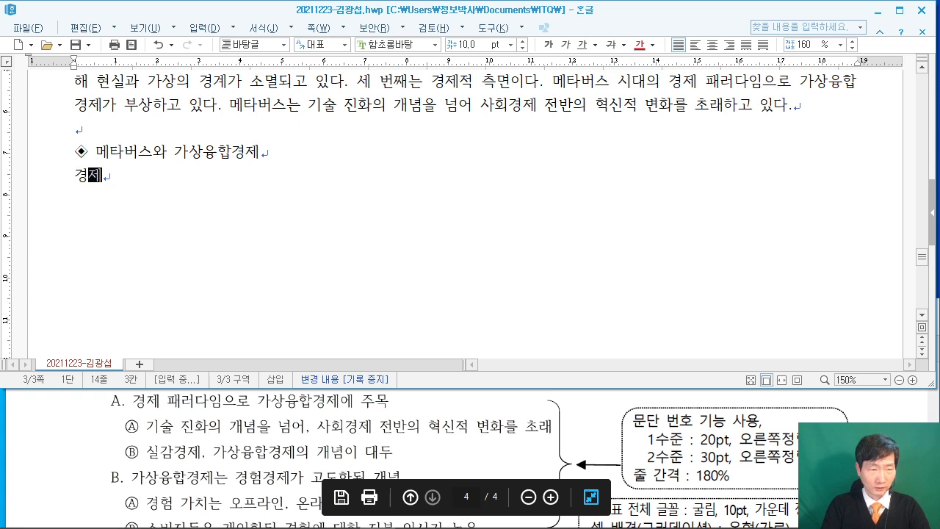
{"action": "type", "text": " 패러다임"}
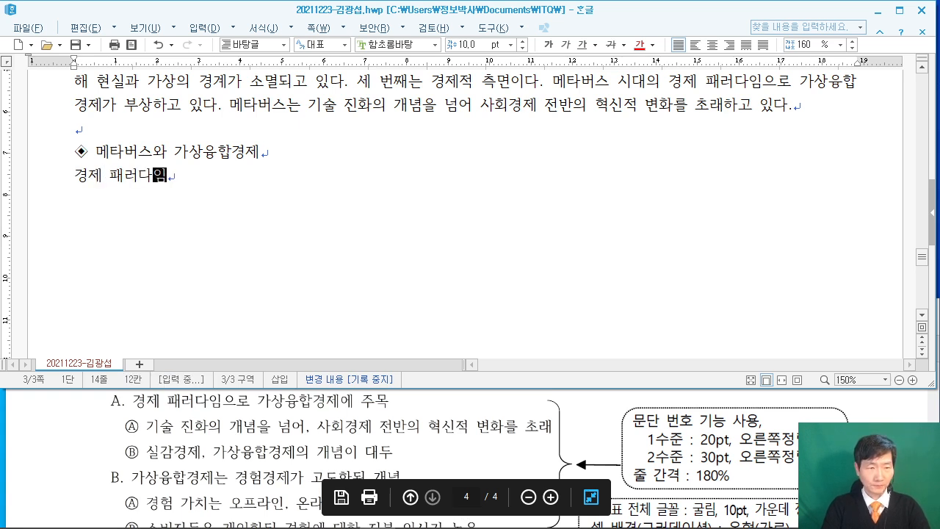
{"action": "type", "text": "으로 가상"}
{"action": "type", "text": "융합ㄱ"}
{"action": "type", "text": "제에 주"}
{"action": "type", "text": "목"}
Add lines 기술 진화의 개념을 넘어… 혁신적 변화를 초래 and 실감경제, 가상융합경제의 개념이 대두.
{"action": "key", "text": "Return"}
{"action": "type", "text": "기술"}
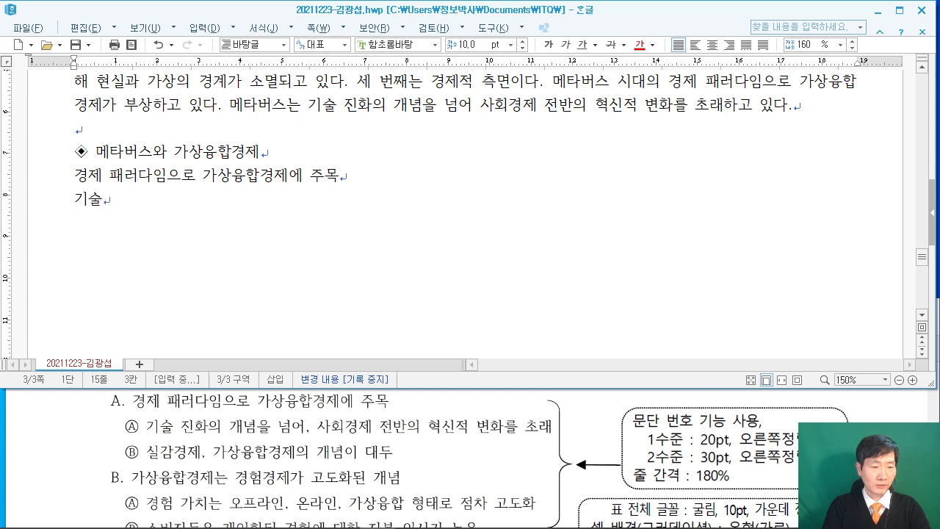
{"action": "type", "text": " 진화의 개념"}
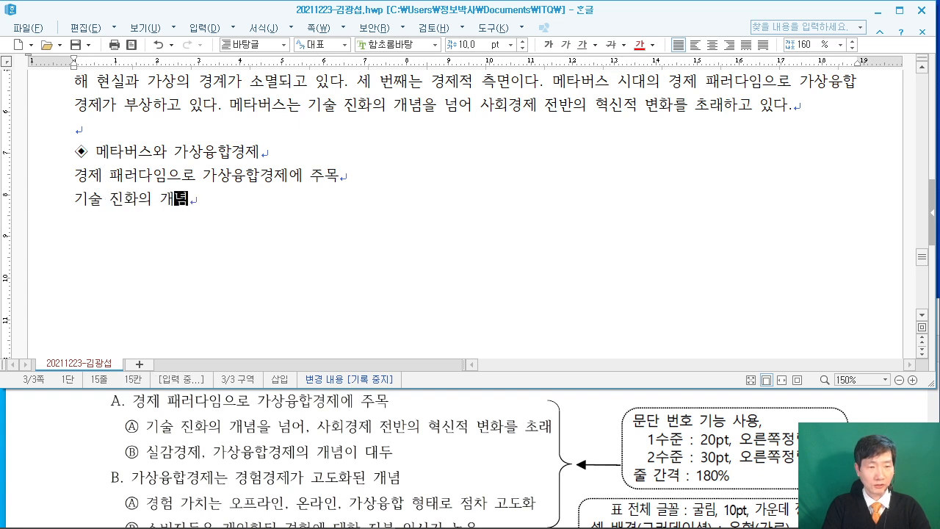
{"action": "type", "text": "을 넘어, 사회"}
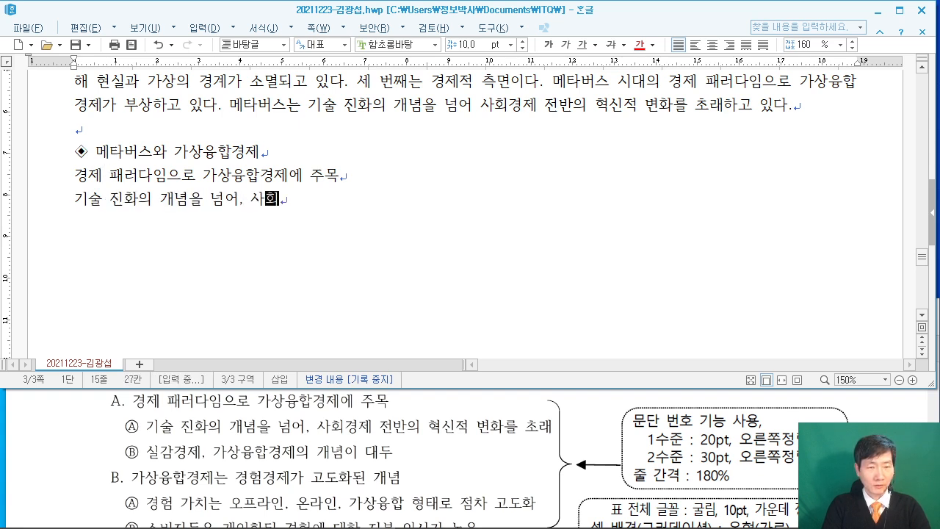
{"action": "type", "text": "경제 전반의"}
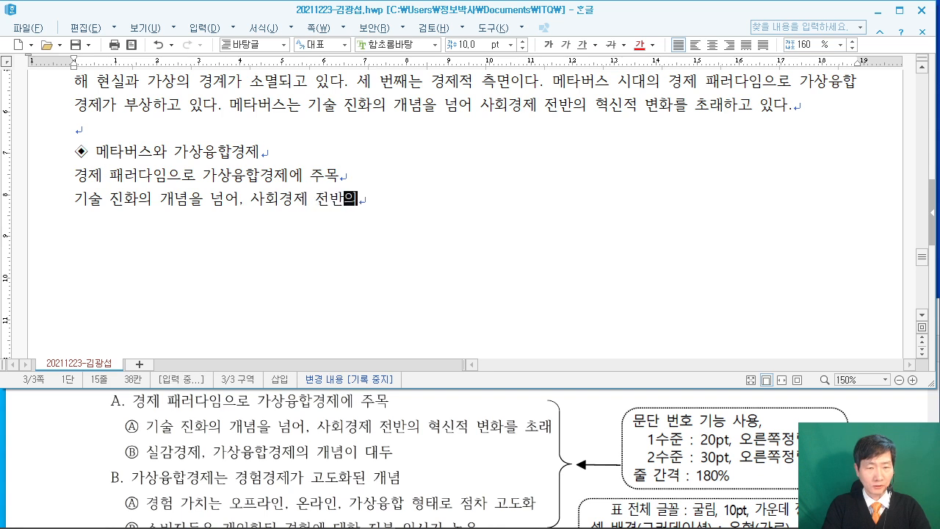
{"action": "type", "text": " 혁신적 ㅂ변화를 초래"}
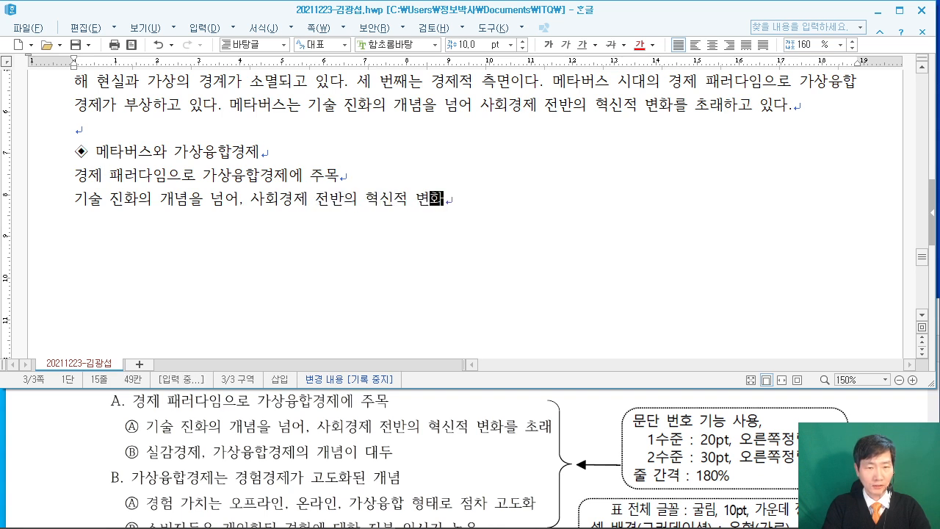
{"action": "key", "text": "Return"}
{"action": "type", "text": "실감ㄱ"}
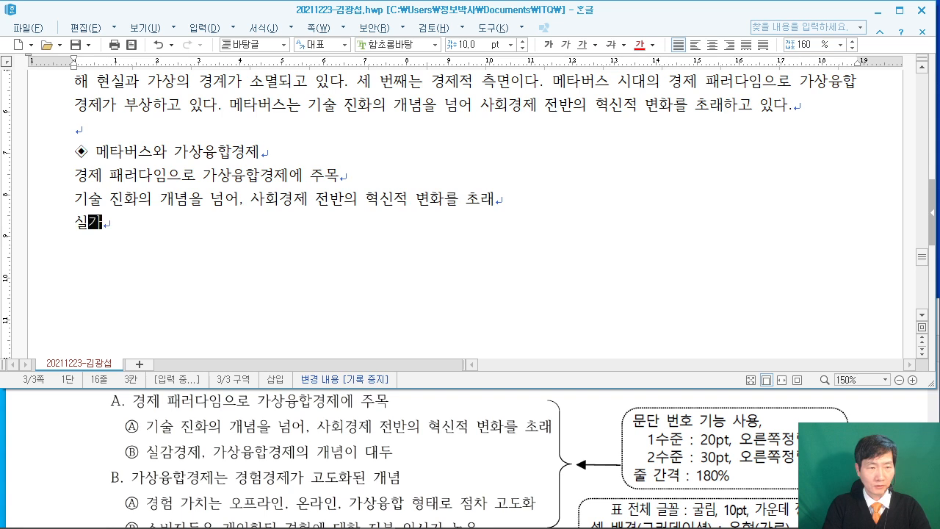
{"action": "type", "text": "제, 가상ㅅ"}
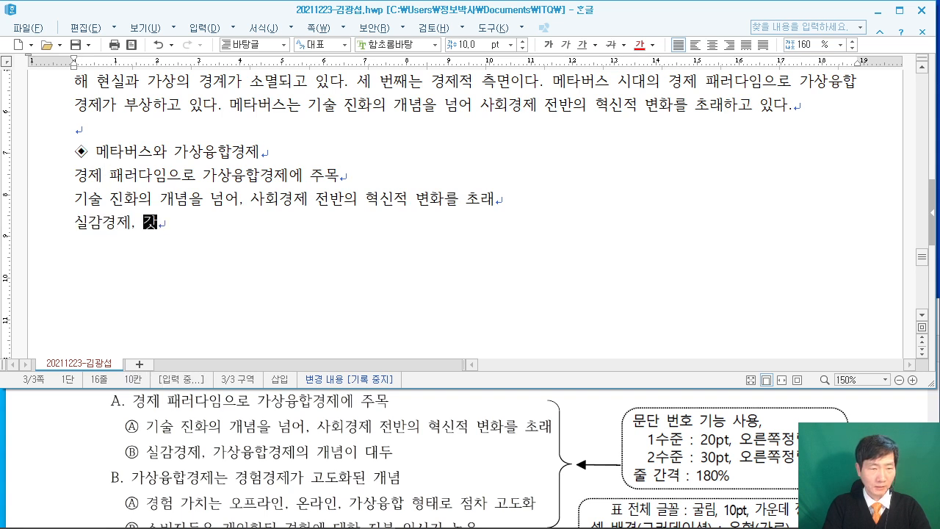
{"action": "type", "text": "합"}
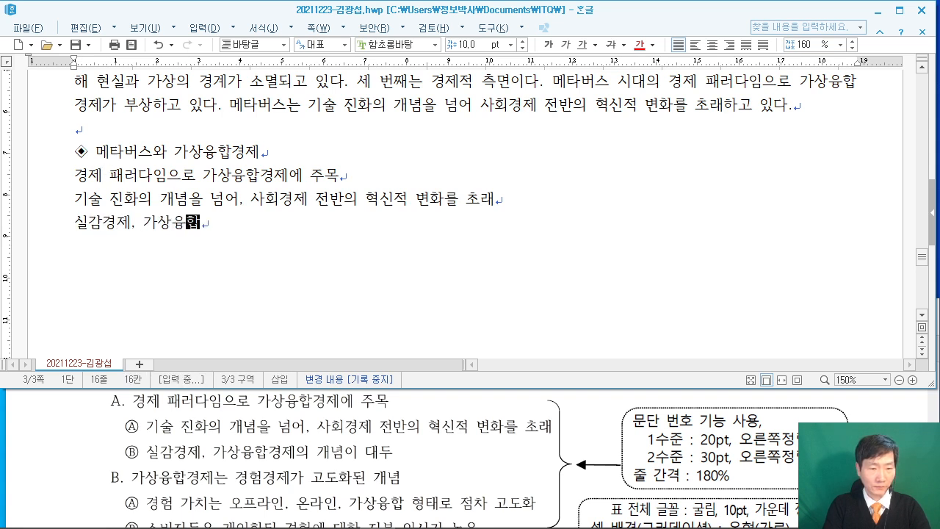
{"action": "type", "text": "경제의 개념이 대두"}
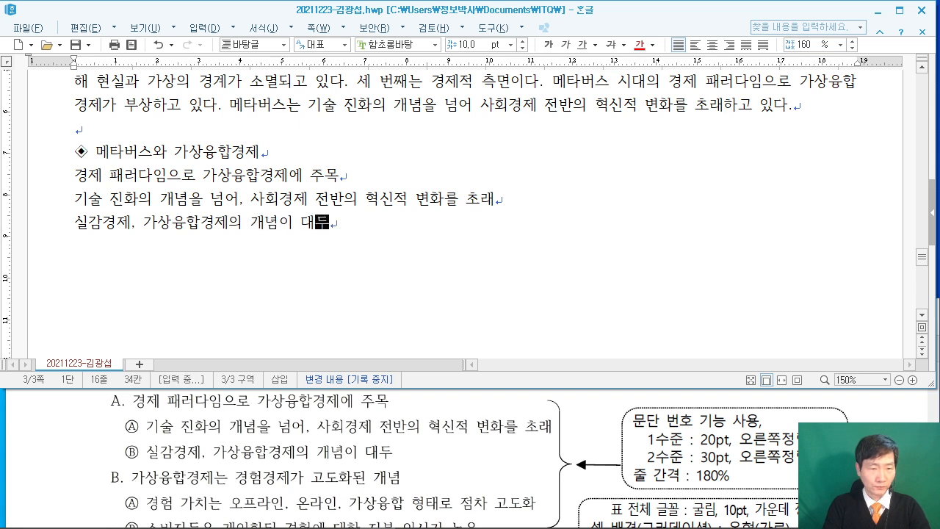
Add lines 가상융합경제는 경험경제가 고도화된 개념 and 경험 가치는… 점차 고도화.
{"action": "key", "text": "Return"}
{"action": "type", "text": "가상ㅇ"}
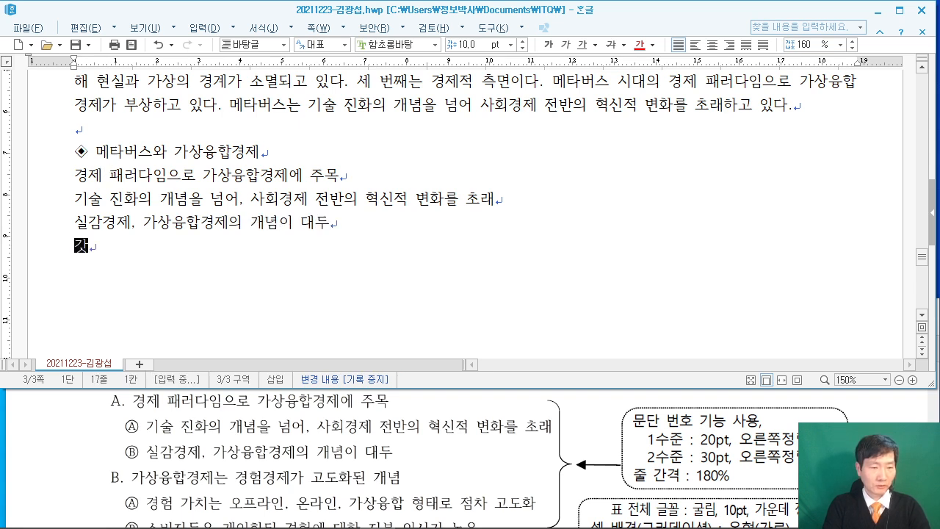
{"action": "type", "text": "합경"}
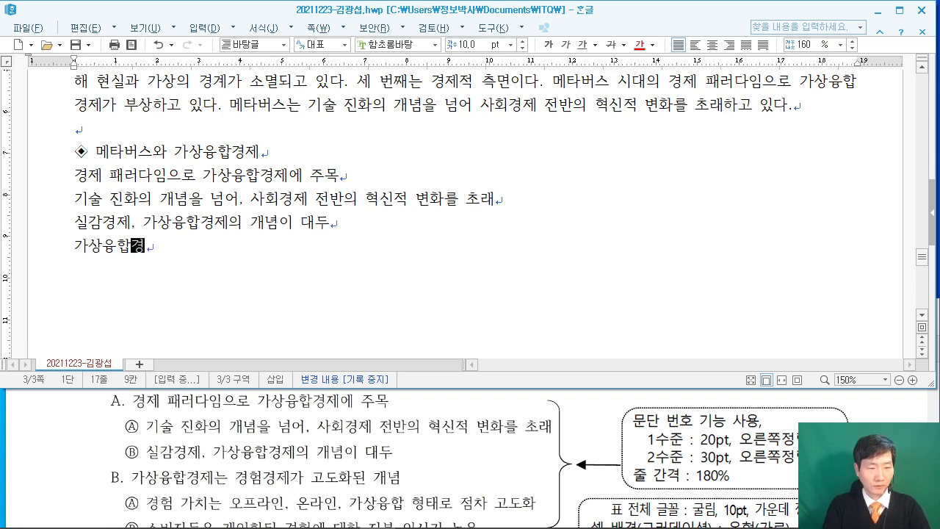
{"action": "type", "text": "제는 경험경제가 "}
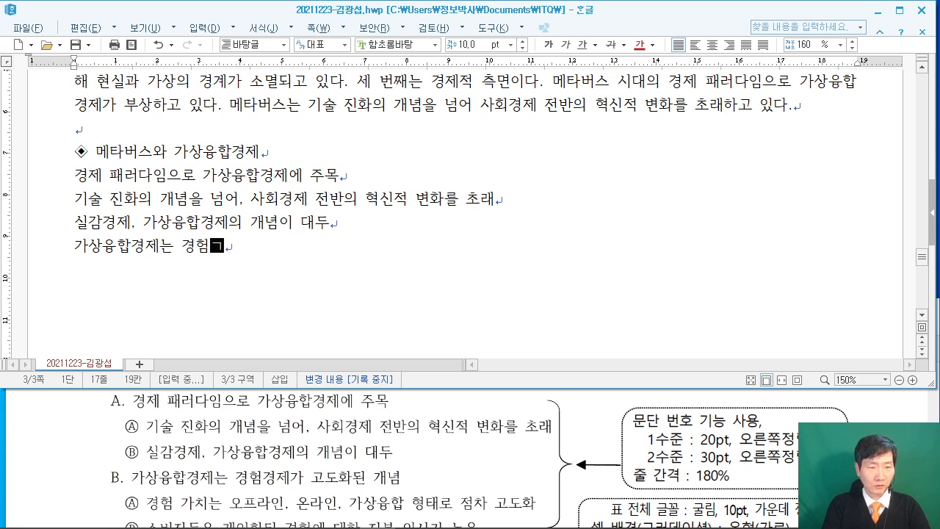
{"action": "type", "text": "고도화"}
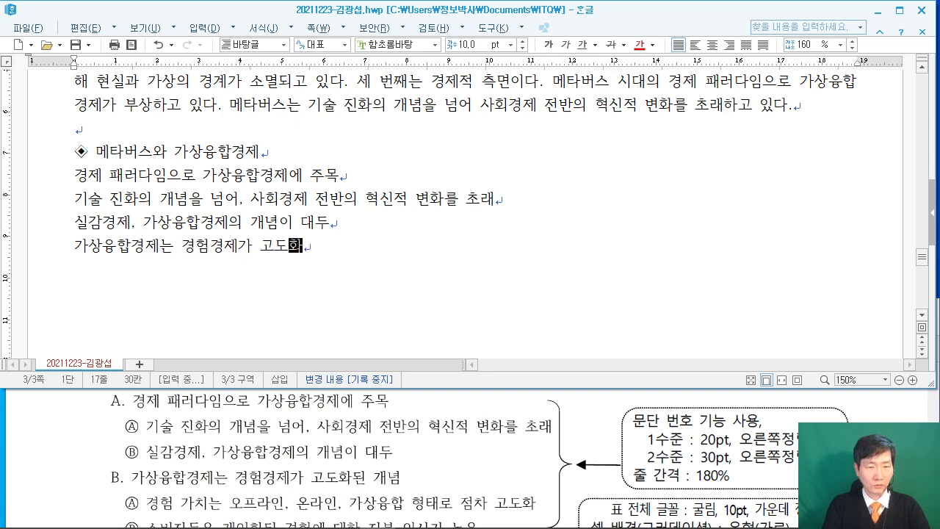
{"action": "type", "text": "된 개념"}
{"action": "key", "text": "Return"}
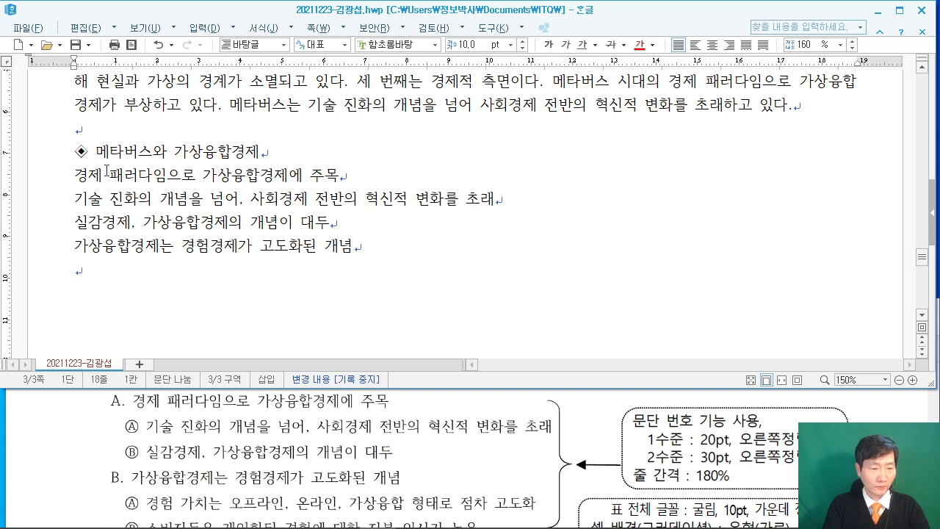
{"action": "type", "text": "경ㅎ"}
{"action": "type", "text": " 가치는 오프"}
{"action": "type", "text": "라인, 온라인, 가"}
{"action": "type", "text": "상융합 형"}
{"action": "type", "text": "태"}
{"action": "type", "text": "로 ㅈ"}
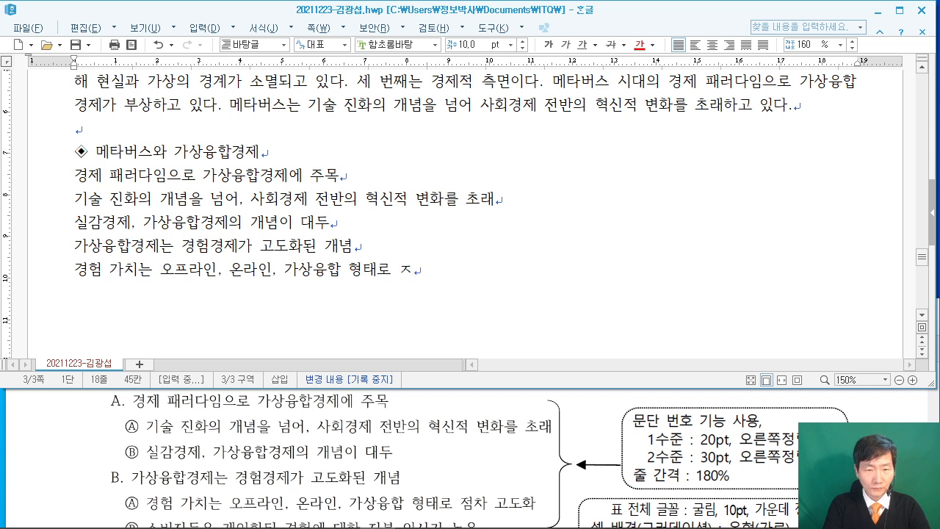
{"action": "key", "text": "BackSpace"}
{"action": "type", "text": "점차 고도화"}
{"action": "key", "text": "Return"}
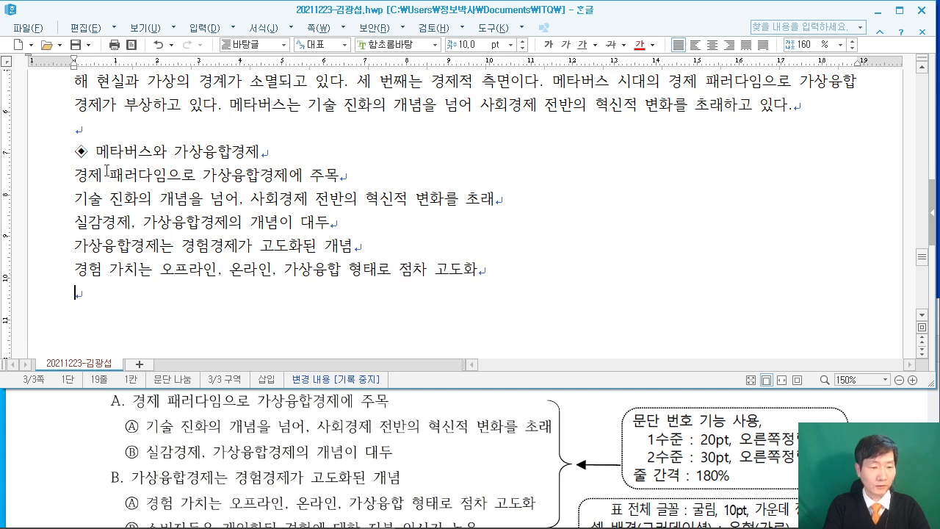
Type the final line 소비자들은 개인화된 경험에 대한 지불 의사가 높음, then add empty lines.
{"action": "left_click", "coordinate": [666, 393]}
{"action": "scroll", "coordinate": [666, 397], "scroll_direction": "down", "scroll_amount": 3}
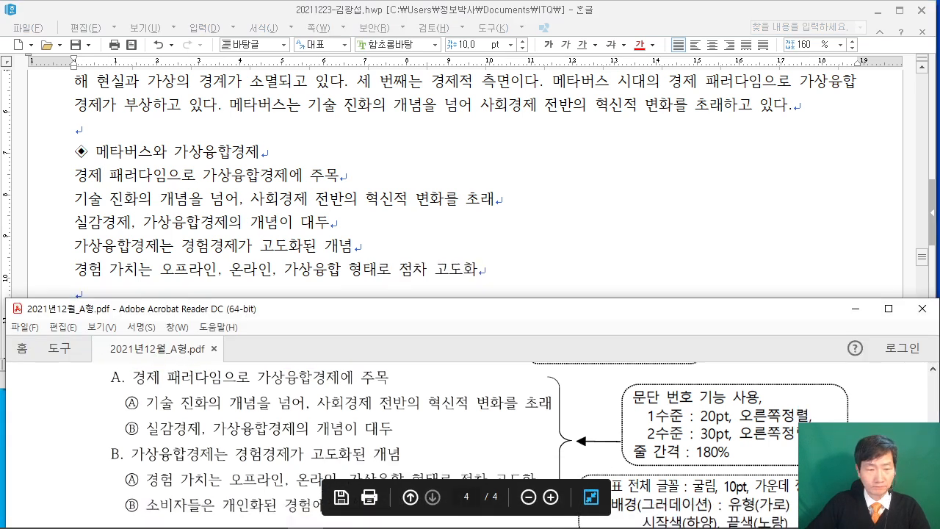
{"action": "left_click", "coordinate": [207, 289]}
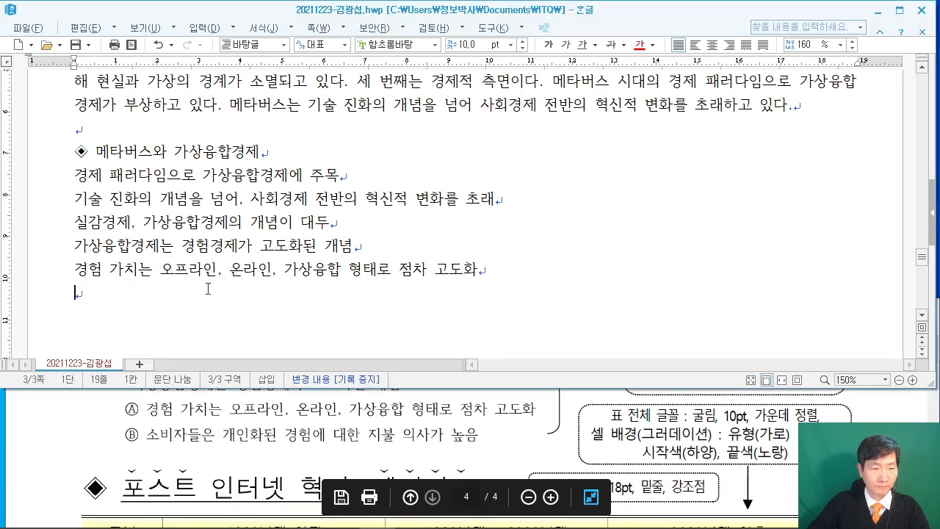
{"action": "type", "text": "소비자들"}
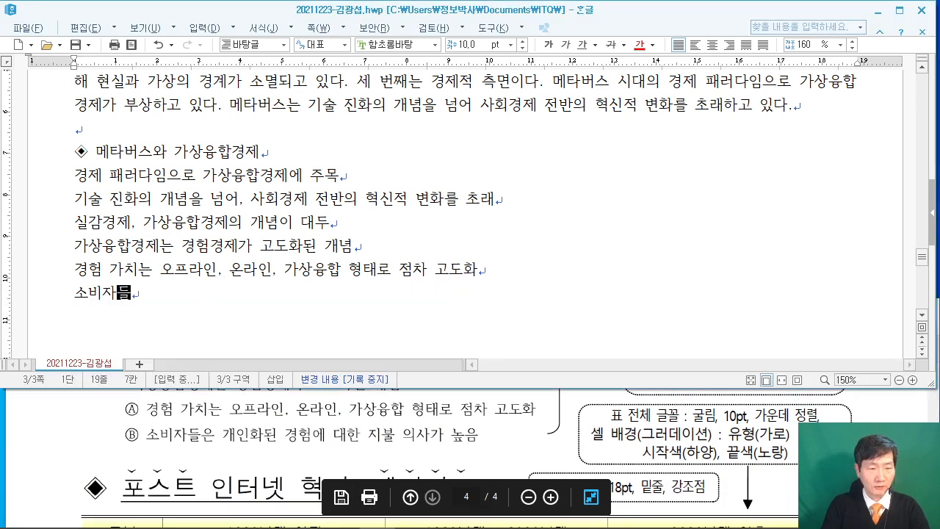
{"action": "type", "text": "은 개인화된 경"}
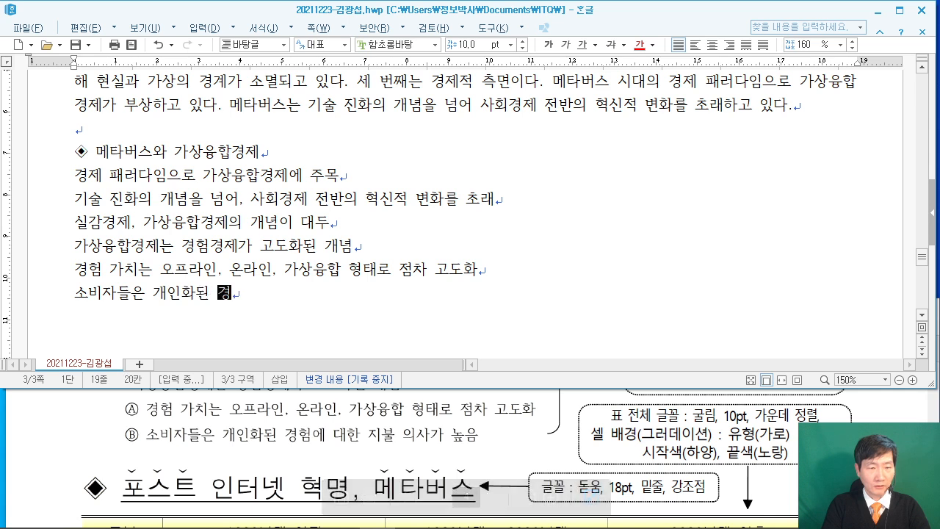
{"action": "type", "text": "험에 대한 지불"}
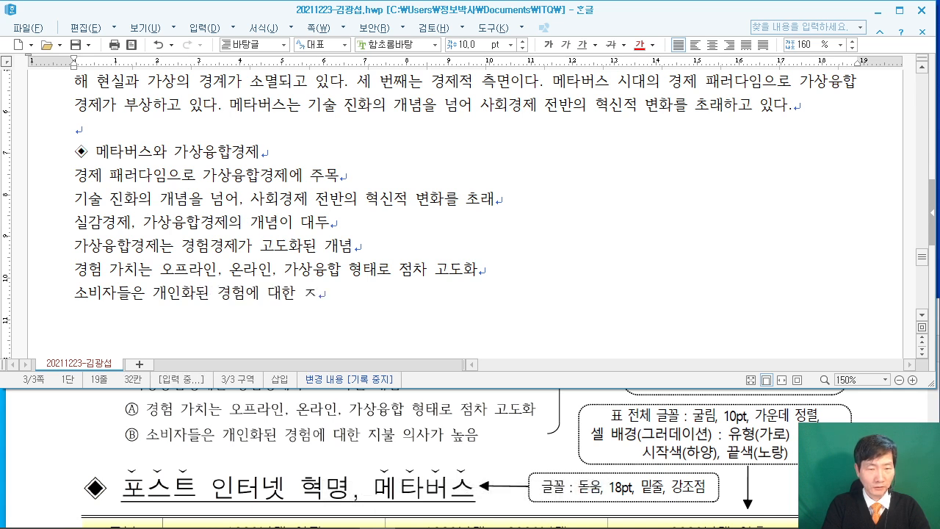
{"action": "type", "text": " 의사가 ㅈ노"}
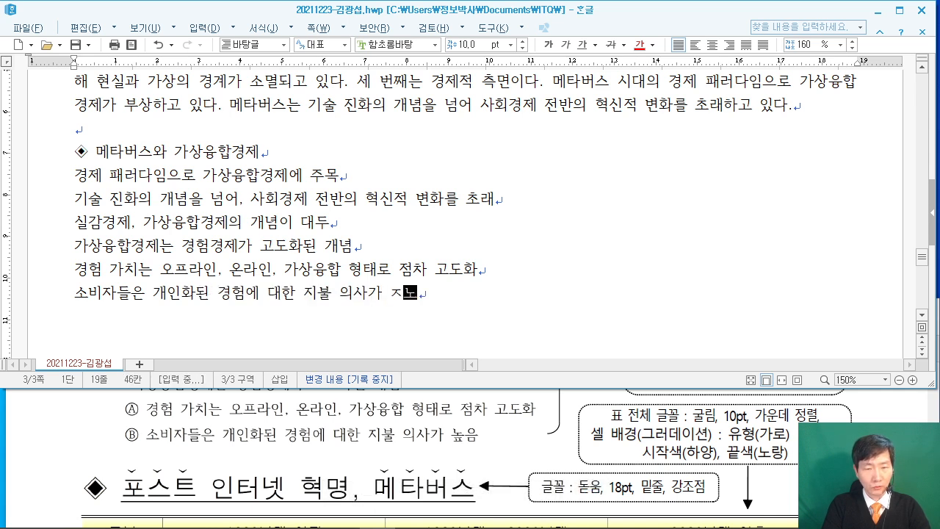
{"action": "key", "text": "BackSpace"}
{"action": "key", "text": "BackSpace"}
{"action": "key", "text": "BackSpace"}
{"action": "type", "text": "높음"}
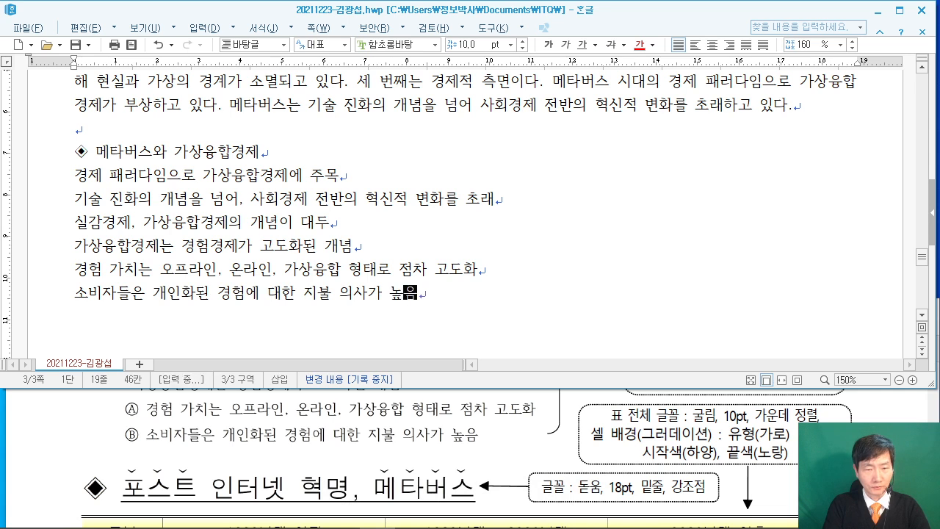
{"action": "key", "text": "Return"}
{"action": "key", "text": "Return"}
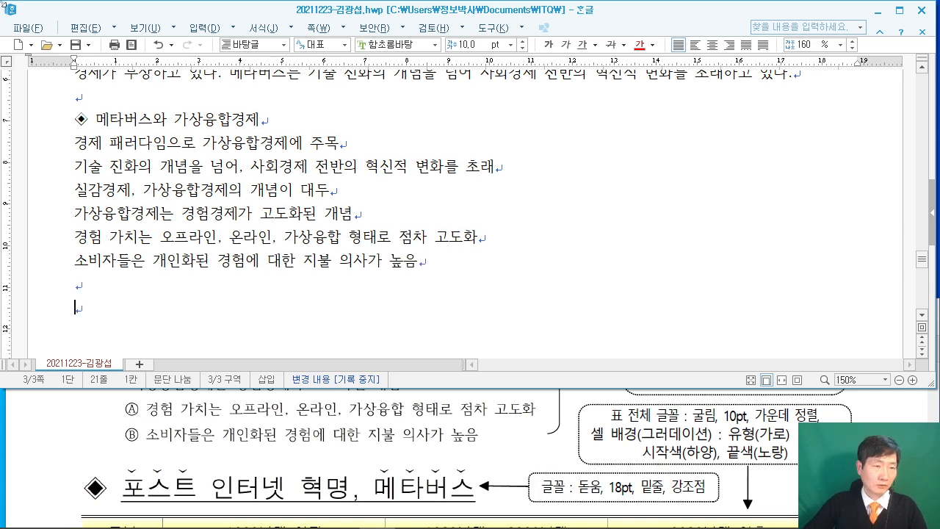
Copy the ◈ symbol onto the last empty line and type the heading 포스트 인터넷 혁명, 메타버스.
{"action": "left_click_drag", "start_coordinate": [98, 119], "coordinate": [62, 120]}
{"action": "right_click", "coordinate": [75, 121]}
{"action": "left_click", "coordinate": [101, 144]}
{"action": "left_click", "coordinate": [78, 309]}
{"action": "right_click", "coordinate": [101, 309]}
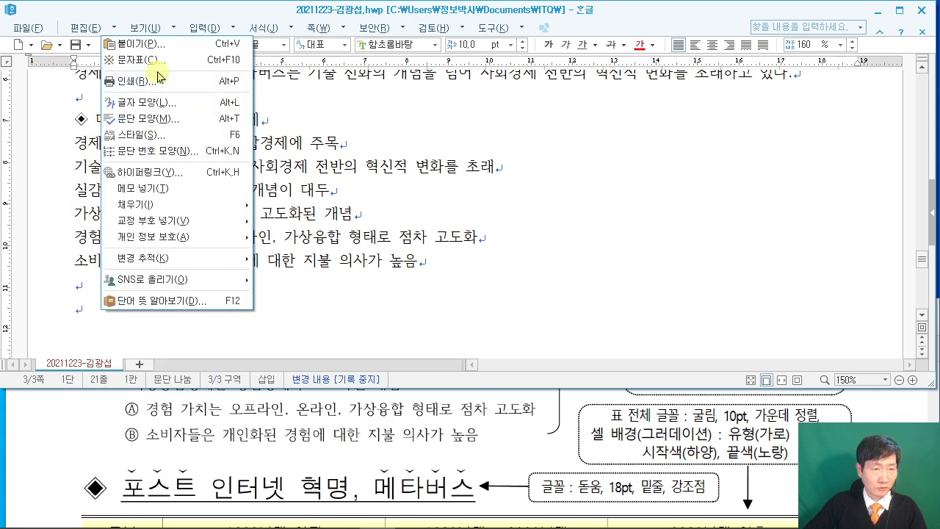
{"action": "left_click", "coordinate": [134, 43]}
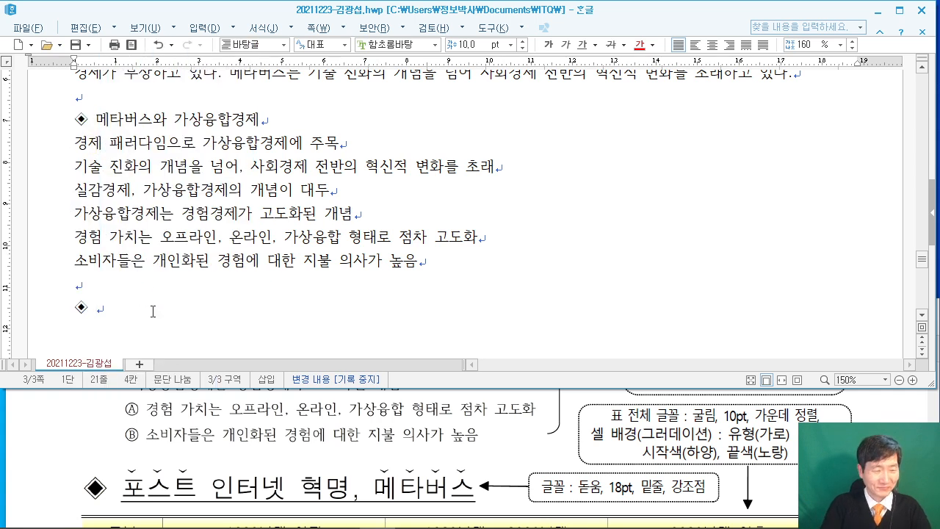
{"action": "type", "text": "포스트 인터넷 혁명."}
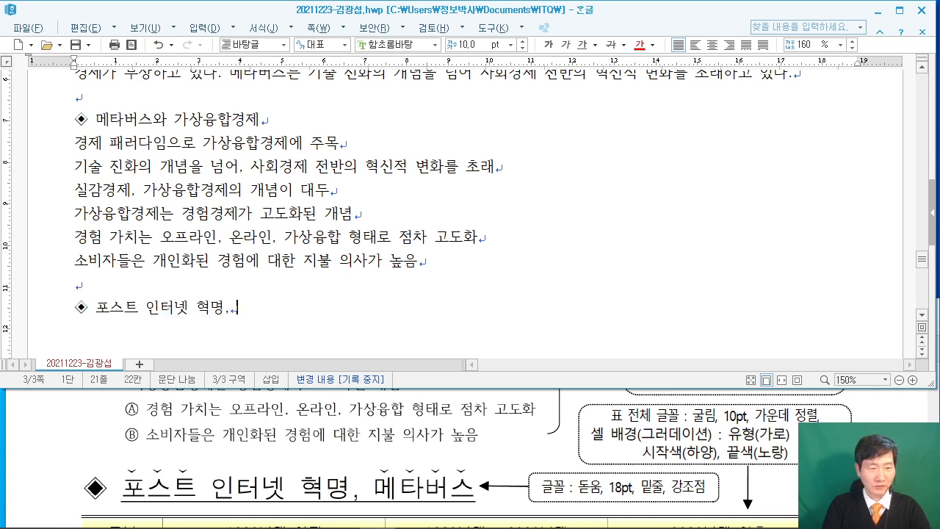
{"action": "type", "text": " 메타버스"}
{"action": "key", "text": "Return"}
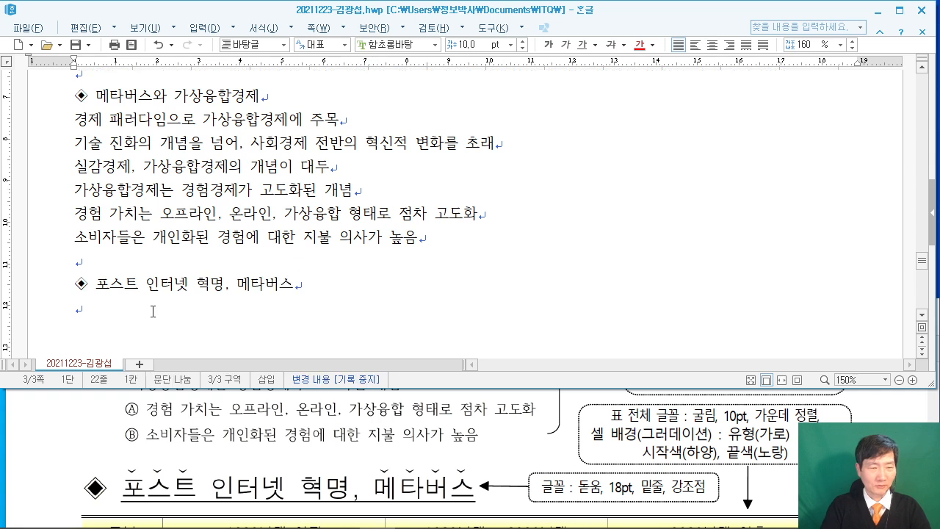
{"action": "scroll", "coordinate": [290, 296], "scroll_direction": "down", "scroll_amount": 3}
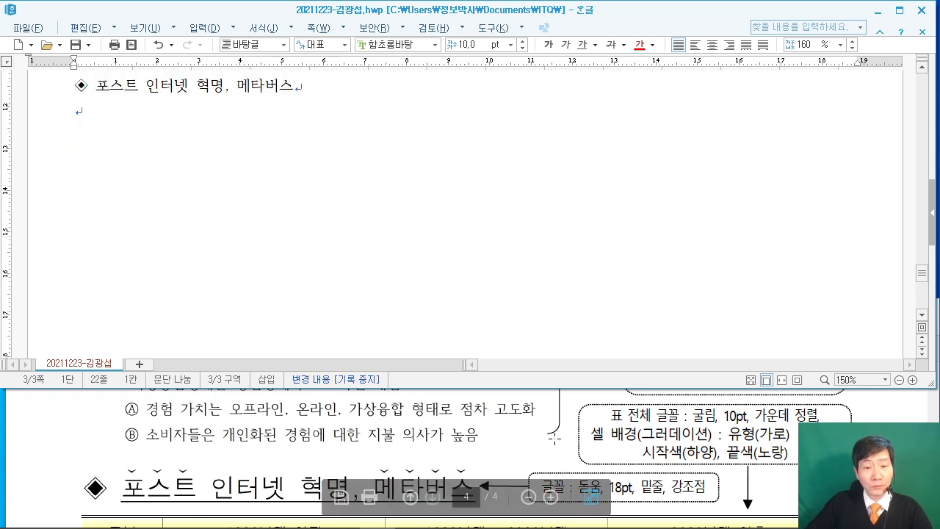
Scroll the exam PDF to the table comparing 1990년대 이전, 1990년대 - 2020년대 and 2020년대 이후.
{"action": "left_click", "coordinate": [562, 442]}
{"action": "scroll", "coordinate": [628, 425], "scroll_direction": "down", "scroll_amount": 4}
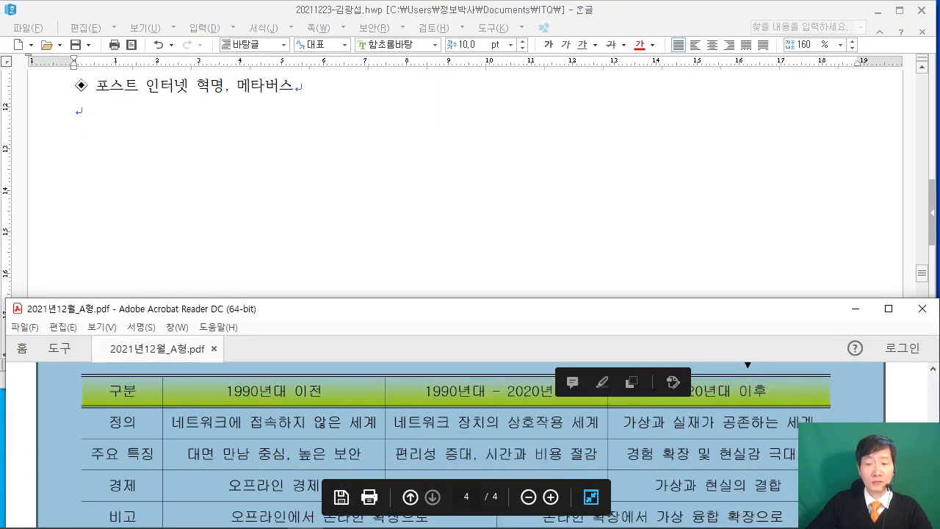
{"action": "left_click", "coordinate": [778, 449]}
{"action": "scroll", "coordinate": [736, 439], "scroll_direction": "down", "scroll_amount": 1}
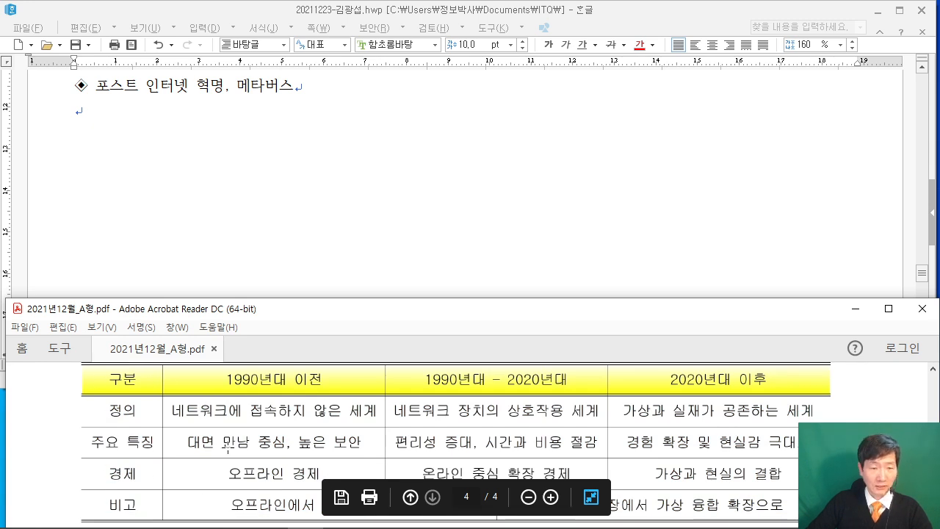
{"action": "scroll", "coordinate": [224, 445], "scroll_direction": "down", "scroll_amount": 4}
{"action": "scroll", "coordinate": [221, 443], "scroll_direction": "up", "scroll_amount": 3}
{"action": "scroll", "coordinate": [219, 443], "scroll_direction": "down", "scroll_amount": 2}
{"action": "scroll", "coordinate": [219, 444], "scroll_direction": "up", "scroll_amount": 3}
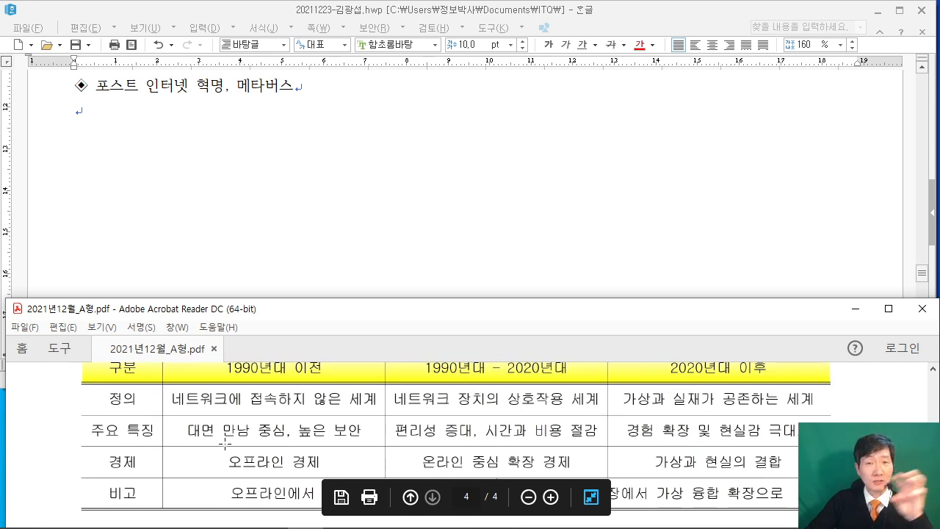
{"action": "scroll", "coordinate": [209, 401], "scroll_direction": "up", "scroll_amount": 1}
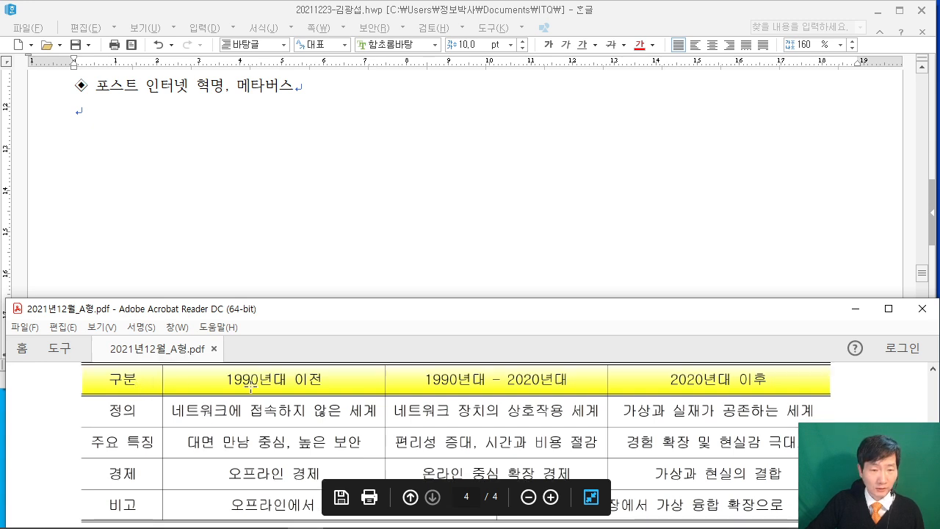
{"action": "scroll", "coordinate": [276, 485], "scroll_direction": "down", "scroll_amount": 2}
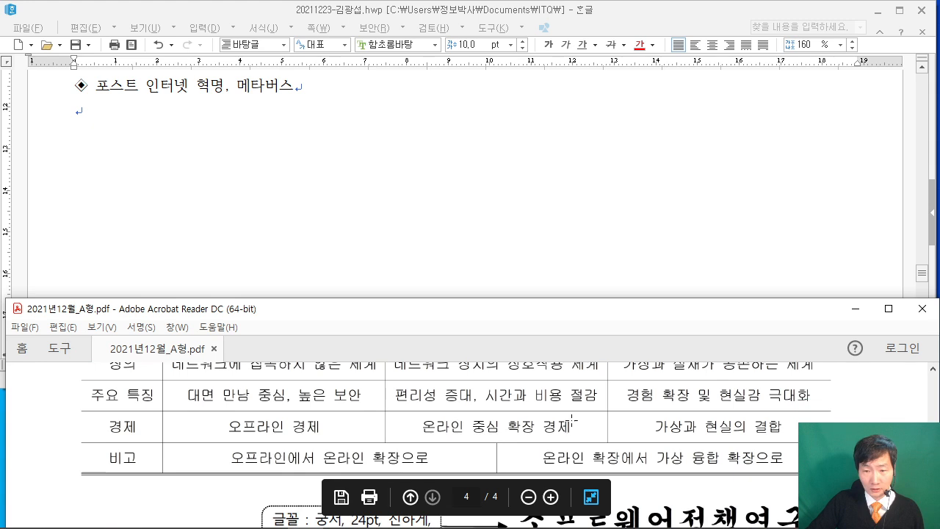
{"action": "scroll", "coordinate": [729, 456], "scroll_direction": "up", "scroll_amount": 2}
{"action": "scroll", "coordinate": [728, 457], "scroll_direction": "down", "scroll_amount": 2}
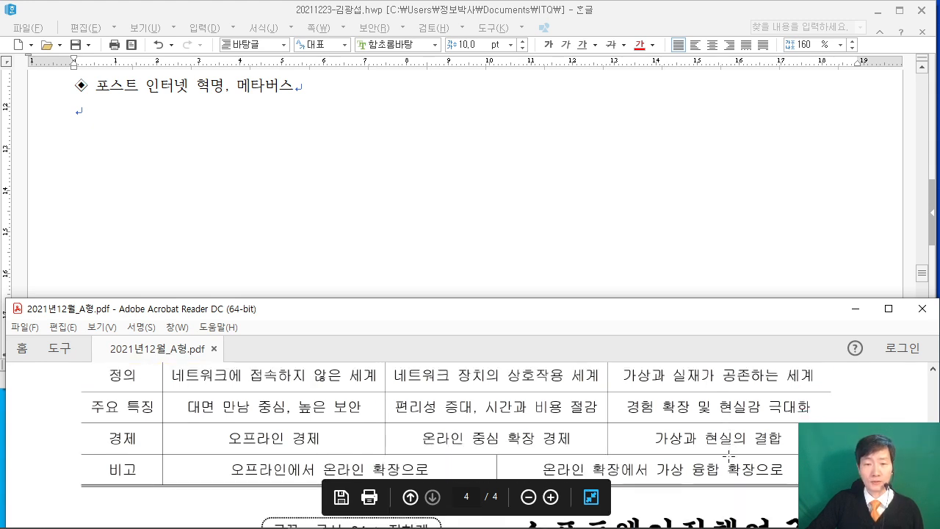
Return to the empty line below the second heading in the Hangul document.
{"action": "left_click", "coordinate": [104, 121]}
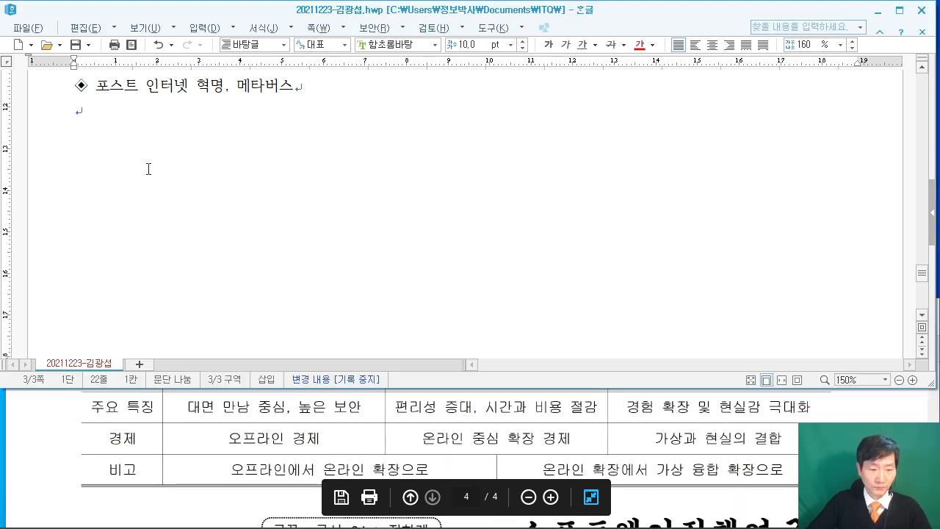
{"action": "left_click_drag", "start_coordinate": [171, 27], "coordinate": [306, 164]}
{"action": "left_click_drag", "start_coordinate": [360, 22], "coordinate": [497, 177]}
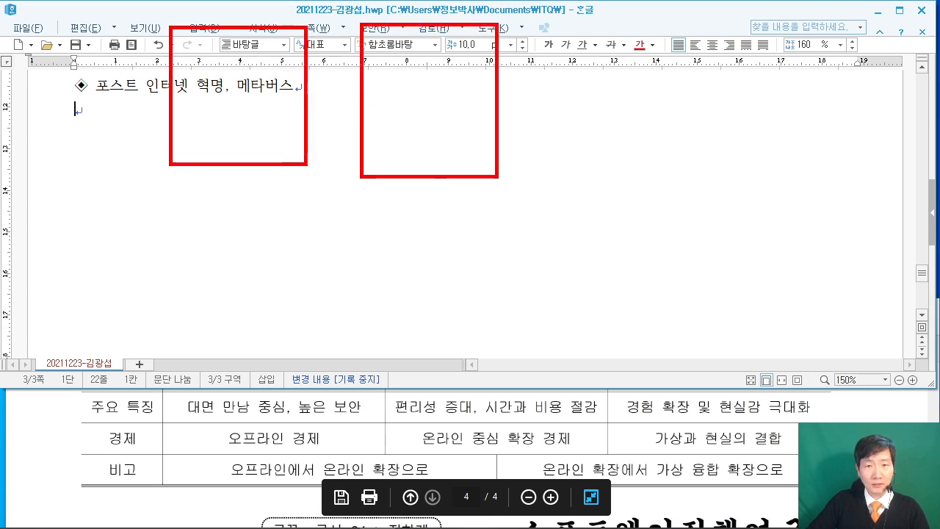
{"action": "left_click_drag", "start_coordinate": [560, 29], "coordinate": [701, 168]}
{"action": "mouse_move", "coordinate": [220, 92]}
{"action": "left_mouse_down"}
{"action": "mouse_move", "coordinate": [225, 57]}
{"action": "mouse_move", "coordinate": [265, 110]}
{"action": "mouse_move", "coordinate": [307, 132]}
{"action": "left_mouse_up"}
{"action": "mouse_move", "coordinate": [382, 133]}
{"action": "left_mouse_down"}
{"action": "mouse_move", "coordinate": [428, 145]}
{"action": "mouse_move", "coordinate": [448, 36]}
{"action": "left_mouse_up"}
{"action": "mouse_move", "coordinate": [592, 71]}
{"action": "left_mouse_down"}
{"action": "mouse_move", "coordinate": [658, 86]}
{"action": "mouse_move", "coordinate": [623, 114]}
{"action": "left_mouse_up"}
{"action": "left_click", "coordinate": [621, 132]}
{"action": "mouse_move", "coordinate": [560, 195]}
{"action": "left_mouse_down"}
{"action": "mouse_move", "coordinate": [580, 304]}
{"action": "mouse_move", "coordinate": [692, 304]}
{"action": "left_mouse_up"}
{"action": "left_click_drag", "start_coordinate": [593, 240], "coordinate": [679, 233]}
{"action": "left_click_drag", "start_coordinate": [625, 237], "coordinate": [619, 299]}
{"action": "mouse_move", "coordinate": [553, 321]}
{"action": "left_mouse_down"}
{"action": "mouse_move", "coordinate": [573, 394]}
{"action": "mouse_move", "coordinate": [721, 403]}
{"action": "left_mouse_up"}
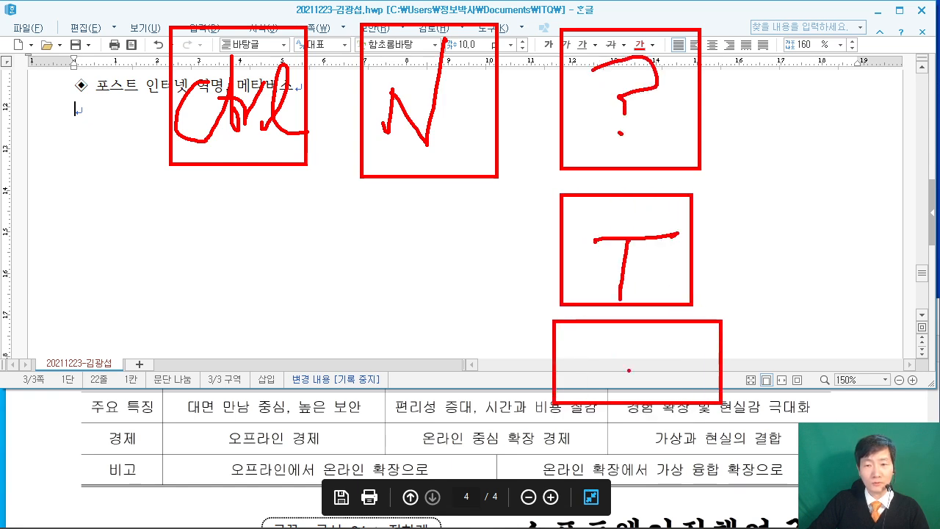
{"action": "left_click_drag", "start_coordinate": [629, 348], "coordinate": [628, 383]}
{"action": "left_click_drag", "start_coordinate": [615, 383], "coordinate": [653, 385]}
{"action": "mouse_move", "coordinate": [562, 415]}
{"action": "left_mouse_down"}
{"action": "mouse_move", "coordinate": [564, 470]}
{"action": "mouse_move", "coordinate": [723, 499]}
{"action": "left_mouse_up"}
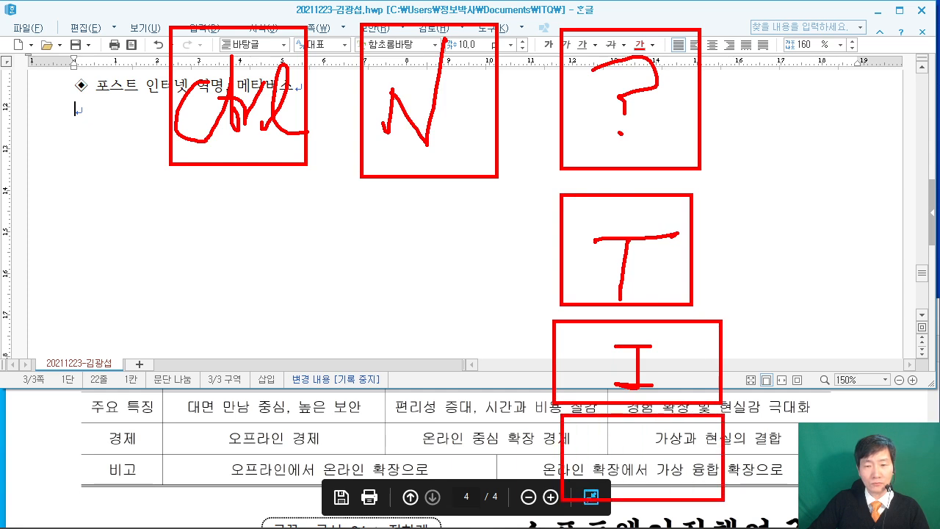
{"action": "left_click_drag", "start_coordinate": [622, 434], "coordinate": [614, 482]}
{"action": "mouse_move", "coordinate": [608, 462]}
{"action": "left_mouse_down"}
{"action": "mouse_move", "coordinate": [657, 459]}
{"action": "mouse_move", "coordinate": [643, 488]}
{"action": "left_mouse_up"}
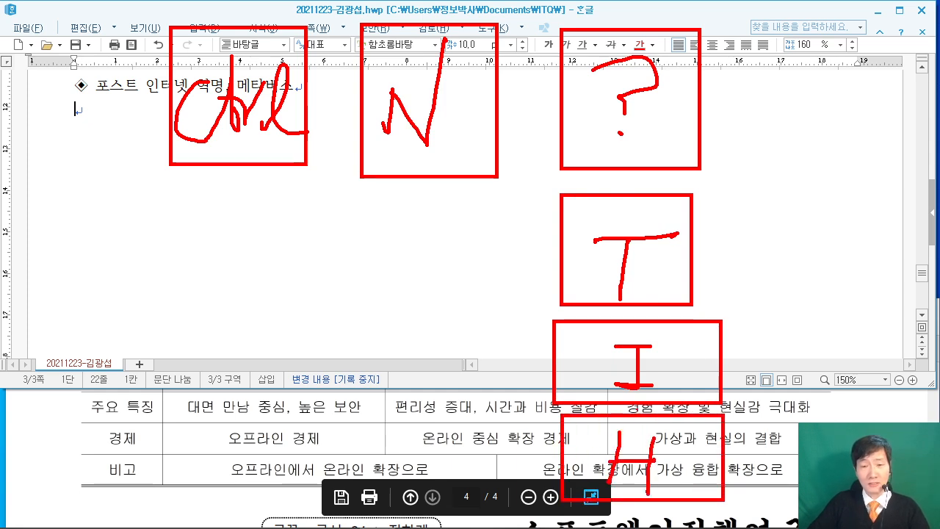
{"action": "left_click_drag", "start_coordinate": [127, 176], "coordinate": [183, 239]}
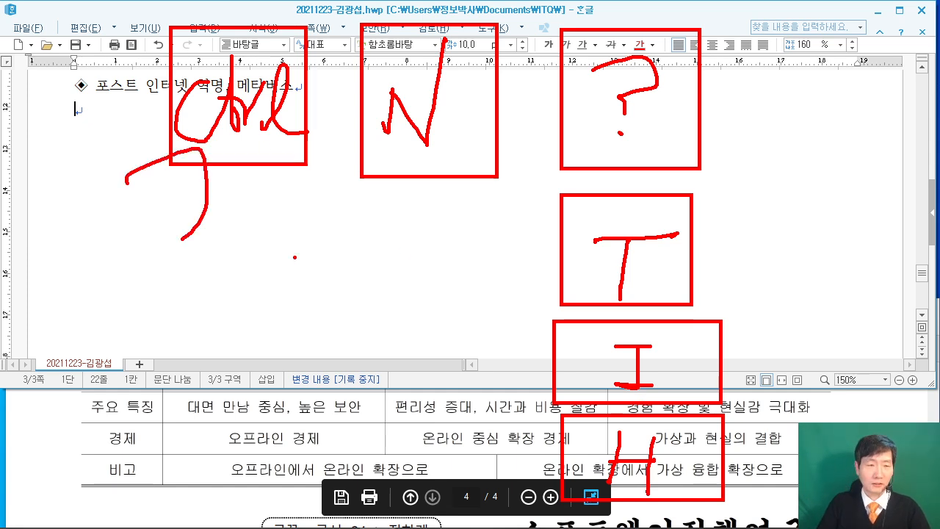
{"action": "key", "text": "Escape"}
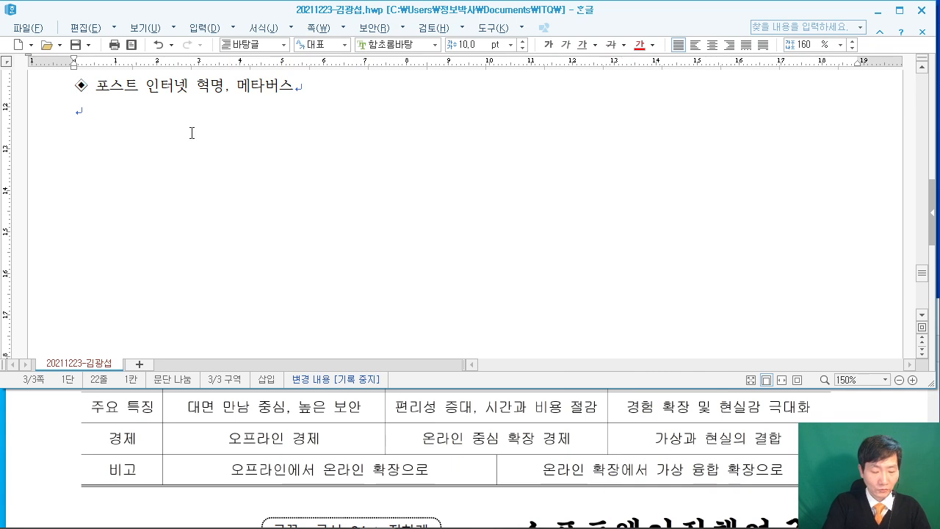
Undo an accidental footnote and open the table-creation dialog with Ctrl+N, T.
{"action": "key", "text": "ctrl+n"}
{"action": "key", "text": "n"}
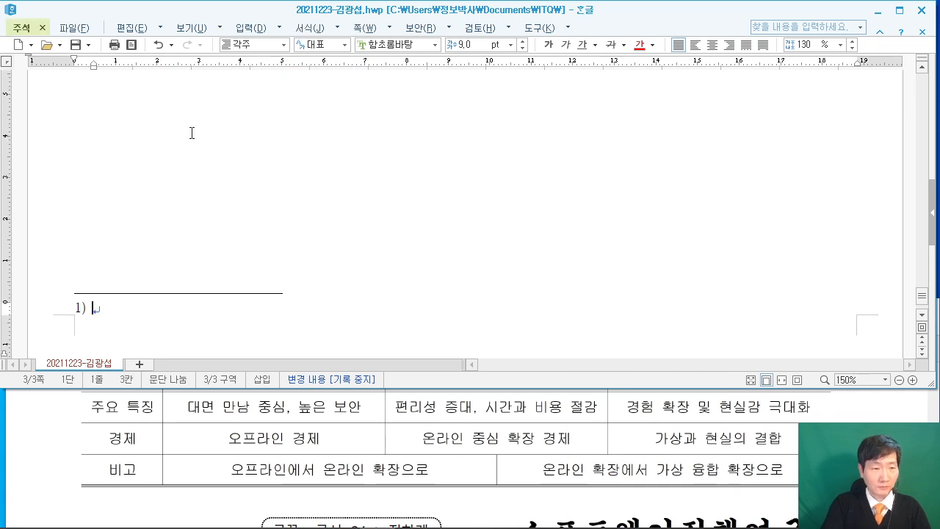
{"action": "key", "text": "ctrl+z"}
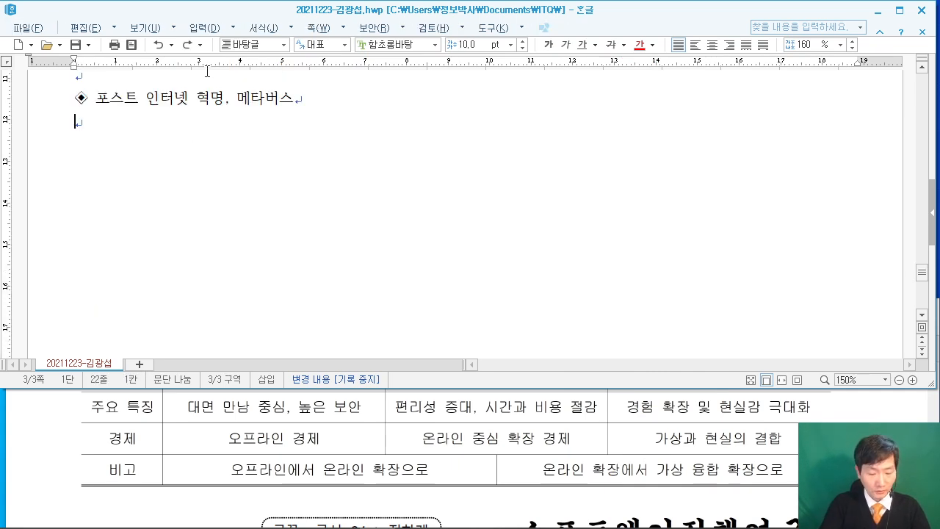
{"action": "key", "text": "ctrl+n"}
{"action": "key", "text": "t"}
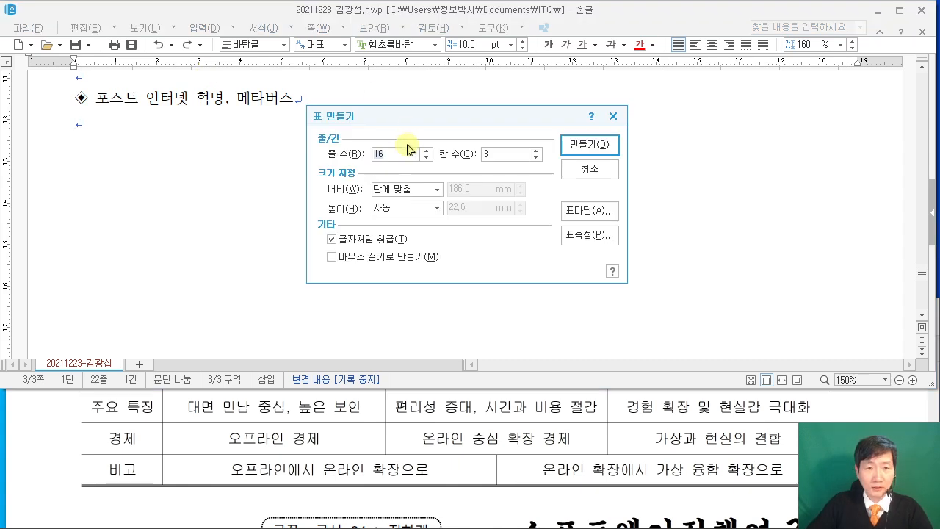
Create a 5-row, 5-column table and bring the PDF's reference table into view.
{"action": "type", "text": "5"}
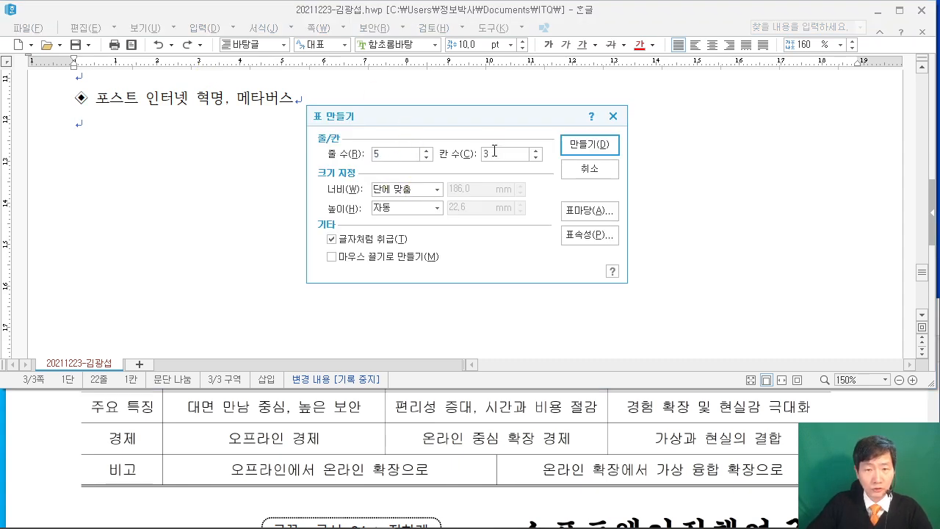
{"action": "type", "text": "5"}
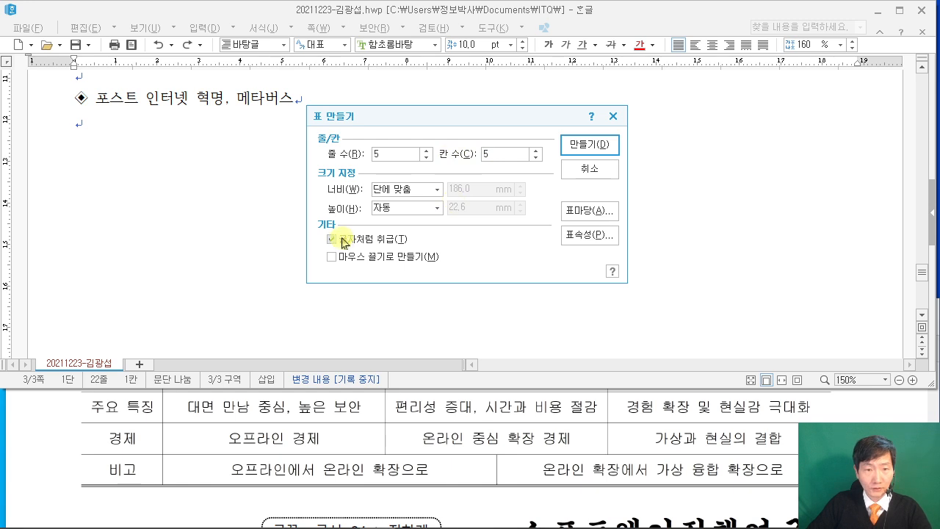
{"action": "left_click", "coordinate": [583, 147]}
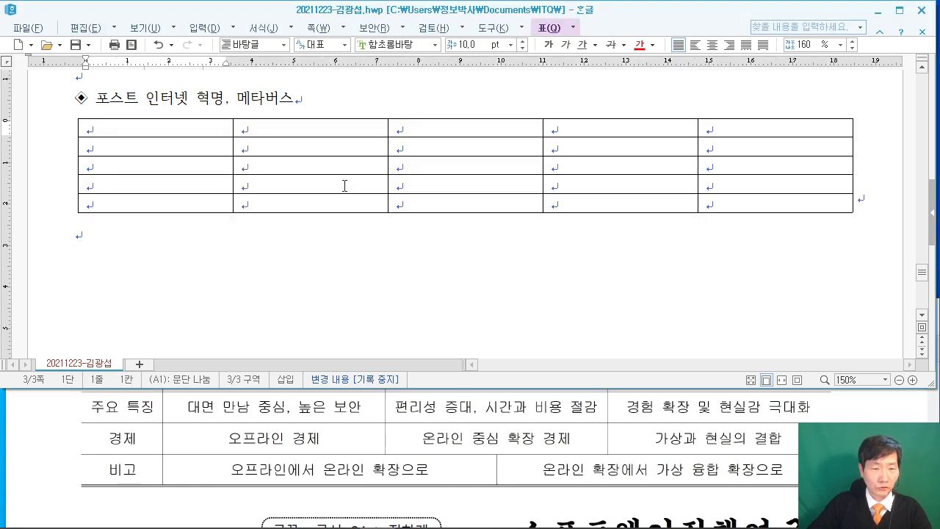
{"action": "left_click", "coordinate": [745, 391]}
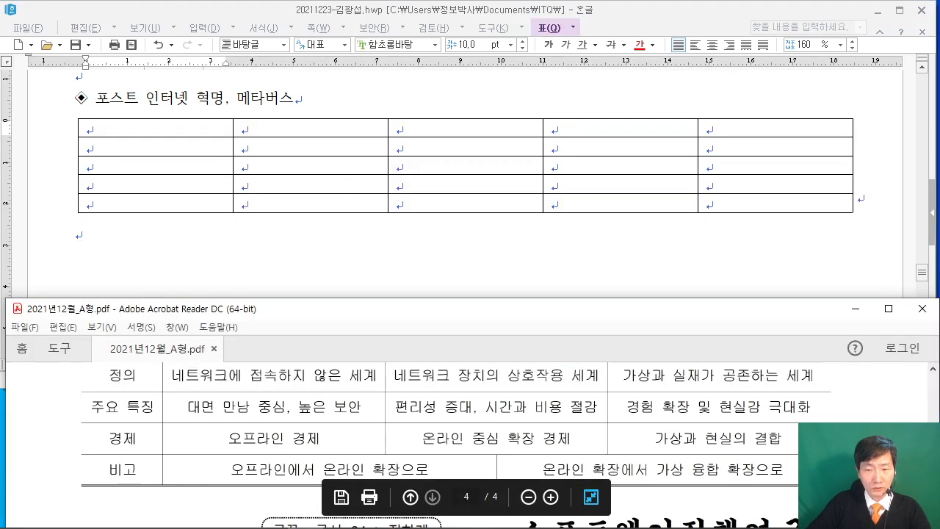
{"action": "scroll", "coordinate": [448, 435], "scroll_direction": "down", "scroll_amount": 1}
{"action": "left_click_drag", "start_coordinate": [614, 317], "coordinate": [524, 319]}
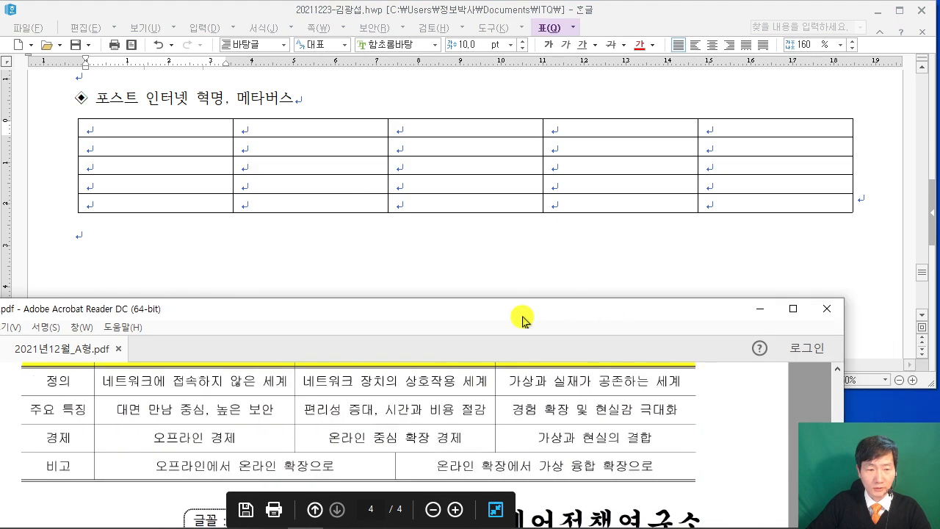
{"action": "scroll", "coordinate": [494, 402], "scroll_direction": "up", "scroll_amount": 2}
{"action": "scroll", "coordinate": [494, 402], "scroll_direction": "down", "scroll_amount": 2}
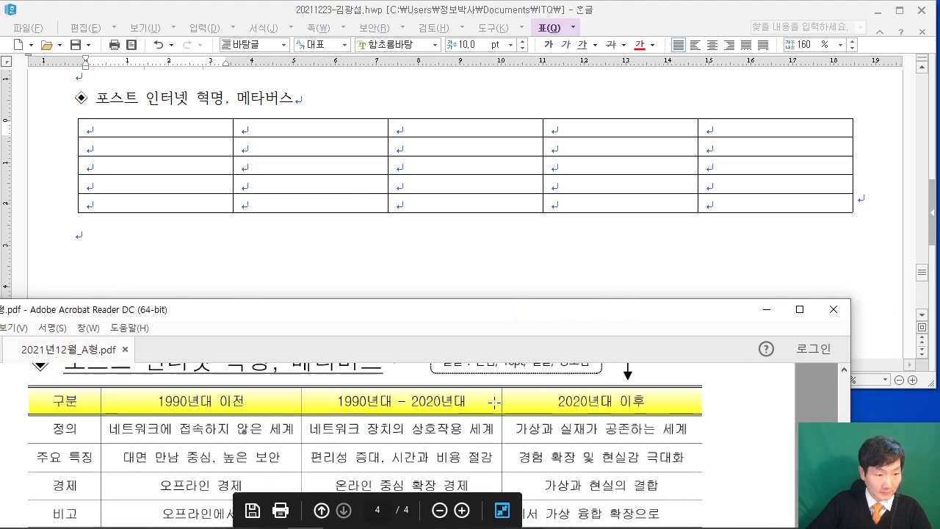
Label column A with 구분, 정의, 주요 특징, 경제 and 비고.
{"action": "left_click", "coordinate": [119, 131]}
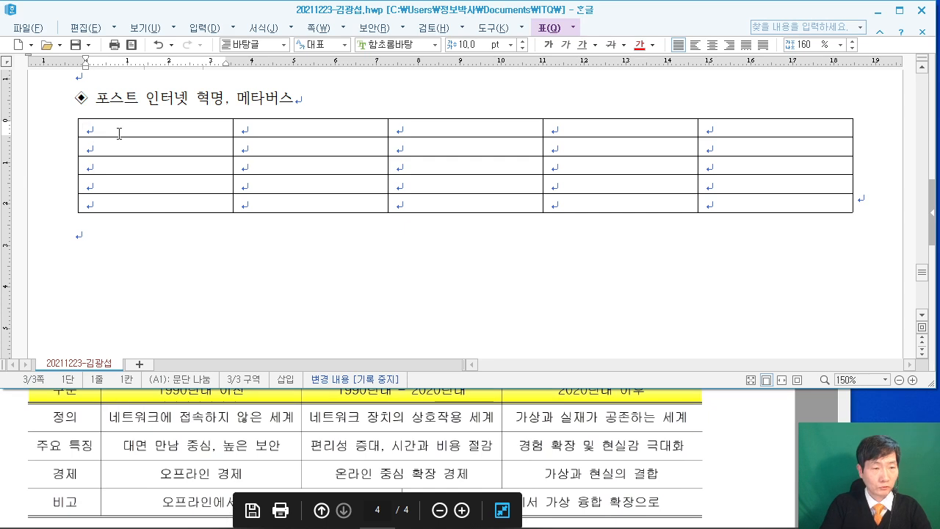
{"action": "type", "text": "구분"}
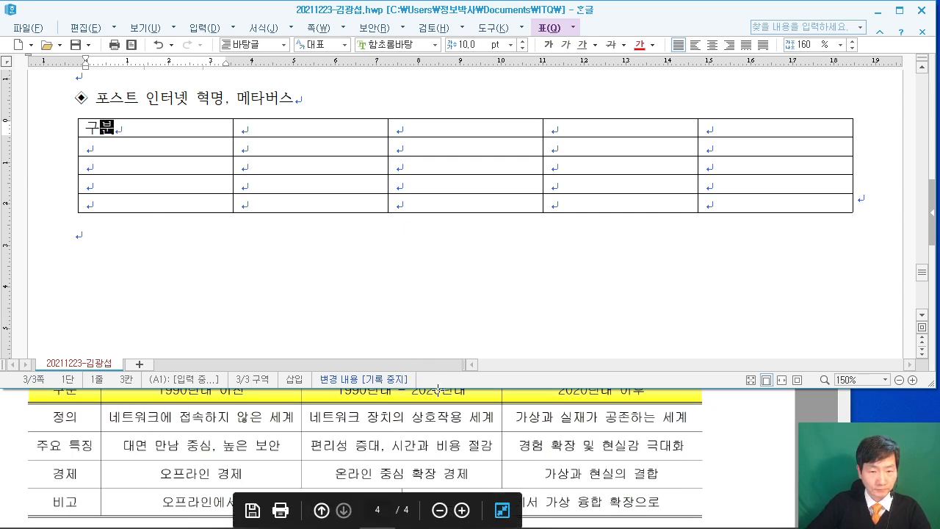
{"action": "left_click_drag", "start_coordinate": [433, 387], "coordinate": [428, 353]}
{"action": "left_click", "coordinate": [161, 146]}
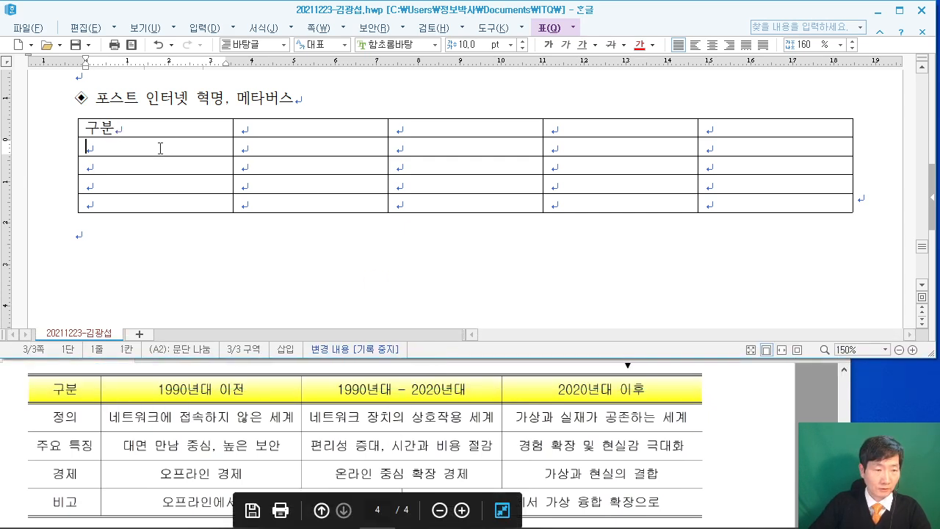
{"action": "type", "text": "정의"}
{"action": "key", "text": "Down"}
{"action": "type", "text": "주요 특기"}
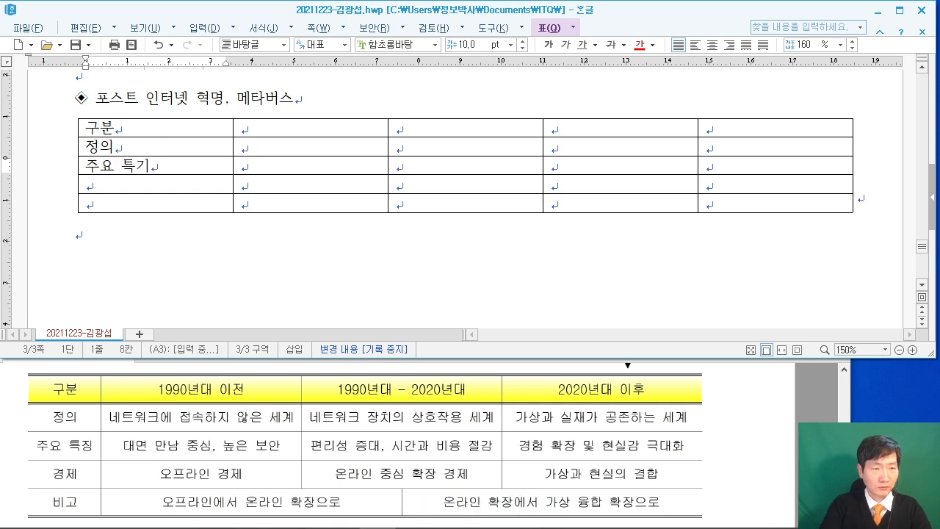
{"action": "key", "text": "BackSpace"}
{"action": "type", "text": "징"}
{"action": "key", "text": "Down"}
{"action": "type", "text": "경제"}
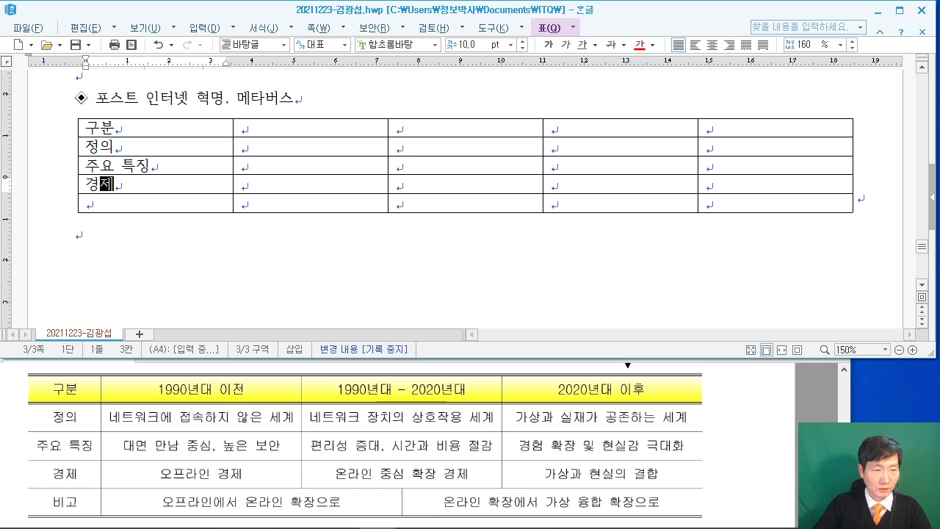
{"action": "key", "text": "Down"}
{"action": "type", "text": "비고"}
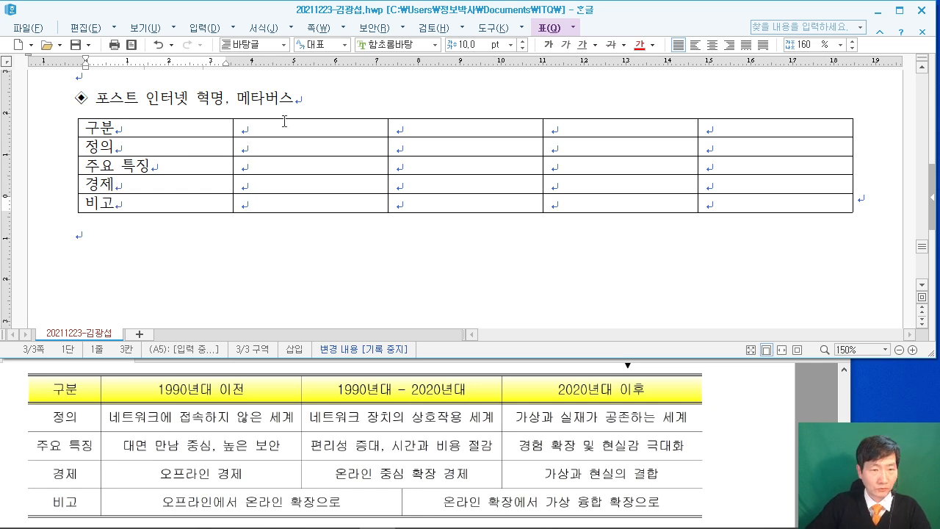
Enter 1990년대 이전 in B1 and begin B2 with 네트워크에 접속하지.
{"action": "left_click", "coordinate": [289, 129]}
{"action": "type", "text": "1990년대 이전"}
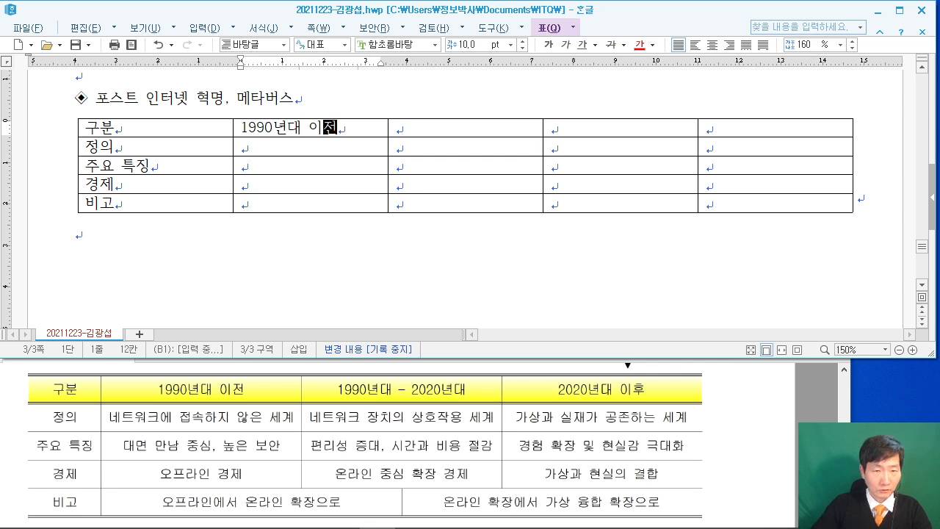
{"action": "key", "text": "Tab"}
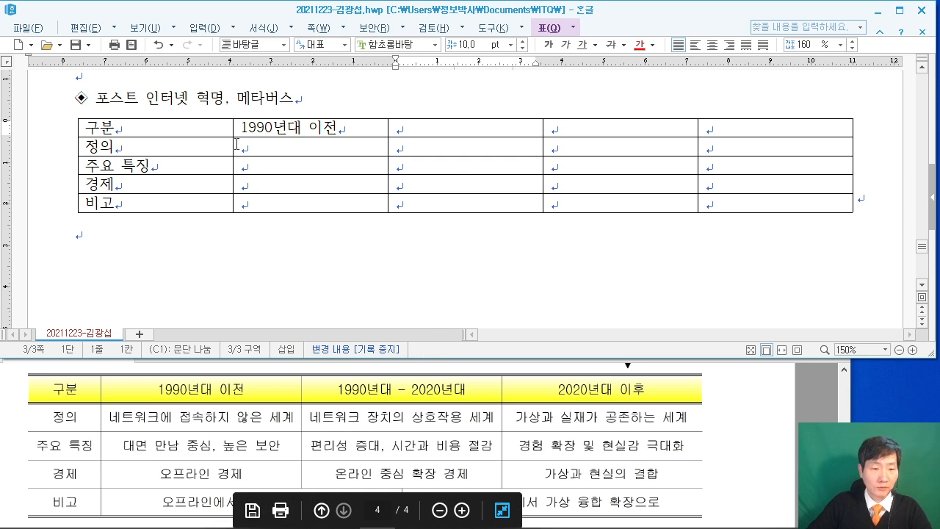
{"action": "left_click", "coordinate": [303, 186]}
{"action": "left_click", "coordinate": [262, 149]}
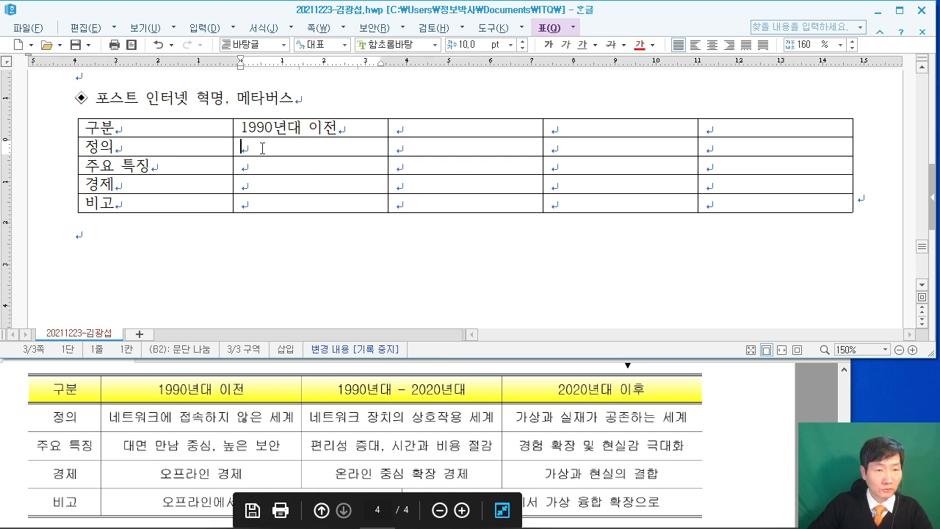
{"action": "type", "text": "네트"}
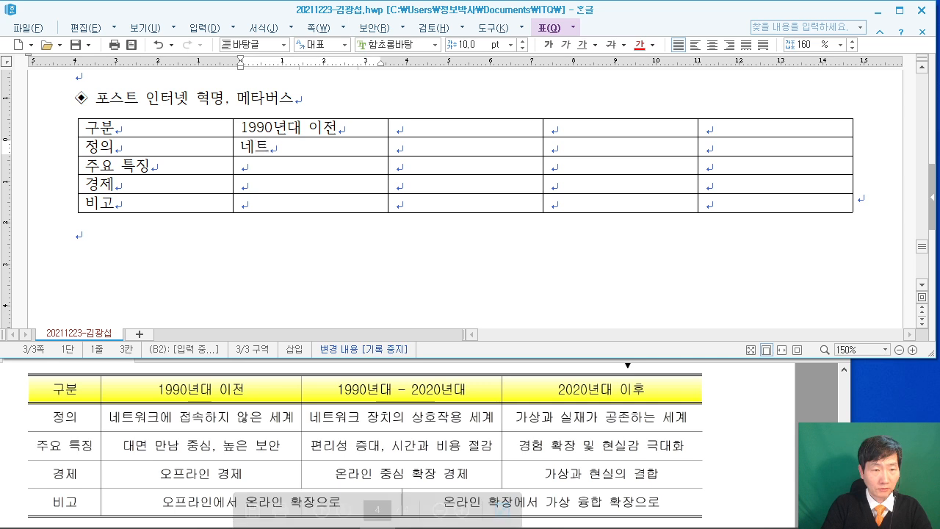
{"action": "type", "text": "워크에 접속하지"}
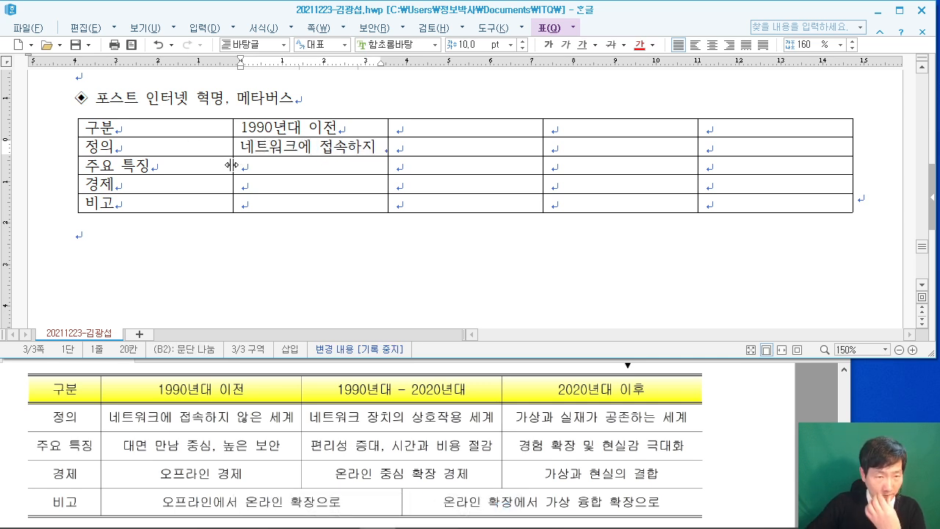
Narrow column A and complete B2 as 네트워크에 접속하지 않은 세계.
{"action": "left_click_drag", "start_coordinate": [174, 174], "coordinate": [175, 173]}
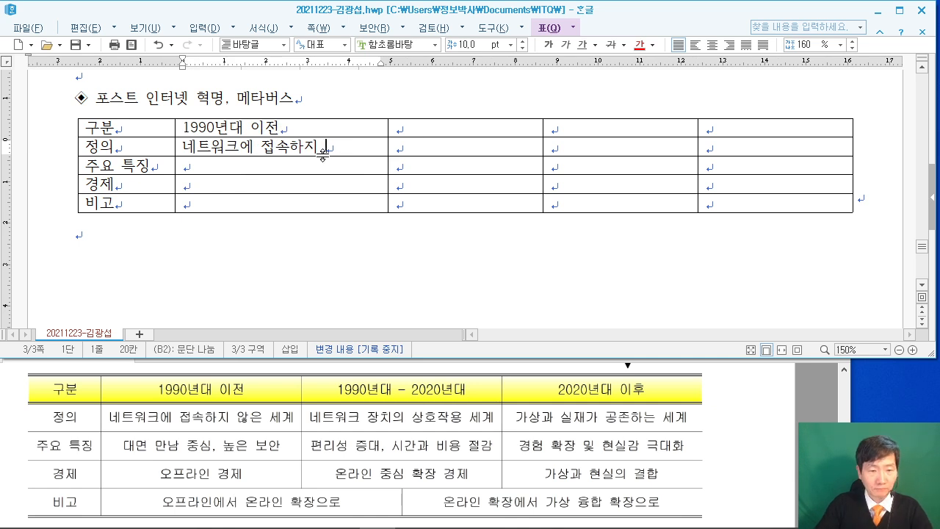
{"action": "type", "text": "안훙"}
{"action": "key", "text": "BackSpace"}
{"action": "key", "text": "BackSpace"}
{"action": "key", "text": "BackSpace"}
{"action": "type", "text": "안흐"}
{"action": "type", "text": "않"}
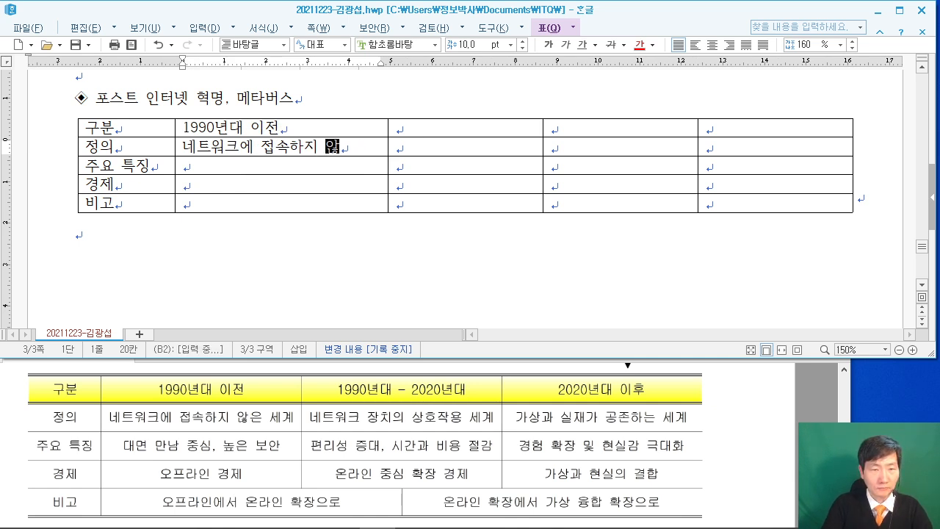
{"action": "type", "text": "은 세계"}
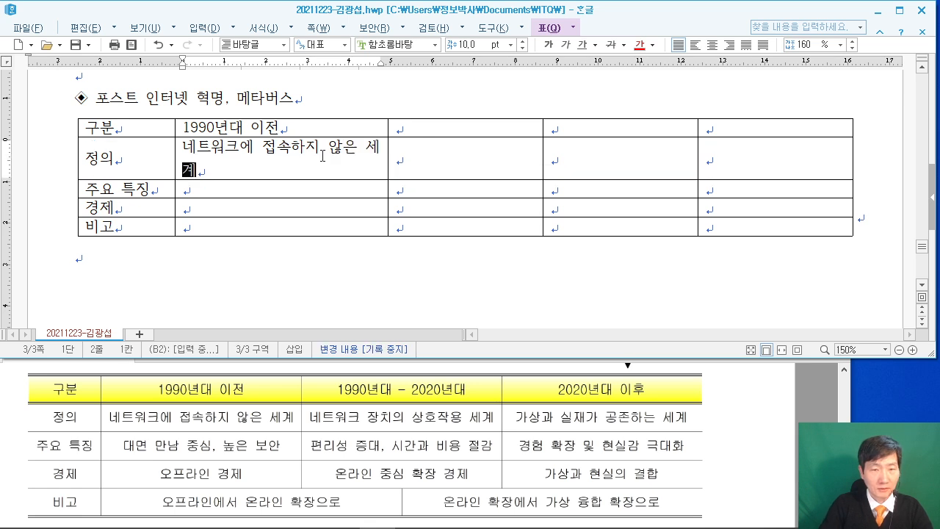
Widen the second and third table columns, placing the caret in C1.
{"action": "left_click_drag", "start_coordinate": [389, 155], "coordinate": [482, 146]}
{"action": "left_click_drag", "start_coordinate": [425, 147], "coordinate": [426, 150]}
{"action": "left_click", "coordinate": [392, 169]}
{"action": "left_click", "coordinate": [429, 152]}
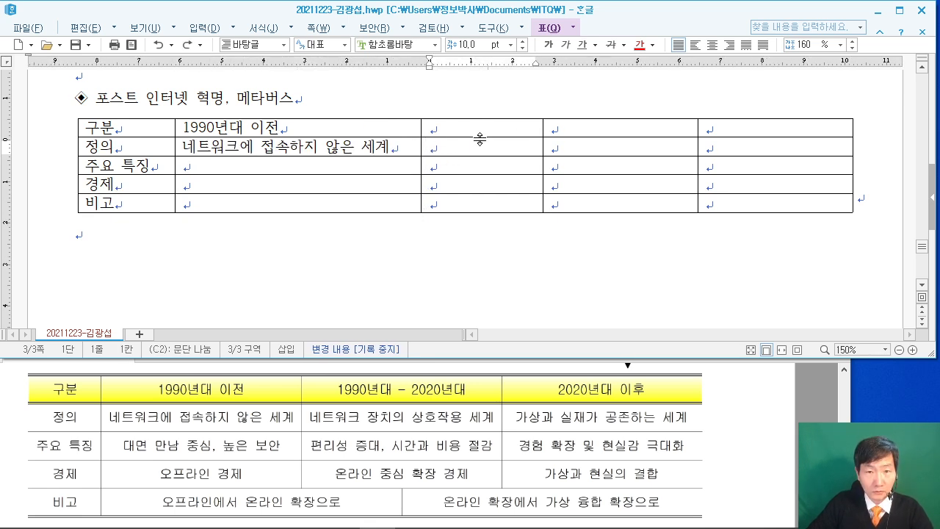
{"action": "left_click", "coordinate": [487, 128]}
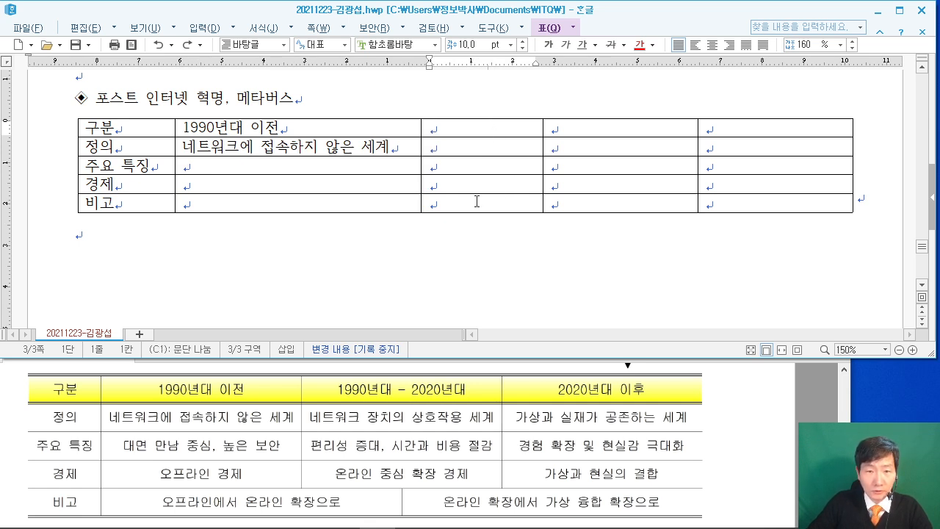
{"action": "mouse_move", "coordinate": [544, 202]}
{"action": "left_mouse_down"}
{"action": "mouse_move", "coordinate": [485, 202]}
{"action": "mouse_move", "coordinate": [556, 201]}
{"action": "left_mouse_up"}
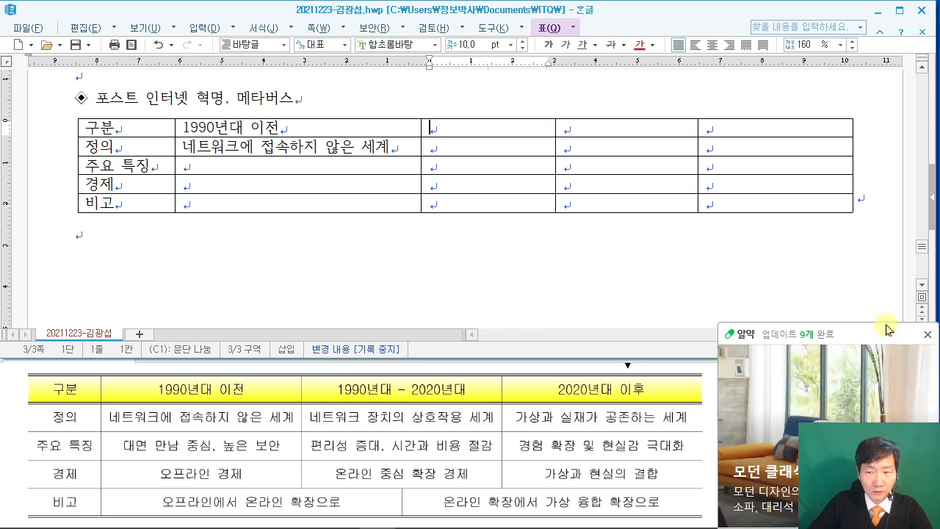
Dismiss the update notification and bring the exam PDF to the front.
{"action": "left_click", "coordinate": [928, 334]}
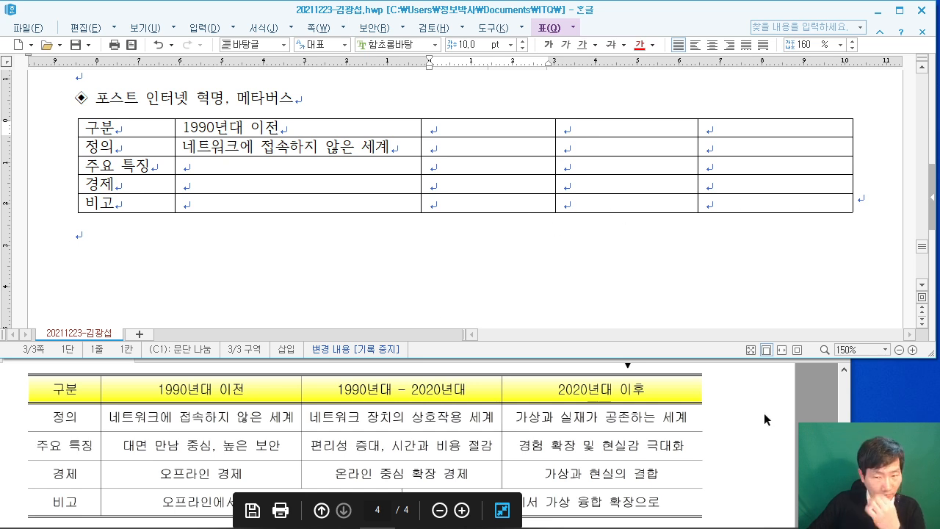
{"action": "left_click", "coordinate": [782, 417]}
{"action": "scroll", "coordinate": [780, 415], "scroll_direction": "down", "scroll_amount": 2}
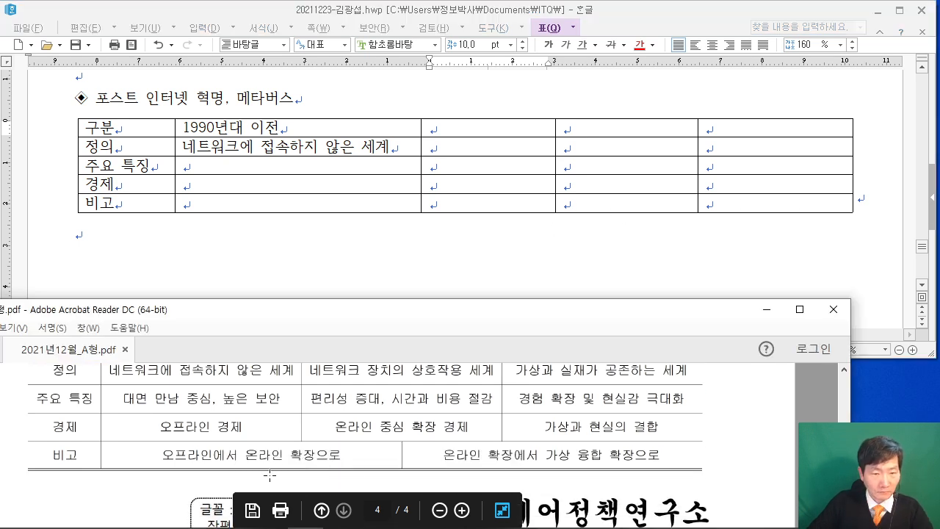
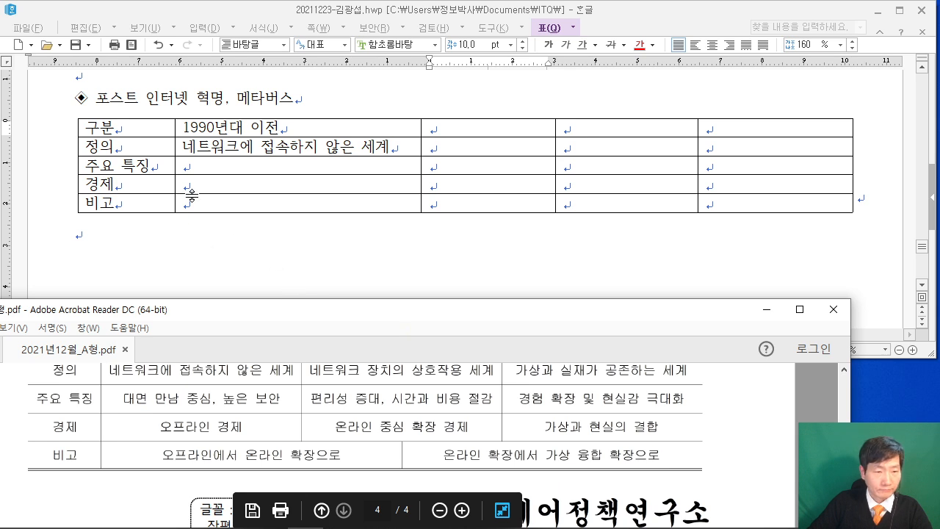
Make the second and third table columns narrower and the fourth column wider.
{"action": "left_click_drag", "start_coordinate": [420, 168], "coordinate": [403, 170]}
{"action": "left_click_drag", "start_coordinate": [554, 166], "coordinate": [479, 166]}
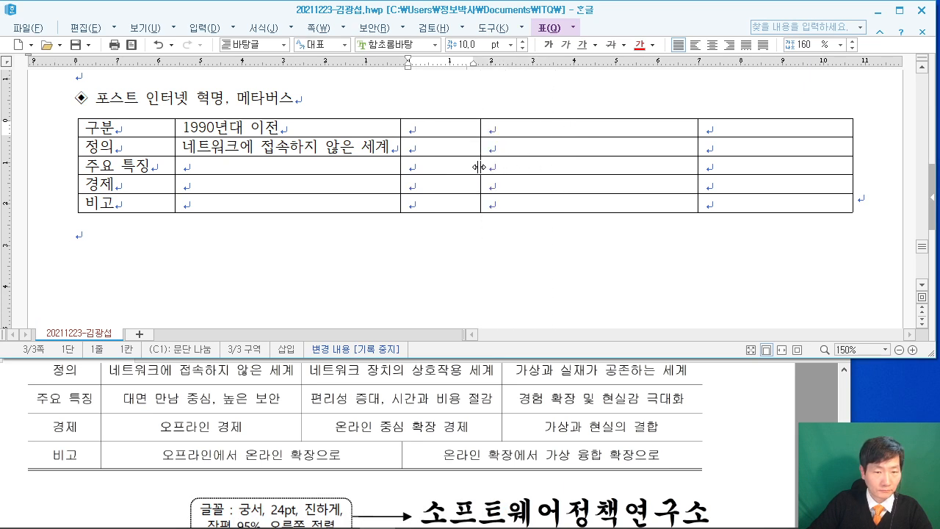
{"action": "left_click_drag", "start_coordinate": [486, 166], "coordinate": [505, 167]}
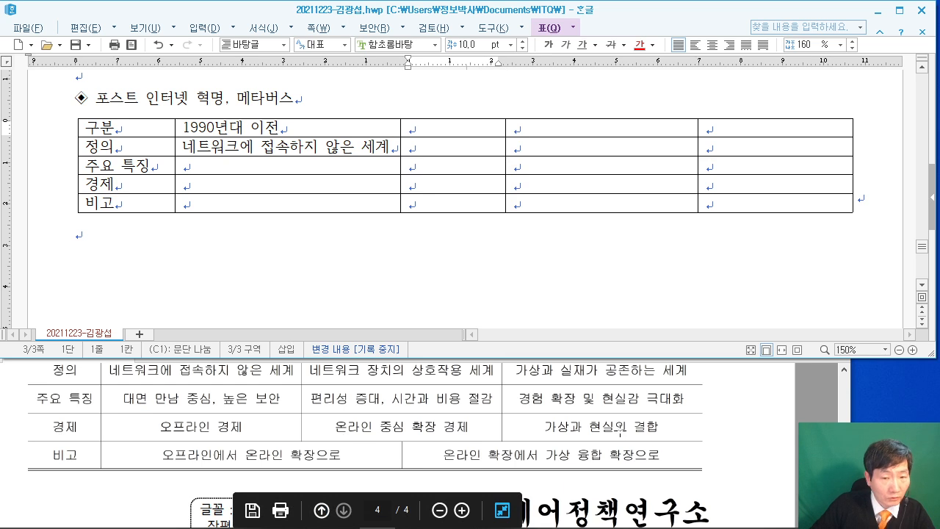
{"action": "scroll", "coordinate": [620, 434], "scroll_direction": "up", "scroll_amount": 2}
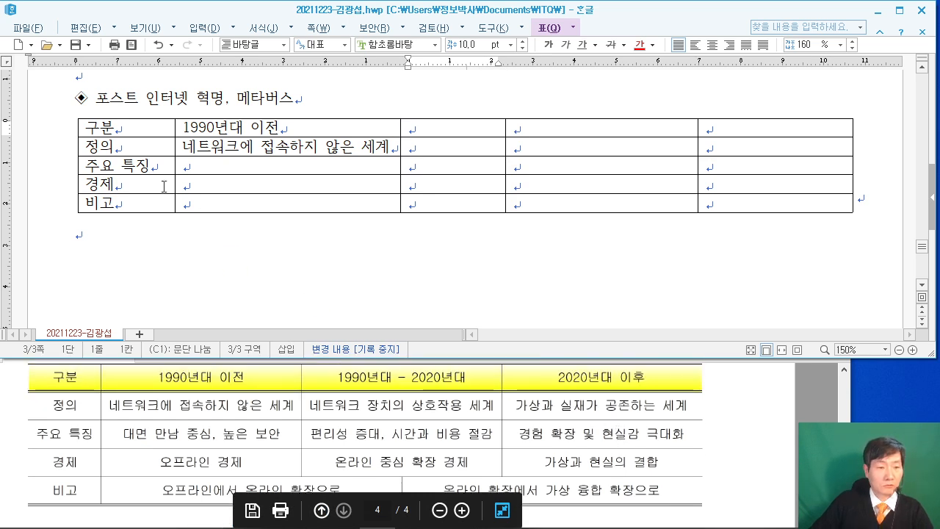
{"action": "scroll", "coordinate": [305, 270], "scroll_direction": "down", "scroll_amount": 3}
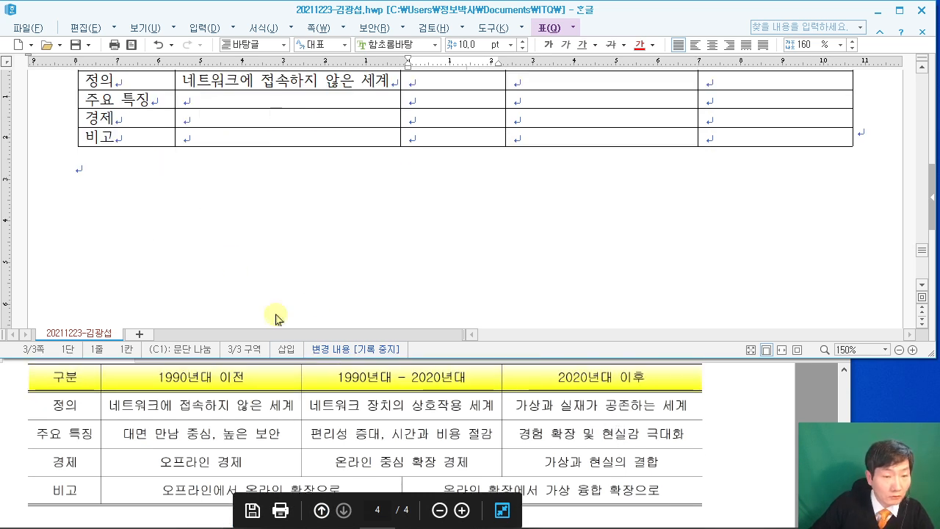
{"action": "scroll", "coordinate": [241, 144], "scroll_direction": "up", "scroll_amount": 3}
Fill the 1990년대 이전 column with 대면 만남 중심, 높은 보안 / 오프라인 경제 / 오프라인에서 온라인 확장으로.
{"action": "left_click", "coordinate": [230, 162]}
{"action": "type", "text": "대면 만남"}
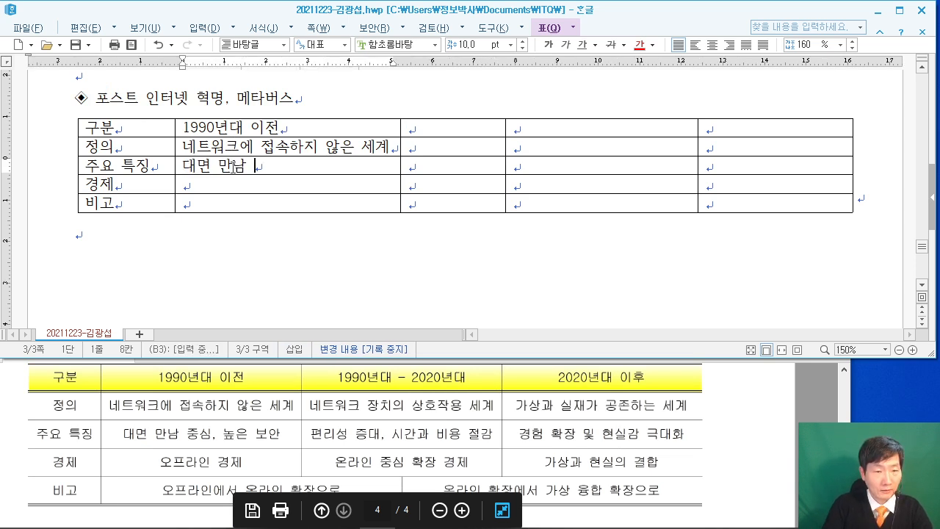
{"action": "type", "text": " 중심, 높은 보안"}
{"action": "key", "text": "Down"}
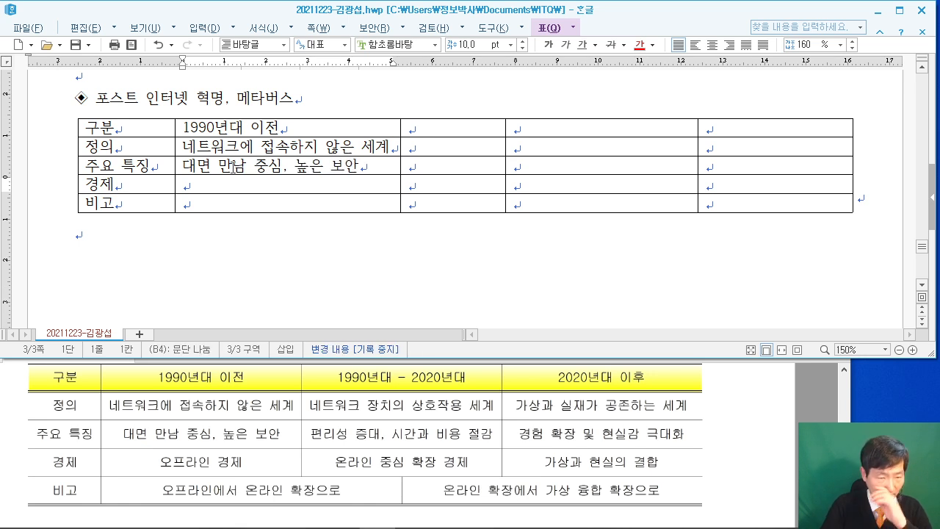
{"action": "type", "text": "오프라인 경제"}
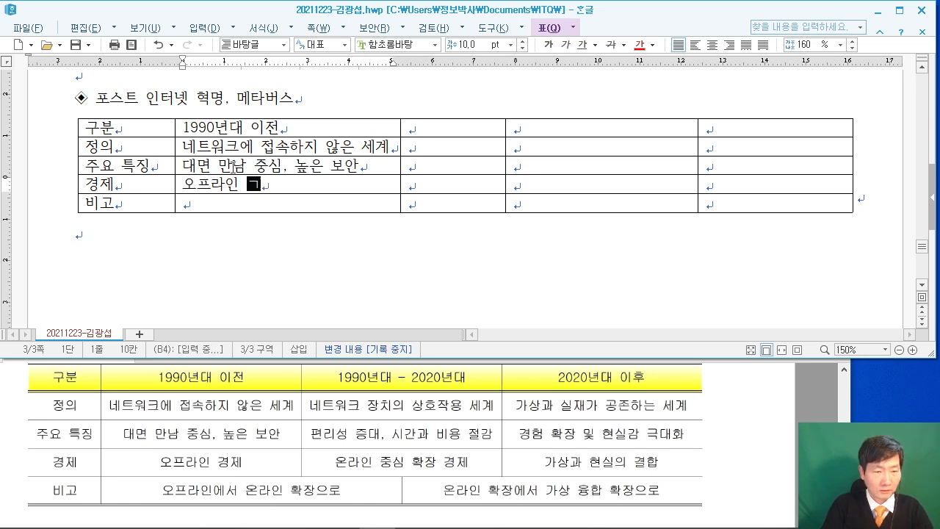
{"action": "key", "text": "Down"}
{"action": "type", "text": "오"}
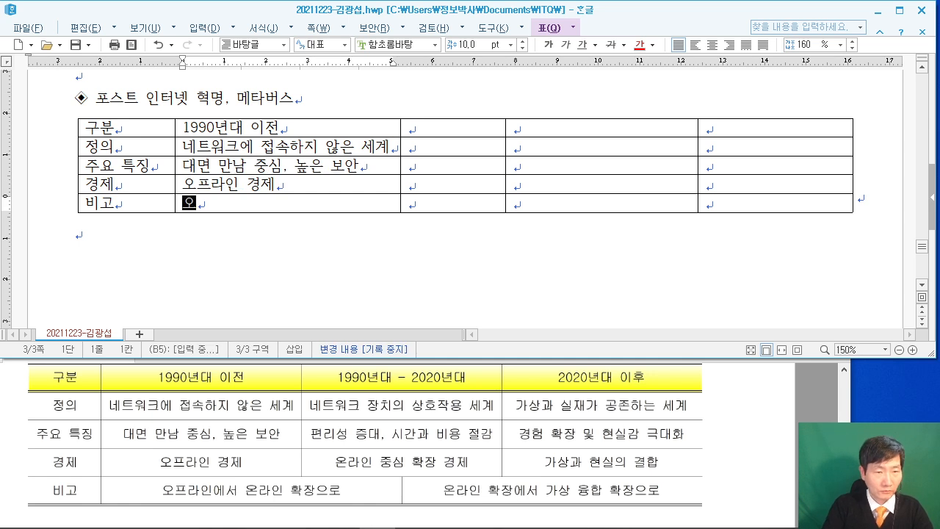
{"action": "type", "text": "프라인에서"}
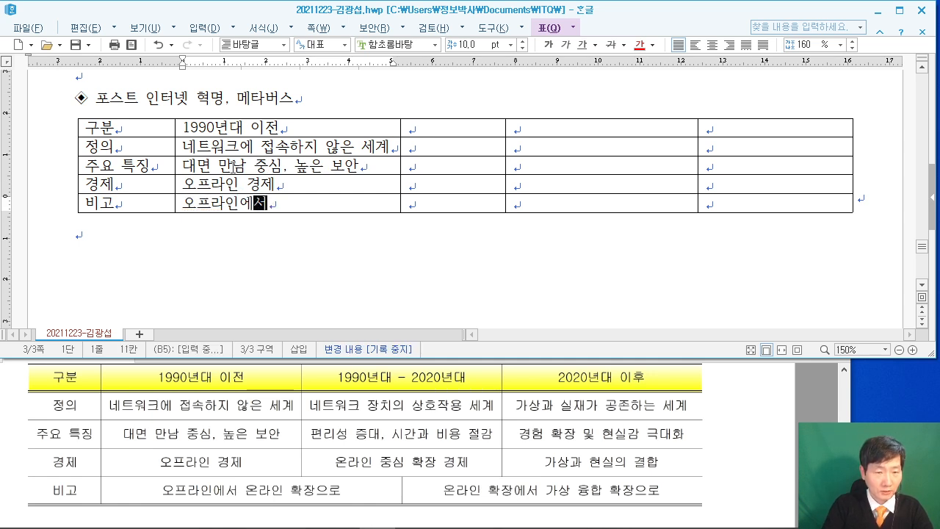
{"action": "type", "text": " ㅇ온라인 "}
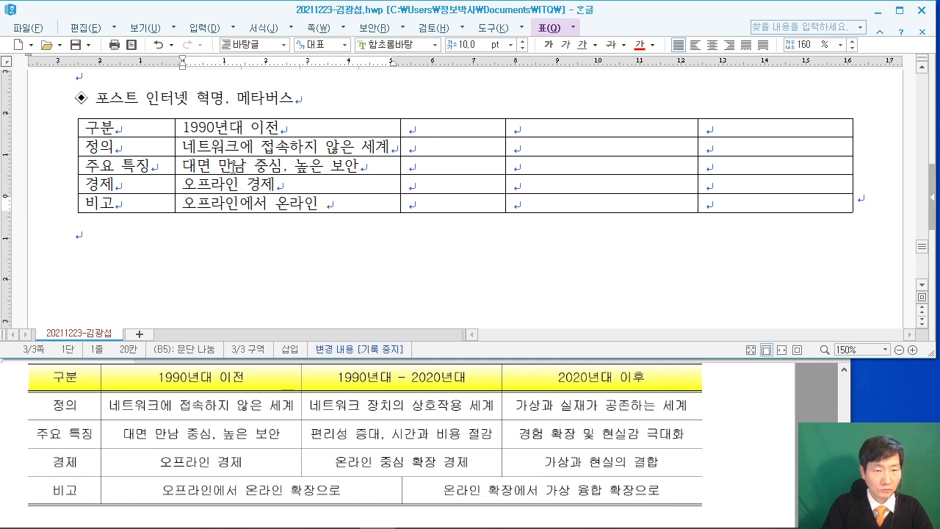
{"action": "type", "text": "확장으로"}
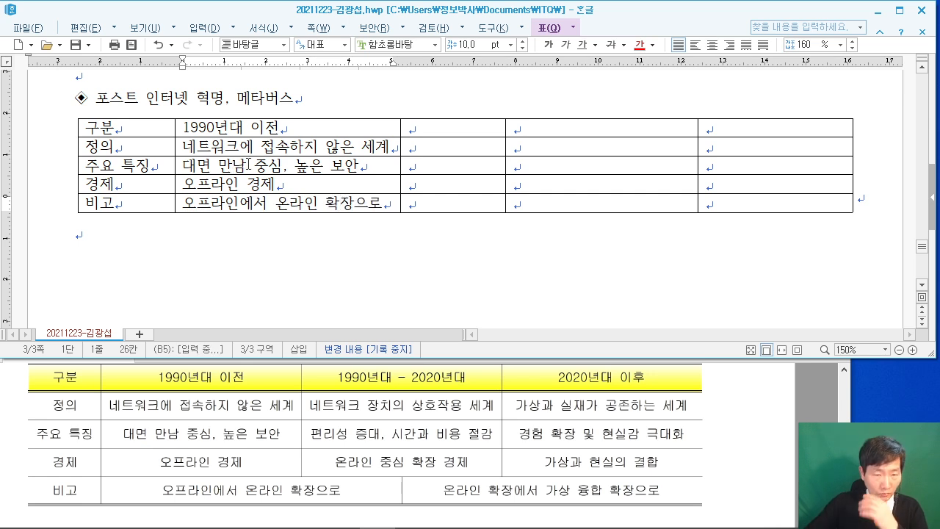
{"action": "left_click", "coordinate": [422, 195]}
Merge the 비고 row's second and third cells and adjust the column border.
{"action": "left_click_drag", "start_coordinate": [437, 206], "coordinate": [287, 203]}
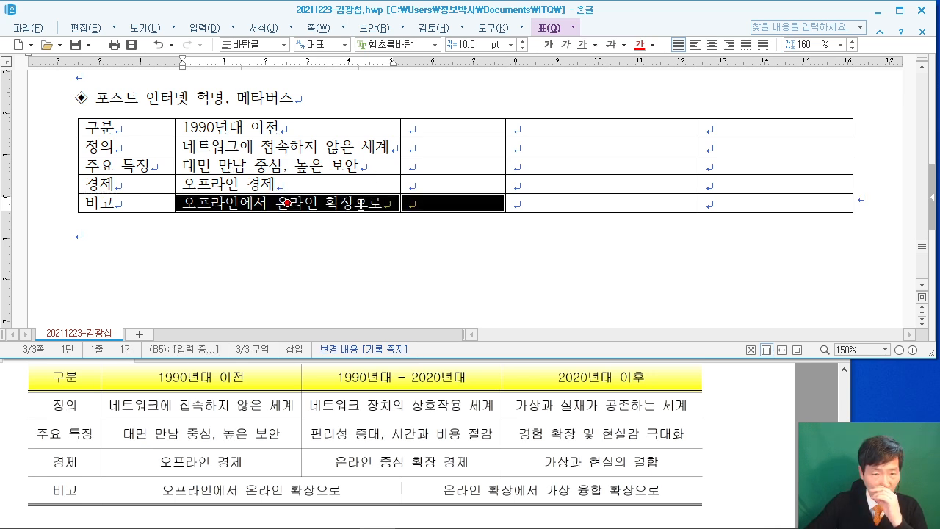
{"action": "right_click", "coordinate": [360, 206]}
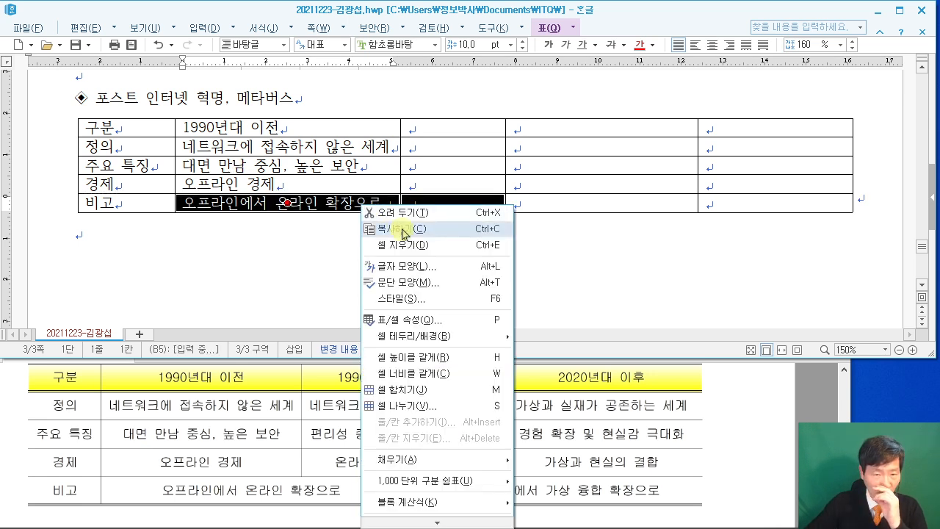
{"action": "left_click", "coordinate": [420, 390]}
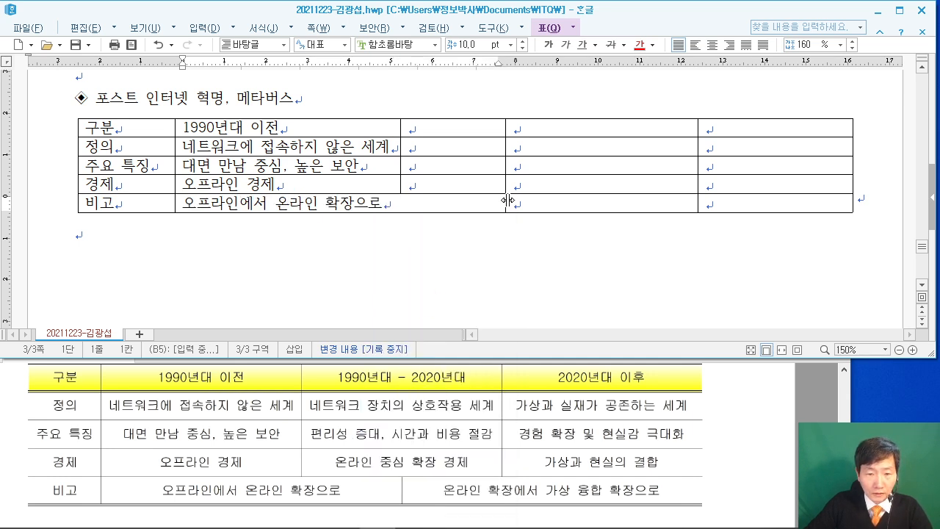
{"action": "left_click_drag", "start_coordinate": [474, 203], "coordinate": [475, 203]}
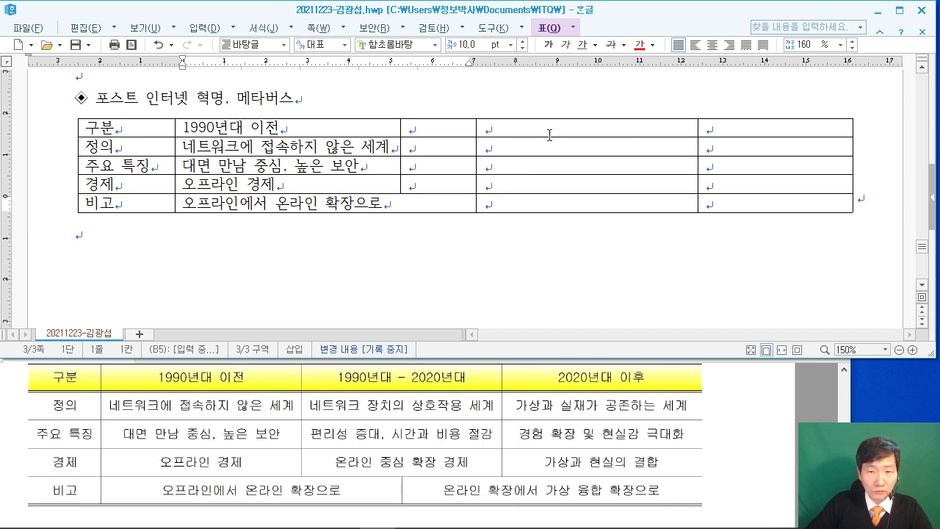
Merge the middle two cells of the header row and the 정의 row.
{"action": "left_click_drag", "start_coordinate": [552, 134], "coordinate": [437, 127]}
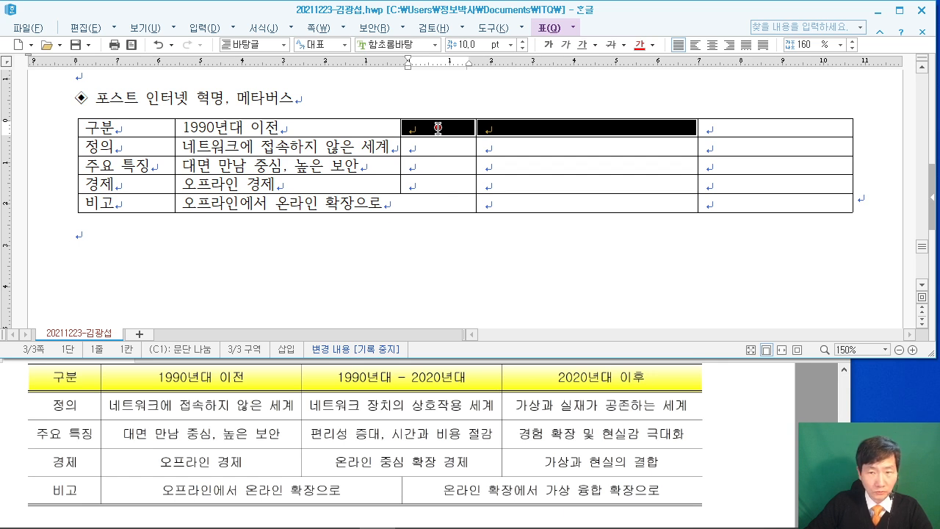
{"action": "right_click", "coordinate": [453, 127]}
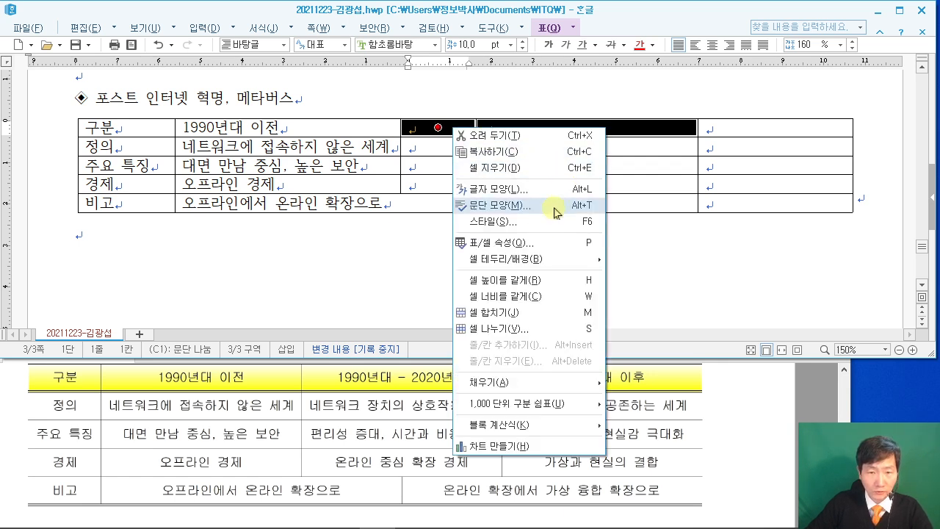
{"action": "left_click", "coordinate": [522, 312]}
{"action": "left_click_drag", "start_coordinate": [459, 156], "coordinate": [586, 147]}
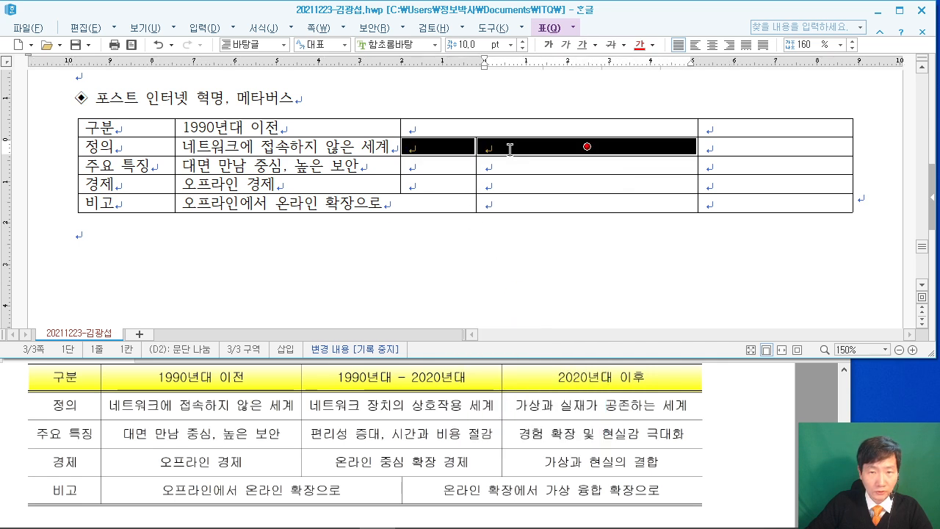
{"action": "right_click", "coordinate": [509, 151]}
{"action": "left_click", "coordinate": [566, 335]}
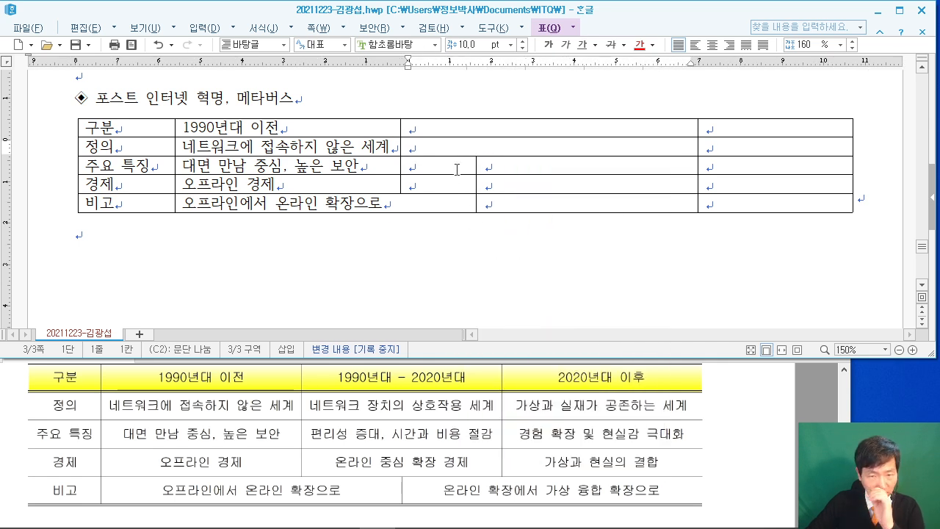
Merge the middle two cells of the 주요 특징 and 경제 rows.
{"action": "left_click_drag", "start_coordinate": [456, 170], "coordinate": [522, 167]}
{"action": "right_click", "coordinate": [523, 168]}
{"action": "left_click", "coordinate": [580, 350]}
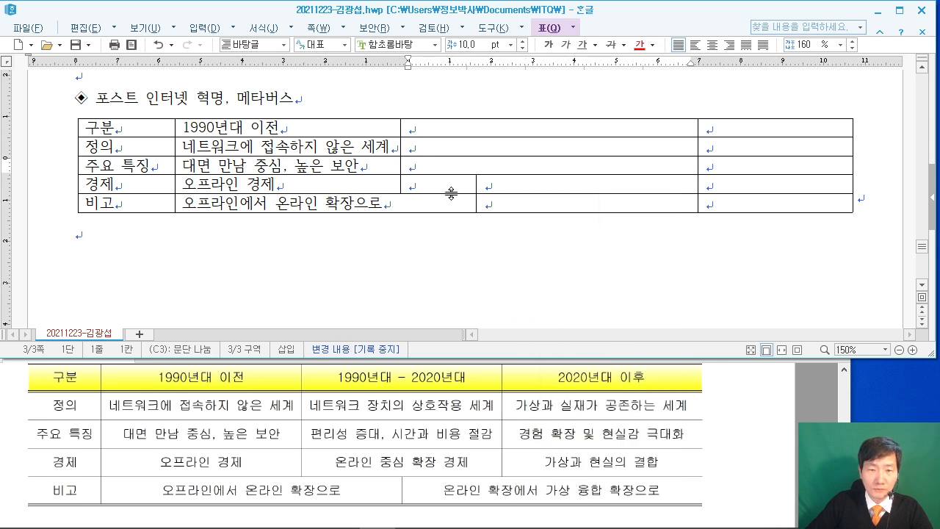
{"action": "left_click_drag", "start_coordinate": [439, 183], "coordinate": [571, 179]}
{"action": "right_click", "coordinate": [570, 180]}
{"action": "left_click", "coordinate": [560, 371]}
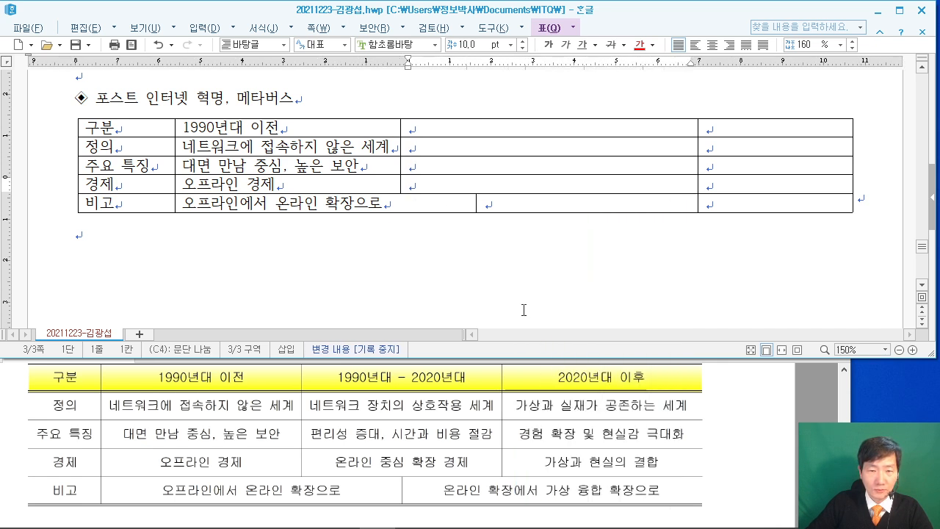
{"action": "left_click", "coordinate": [456, 131]}
Enter 1990년대 - 2020년대, 네트워크 장치의 상호작용 세계, 편리성 증대, 시간과 비용 절감, 온라인 중심 확장 경제; widen the last column.
{"action": "type", "text": "199"}
{"action": "type", "text": "0년대 "}
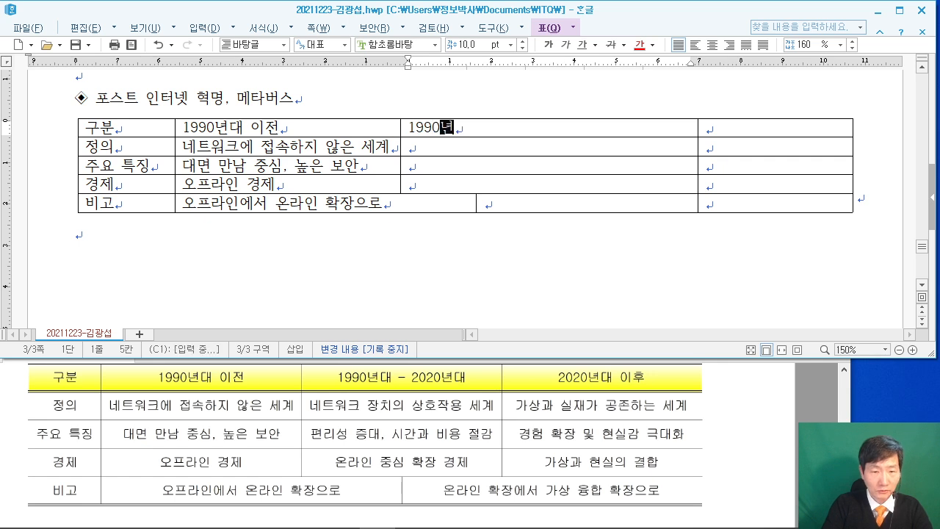
{"action": "type", "text": "- 2020년대"}
{"action": "key", "text": "Down"}
{"action": "type", "text": "네트워크 장치의 상호작용 세"}
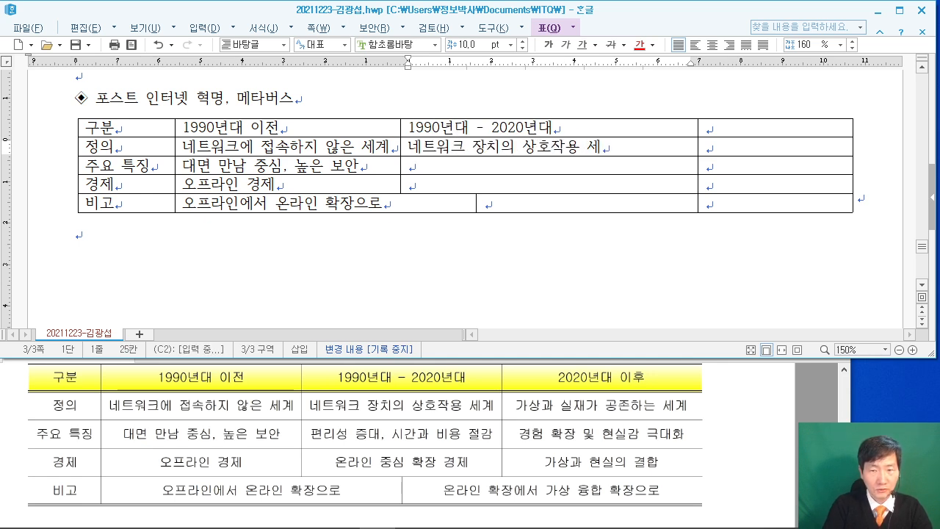
{"action": "type", "text": "계"}
{"action": "key", "text": "Down"}
{"action": "type", "text": "편리서ㅇ 증대, 시"}
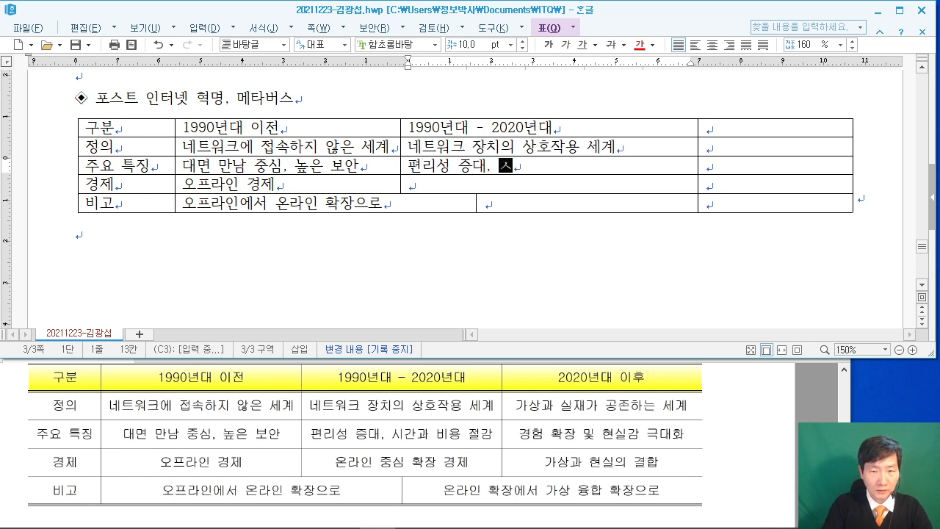
{"action": "type", "text": "간과 비용"}
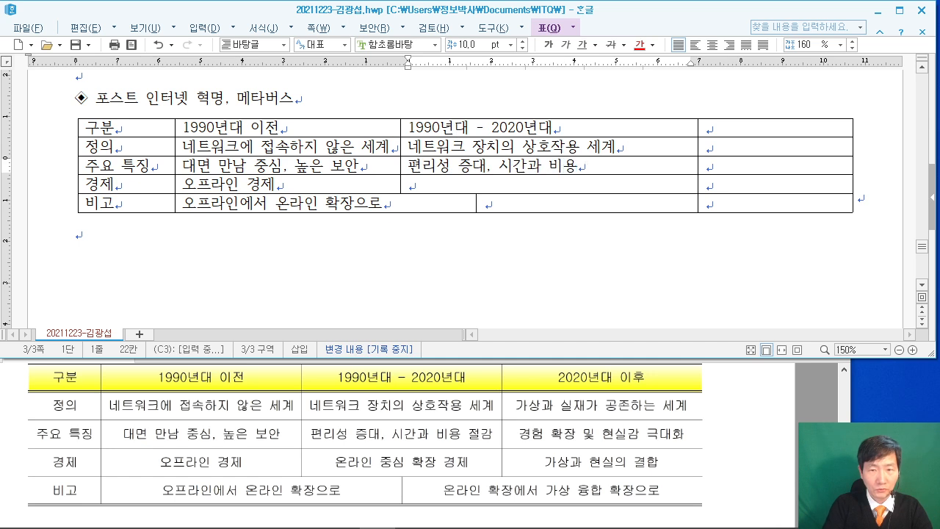
{"action": "type", "text": " 절감"}
{"action": "key", "text": "Down"}
{"action": "type", "text": "옺ㄴ"}
{"action": "key", "text": "BackSpace"}
{"action": "key", "text": "BackSpace"}
{"action": "type", "text": "온라인 중심 호"}
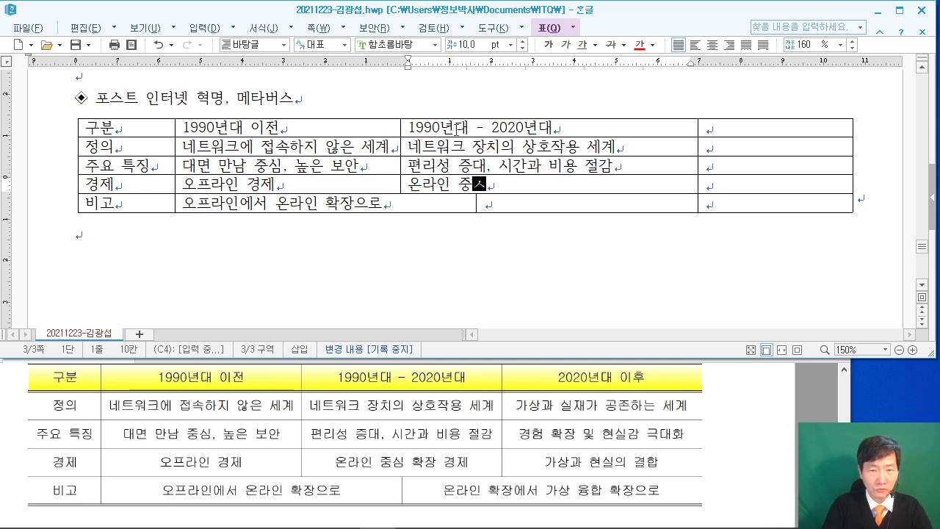
{"action": "type", "text": "ㅏㄱ장 경제"}
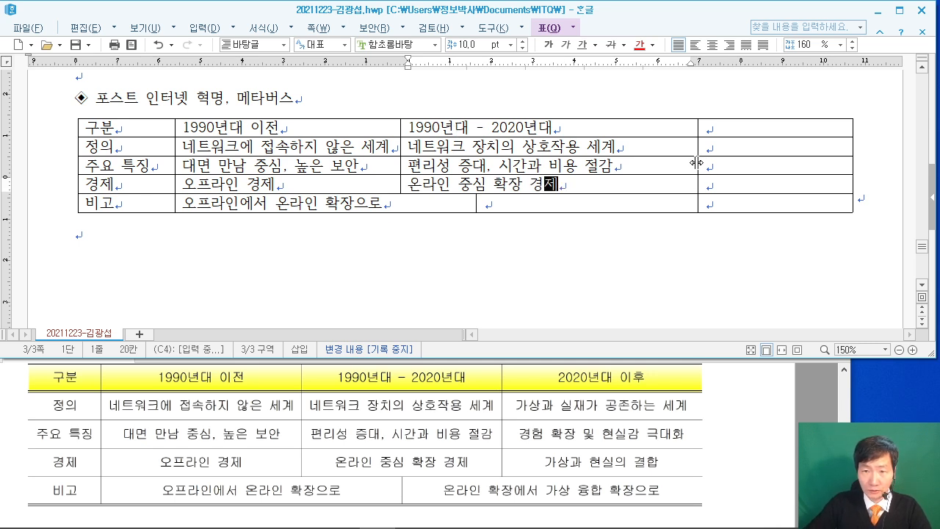
{"action": "left_click_drag", "start_coordinate": [698, 203], "coordinate": [610, 205]}
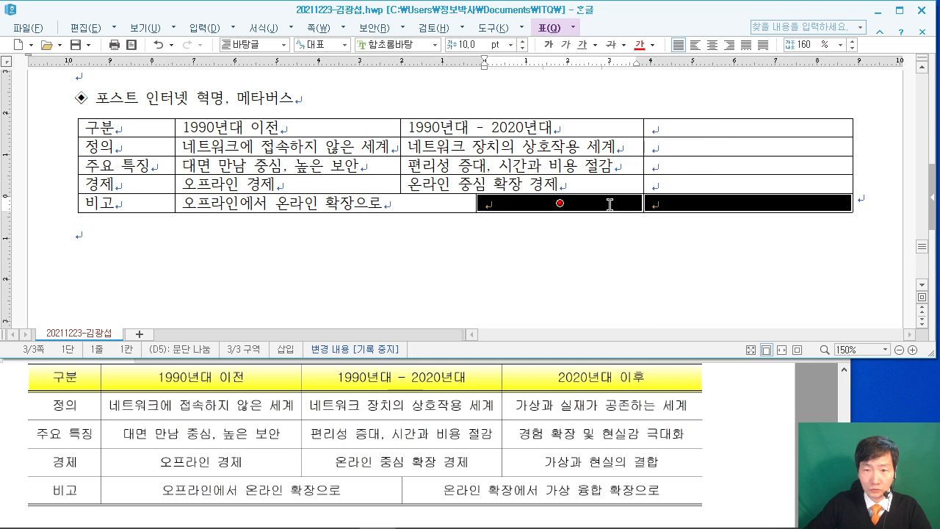
Merge the bottom-row cells and fill the last column: 2020년대 이후, 가상과 실재가 공존하는 세계, 경험 확장 및 현실감 극대화, 가상과 현실의 결합.
{"action": "right_click", "coordinate": [610, 205]}
{"action": "left_click", "coordinate": [692, 390]}
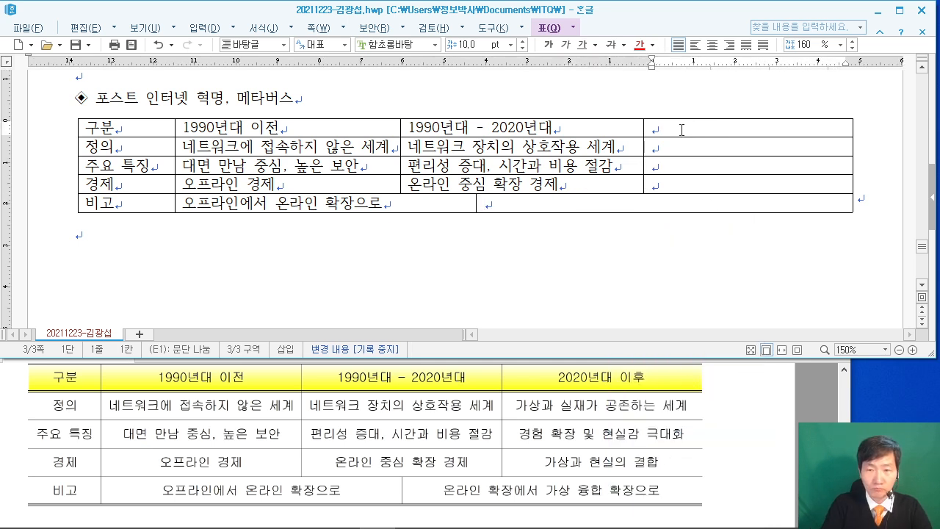
{"action": "type", "text": "2020년대 이"}
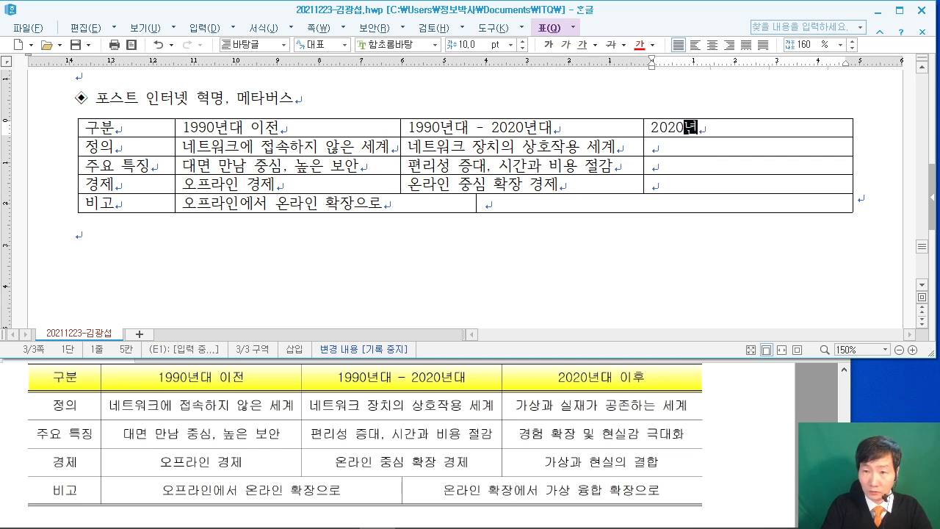
{"action": "type", "text": "후"}
{"action": "key", "text": "Down"}
{"action": "type", "text": "가상과 실재가 "}
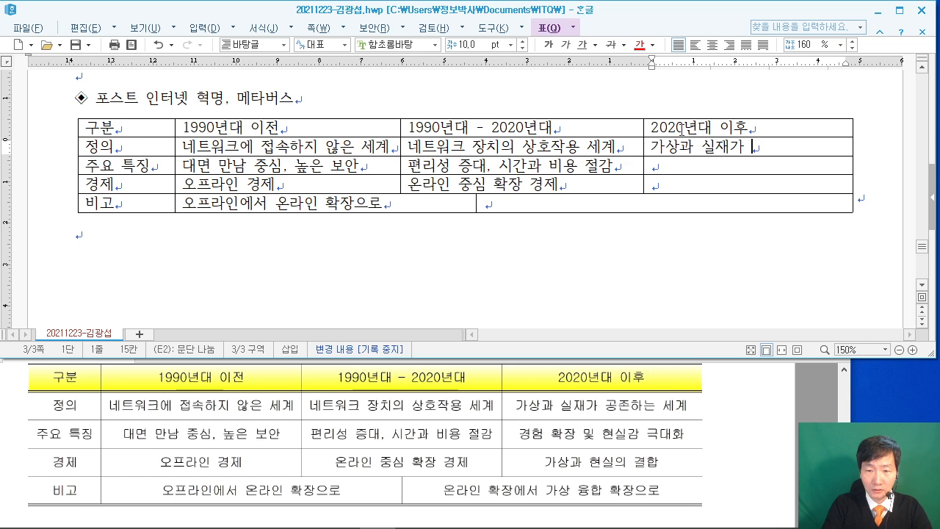
{"action": "type", "text": "공존하는 ㅅ"}
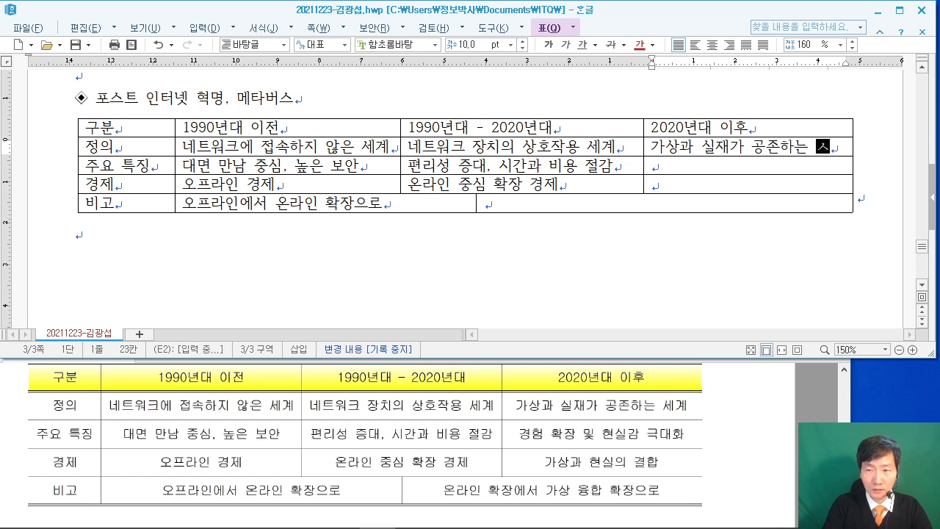
{"action": "type", "text": "계"}
{"action": "key", "text": "Down"}
{"action": "type", "text": "경험 "}
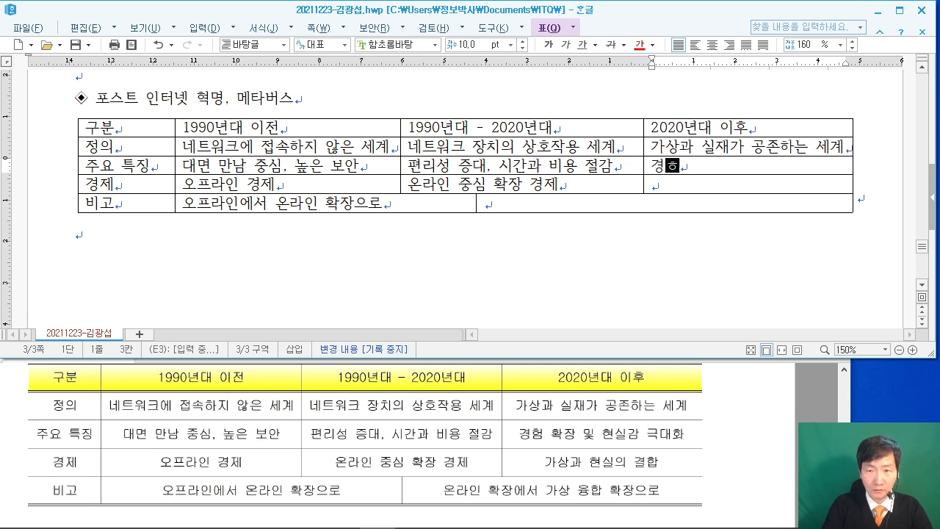
{"action": "type", "text": "확장 및"}
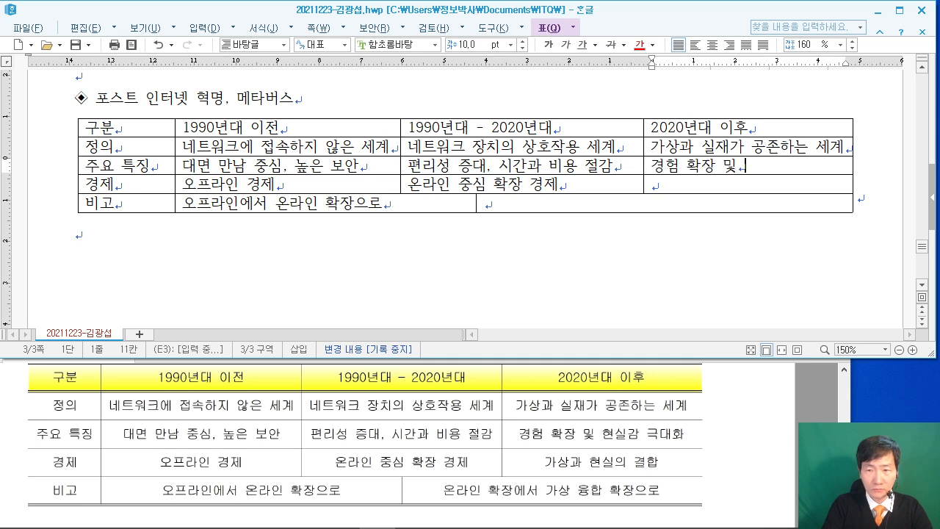
{"action": "type", "text": " 현실감 극대화"}
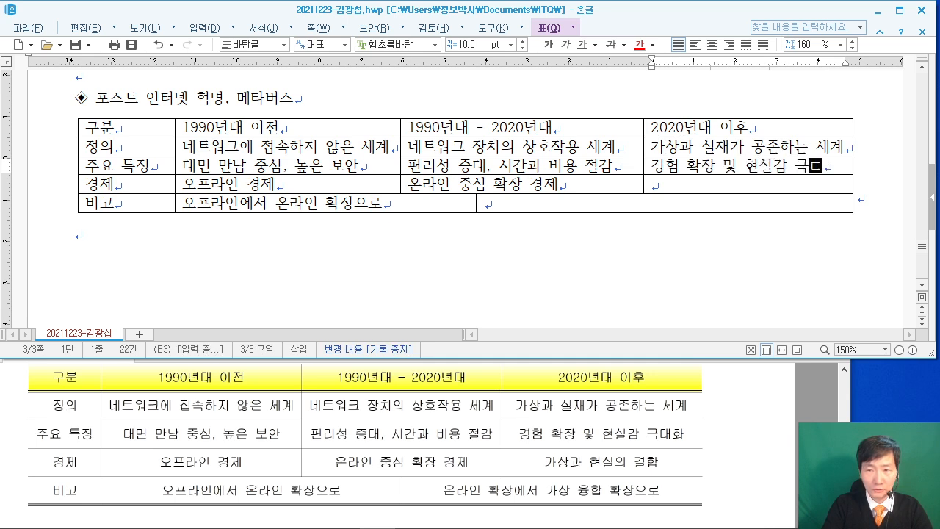
{"action": "key", "text": "Down"}
{"action": "type", "text": "가상"}
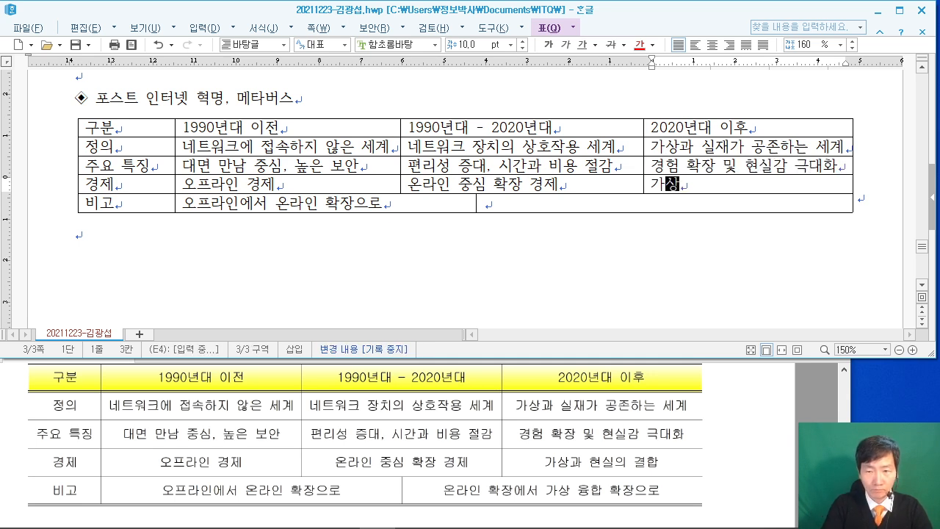
{"action": "type", "text": "과 현실의 결합"}
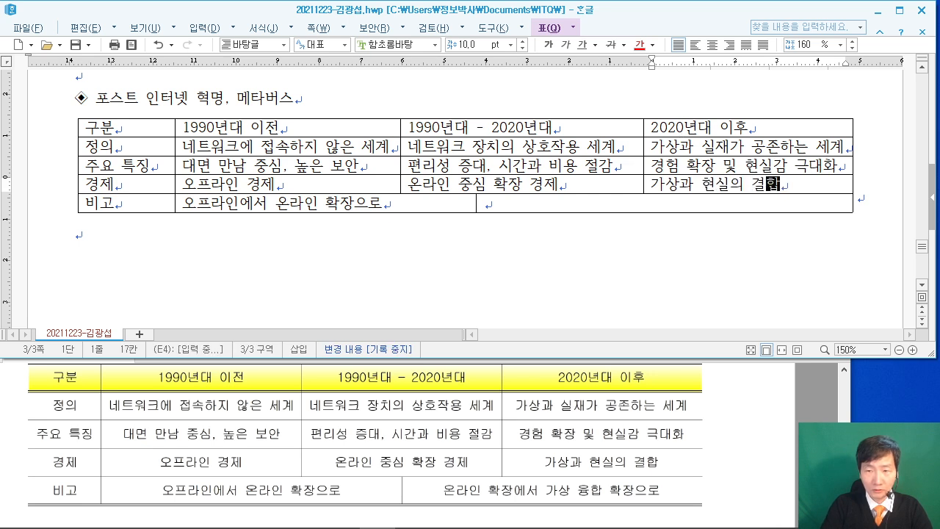
Enter 온라인 확장에서 가상 융합 확장으로 in the 비고 cell, nudge its border, and add a line below the table.
{"action": "key", "text": "Down"}
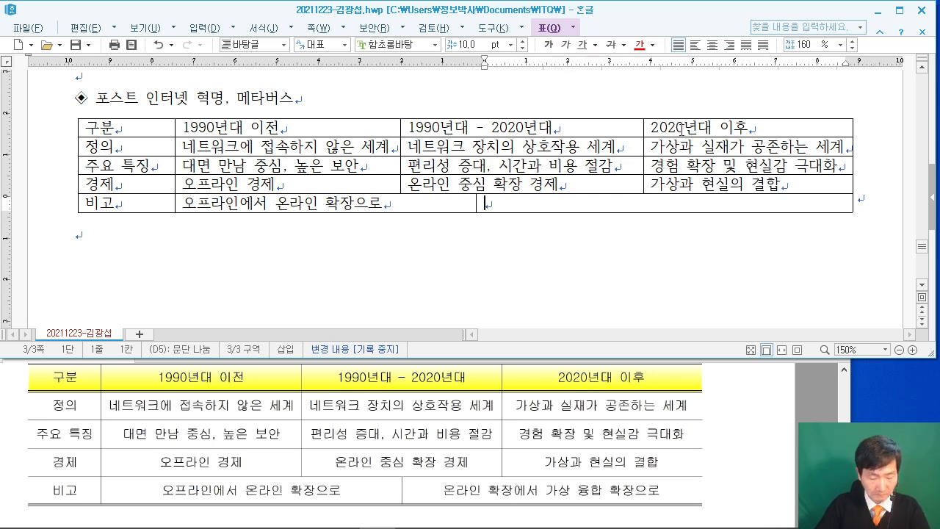
{"action": "type", "text": "온라인 확장에서 가상 융합 확장으로"}
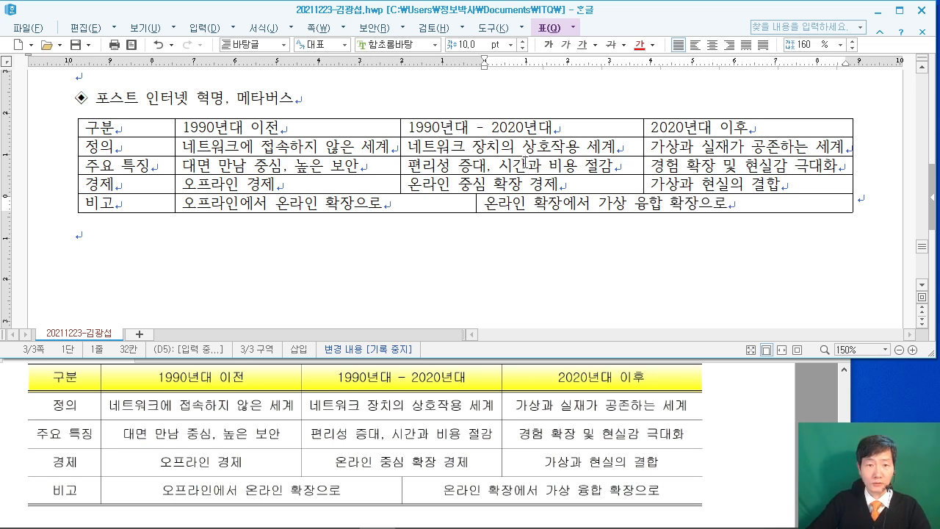
{"action": "left_click_drag", "start_coordinate": [476, 205], "coordinate": [492, 204]}
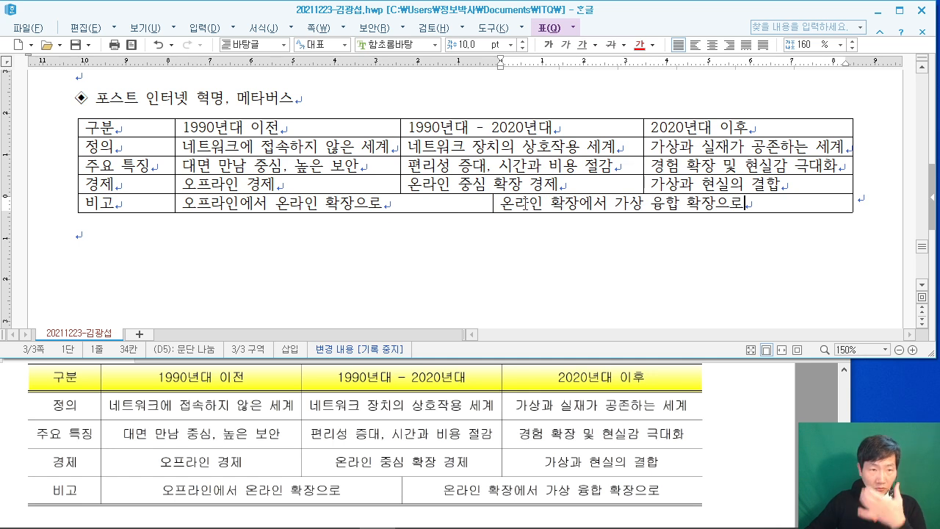
{"action": "left_click", "coordinate": [281, 242]}
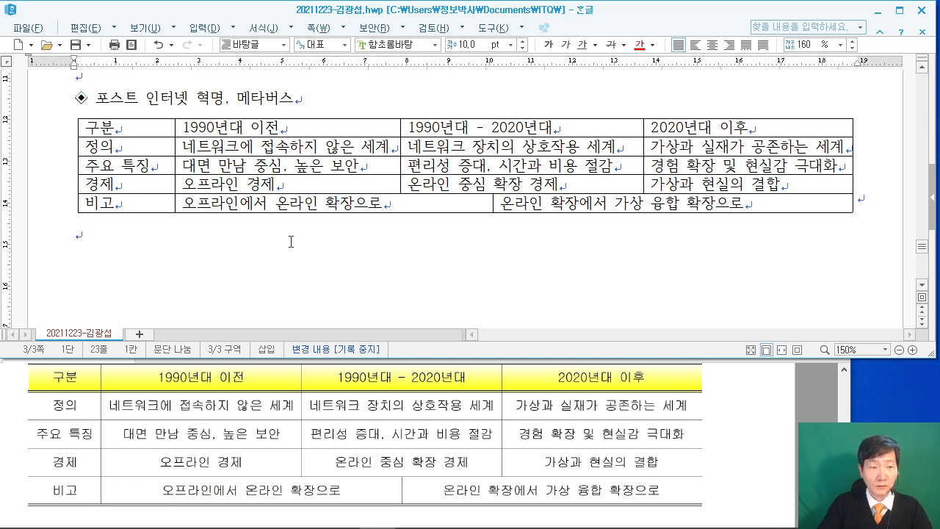
{"action": "key", "text": "Return"}
Check the reference PDF and begin typing 소프트웨어 정 below the table.
{"action": "left_click", "coordinate": [757, 404]}
{"action": "scroll", "coordinate": [757, 404], "scroll_direction": "down", "scroll_amount": 3}
{"action": "left_click", "coordinate": [266, 259]}
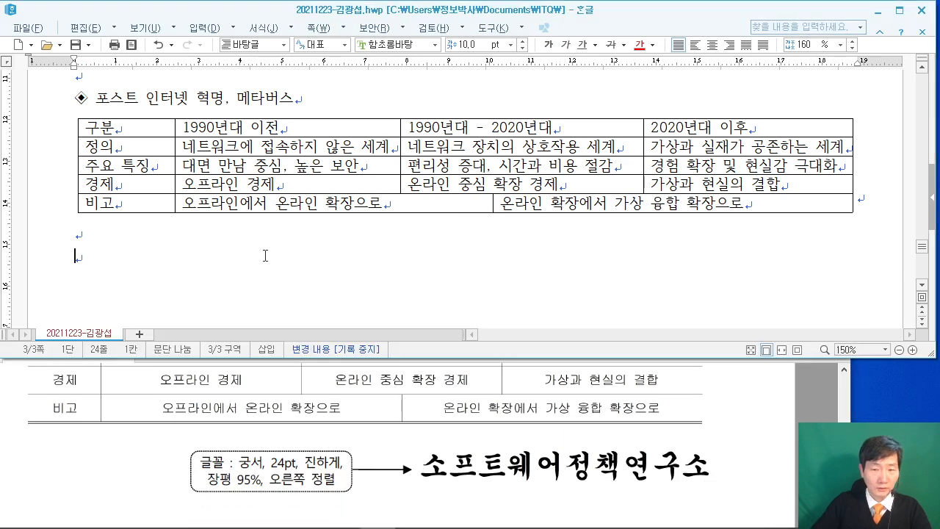
{"action": "type", "text": "소프트웨어 정"}
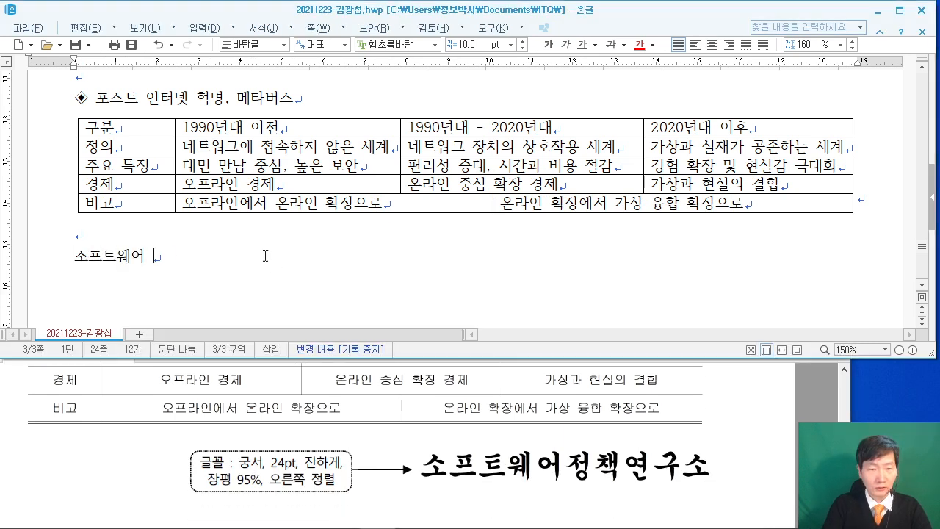
Complete the line as 소프트웨어정책연구소 and compare it with the reference PDF.
{"action": "key", "text": "BackSpace"}
{"action": "key", "text": "BackSpace"}
{"action": "type", "text": "정책연구소"}
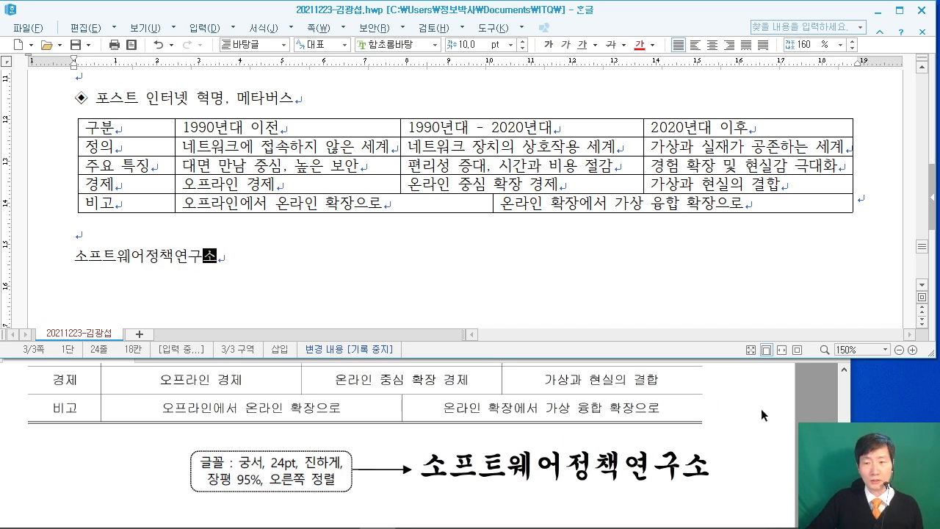
{"action": "left_click", "coordinate": [826, 414]}
{"action": "scroll", "coordinate": [826, 414], "scroll_direction": "up", "scroll_amount": 1}
{"action": "scroll", "coordinate": [772, 364], "scroll_direction": "up", "scroll_amount": 5}
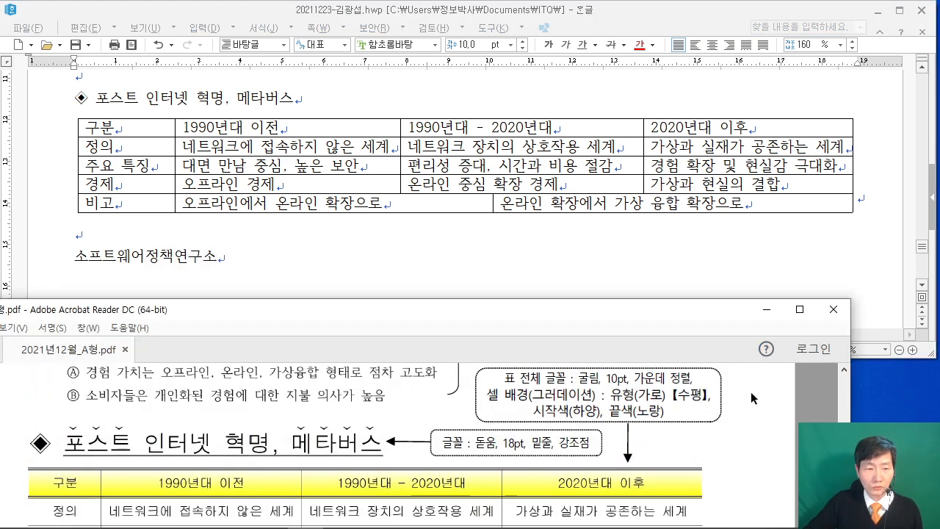
{"action": "scroll", "coordinate": [764, 410], "scroll_direction": "up", "scroll_amount": 10}
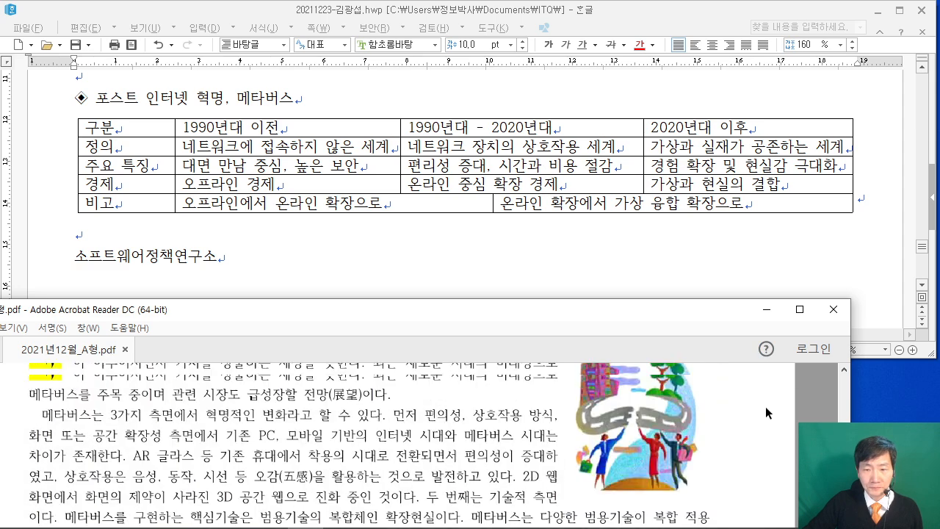
{"action": "scroll", "coordinate": [771, 413], "scroll_direction": "up", "scroll_amount": 2}
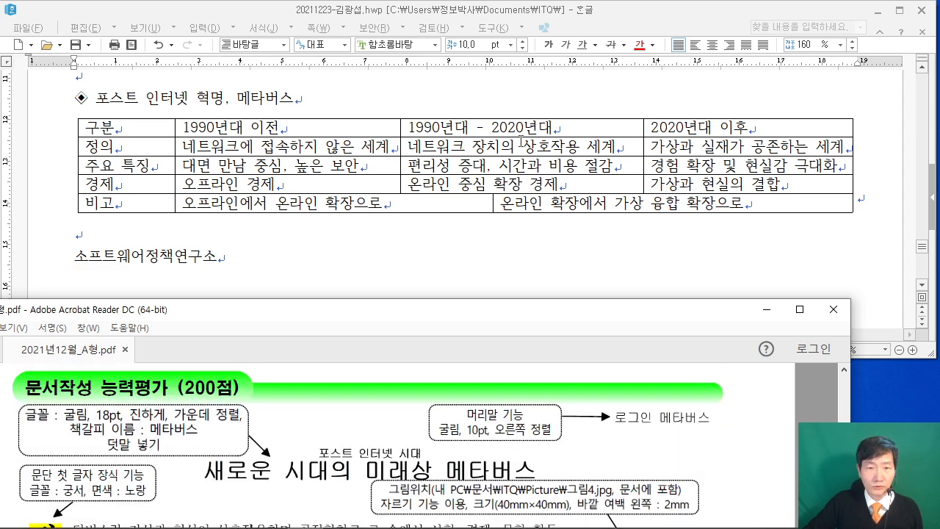
Return to the document's top and review the title 새로운 시대의 미래상 메타버스 and body paragraphs.
{"action": "left_click", "coordinate": [490, 98]}
{"action": "scroll", "coordinate": [475, 121], "scroll_direction": "up", "scroll_amount": 4}
{"action": "scroll", "coordinate": [475, 121], "scroll_direction": "up", "scroll_amount": 6}
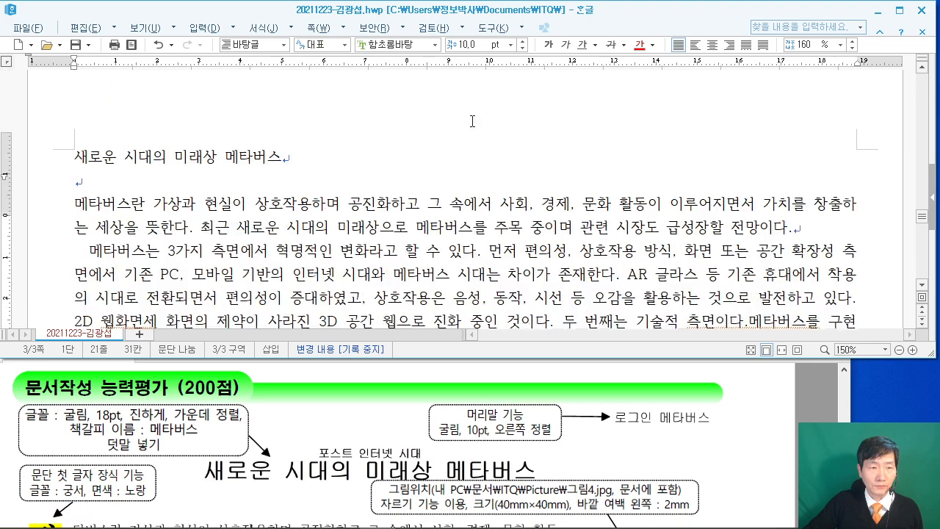
{"action": "scroll", "coordinate": [362, 149], "scroll_direction": "down", "scroll_amount": 12}
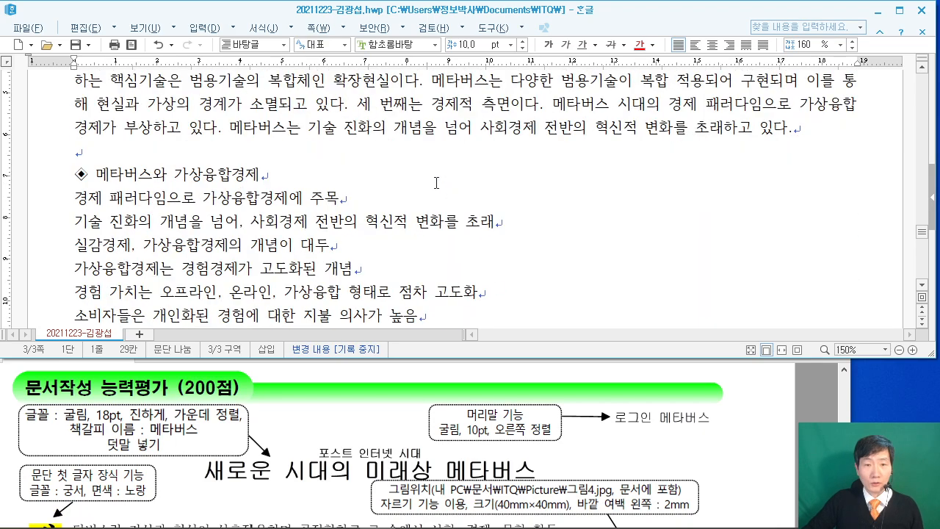
{"action": "scroll", "coordinate": [437, 183], "scroll_direction": "up", "scroll_amount": 10}
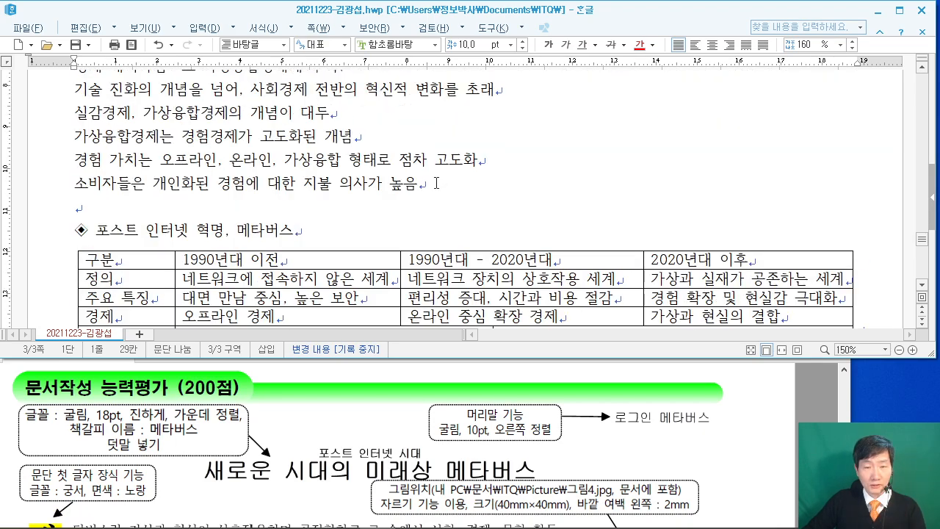
{"action": "scroll", "coordinate": [437, 182], "scroll_direction": "up", "scroll_amount": 3}
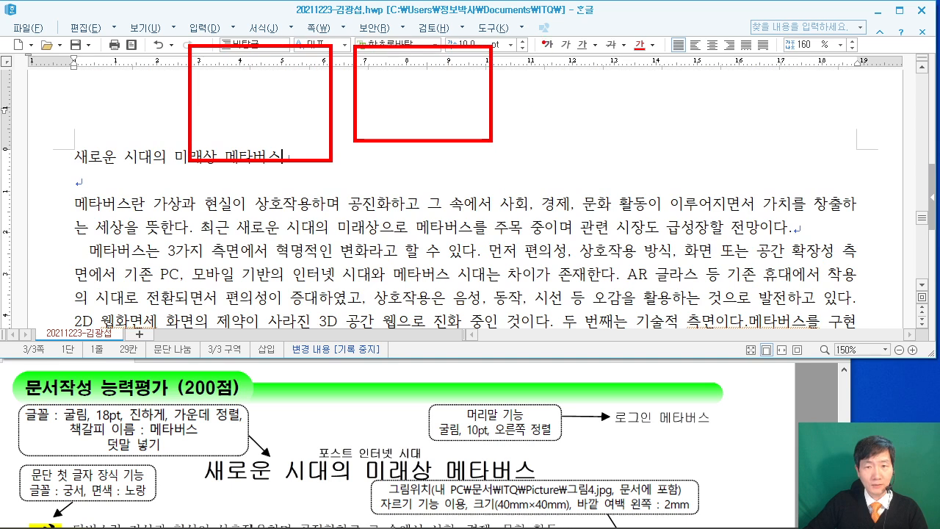
{"action": "left_click_drag", "start_coordinate": [265, 72], "coordinate": [266, 132]}
{"action": "mouse_move", "coordinate": [250, 116]}
{"action": "left_mouse_down"}
{"action": "mouse_move", "coordinate": [293, 96]}
{"action": "mouse_move", "coordinate": [330, 140]}
{"action": "mouse_move", "coordinate": [342, 125]}
{"action": "left_mouse_up"}
{"action": "mouse_move", "coordinate": [409, 83]}
{"action": "left_mouse_down"}
{"action": "mouse_move", "coordinate": [454, 132]}
{"action": "mouse_move", "coordinate": [472, 62]}
{"action": "left_mouse_up"}
{"action": "mouse_move", "coordinate": [154, 141]}
{"action": "left_mouse_down"}
{"action": "mouse_move", "coordinate": [247, 137]}
{"action": "mouse_move", "coordinate": [184, 213]}
{"action": "left_mouse_up"}
{"action": "left_click_drag", "start_coordinate": [579, 75], "coordinate": [582, 129]}
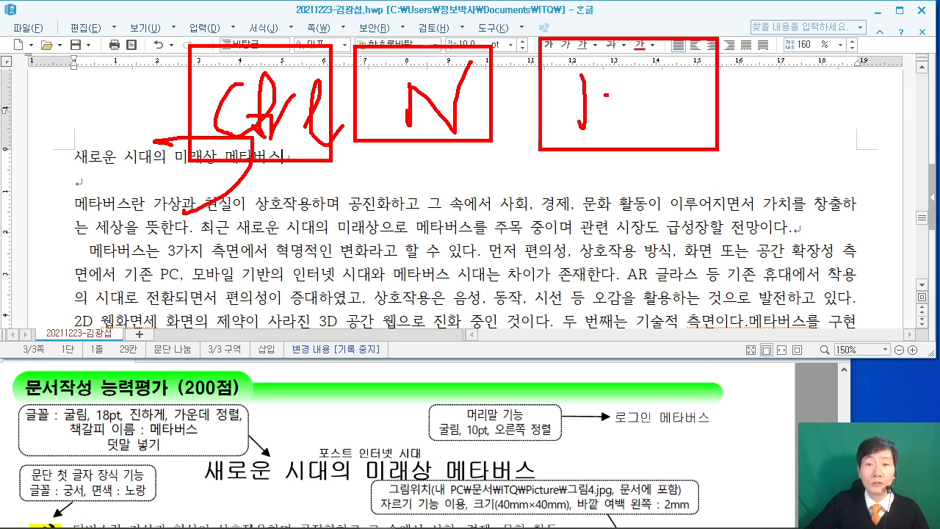
{"action": "left_click_drag", "start_coordinate": [604, 94], "coordinate": [638, 89]}
{"action": "left_click_drag", "start_coordinate": [630, 59], "coordinate": [630, 135]}
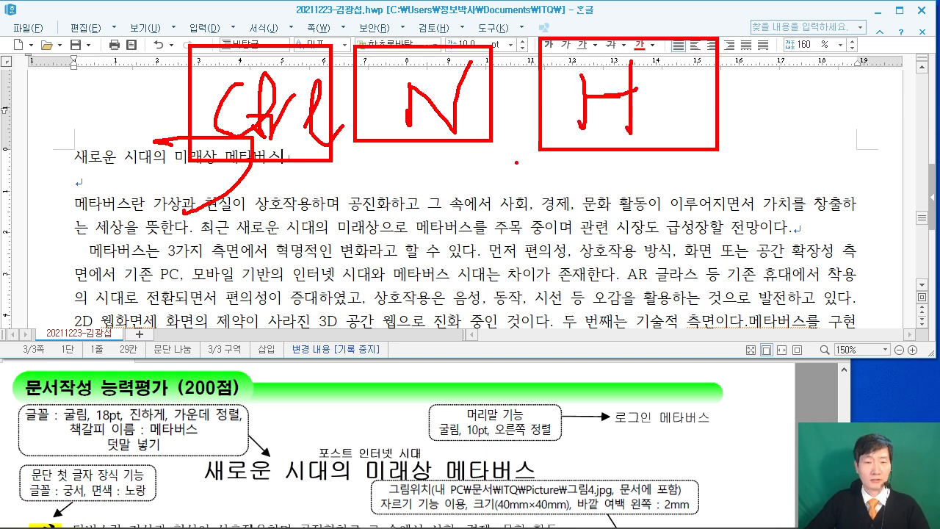
{"action": "key", "text": "Escape"}
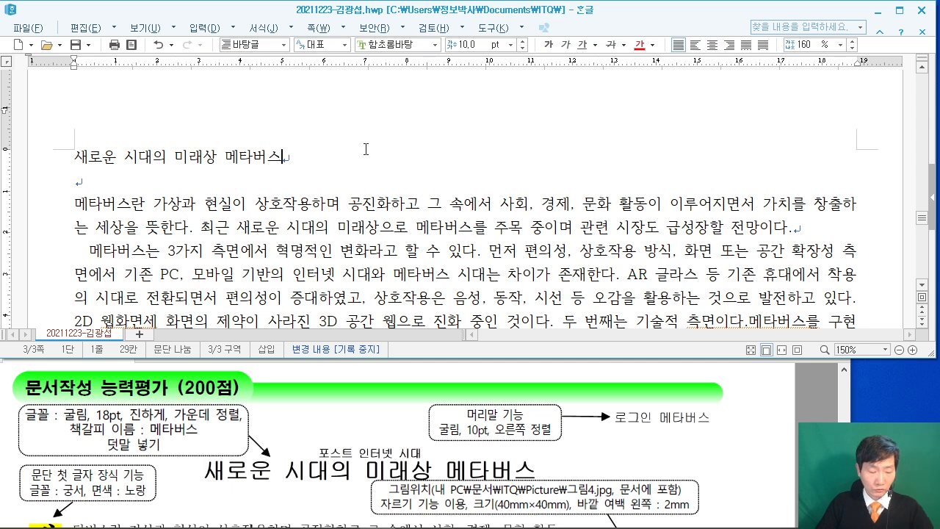
Create a both-pages header reading 로그인 메타버스.
{"action": "key", "text": "ctrl+n"}
{"action": "key", "text": "h"}
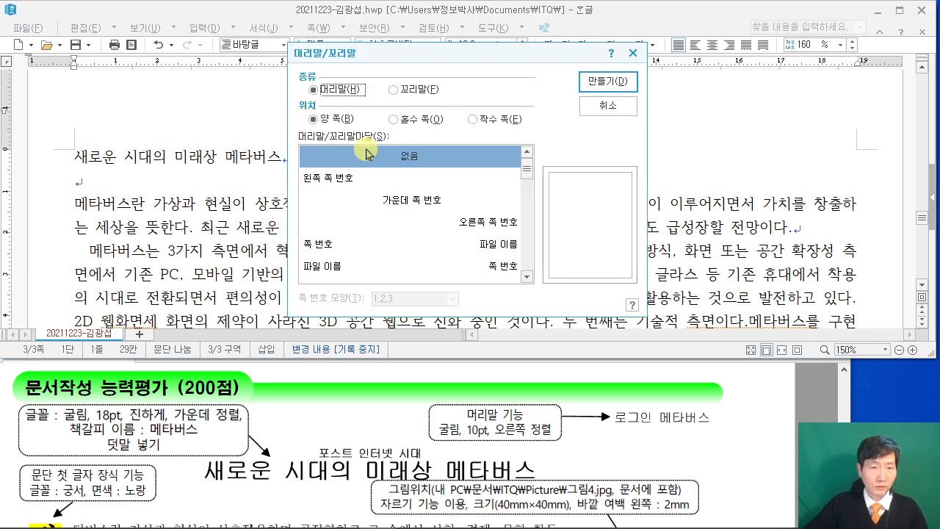
{"action": "left_click", "coordinate": [608, 81]}
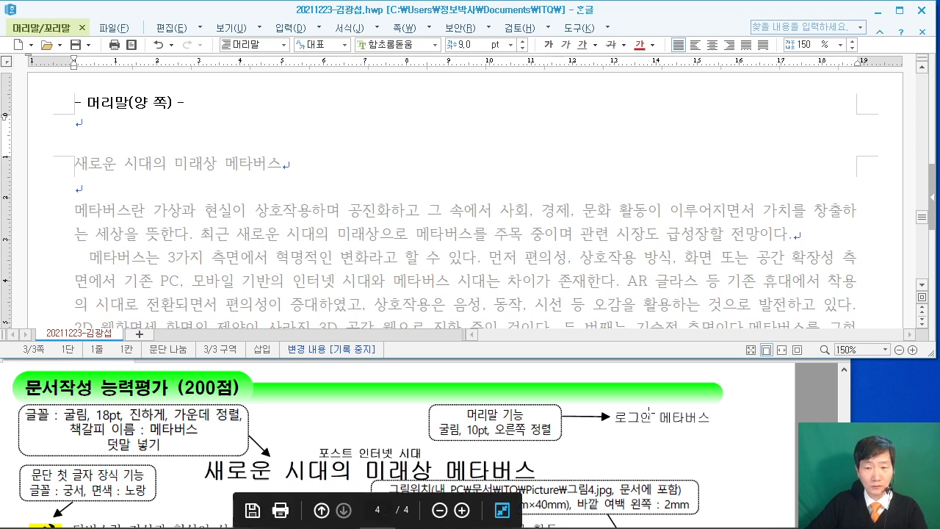
{"action": "type", "text": "로그인 ㅁ"}
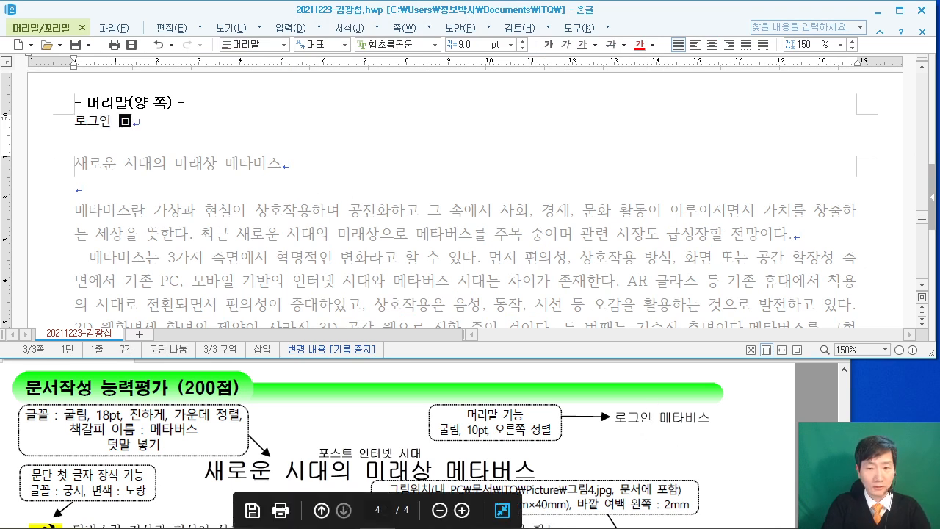
{"action": "type", "text": "메타버스"}
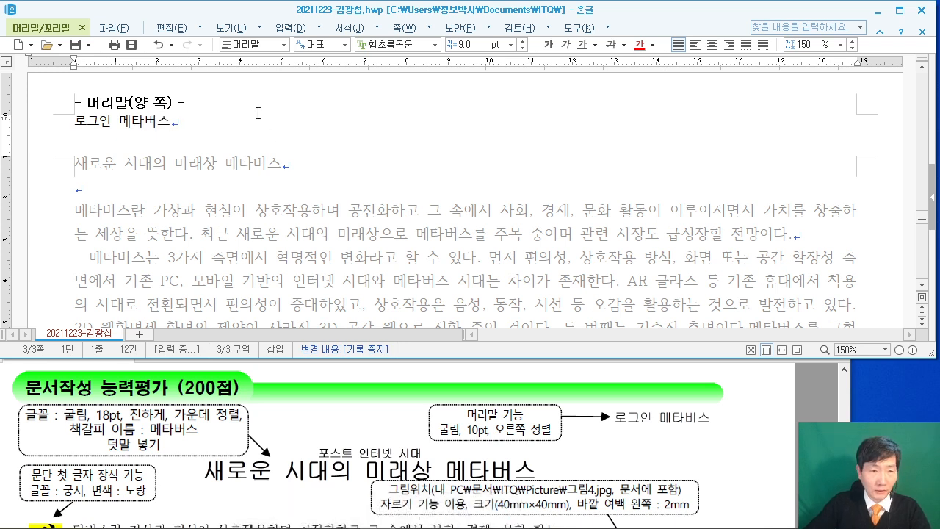
Format the header text as 굴림 10 pt, right-aligned.
{"action": "key", "text": "shift+Home"}
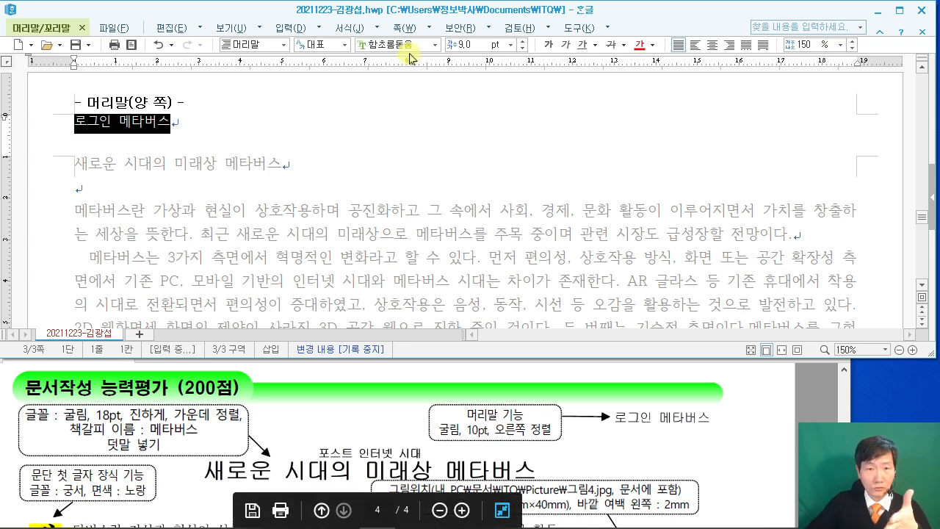
{"action": "type", "text": "굴림"}
{"action": "key", "text": "Return"}
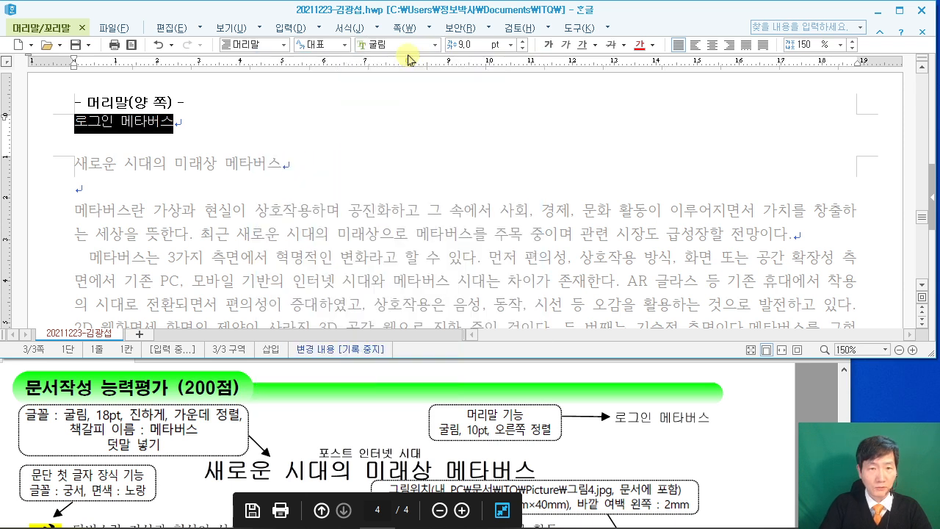
{"action": "left_click", "coordinate": [467, 47]}
{"action": "type", "text": "10"}
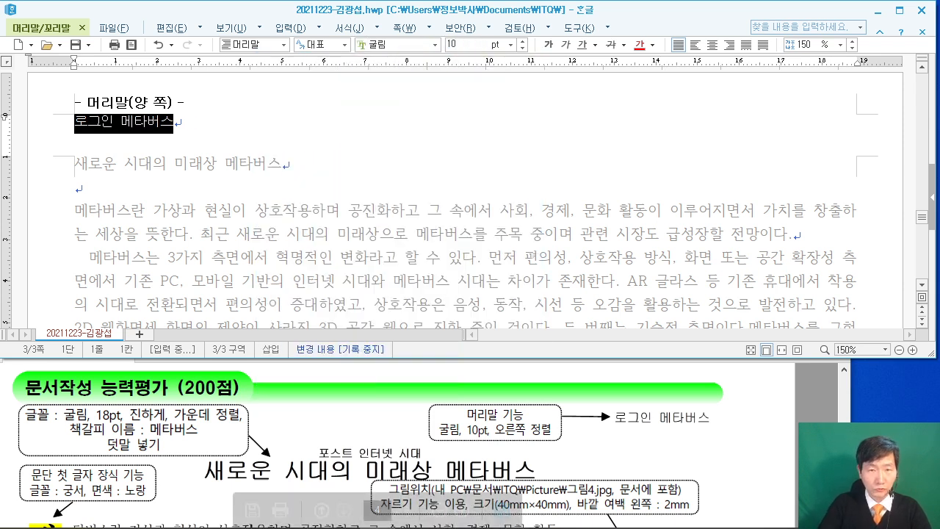
{"action": "key", "text": "Return"}
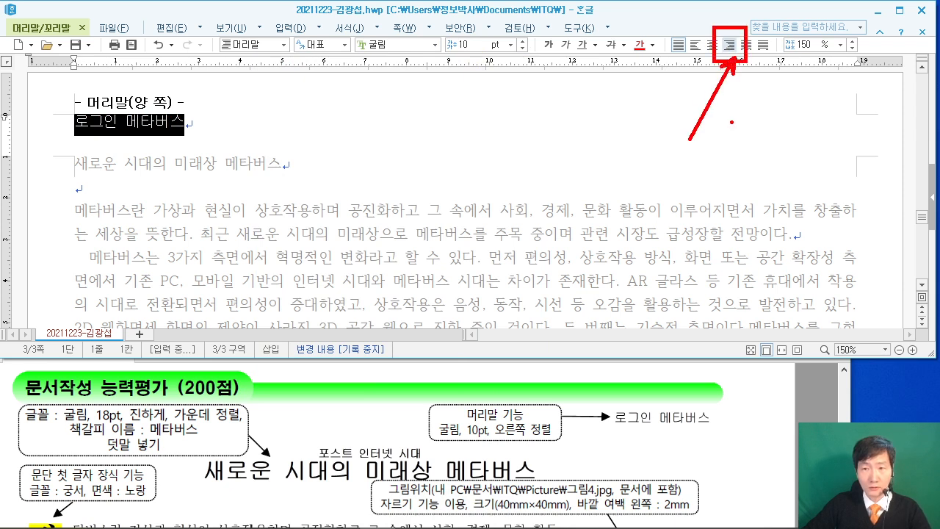
{"action": "left_click", "coordinate": [729, 45]}
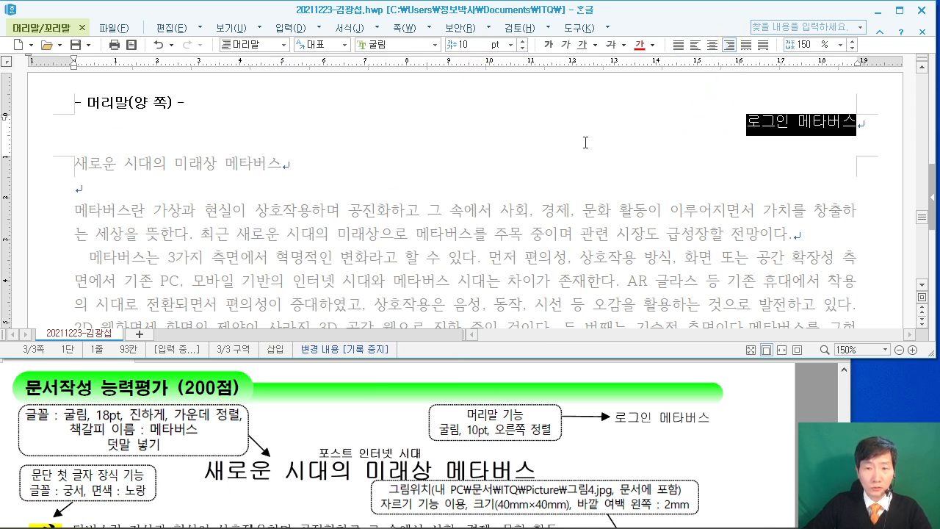
{"action": "left_click", "coordinate": [43, 28]}
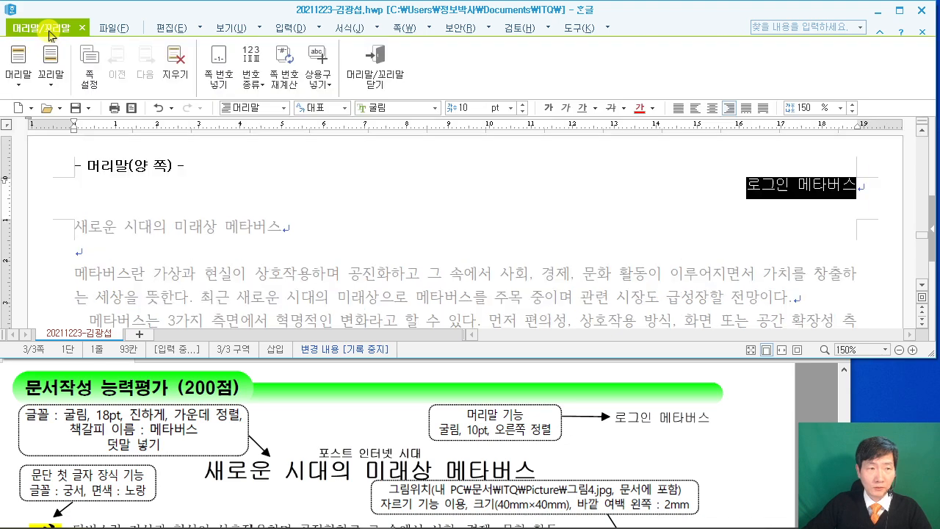
Close header editing and format the title 새로운 시대의 미래상 메타버스 as 굴림 18 pt, centred.
{"action": "left_click", "coordinate": [367, 77]}
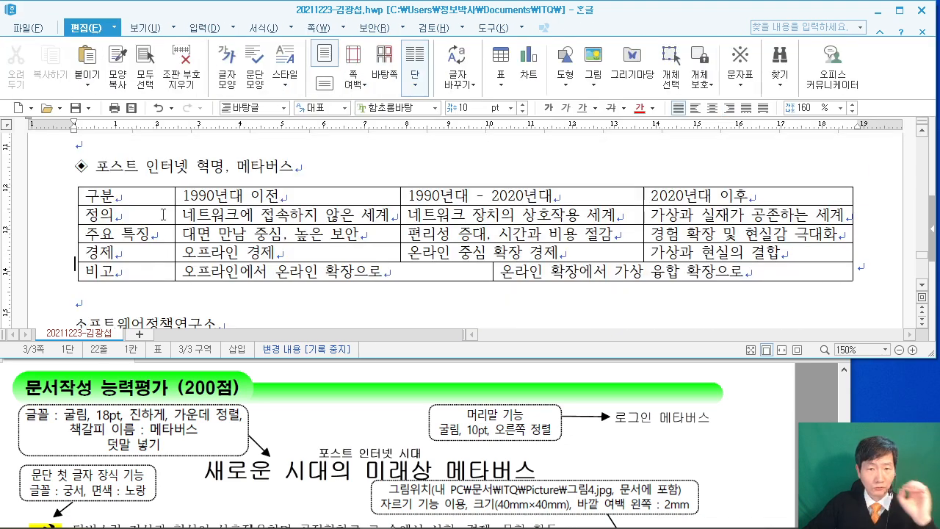
{"action": "scroll", "coordinate": [303, 208], "scroll_direction": "up", "scroll_amount": 10}
{"action": "left_click_drag", "start_coordinate": [74, 233], "coordinate": [282, 229]}
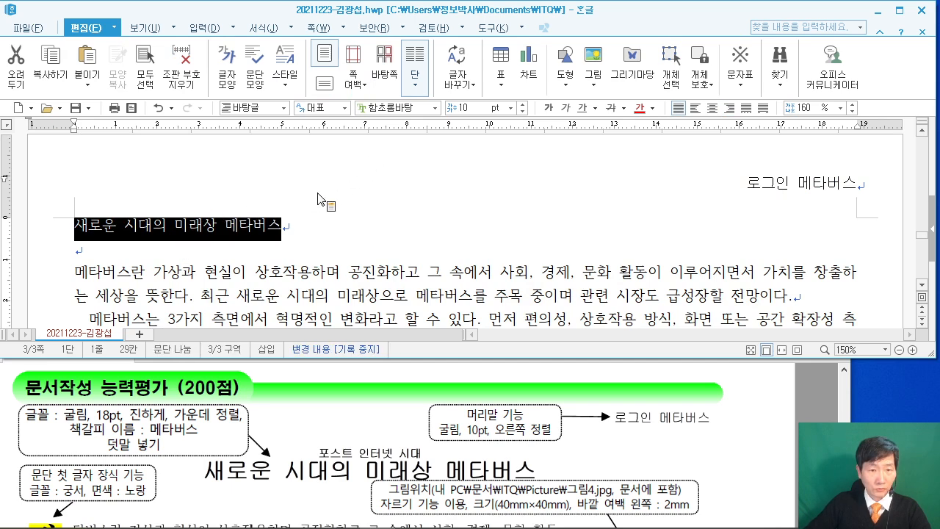
{"action": "left_click", "coordinate": [395, 110]}
{"action": "type", "text": "굴림"}
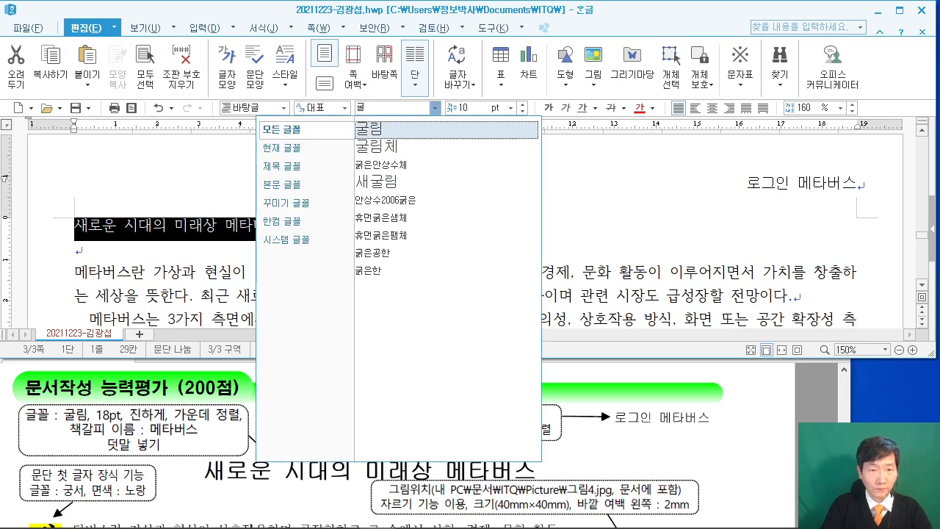
{"action": "key", "text": "Return"}
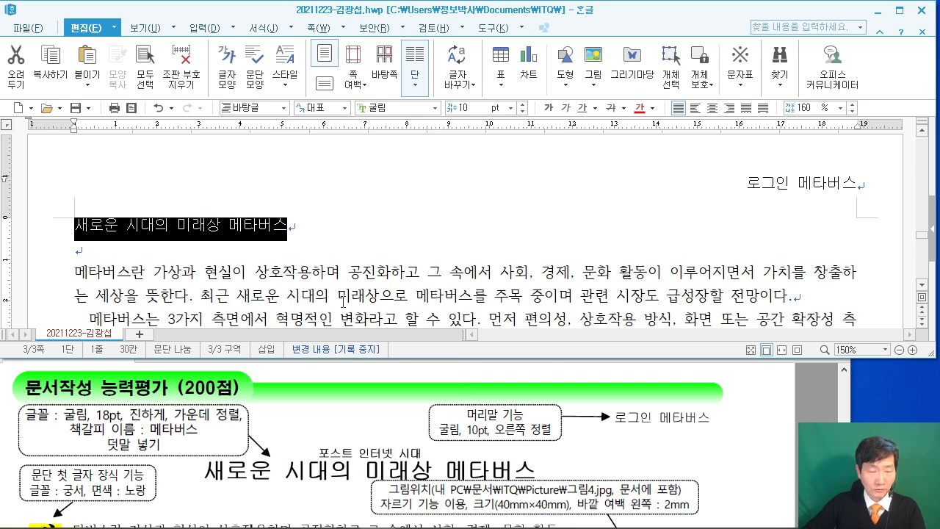
{"action": "left_click", "coordinate": [459, 107]}
{"action": "type", "text": "1"}
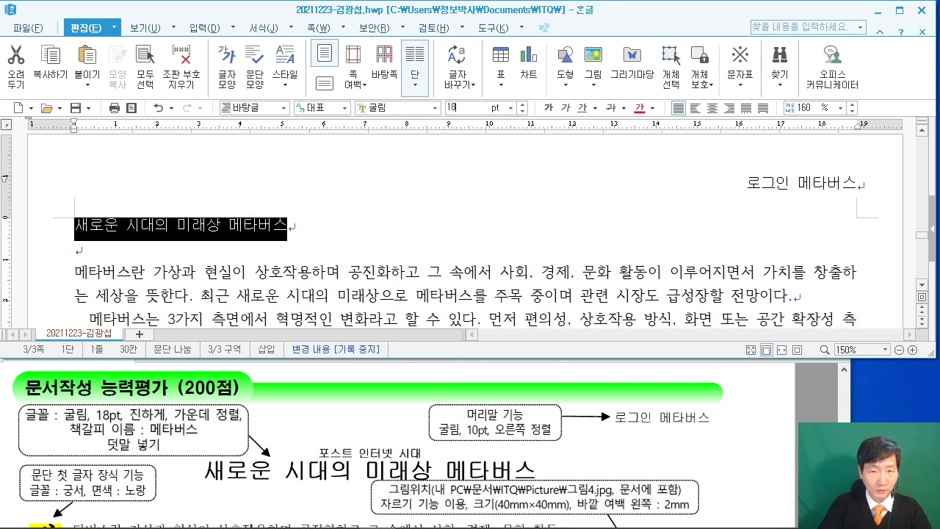
{"action": "key", "text": "Return"}
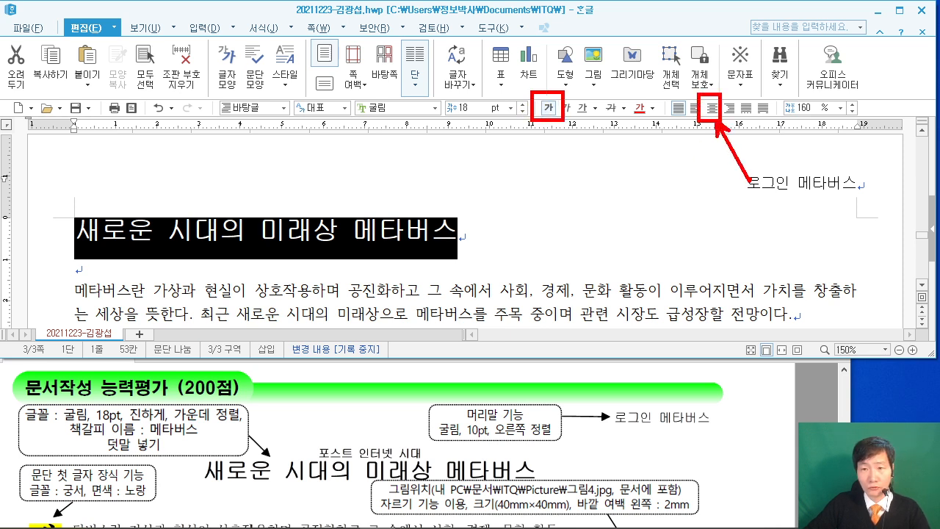
{"action": "left_click", "coordinate": [711, 108]}
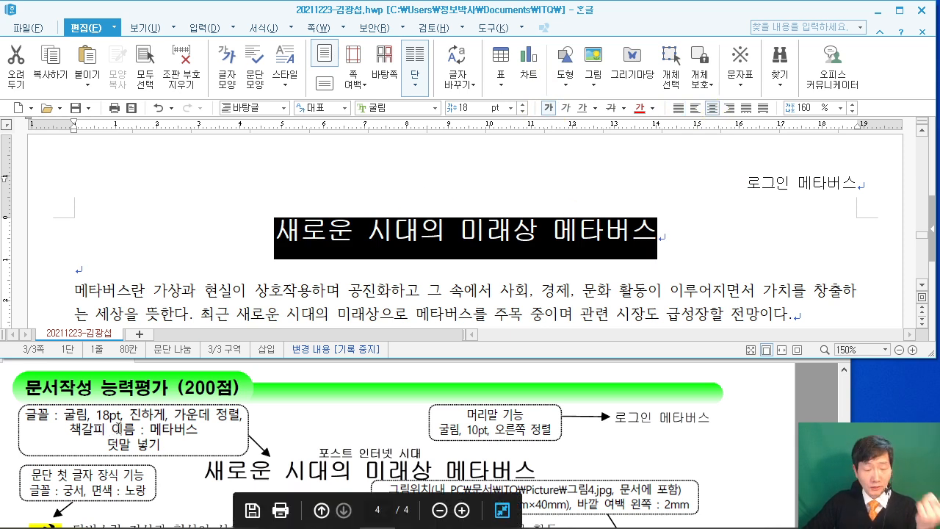
{"action": "left_click_drag", "start_coordinate": [53, 441], "coordinate": [87, 452]}
{"action": "left_click_drag", "start_coordinate": [210, 419], "coordinate": [204, 442]}
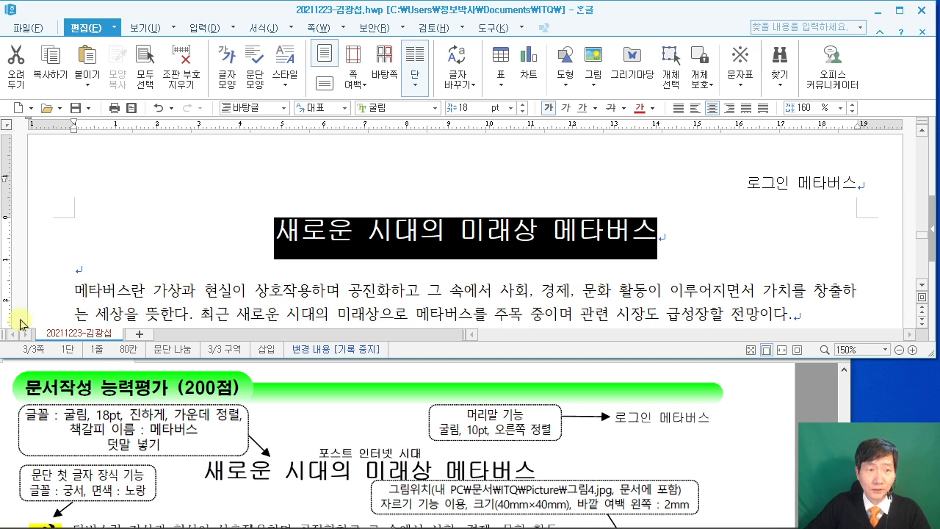
Add the ruby text 포스트 인터넷 시대 above the title using 덧말 넣기 with position 위.
{"action": "left_click", "coordinate": [229, 31]}
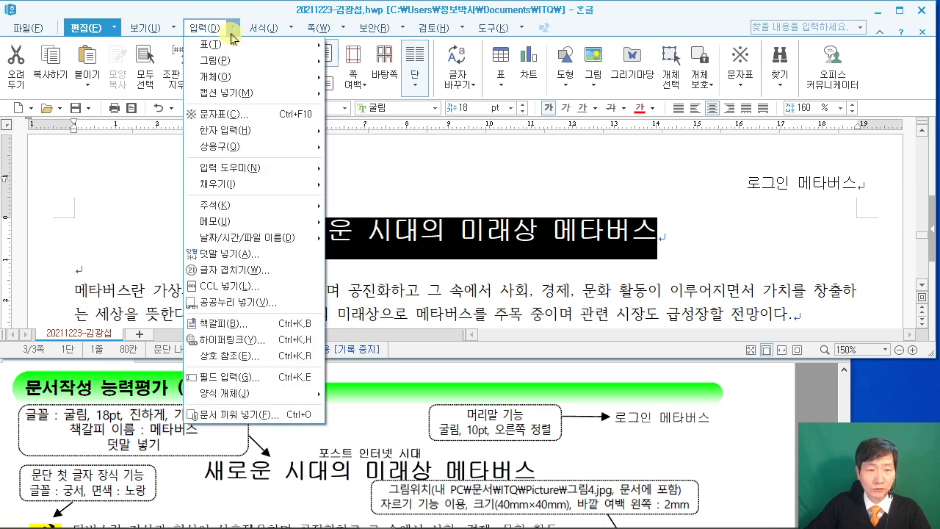
{"action": "left_click", "coordinate": [232, 254]}
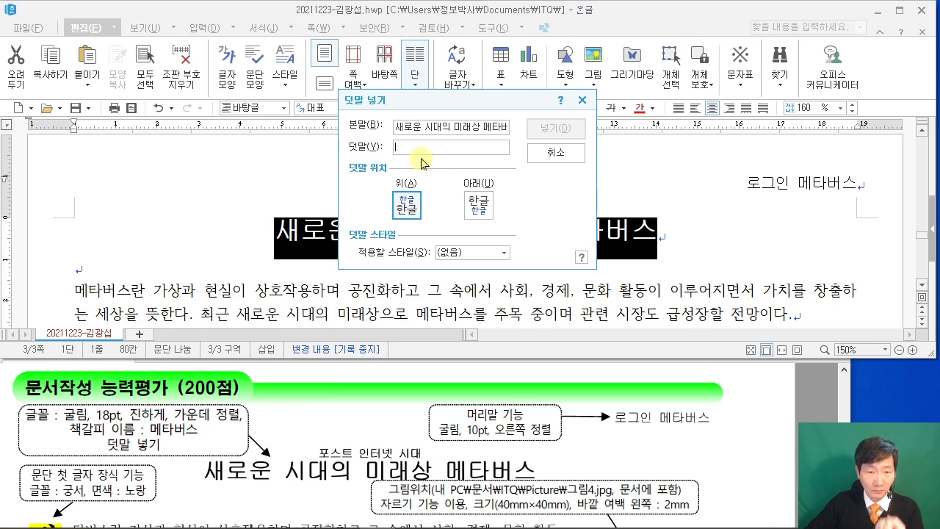
{"action": "left_click_drag", "start_coordinate": [304, 434], "coordinate": [444, 463]}
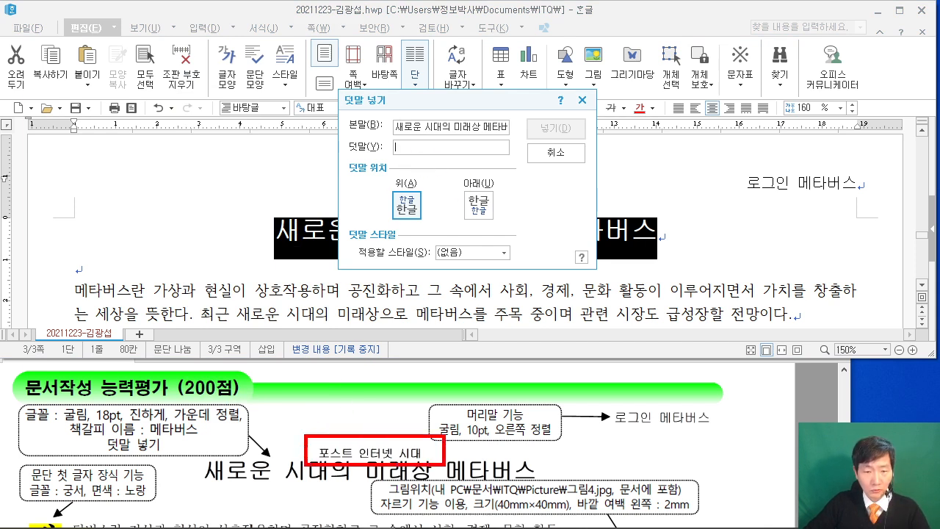
{"action": "left_click_drag", "start_coordinate": [407, 144], "coordinate": [408, 429]}
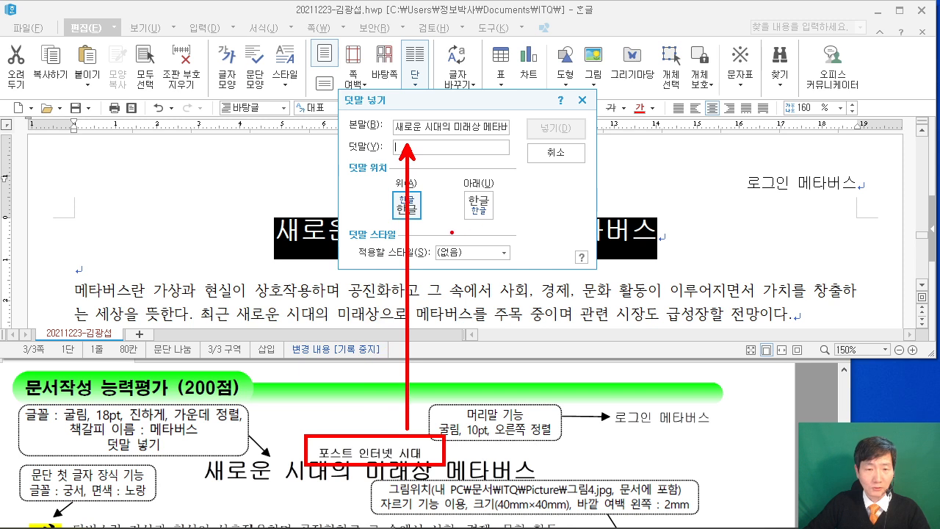
{"action": "key", "text": "Escape"}
{"action": "type", "text": "포스트 인터넷 시대"}
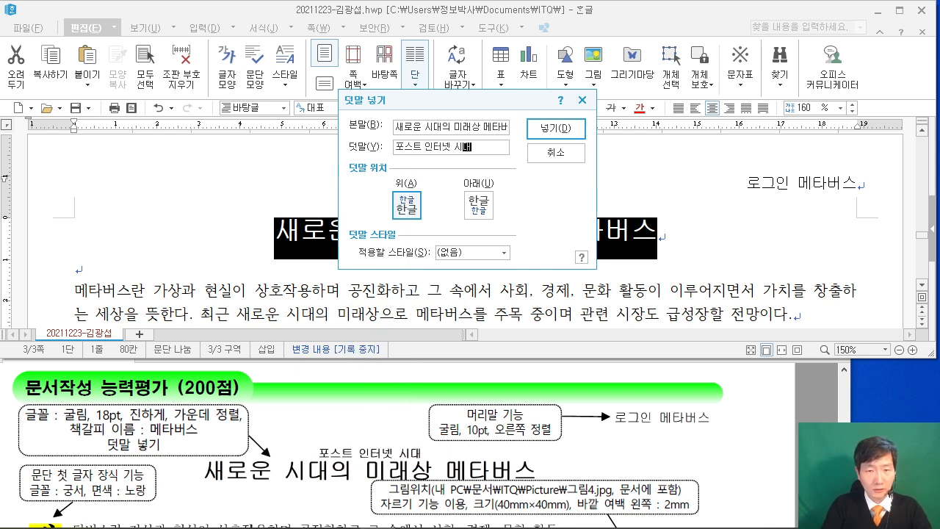
{"action": "left_click", "coordinate": [556, 130]}
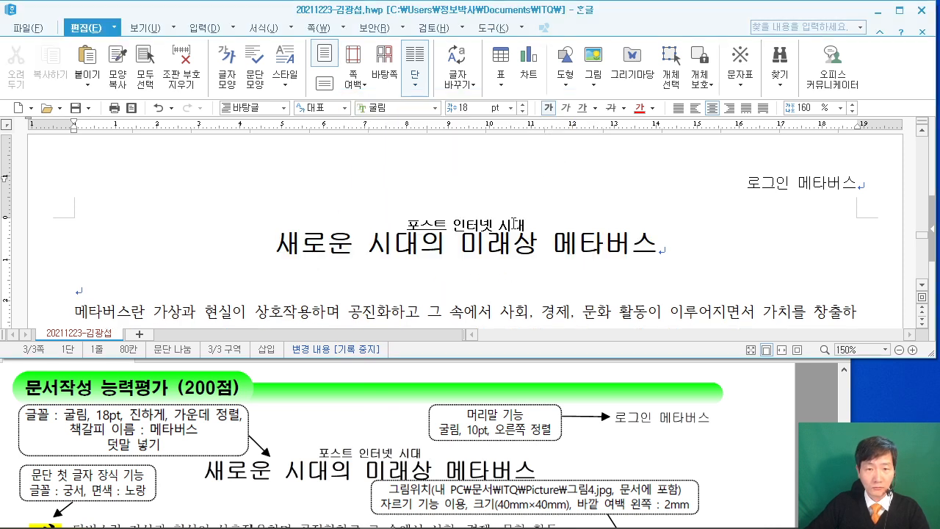
{"action": "left_click", "coordinate": [282, 248]}
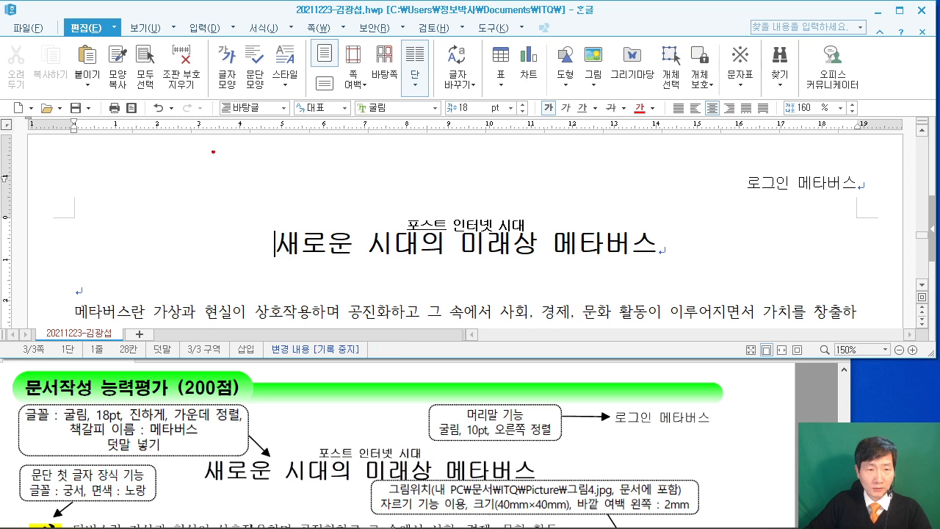
Highlight parts of the title area on screen, then clear the marks.
{"action": "left_click_drag", "start_coordinate": [60, 440], "coordinate": [110, 439]}
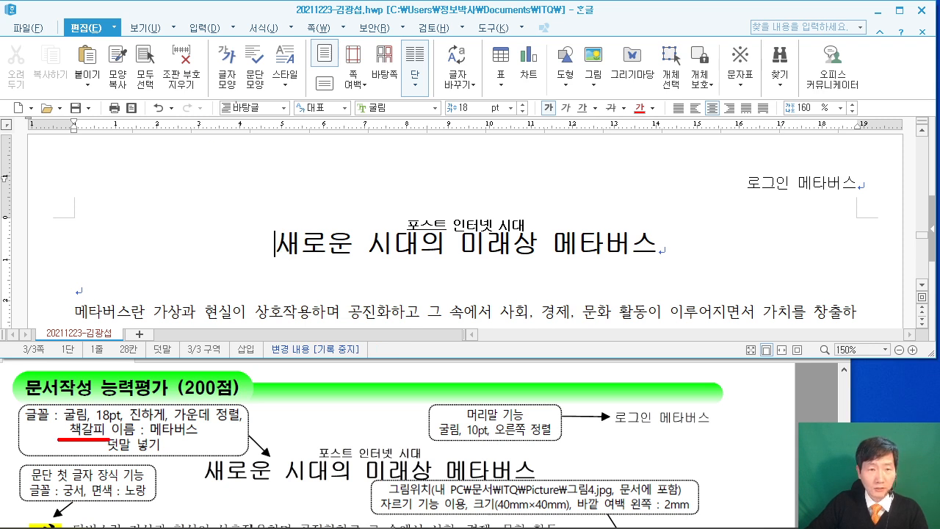
{"action": "left_click_drag", "start_coordinate": [197, 88], "coordinate": [298, 177]}
{"action": "mouse_move", "coordinate": [337, 83]}
{"action": "left_mouse_down"}
{"action": "mouse_move", "coordinate": [357, 130]}
{"action": "mouse_move", "coordinate": [473, 179]}
{"action": "left_mouse_up"}
{"action": "left_click_drag", "start_coordinate": [511, 67], "coordinate": [678, 170]}
{"action": "left_click_drag", "start_coordinate": [214, 122], "coordinate": [219, 167]}
{"action": "mouse_move", "coordinate": [249, 103]}
{"action": "left_mouse_down"}
{"action": "mouse_move", "coordinate": [245, 166]}
{"action": "mouse_move", "coordinate": [269, 174]}
{"action": "left_mouse_up"}
{"action": "left_click_drag", "start_coordinate": [263, 136], "coordinate": [257, 171]}
{"action": "mouse_move", "coordinate": [291, 107]}
{"action": "left_mouse_down"}
{"action": "mouse_move", "coordinate": [291, 163]}
{"action": "mouse_move", "coordinate": [309, 160]}
{"action": "left_mouse_up"}
{"action": "left_click_drag", "start_coordinate": [381, 104], "coordinate": [381, 165]}
{"action": "left_click_drag", "start_coordinate": [410, 105], "coordinate": [424, 159]}
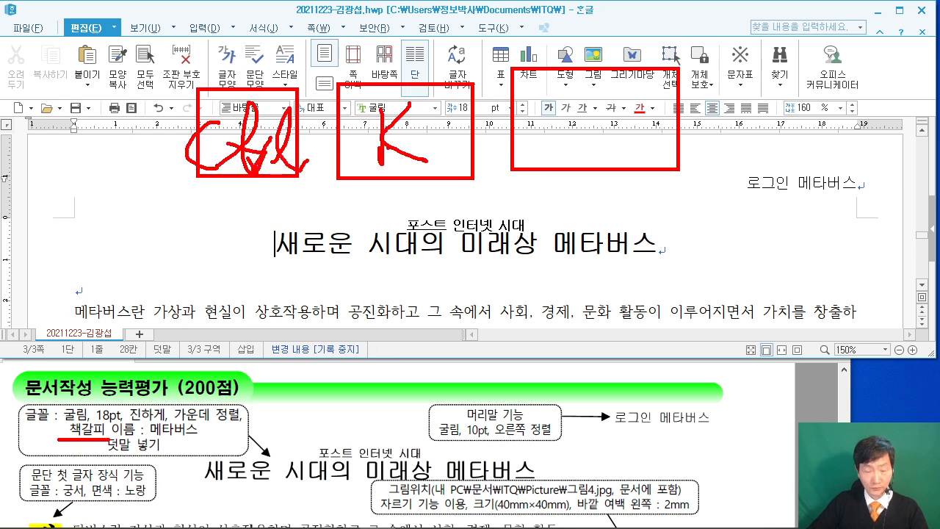
{"action": "left_click_drag", "start_coordinate": [564, 100], "coordinate": [565, 154]}
{"action": "left_click_drag", "start_coordinate": [567, 94], "coordinate": [564, 150]}
{"action": "left_click_drag", "start_coordinate": [133, 172], "coordinate": [185, 240]}
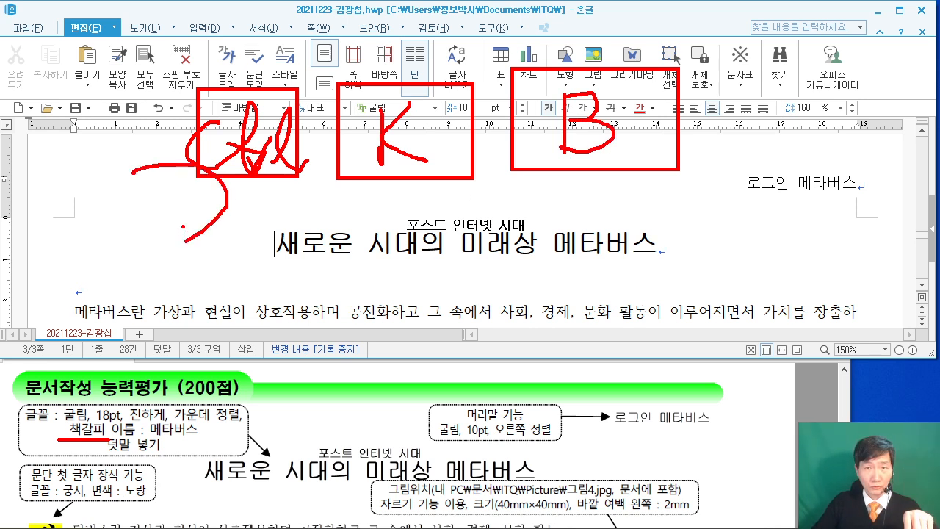
{"action": "key", "text": "Escape"}
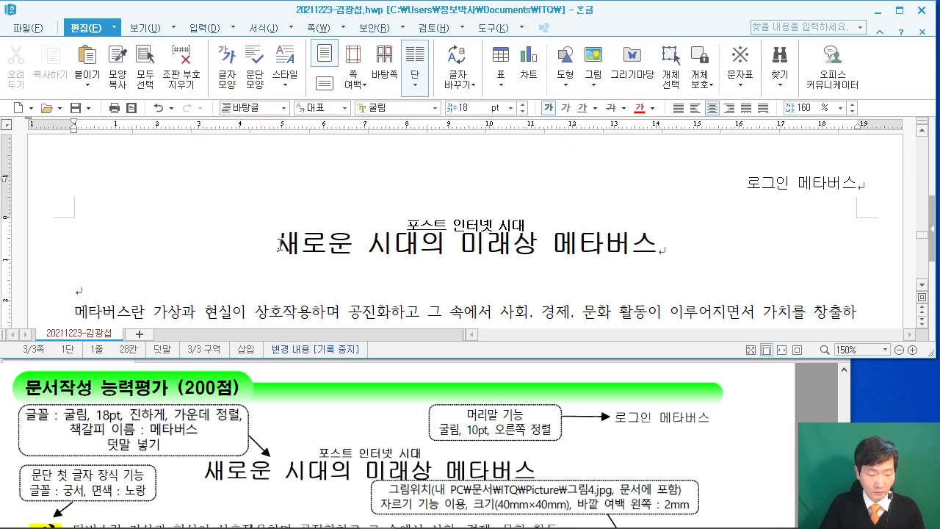
Insert a bookmark named 메타버스 at the title and confirm it appears in the list.
{"action": "key", "text": "ctrl+k"}
{"action": "key", "text": "b"}
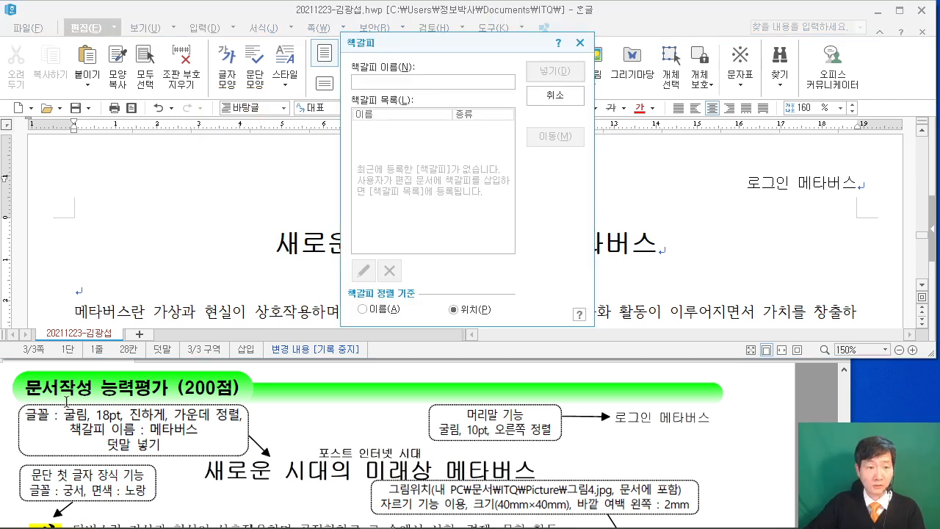
{"action": "type", "text": "메"}
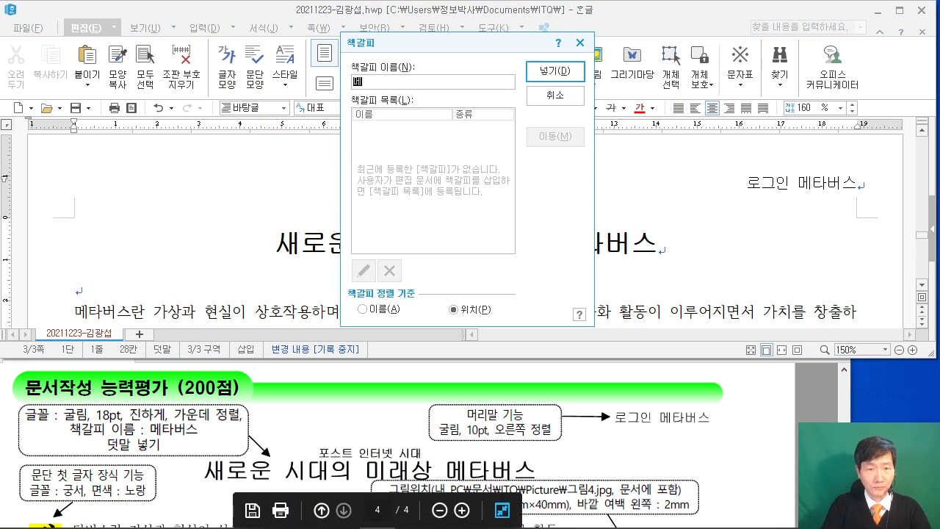
{"action": "type", "text": "타버스"}
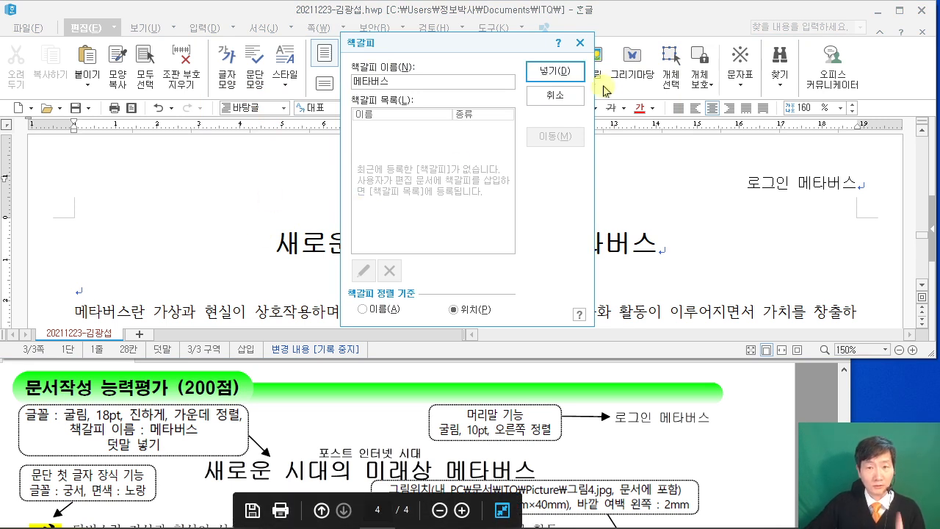
{"action": "left_click", "coordinate": [556, 71]}
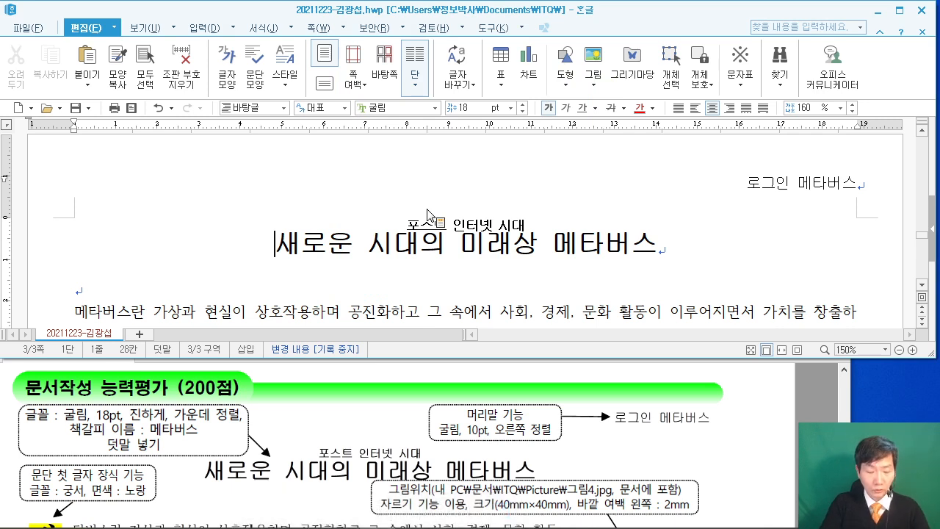
{"action": "key", "text": "ctrl+k"}
{"action": "key", "text": "b"}
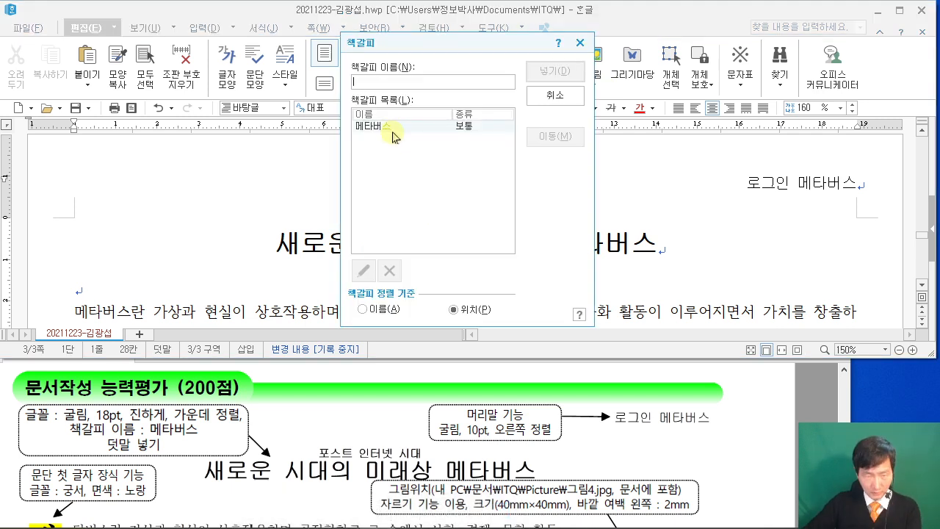
{"action": "left_click", "coordinate": [580, 43]}
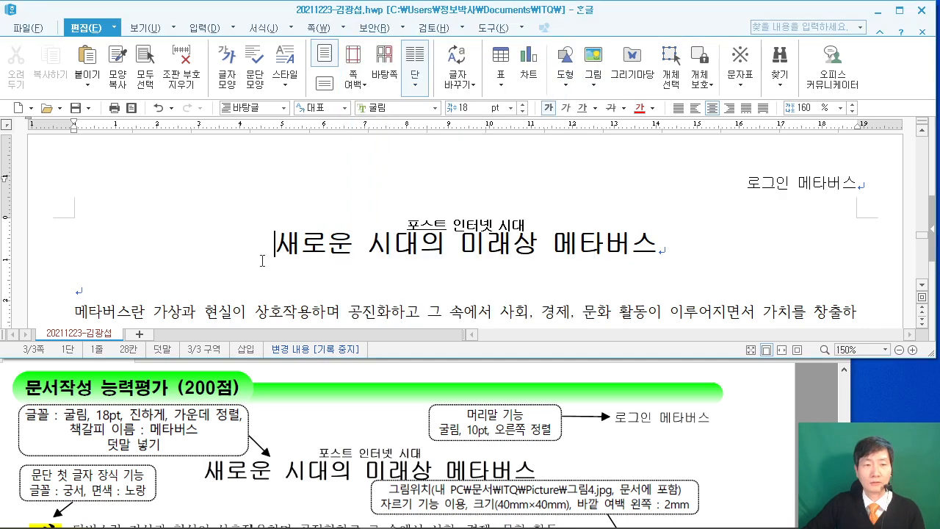
Place the caret at the body's start and bring the reference answer sheet PDF forward.
{"action": "scroll", "coordinate": [246, 265], "scroll_direction": "down", "scroll_amount": 2}
{"action": "left_click", "coordinate": [75, 247]}
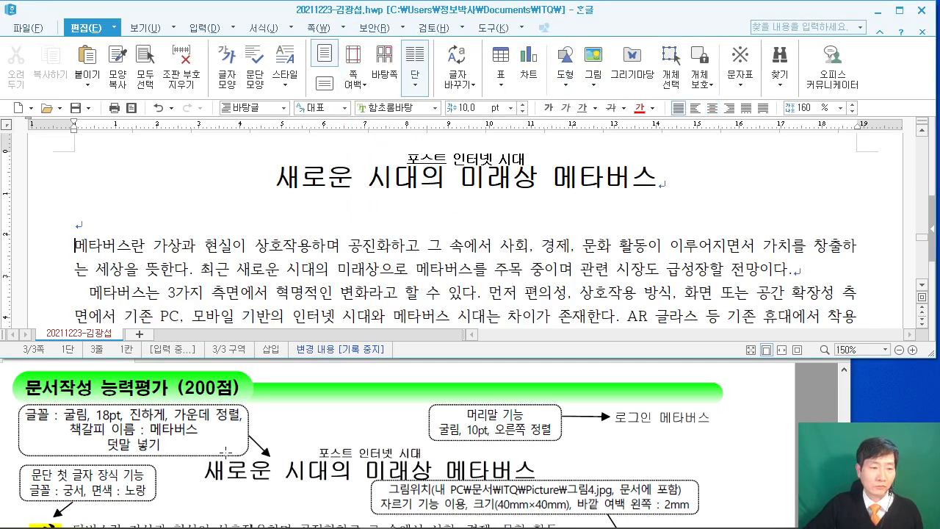
{"action": "left_click", "coordinate": [303, 423]}
{"action": "scroll", "coordinate": [304, 423], "scroll_direction": "down", "scroll_amount": 3}
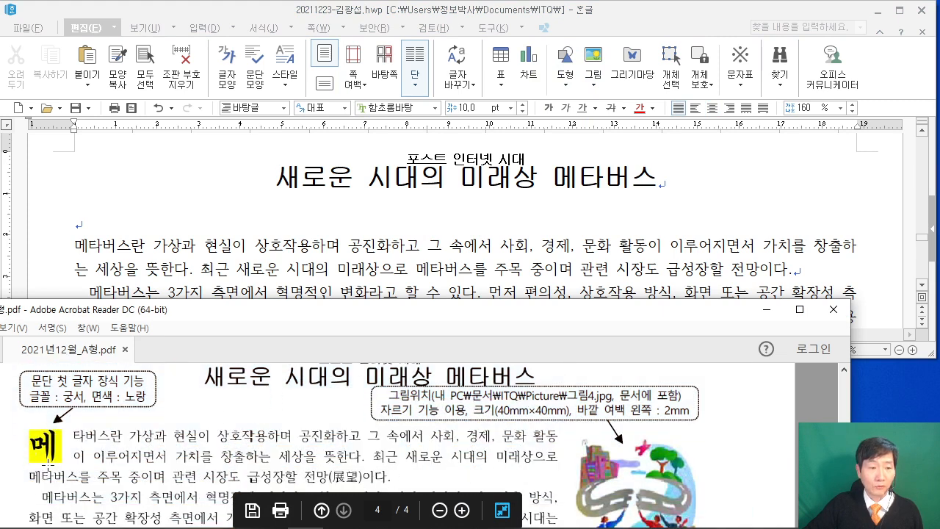
{"action": "scroll", "coordinate": [120, 426], "scroll_direction": "down", "scroll_amount": 1}
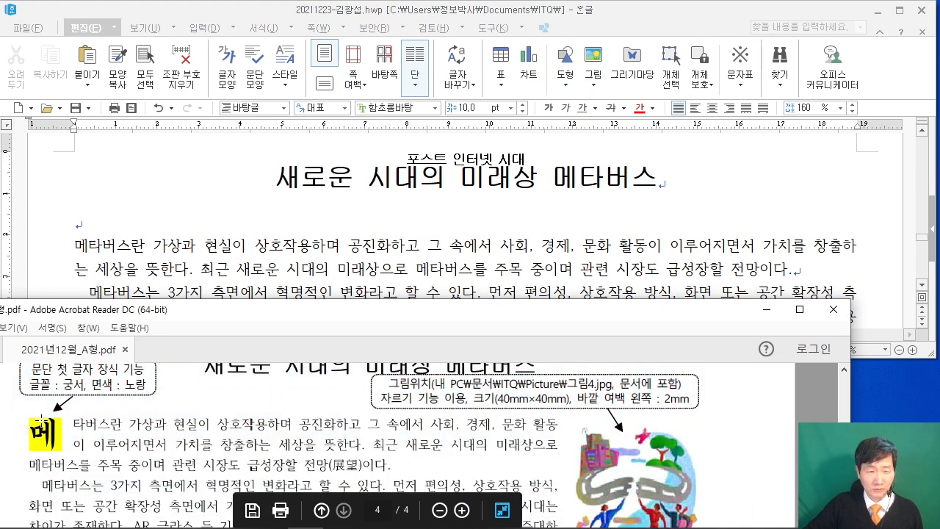
Give the paragraph's first letter 메 a drop-cap shape in the 궁서 font.
{"action": "left_click", "coordinate": [78, 247]}
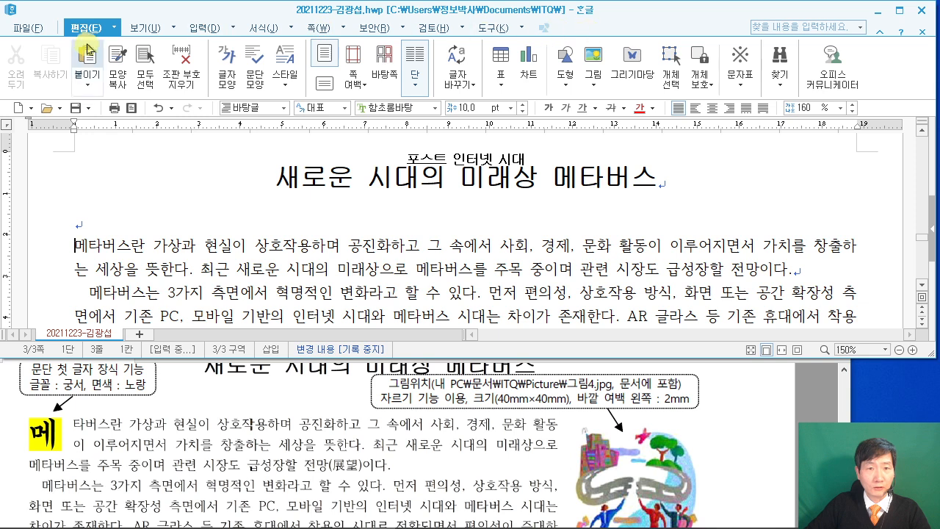
{"action": "left_click", "coordinate": [291, 28]}
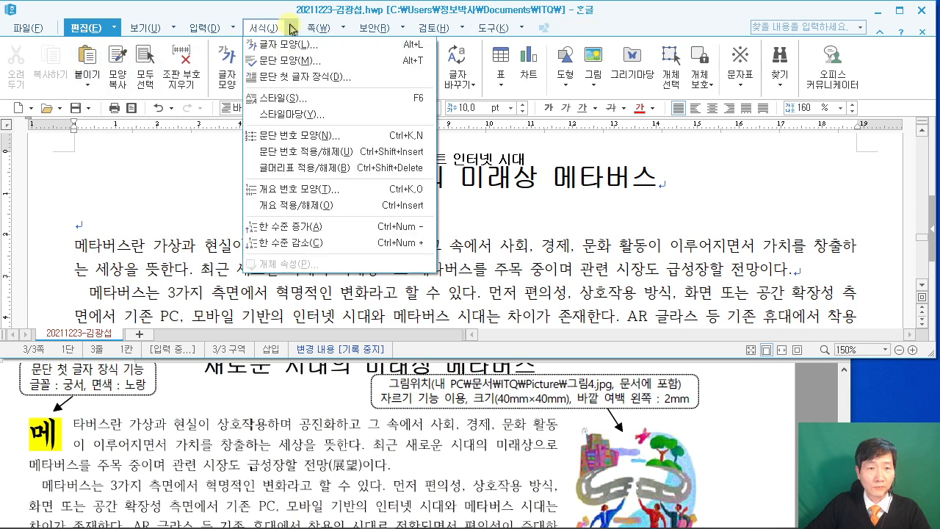
{"action": "left_click", "coordinate": [306, 77]}
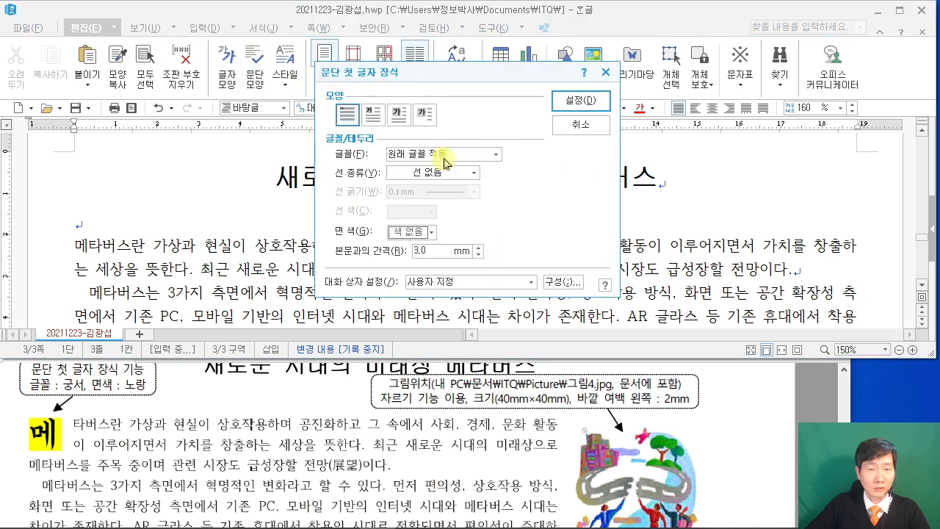
{"action": "key", "text": "ctrl+2"}
{"action": "mouse_move", "coordinate": [360, 101]}
{"action": "left_mouse_down"}
{"action": "mouse_move", "coordinate": [388, 135]}
{"action": "mouse_move", "coordinate": [415, 24]}
{"action": "left_mouse_up"}
{"action": "key", "text": "Escape"}
{"action": "left_click", "coordinate": [373, 114]}
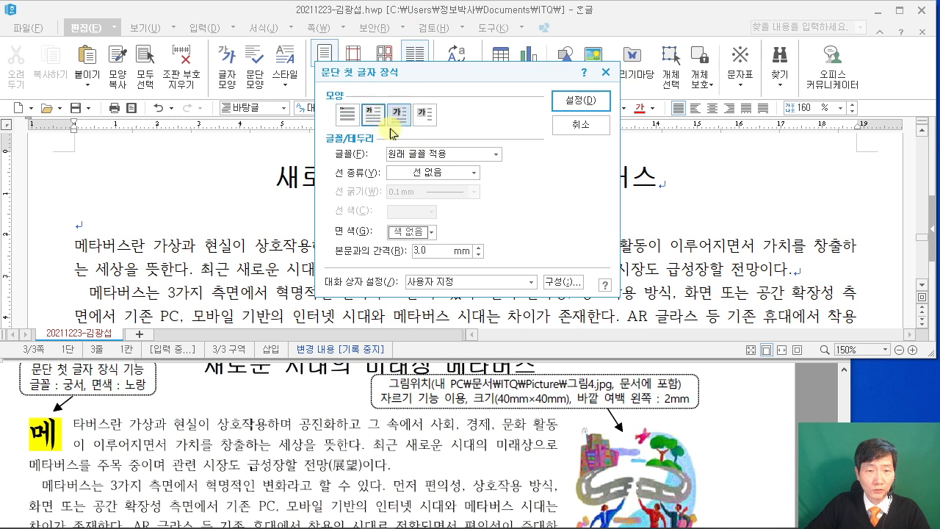
{"action": "left_click", "coordinate": [414, 156]}
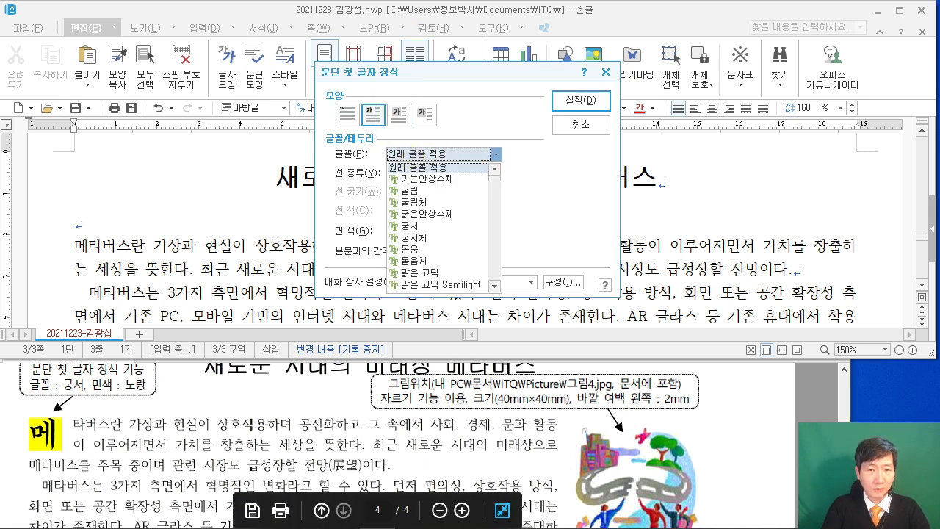
{"action": "key", "text": "Down"}
{"action": "key", "text": "Down"}
{"action": "key", "text": "Down"}
{"action": "key", "text": "Down"}
{"action": "key", "text": "Down"}
{"action": "key", "text": "Return"}
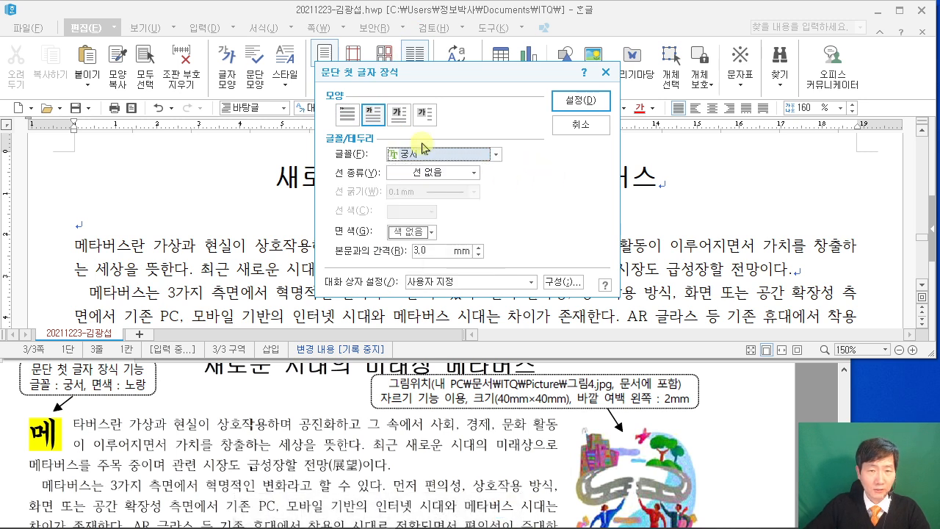
Fill the drop cap yellow from the 오피스 palette and apply the settings.
{"action": "left_click", "coordinate": [432, 234]}
{"action": "left_click", "coordinate": [514, 272]}
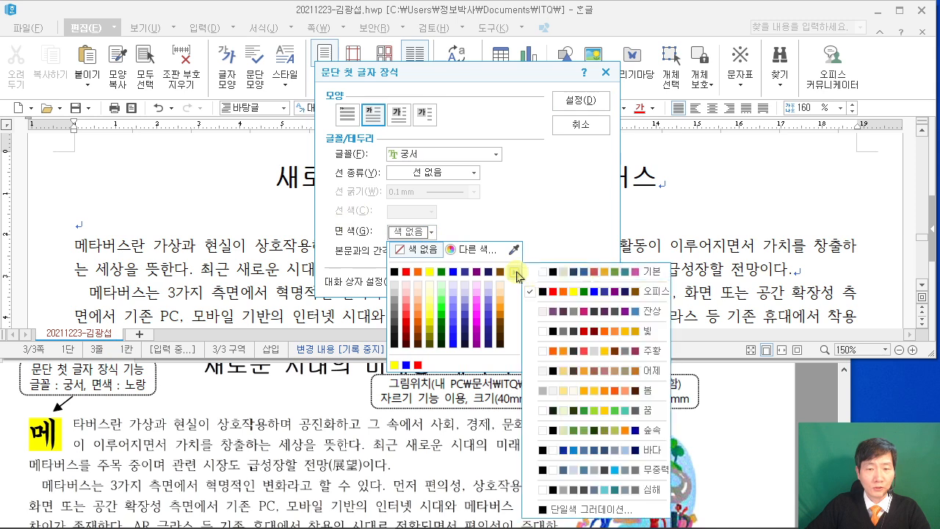
{"action": "left_click", "coordinate": [551, 273]}
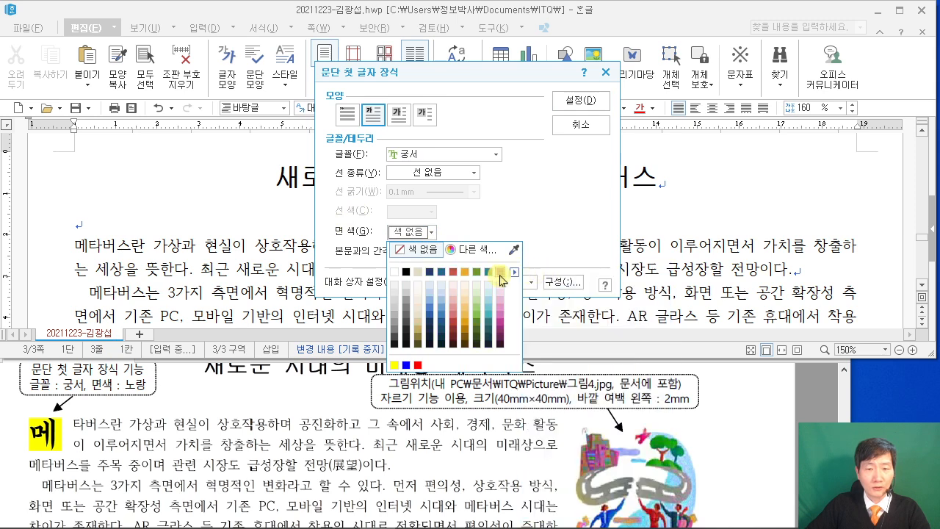
{"action": "left_click", "coordinate": [553, 232]}
{"action": "left_click", "coordinate": [426, 236]}
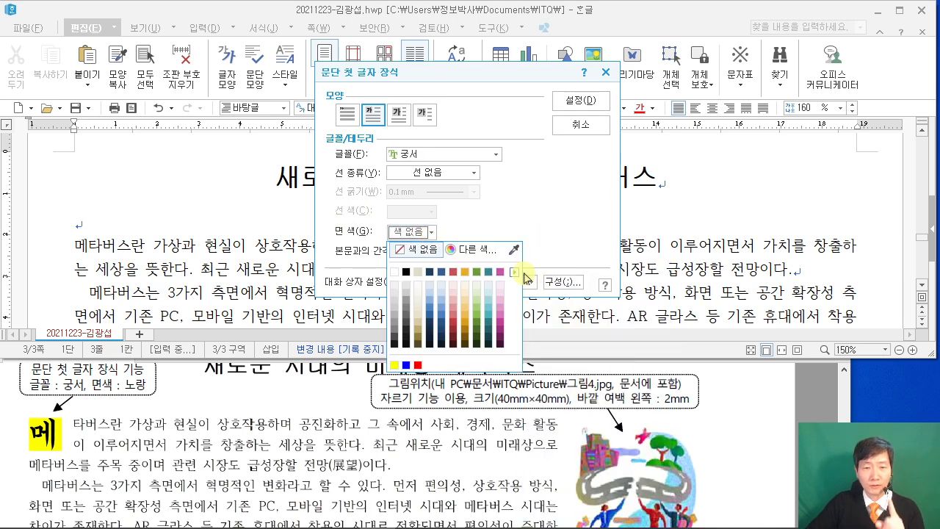
{"action": "left_click", "coordinate": [516, 274]}
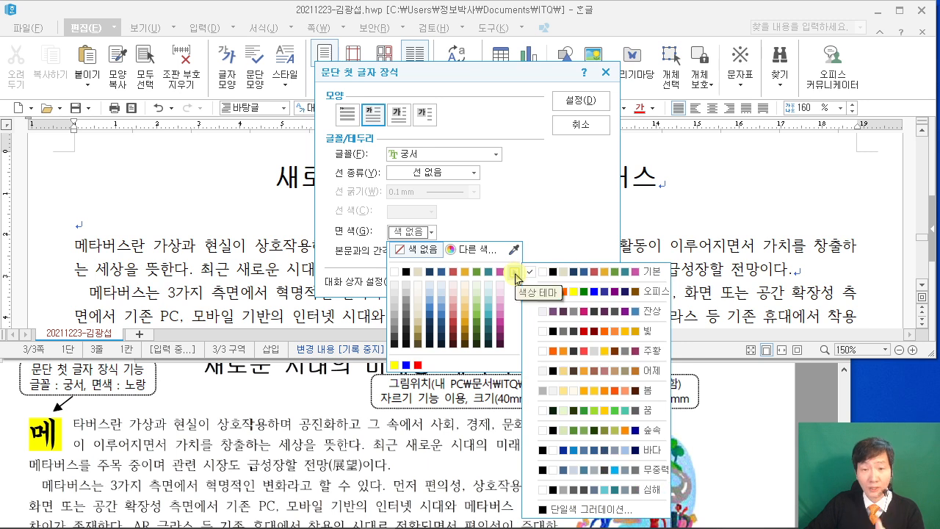
{"action": "left_click", "coordinate": [595, 292]}
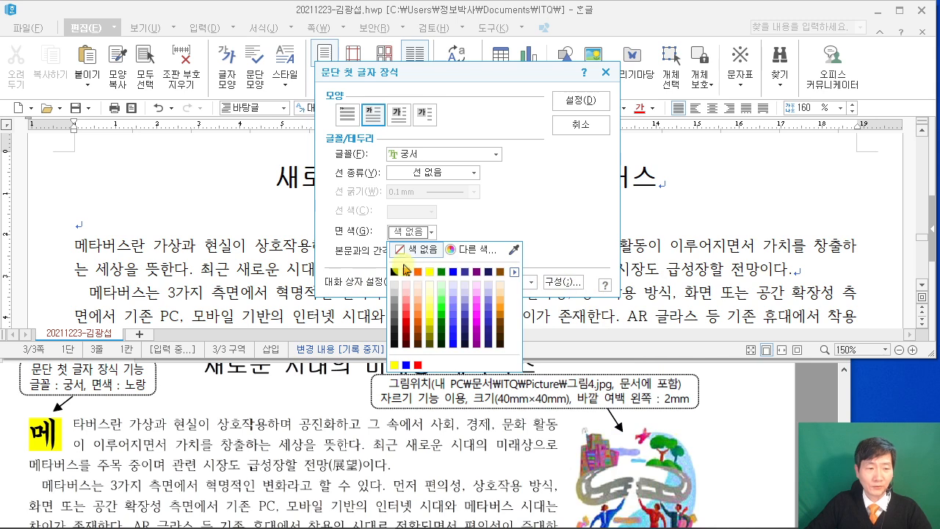
{"action": "left_click", "coordinate": [422, 272]}
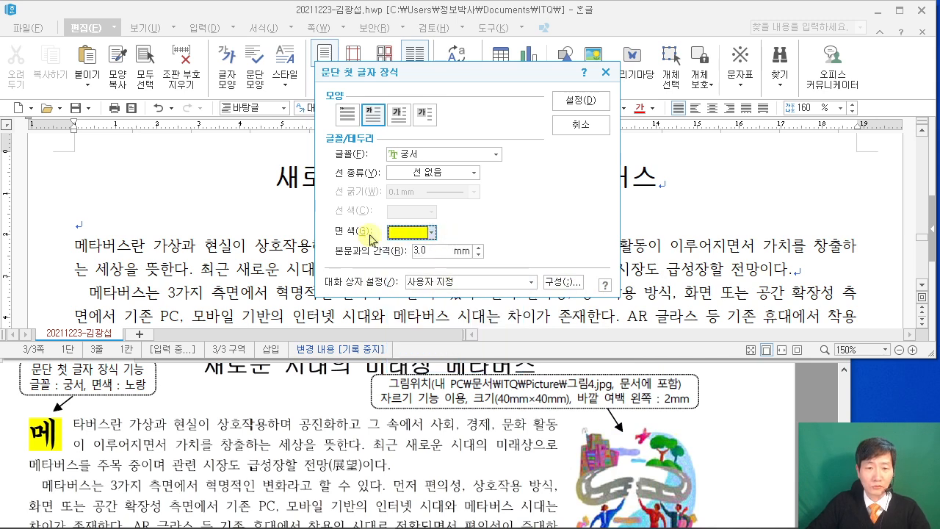
{"action": "left_click", "coordinate": [604, 73]}
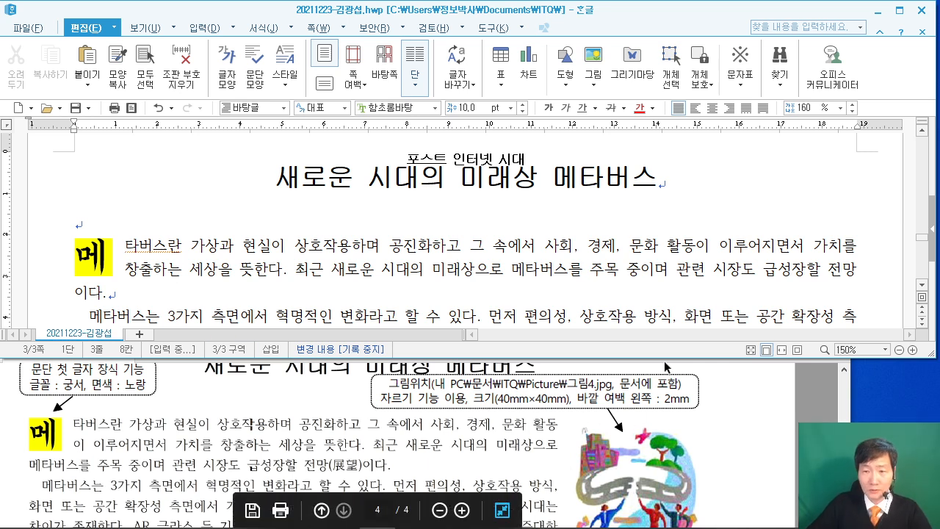
Place the caret in the first paragraph and open 그림 넣기 with Ctrl+N, I.
{"action": "left_click", "coordinate": [695, 248]}
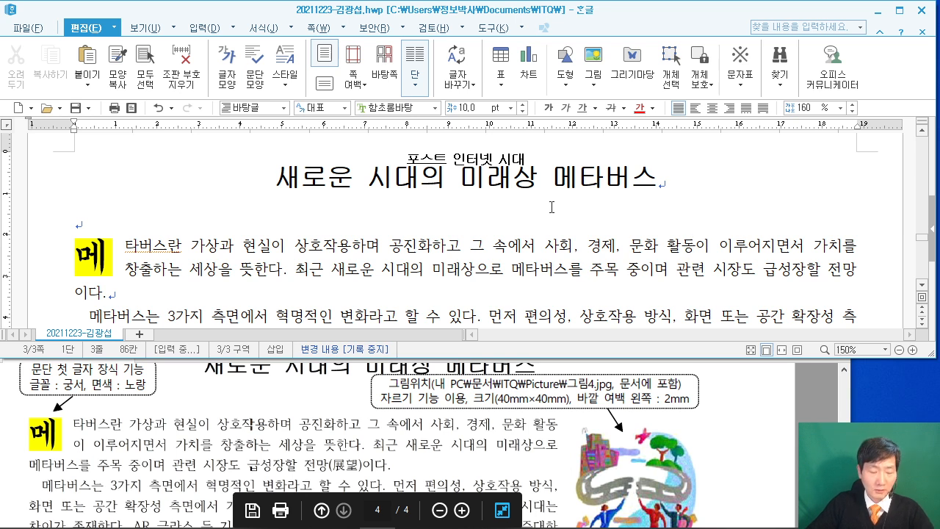
{"action": "left_click_drag", "start_coordinate": [219, 54], "coordinate": [357, 160]}
{"action": "left_click_drag", "start_coordinate": [386, 49], "coordinate": [541, 155]}
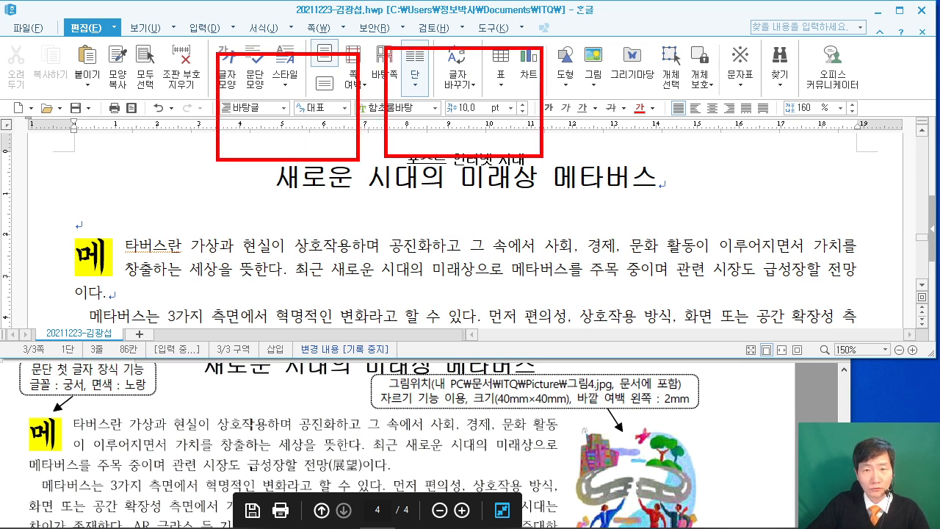
{"action": "left_click_drag", "start_coordinate": [582, 62], "coordinate": [709, 149]}
{"action": "mouse_move", "coordinate": [230, 94]}
{"action": "left_mouse_down"}
{"action": "mouse_move", "coordinate": [270, 75]}
{"action": "mouse_move", "coordinate": [291, 116]}
{"action": "left_mouse_up"}
{"action": "left_click_drag", "start_coordinate": [297, 97], "coordinate": [327, 88]}
{"action": "mouse_move", "coordinate": [331, 133]}
{"action": "left_mouse_down"}
{"action": "mouse_move", "coordinate": [355, 92]}
{"action": "mouse_move", "coordinate": [404, 112]}
{"action": "left_mouse_up"}
{"action": "left_click_drag", "start_coordinate": [477, 71], "coordinate": [471, 121]}
{"action": "left_click_drag", "start_coordinate": [488, 86], "coordinate": [516, 60]}
{"action": "mouse_move", "coordinate": [637, 87]}
{"action": "left_mouse_down"}
{"action": "mouse_move", "coordinate": [615, 131]}
{"action": "mouse_move", "coordinate": [656, 135]}
{"action": "left_mouse_up"}
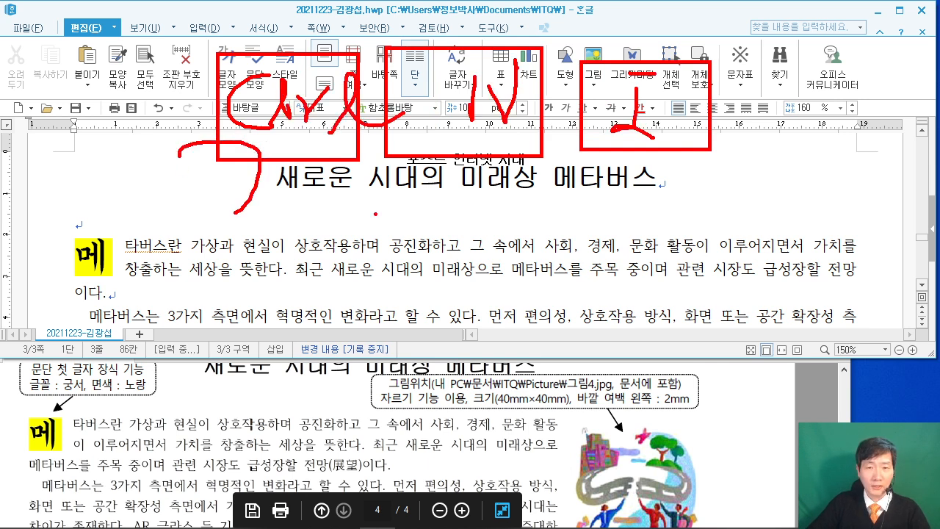
{"action": "key", "text": "Escape"}
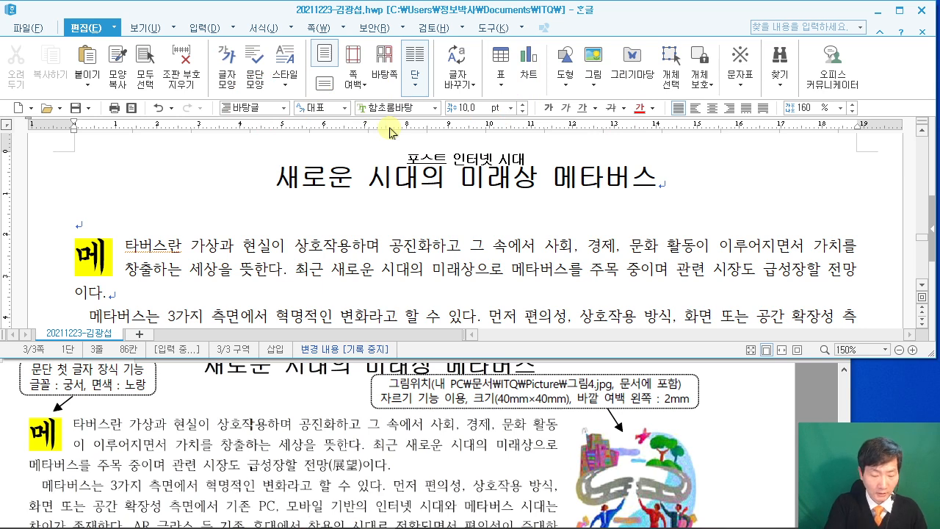
{"action": "key", "text": "ctrl+n"}
{"action": "key", "text": "i"}
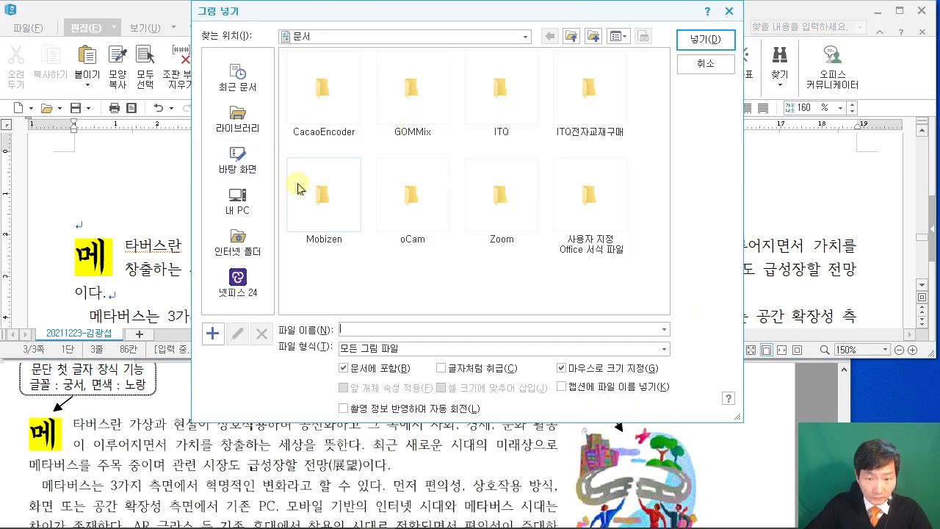
Browse to 내 PC > 문서 > ITQ > Picture and select 그림4.JPG.
{"action": "left_click_drag", "start_coordinate": [476, 13], "coordinate": [278, 13]}
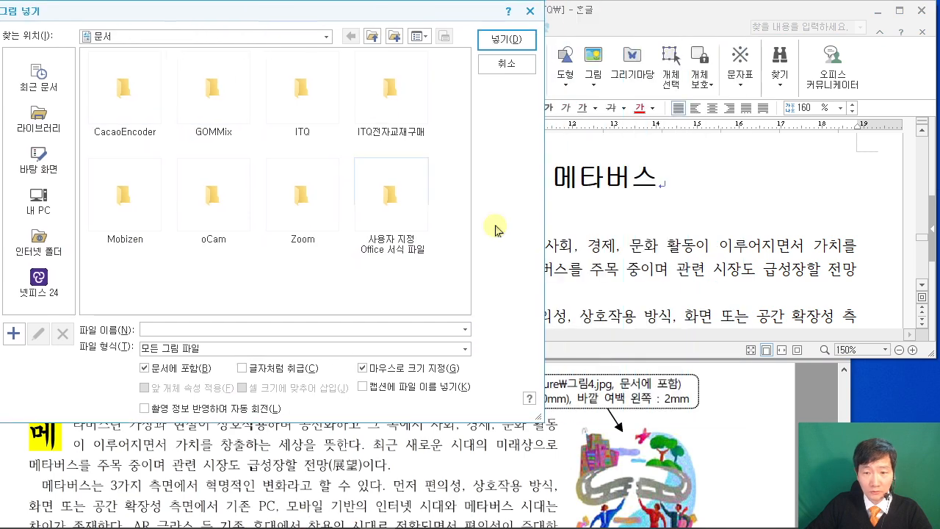
{"action": "left_click_drag", "start_coordinate": [371, 16], "coordinate": [185, 135]}
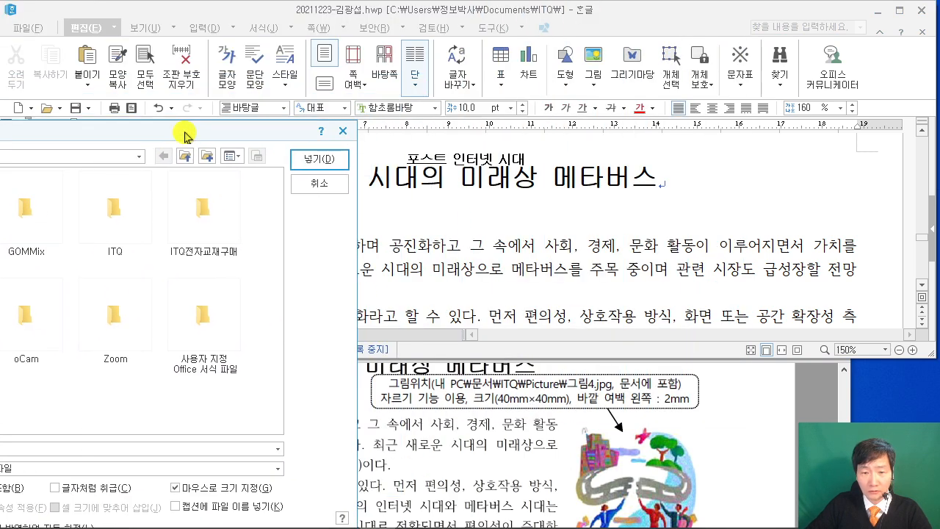
{"action": "left_click_drag", "start_coordinate": [185, 134], "coordinate": [474, 32]}
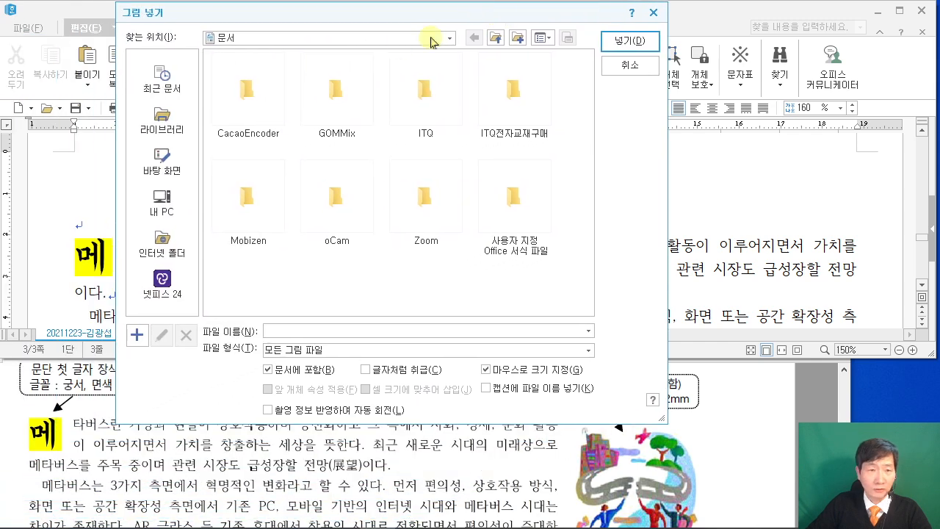
{"action": "left_click", "coordinate": [165, 203]}
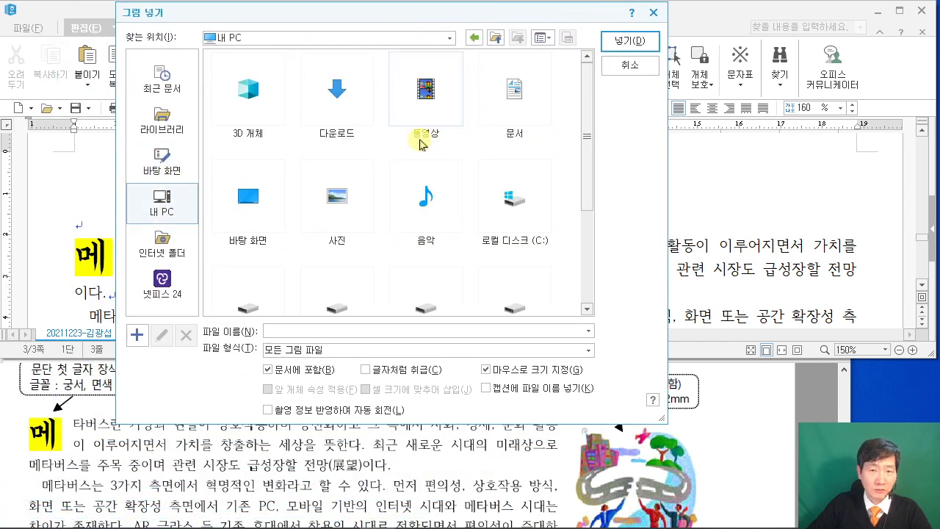
{"action": "double_click", "coordinate": [518, 85]}
{"action": "double_click", "coordinate": [426, 105]}
{"action": "double_click", "coordinate": [247, 99]}
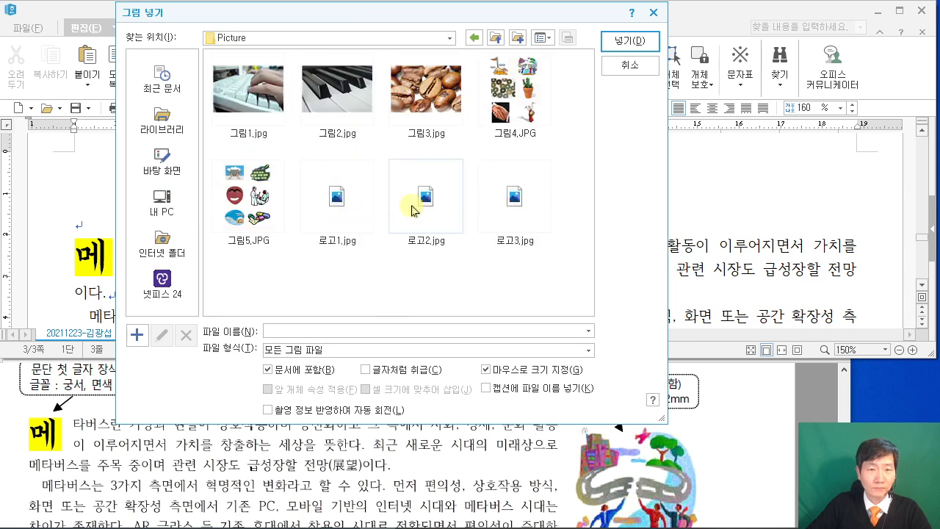
{"action": "left_click", "coordinate": [509, 86]}
Insert it with 문서에 포함 and 마우스로 크기 지정, drawing it beside the first paragraph.
{"action": "left_click", "coordinate": [268, 369]}
{"action": "left_click", "coordinate": [486, 370]}
{"action": "left_click", "coordinate": [639, 49]}
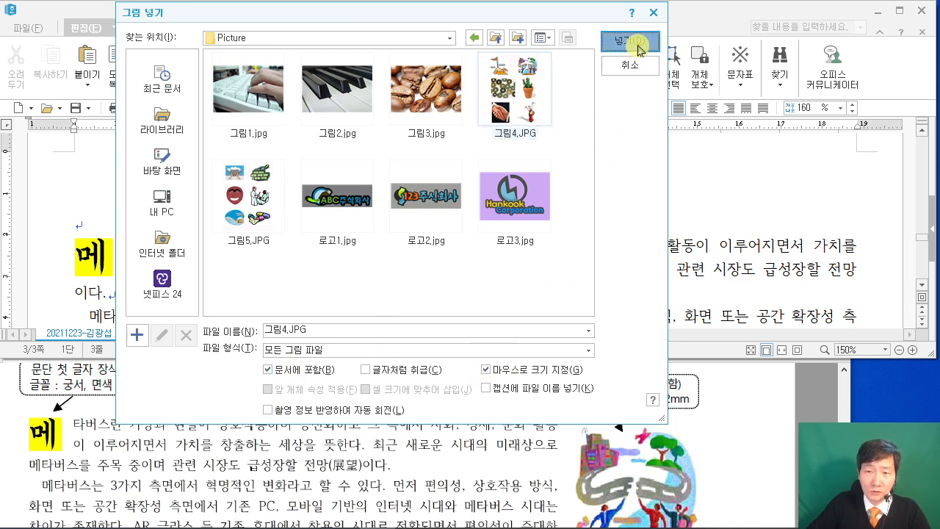
{"action": "scroll", "coordinate": [637, 182], "scroll_direction": "down", "scroll_amount": 1}
{"action": "left_click_drag", "start_coordinate": [686, 159], "coordinate": [846, 329]}
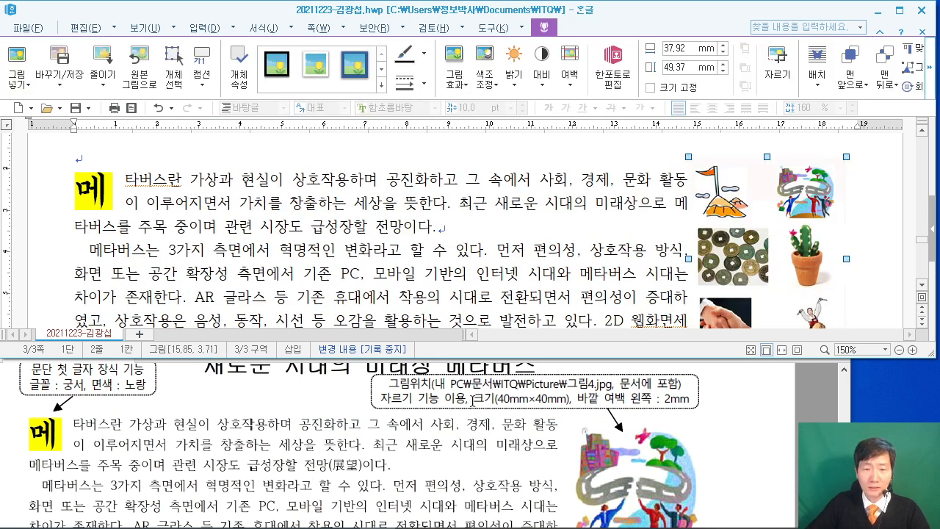
Crop the picture's left and lower parts away, leaving the 14.82 × 13.86 mm top-right figure.
{"action": "key", "text": "ctrl+2"}
{"action": "left_click_drag", "start_coordinate": [750, 44], "coordinate": [818, 102]}
{"action": "left_click_drag", "start_coordinate": [766, 85], "coordinate": [624, 148]}
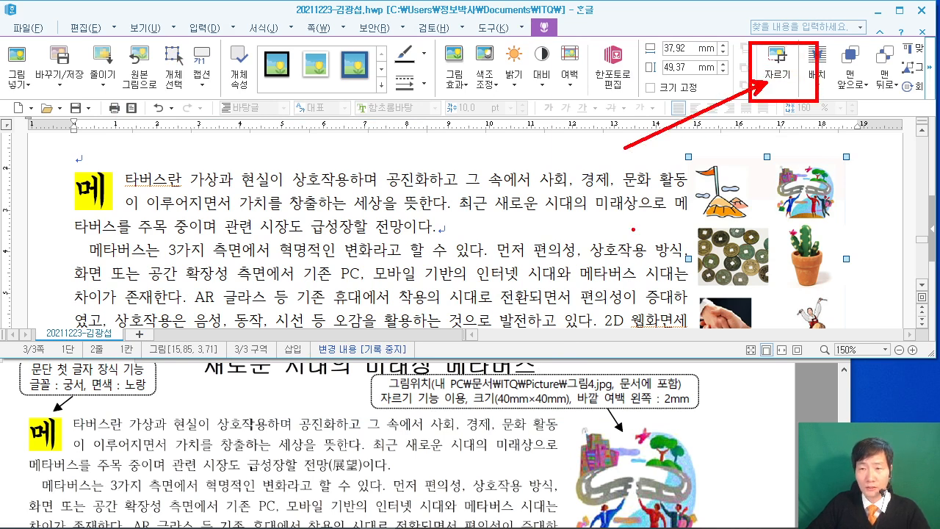
{"action": "key", "text": "Escape"}
{"action": "left_click", "coordinate": [778, 67]}
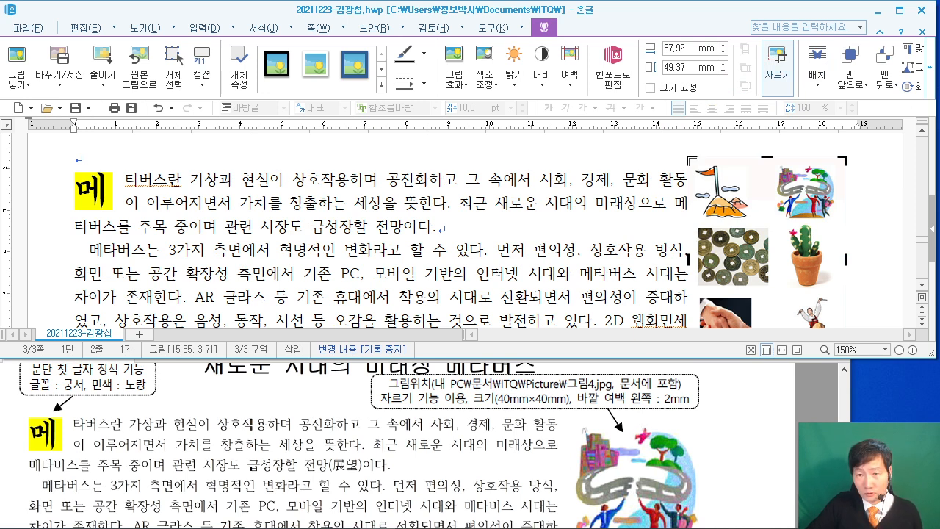
{"action": "left_click_drag", "start_coordinate": [690, 158], "coordinate": [776, 162]}
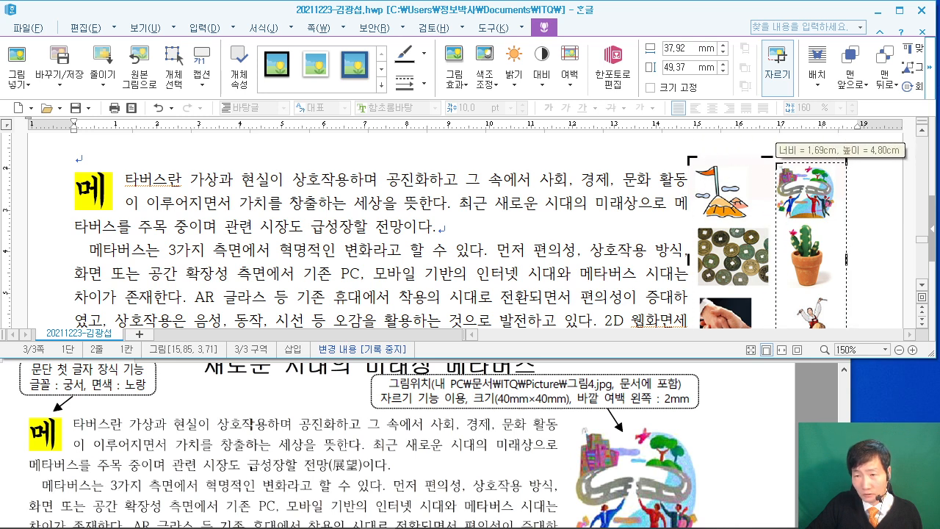
{"action": "scroll", "coordinate": [863, 216], "scroll_direction": "down", "scroll_amount": 2}
{"action": "left_click_drag", "start_coordinate": [843, 292], "coordinate": [840, 165]}
{"action": "scroll", "coordinate": [841, 220], "scroll_direction": "up", "scroll_amount": 3}
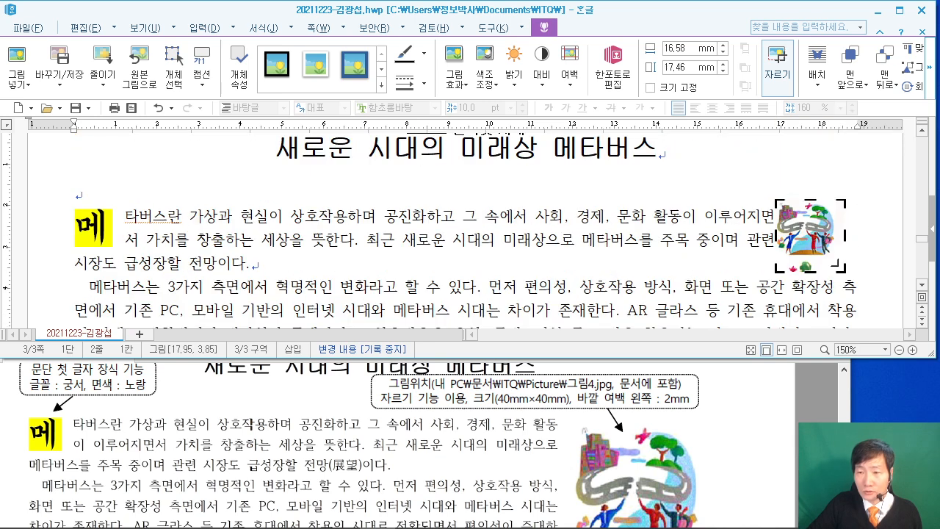
{"action": "left_click_drag", "start_coordinate": [843, 267], "coordinate": [837, 257]}
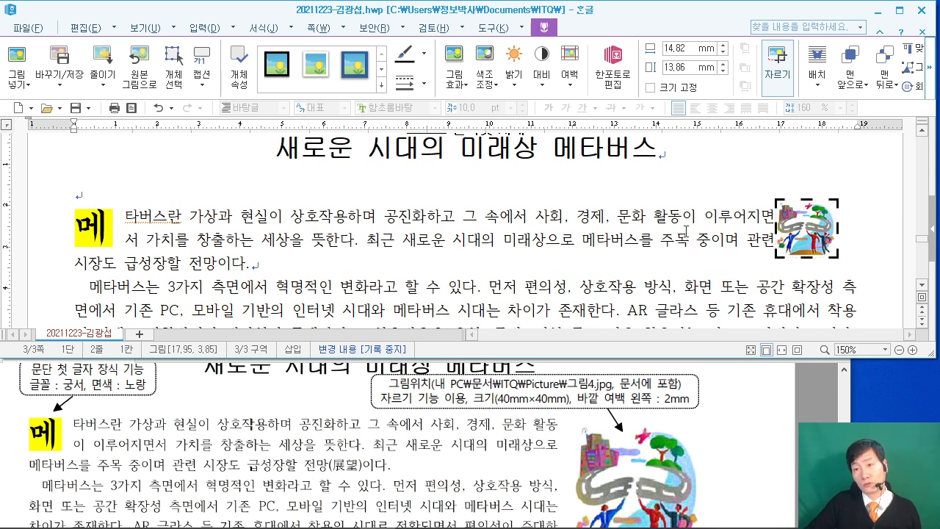
Set the cropped picture's width and height to 40 mm each in its properties.
{"action": "left_click", "coordinate": [640, 225]}
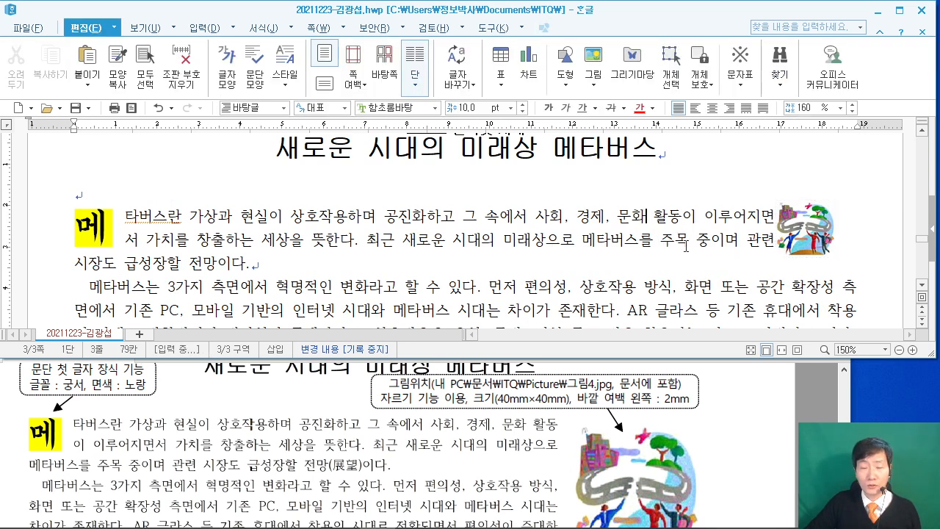
{"action": "left_click", "coordinate": [804, 248]}
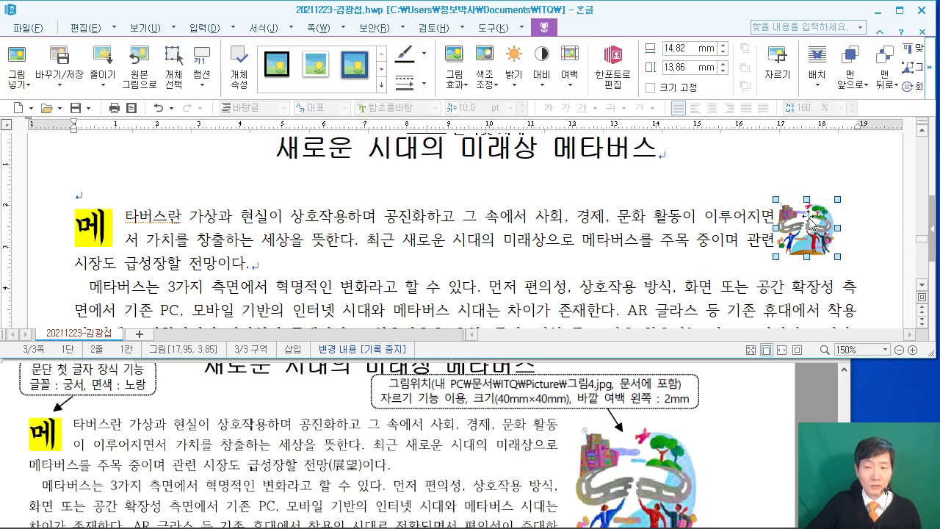
{"action": "double_click", "coordinate": [808, 224]}
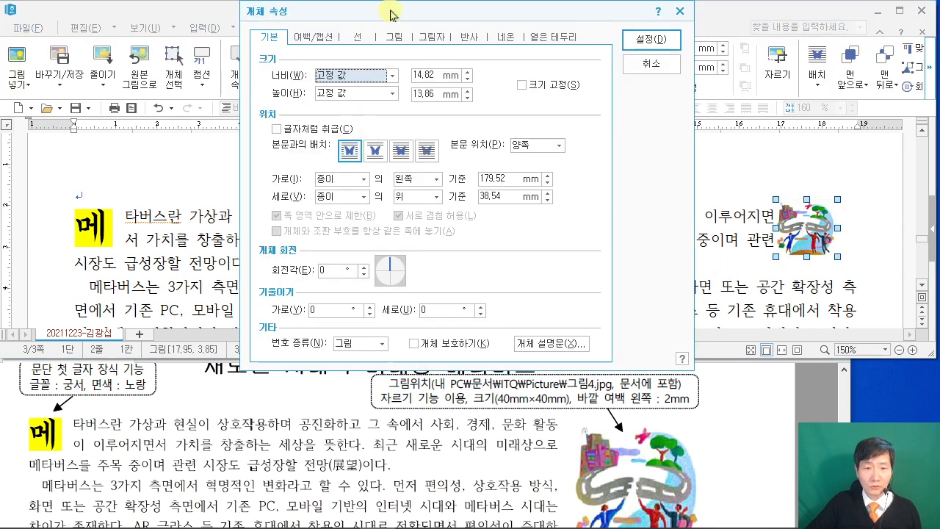
{"action": "left_click_drag", "start_coordinate": [277, 9], "coordinate": [286, 17]}
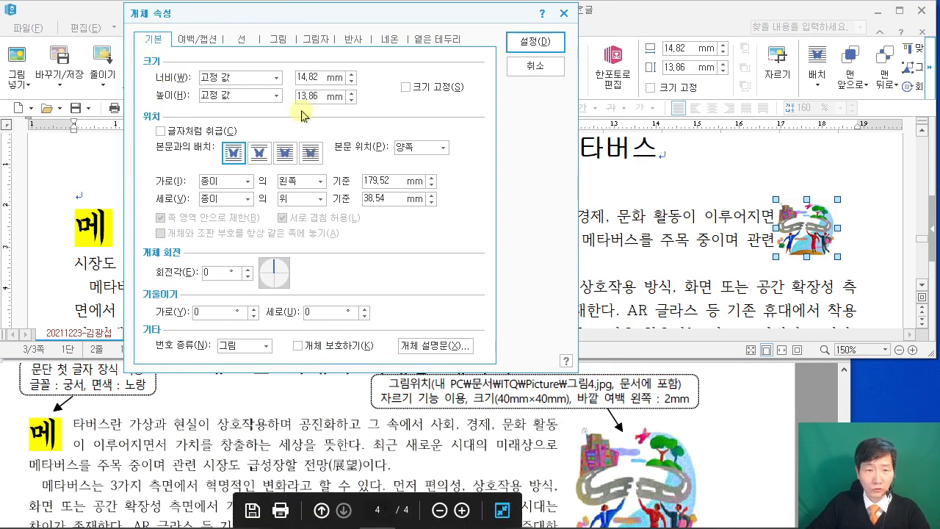
{"action": "left_click_drag", "start_coordinate": [322, 80], "coordinate": [229, 71]}
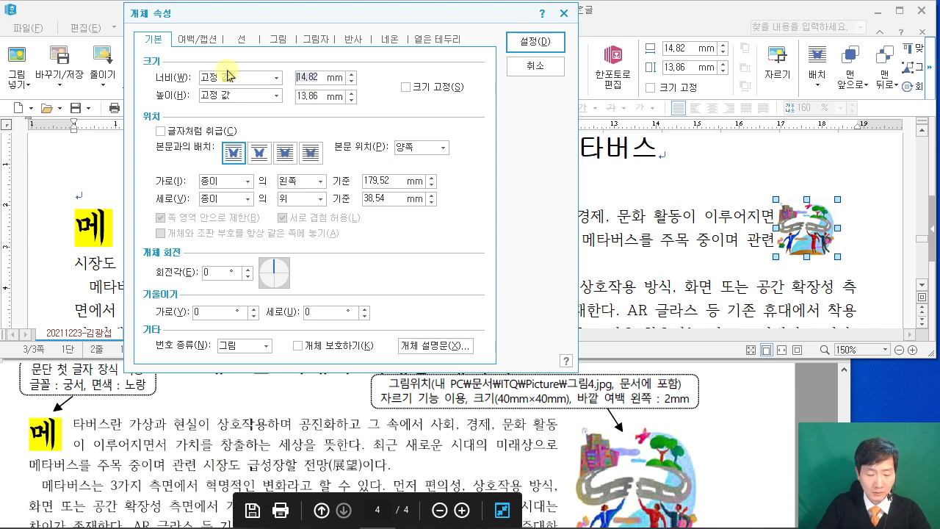
{"action": "type", "text": "40"}
{"action": "key", "text": "Tab"}
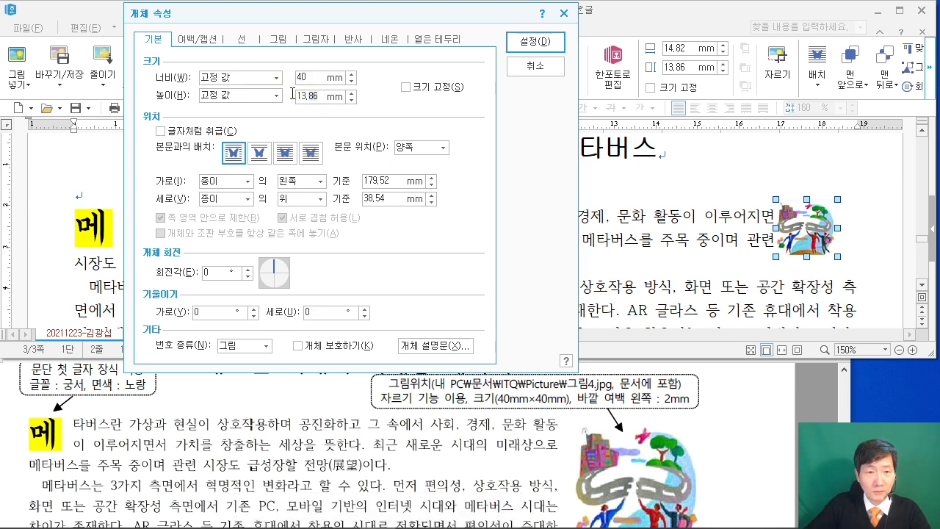
{"action": "type", "text": "40"}
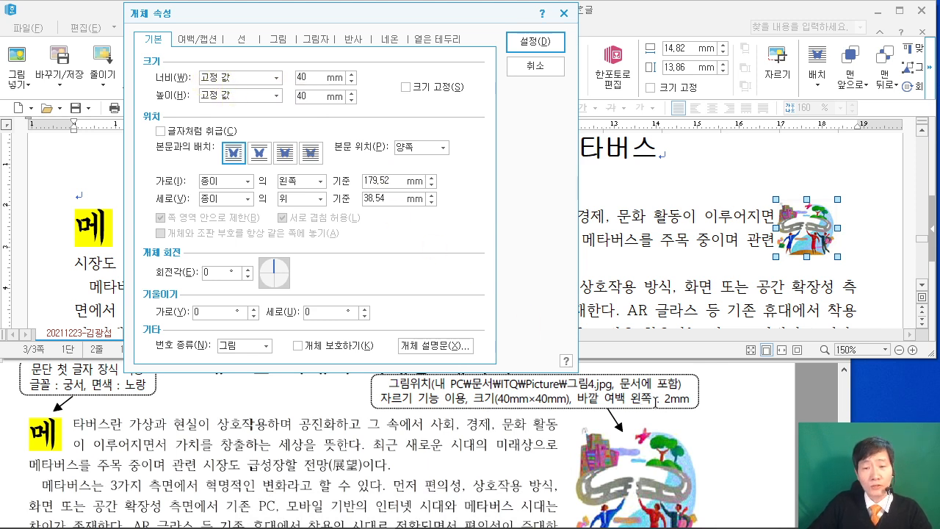
Give the picture a 2 mm left outer margin and apply the properties.
{"action": "left_click", "coordinate": [194, 39]}
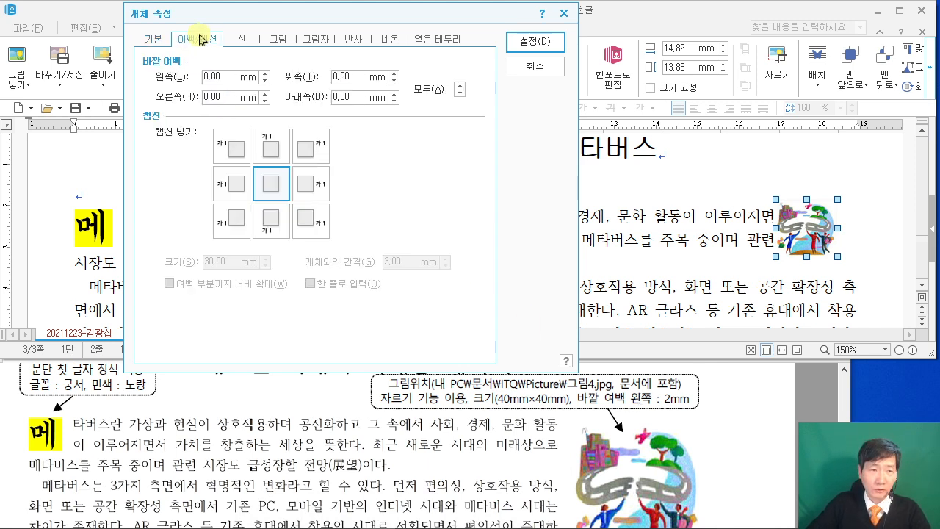
{"action": "left_click", "coordinate": [198, 75]}
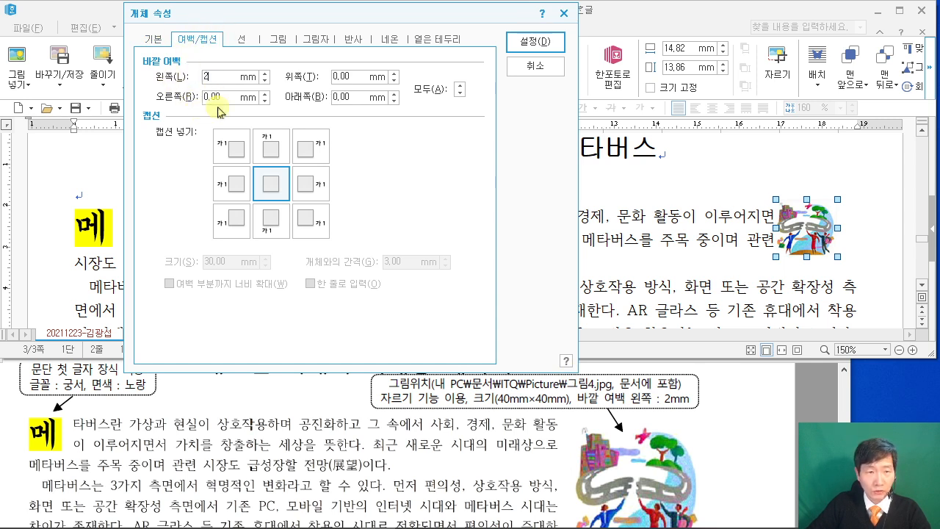
{"action": "type", "text": "2"}
{"action": "left_click", "coordinate": [545, 53]}
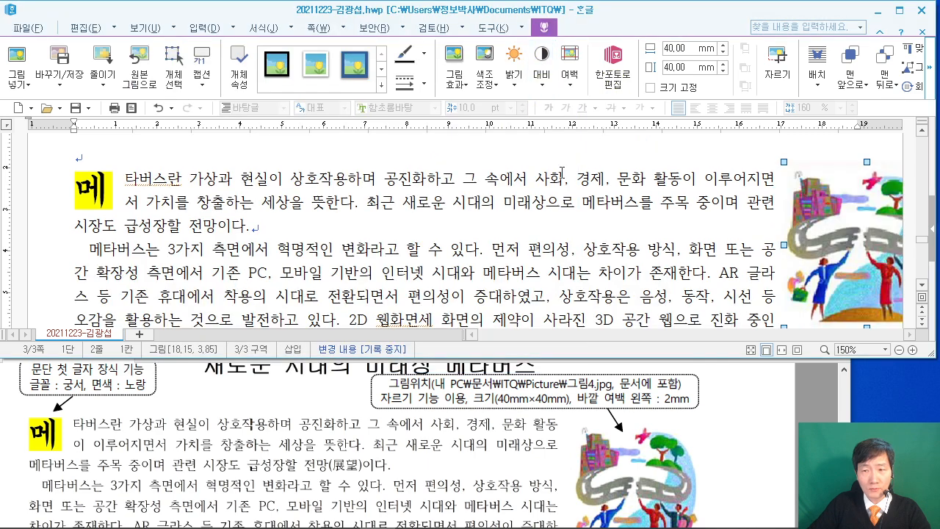
Drag the picture left beside the first paragraph and compare the layout with the reference.
{"action": "left_click_drag", "start_coordinate": [826, 239], "coordinate": [723, 239]}
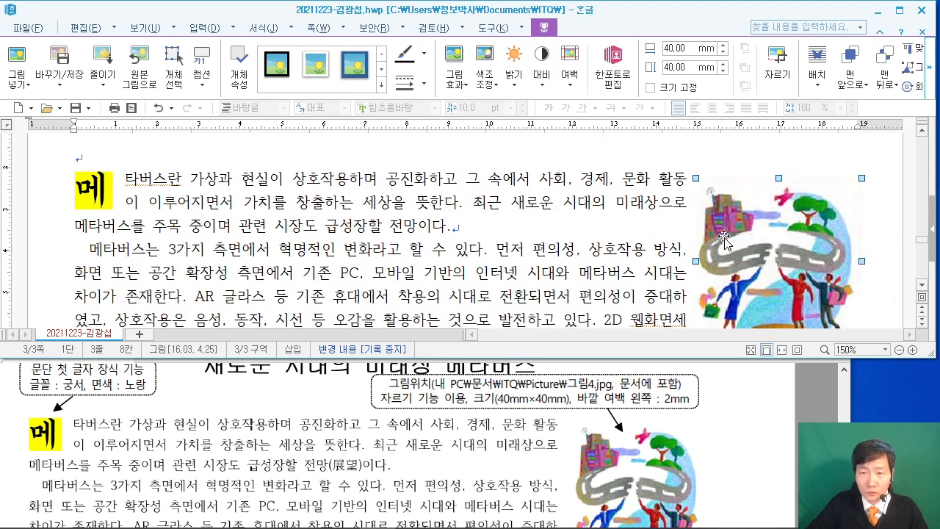
{"action": "scroll", "coordinate": [696, 259], "scroll_direction": "down", "scroll_amount": 3}
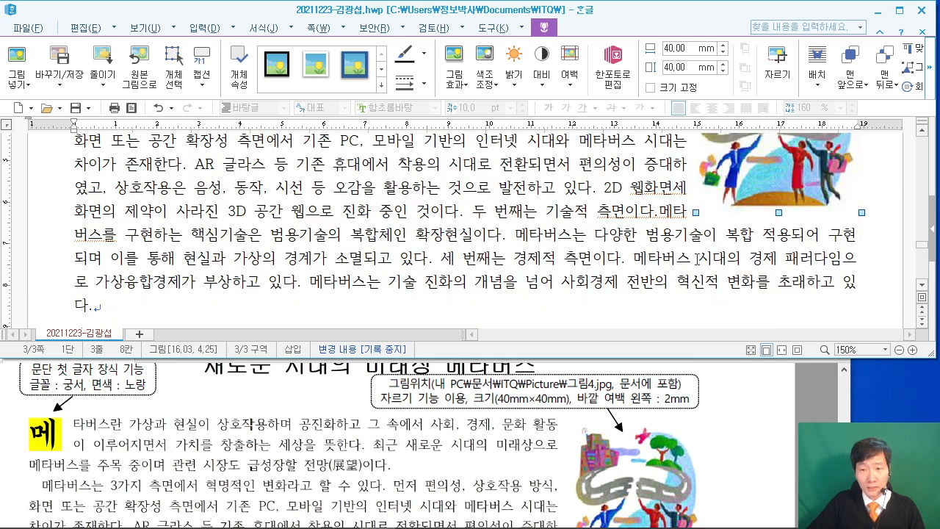
{"action": "scroll", "coordinate": [572, 450], "scroll_direction": "down", "scroll_amount": 3}
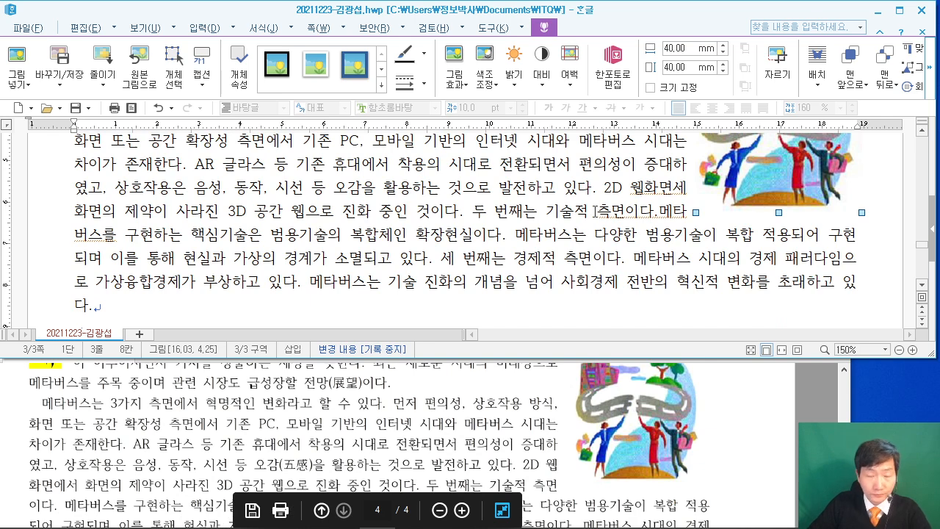
{"action": "scroll", "coordinate": [563, 214], "scroll_direction": "up", "scroll_amount": 3}
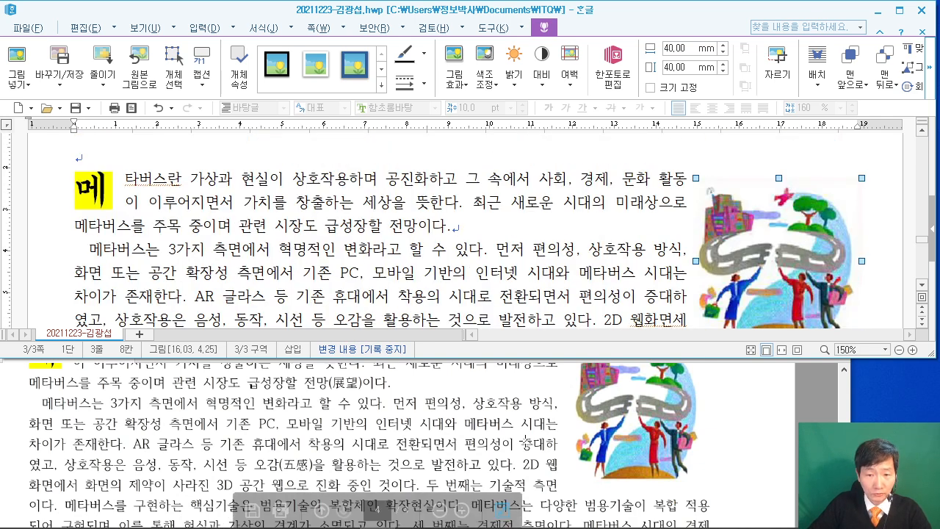
{"action": "scroll", "coordinate": [526, 441], "scroll_direction": "up", "scroll_amount": 2}
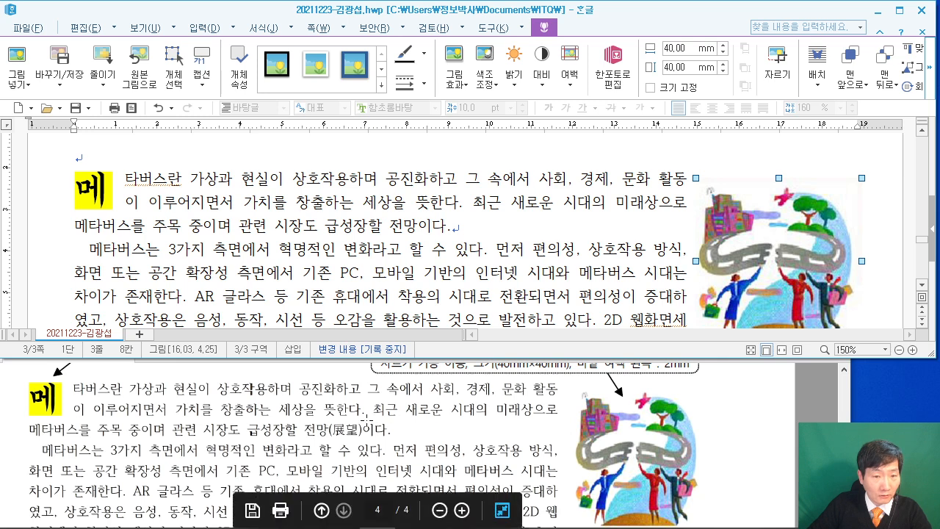
{"action": "scroll", "coordinate": [376, 405], "scroll_direction": "down", "scroll_amount": 1}
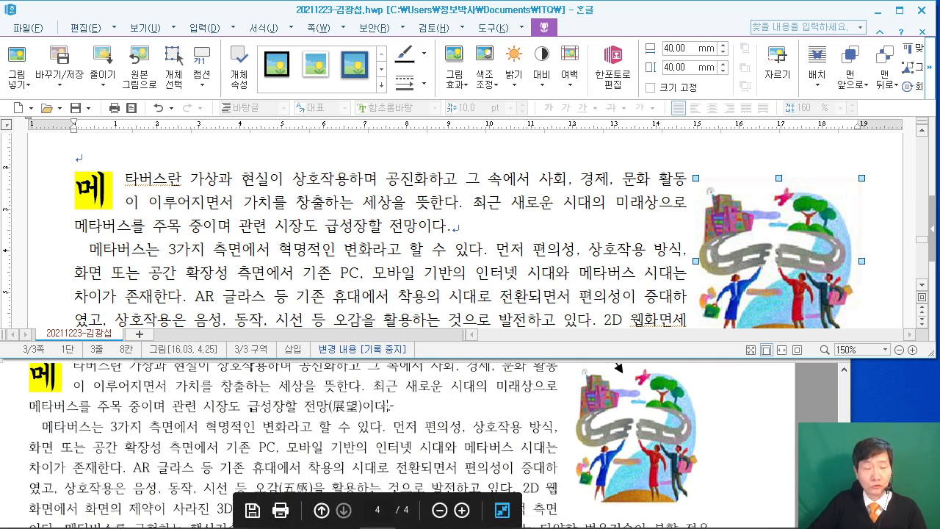
Convert 전망 to 전망(展望) with Hanja conversion.
{"action": "left_click", "coordinate": [376, 237]}
{"action": "left_click_drag", "start_coordinate": [390, 225], "coordinate": [419, 225]}
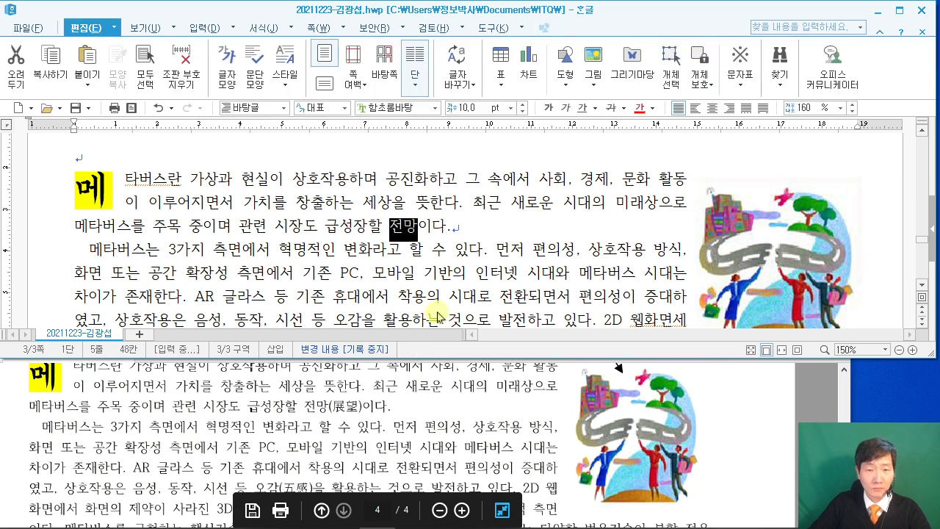
{"action": "key", "text": "F9"}
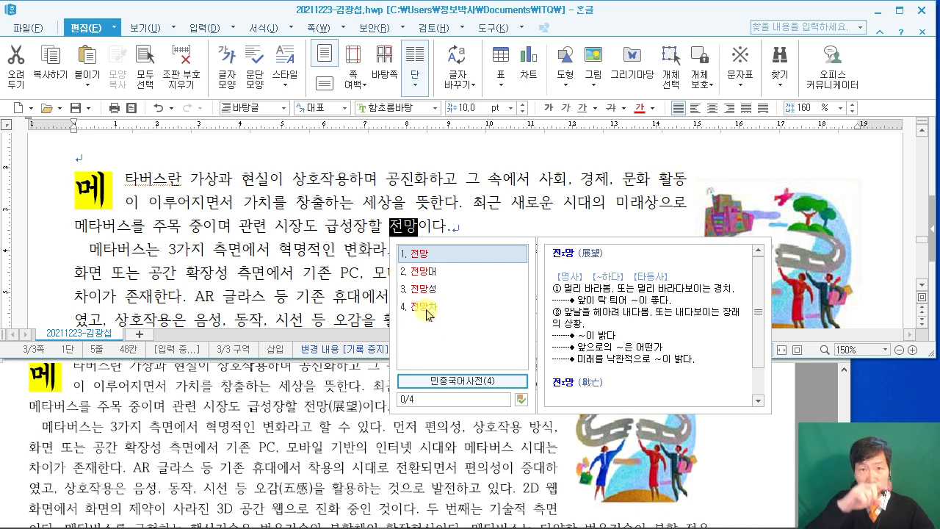
{"action": "key", "text": "F9"}
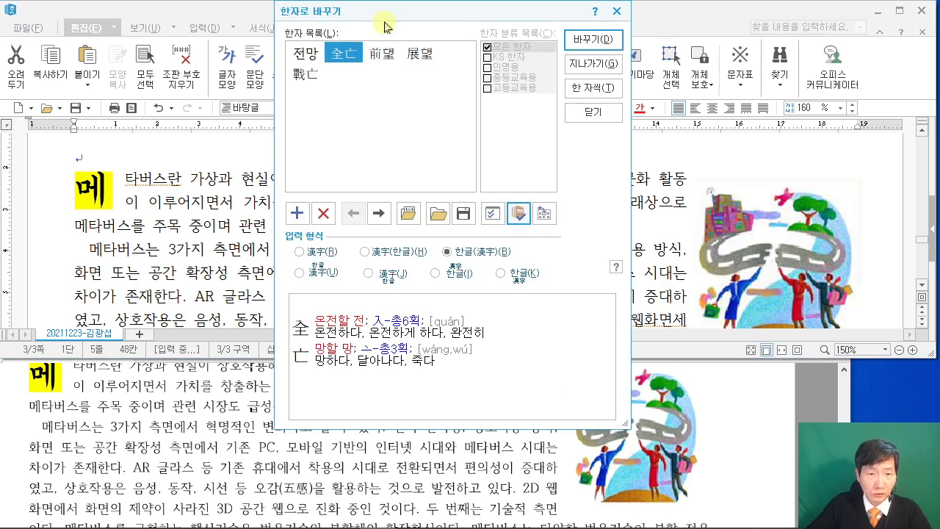
{"action": "left_click_drag", "start_coordinate": [380, 11], "coordinate": [534, 19]}
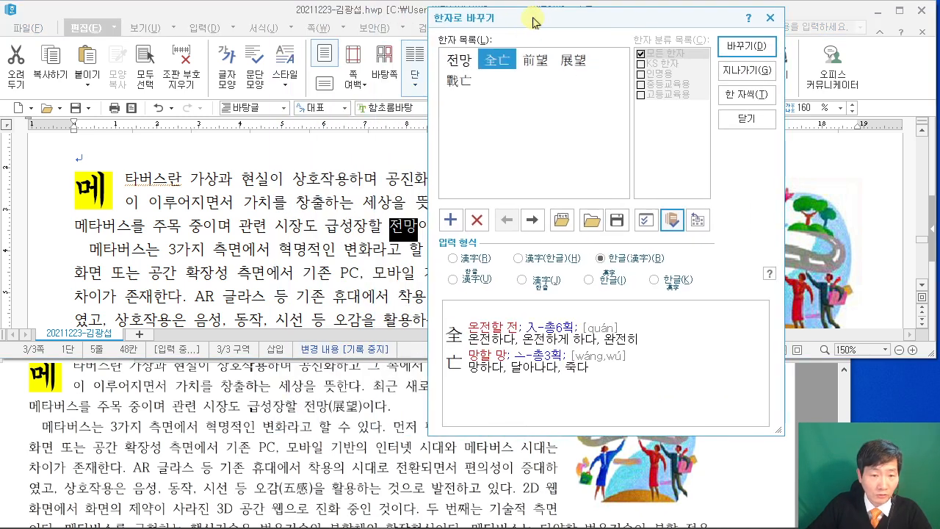
{"action": "left_click", "coordinate": [571, 61]}
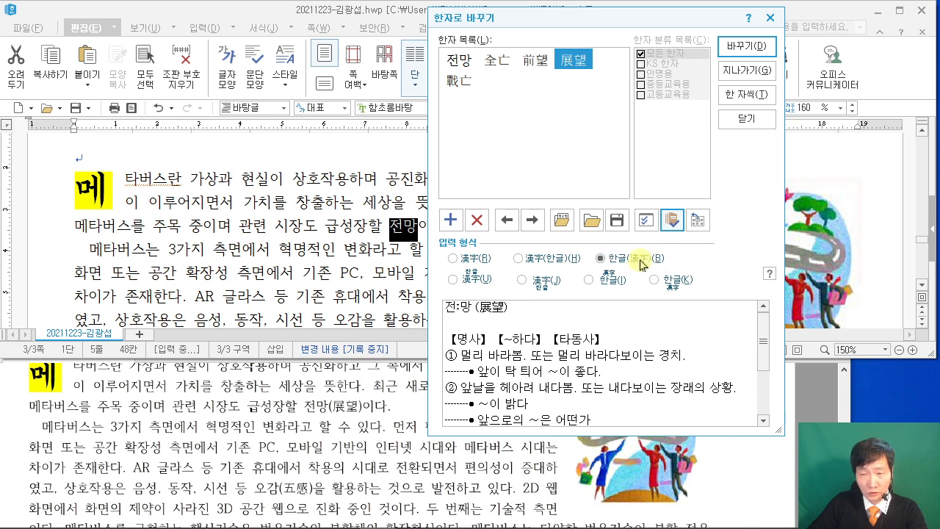
{"action": "left_click", "coordinate": [746, 50]}
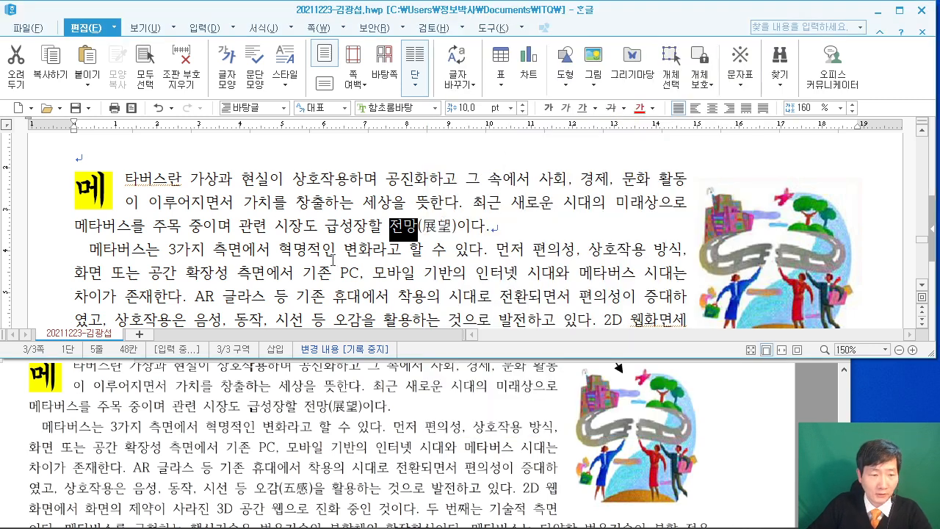
Convert 오감 to 오감(五感) with Hanja conversion.
{"action": "scroll", "coordinate": [294, 446], "scroll_direction": "down", "scroll_amount": 2}
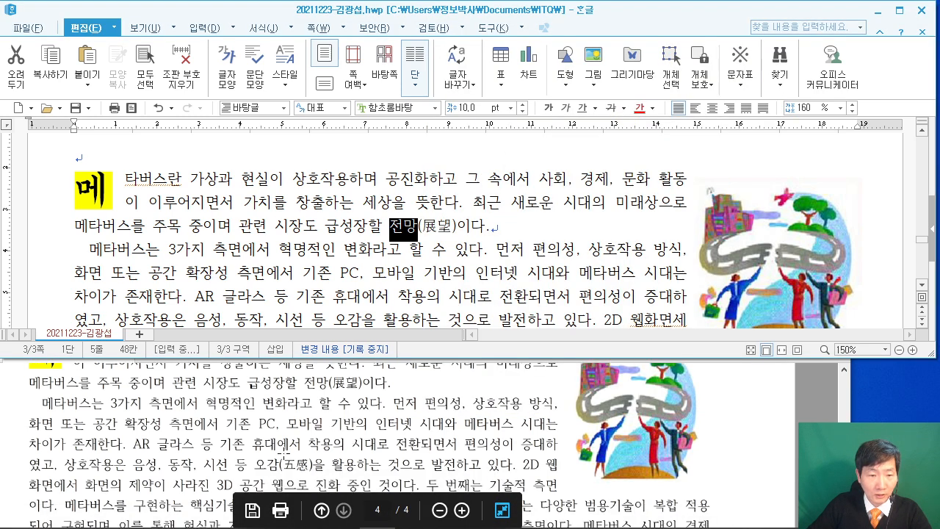
{"action": "left_click", "coordinate": [315, 262]}
{"action": "scroll", "coordinate": [336, 284], "scroll_direction": "down", "scroll_amount": 1}
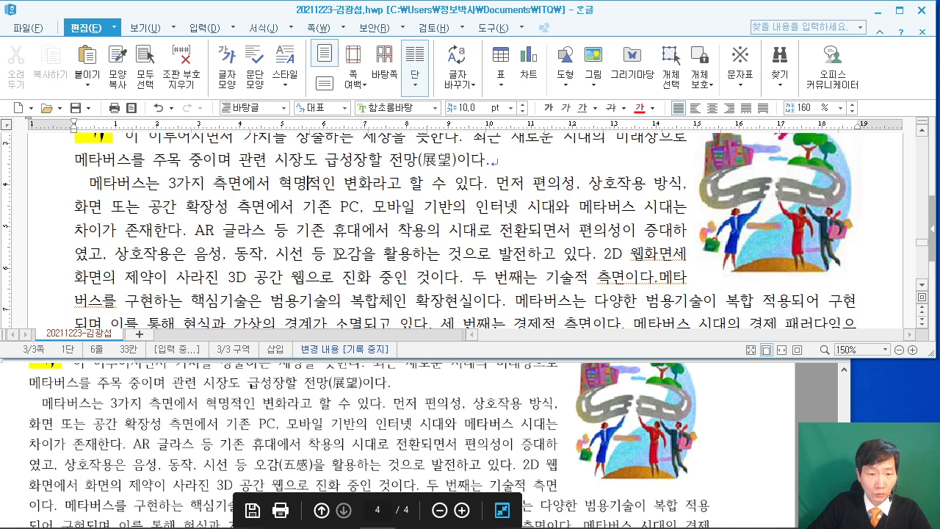
{"action": "left_click_drag", "start_coordinate": [335, 256], "coordinate": [360, 250]}
{"action": "key", "text": "F12"}
{"action": "key", "text": "F9"}
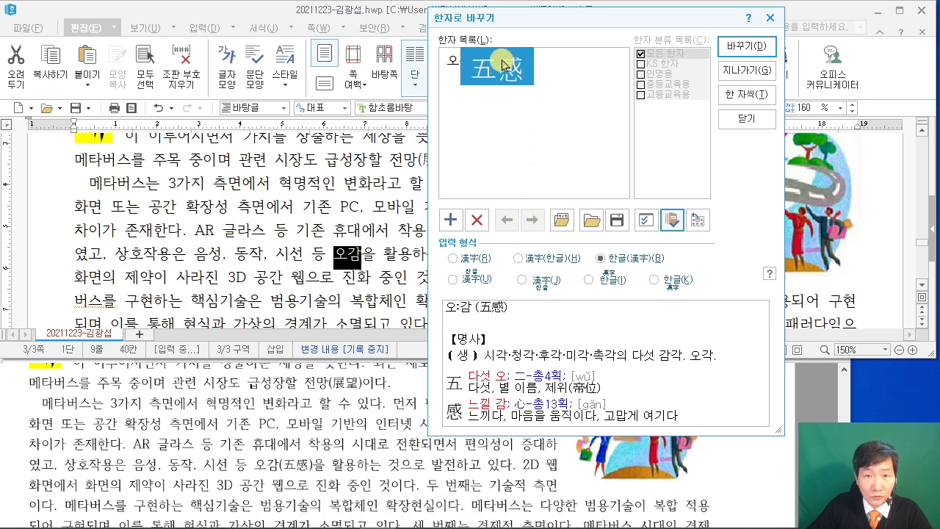
{"action": "left_click", "coordinate": [743, 46]}
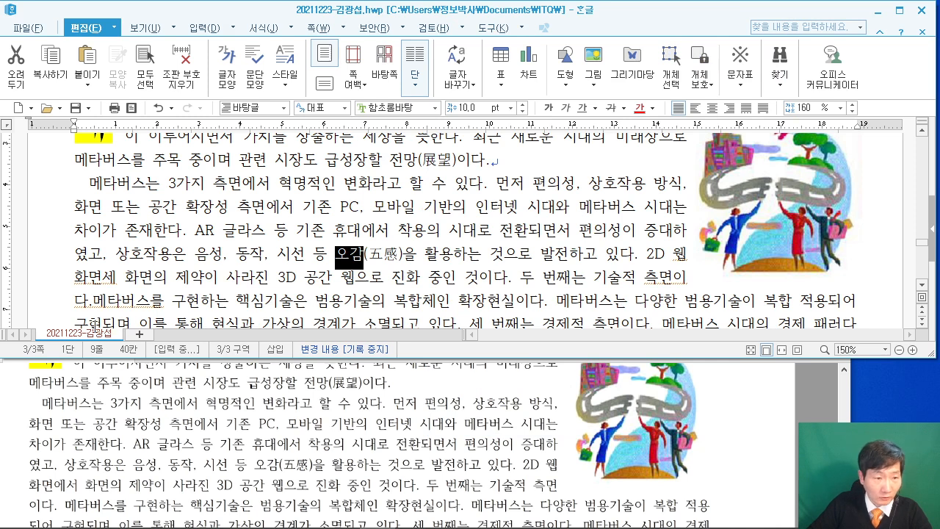
Add the missing space after 다. and correct 화면세 to 화면에서.
{"action": "left_click", "coordinate": [94, 302]}
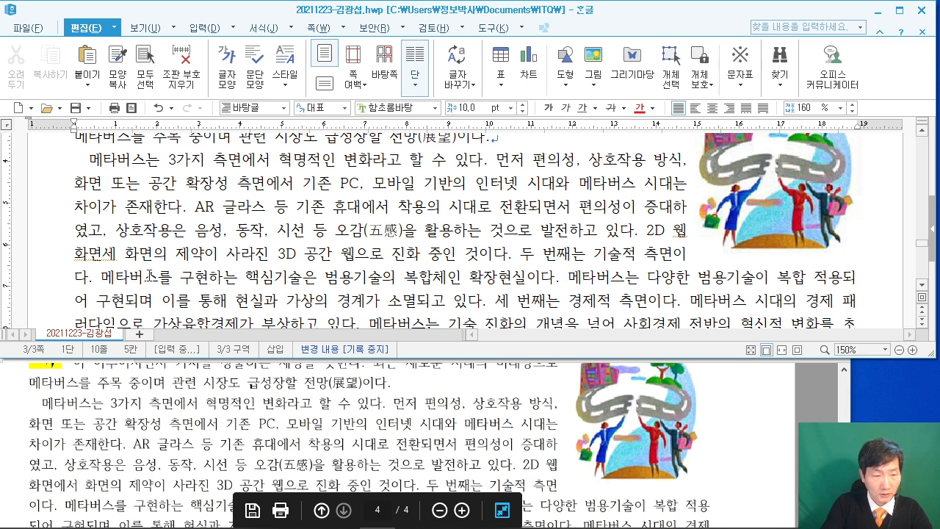
{"action": "left_click", "coordinate": [131, 254]}
{"action": "key", "text": "BackSpace"}
{"action": "type", "text": "에서"}
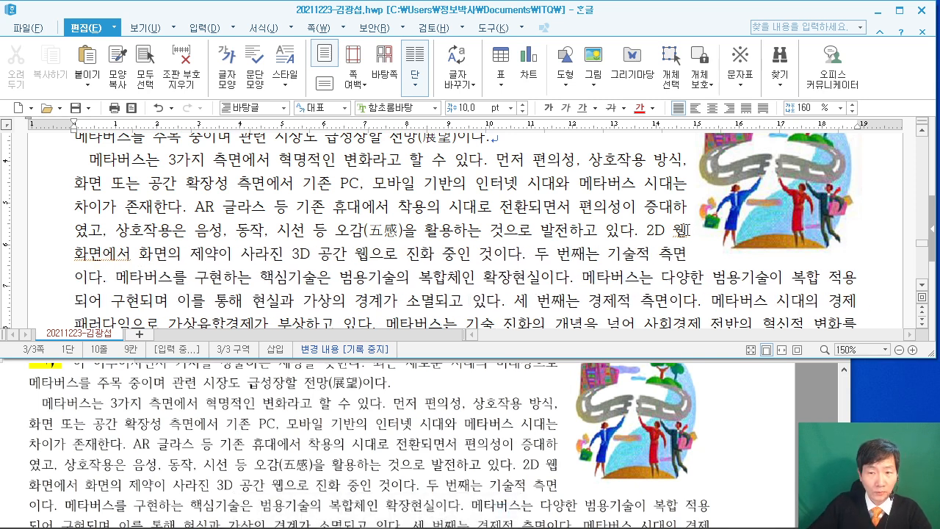
Check the reference answer PDF and scroll to the next heading in the document.
{"action": "key", "text": "Right"}
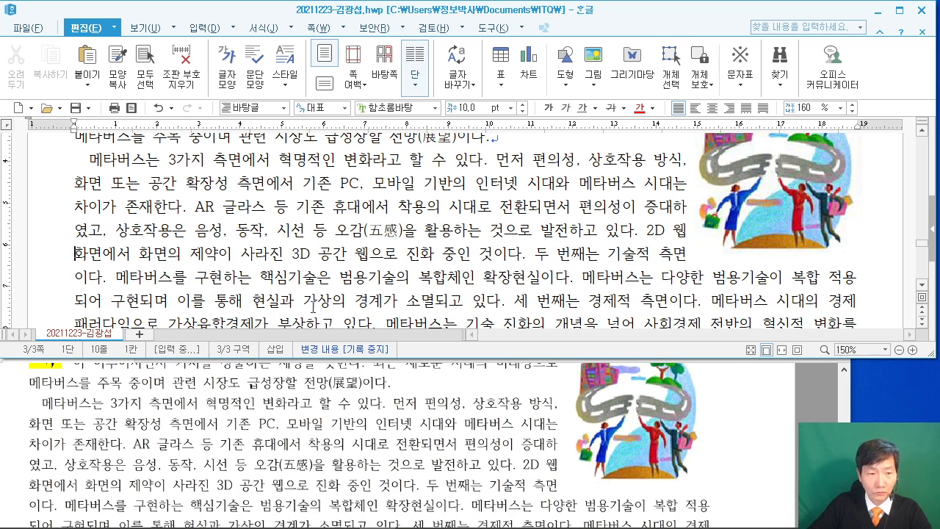
{"action": "scroll", "coordinate": [541, 281], "scroll_direction": "down", "scroll_amount": 1}
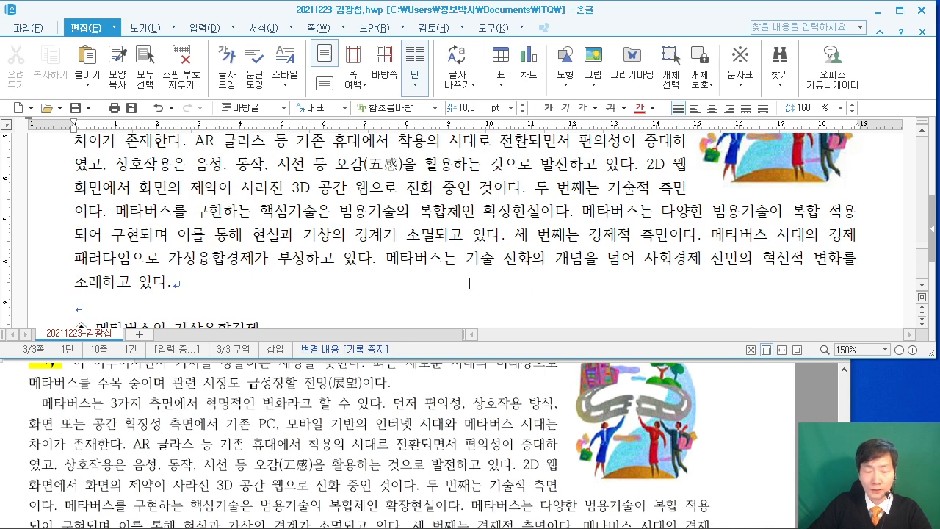
{"action": "scroll", "coordinate": [509, 282], "scroll_direction": "down", "scroll_amount": 3}
{"action": "scroll", "coordinate": [509, 282], "scroll_direction": "up", "scroll_amount": 2}
{"action": "left_click", "coordinate": [274, 408]}
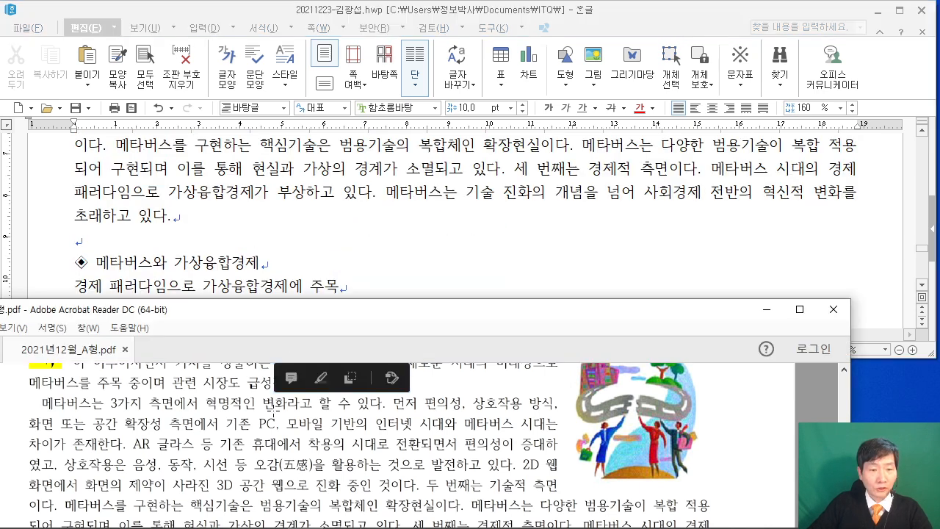
{"action": "scroll", "coordinate": [272, 408], "scroll_direction": "down", "scroll_amount": 5}
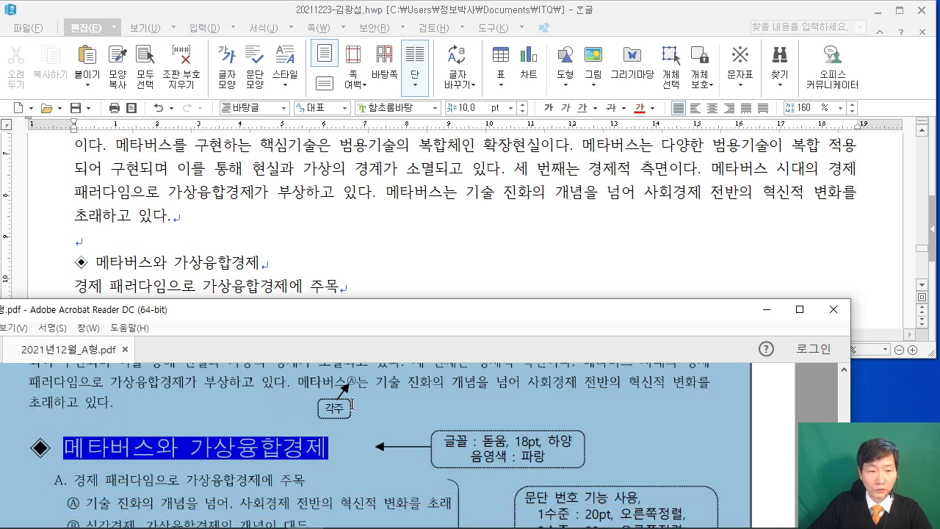
{"action": "left_click", "coordinate": [174, 234]}
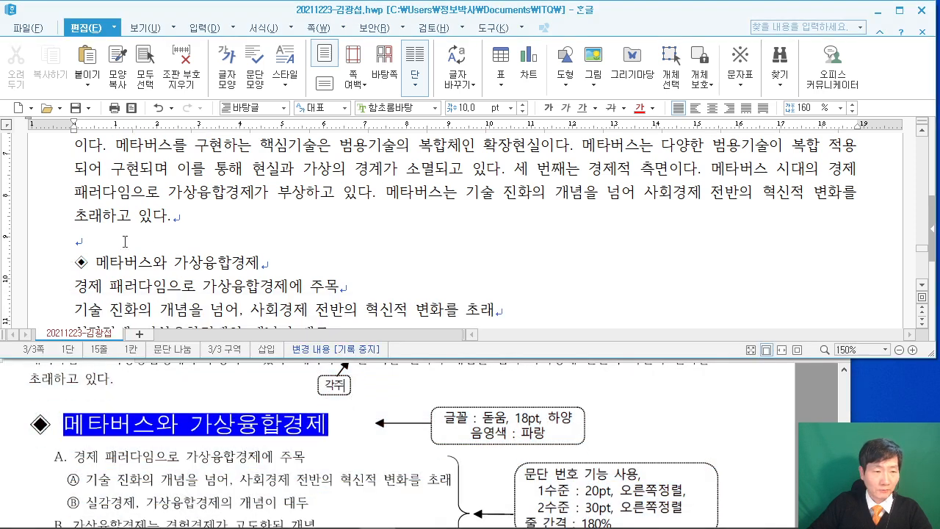
{"action": "scroll", "coordinate": [110, 250], "scroll_direction": "down", "scroll_amount": 1}
Set the heading 메타버스와 가상융합경제 to 돋움 18 pt.
{"action": "left_click_drag", "start_coordinate": [75, 195], "coordinate": [258, 194]}
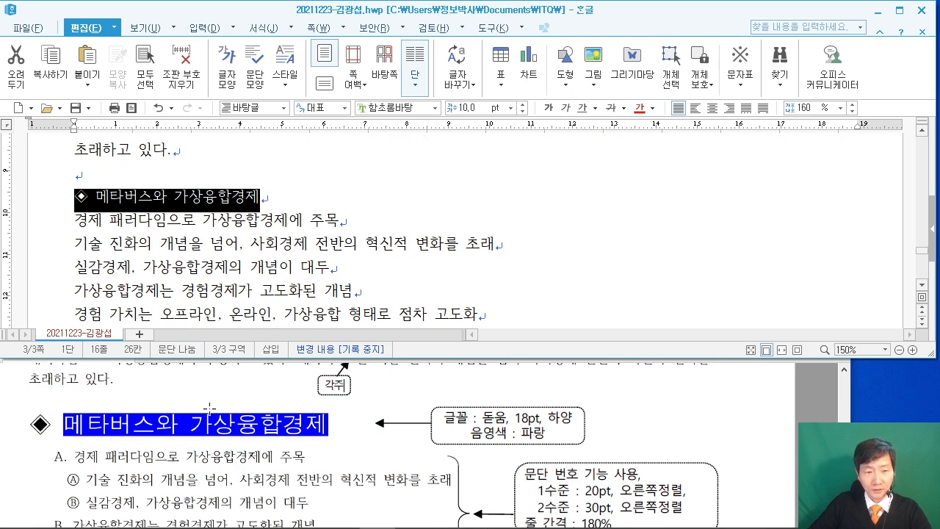
{"action": "left_click", "coordinate": [424, 109]}
{"action": "type", "text": "돋움"}
{"action": "key", "text": "Return"}
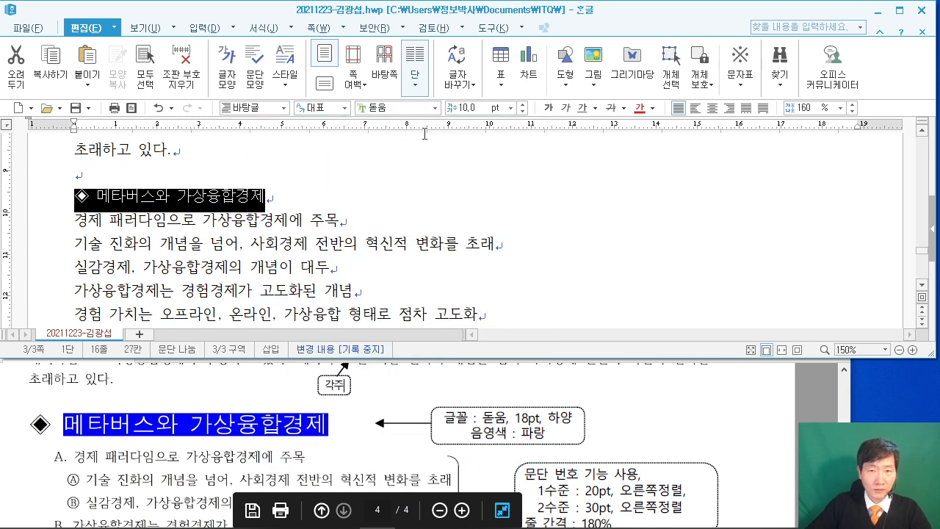
{"action": "left_click", "coordinate": [463, 108]}
{"action": "type", "text": "18"}
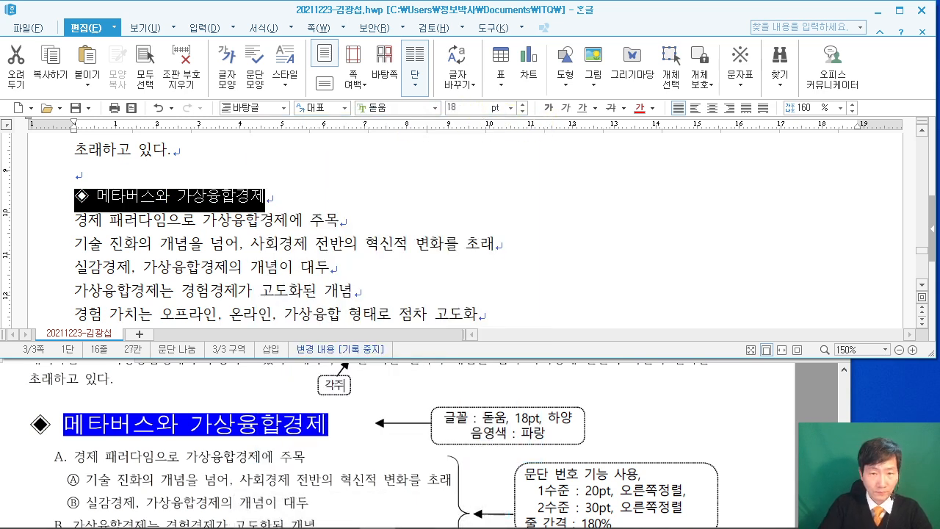
{"action": "key", "text": "Return"}
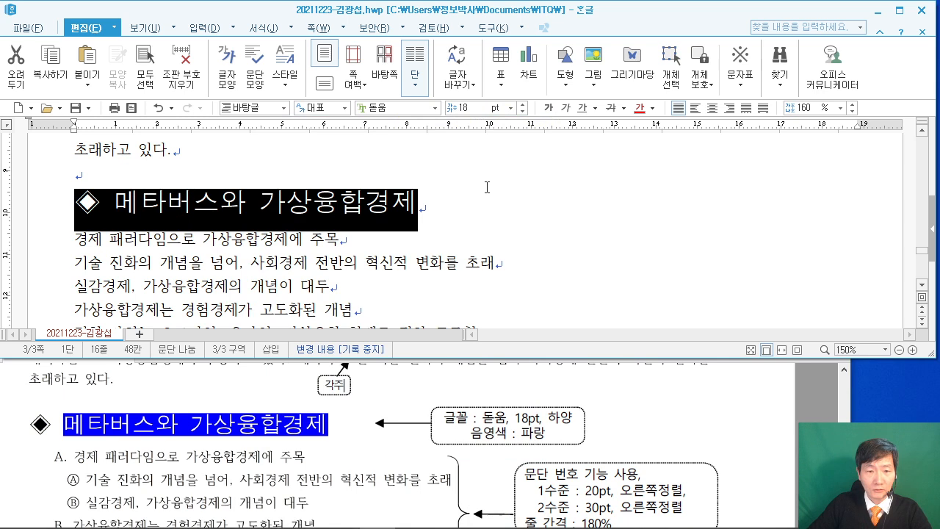
In 글자 모양, make the heading text white with blue 음영 색.
{"action": "left_click", "coordinate": [460, 182]}
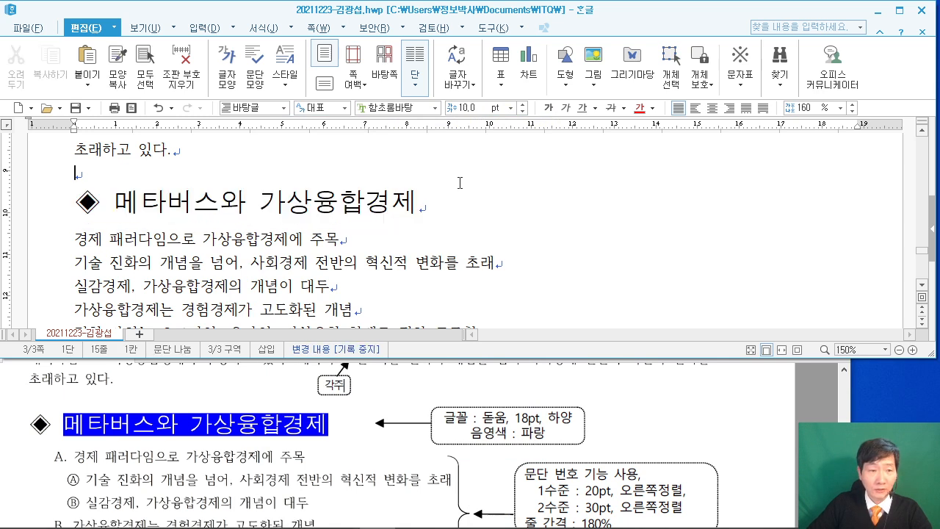
{"action": "left_click_drag", "start_coordinate": [113, 194], "coordinate": [416, 200]}
{"action": "right_click", "coordinate": [392, 199]}
{"action": "left_click", "coordinate": [464, 276]}
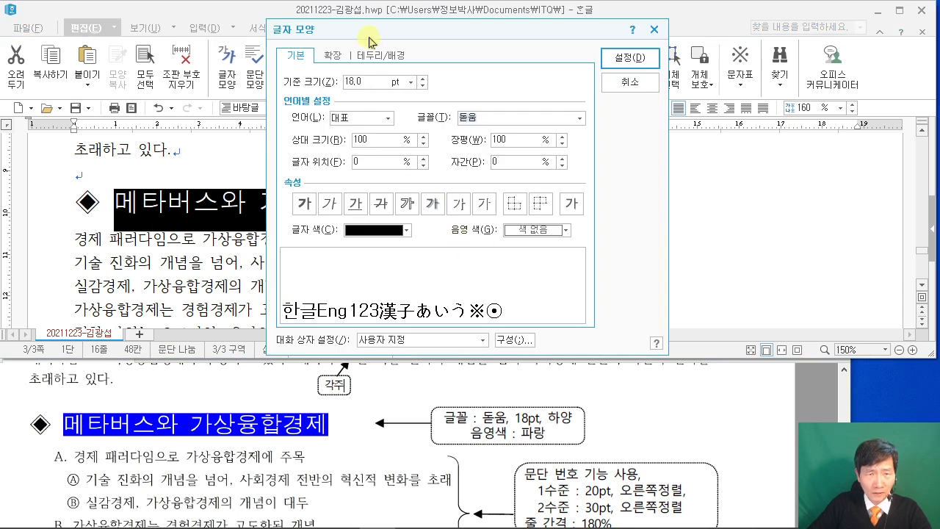
{"action": "left_click_drag", "start_coordinate": [474, 53], "coordinate": [509, 53]}
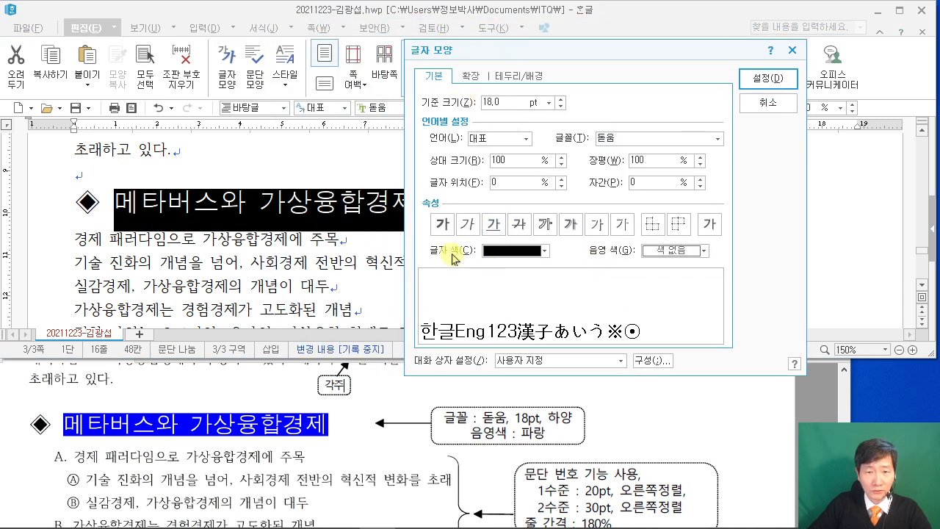
{"action": "left_click", "coordinate": [544, 251]}
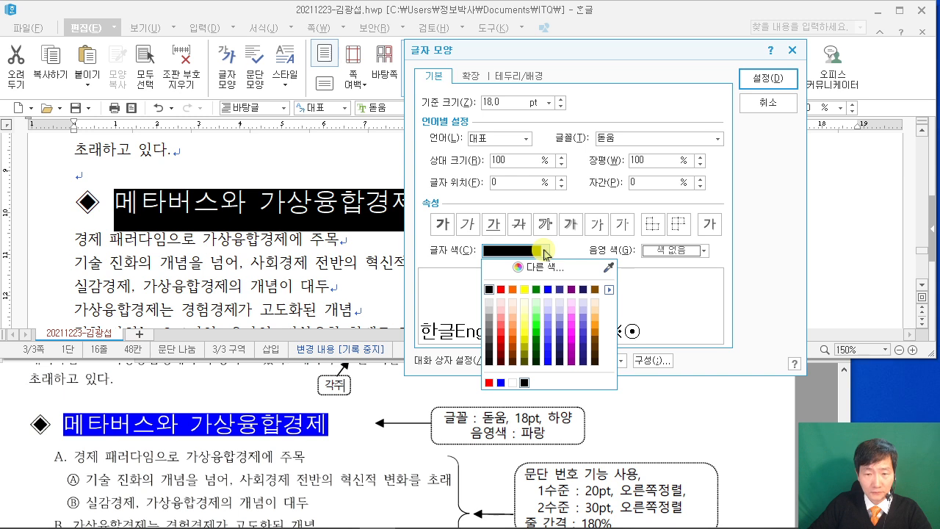
{"action": "left_click", "coordinate": [512, 382]}
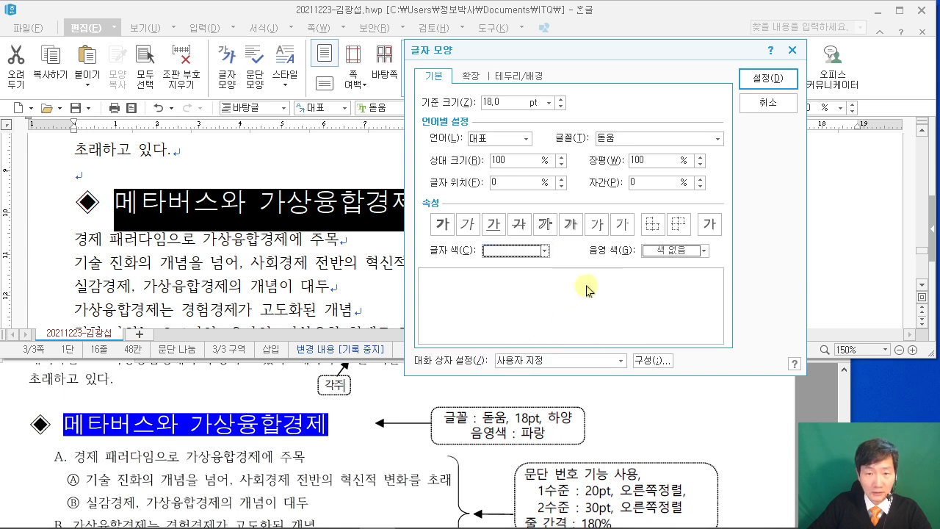
{"action": "left_click", "coordinate": [672, 251]}
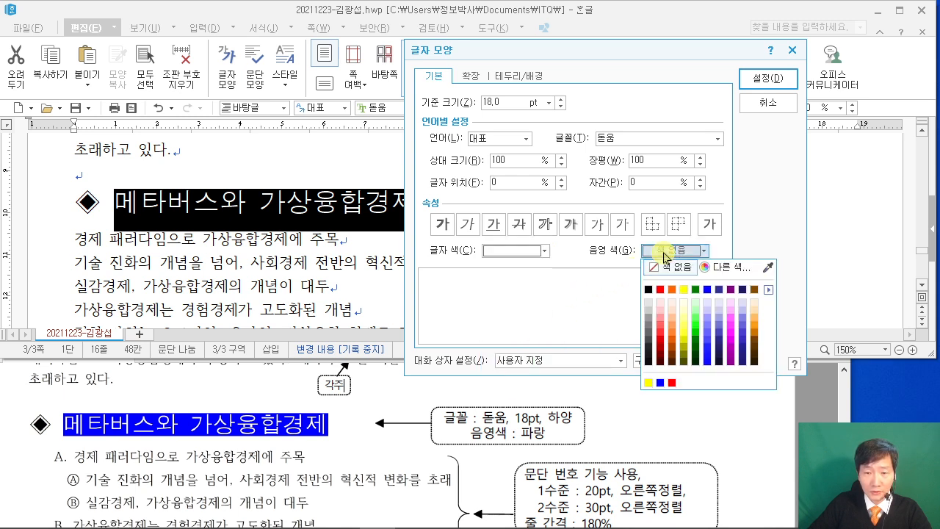
{"action": "left_click", "coordinate": [707, 290]}
{"action": "left_click", "coordinate": [765, 79]}
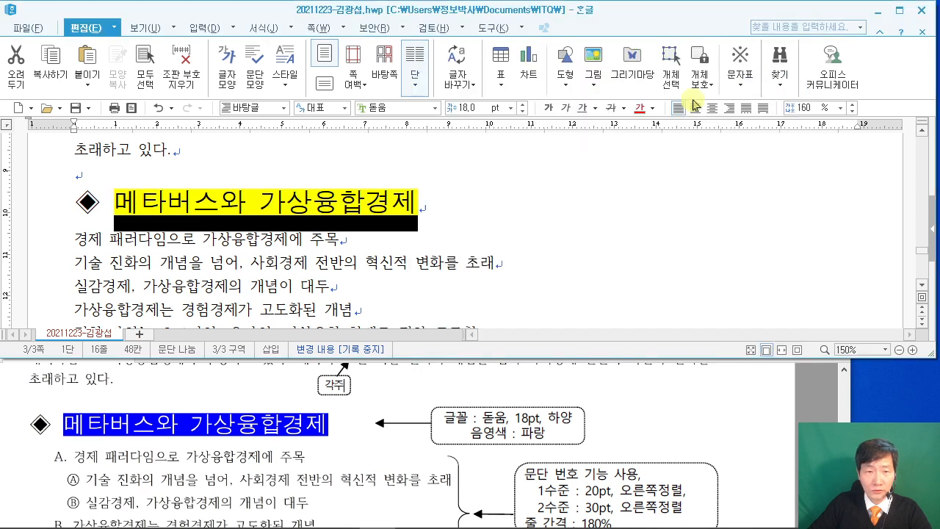
{"action": "left_click", "coordinate": [299, 263]}
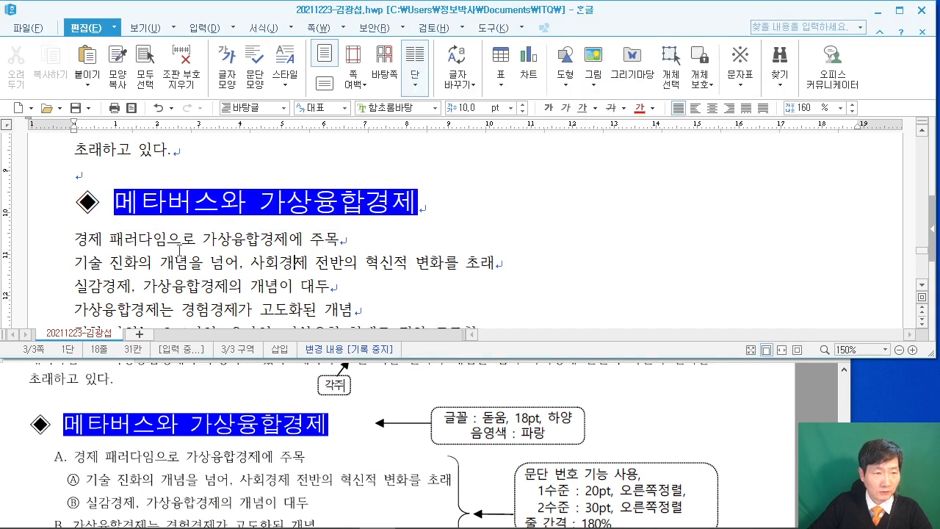
Select the six body lines and customize the A., 1., 가., (a) paragraph numbering style.
{"action": "scroll", "coordinate": [179, 250], "scroll_direction": "down", "scroll_amount": 1}
{"action": "left_click_drag", "start_coordinate": [71, 176], "coordinate": [472, 285]}
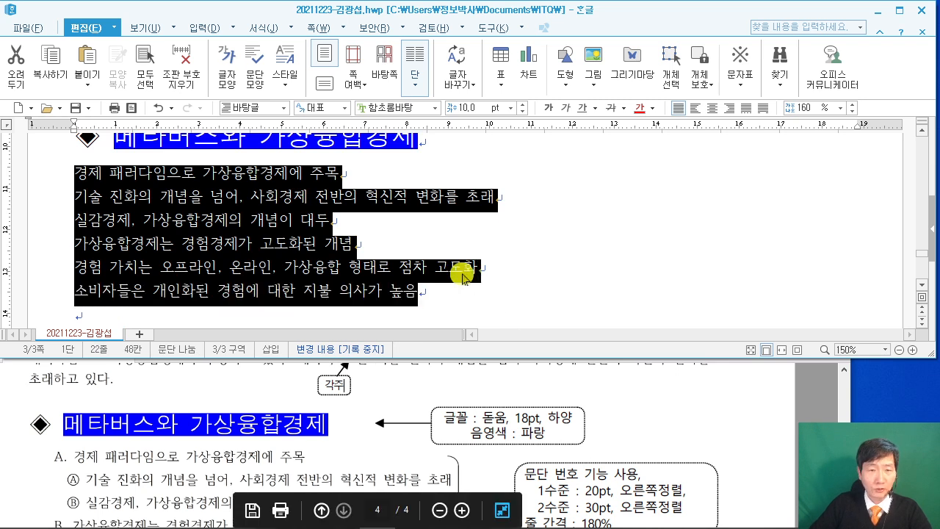
{"action": "right_click", "coordinate": [275, 194]}
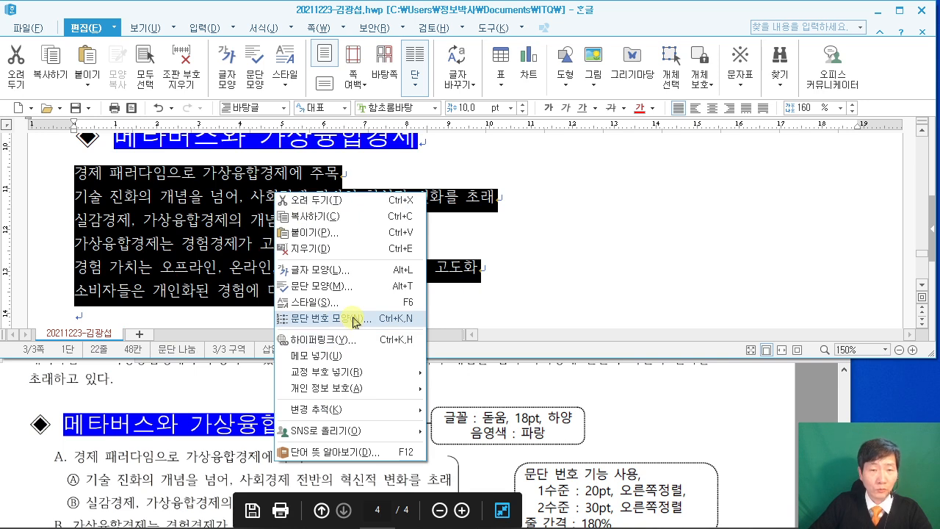
{"action": "left_click", "coordinate": [357, 319]}
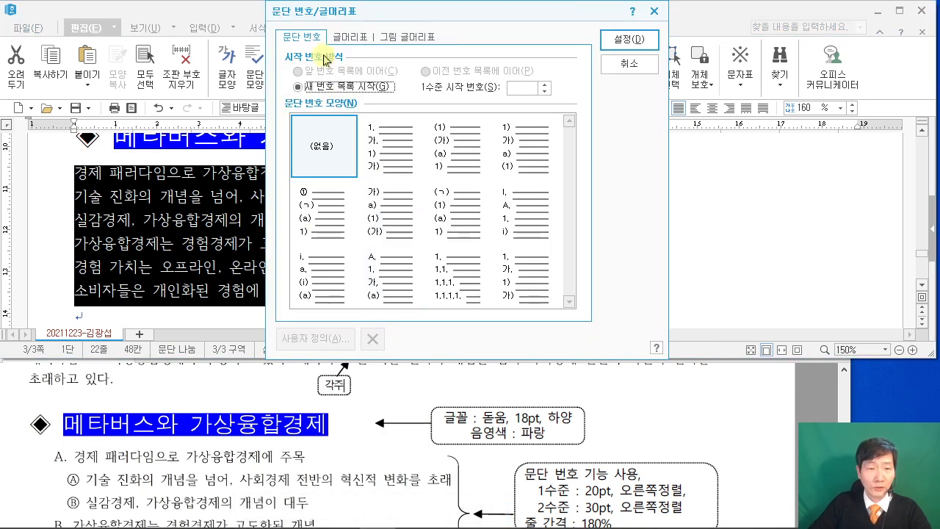
{"action": "scroll", "coordinate": [143, 410], "scroll_direction": "down", "scroll_amount": 1}
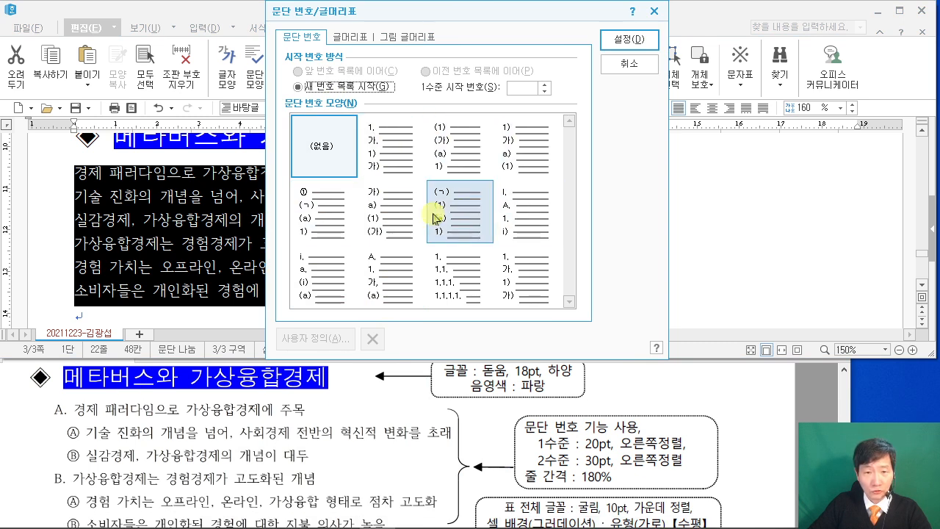
{"action": "left_click", "coordinate": [373, 275]}
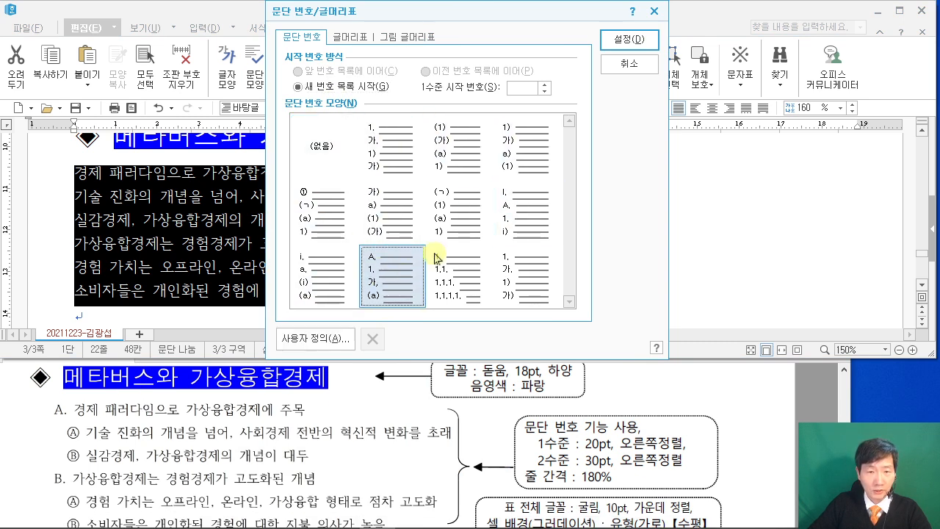
{"action": "left_click", "coordinate": [322, 339]}
{"action": "left_click", "coordinate": [359, 13]}
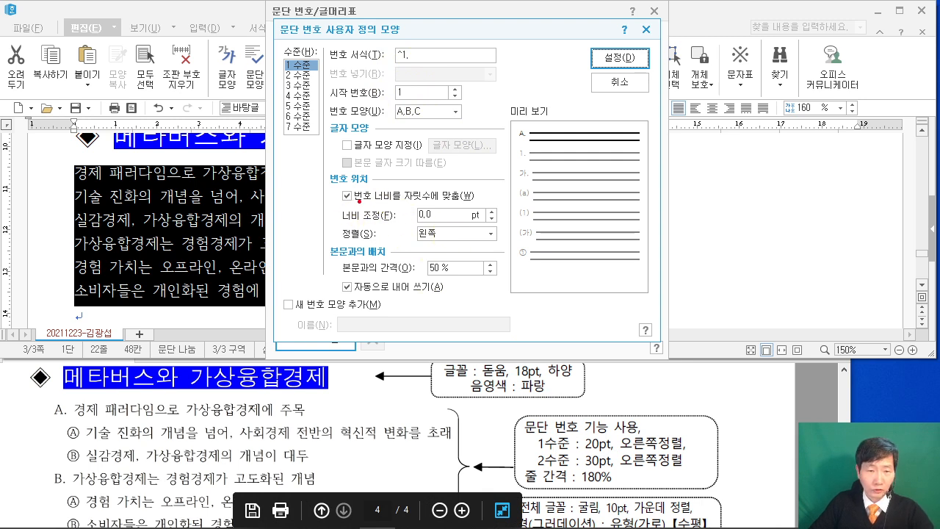
Set level 1 numbering (A.) to 20pt width, right-aligned.
{"action": "mouse_move", "coordinate": [323, 184]}
{"action": "left_mouse_down"}
{"action": "mouse_move", "coordinate": [493, 232]}
{"action": "mouse_move", "coordinate": [514, 254]}
{"action": "left_mouse_up"}
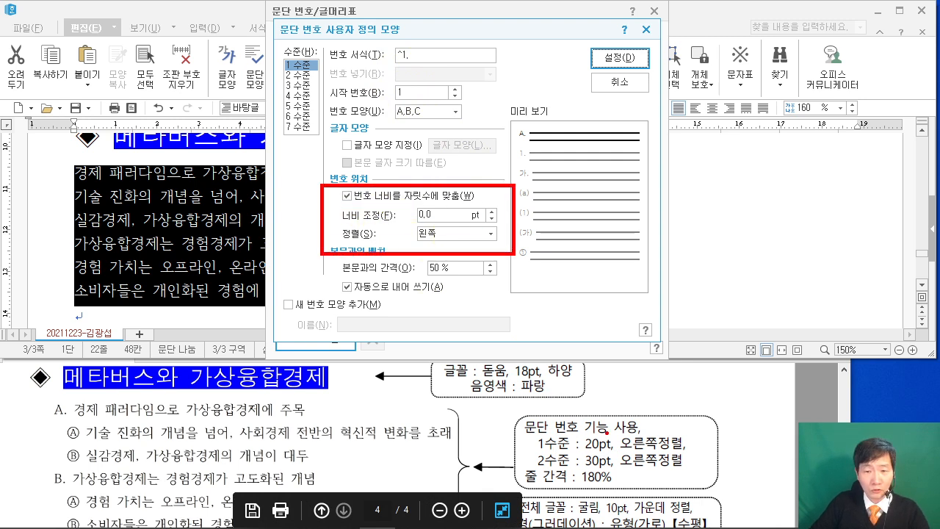
{"action": "left_click_drag", "start_coordinate": [519, 438], "coordinate": [698, 456]}
{"action": "left_click_drag", "start_coordinate": [457, 242], "coordinate": [632, 438]}
{"action": "key", "text": "Escape"}
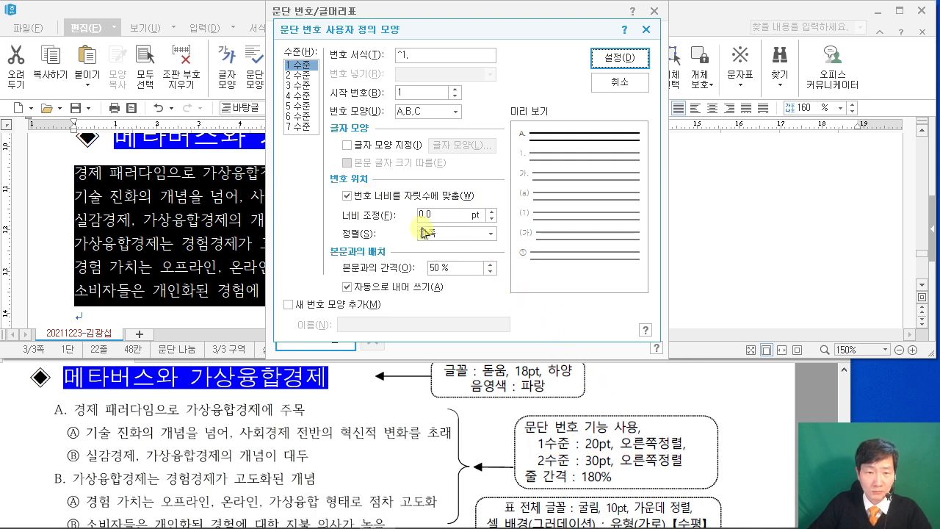
{"action": "type", "text": "20"}
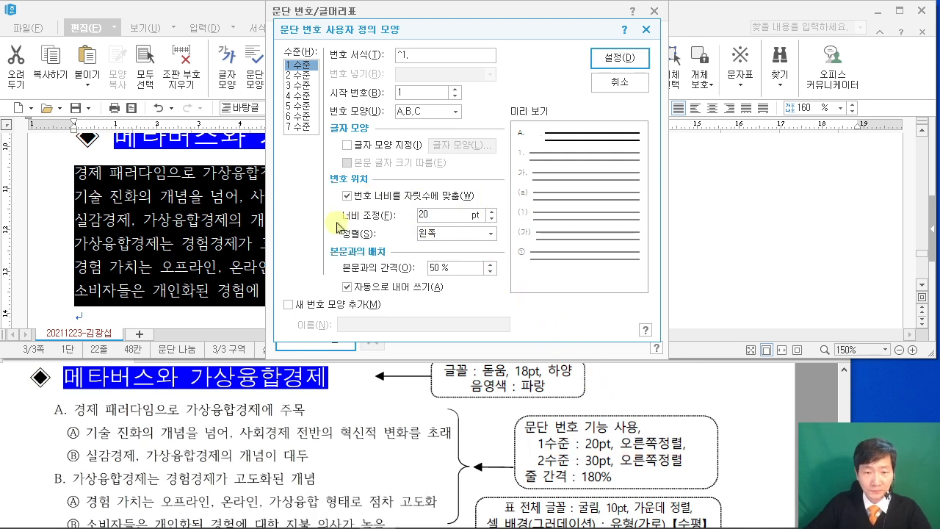
{"action": "left_click", "coordinate": [445, 233]}
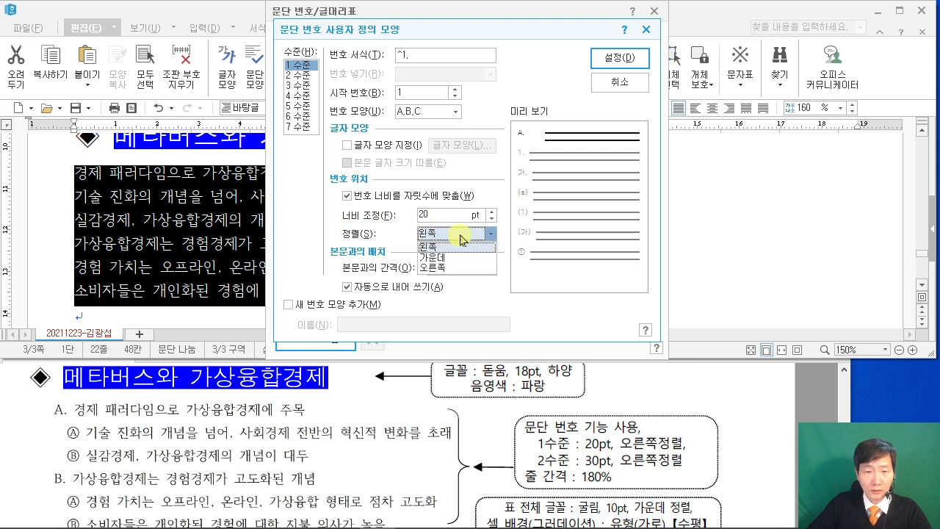
{"action": "left_click", "coordinate": [452, 271]}
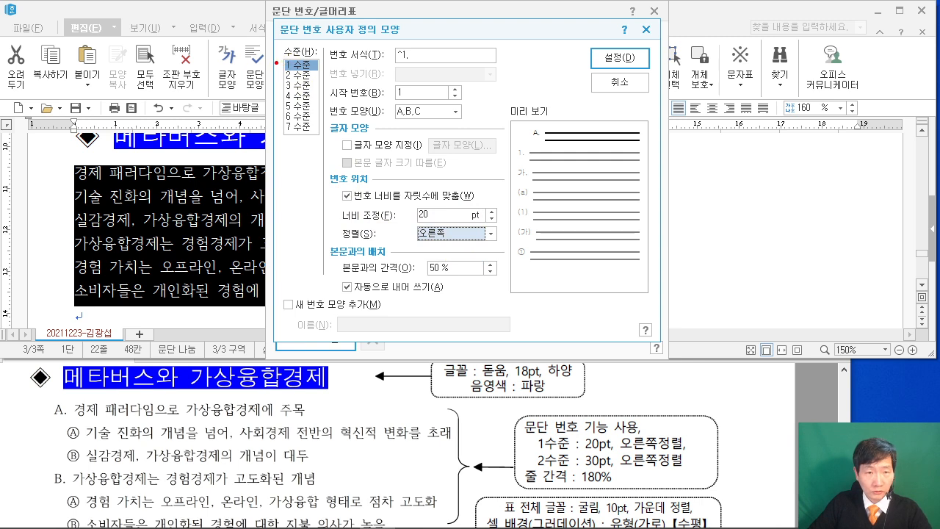
Give level 2 circled Ⓐ,Ⓑ,Ⓒ numbering with the trailing period removed.
{"action": "mouse_move", "coordinate": [275, 65]}
{"action": "left_mouse_down"}
{"action": "mouse_move", "coordinate": [326, 84]}
{"action": "mouse_move", "coordinate": [213, 132]}
{"action": "left_mouse_up"}
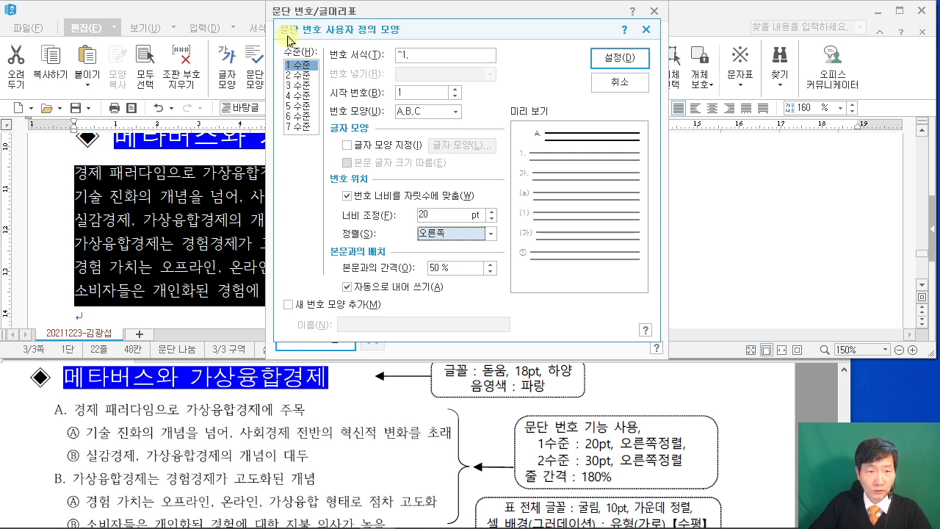
{"action": "left_click", "coordinate": [298, 75]}
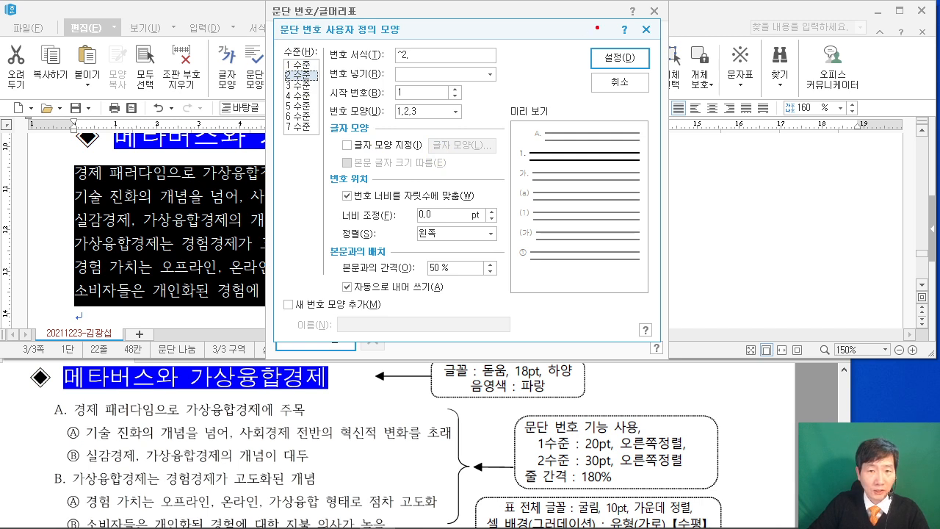
{"action": "left_click_drag", "start_coordinate": [588, 66], "coordinate": [580, 12]}
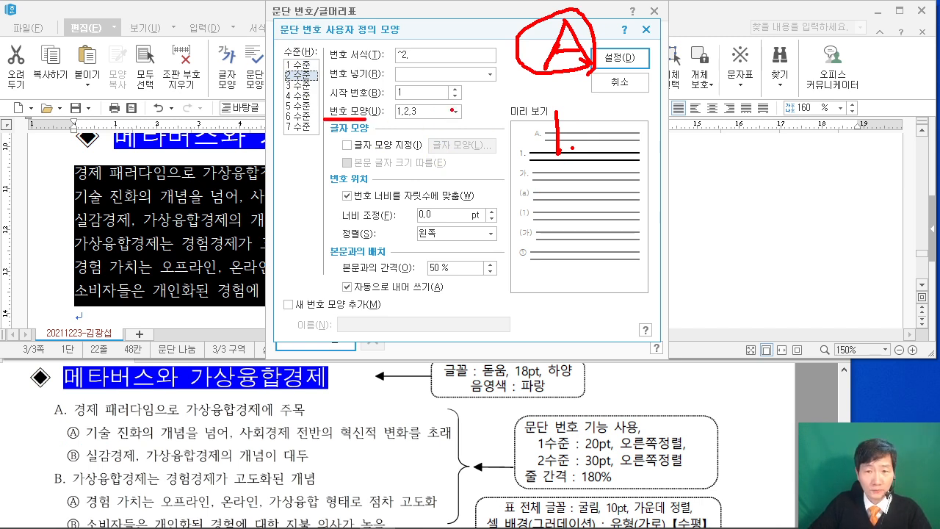
{"action": "key", "text": "Escape"}
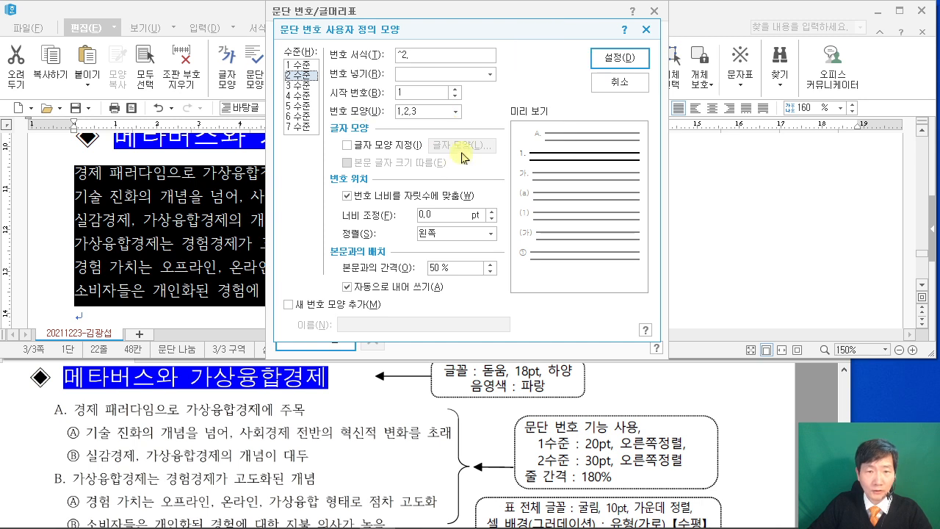
{"action": "left_click", "coordinate": [456, 111]}
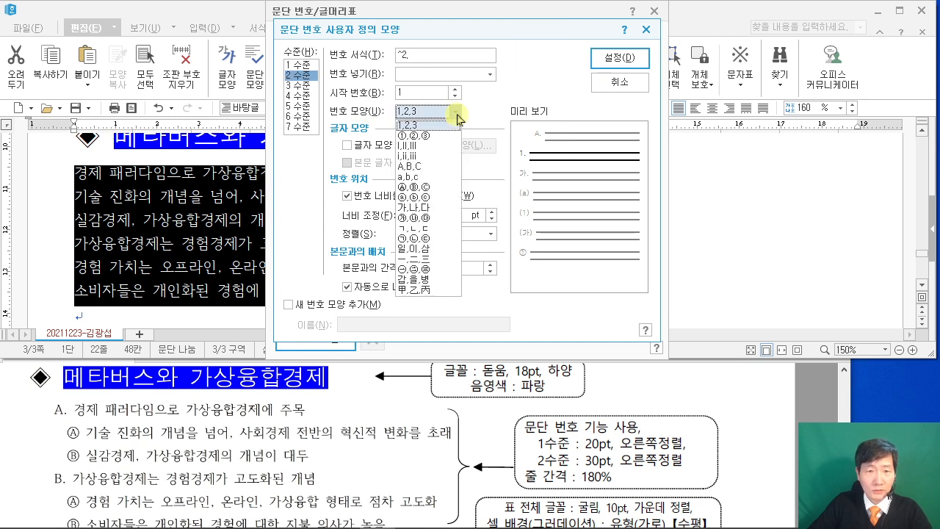
{"action": "left_click", "coordinate": [428, 188]}
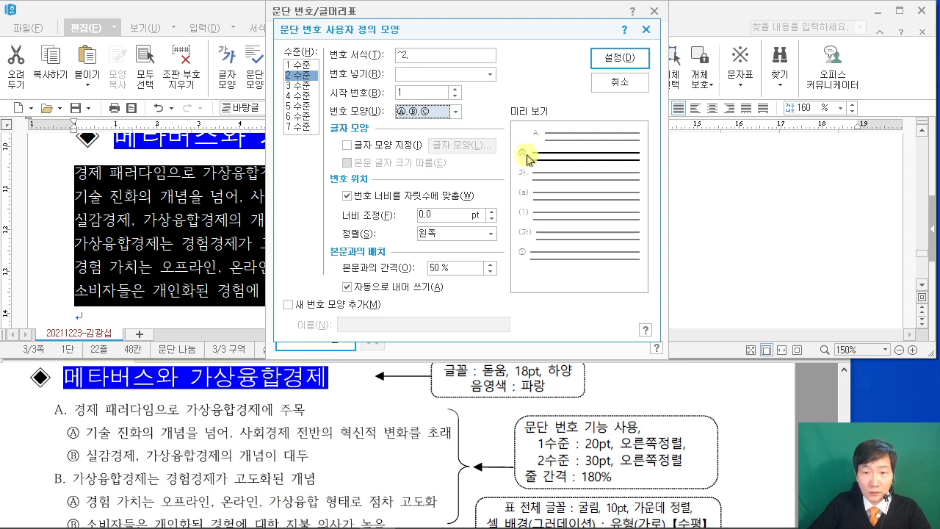
{"action": "left_click", "coordinate": [415, 58]}
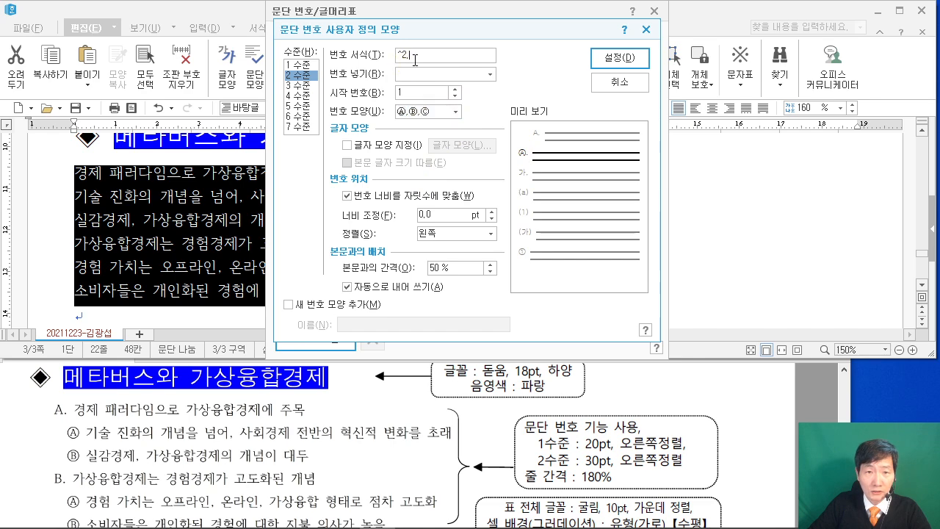
{"action": "key", "text": "BackSpace"}
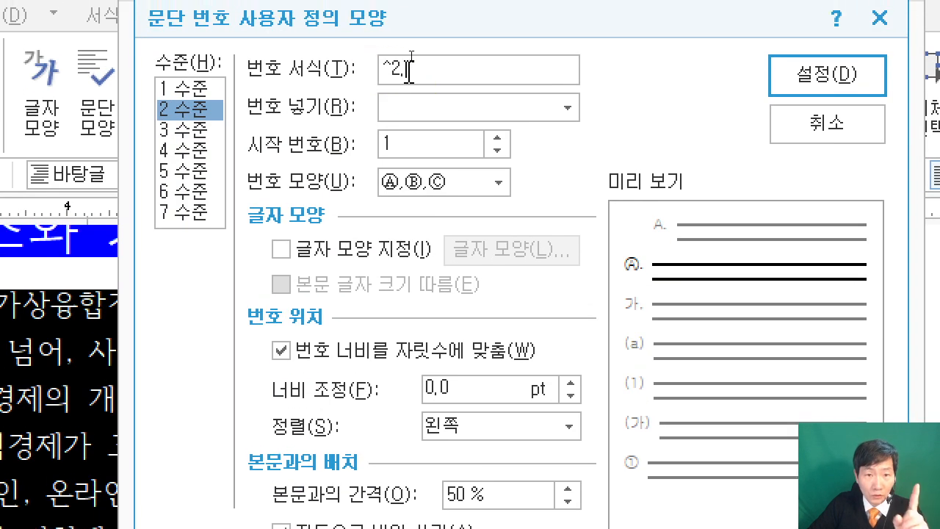
{"action": "left_click", "coordinate": [423, 68]}
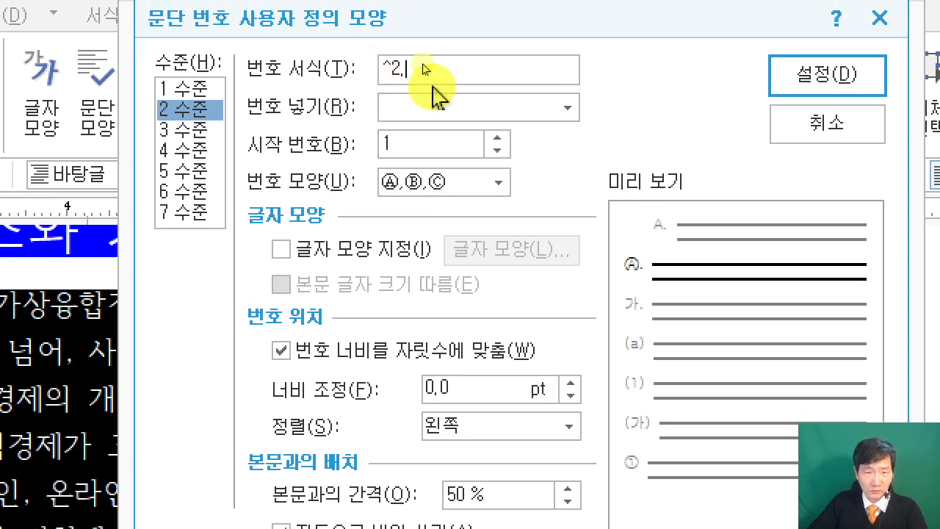
{"action": "key", "text": "BackSpace"}
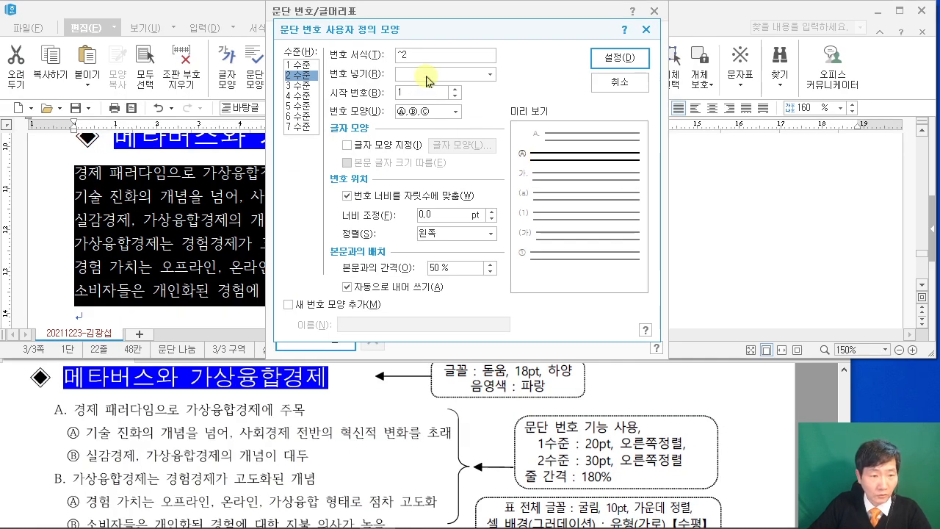
Set level 2 width to 30pt, right-aligned, and confirm the numbering style.
{"action": "left_click", "coordinate": [420, 215]}
{"action": "type", "text": "30"}
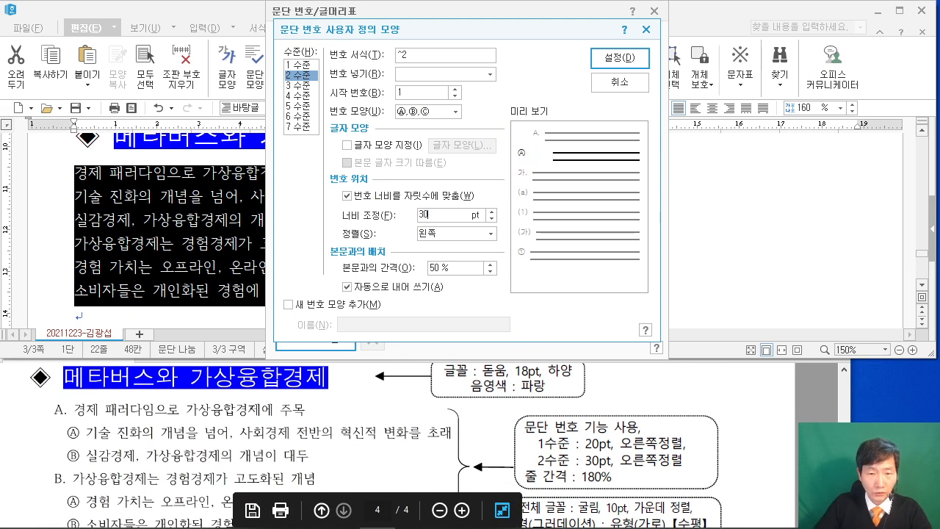
{"action": "left_click", "coordinate": [481, 235]}
{"action": "left_click", "coordinate": [467, 268]}
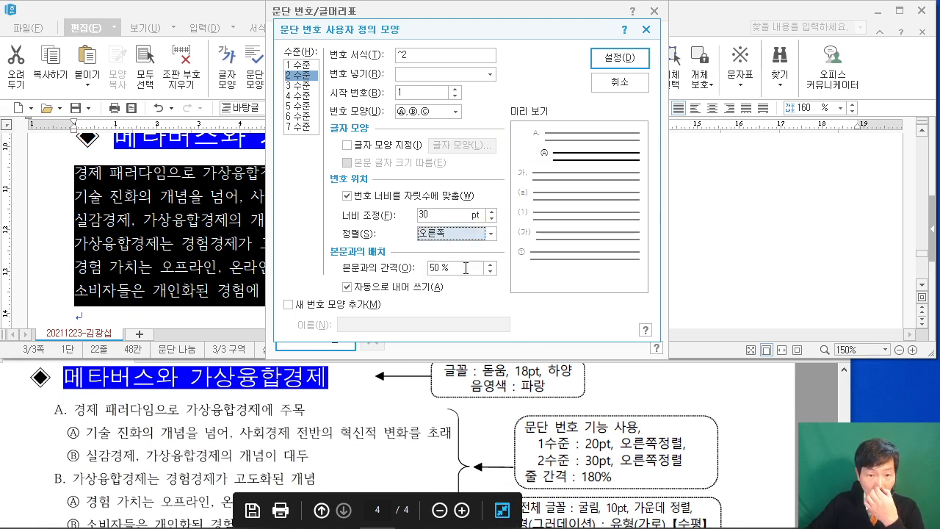
{"action": "left_click", "coordinate": [636, 65]}
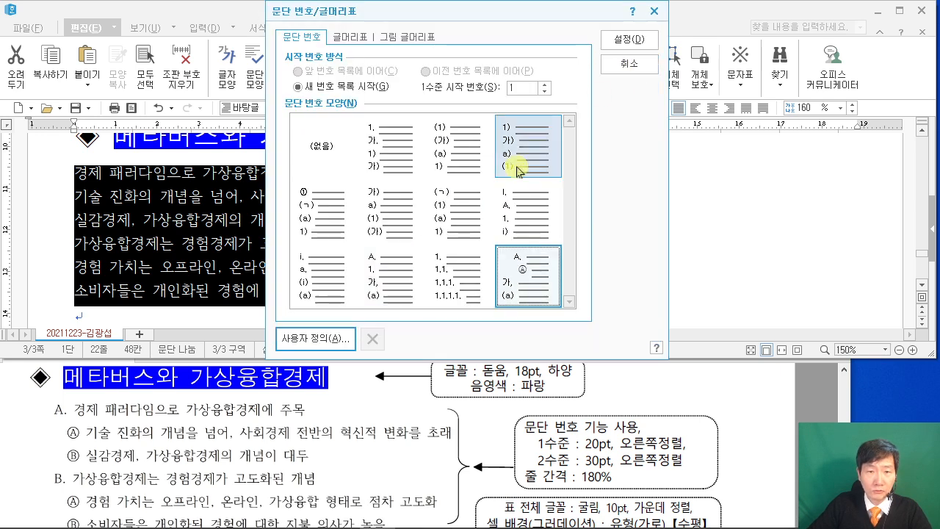
Apply the custom numbering so the six body lines read A. through F.
{"action": "left_click", "coordinate": [630, 40]}
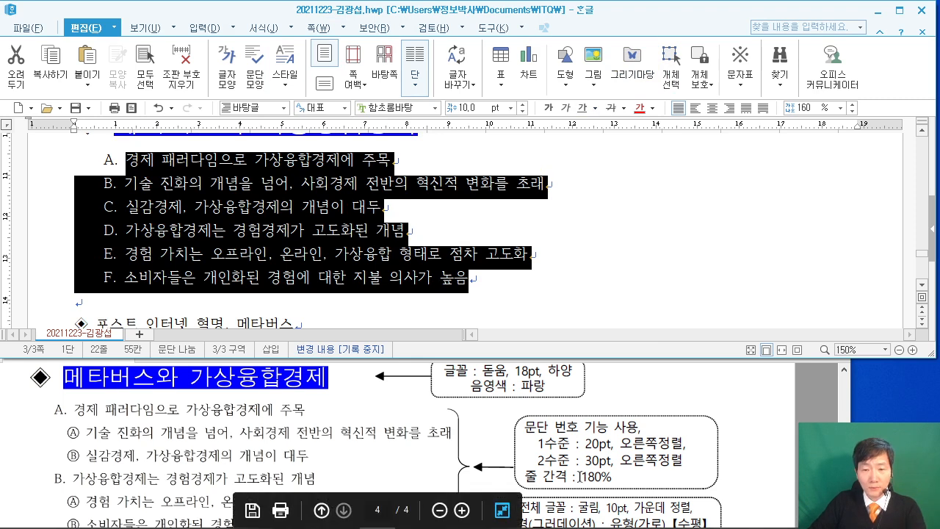
{"action": "left_click", "coordinate": [532, 380]}
{"action": "left_click", "coordinate": [496, 295]}
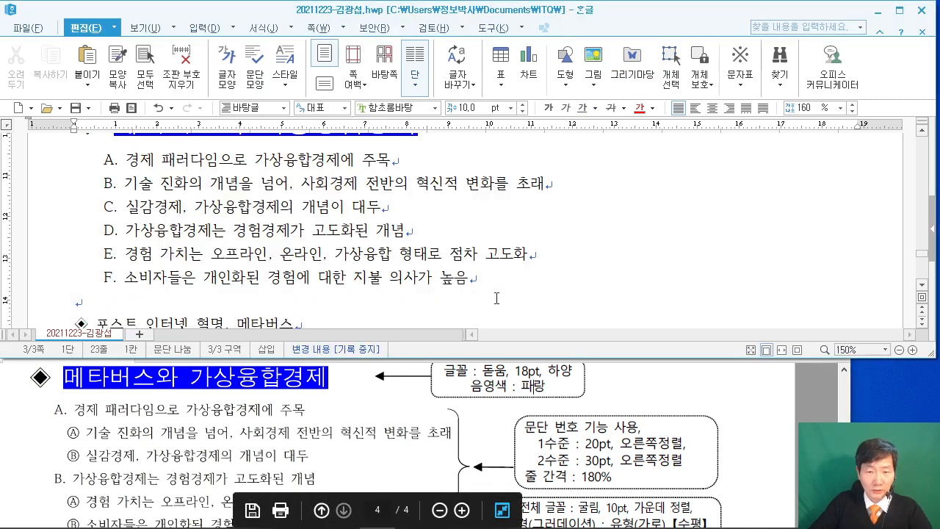
{"action": "left_click", "coordinate": [497, 314]}
{"action": "left_click_drag", "start_coordinate": [497, 302], "coordinate": [498, 335]}
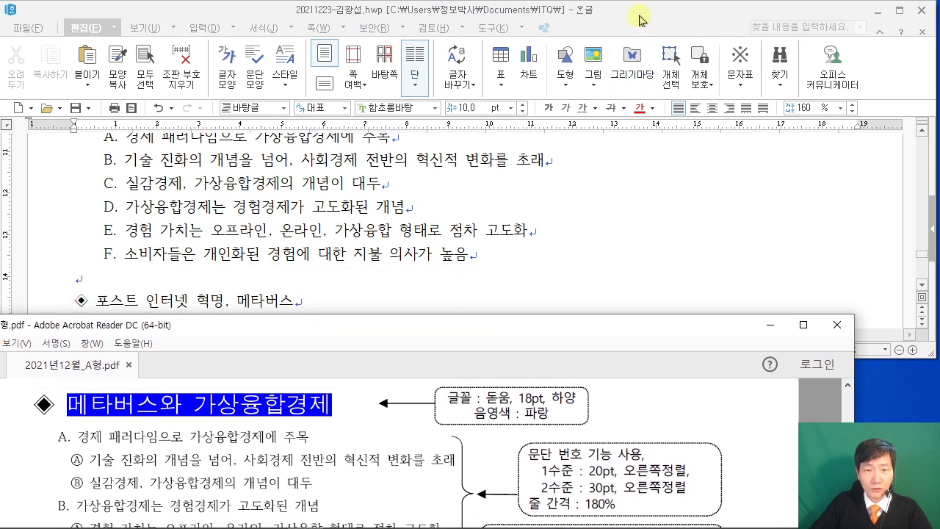
{"action": "left_click", "coordinate": [457, 156]}
Set line spacing of list items A–F to 180%.
{"action": "scroll", "coordinate": [468, 220], "scroll_direction": "up", "scroll_amount": 1}
{"action": "left_click_drag", "start_coordinate": [108, 202], "coordinate": [473, 268]}
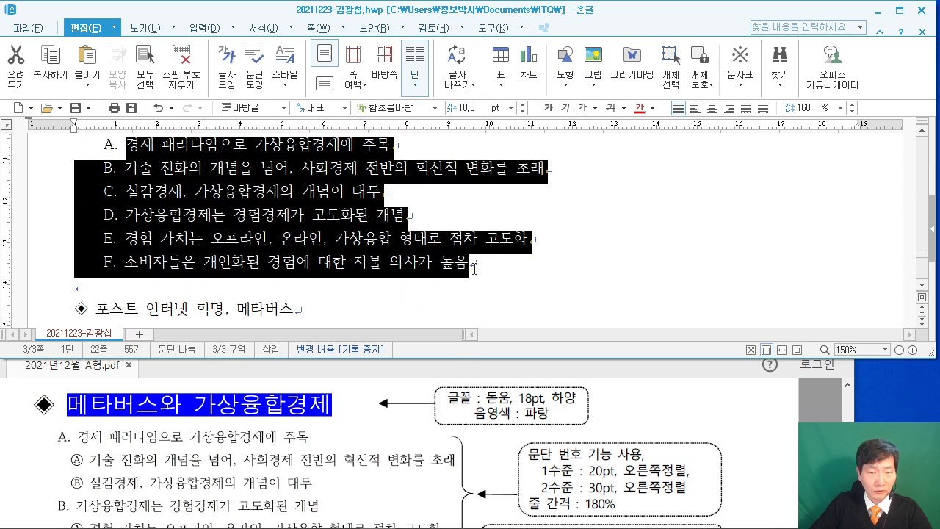
{"action": "left_click", "coordinate": [804, 108]}
{"action": "type", "text": "1"}
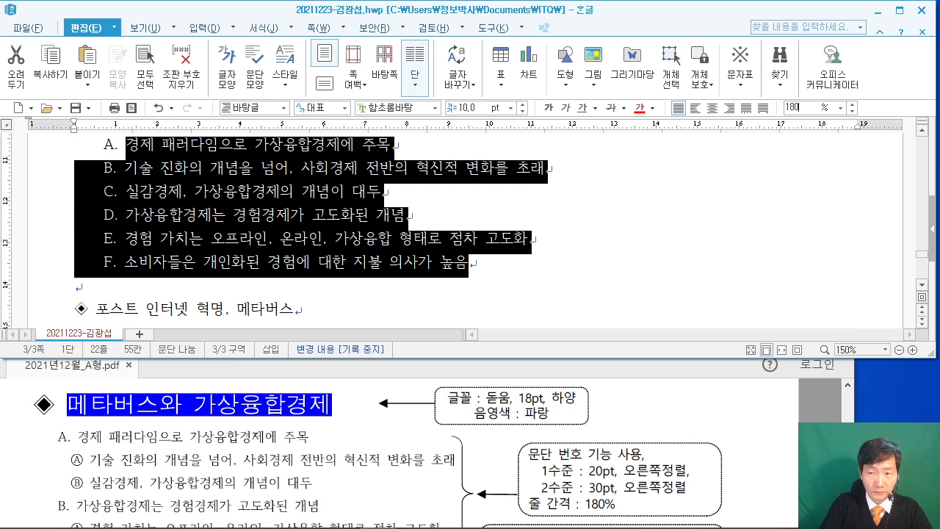
{"action": "type", "text": "80"}
{"action": "key", "text": "Return"}
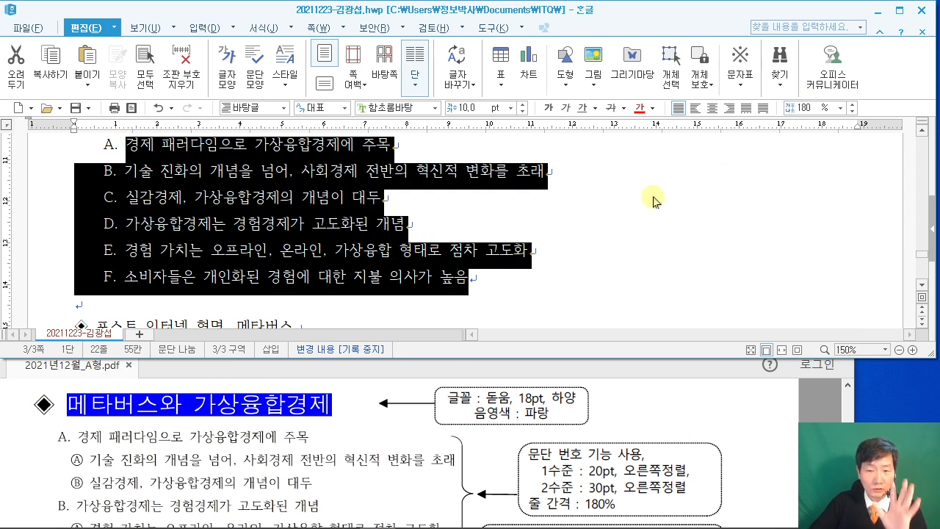
{"action": "left_click", "coordinate": [550, 199]}
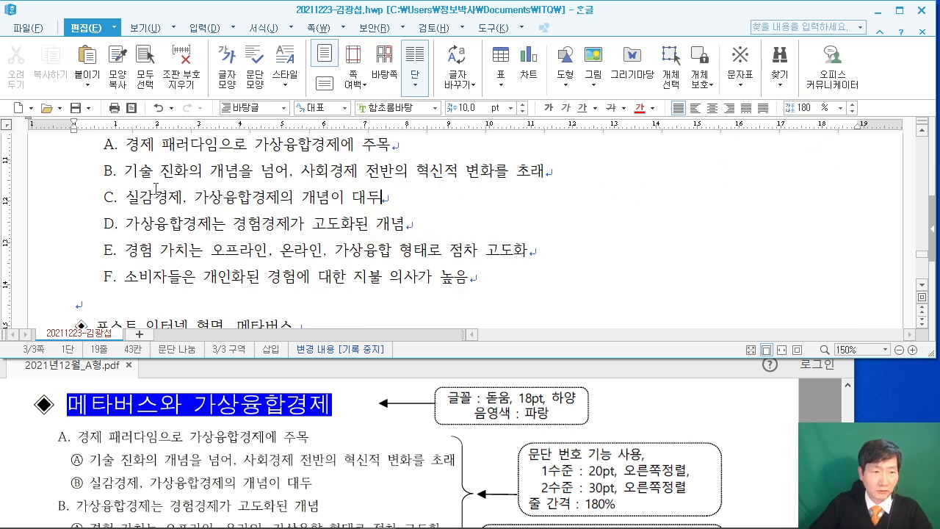
Demote lines B–C, then C–D, to second-level Ⓐ/Ⓑ sub-items via 한 수준 감소.
{"action": "left_click_drag", "start_coordinate": [127, 171], "coordinate": [422, 198]}
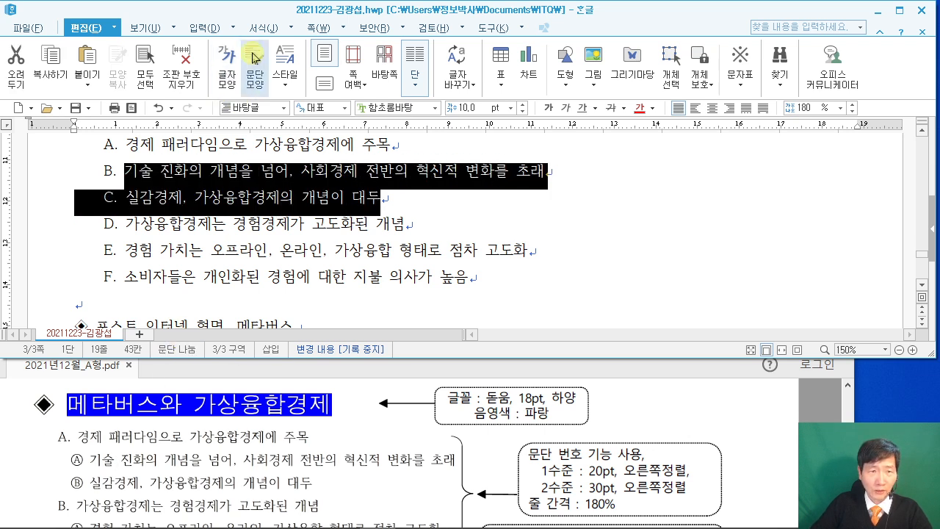
{"action": "left_click", "coordinate": [293, 27]}
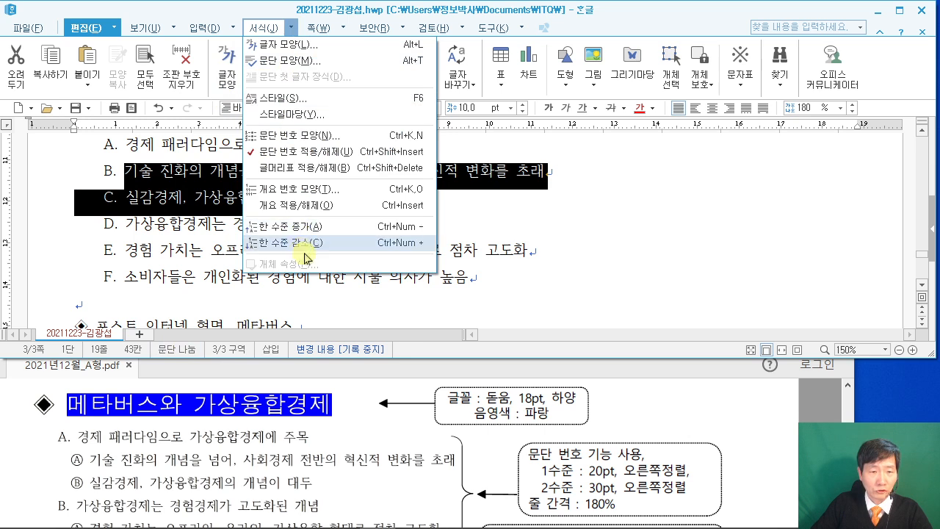
{"action": "left_click", "coordinate": [311, 244]}
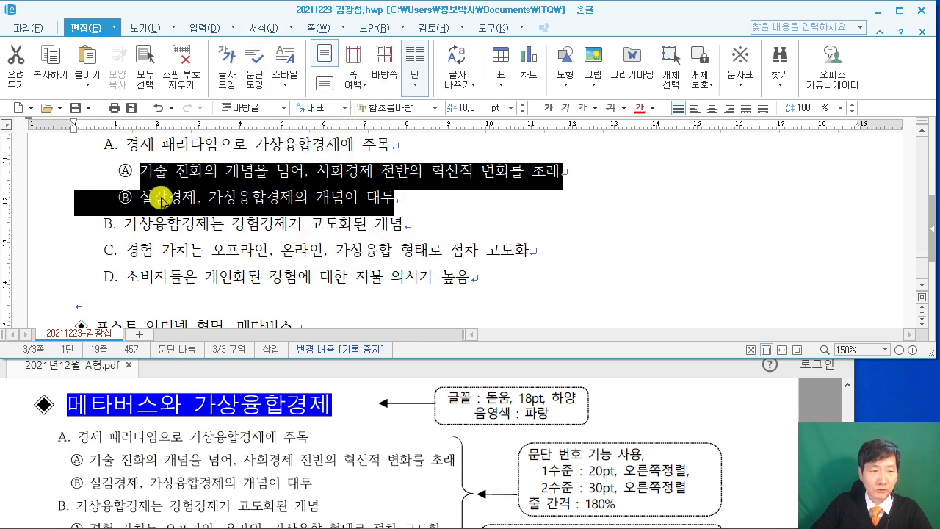
{"action": "left_click_drag", "start_coordinate": [126, 250], "coordinate": [514, 285]}
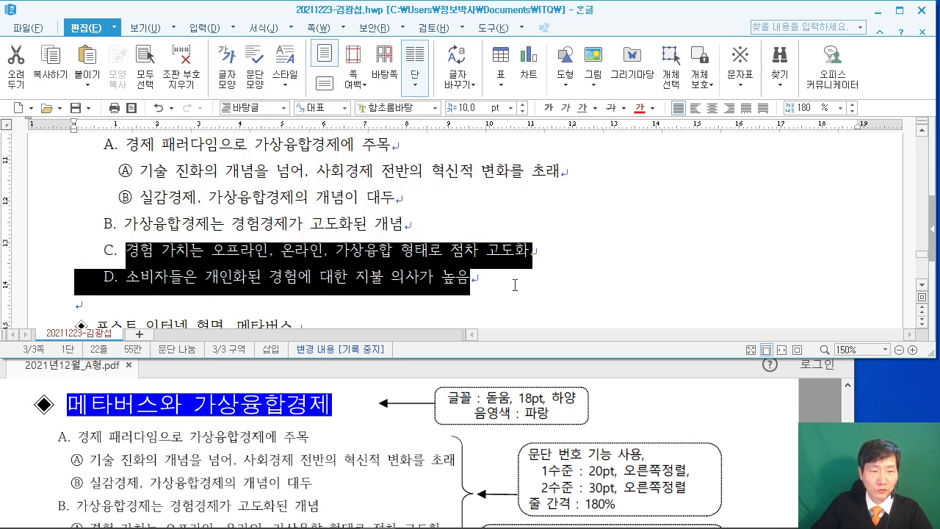
{"action": "left_click", "coordinate": [263, 28]}
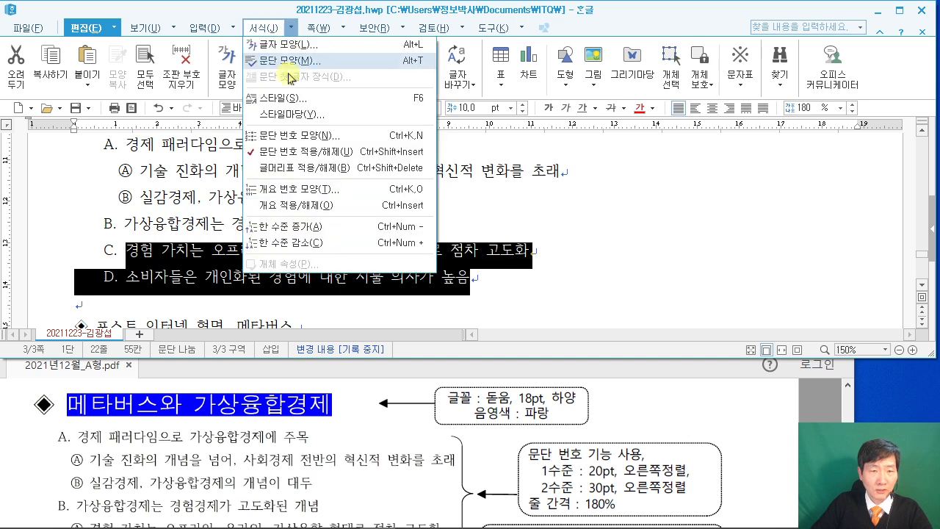
{"action": "left_click", "coordinate": [290, 240]}
{"action": "left_click", "coordinate": [238, 253]}
Select the heading 포스트 인터넷 혁명, 메타버스.
{"action": "scroll", "coordinate": [275, 240], "scroll_direction": "up", "scroll_amount": 1}
{"action": "scroll", "coordinate": [275, 241], "scroll_direction": "down", "scroll_amount": 2}
{"action": "left_click_drag", "start_coordinate": [83, 264], "coordinate": [309, 282]}
{"action": "scroll", "coordinate": [308, 458], "scroll_direction": "down", "scroll_amount": 5}
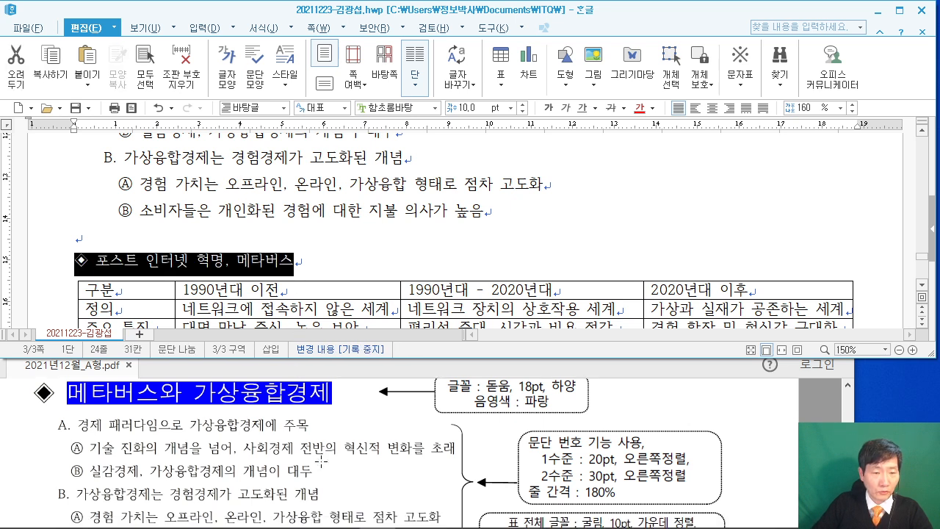
Set the heading to 돋움 18pt and underline its text, excluding the diamond.
{"action": "left_click", "coordinate": [375, 110]}
{"action": "type", "text": "돋움"}
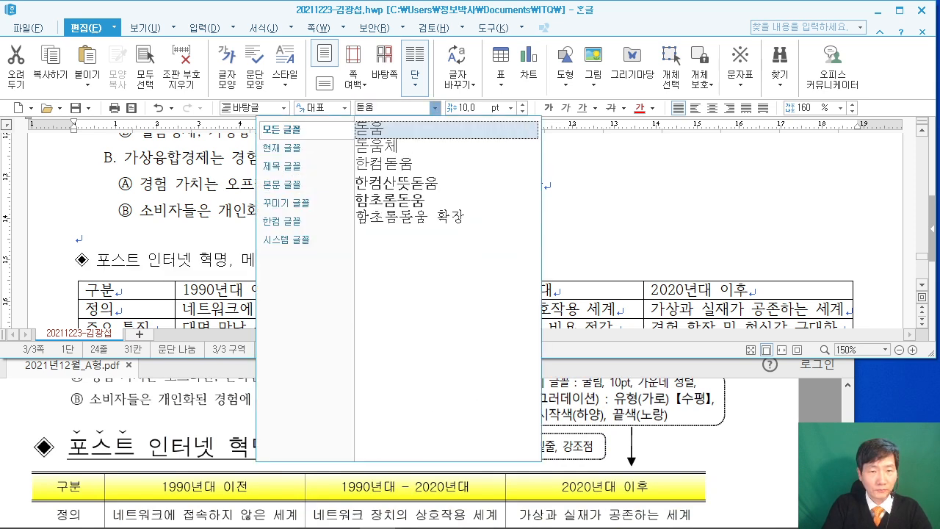
{"action": "key", "text": "Return"}
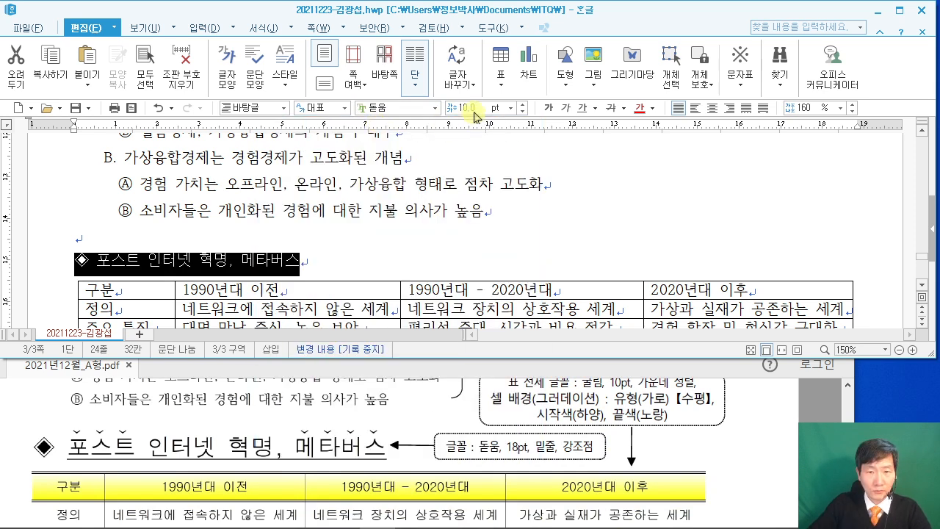
{"action": "type", "text": "18"}
{"action": "key", "text": "Return"}
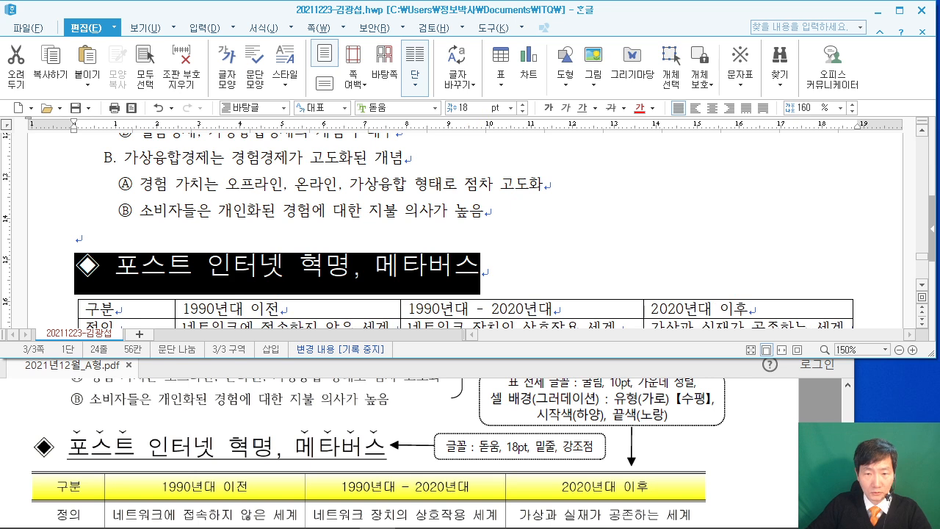
{"action": "left_click", "coordinate": [114, 265]}
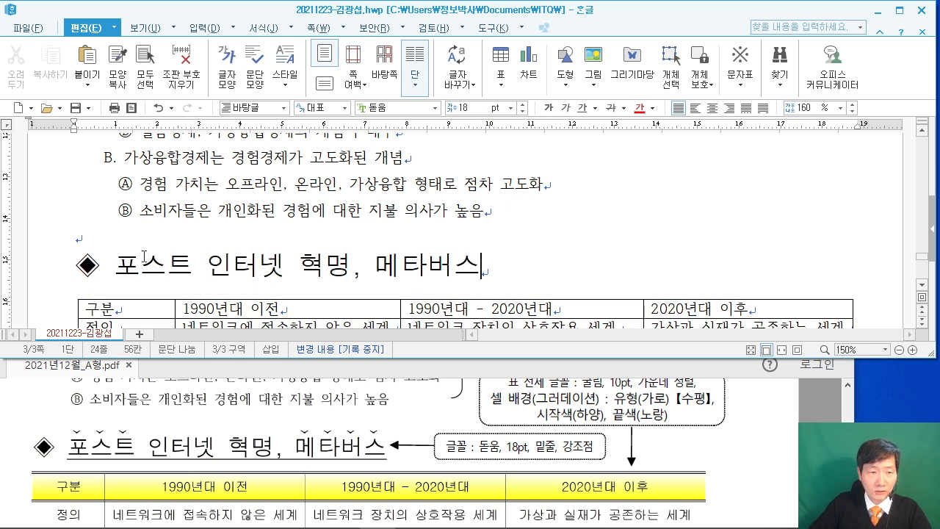
{"action": "left_click_drag", "start_coordinate": [114, 265], "coordinate": [483, 260]}
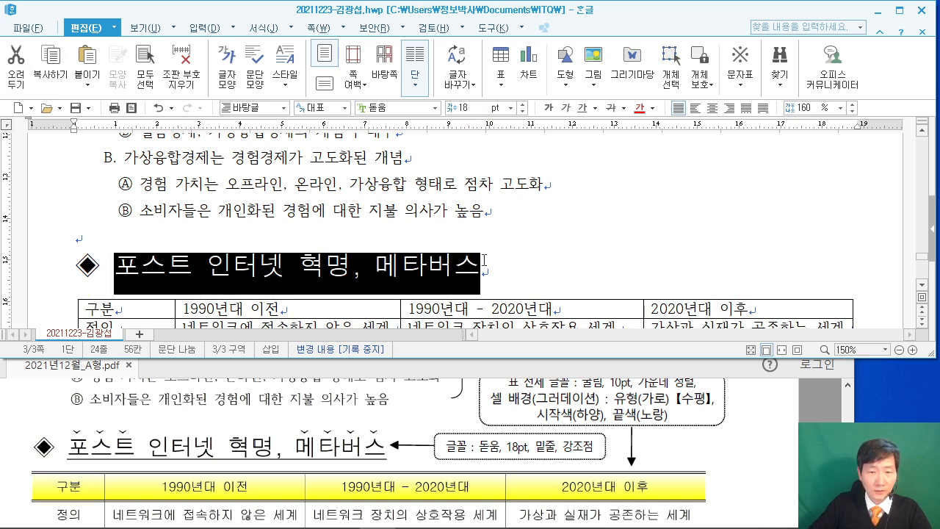
{"action": "left_click", "coordinate": [582, 108]}
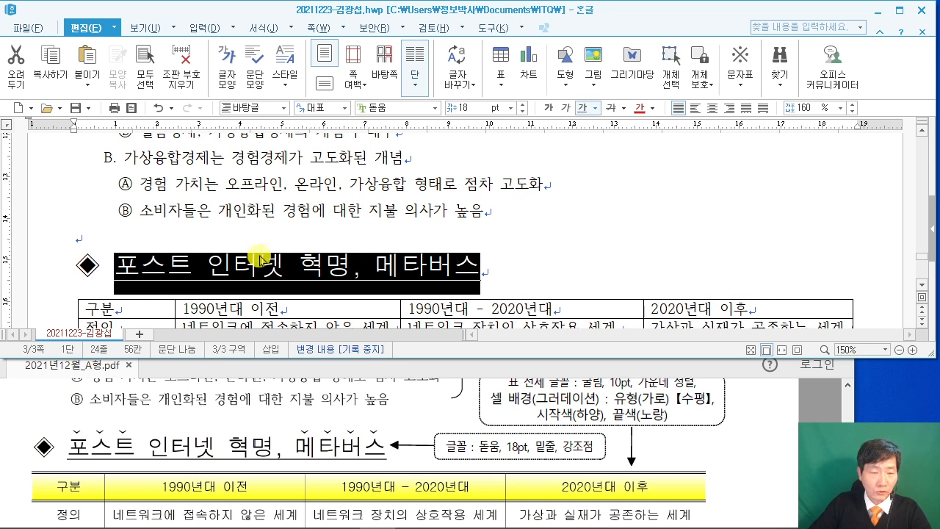
Open 글자 모양 character formatting for the word 포스트.
{"action": "key", "text": "Up"}
{"action": "left_click_drag", "start_coordinate": [112, 266], "coordinate": [192, 265]}
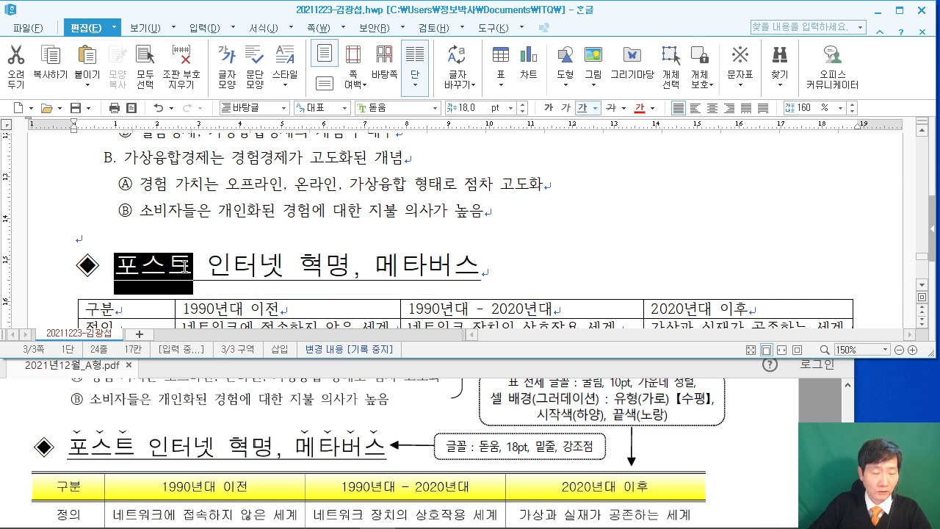
{"action": "right_click", "coordinate": [174, 263]}
{"action": "left_click", "coordinate": [253, 332]}
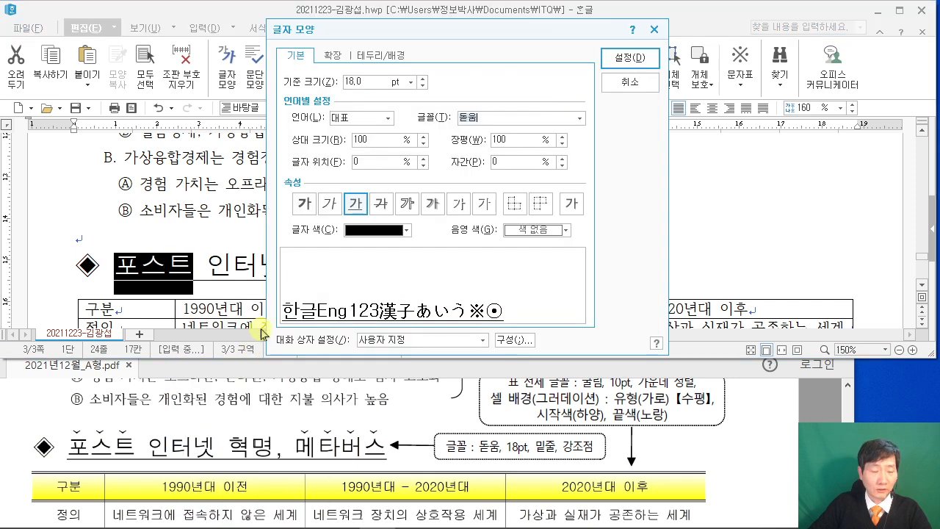
Add a 강조점 emphasis mark above 포스트 from the 확장 options.
{"action": "left_click", "coordinate": [333, 58]}
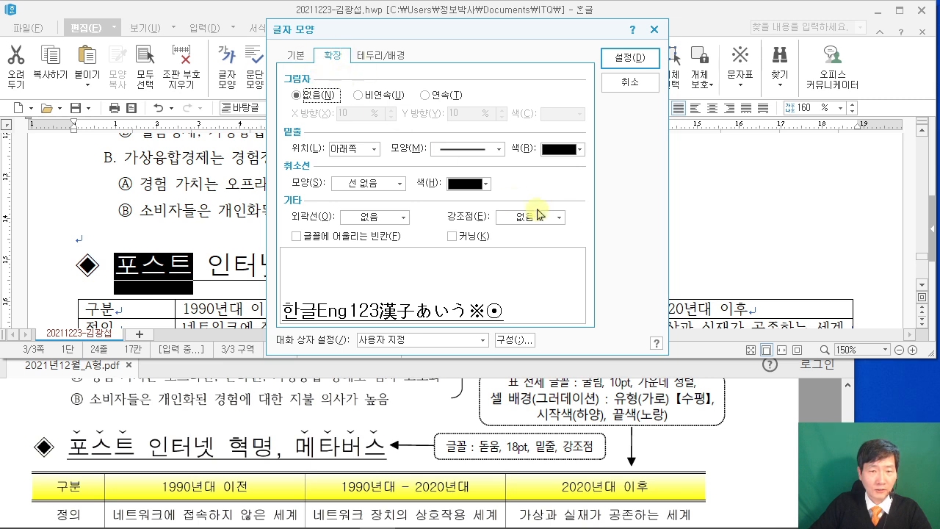
{"action": "left_click", "coordinate": [560, 217]}
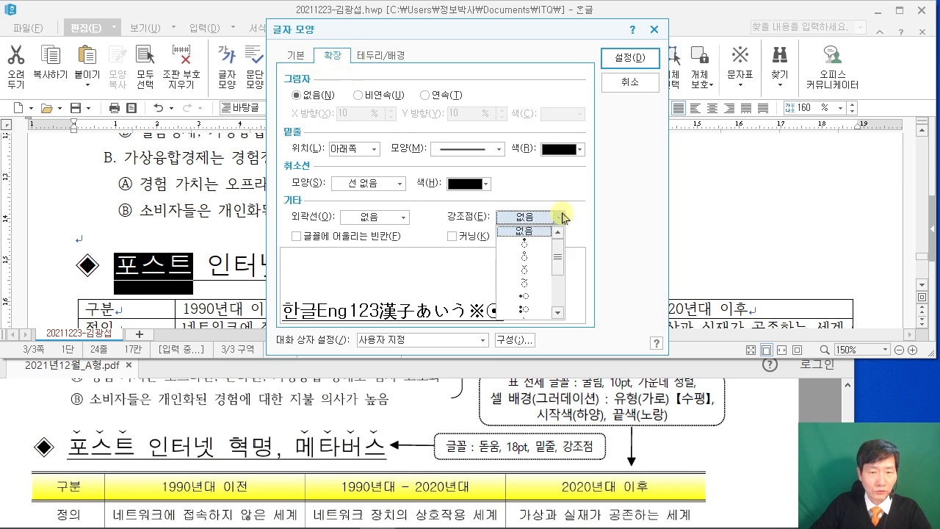
{"action": "left_click", "coordinate": [544, 269]}
{"action": "left_click", "coordinate": [636, 63]}
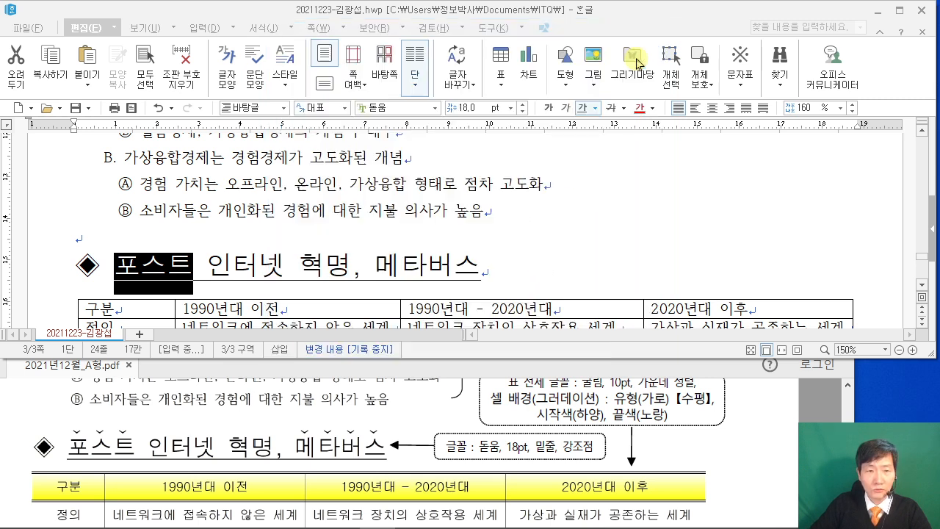
Add the same 강조점 emphasis mark above 메타버스 through 글자 모양.
{"action": "left_click_drag", "start_coordinate": [376, 264], "coordinate": [480, 266]}
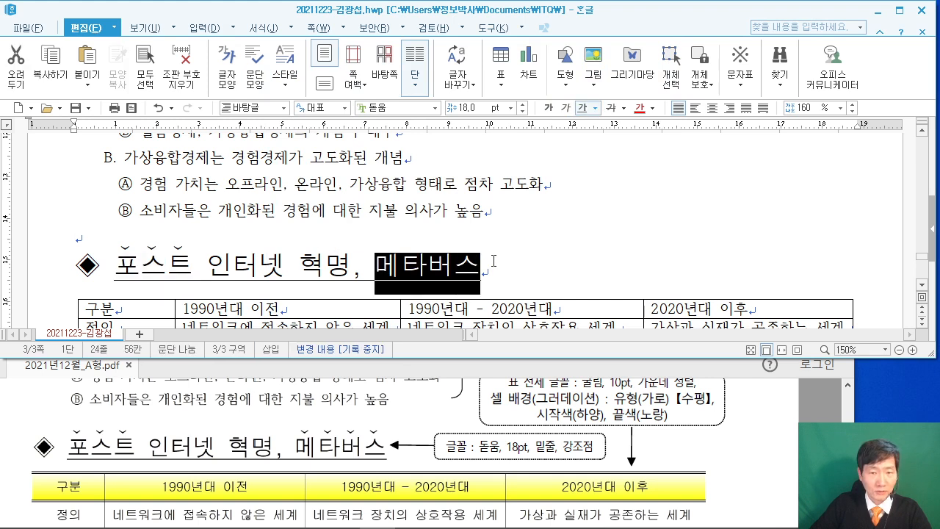
{"action": "right_click", "coordinate": [456, 264]}
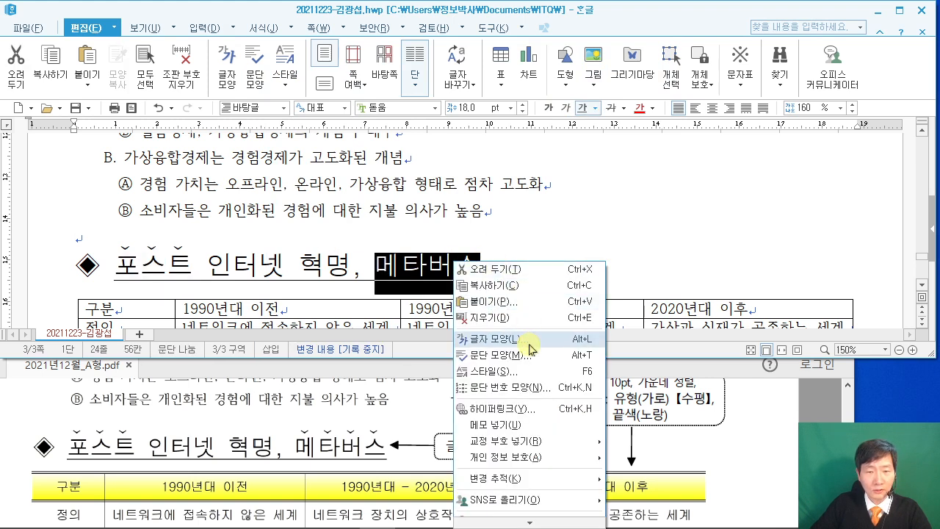
{"action": "left_click", "coordinate": [493, 338]}
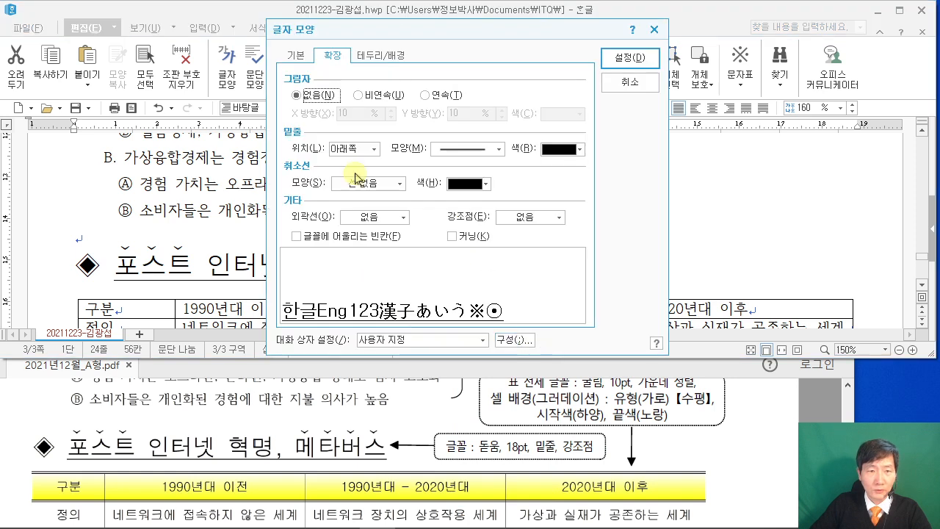
{"action": "left_click", "coordinate": [546, 217]}
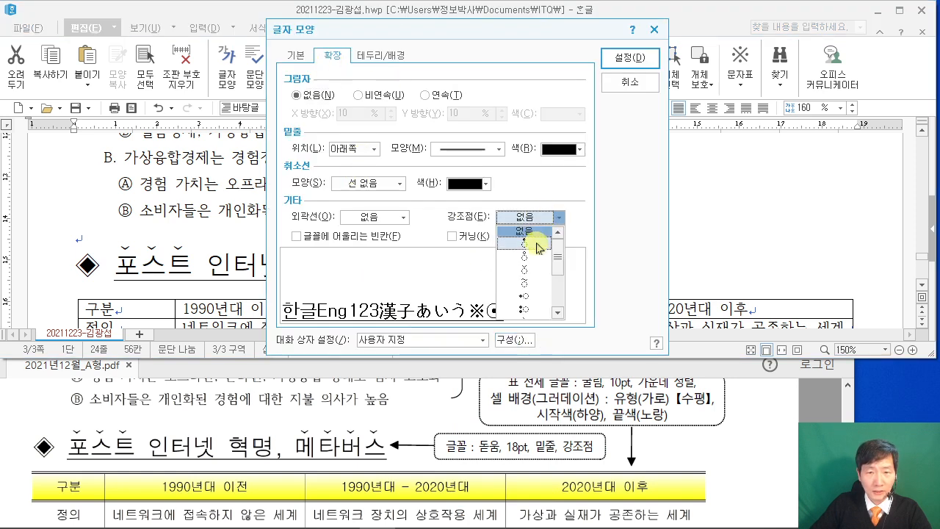
{"action": "left_click", "coordinate": [535, 279]}
{"action": "left_click", "coordinate": [629, 58]}
{"action": "left_click", "coordinate": [454, 205]}
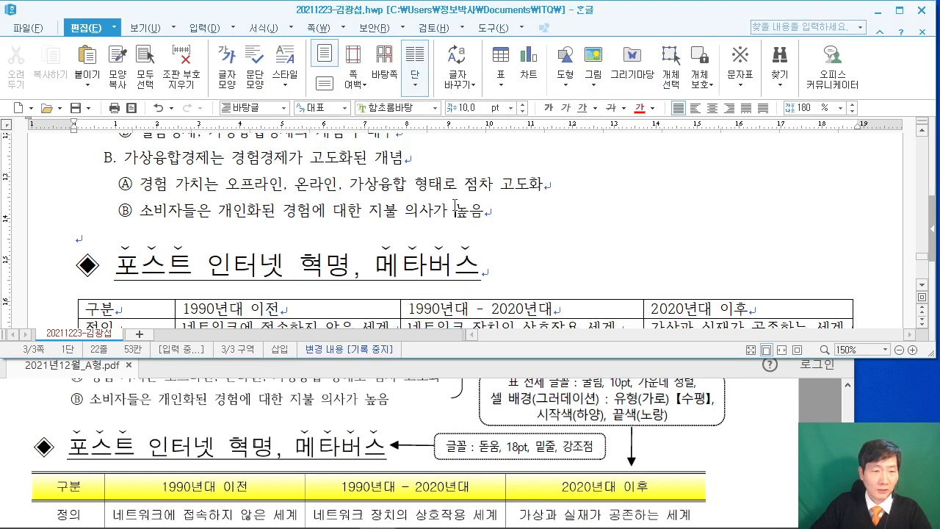
{"action": "scroll", "coordinate": [441, 202], "scroll_direction": "down", "scroll_amount": 3}
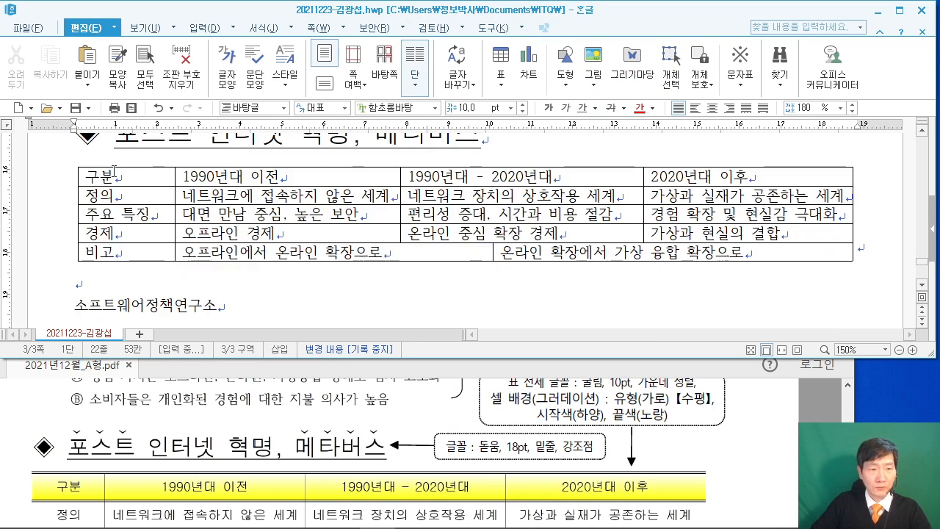
Remove the table's left and right outer borders using 선 없음.
{"action": "left_click_drag", "start_coordinate": [132, 177], "coordinate": [829, 256]}
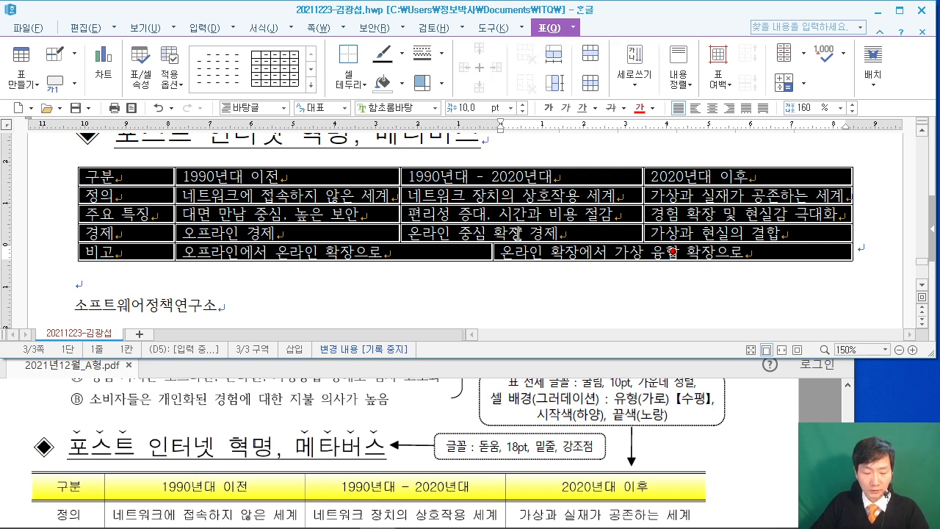
{"action": "key", "text": "l"}
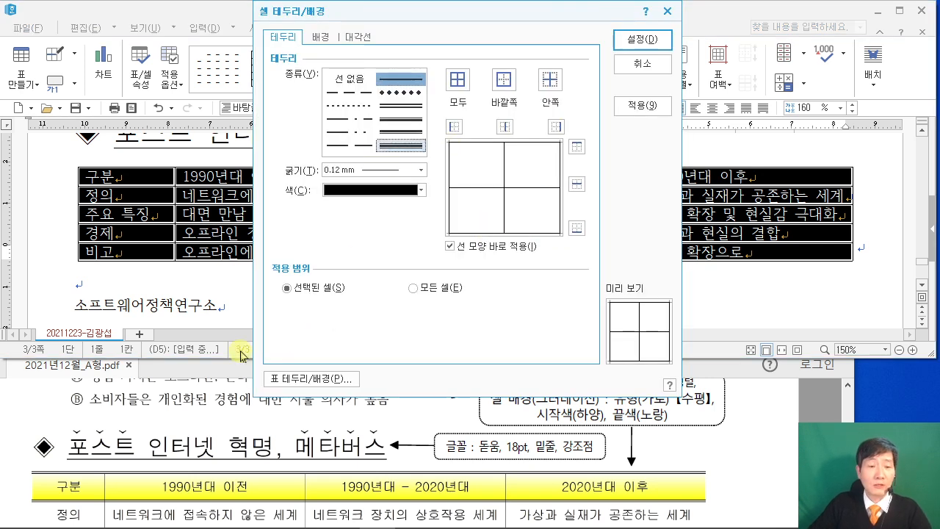
{"action": "left_click", "coordinate": [157, 399]}
{"action": "scroll", "coordinate": [157, 399], "scroll_direction": "down", "scroll_amount": 3}
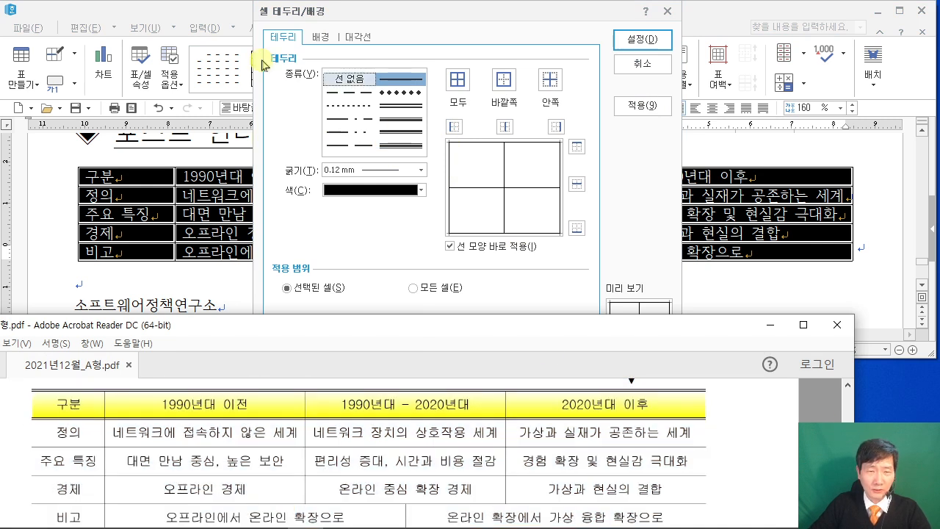
{"action": "left_click", "coordinate": [325, 81]}
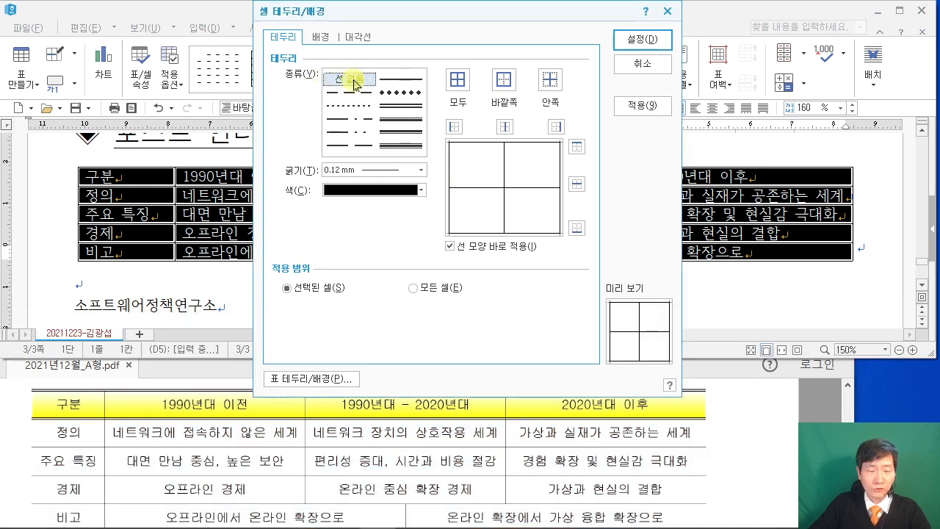
{"action": "left_click", "coordinate": [343, 79]}
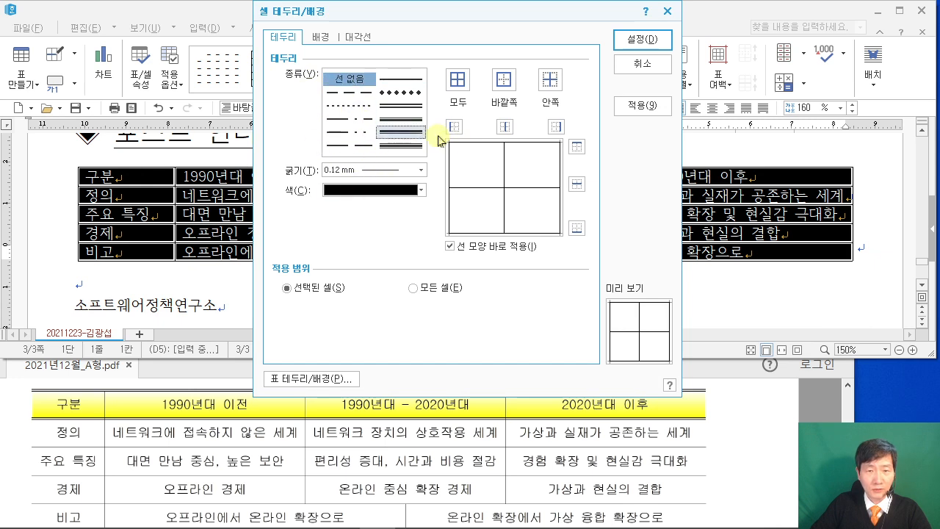
{"action": "left_click", "coordinate": [453, 128]}
{"action": "left_click", "coordinate": [557, 128]}
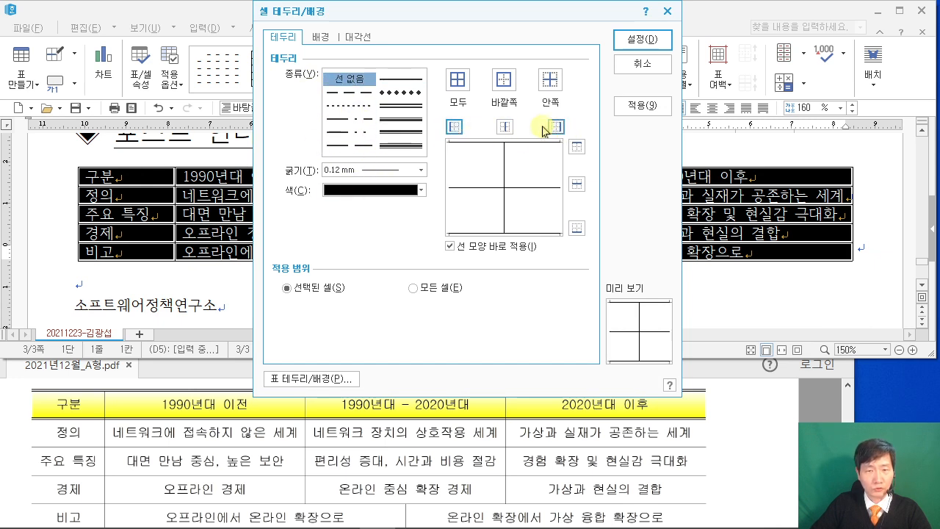
{"action": "left_click", "coordinate": [651, 39]}
Make the table's top and bottom edges 0.5 mm double lines.
{"action": "scroll", "coordinate": [354, 448], "scroll_direction": "down", "scroll_amount": 1}
{"action": "scroll", "coordinate": [181, 422], "scroll_direction": "up", "scroll_amount": 1}
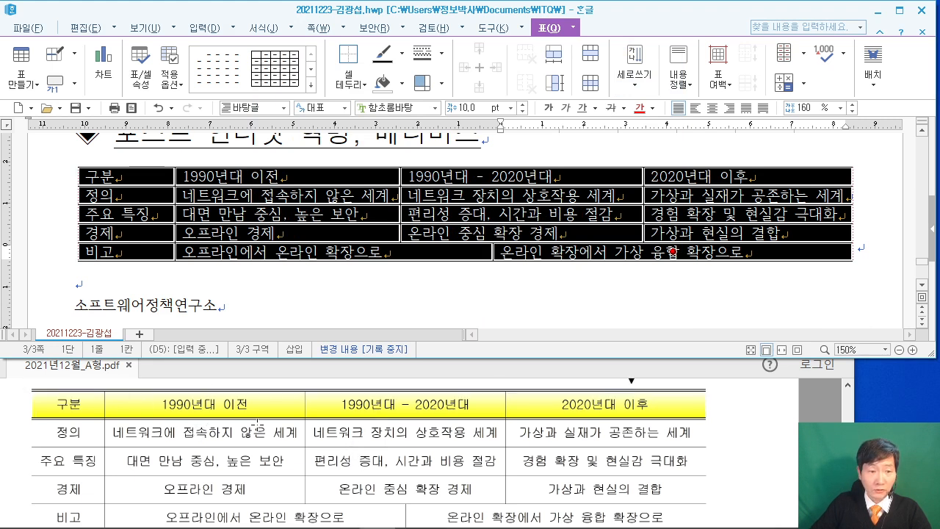
{"action": "scroll", "coordinate": [257, 422], "scroll_direction": "down", "scroll_amount": 1}
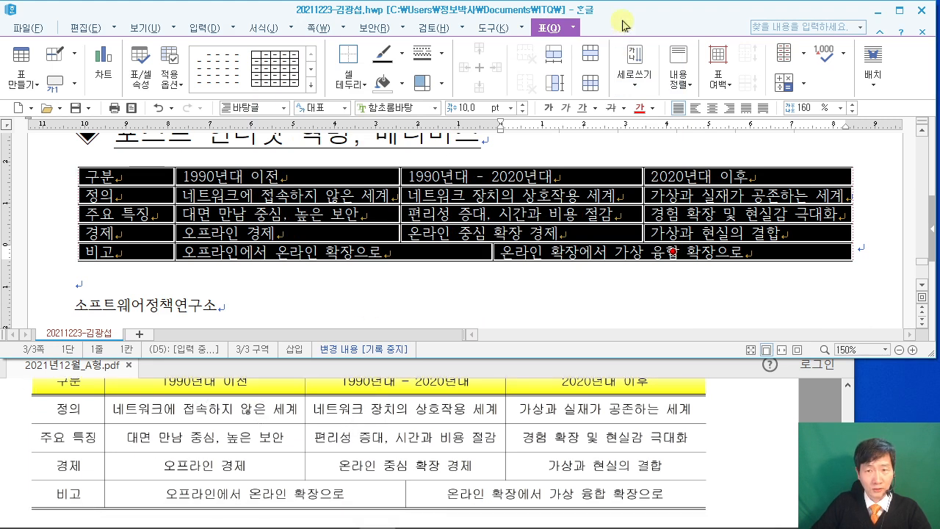
{"action": "left_click", "coordinate": [586, 47]}
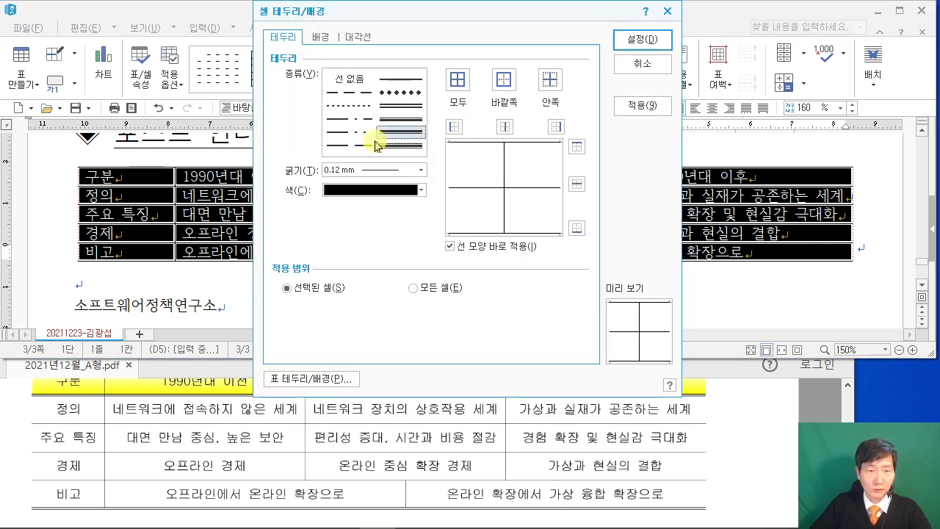
{"action": "left_click", "coordinate": [401, 105]}
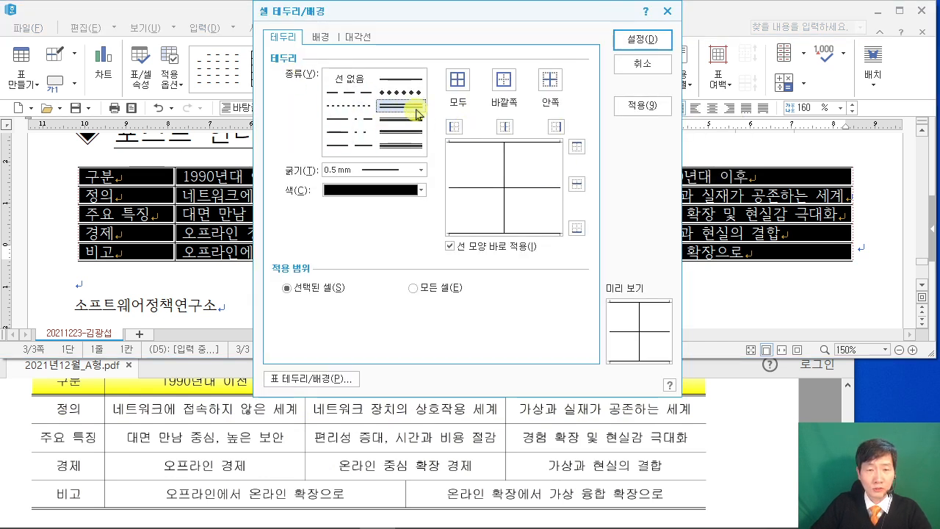
{"action": "left_click", "coordinate": [576, 147]}
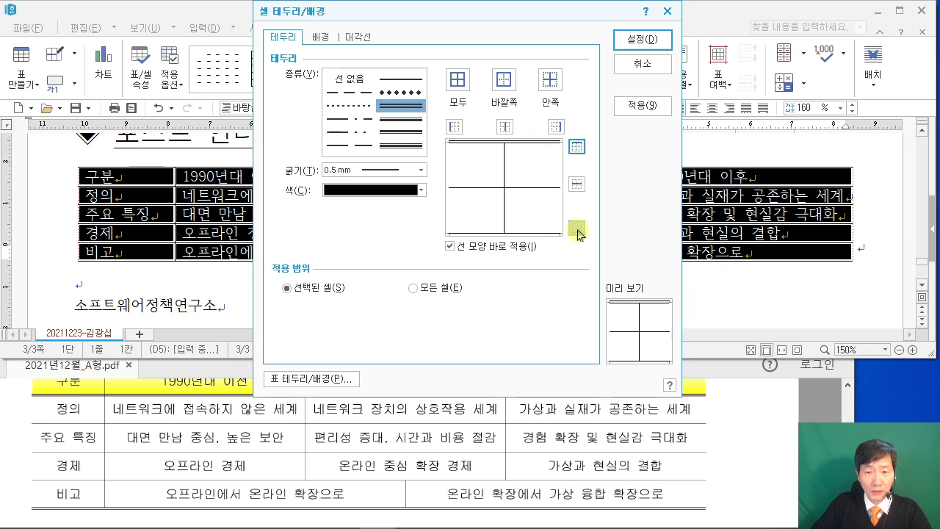
{"action": "left_click", "coordinate": [577, 228]}
{"action": "left_click", "coordinate": [628, 38]}
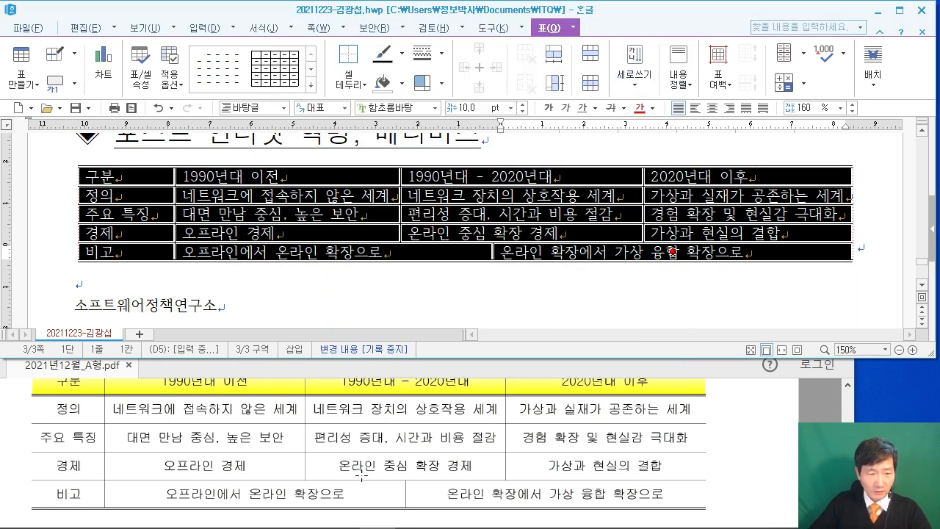
{"action": "scroll", "coordinate": [360, 479], "scroll_direction": "up", "scroll_amount": 2}
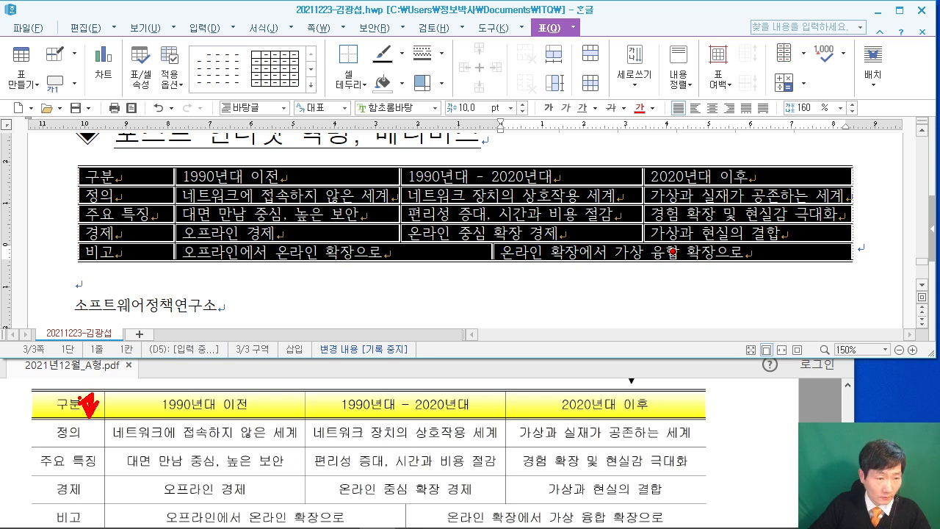
{"action": "left_click_drag", "start_coordinate": [77, 412], "coordinate": [83, 413]}
{"action": "mouse_move", "coordinate": [320, 55]}
{"action": "left_mouse_down"}
{"action": "mouse_move", "coordinate": [409, 176]}
{"action": "mouse_move", "coordinate": [501, 170]}
{"action": "left_mouse_up"}
{"action": "left_click_drag", "start_coordinate": [364, 93], "coordinate": [410, 137]}
{"action": "mouse_move", "coordinate": [393, 135]}
{"action": "left_mouse_down"}
{"action": "mouse_move", "coordinate": [444, 141]}
{"action": "mouse_move", "coordinate": [500, 120]}
{"action": "left_mouse_up"}
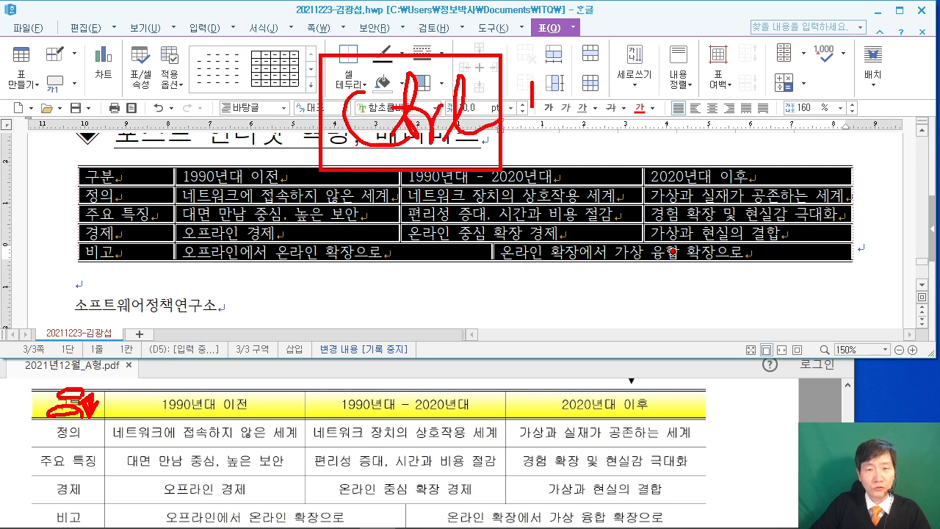
{"action": "left_click_drag", "start_coordinate": [533, 83], "coordinate": [569, 110]}
{"action": "left_click_drag", "start_coordinate": [600, 36], "coordinate": [713, 154]}
{"action": "left_click_drag", "start_coordinate": [668, 67], "coordinate": [667, 138]}
{"action": "mouse_move", "coordinate": [747, 83]}
{"action": "left_mouse_down"}
{"action": "mouse_move", "coordinate": [777, 117]}
{"action": "mouse_move", "coordinate": [759, 127]}
{"action": "mouse_move", "coordinate": [777, 103]}
{"action": "left_mouse_up"}
{"action": "left_click_drag", "start_coordinate": [776, 102], "coordinate": [825, 127]}
{"action": "left_click_drag", "start_coordinate": [824, 99], "coordinate": [831, 116]}
{"action": "mouse_move", "coordinate": [841, 98]}
{"action": "left_mouse_down"}
{"action": "mouse_move", "coordinate": [838, 120]}
{"action": "mouse_move", "coordinate": [853, 111]}
{"action": "left_mouse_up"}
{"action": "left_click_drag", "start_coordinate": [866, 109], "coordinate": [868, 123]}
{"action": "left_click_drag", "start_coordinate": [848, 131], "coordinate": [852, 140]}
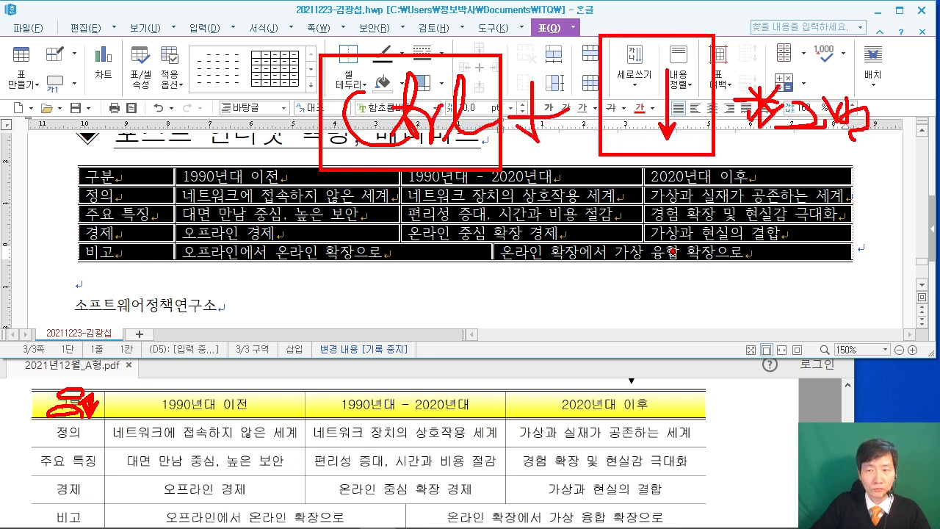
{"action": "key", "text": "Escape"}
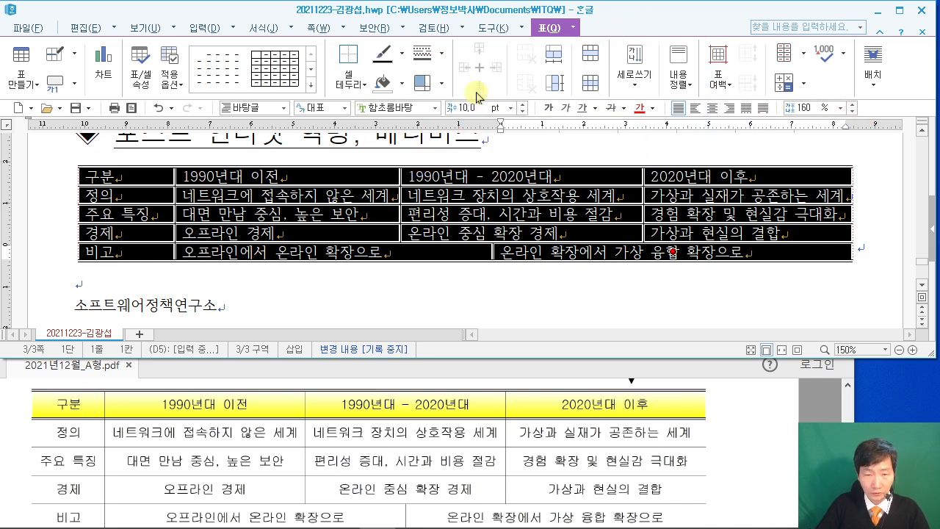
Enlarge the table rows with Ctrl+Down, then set all table text to 굴림 10 pt, centered.
{"action": "key", "text": "ctrl+Down"}
{"action": "key", "text": "ctrl+Down"}
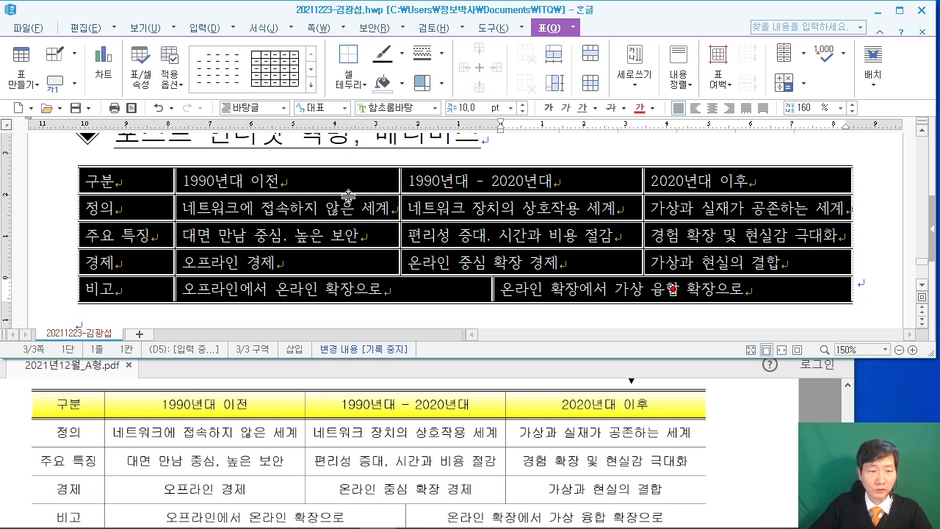
{"action": "left_click", "coordinate": [732, 434]}
{"action": "scroll", "coordinate": [730, 435], "scroll_direction": "up", "scroll_amount": 4}
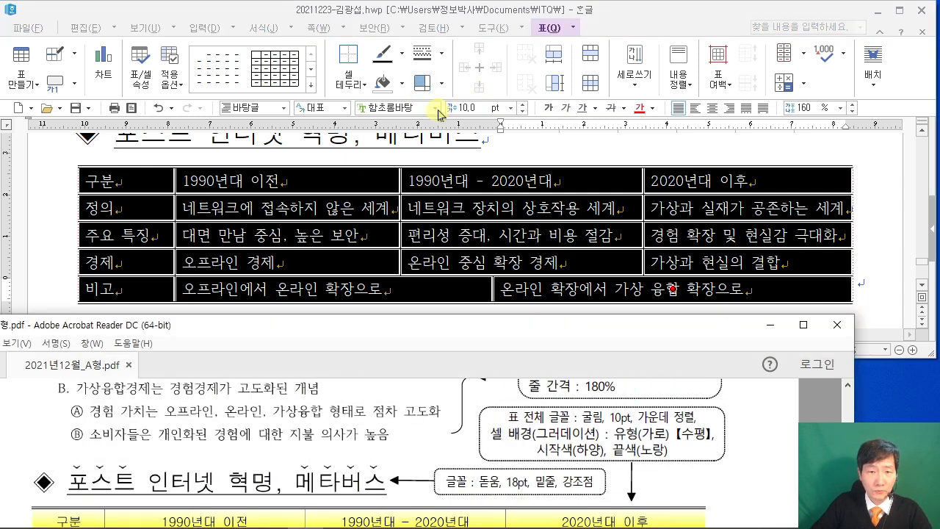
{"action": "left_click", "coordinate": [404, 109]}
{"action": "type", "text": "굴림"}
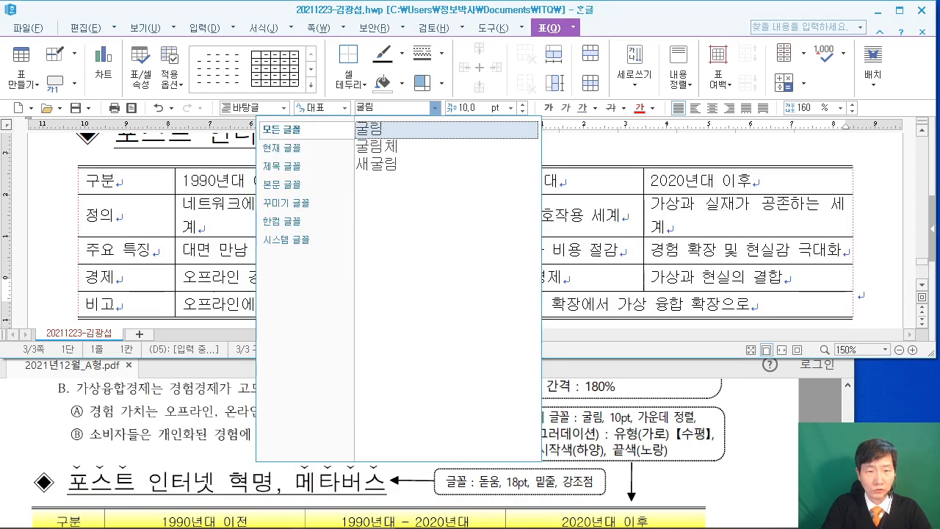
{"action": "key", "text": "Return"}
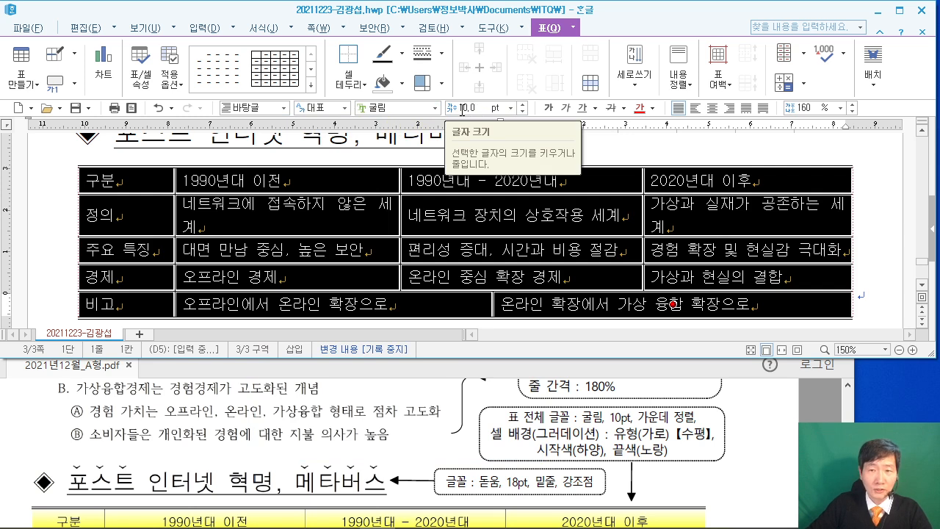
{"action": "left_click", "coordinate": [714, 109]}
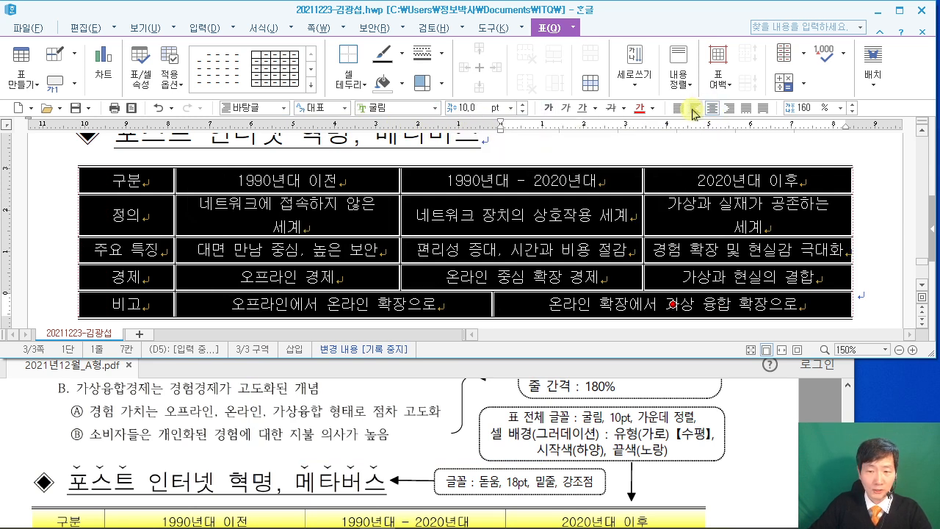
{"action": "left_click", "coordinate": [875, 213]}
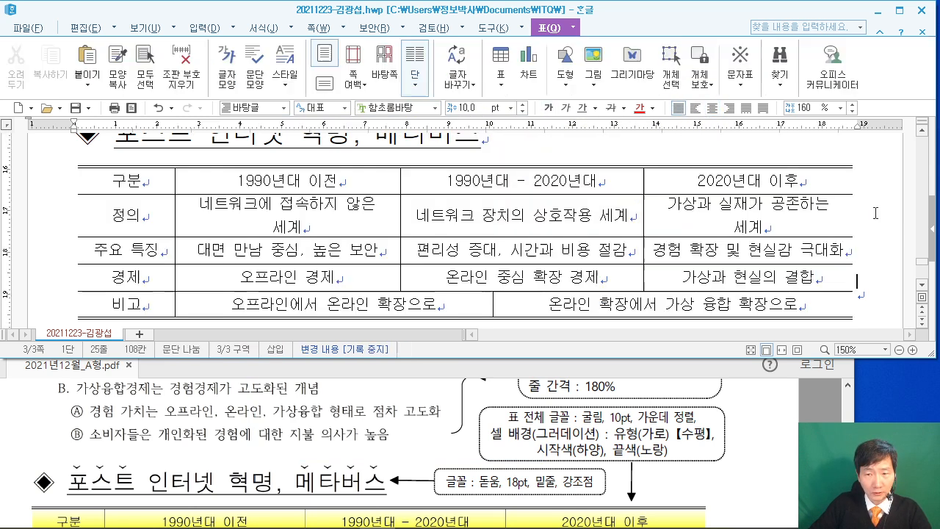
Give the header row (구분 to 2020년대 이후) a double-line bottom border.
{"action": "left_click_drag", "start_coordinate": [108, 172], "coordinate": [731, 171]}
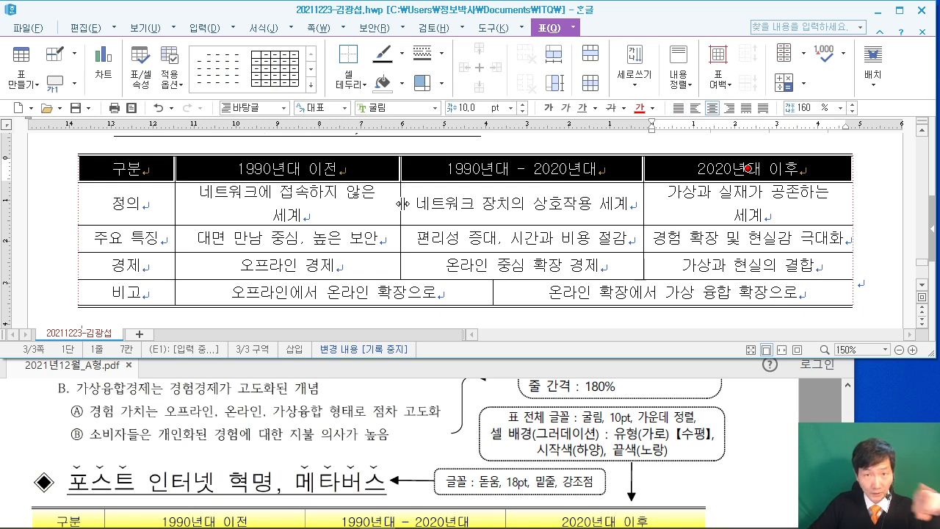
{"action": "key", "text": "l"}
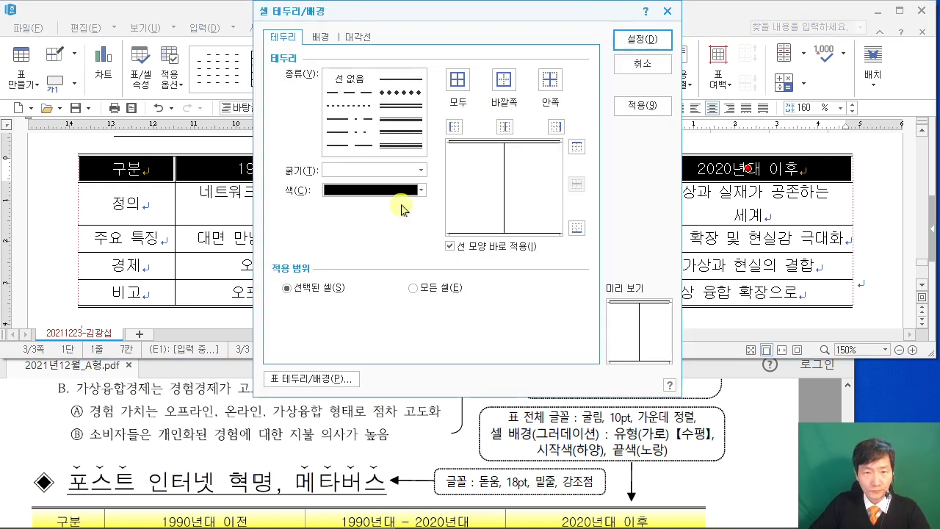
{"action": "left_click", "coordinate": [273, 467]}
{"action": "scroll", "coordinate": [274, 467], "scroll_direction": "down", "scroll_amount": 2}
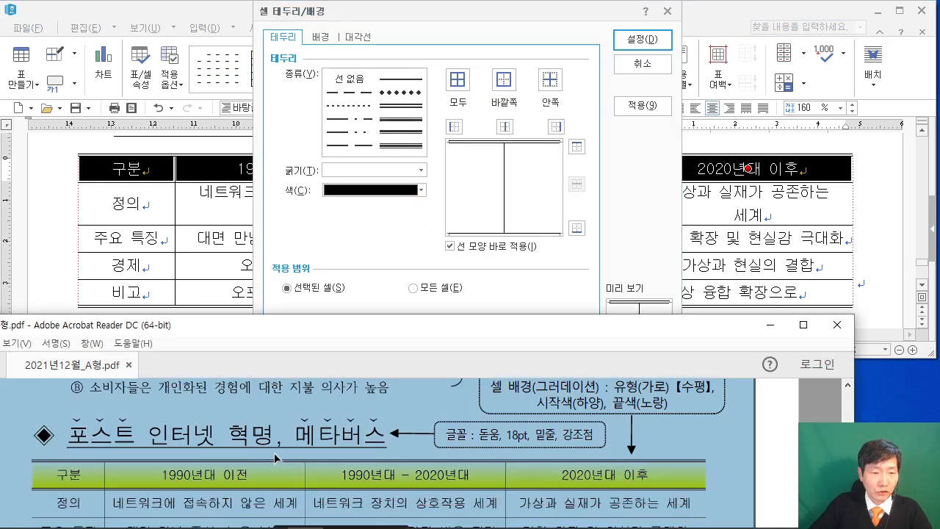
{"action": "left_click", "coordinate": [272, 424]}
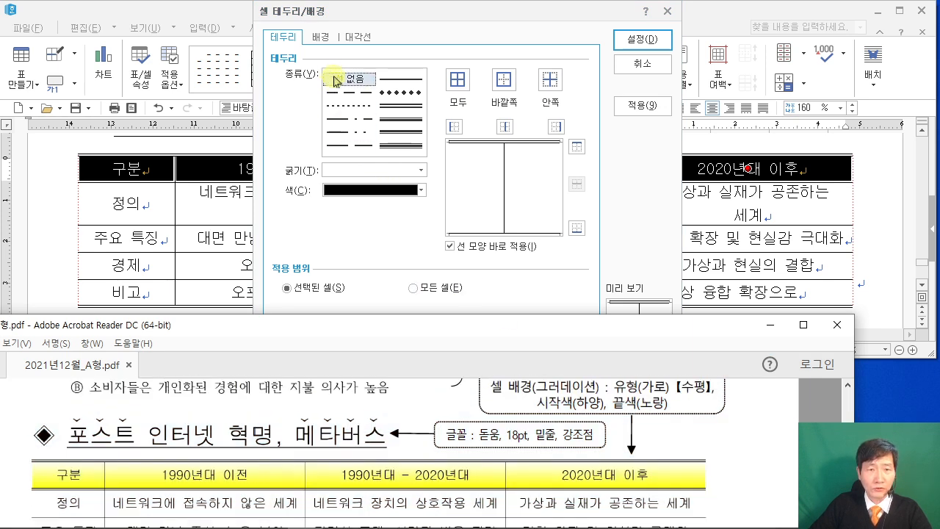
{"action": "left_click", "coordinate": [350, 131]}
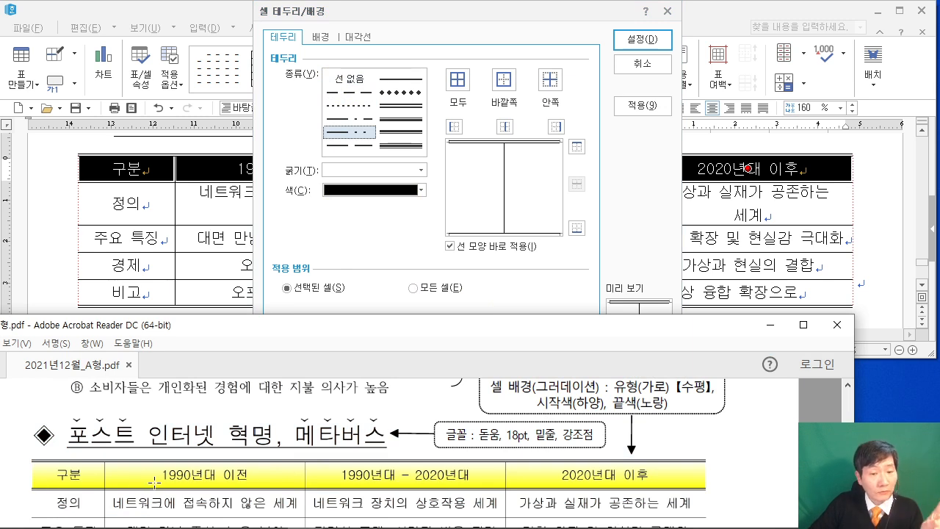
{"action": "left_click", "coordinate": [415, 110]}
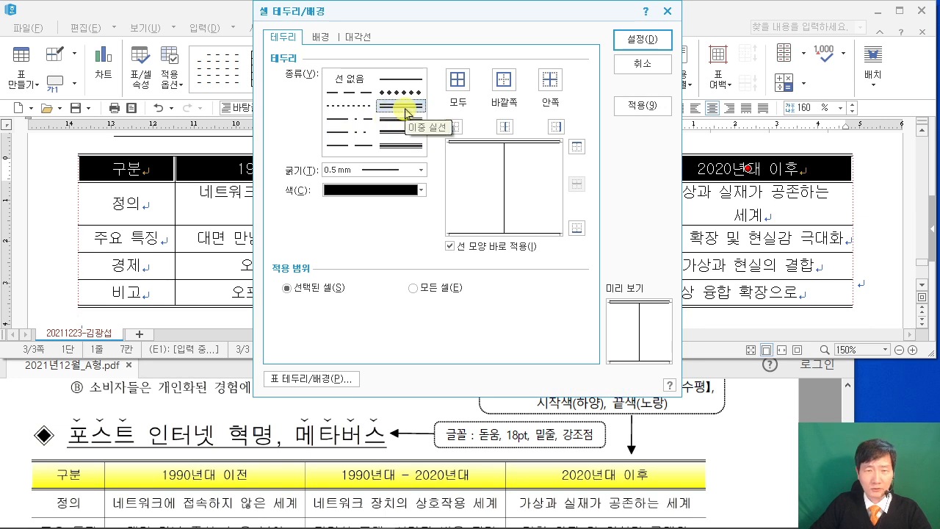
{"action": "left_click", "coordinate": [578, 228]}
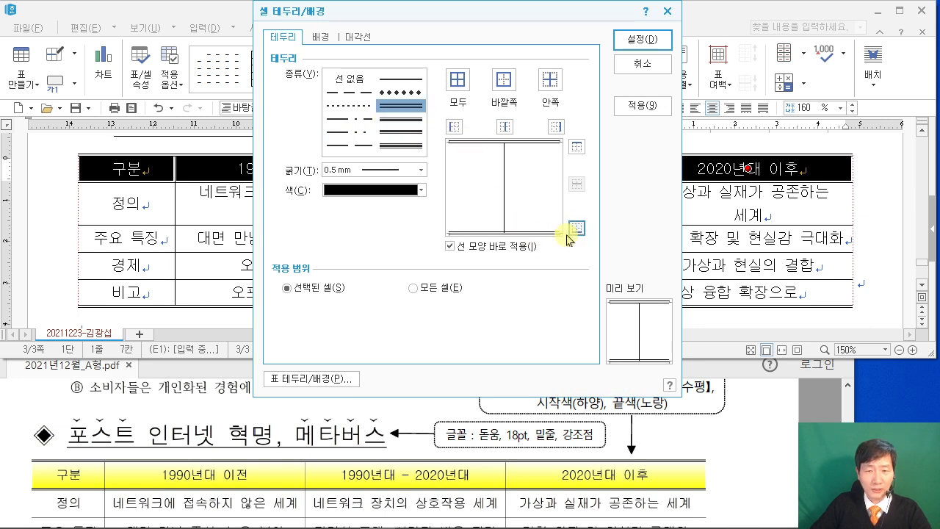
Choose a 그라데이션 gradient fill for the header cells' background.
{"action": "left_click", "coordinate": [323, 40]}
{"action": "left_click", "coordinate": [302, 130]}
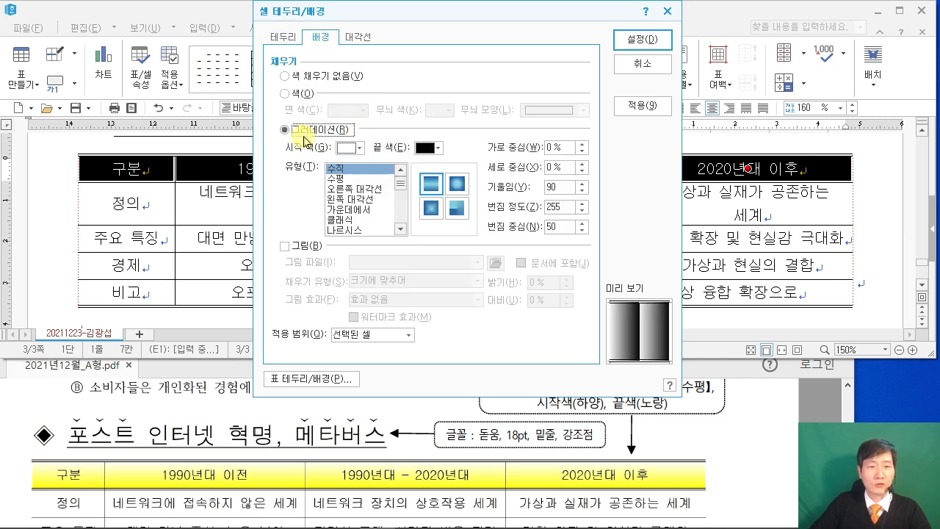
{"action": "scroll", "coordinate": [564, 463], "scroll_direction": "up", "scroll_amount": 1}
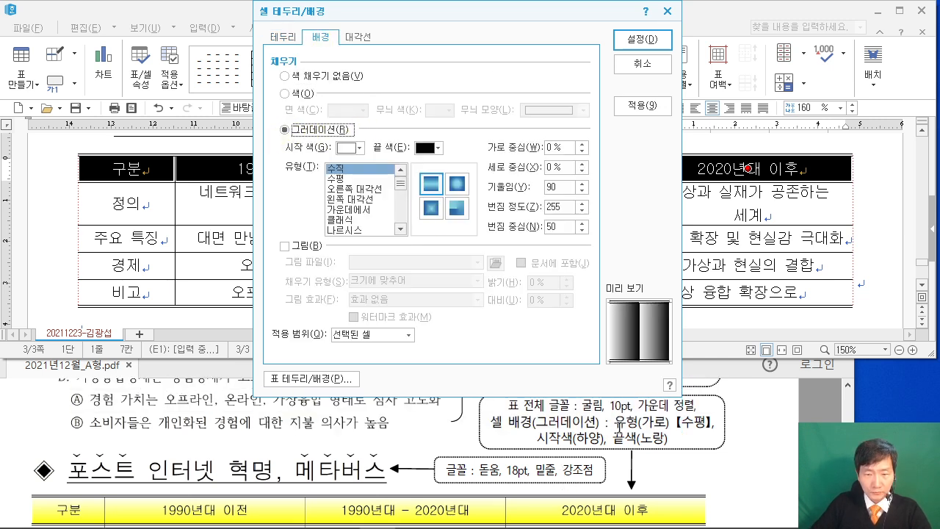
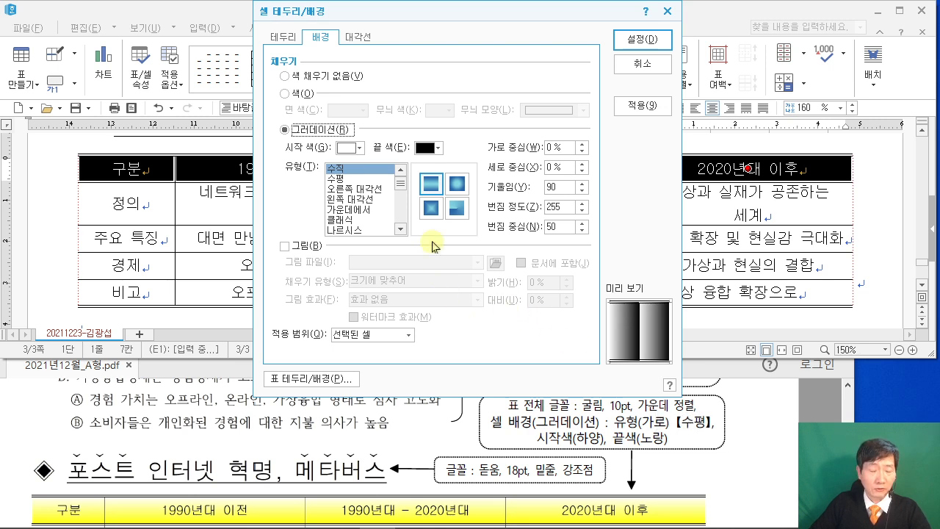
Give the header cells a horizontal gradient ending in yellow and apply it.
{"action": "left_click", "coordinate": [339, 179]}
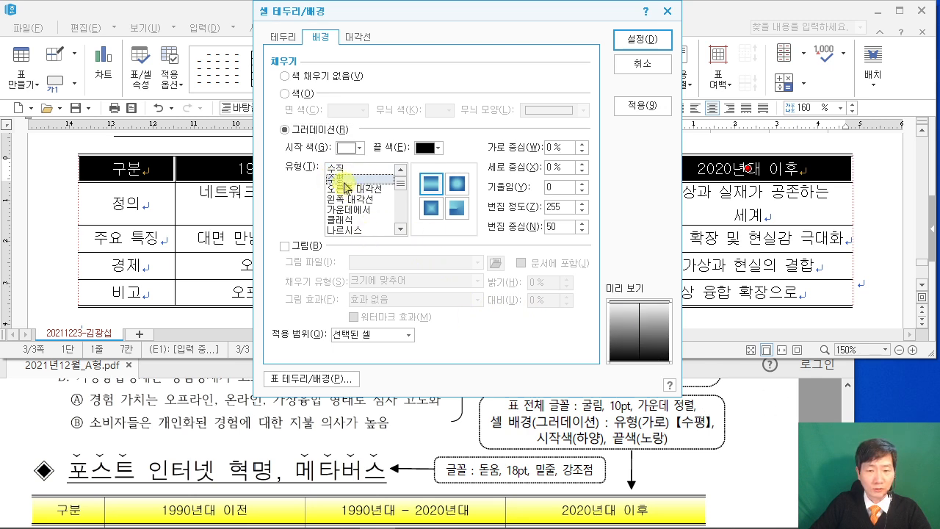
{"action": "left_click", "coordinate": [430, 148]}
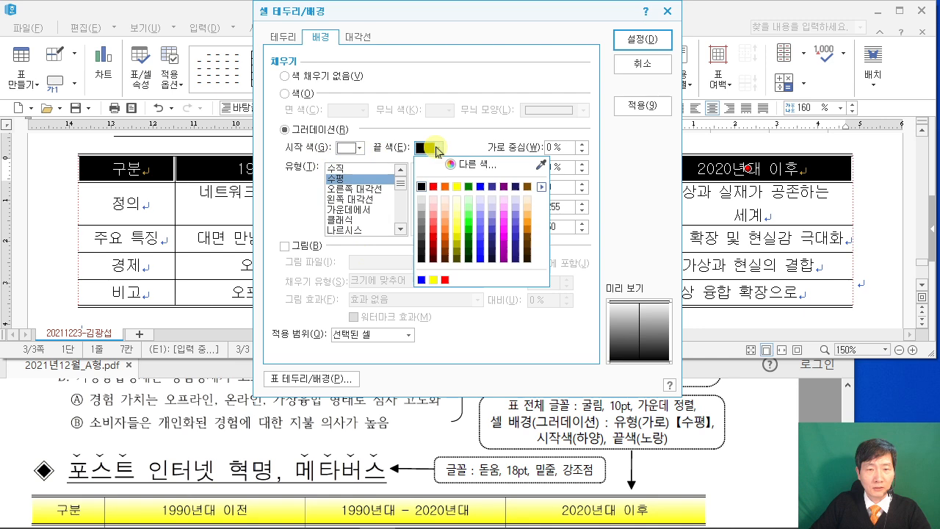
{"action": "left_click", "coordinate": [456, 187]}
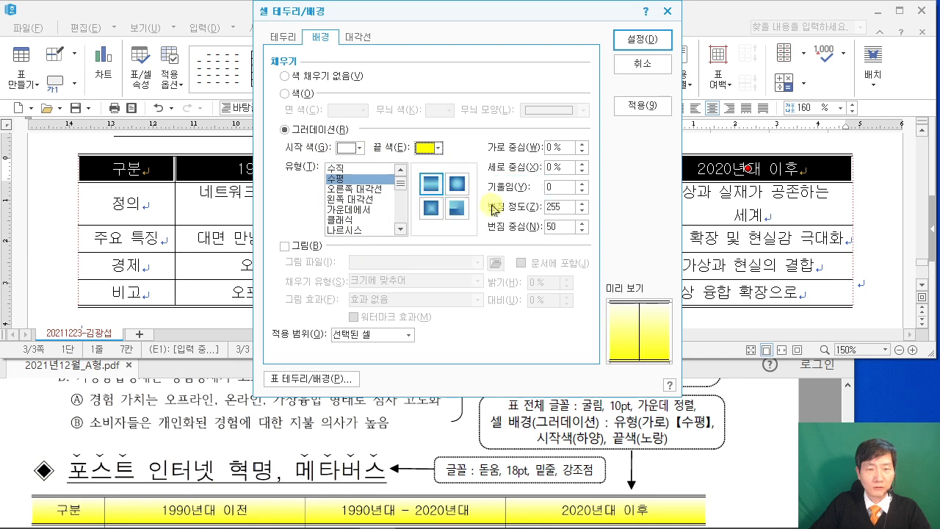
{"action": "left_click", "coordinate": [653, 38]}
{"action": "left_click", "coordinate": [874, 210]}
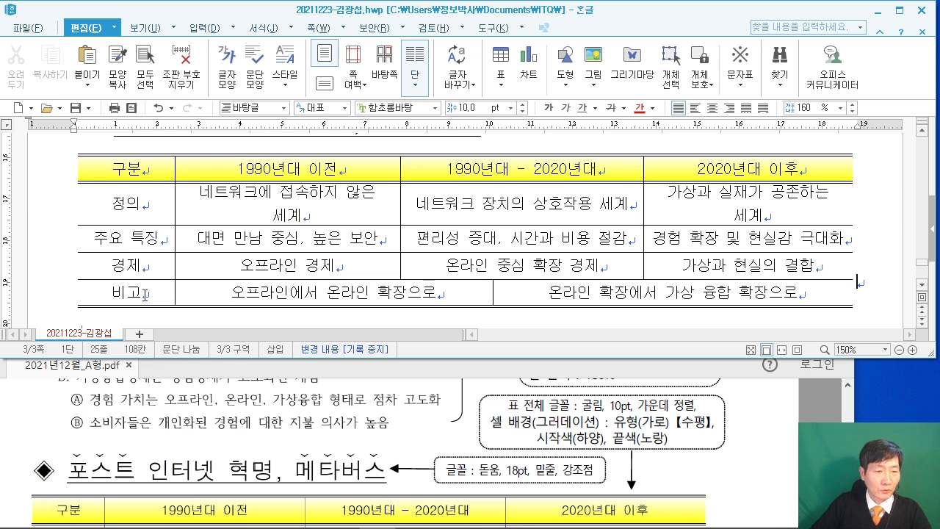
Narrow the first column and adjust the other column borders so each row fits one line.
{"action": "scroll", "coordinate": [168, 258], "scroll_direction": "up", "scroll_amount": 2}
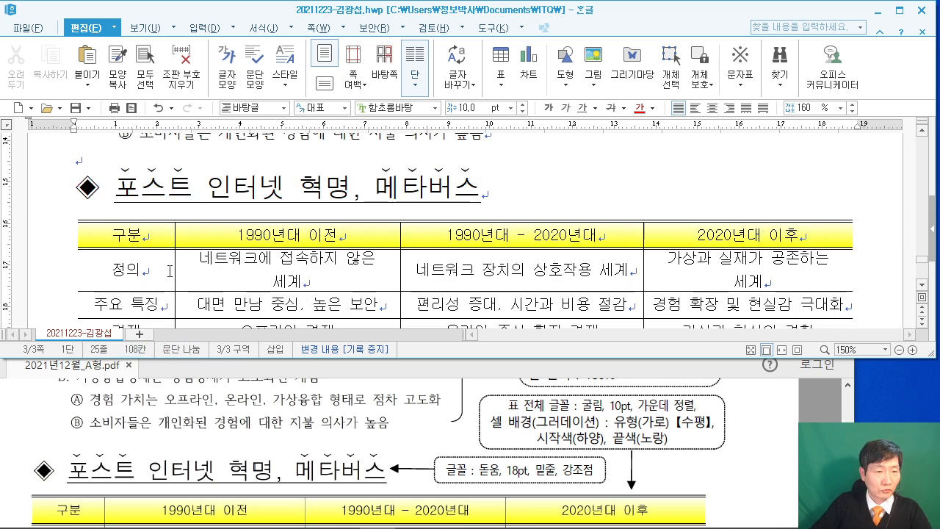
{"action": "left_click_drag", "start_coordinate": [166, 270], "coordinate": [155, 270]}
{"action": "scroll", "coordinate": [176, 397], "scroll_direction": "down", "scroll_amount": 3}
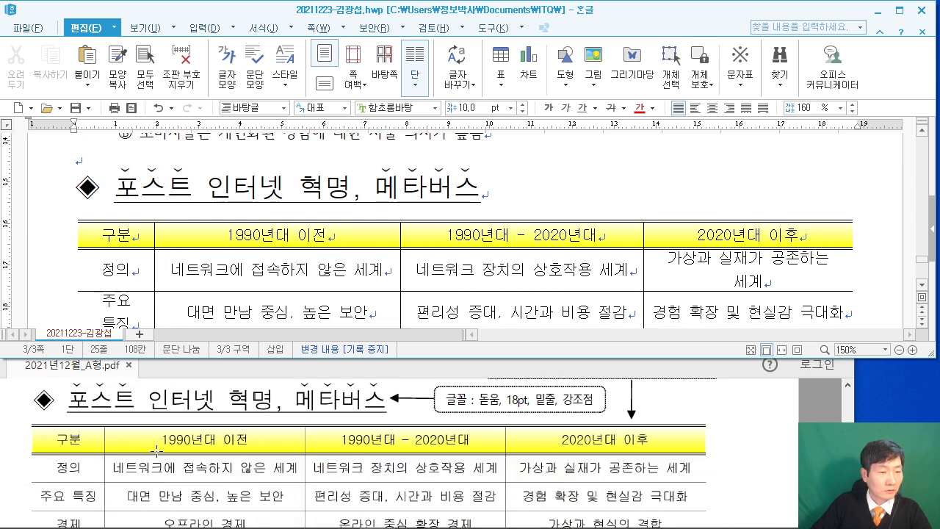
{"action": "left_click_drag", "start_coordinate": [154, 281], "coordinate": [162, 281]}
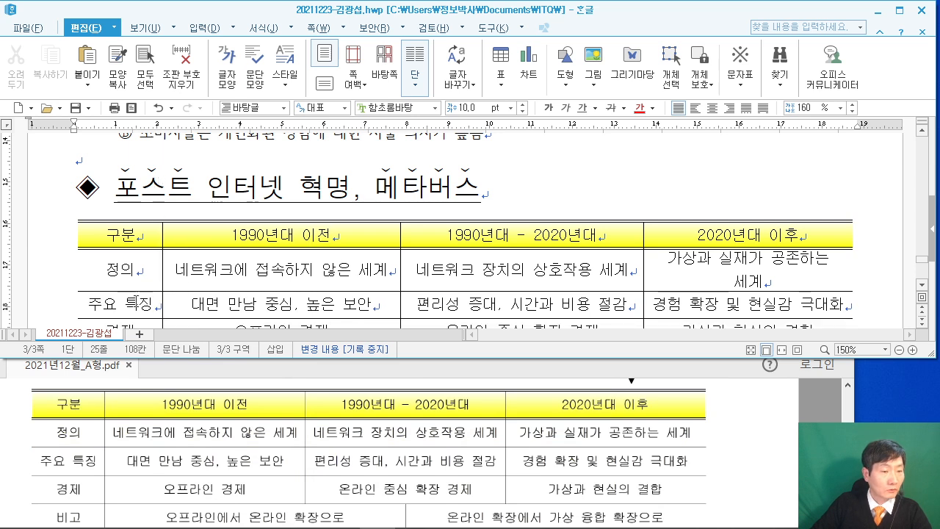
{"action": "scroll", "coordinate": [190, 294], "scroll_direction": "down", "scroll_amount": 2}
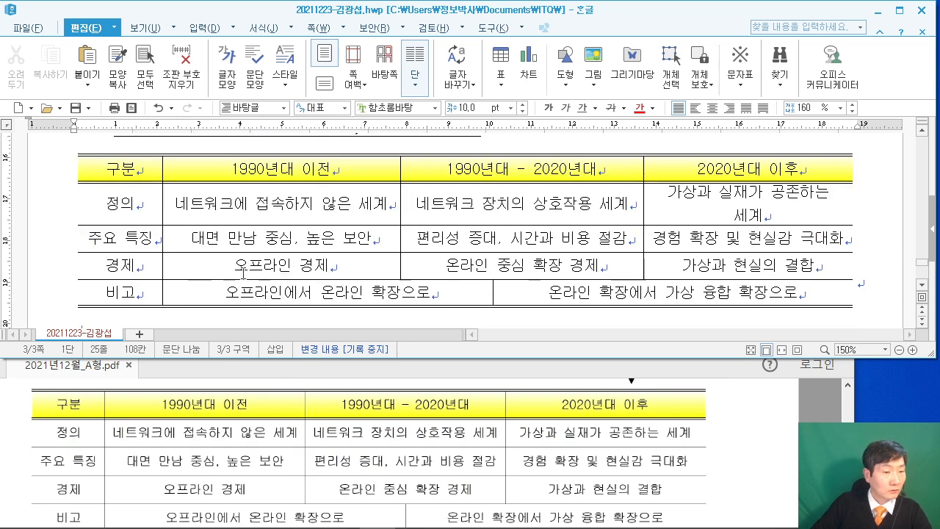
{"action": "scroll", "coordinate": [360, 241], "scroll_direction": "up", "scroll_amount": 2}
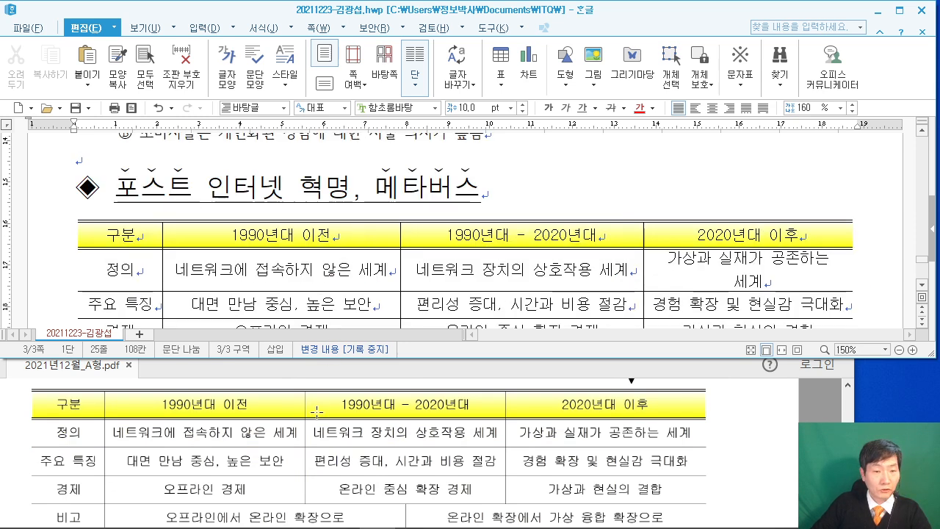
{"action": "left_click_drag", "start_coordinate": [387, 262], "coordinate": [393, 269]}
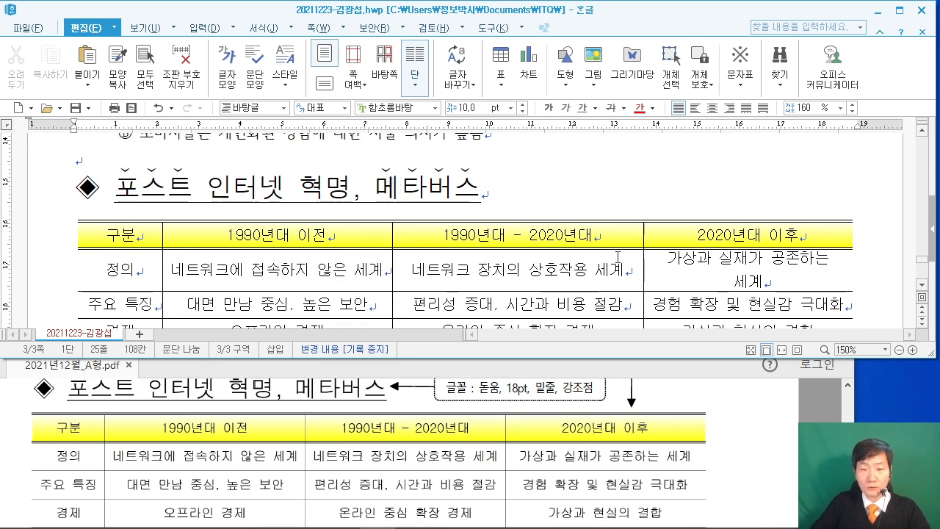
{"action": "left_click_drag", "start_coordinate": [643, 269], "coordinate": [635, 269]}
{"action": "scroll", "coordinate": [653, 270], "scroll_direction": "down", "scroll_amount": 2}
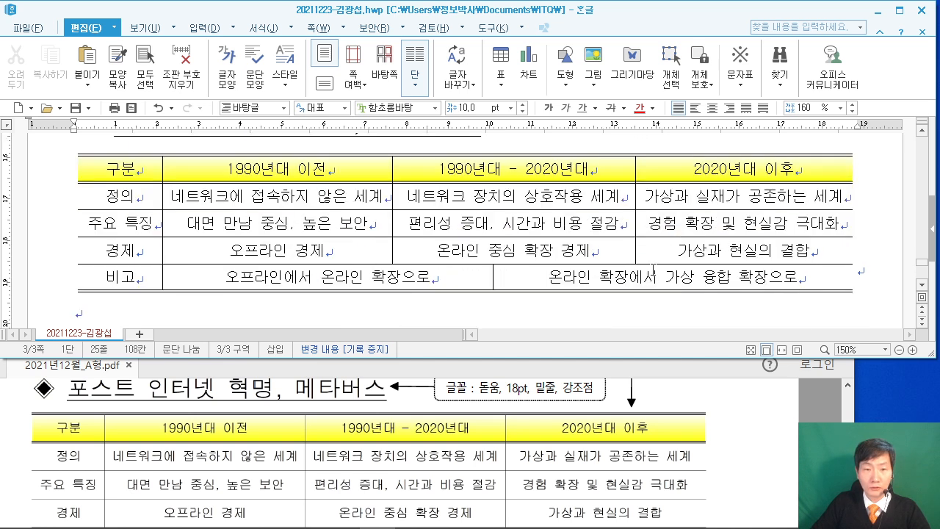
{"action": "scroll", "coordinate": [507, 442], "scroll_direction": "down", "scroll_amount": 1}
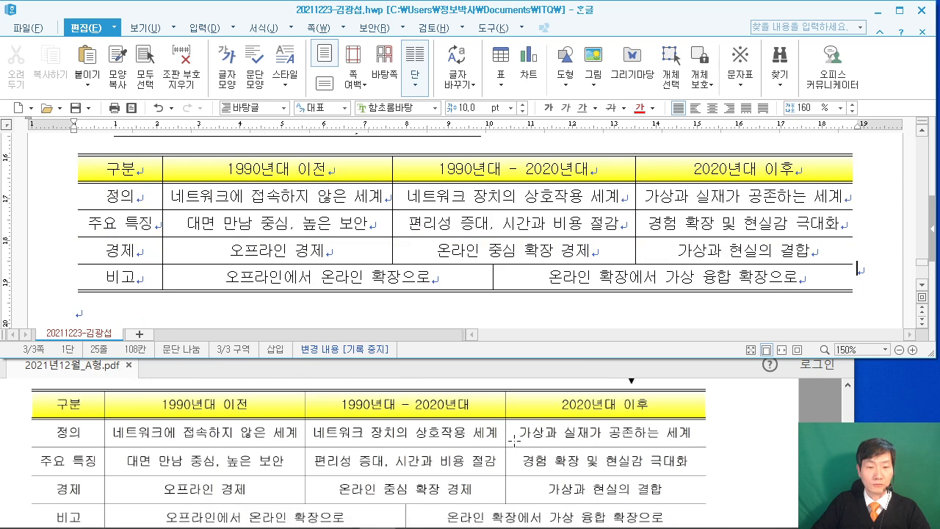
Move the 비고 row's middle cell border right to match the sample.
{"action": "left_click_drag", "start_coordinate": [491, 281], "coordinate": [518, 281]}
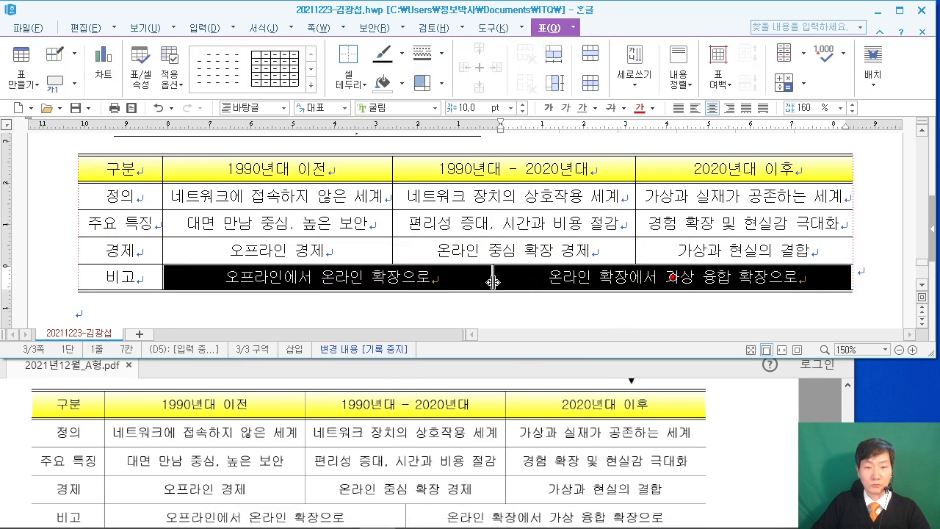
{"action": "left_click", "coordinate": [504, 311]}
{"action": "scroll", "coordinate": [494, 284], "scroll_direction": "down", "scroll_amount": 1}
{"action": "left_click_drag", "start_coordinate": [492, 245], "coordinate": [513, 246]}
{"action": "scroll", "coordinate": [526, 262], "scroll_direction": "up", "scroll_amount": 2}
{"action": "scroll", "coordinate": [529, 262], "scroll_direction": "down", "scroll_amount": 2}
{"action": "scroll", "coordinate": [257, 308], "scroll_direction": "down", "scroll_amount": 2}
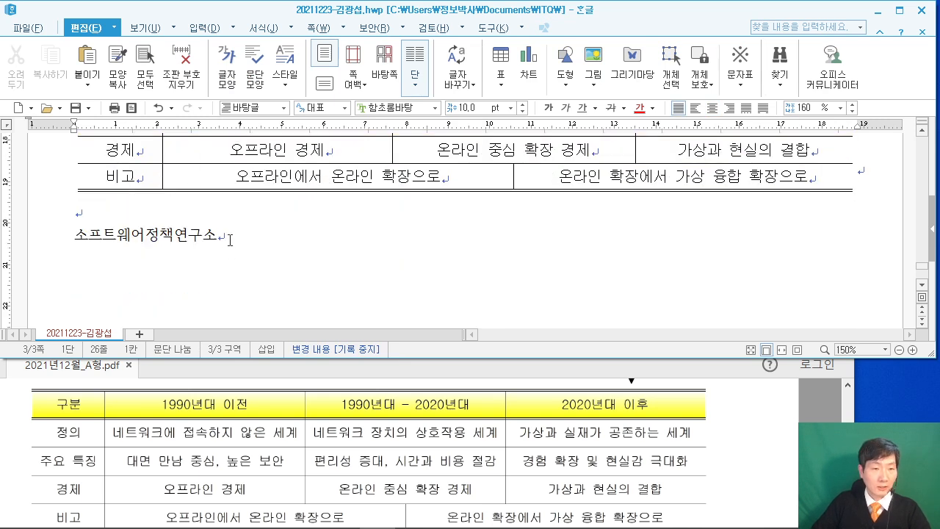
Format 소프트웨어정책연구소 as 궁서 24 pt bold, right-aligned.
{"action": "left_click_drag", "start_coordinate": [229, 236], "coordinate": [48, 236]}
{"action": "scroll", "coordinate": [365, 446], "scroll_direction": "down", "scroll_amount": 4}
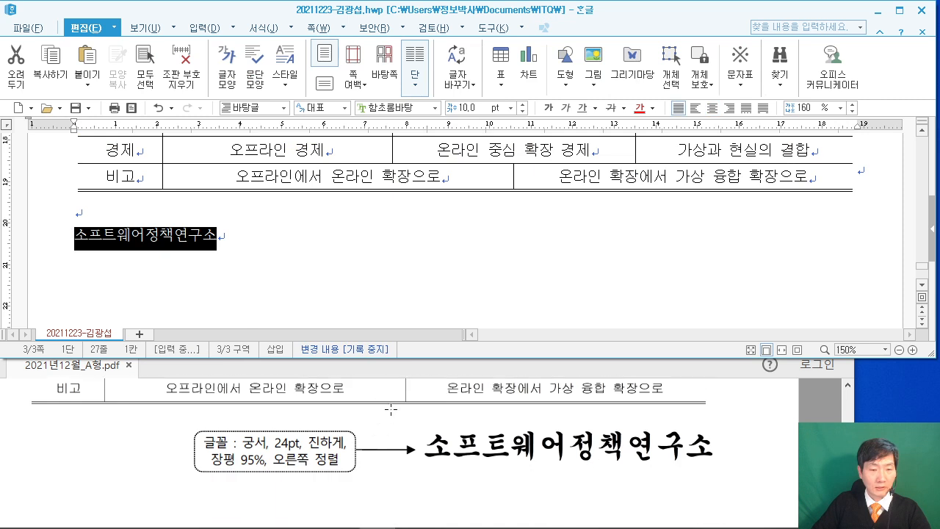
{"action": "left_click", "coordinate": [400, 108]}
{"action": "type", "text": "궁서"}
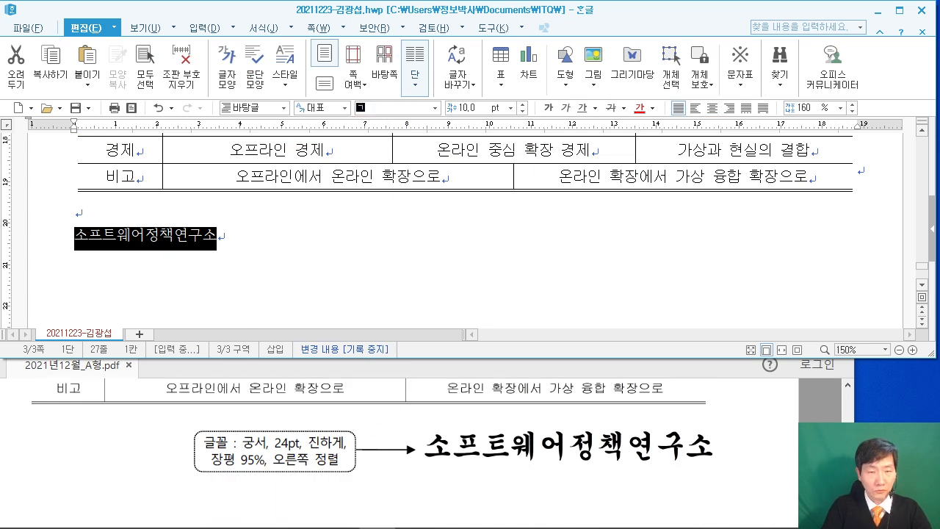
{"action": "key", "text": "Return"}
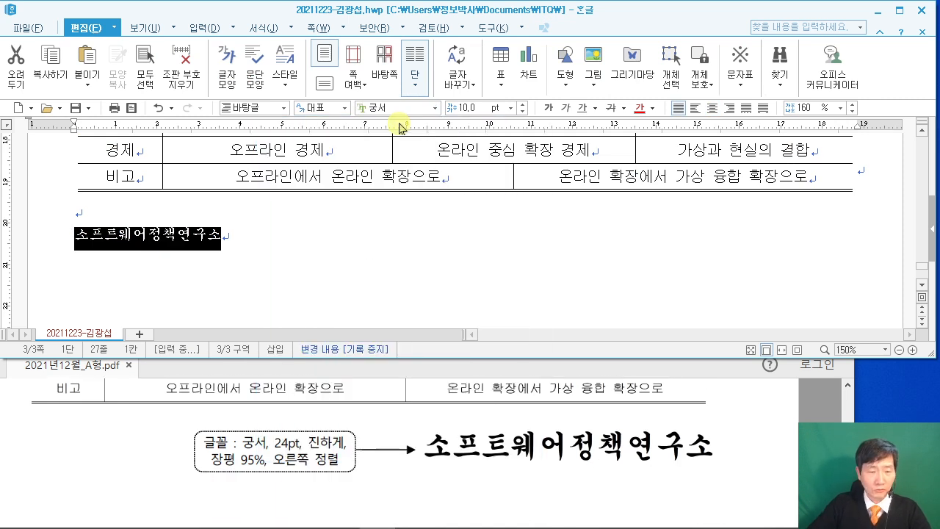
{"action": "left_click", "coordinate": [469, 108]}
{"action": "type", "text": "24"}
{"action": "key", "text": "Return"}
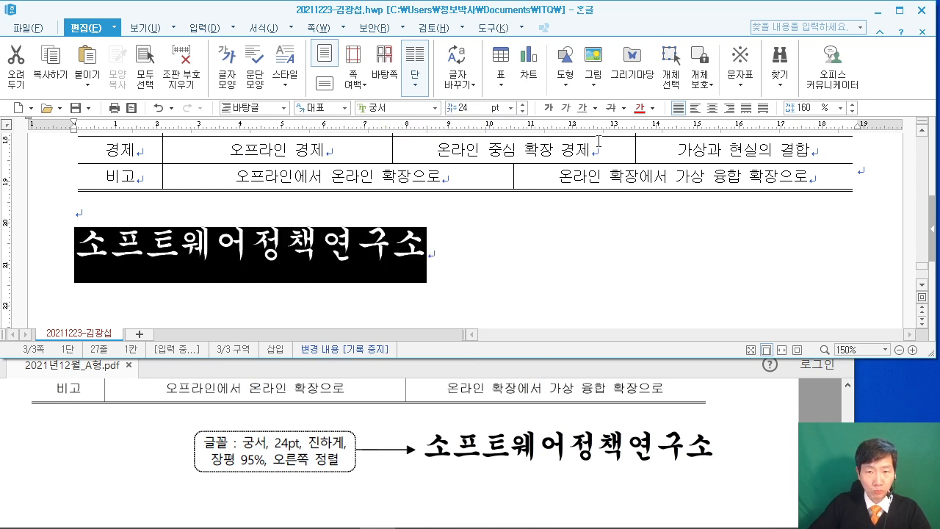
{"action": "left_click", "coordinate": [547, 108]}
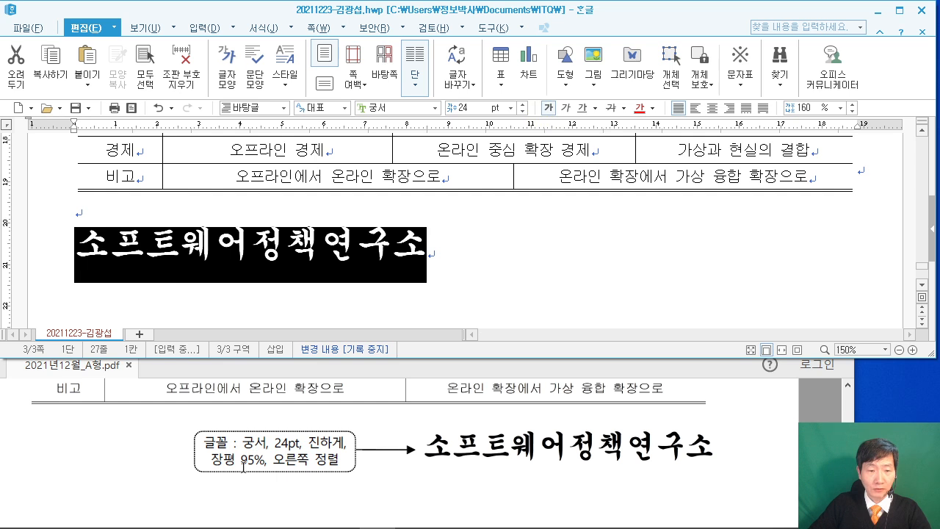
{"action": "left_click", "coordinate": [728, 108]}
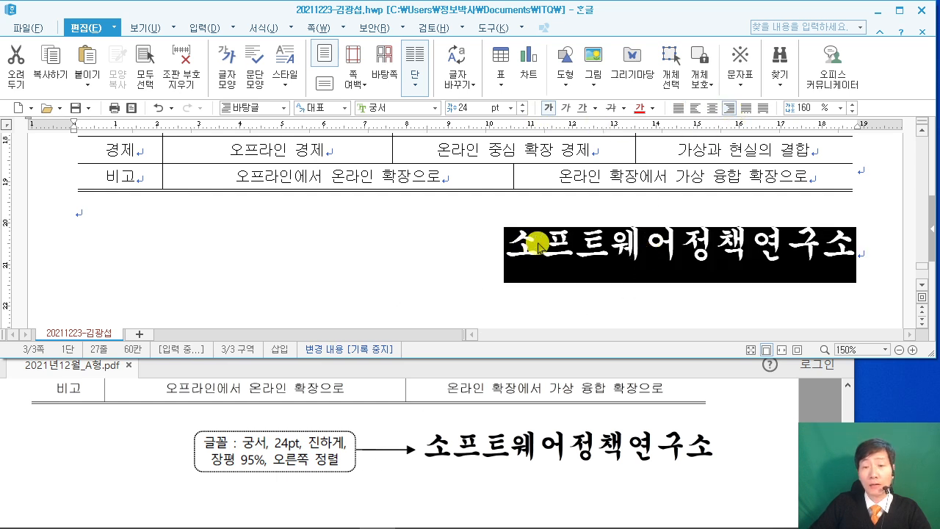
Set its character width (장평) to 95% in 글자 모양, then compare with the PDF sample.
{"action": "right_click", "coordinate": [537, 244]}
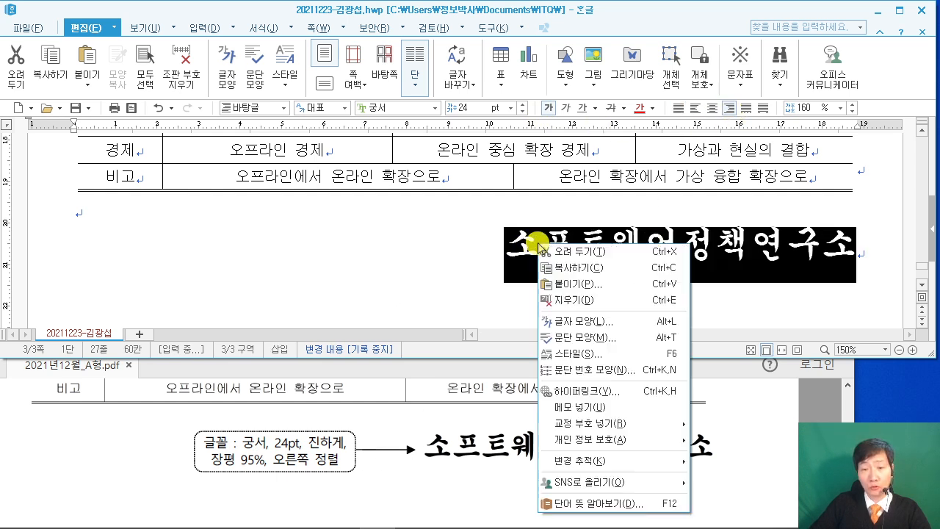
{"action": "left_click", "coordinate": [598, 323]}
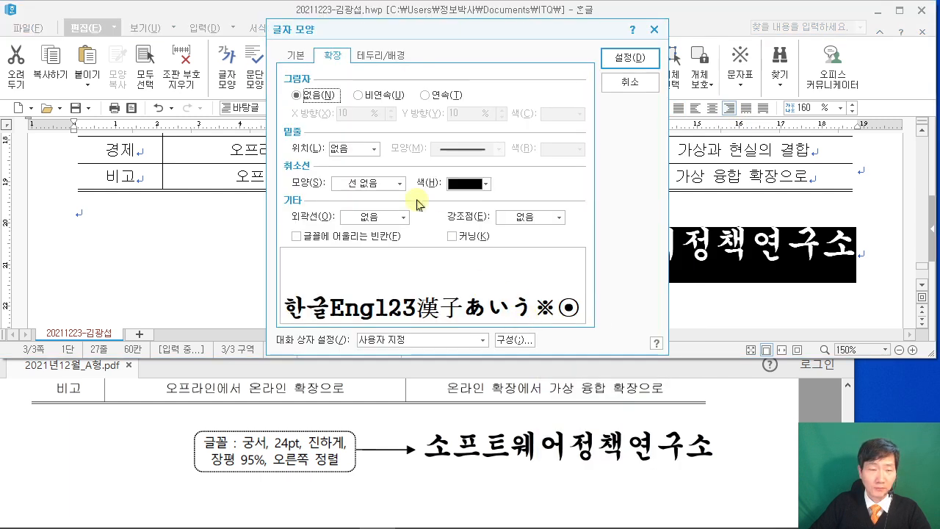
{"action": "left_click", "coordinate": [295, 59]}
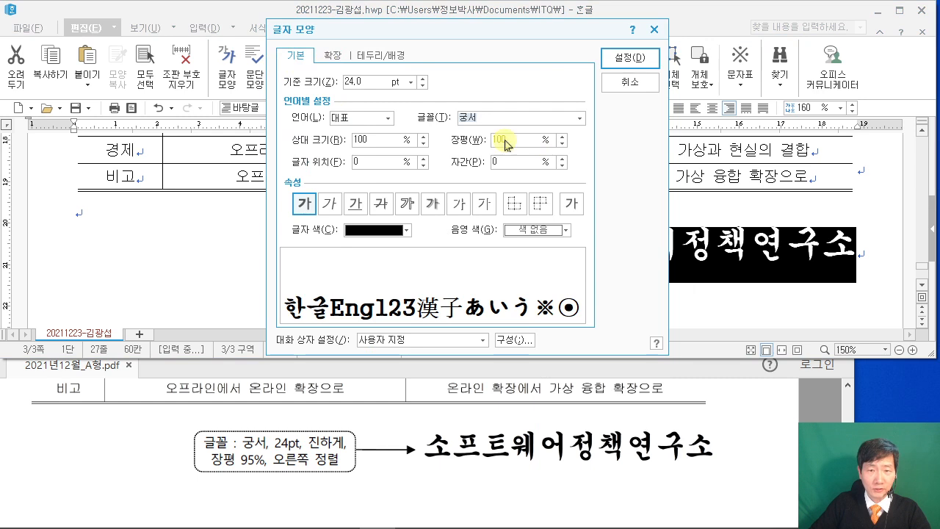
{"action": "type", "text": "95"}
{"action": "key", "text": "Return"}
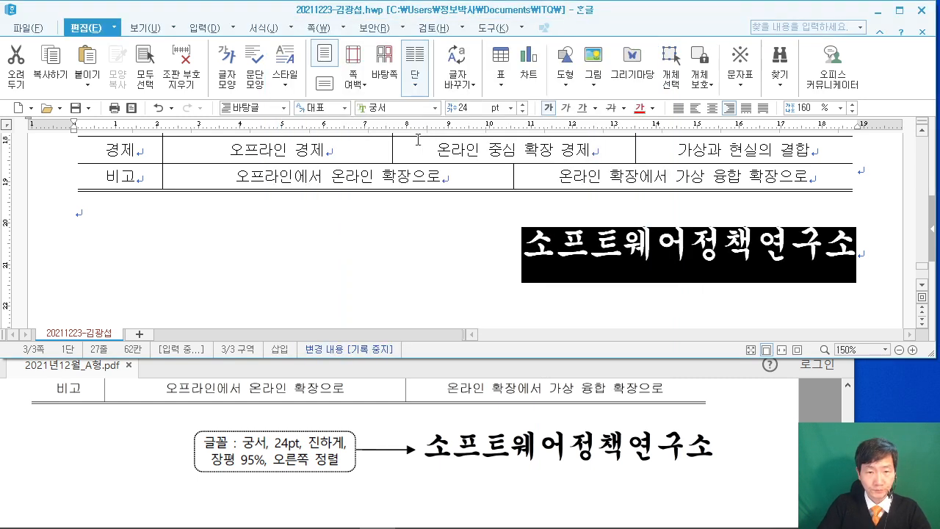
{"action": "left_click", "coordinate": [463, 234]}
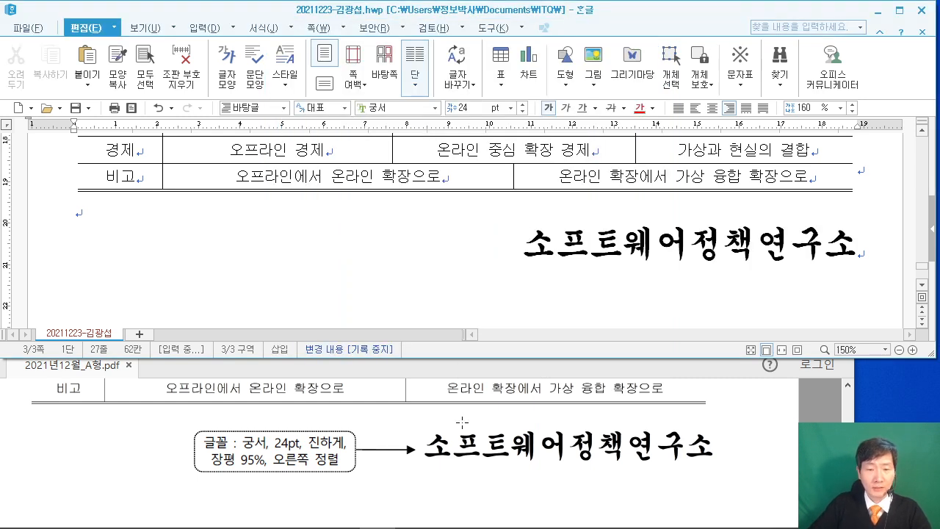
{"action": "left_click", "coordinate": [470, 415]}
{"action": "scroll", "coordinate": [471, 420], "scroll_direction": "down", "scroll_amount": 2}
{"action": "scroll", "coordinate": [474, 420], "scroll_direction": "down", "scroll_amount": 3}
{"action": "left_click", "coordinate": [707, 441]}
{"action": "scroll", "coordinate": [708, 443], "scroll_direction": "down", "scroll_amount": 1}
Compare the body text below the table with the PDF sample to locate the footnote position.
{"action": "left_click", "coordinate": [116, 217]}
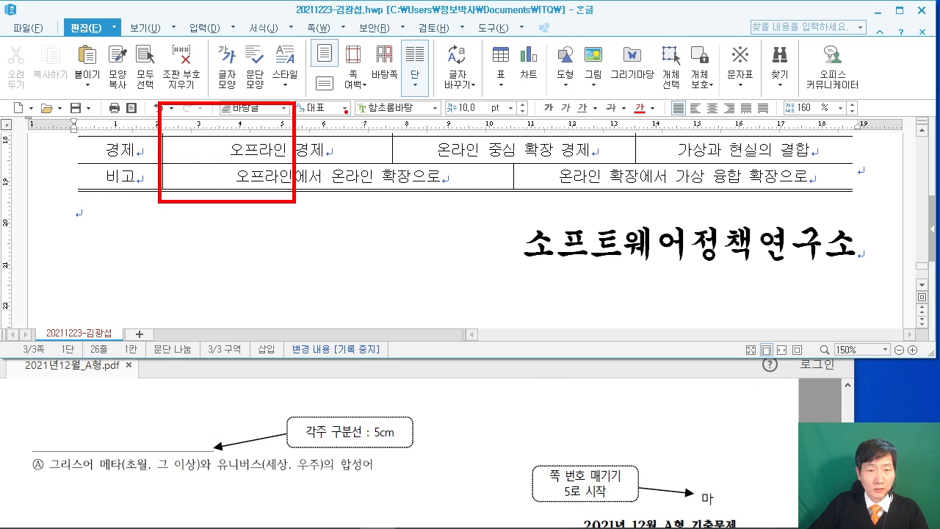
{"action": "mouse_move", "coordinate": [181, 132]}
{"action": "left_mouse_down"}
{"action": "mouse_move", "coordinate": [210, 120]}
{"action": "mouse_move", "coordinate": [251, 179]}
{"action": "mouse_move", "coordinate": [303, 179]}
{"action": "left_mouse_up"}
{"action": "mouse_move", "coordinate": [409, 144]}
{"action": "left_mouse_down"}
{"action": "mouse_move", "coordinate": [450, 178]}
{"action": "mouse_move", "coordinate": [460, 115]}
{"action": "left_mouse_up"}
{"action": "mouse_move", "coordinate": [645, 124]}
{"action": "left_mouse_down"}
{"action": "mouse_move", "coordinate": [628, 192]}
{"action": "mouse_move", "coordinate": [632, 152]}
{"action": "left_mouse_up"}
{"action": "mouse_move", "coordinate": [68, 225]}
{"action": "left_mouse_down"}
{"action": "mouse_move", "coordinate": [212, 232]}
{"action": "mouse_move", "coordinate": [170, 271]}
{"action": "left_mouse_up"}
{"action": "left_click", "coordinate": [186, 283]}
{"action": "key", "text": "Escape"}
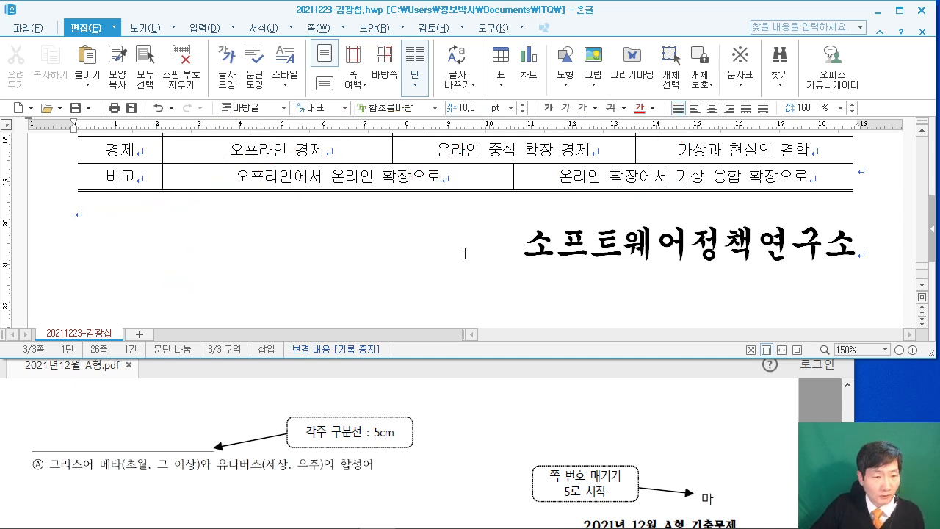
{"action": "scroll", "coordinate": [621, 204], "scroll_direction": "up", "scroll_amount": 15}
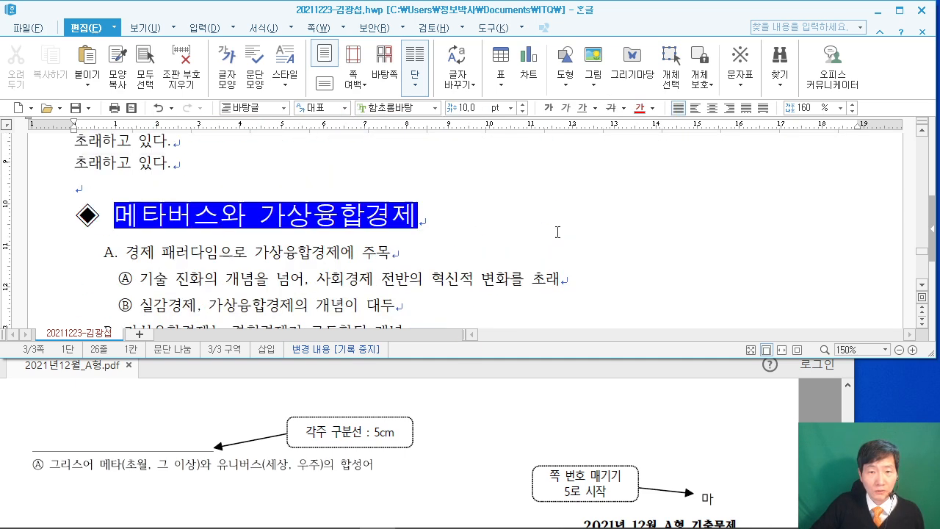
{"action": "scroll", "coordinate": [555, 230], "scroll_direction": "down", "scroll_amount": 2}
{"action": "left_click", "coordinate": [465, 411]}
{"action": "scroll", "coordinate": [465, 419], "scroll_direction": "up", "scroll_amount": 10}
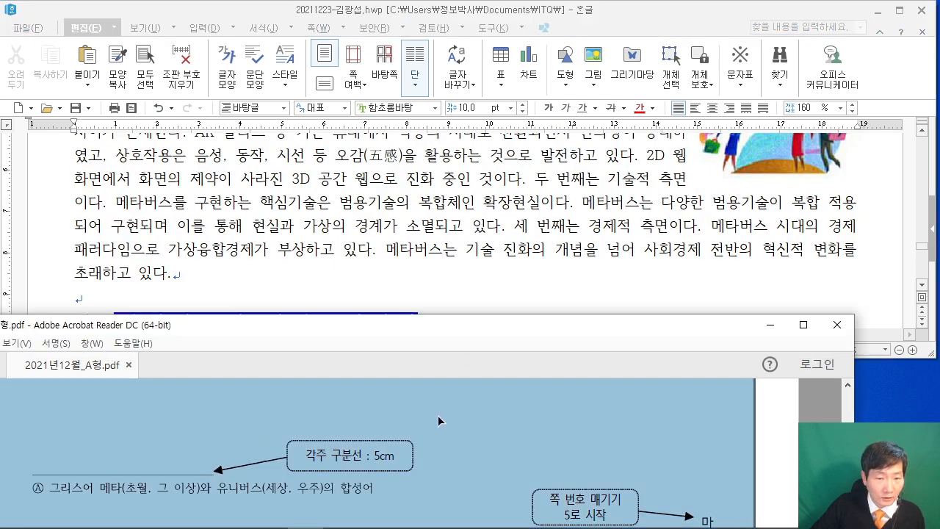
{"action": "scroll", "coordinate": [455, 415], "scroll_direction": "up", "scroll_amount": 10}
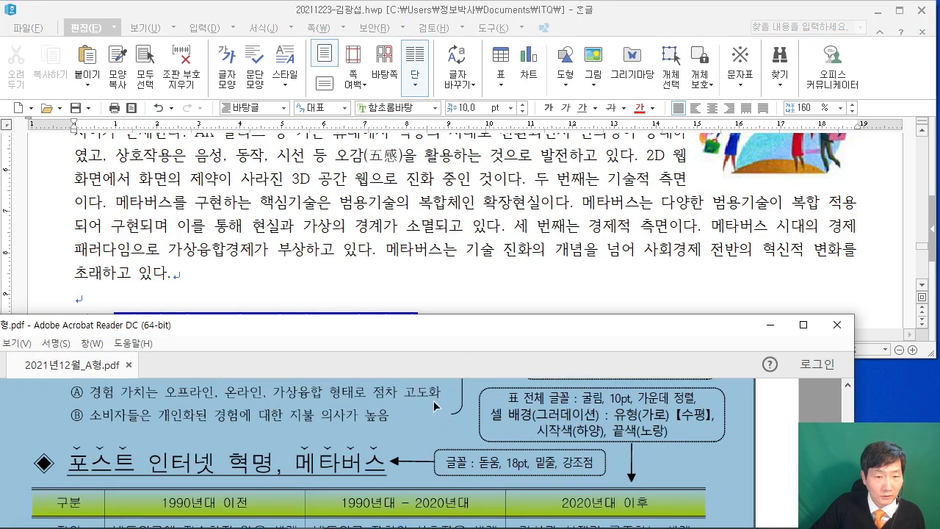
{"action": "scroll", "coordinate": [436, 406], "scroll_direction": "up", "scroll_amount": 3}
{"action": "scroll", "coordinate": [407, 433], "scroll_direction": "down", "scroll_amount": 2}
Insert a footnote right after 메타버스 in the last body paragraph with Ctrl+N, N.
{"action": "left_click", "coordinate": [440, 248]}
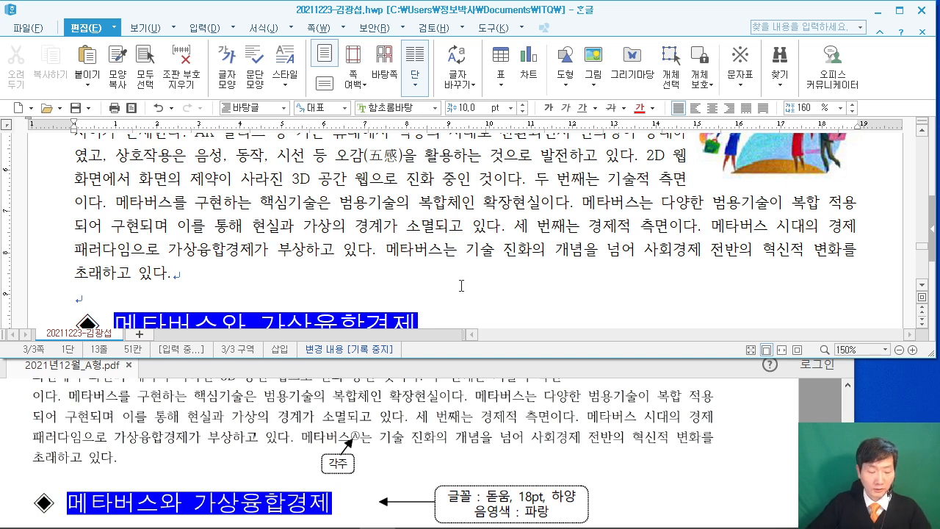
{"action": "mouse_move", "coordinate": [197, 83]}
{"action": "left_mouse_down"}
{"action": "mouse_move", "coordinate": [368, 234]}
{"action": "mouse_move", "coordinate": [376, 229]}
{"action": "left_mouse_up"}
{"action": "mouse_move", "coordinate": [268, 138]}
{"action": "left_mouse_down"}
{"action": "mouse_move", "coordinate": [260, 183]}
{"action": "mouse_move", "coordinate": [285, 154]}
{"action": "mouse_move", "coordinate": [308, 163]}
{"action": "left_mouse_up"}
{"action": "left_click_drag", "start_coordinate": [317, 181], "coordinate": [360, 182]}
{"action": "left_click_drag", "start_coordinate": [440, 114], "coordinate": [440, 192]}
{"action": "left_click_drag", "start_coordinate": [424, 158], "coordinate": [489, 158]}
{"action": "left_click_drag", "start_coordinate": [485, 100], "coordinate": [576, 232]}
{"action": "mouse_move", "coordinate": [521, 202]}
{"action": "left_mouse_down"}
{"action": "mouse_move", "coordinate": [568, 143]}
{"action": "mouse_move", "coordinate": [624, 198]}
{"action": "mouse_move", "coordinate": [664, 165]}
{"action": "left_mouse_up"}
{"action": "left_click_drag", "start_coordinate": [674, 107], "coordinate": [783, 248]}
{"action": "mouse_move", "coordinate": [717, 157]}
{"action": "left_mouse_down"}
{"action": "mouse_move", "coordinate": [718, 214]}
{"action": "mouse_move", "coordinate": [768, 119]}
{"action": "left_mouse_up"}
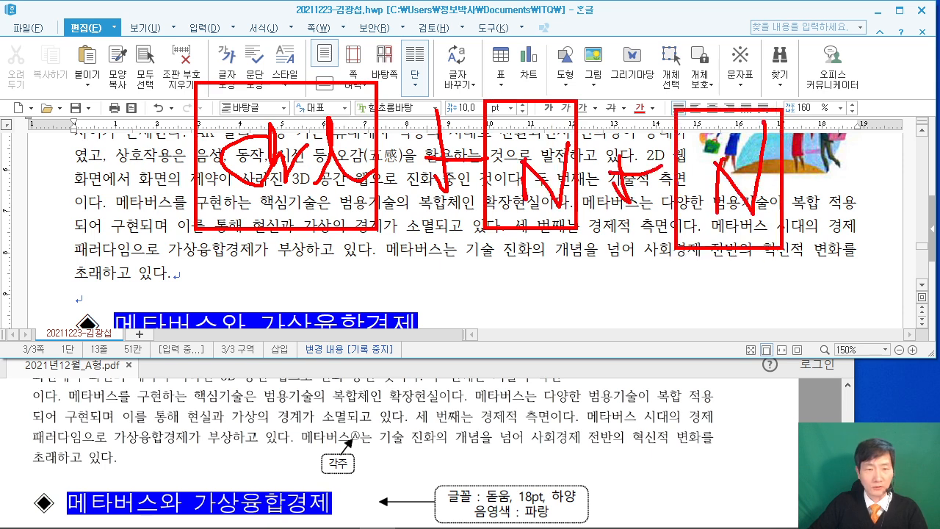
{"action": "key", "text": "Escape"}
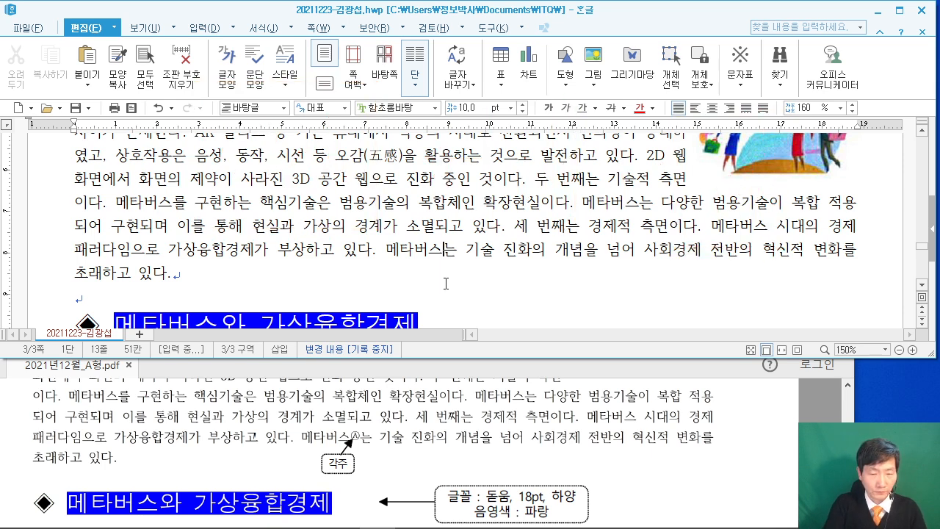
{"action": "key", "text": "ctrl+n"}
{"action": "key", "text": "n"}
{"action": "left_click", "coordinate": [405, 417]}
{"action": "scroll", "coordinate": [404, 417], "scroll_direction": "down", "scroll_amount": 1}
{"action": "scroll", "coordinate": [404, 417], "scroll_direction": "down", "scroll_amount": 10}
Write the footnote text '그리스어 메타(초월, 그 이상)와 유니버스(세상, 우주)의 합성어'.
{"action": "scroll", "coordinate": [402, 420], "scroll_direction": "down", "scroll_amount": 5}
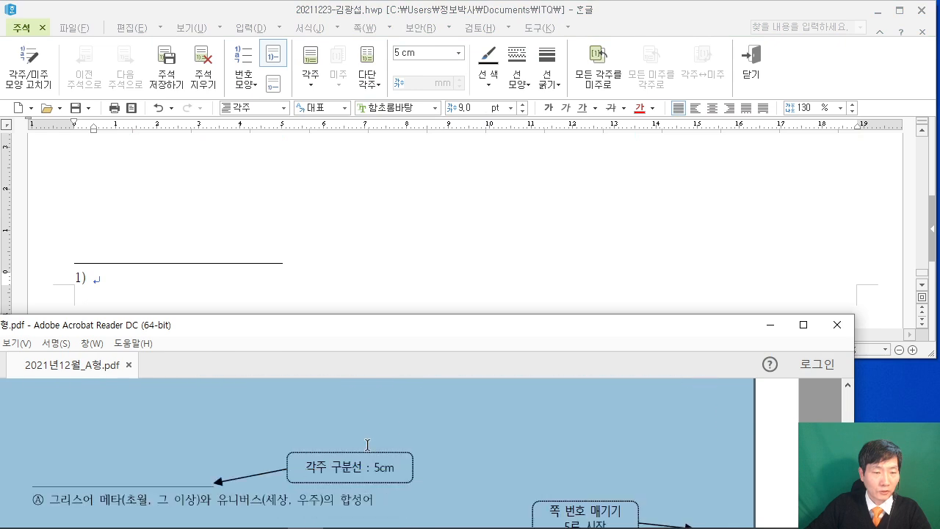
{"action": "left_click", "coordinate": [156, 280]}
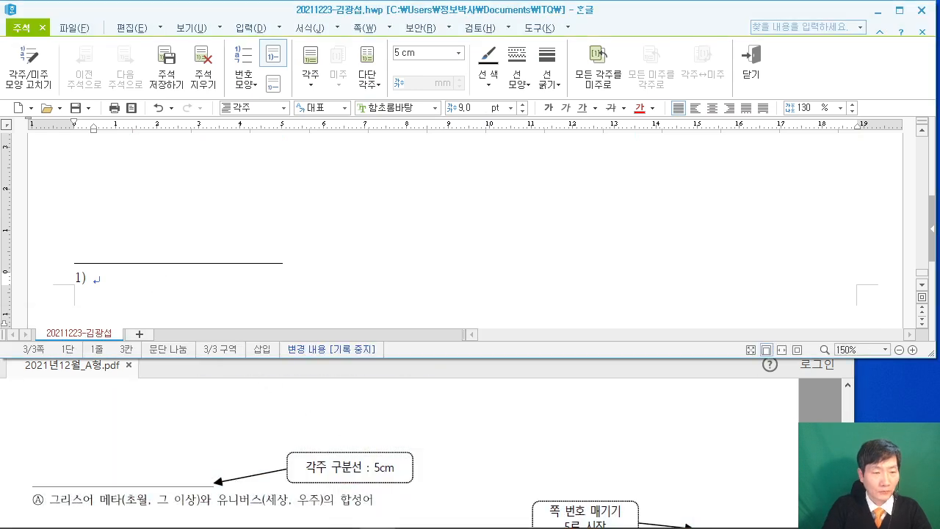
{"action": "type", "text": "그리스어 메타(초월, 그 이상)와"}
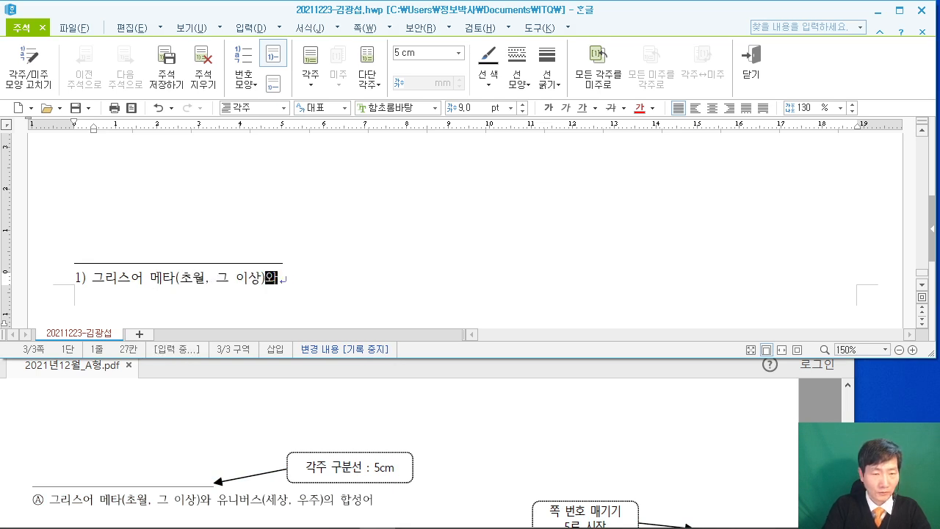
{"action": "type", "text": " 유니벗"}
{"action": "type", "text": "스(세상, 우"}
{"action": "type", "text": "주)의 합성"}
{"action": "type", "text": "어"}
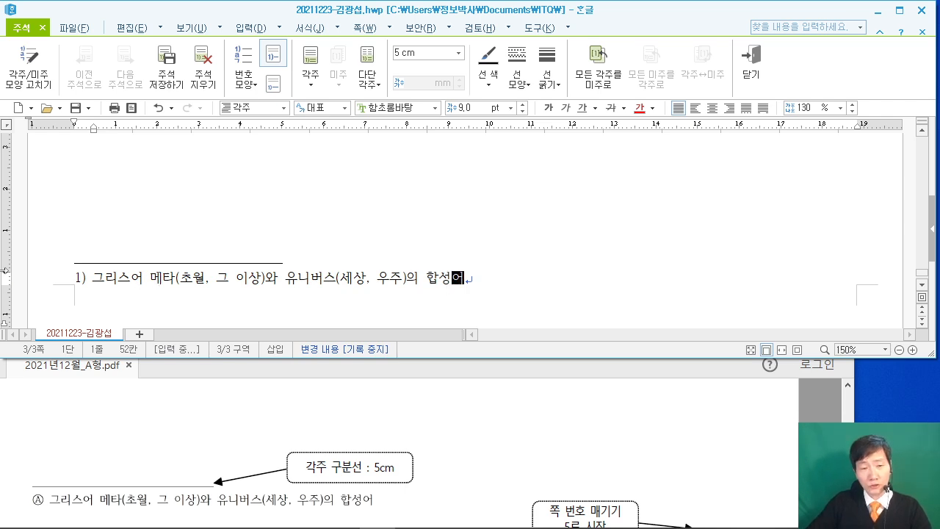
{"action": "left_click_drag", "start_coordinate": [88, 291], "coordinate": [63, 262]}
{"action": "key", "text": "Escape"}
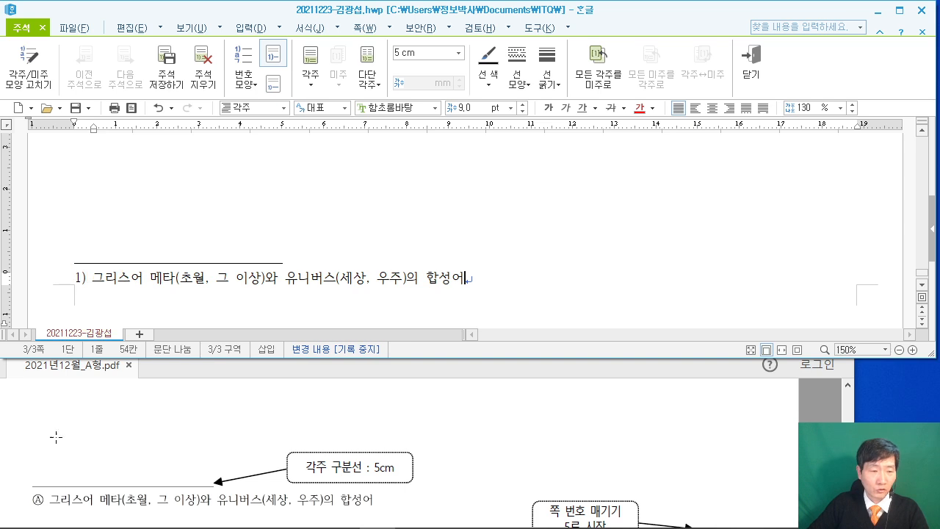
Change the footnote numbering to circled letters Ⓐ,Ⓑ,Ⓒ and return to the body text.
{"action": "left_click", "coordinate": [37, 73]}
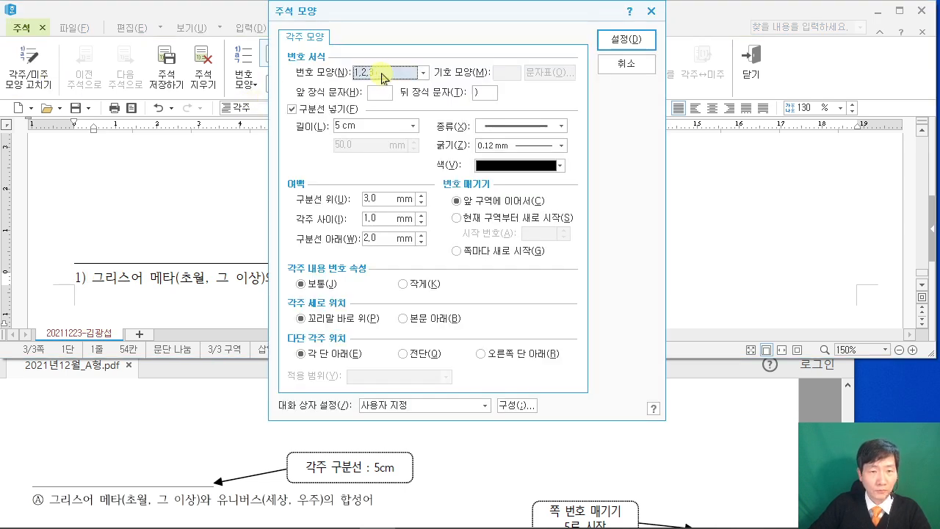
{"action": "left_click", "coordinate": [423, 72]}
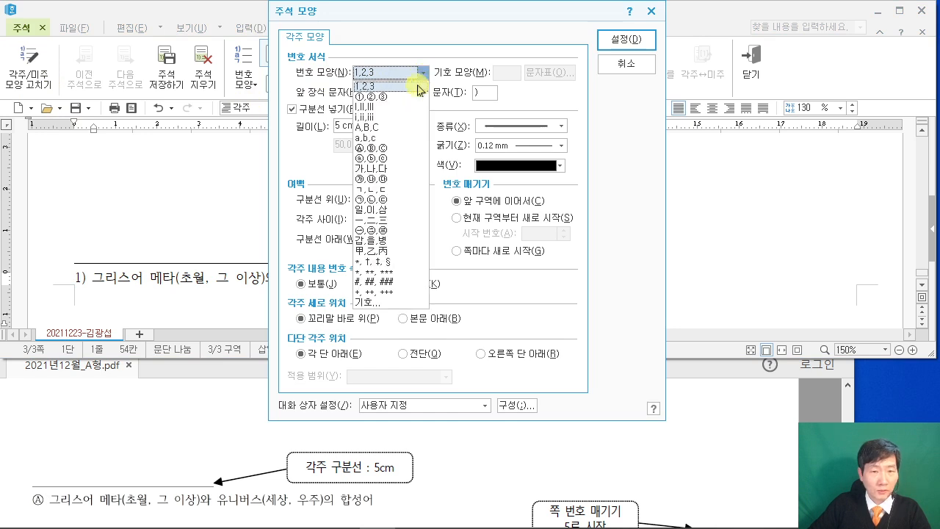
{"action": "left_click", "coordinate": [383, 147]}
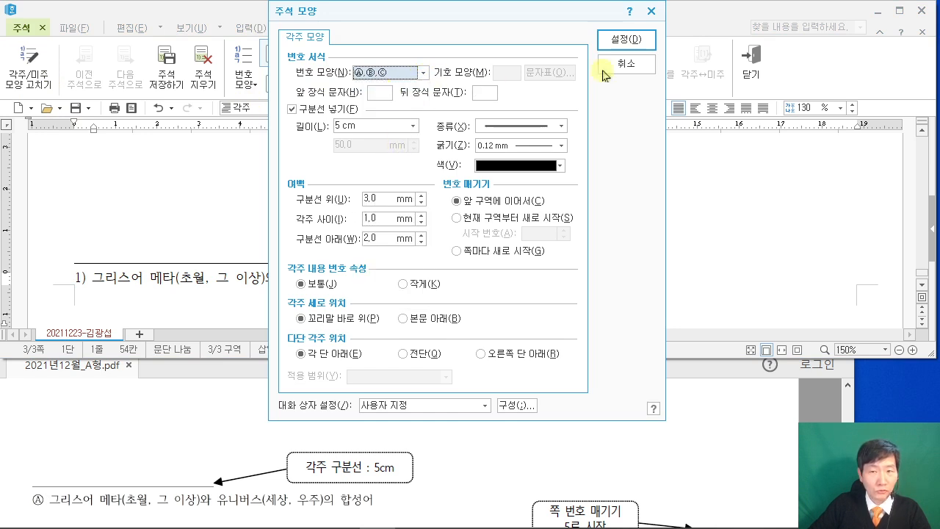
{"action": "left_click", "coordinate": [626, 39]}
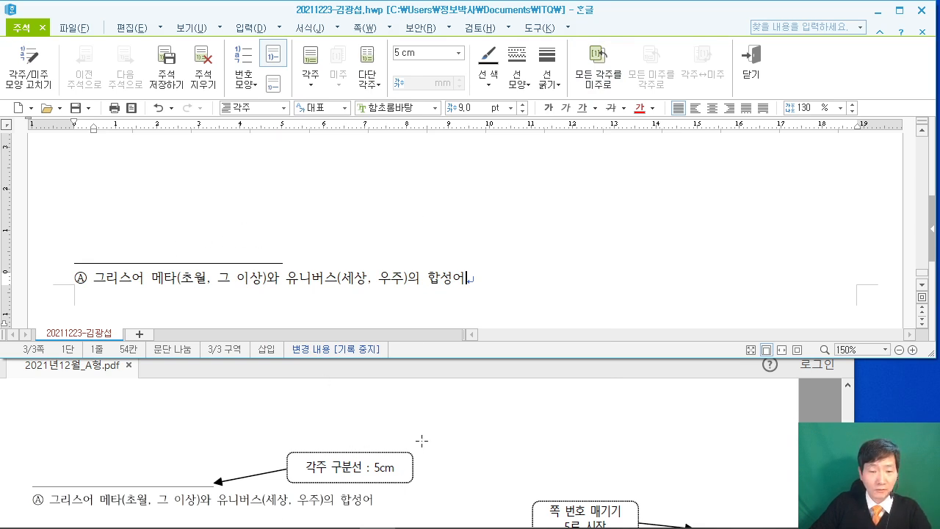
{"action": "key", "text": "shift+Escape"}
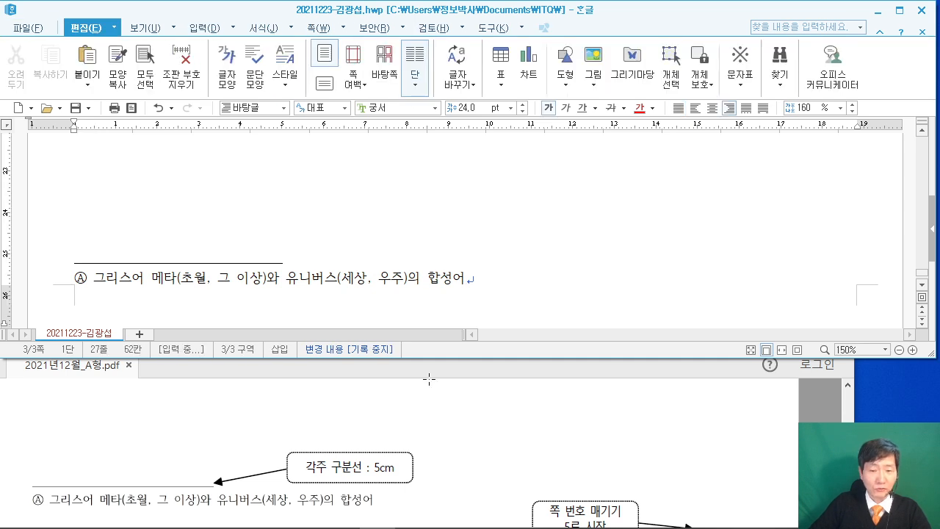
Check the PDF sample and place the insertion point on the empty line below the table.
{"action": "left_click", "coordinate": [565, 451]}
{"action": "scroll", "coordinate": [564, 456], "scroll_direction": "down", "scroll_amount": 1}
{"action": "left_click", "coordinate": [351, 184]}
{"action": "scroll", "coordinate": [343, 184], "scroll_direction": "up", "scroll_amount": 3}
{"action": "scroll", "coordinate": [254, 226], "scroll_direction": "down", "scroll_amount": 2}
{"action": "left_click", "coordinate": [234, 176]}
{"action": "scroll", "coordinate": [235, 176], "scroll_direction": "up", "scroll_amount": 1}
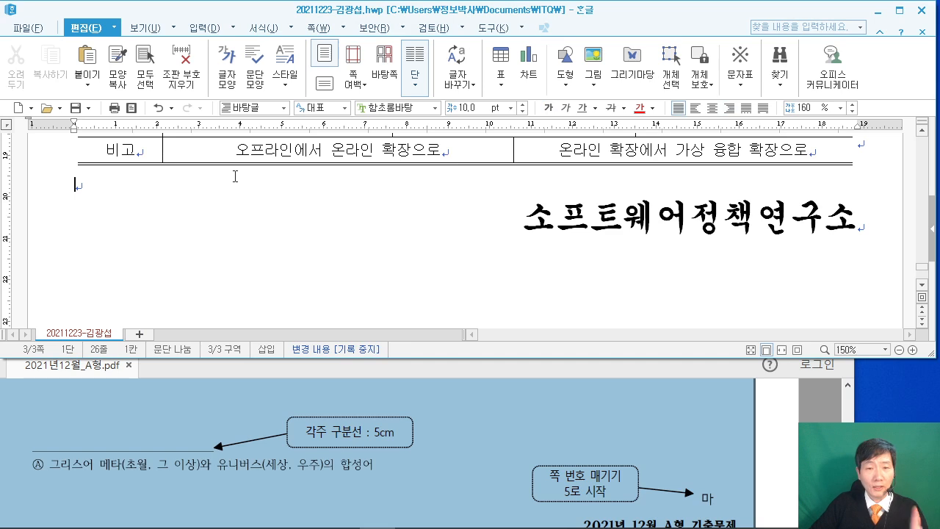
{"action": "key", "text": "ctrl+2"}
{"action": "mouse_move", "coordinate": [232, 90]}
{"action": "left_mouse_down"}
{"action": "mouse_move", "coordinate": [197, 117]}
{"action": "mouse_move", "coordinate": [280, 118]}
{"action": "mouse_move", "coordinate": [314, 91]}
{"action": "left_mouse_up"}
{"action": "left_click_drag", "start_coordinate": [332, 150], "coordinate": [366, 126]}
{"action": "mouse_move", "coordinate": [408, 85]}
{"action": "left_mouse_down"}
{"action": "mouse_move", "coordinate": [398, 142]}
{"action": "mouse_move", "coordinate": [445, 110]}
{"action": "left_mouse_up"}
{"action": "mouse_move", "coordinate": [449, 76]}
{"action": "left_mouse_down"}
{"action": "mouse_move", "coordinate": [453, 124]}
{"action": "mouse_move", "coordinate": [498, 96]}
{"action": "left_mouse_up"}
{"action": "left_click_drag", "start_coordinate": [542, 69], "coordinate": [545, 154]}
{"action": "left_click_drag", "start_coordinate": [522, 108], "coordinate": [602, 107]}
{"action": "left_click_drag", "start_coordinate": [631, 56], "coordinate": [633, 161]}
{"action": "left_click_drag", "start_coordinate": [640, 73], "coordinate": [642, 109]}
{"action": "mouse_move", "coordinate": [683, 151]}
{"action": "left_mouse_down"}
{"action": "mouse_move", "coordinate": [591, 52]}
{"action": "mouse_move", "coordinate": [708, 140]}
{"action": "left_mouse_up"}
{"action": "left_click_drag", "start_coordinate": [451, 122], "coordinate": [445, 163]}
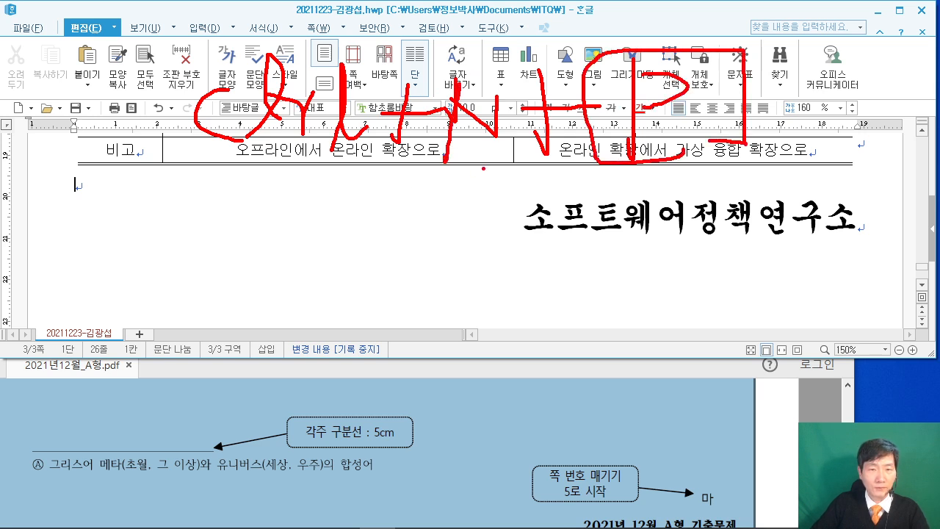
{"action": "key", "text": "Escape"}
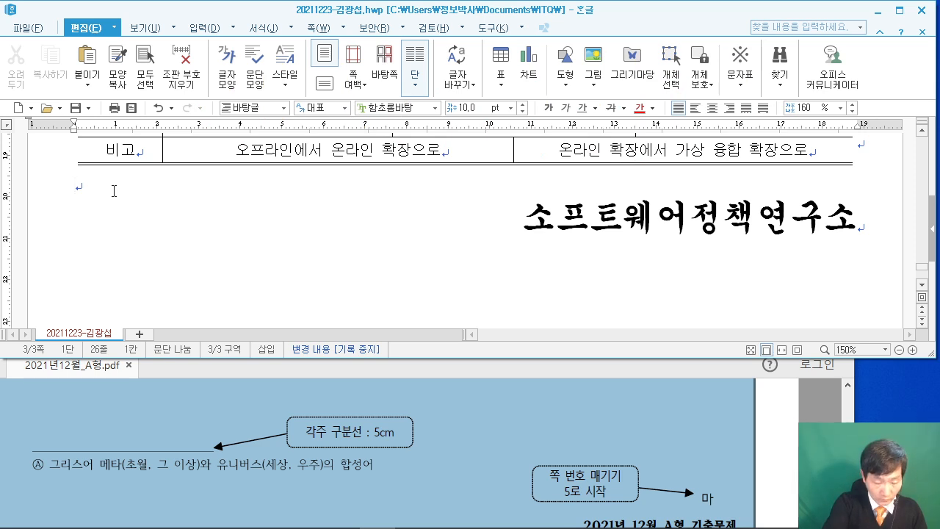
Insert a second footnote Ⓑ, cancel the Print dialog, and leave footnote editing.
{"action": "key", "text": "ctrl+n"}
{"action": "key", "text": "n"}
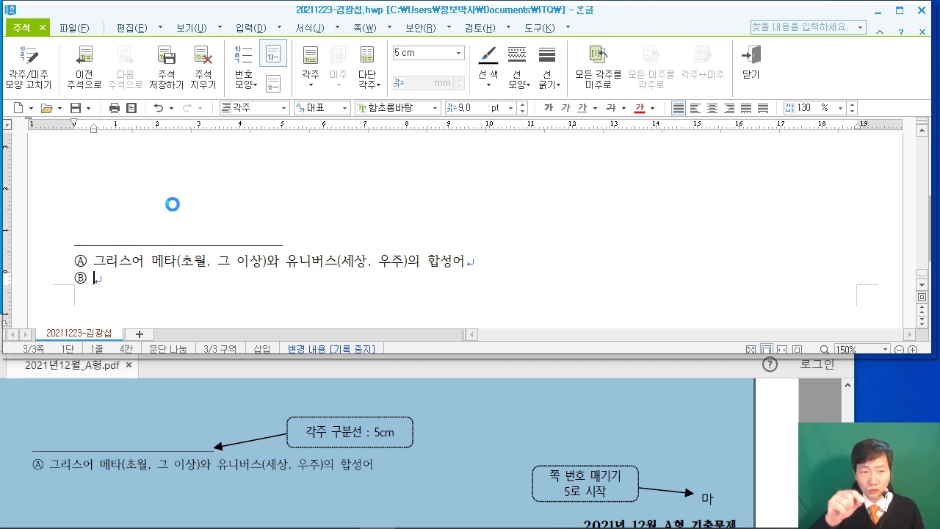
{"action": "key", "text": "alt+p"}
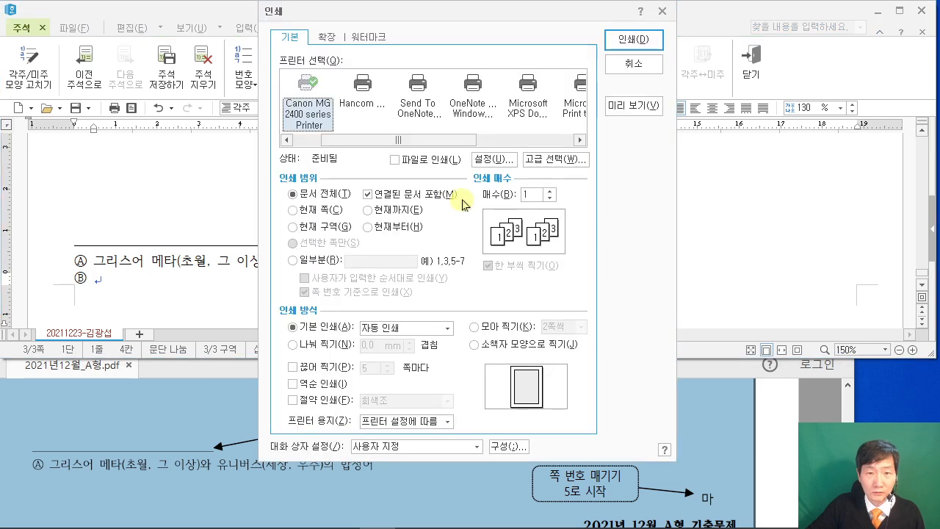
{"action": "left_click", "coordinate": [632, 65]}
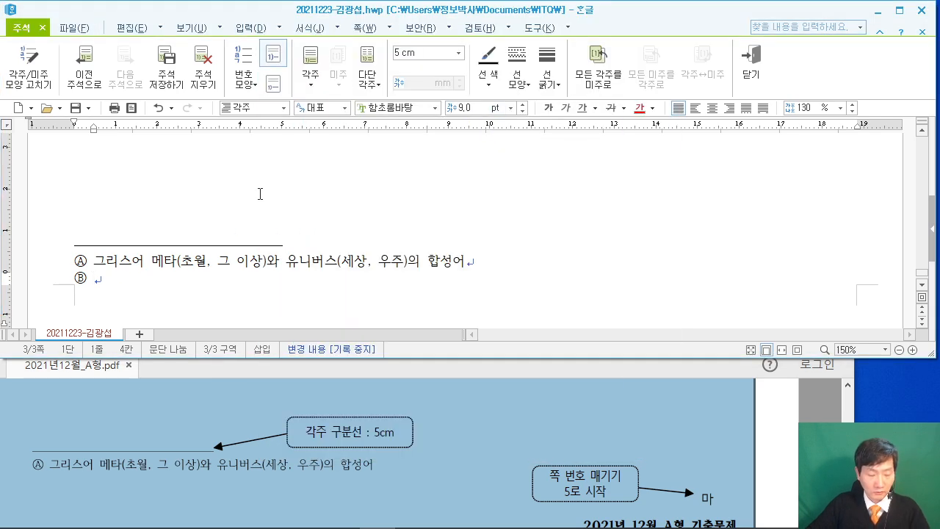
{"action": "key", "text": "shift+Escape"}
{"action": "scroll", "coordinate": [177, 220], "scroll_direction": "down", "scroll_amount": 3}
{"action": "scroll", "coordinate": [188, 219], "scroll_direction": "up", "scroll_amount": 3}
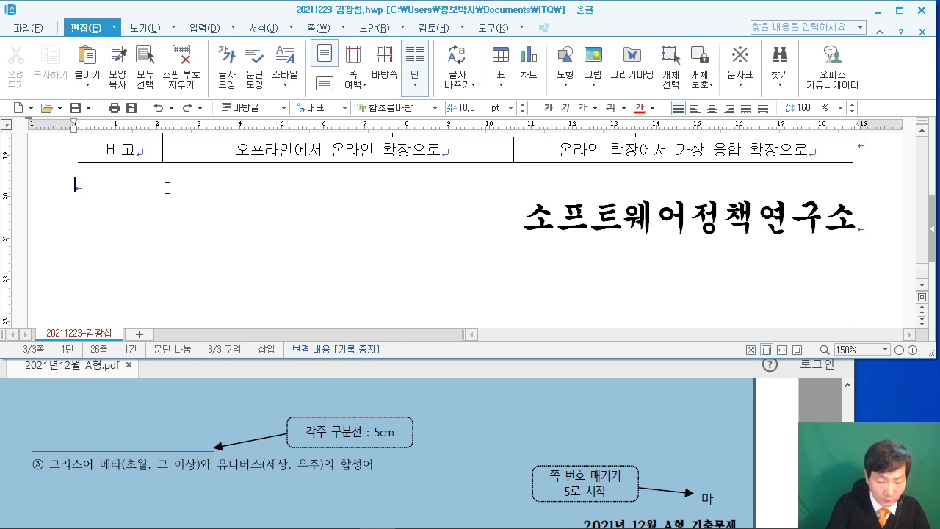
{"action": "key", "text": "ctrl+n"}
{"action": "key", "text": "p"}
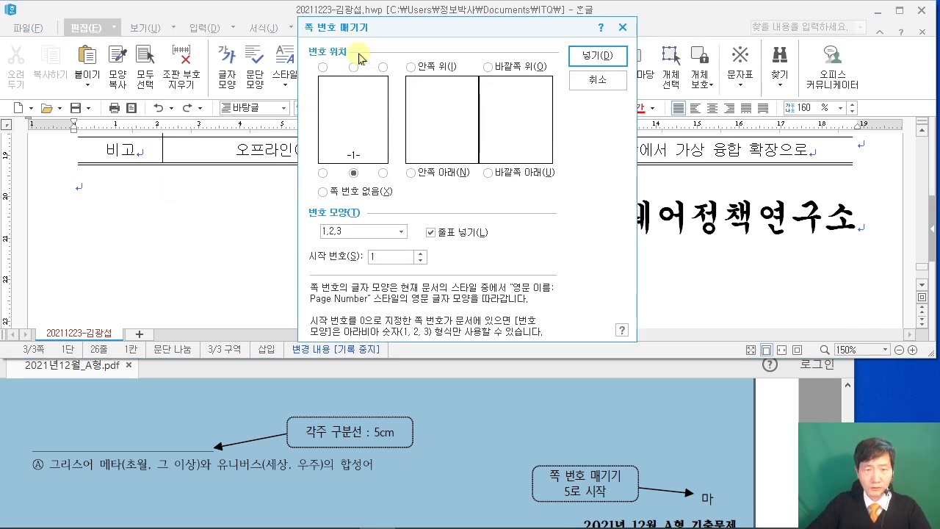
{"action": "key", "text": "ctrl+2"}
{"action": "left_click_drag", "start_coordinate": [370, 162], "coordinate": [399, 185]}
{"action": "left_click_drag", "start_coordinate": [393, 178], "coordinate": [450, 231]}
{"action": "key", "text": "Escape"}
{"action": "left_click", "coordinate": [383, 173]}
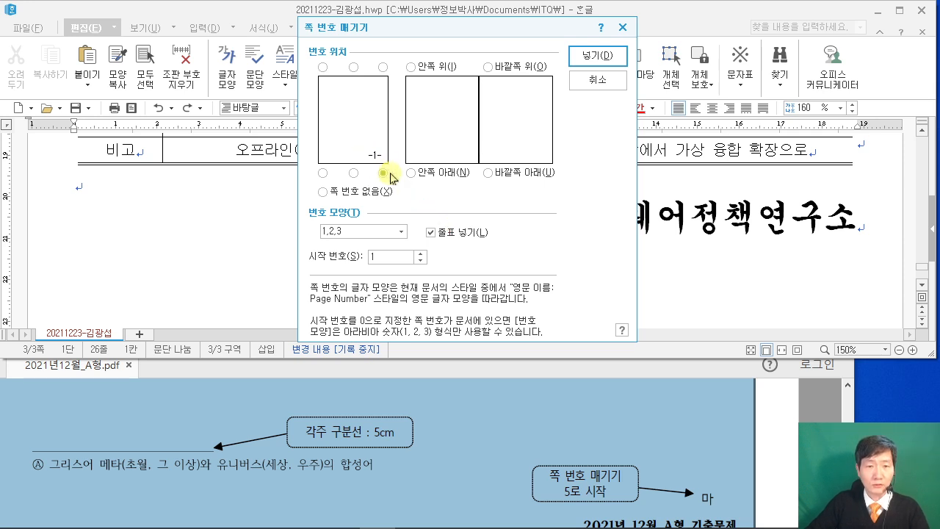
{"action": "left_click", "coordinate": [734, 470]}
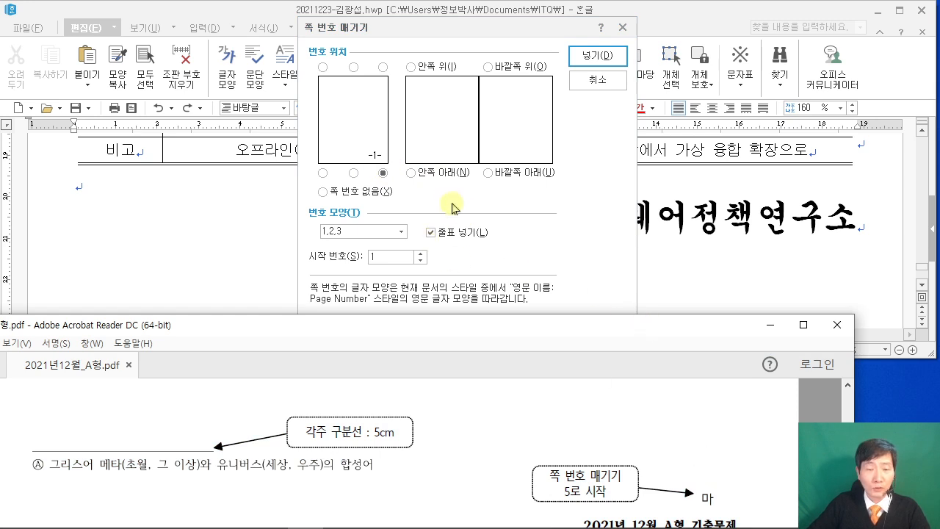
{"action": "left_click", "coordinate": [390, 232]}
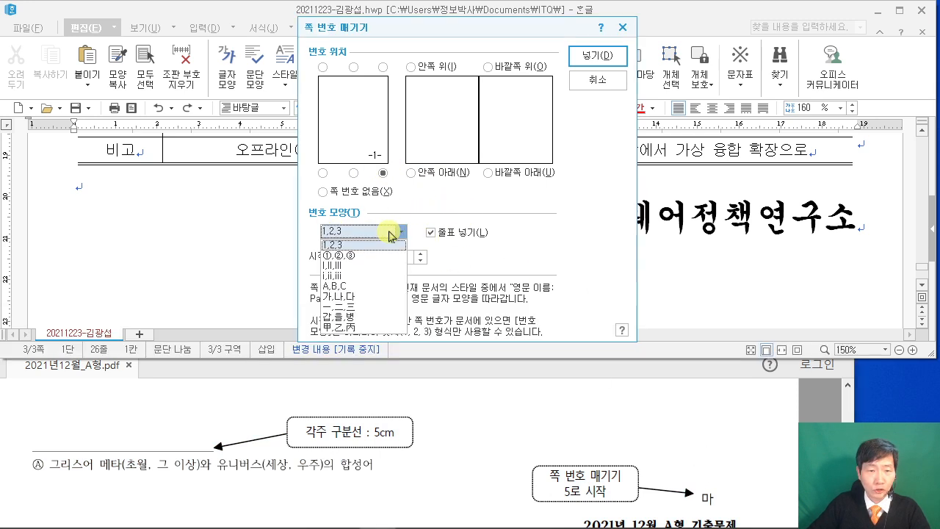
{"action": "left_click", "coordinate": [374, 297]}
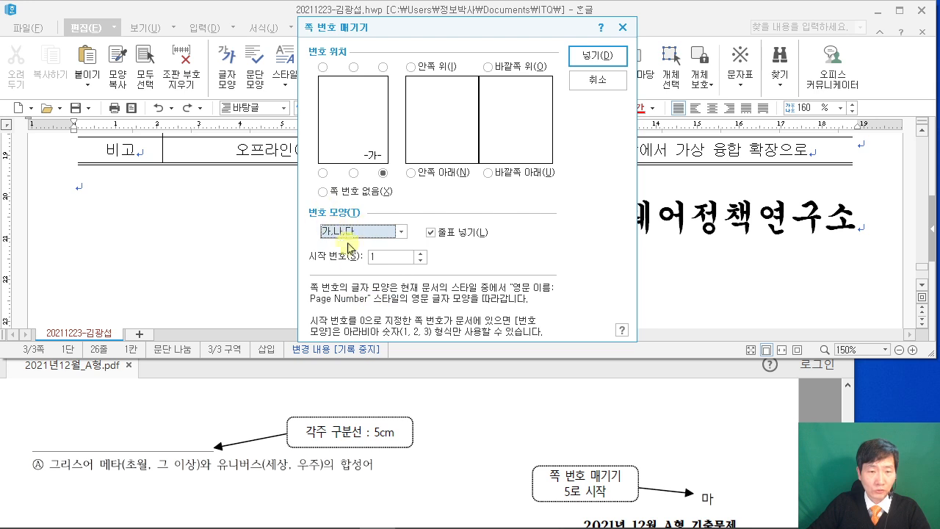
{"action": "left_click", "coordinate": [400, 259]}
{"action": "type", "text": "5"}
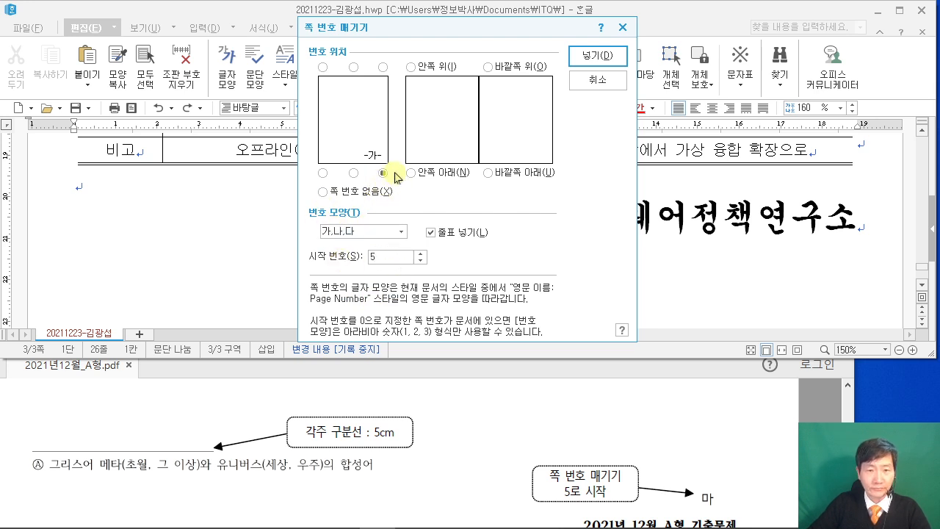
{"action": "left_click", "coordinate": [440, 233]}
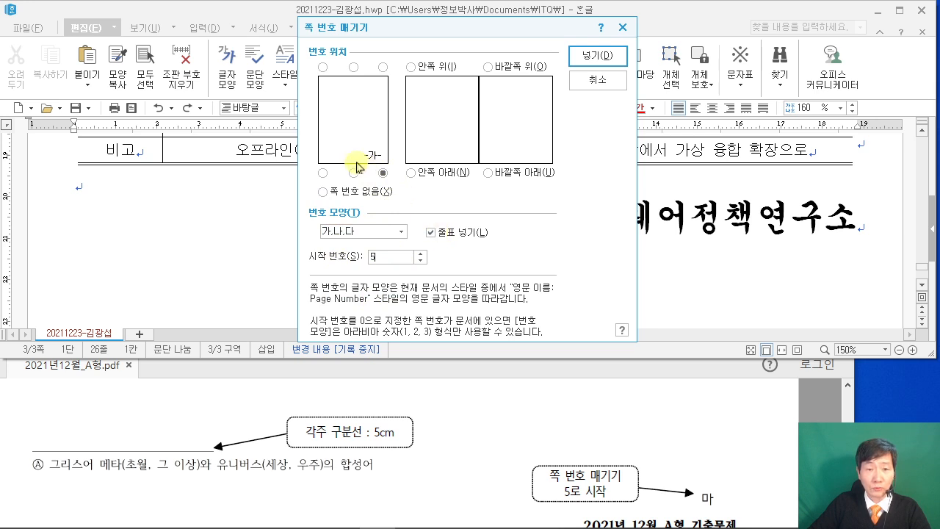
{"action": "left_click", "coordinate": [431, 233]}
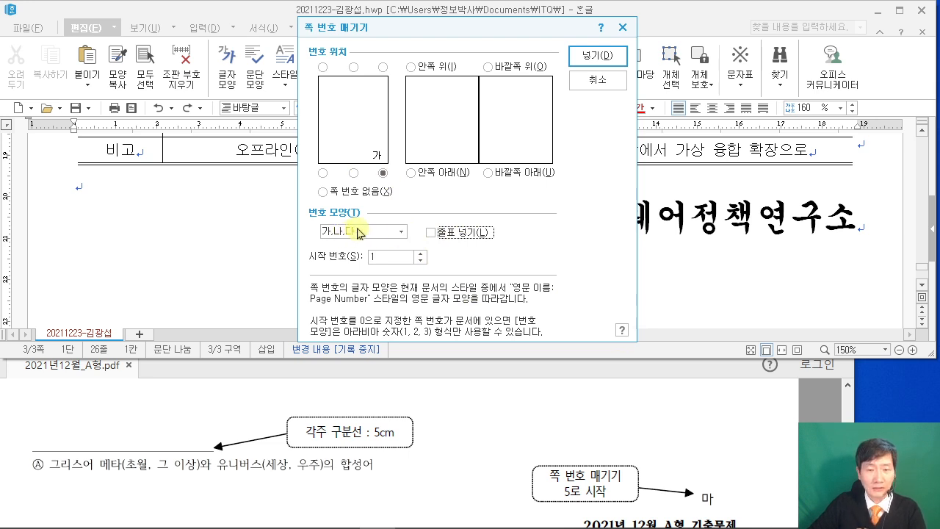
{"action": "left_click", "coordinate": [372, 257]}
{"action": "key", "text": "BackSpace"}
{"action": "type", "text": "5"}
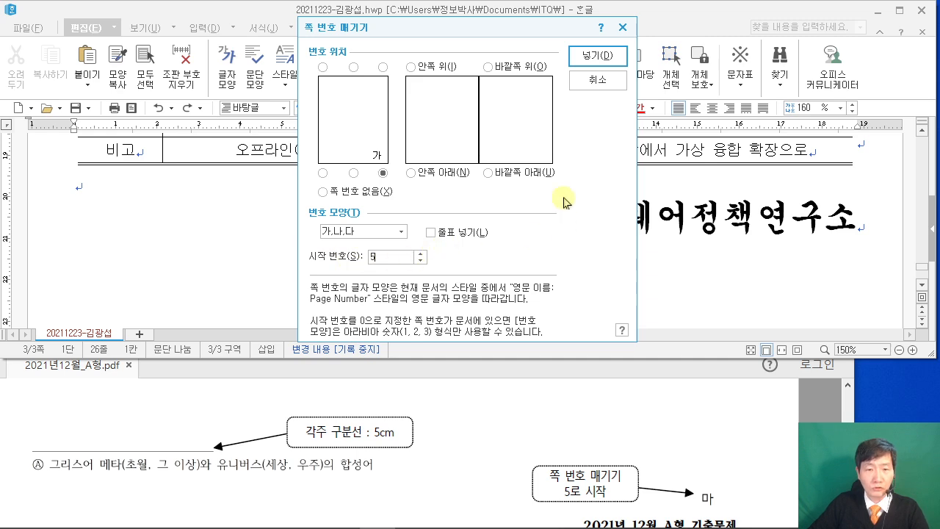
{"action": "left_click", "coordinate": [598, 55]}
{"action": "scroll", "coordinate": [752, 258], "scroll_direction": "down", "scroll_amount": 5}
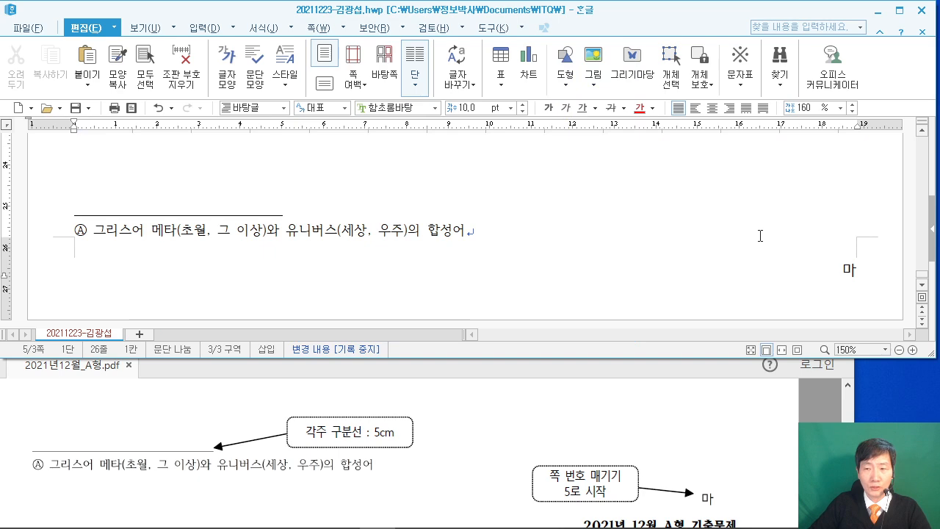
{"action": "scroll", "coordinate": [758, 237], "scroll_direction": "up", "scroll_amount": 10}
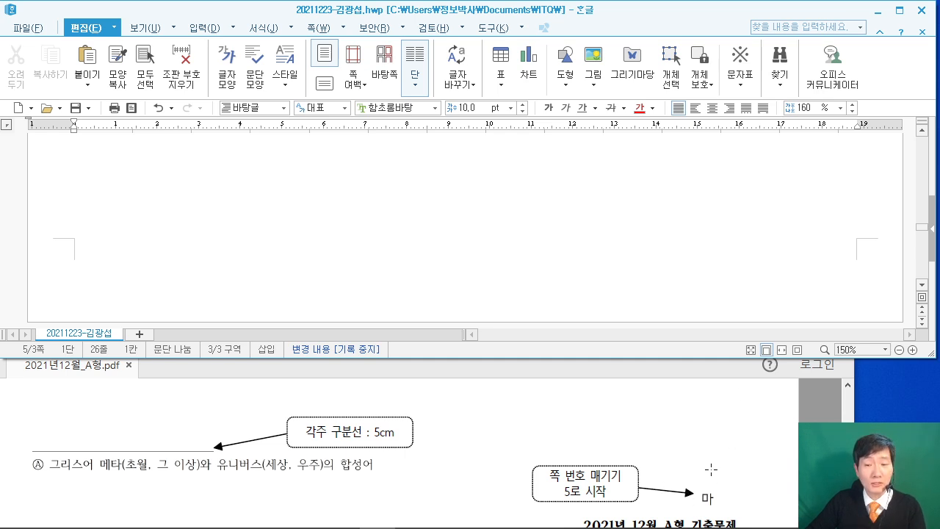
Bring the exam PDF forward, maximize it, and scroll to question 4 (110점).
{"action": "left_click", "coordinate": [742, 403]}
{"action": "scroll", "coordinate": [729, 404], "scroll_direction": "up", "scroll_amount": 5}
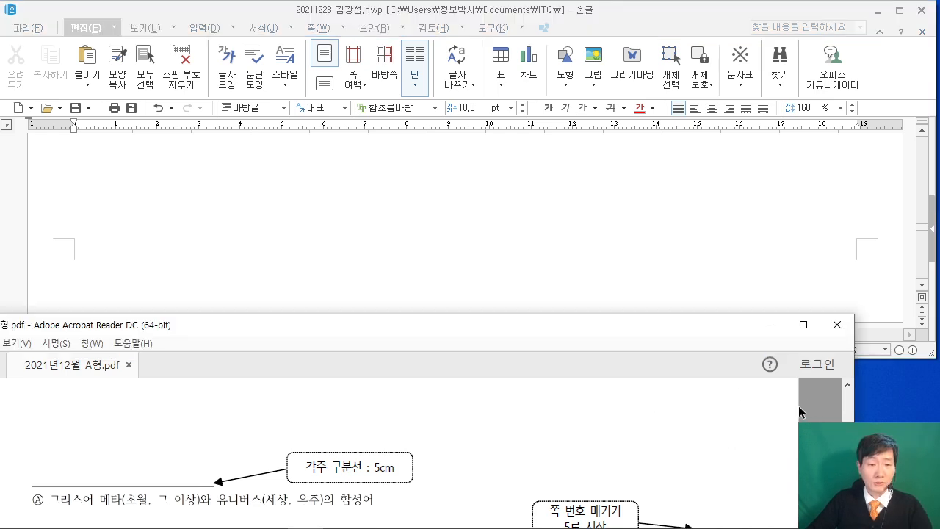
{"action": "scroll", "coordinate": [729, 404], "scroll_direction": "up", "scroll_amount": 10}
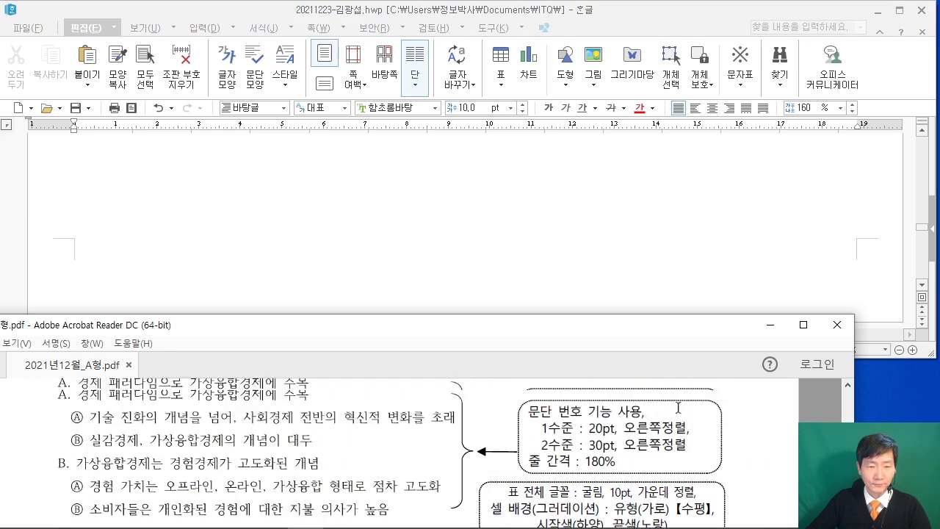
{"action": "scroll", "coordinate": [666, 397], "scroll_direction": "up", "scroll_amount": 10}
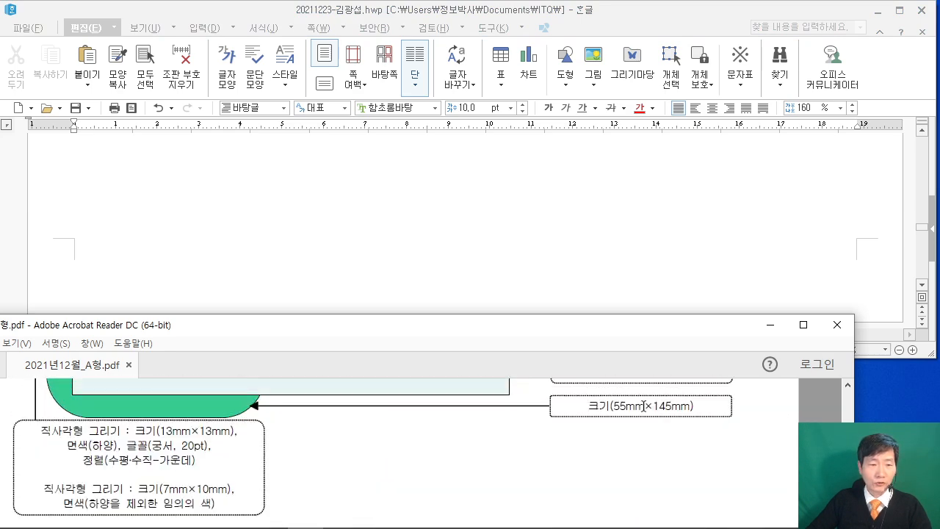
{"action": "scroll", "coordinate": [661, 394], "scroll_direction": "up", "scroll_amount": 2}
{"action": "left_click", "coordinate": [804, 324]}
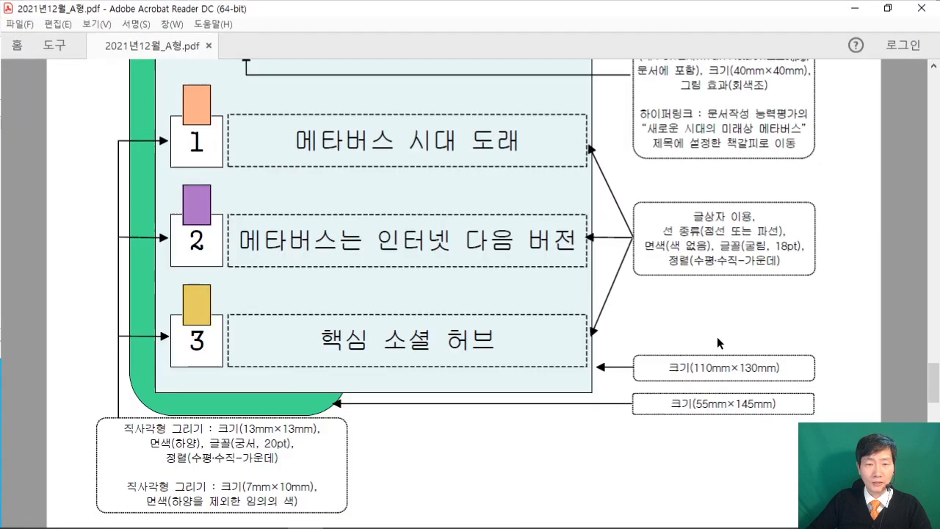
{"action": "scroll", "coordinate": [738, 336], "scroll_direction": "up", "scroll_amount": 5}
{"action": "scroll", "coordinate": [649, 314], "scroll_direction": "up", "scroll_amount": 10}
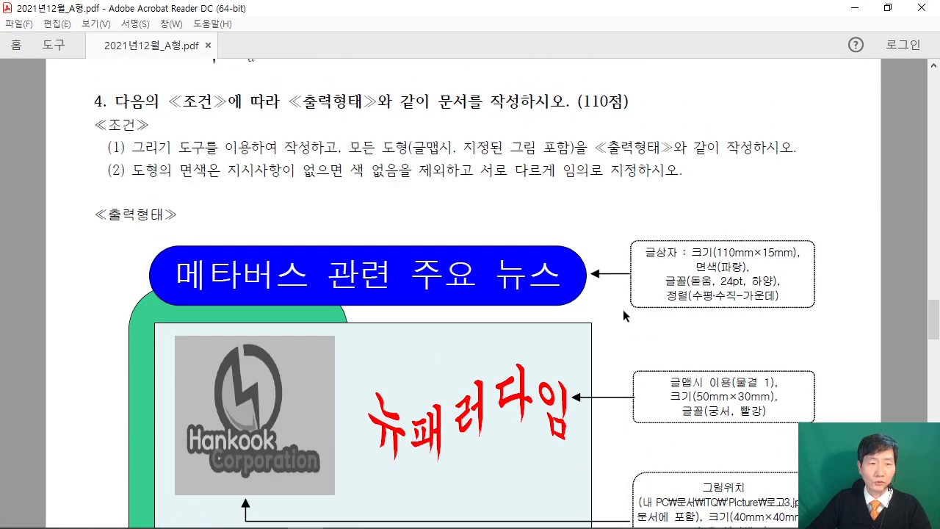
{"action": "scroll", "coordinate": [580, 303], "scroll_direction": "down", "scroll_amount": 1}
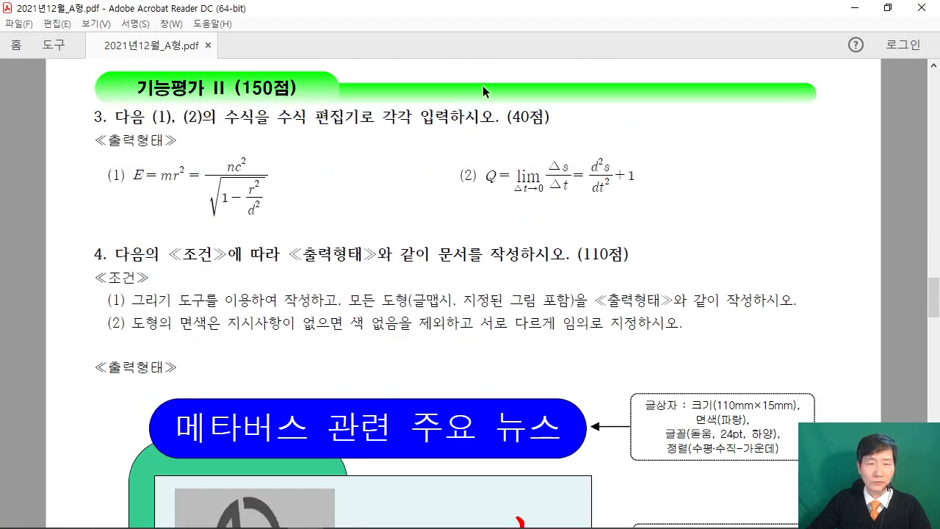
{"action": "left_click_drag", "start_coordinate": [585, 257], "coordinate": [641, 254]}
{"action": "left_click", "coordinate": [609, 262]}
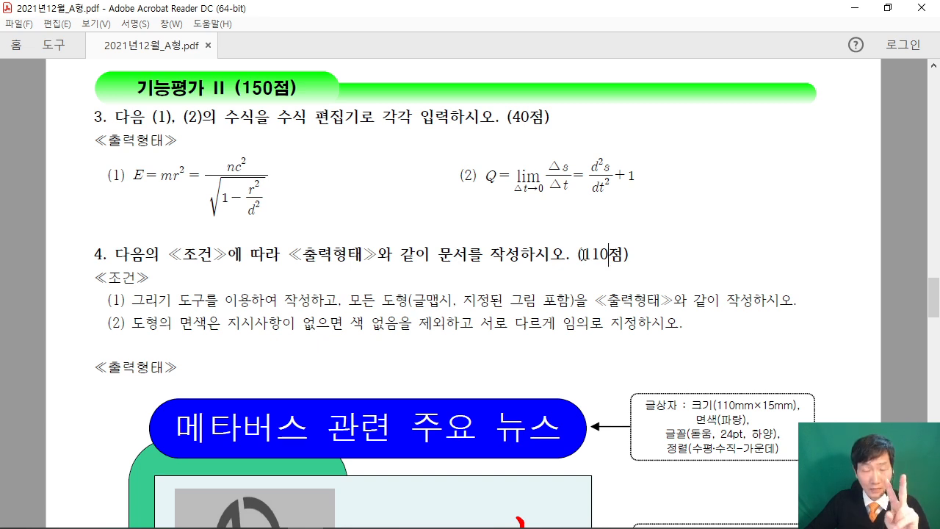
Review question 4's 메타버스 관련 주요 뉴스 drawing sample, then restore the PDF window size.
{"action": "scroll", "coordinate": [607, 263], "scroll_direction": "down", "scroll_amount": 8}
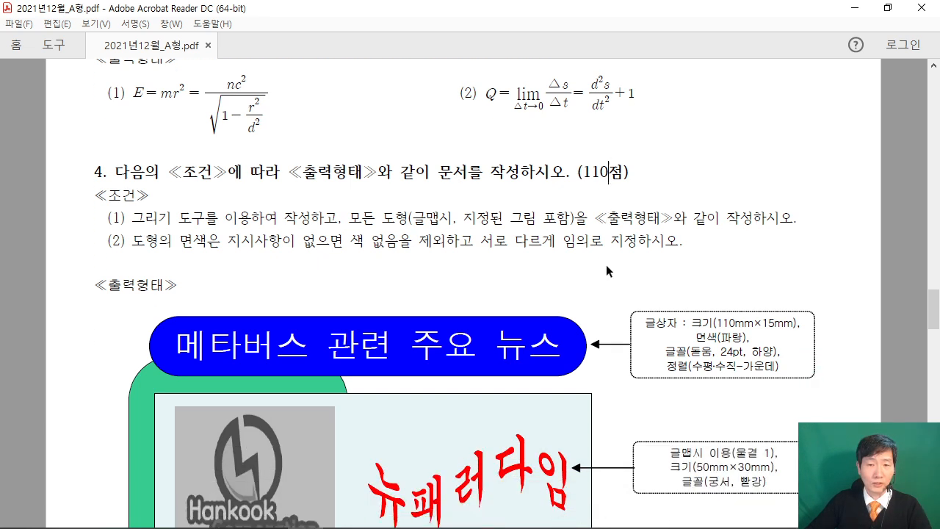
{"action": "scroll", "coordinate": [608, 264], "scroll_direction": "down", "scroll_amount": 5}
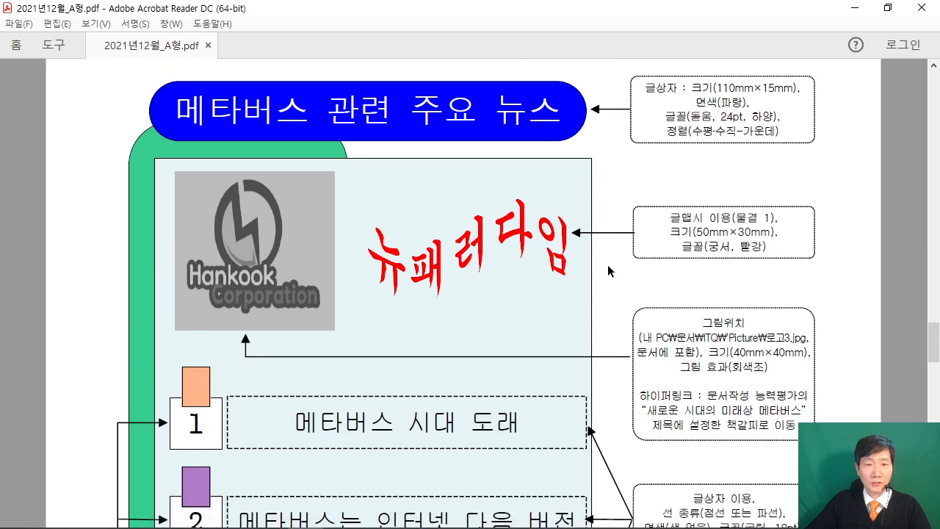
{"action": "scroll", "coordinate": [608, 264], "scroll_direction": "down", "scroll_amount": 2}
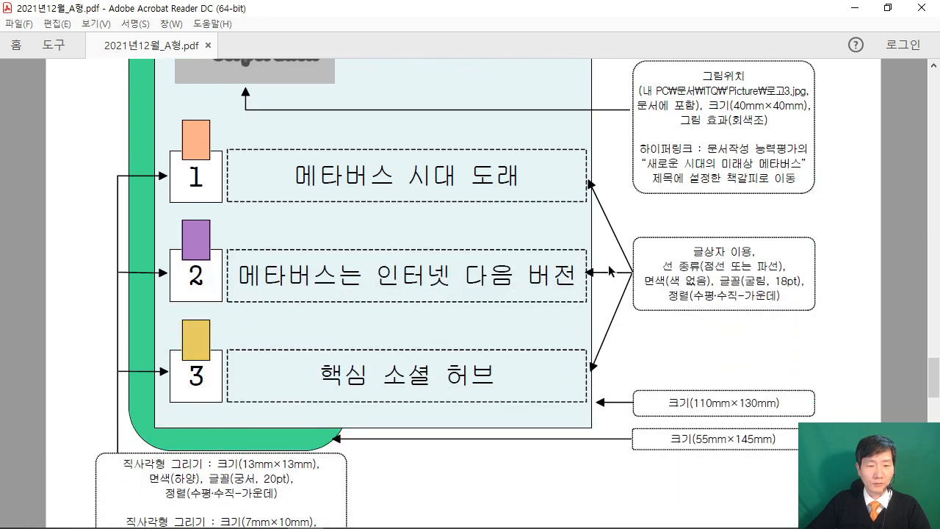
{"action": "scroll", "coordinate": [406, 371], "scroll_direction": "up", "scroll_amount": 6}
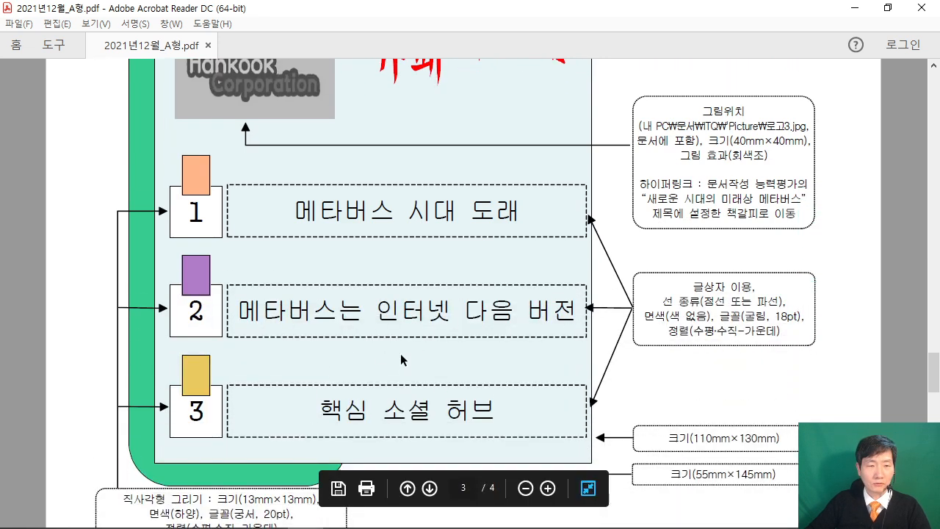
{"action": "scroll", "coordinate": [391, 349], "scroll_direction": "down", "scroll_amount": 5}
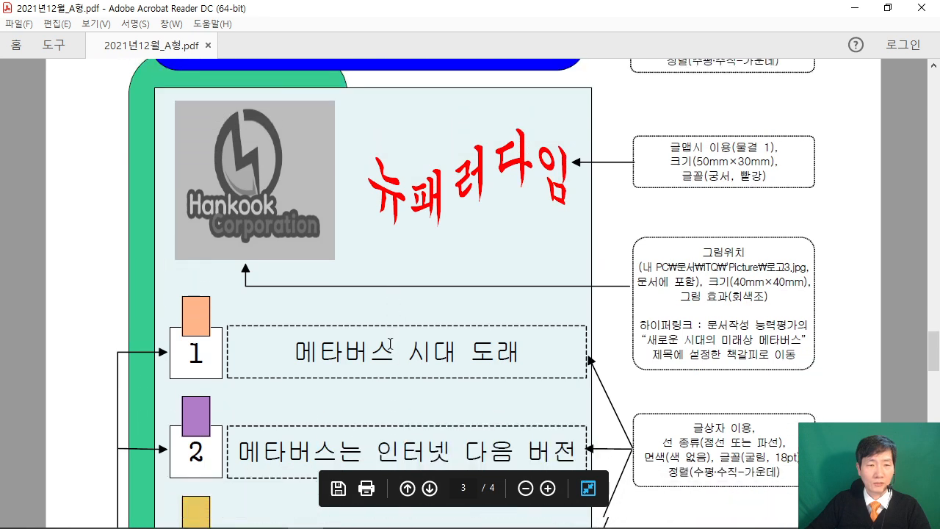
{"action": "scroll", "coordinate": [447, 337], "scroll_direction": "up", "scroll_amount": 1}
{"action": "scroll", "coordinate": [447, 337], "scroll_direction": "up", "scroll_amount": 4}
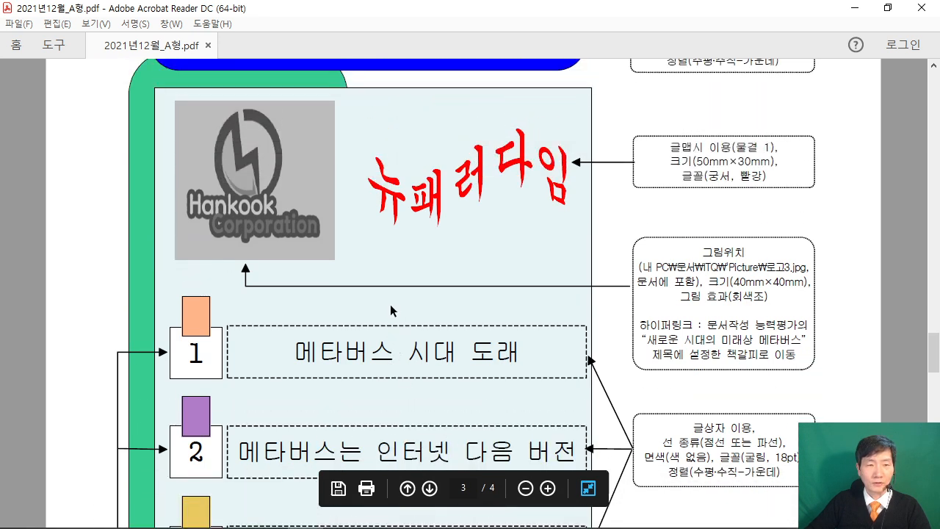
{"action": "left_click", "coordinate": [887, 14]}
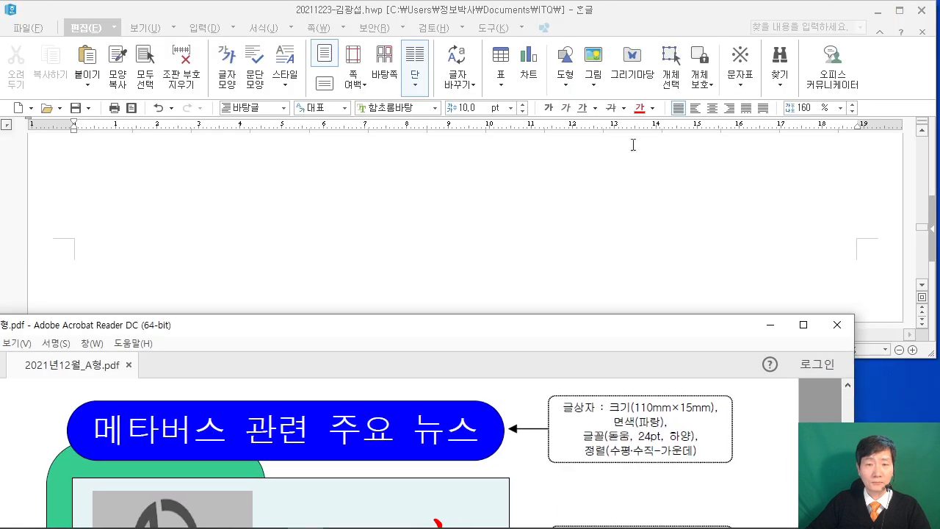
Bring the Hangul answer document forward and make its window taller.
{"action": "left_click", "coordinate": [364, 238]}
{"action": "scroll", "coordinate": [210, 203], "scroll_direction": "up", "scroll_amount": 6}
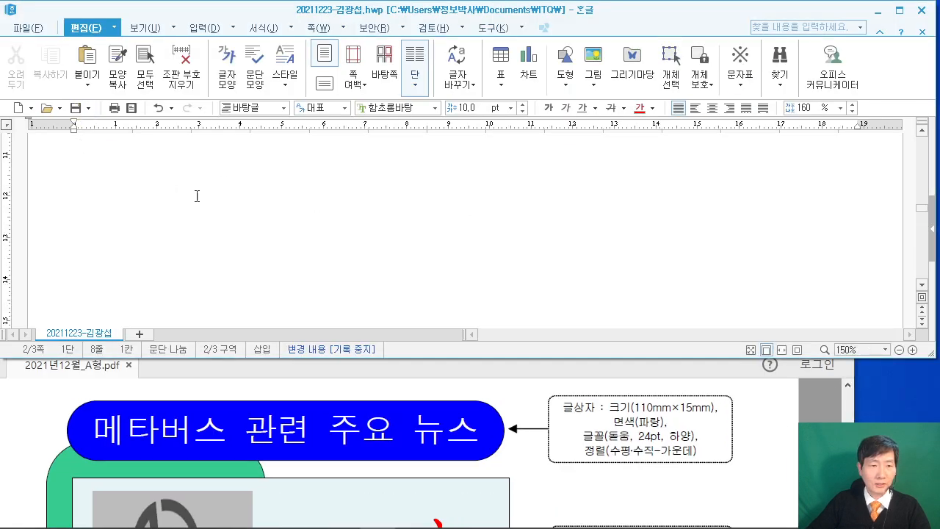
{"action": "scroll", "coordinate": [190, 202], "scroll_direction": "down", "scroll_amount": 3}
{"action": "scroll", "coordinate": [101, 218], "scroll_direction": "up", "scroll_amount": 3}
{"action": "scroll", "coordinate": [101, 218], "scroll_direction": "down", "scroll_amount": 3}
{"action": "scroll", "coordinate": [136, 220], "scroll_direction": "up", "scroll_amount": 3}
{"action": "scroll", "coordinate": [137, 221], "scroll_direction": "down", "scroll_amount": 5}
{"action": "scroll", "coordinate": [111, 235], "scroll_direction": "up", "scroll_amount": 4}
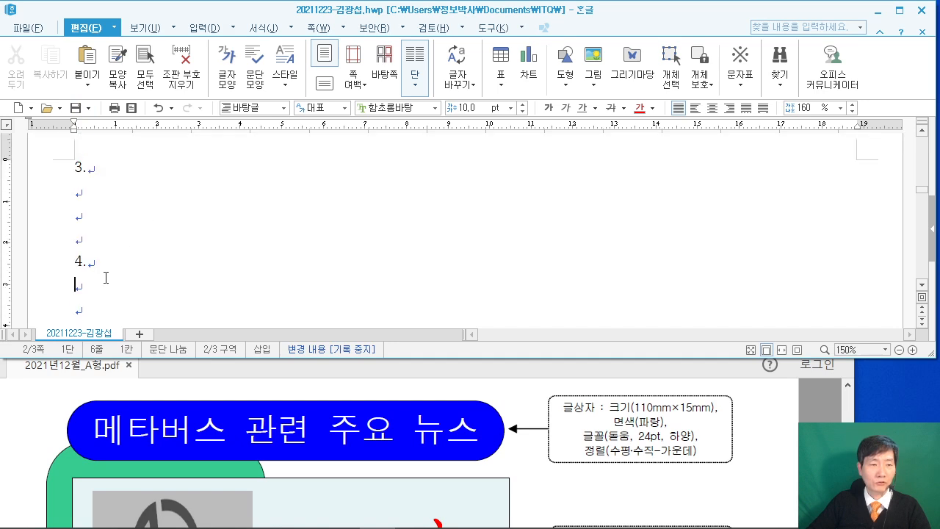
{"action": "left_click_drag", "start_coordinate": [440, 357], "coordinate": [438, 393]}
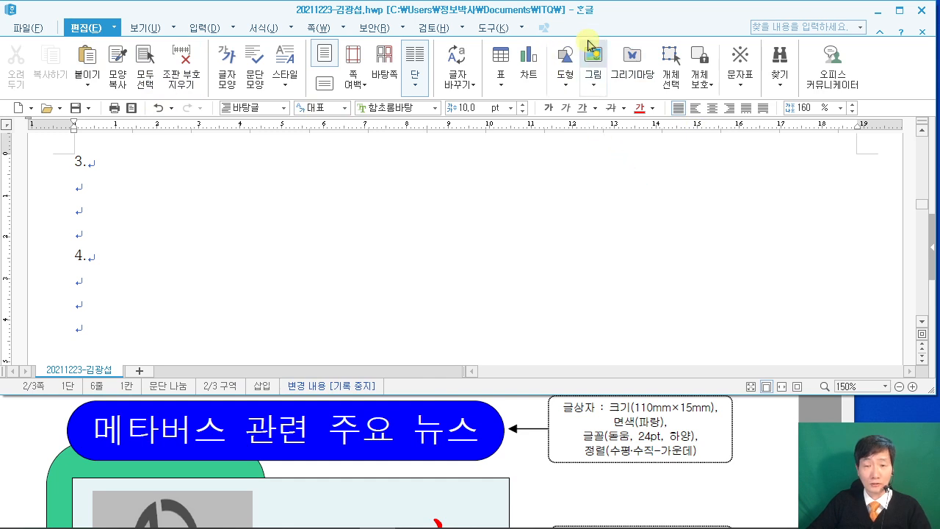
Draw a rectangle just below the question 4 heading.
{"action": "left_click", "coordinate": [565, 82]}
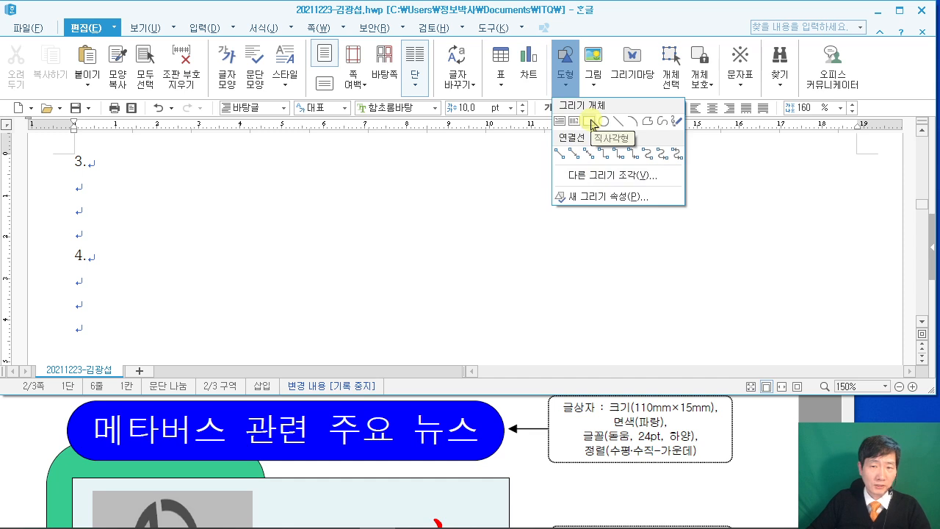
{"action": "left_click", "coordinate": [591, 121]}
{"action": "left_click_drag", "start_coordinate": [155, 299], "coordinate": [251, 357]}
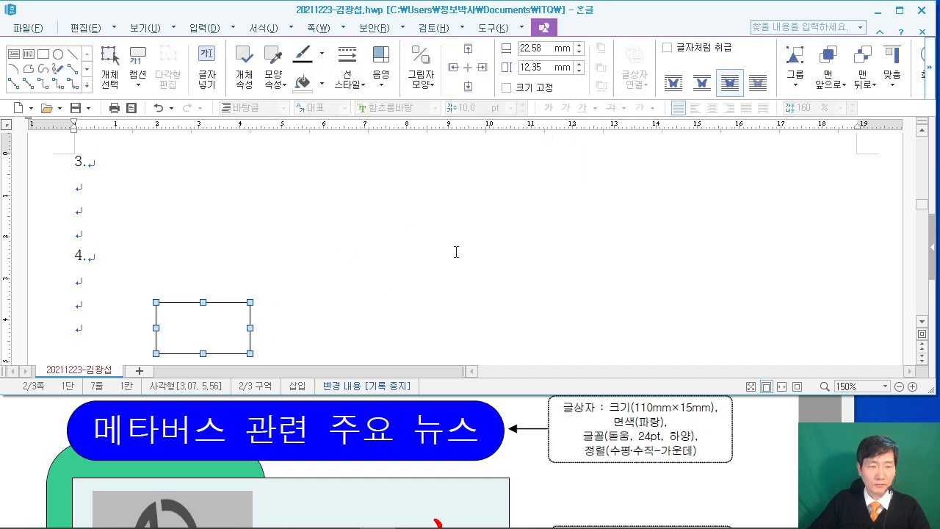
{"action": "scroll", "coordinate": [345, 252], "scroll_direction": "down", "scroll_amount": 3}
{"action": "scroll", "coordinate": [345, 252], "scroll_direction": "up", "scroll_amount": 2}
Set the new rectangle's size to 55 mm wide by 145 mm tall.
{"action": "double_click", "coordinate": [193, 274]}
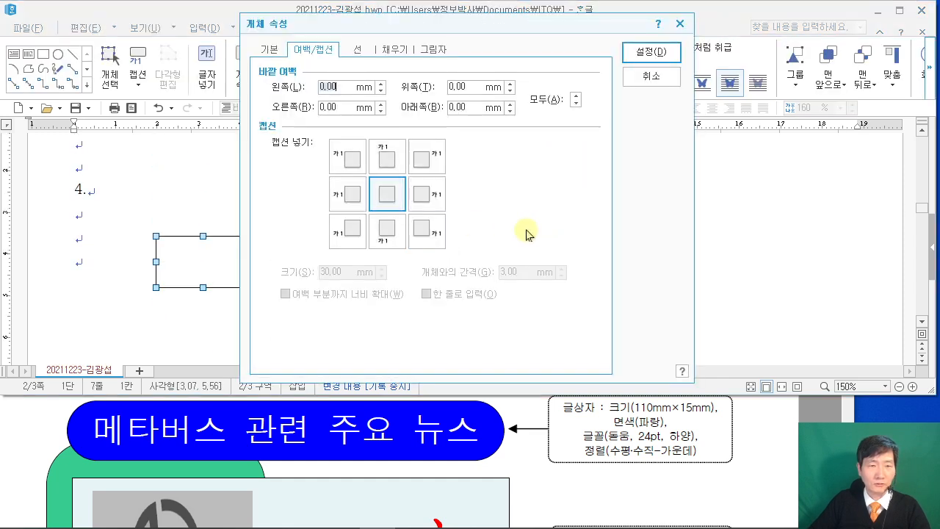
{"action": "left_click", "coordinate": [275, 54]}
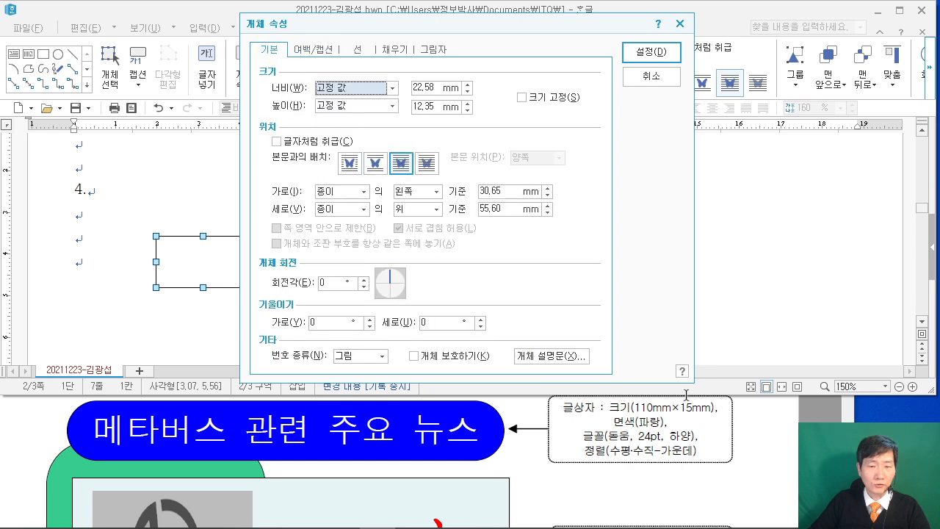
{"action": "left_click", "coordinate": [751, 440]}
{"action": "scroll", "coordinate": [750, 439], "scroll_direction": "down", "scroll_amount": 5}
{"action": "scroll", "coordinate": [747, 437], "scroll_direction": "down", "scroll_amount": 10}
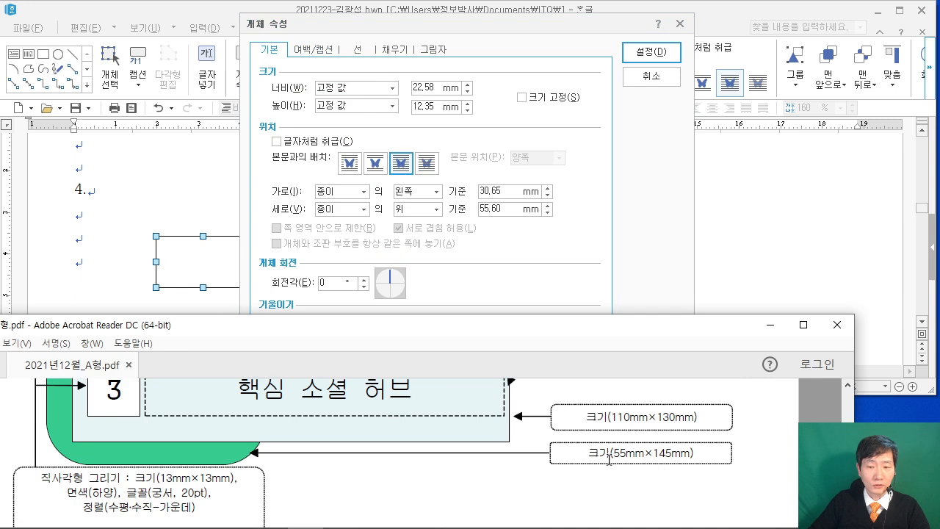
{"action": "left_click", "coordinate": [337, 97]}
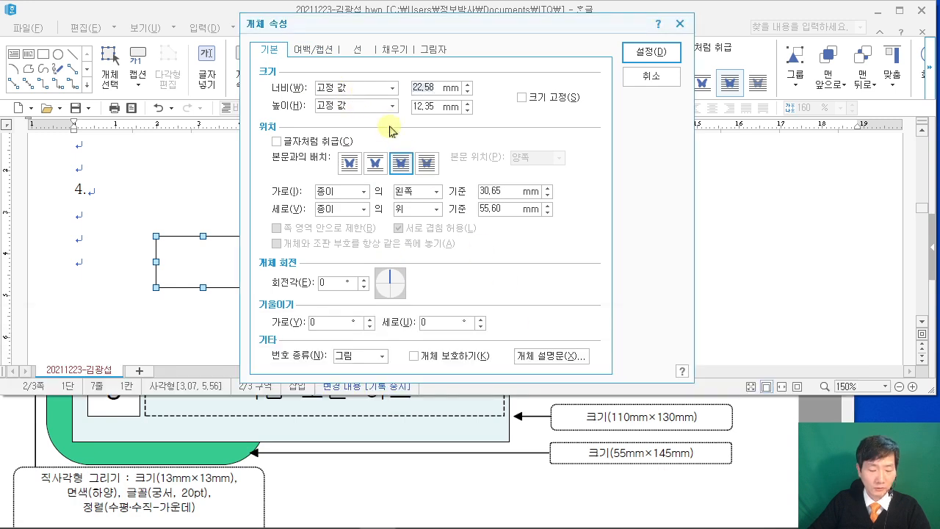
{"action": "type", "text": "55"}
{"action": "key", "text": "Tab"}
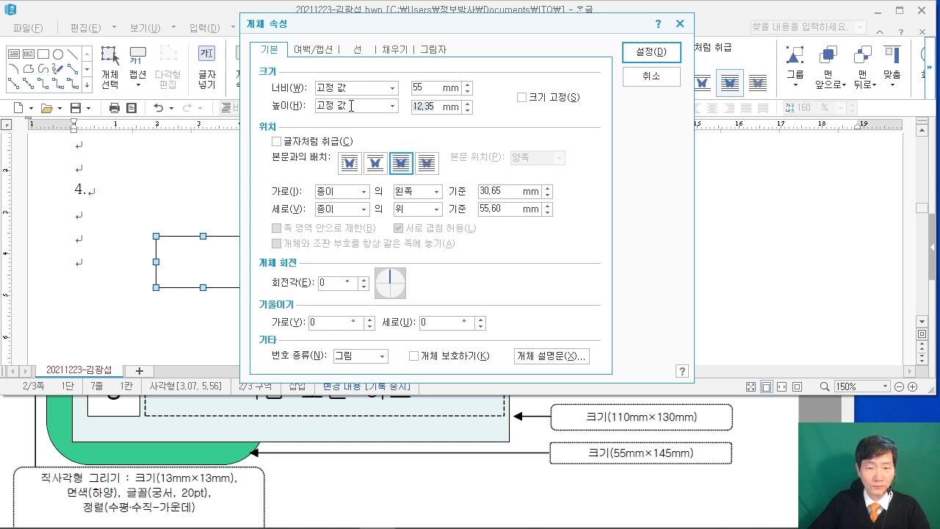
{"action": "type", "text": "145"}
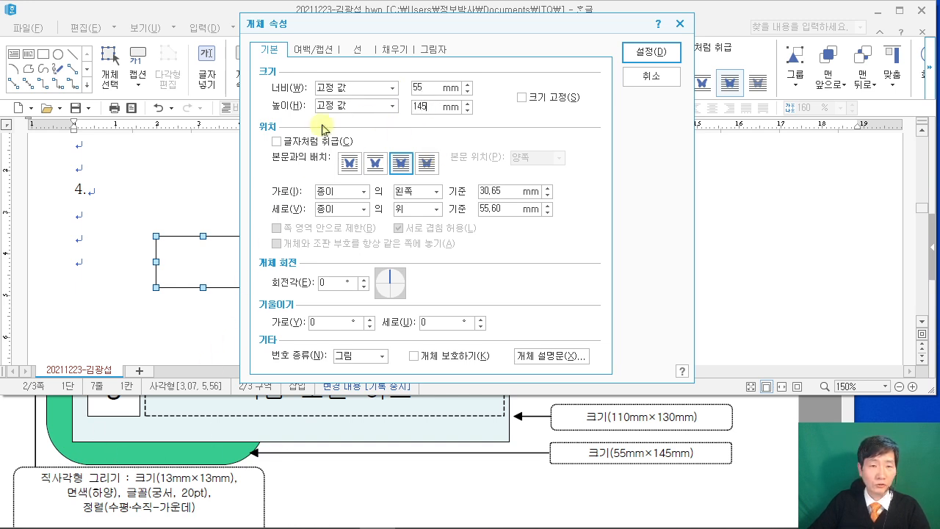
Give the rectangle rounded corners and a solid green fill, then apply.
{"action": "left_click", "coordinate": [358, 52]}
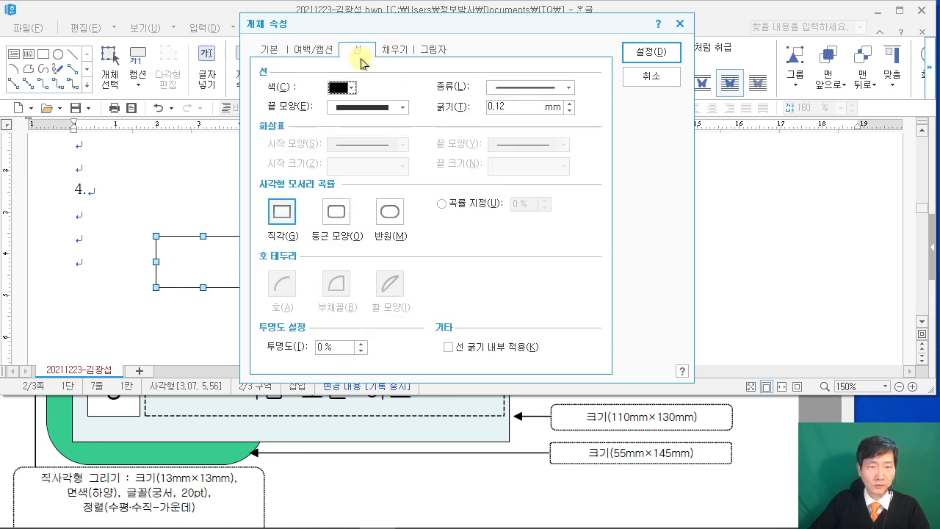
{"action": "left_click", "coordinate": [343, 220]}
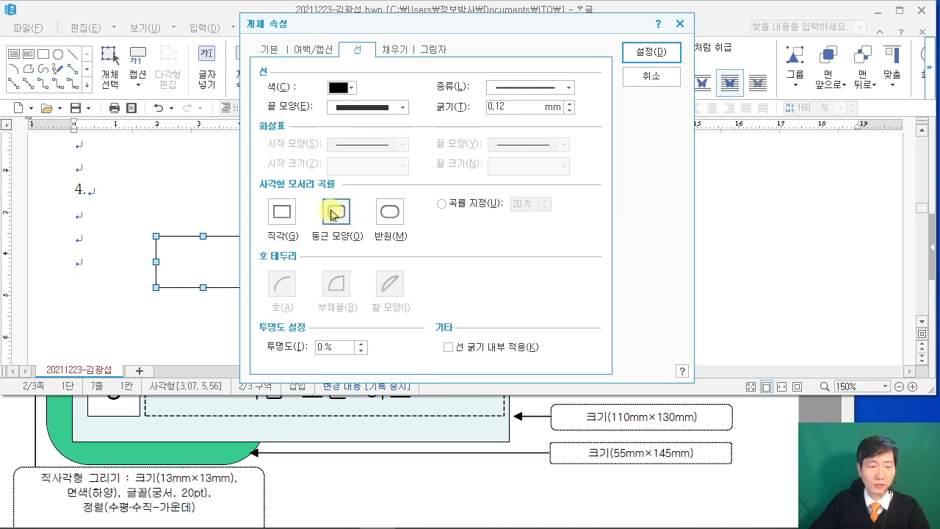
{"action": "left_click", "coordinate": [397, 50]}
{"action": "left_click", "coordinate": [484, 474]}
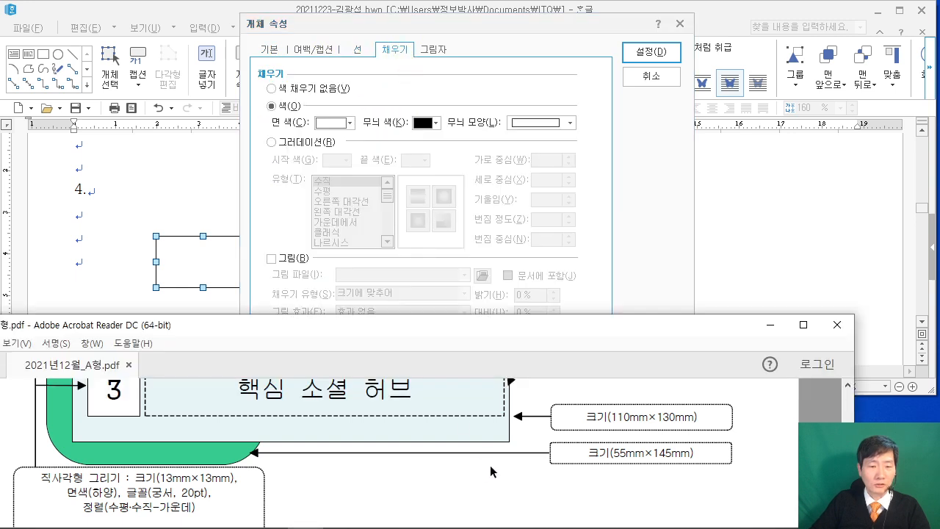
{"action": "scroll", "coordinate": [256, 438], "scroll_direction": "up", "scroll_amount": 10}
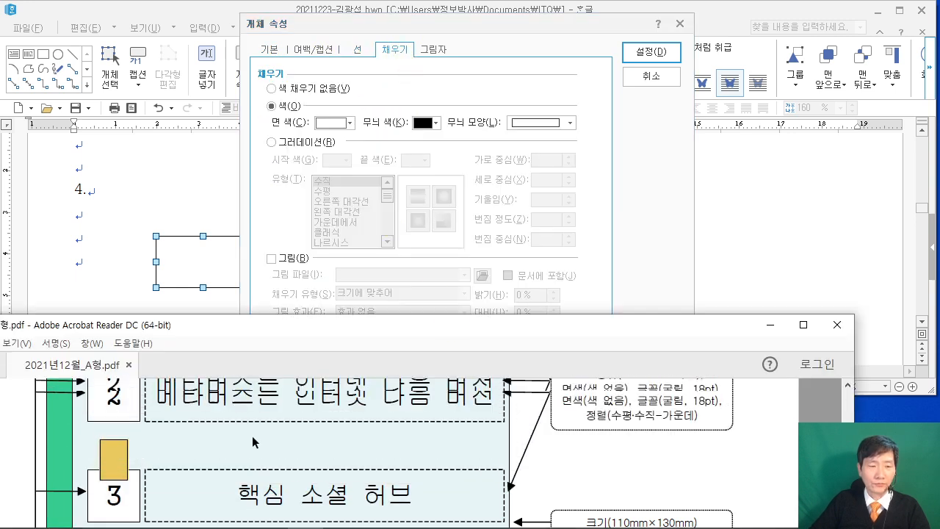
{"action": "scroll", "coordinate": [247, 423], "scroll_direction": "up", "scroll_amount": 3}
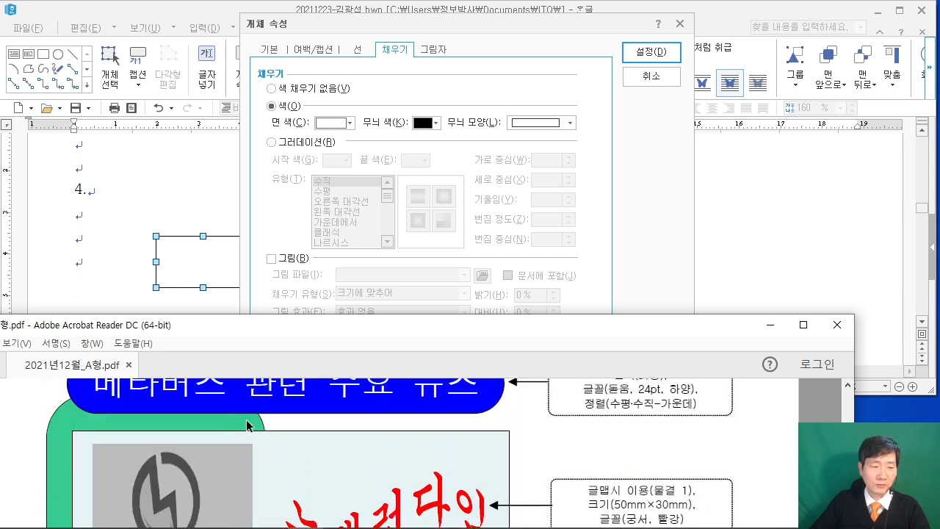
{"action": "scroll", "coordinate": [246, 423], "scroll_direction": "down", "scroll_amount": 1}
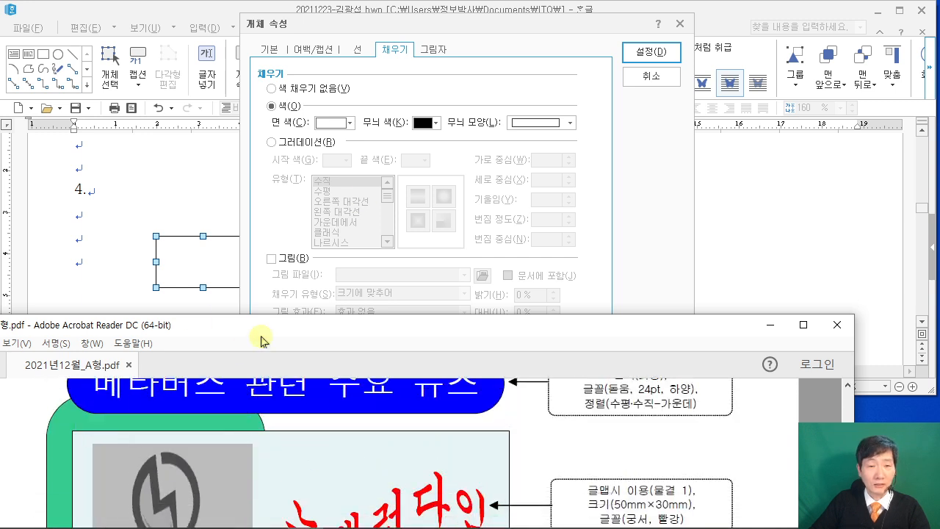
{"action": "left_click", "coordinate": [333, 124]}
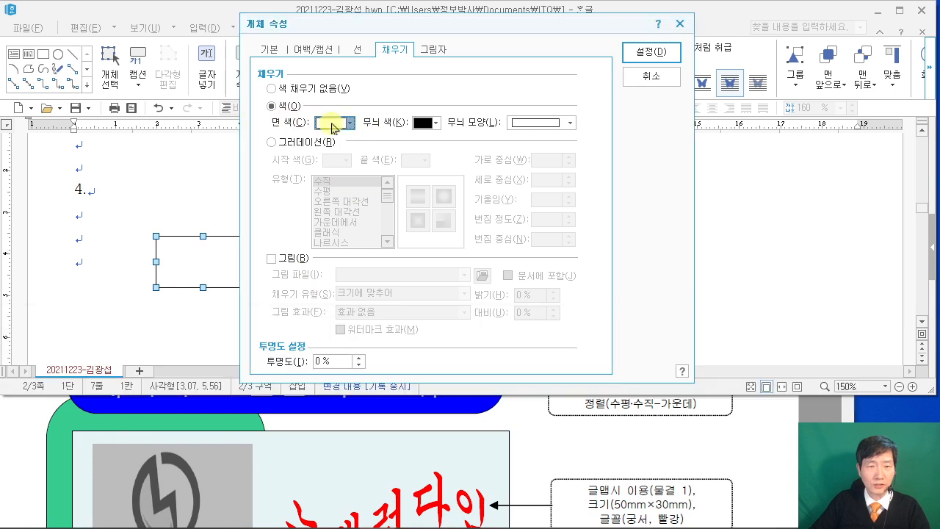
{"action": "left_click", "coordinate": [332, 125]}
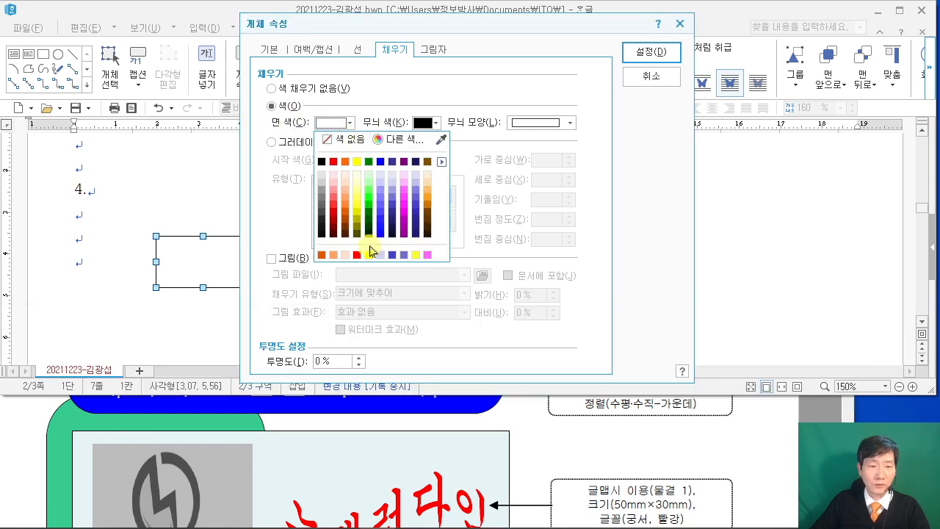
{"action": "left_click", "coordinate": [369, 208]}
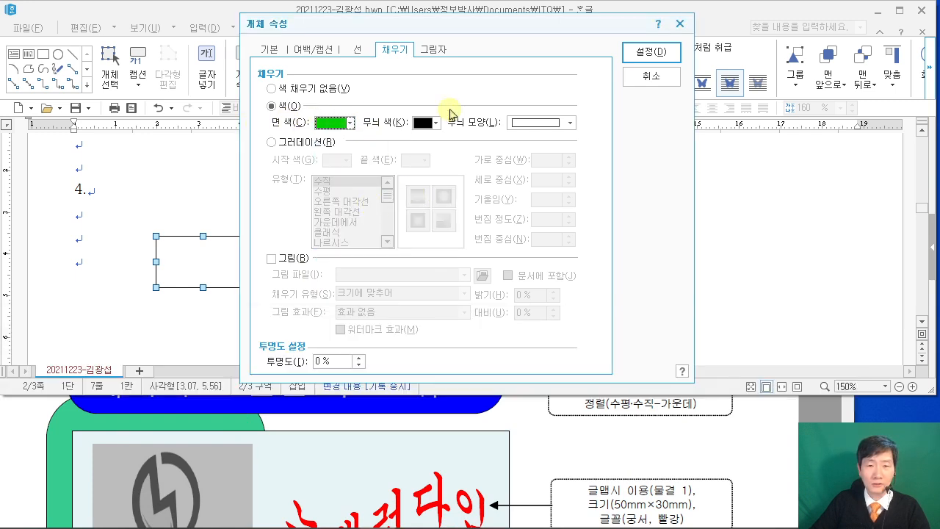
{"action": "left_click", "coordinate": [649, 53]}
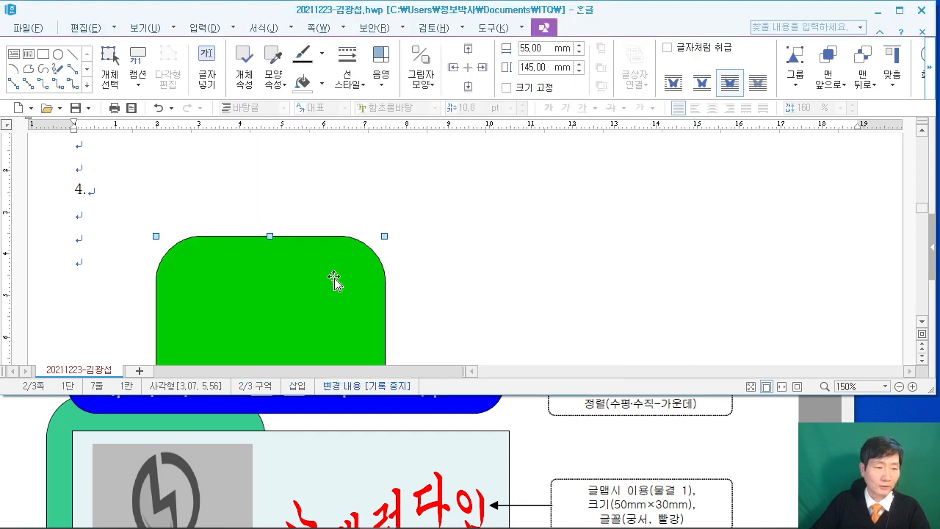
Drag the green rounded rectangle further down and slightly right, then deselect it.
{"action": "scroll", "coordinate": [209, 411], "scroll_direction": "up", "scroll_amount": 3}
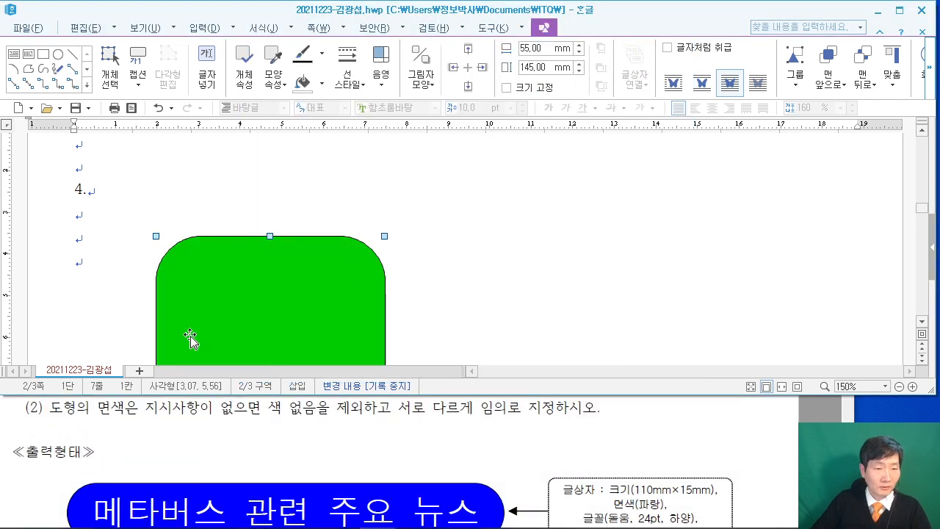
{"action": "left_click_drag", "start_coordinate": [219, 279], "coordinate": [218, 299]}
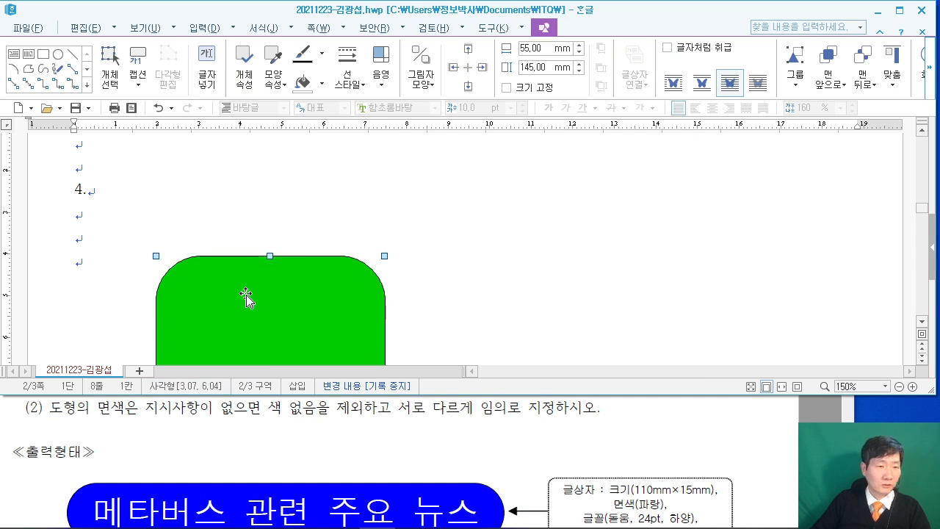
{"action": "scroll", "coordinate": [307, 442], "scroll_direction": "down", "scroll_amount": 2}
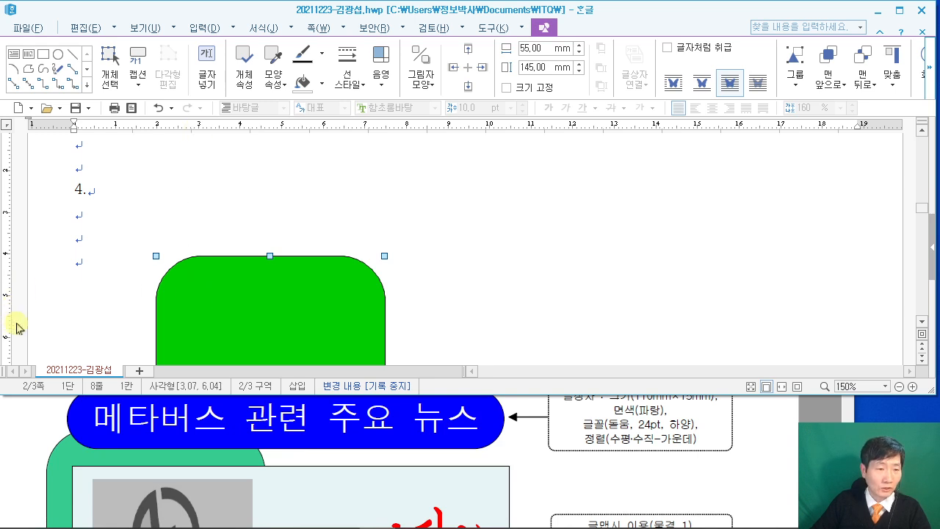
{"action": "scroll", "coordinate": [206, 242], "scroll_direction": "down", "scroll_amount": 3}
{"action": "scroll", "coordinate": [205, 157], "scroll_direction": "up", "scroll_amount": 3}
{"action": "left_click_drag", "start_coordinate": [204, 281], "coordinate": [248, 311]}
{"action": "scroll", "coordinate": [211, 298], "scroll_direction": "down", "scroll_amount": 3}
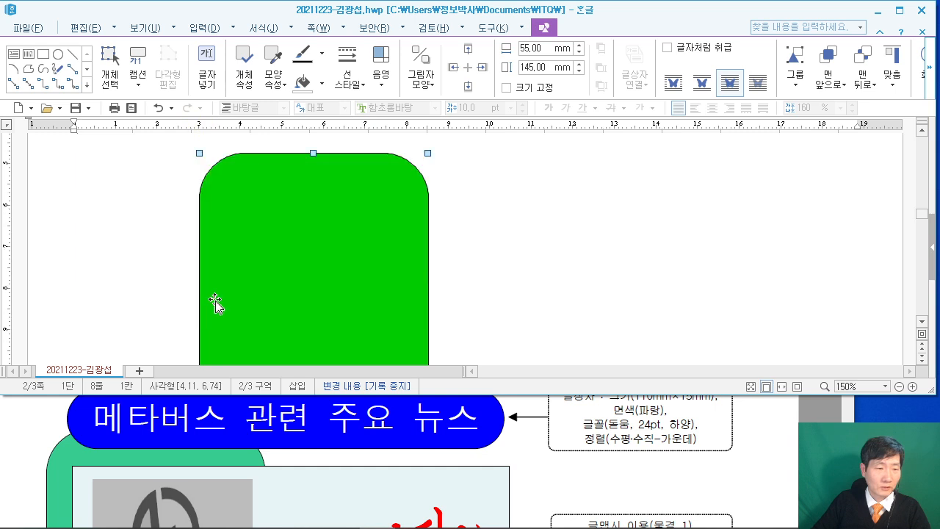
{"action": "scroll", "coordinate": [206, 247], "scroll_direction": "up", "scroll_amount": 2}
{"action": "left_click_drag", "start_coordinate": [210, 262], "coordinate": [209, 298]}
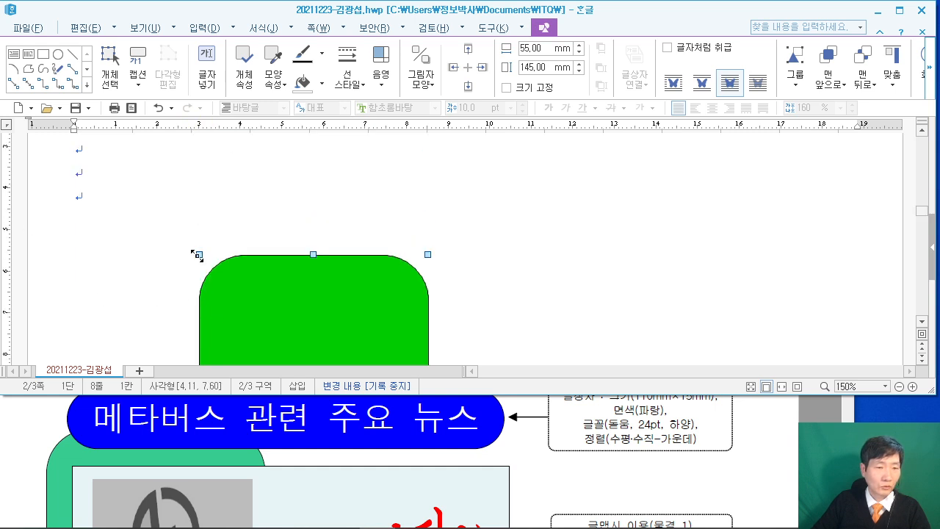
{"action": "left_click_drag", "start_coordinate": [227, 303], "coordinate": [216, 323]}
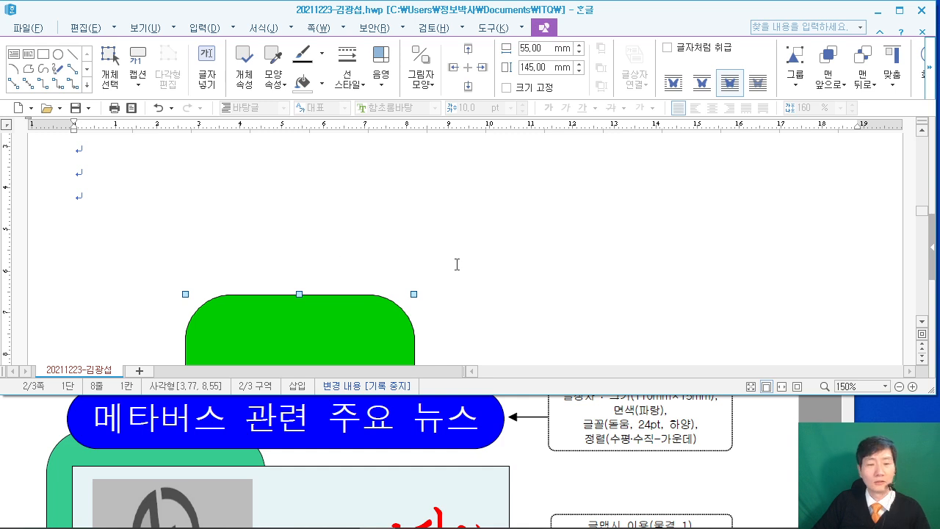
{"action": "left_click", "coordinate": [427, 265]}
Bring the exam PDF window back to the front.
{"action": "scroll", "coordinate": [483, 263], "scroll_direction": "down", "scroll_amount": 10}
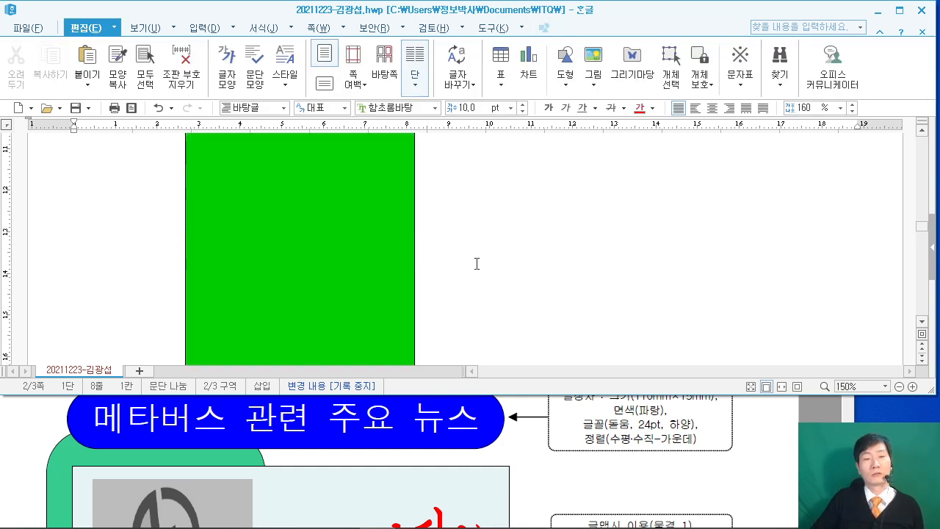
{"action": "scroll", "coordinate": [481, 266], "scroll_direction": "up", "scroll_amount": 8}
{"action": "scroll", "coordinate": [491, 245], "scroll_direction": "down", "scroll_amount": 2}
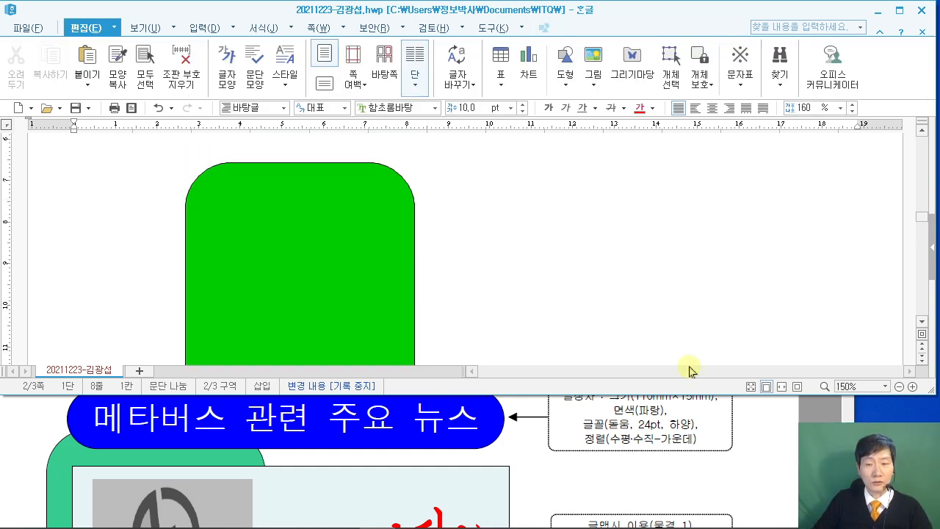
{"action": "left_click", "coordinate": [771, 420]}
Maximize the exam PDF, review the drawing conditions and diagram, then restore it down.
{"action": "left_click", "coordinate": [810, 326]}
{"action": "scroll", "coordinate": [607, 229], "scroll_direction": "down", "scroll_amount": 5}
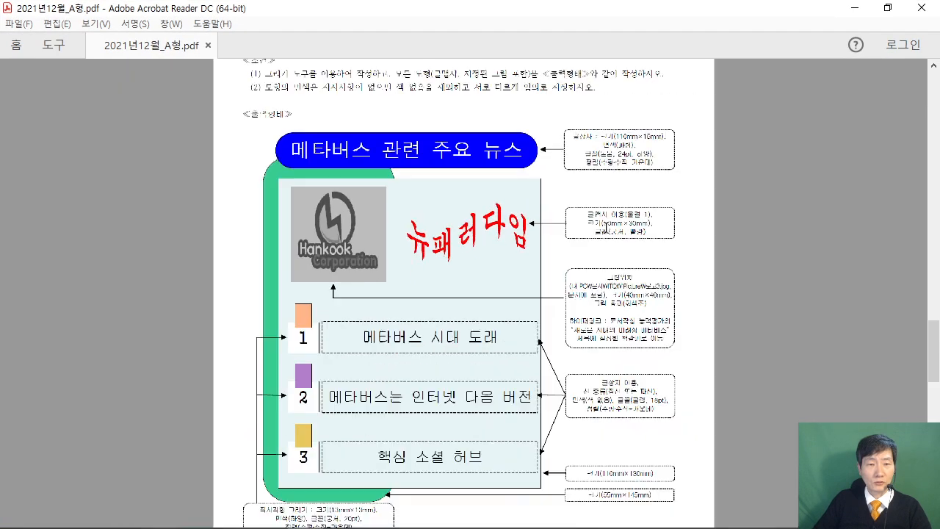
{"action": "scroll", "coordinate": [606, 229], "scroll_direction": "up", "scroll_amount": 2}
{"action": "scroll", "coordinate": [587, 231], "scroll_direction": "down", "scroll_amount": 2}
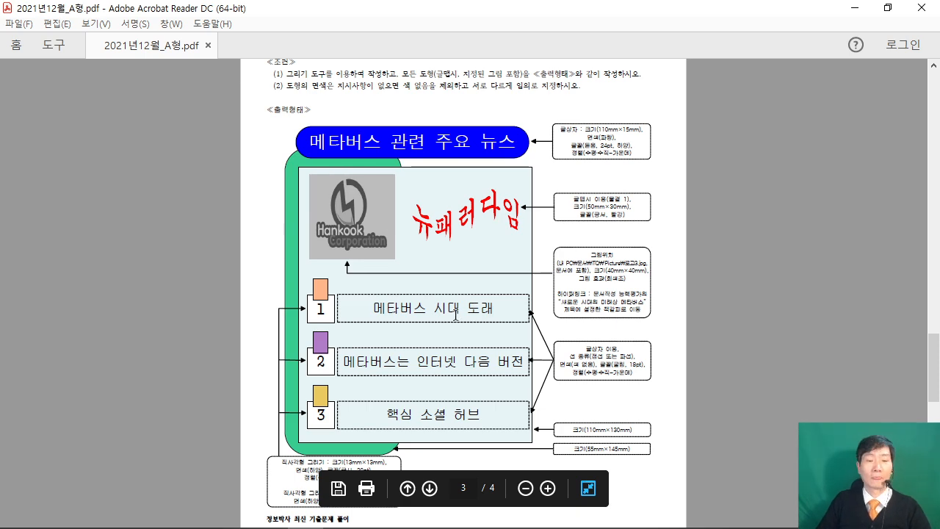
{"action": "scroll", "coordinate": [447, 334], "scroll_direction": "up", "scroll_amount": 3, "text": "ctrl"}
{"action": "scroll", "coordinate": [445, 299], "scroll_direction": "up", "scroll_amount": 3}
{"action": "scroll", "coordinate": [444, 299], "scroll_direction": "up", "scroll_amount": 3}
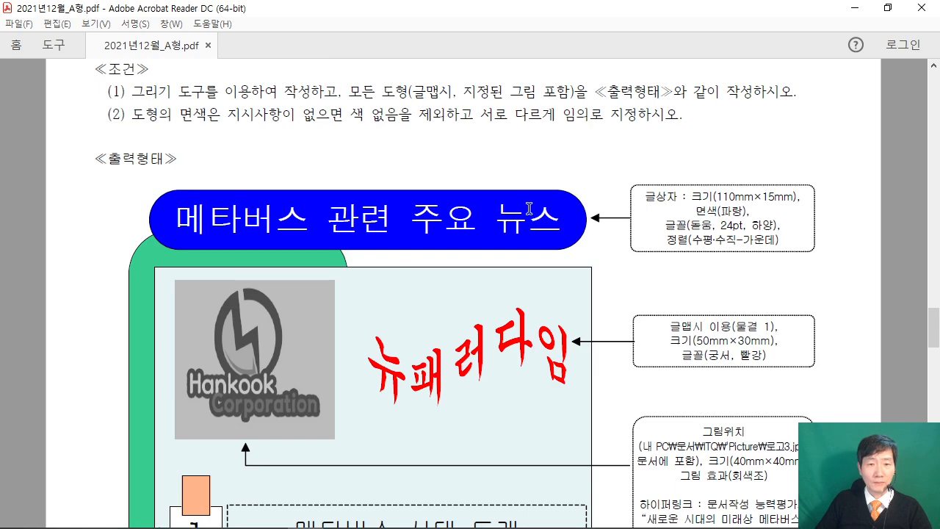
{"action": "left_click", "coordinate": [887, 7]}
{"action": "scroll", "coordinate": [465, 441], "scroll_direction": "down", "scroll_amount": 3}
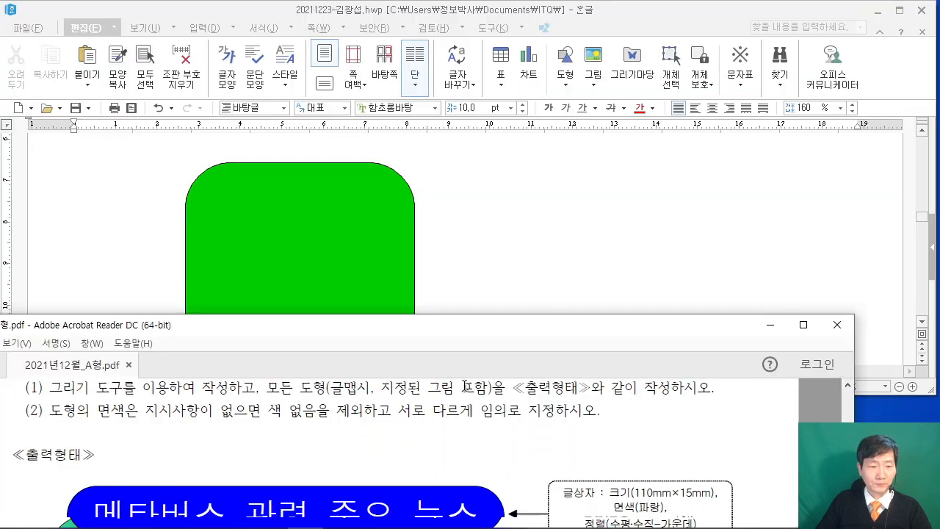
Draw a text box above the green rounded rectangle.
{"action": "left_click", "coordinate": [451, 205]}
{"action": "scroll", "coordinate": [447, 205], "scroll_direction": "up", "scroll_amount": 3}
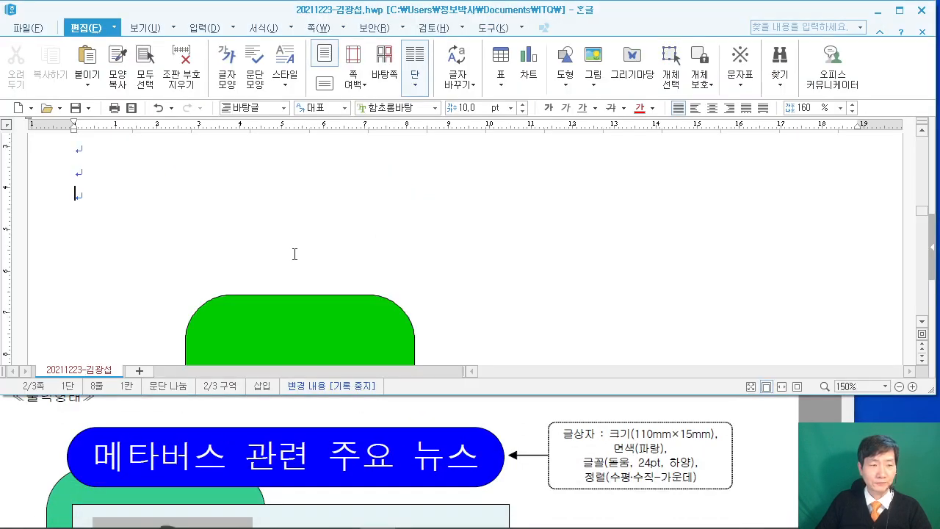
{"action": "left_click", "coordinate": [569, 86]}
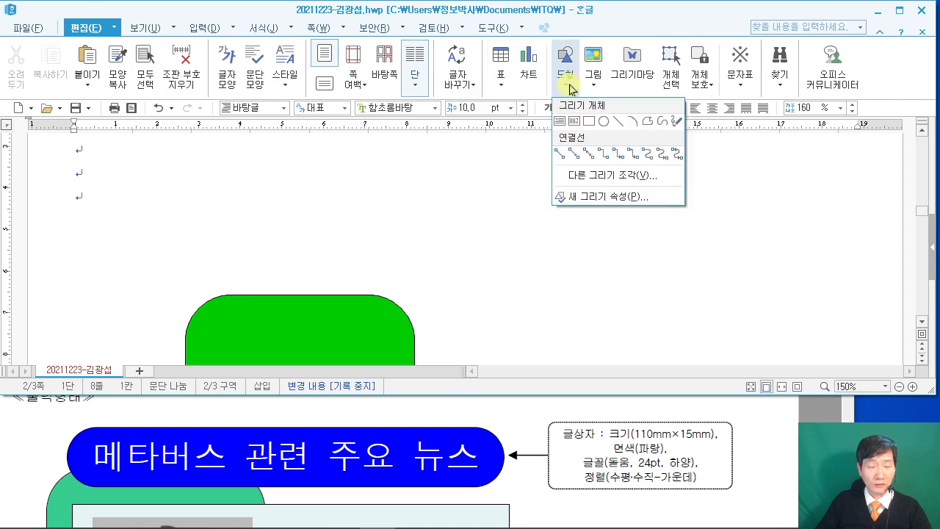
{"action": "left_click", "coordinate": [561, 122]}
{"action": "mouse_move", "coordinate": [225, 230]}
{"action": "left_mouse_down"}
{"action": "mouse_move", "coordinate": [433, 262]}
{"action": "mouse_move", "coordinate": [474, 282]}
{"action": "left_mouse_up"}
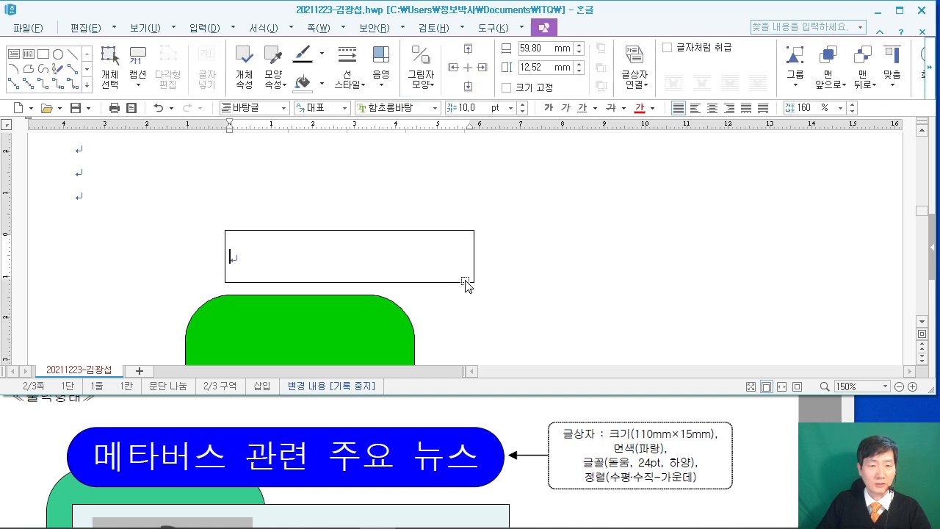
Set the text box size to 110 mm wide by 15 mm tall.
{"action": "double_click", "coordinate": [373, 239]}
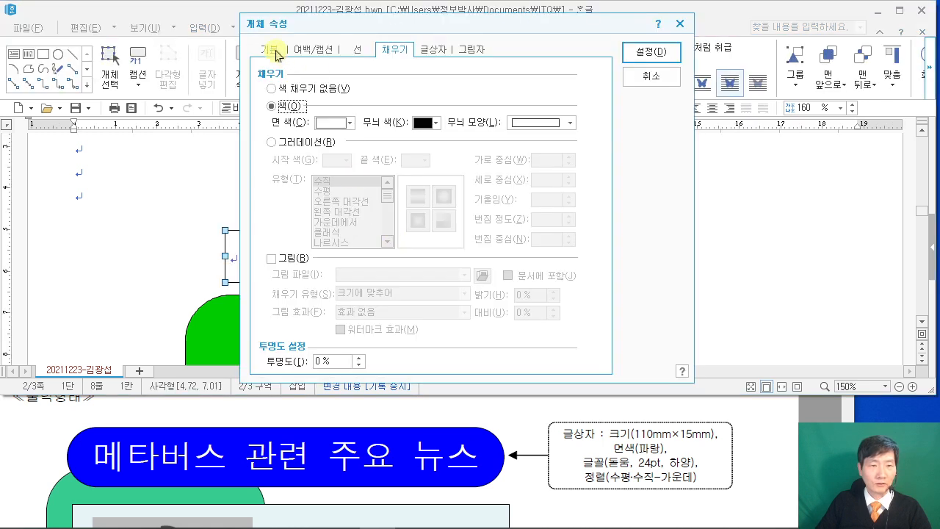
{"action": "left_click", "coordinate": [270, 49]}
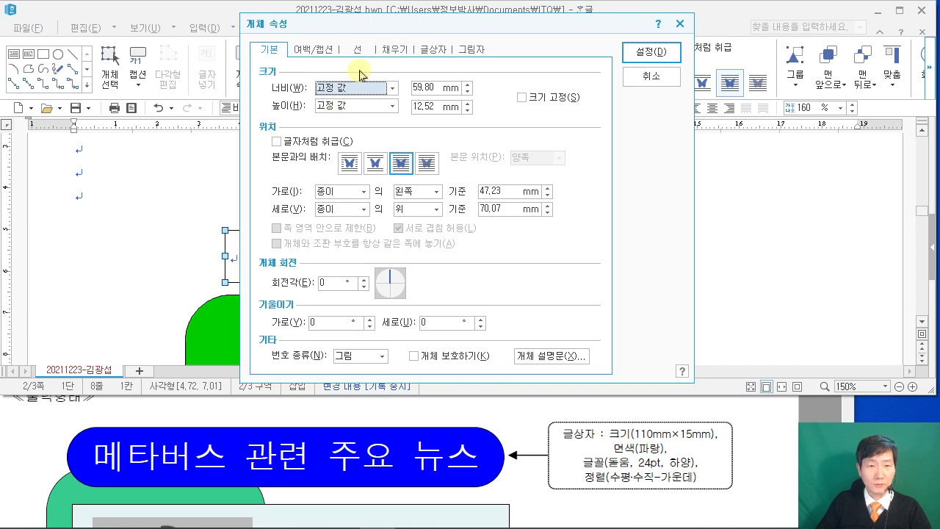
{"action": "double_click", "coordinate": [437, 88]}
{"action": "type", "text": "110"}
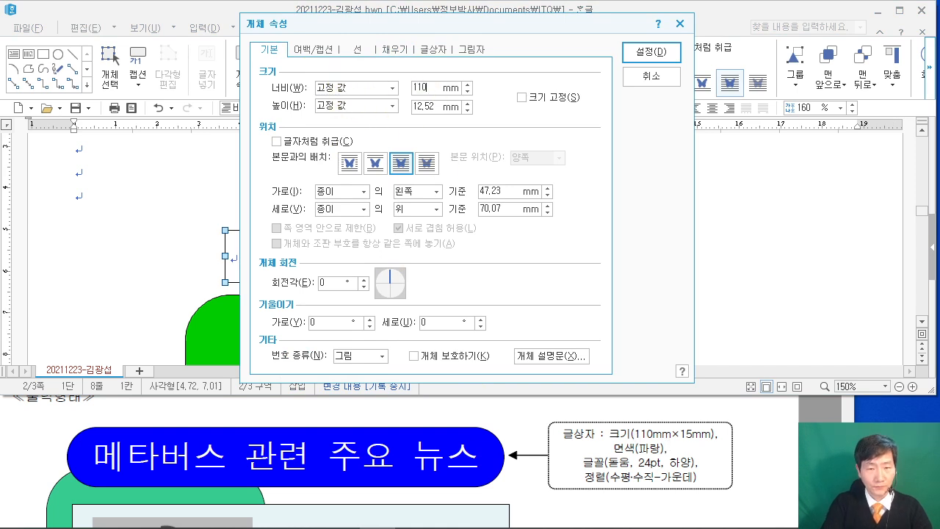
{"action": "double_click", "coordinate": [435, 107]}
{"action": "type", "text": "15"}
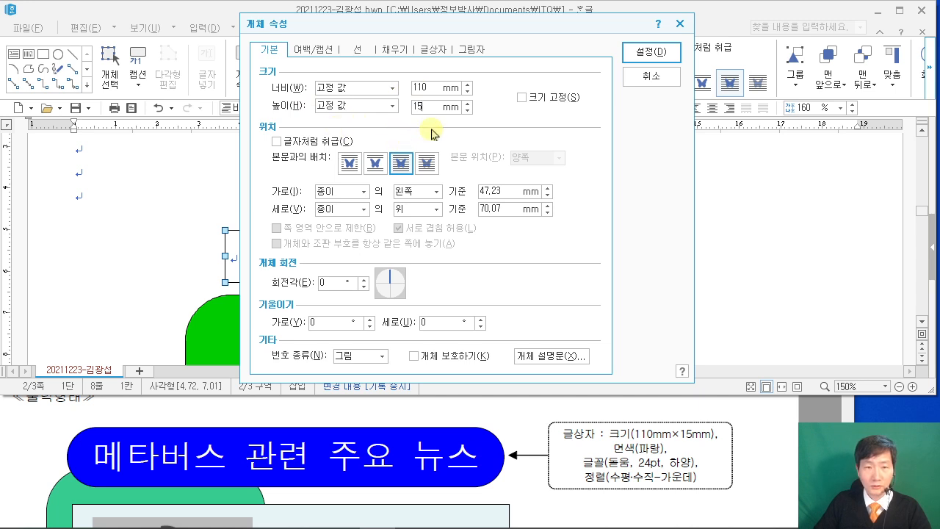
Give the text box semicircular ends and a blue fill, then apply.
{"action": "left_click", "coordinate": [357, 50]}
{"action": "left_click", "coordinate": [389, 212]}
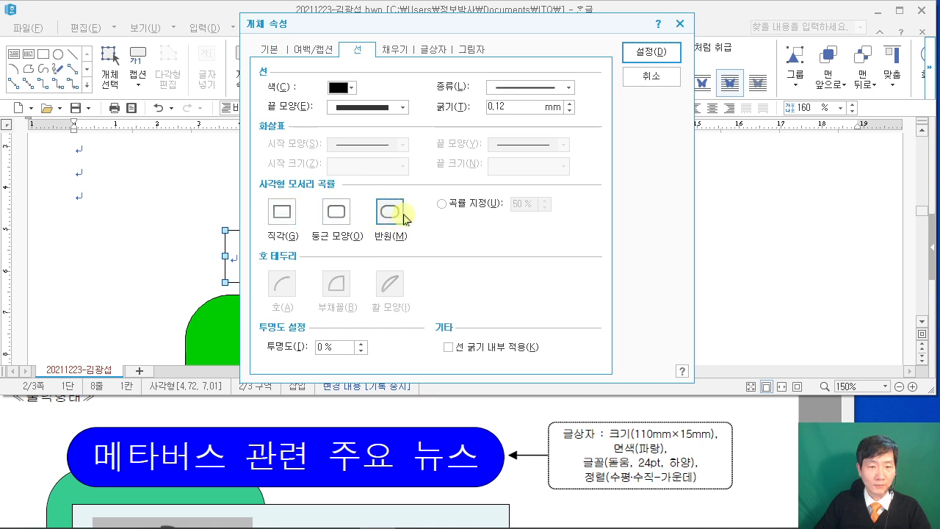
{"action": "left_click", "coordinate": [397, 49]}
{"action": "left_click", "coordinate": [341, 122]}
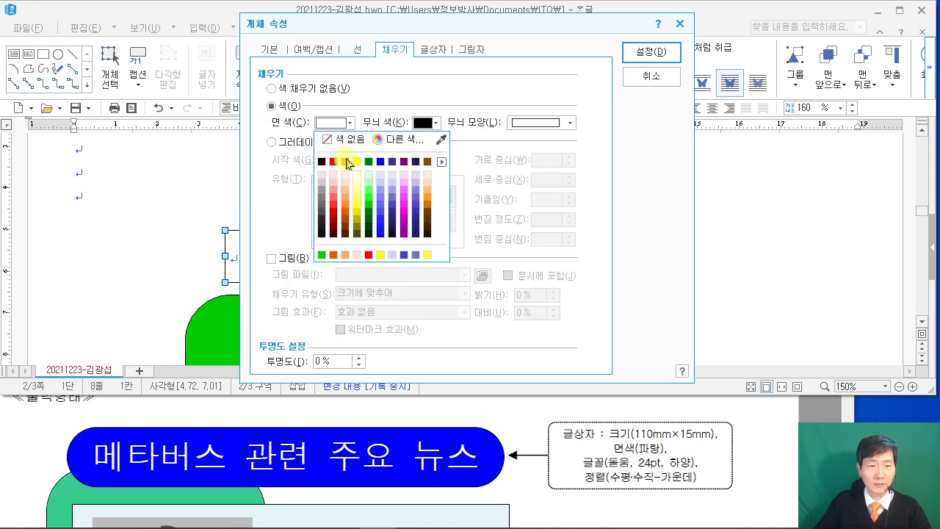
{"action": "left_click", "coordinate": [380, 167]}
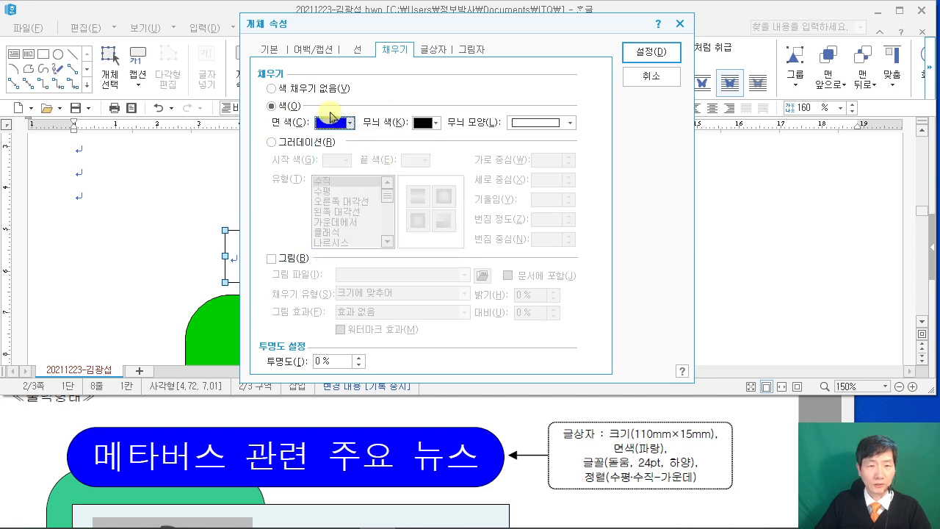
{"action": "left_click", "coordinate": [651, 53]}
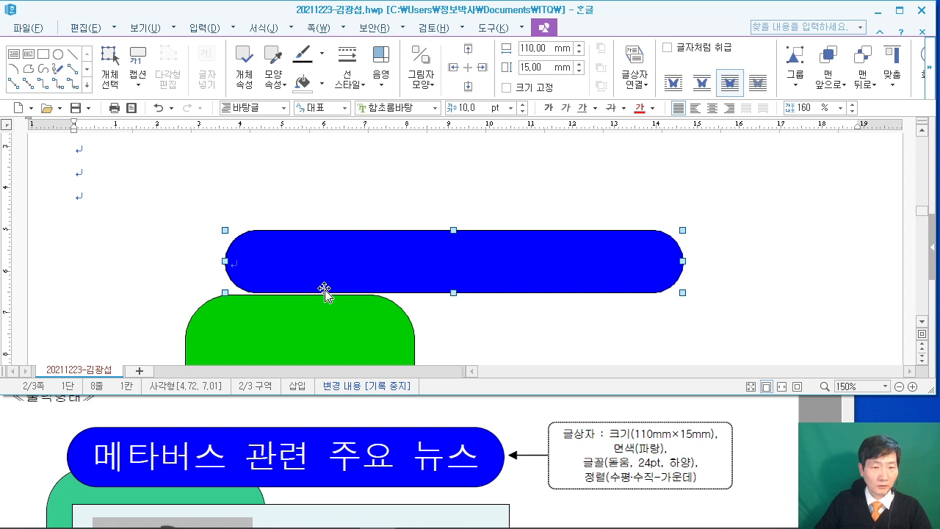
Move the blue box down and left, then type 메타버스 관련 주요 뉴스 inside it.
{"action": "left_click_drag", "start_coordinate": [324, 290], "coordinate": [316, 313]}
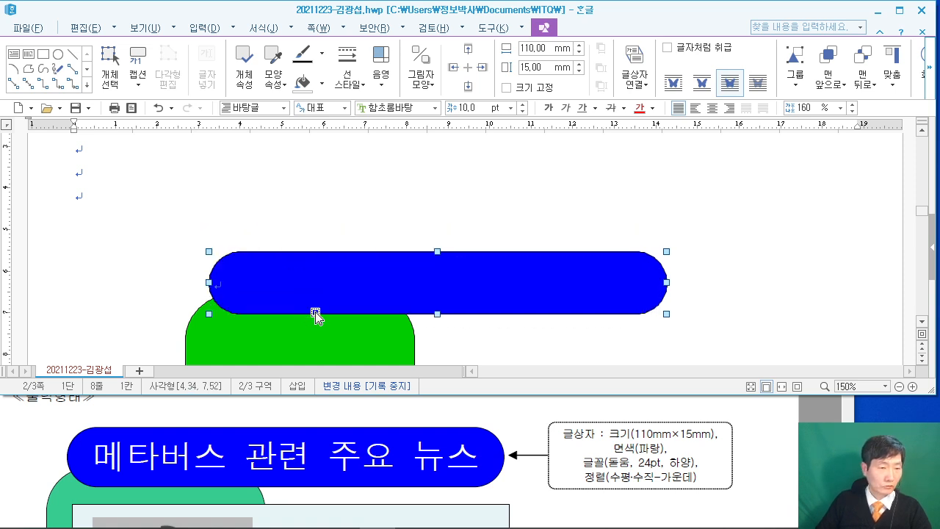
{"action": "left_click", "coordinate": [363, 231]}
{"action": "scroll", "coordinate": [694, 239], "scroll_direction": "down", "scroll_amount": 2}
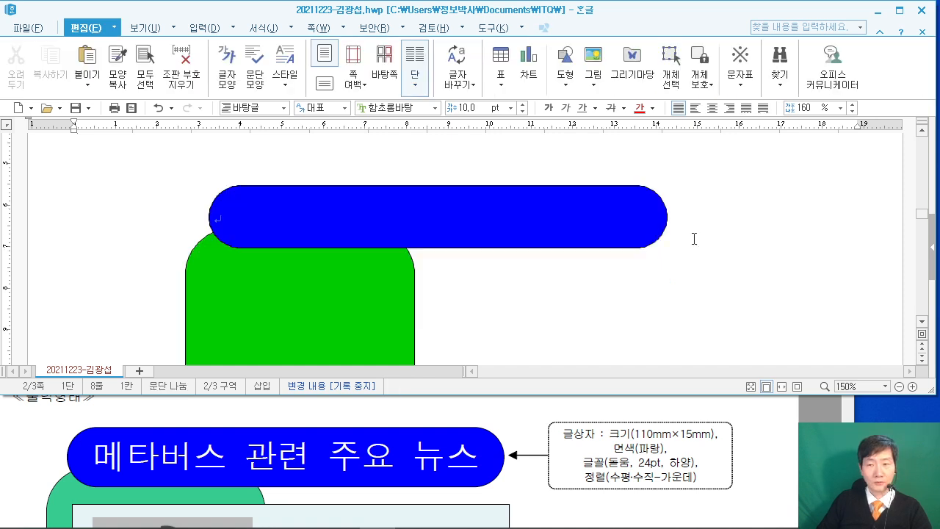
{"action": "left_click", "coordinate": [300, 227]}
{"action": "type", "text": "메"}
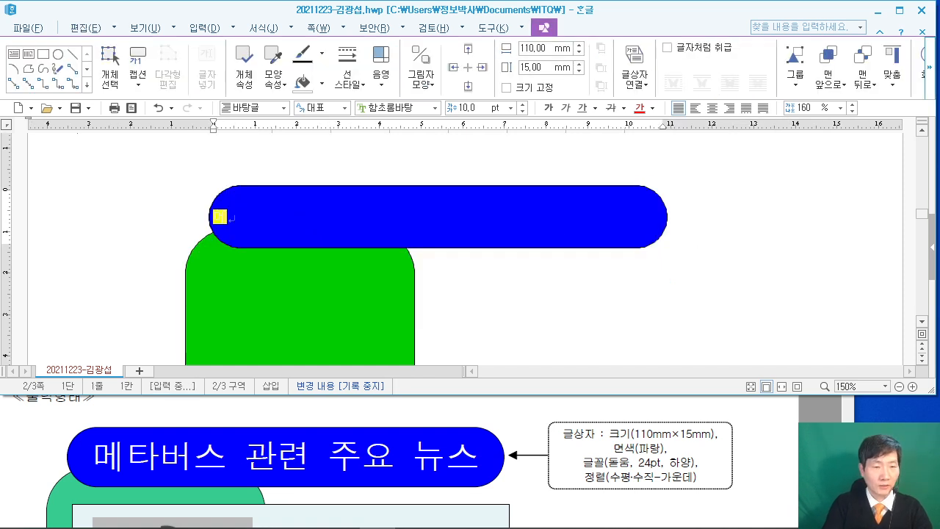
{"action": "type", "text": "타버스 관"}
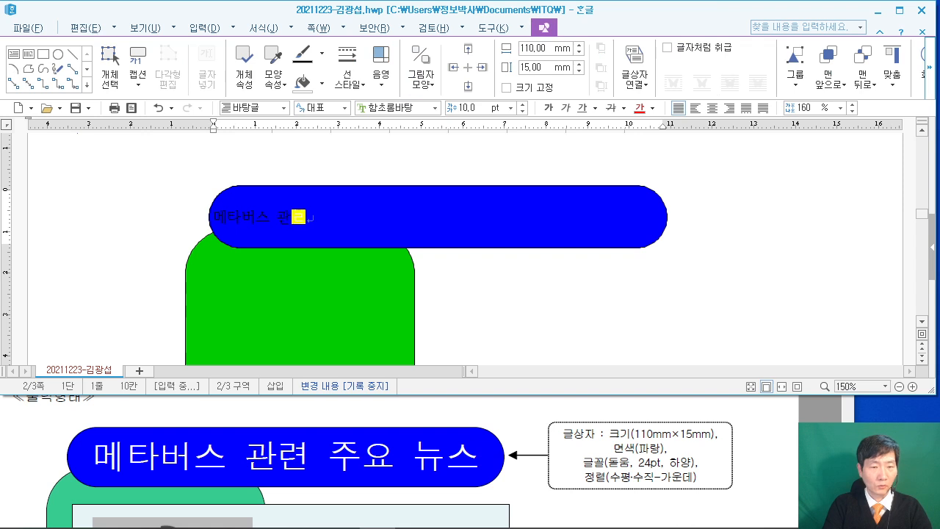
{"action": "type", "text": "련 주요 뉴스"}
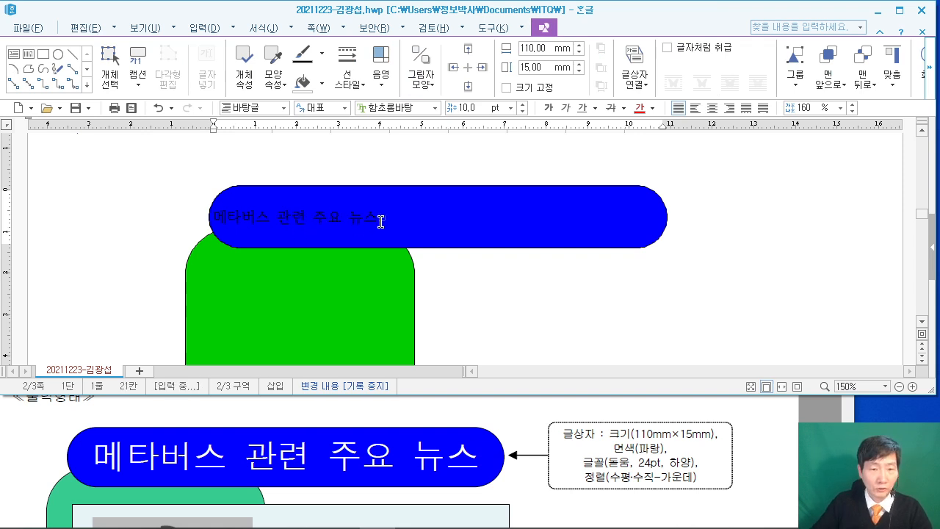
Set the title text to 돋움 font at 24 pt.
{"action": "left_click_drag", "start_coordinate": [377, 217], "coordinate": [212, 218]}
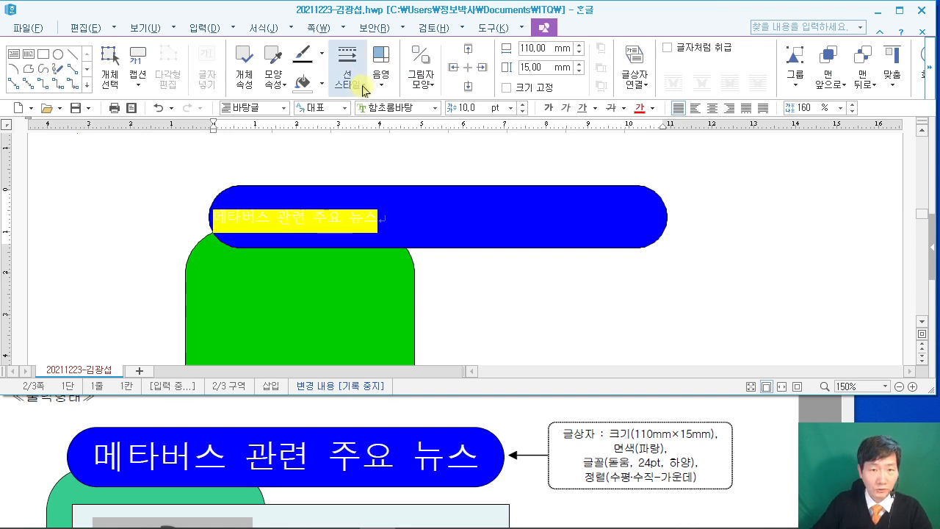
{"action": "left_click", "coordinate": [395, 104]}
{"action": "type", "text": "돋움"}
{"action": "key", "text": "Return"}
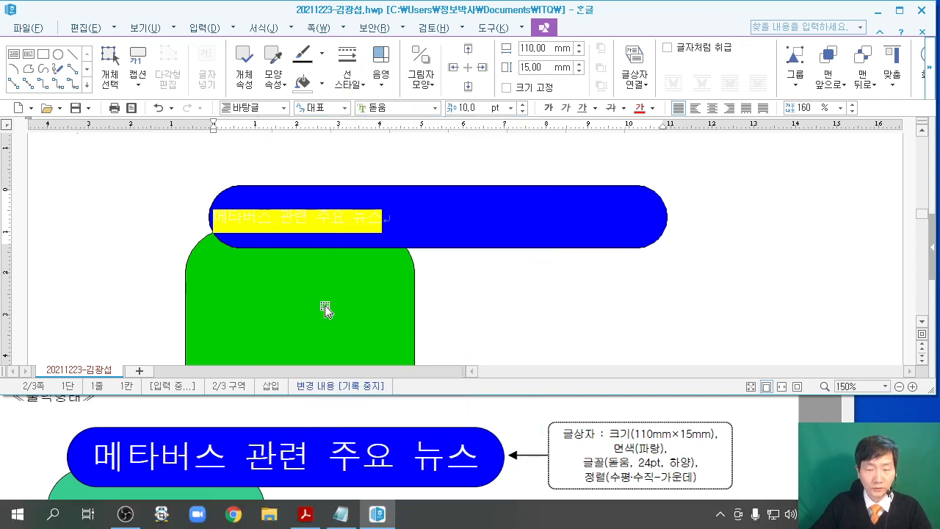
{"action": "left_click", "coordinate": [464, 108]}
{"action": "type", "text": "24"}
{"action": "key", "text": "Return"}
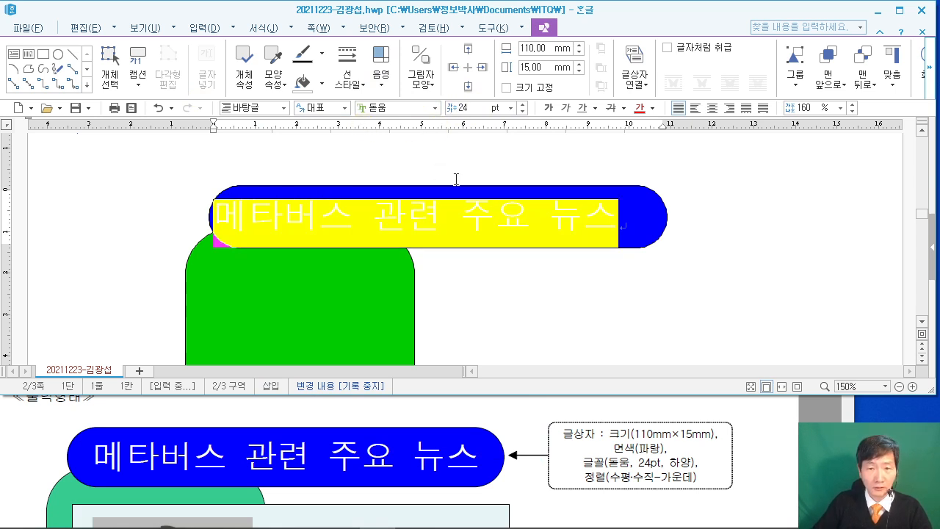
Centre the title and make its text white.
{"action": "left_click", "coordinate": [711, 108]}
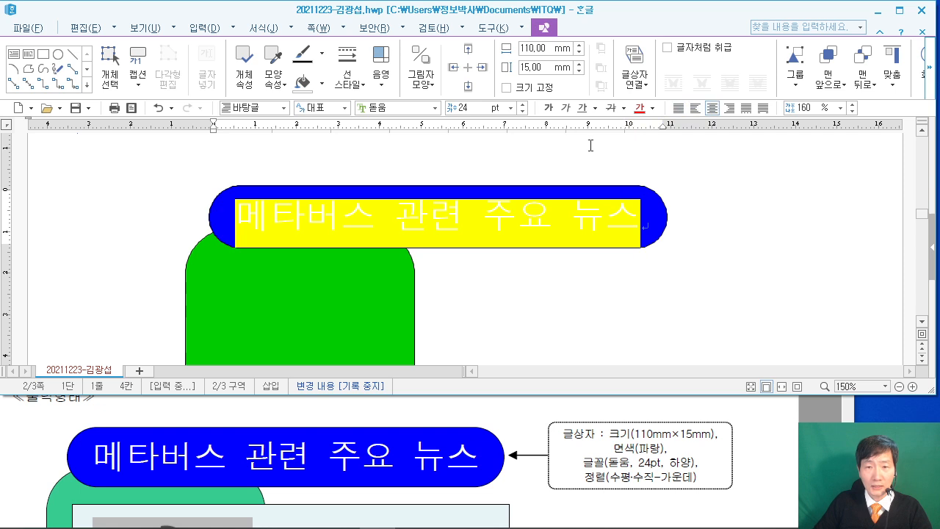
{"action": "left_click", "coordinate": [651, 109]}
{"action": "left_click", "coordinate": [639, 248]}
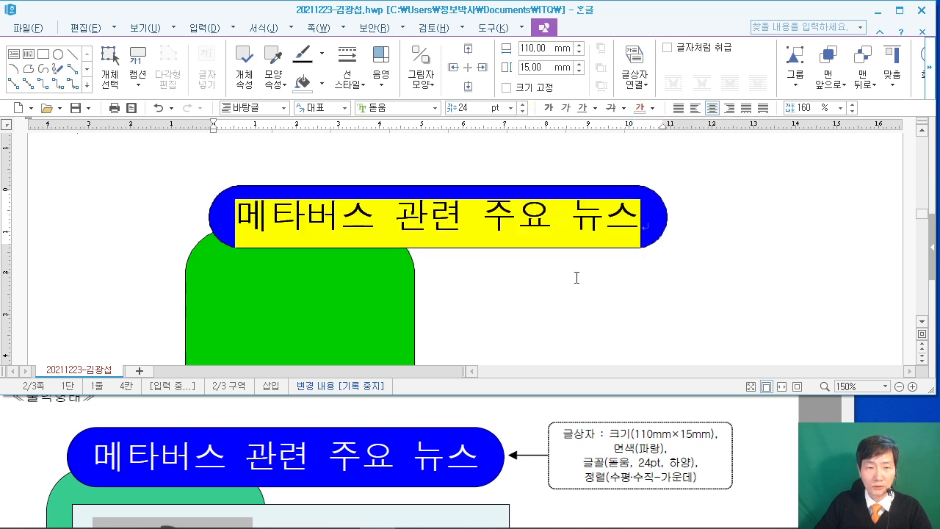
{"action": "left_click", "coordinate": [528, 285]}
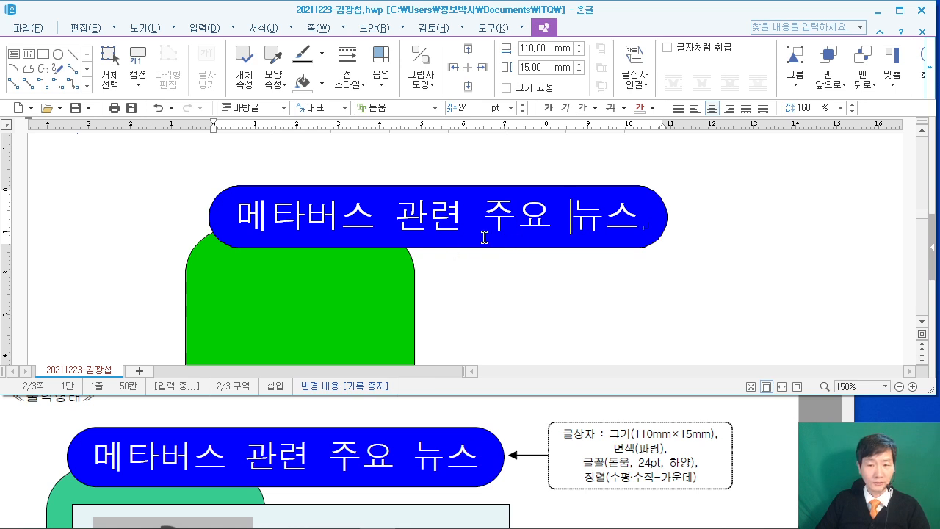
{"action": "scroll", "coordinate": [485, 236], "scroll_direction": "down", "scroll_amount": 1}
{"action": "scroll", "coordinate": [158, 433], "scroll_direction": "down", "scroll_amount": 1}
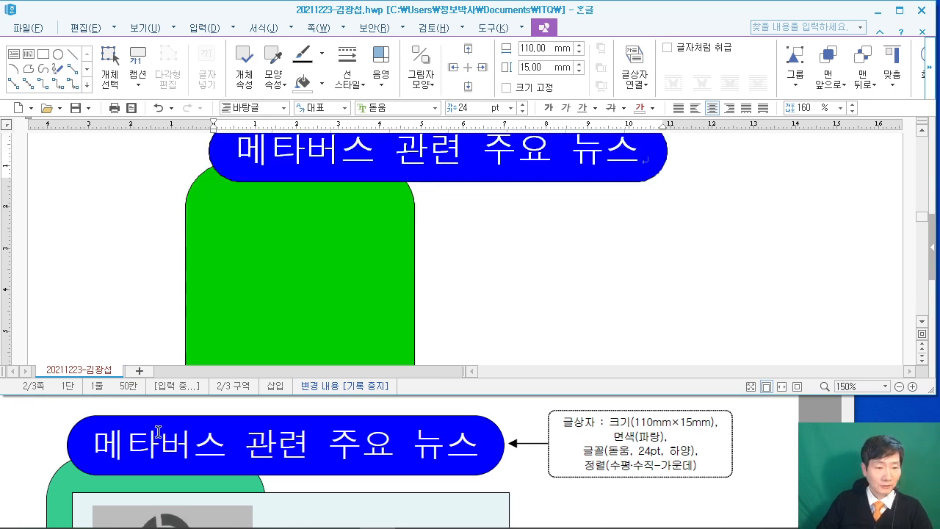
Maximize the reference PDF, scroll through the sample layout, then minimize it.
{"action": "left_click", "coordinate": [815, 441]}
{"action": "scroll", "coordinate": [815, 440], "scroll_direction": "down", "scroll_amount": 3}
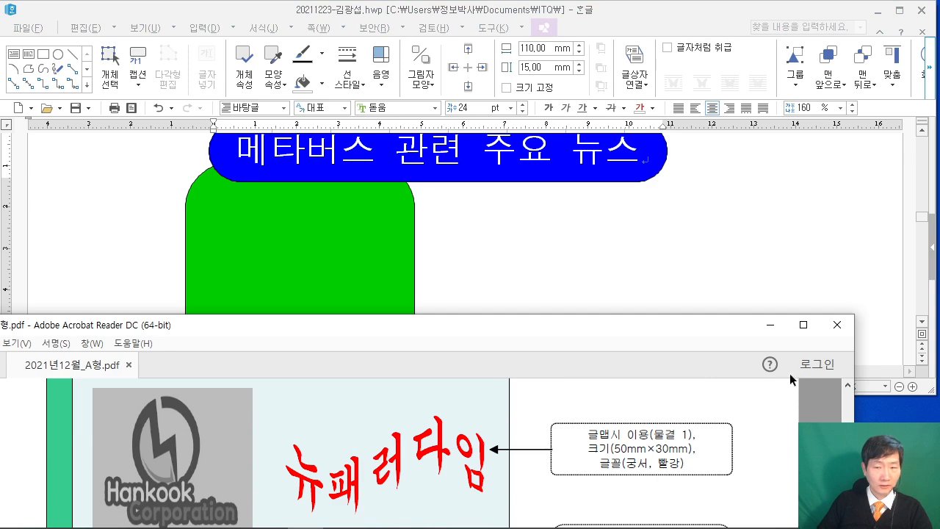
{"action": "double_click", "coordinate": [804, 323]}
{"action": "scroll", "coordinate": [420, 247], "scroll_direction": "up", "scroll_amount": 1}
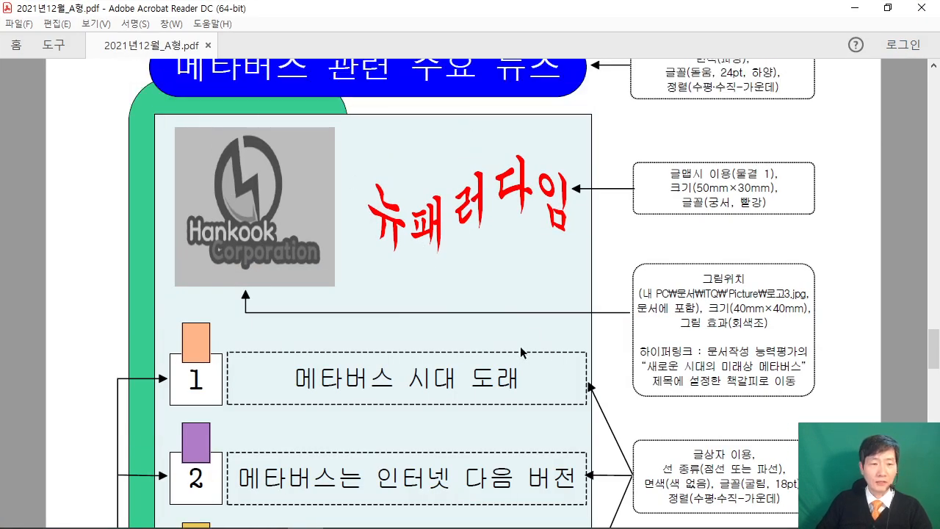
{"action": "scroll", "coordinate": [502, 360], "scroll_direction": "down", "scroll_amount": 3}
{"action": "scroll", "coordinate": [499, 352], "scroll_direction": "up", "scroll_amount": 3}
{"action": "scroll", "coordinate": [501, 347], "scroll_direction": "down", "scroll_amount": 3}
{"action": "scroll", "coordinate": [501, 348], "scroll_direction": "down", "scroll_amount": 1}
{"action": "scroll", "coordinate": [507, 334], "scroll_direction": "up", "scroll_amount": 3}
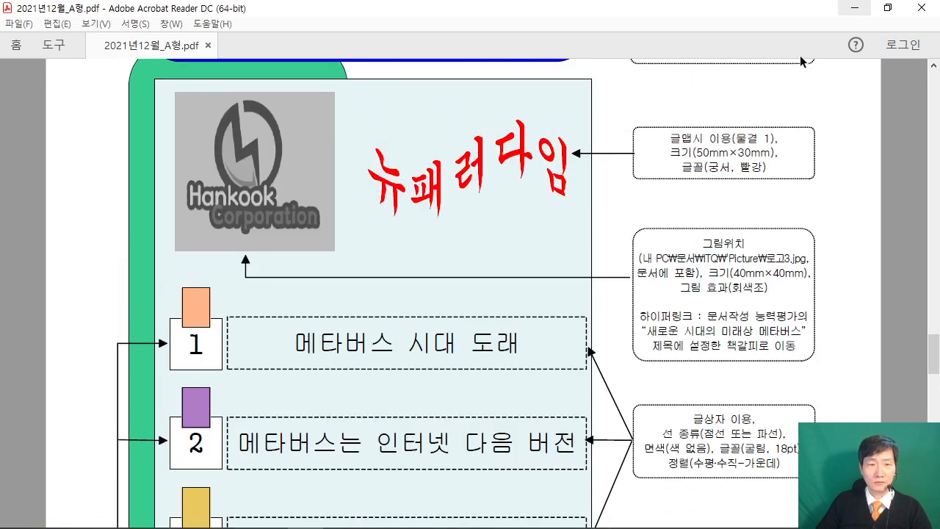
{"action": "scroll", "coordinate": [844, 18], "scroll_direction": "up", "scroll_amount": 4}
{"action": "left_click", "coordinate": [854, 9]}
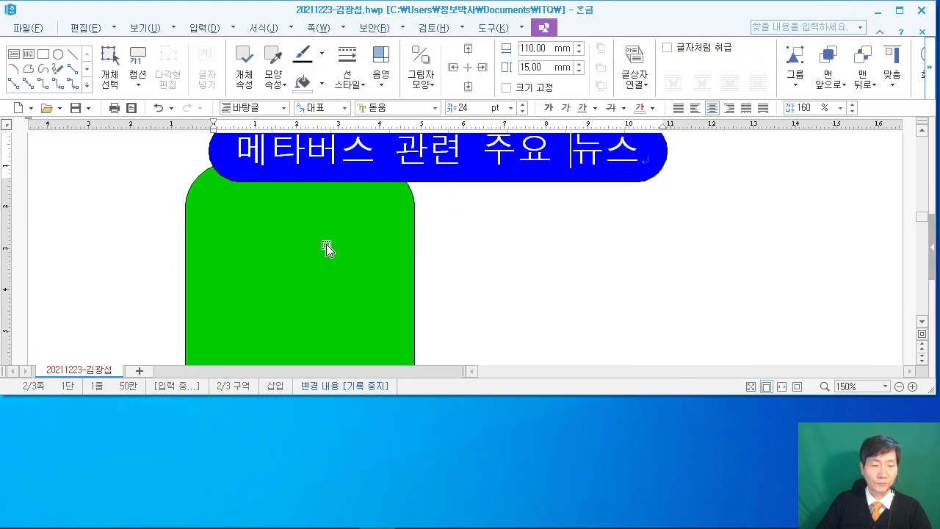
Draw a small rectangle at the page's left and open its properties.
{"action": "left_click", "coordinate": [85, 27]}
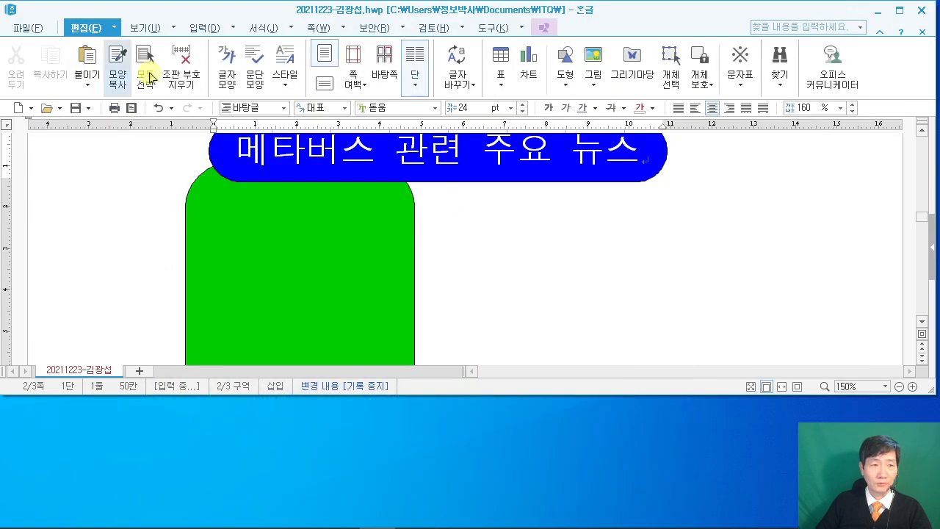
{"action": "left_click", "coordinate": [563, 81]}
{"action": "left_click", "coordinate": [597, 130]}
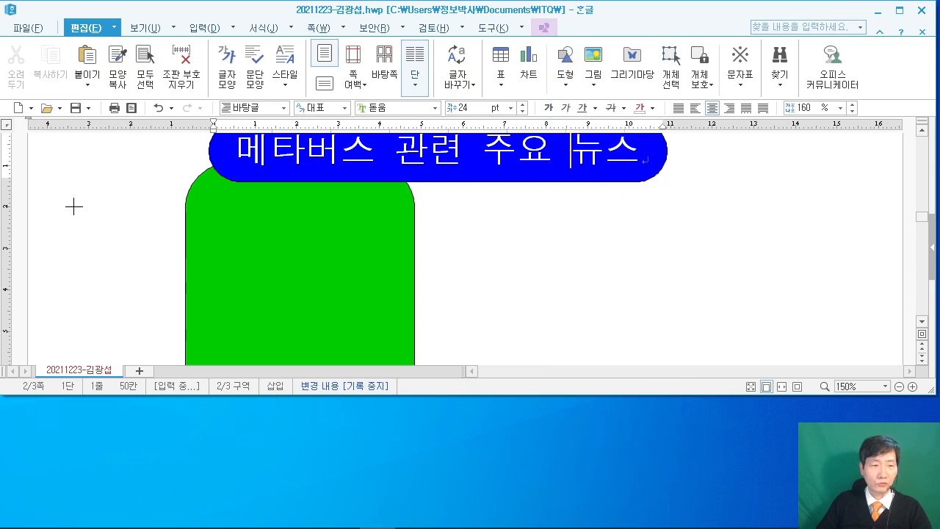
{"action": "left_click_drag", "start_coordinate": [74, 206], "coordinate": [126, 260]}
{"action": "double_click", "coordinate": [108, 235]}
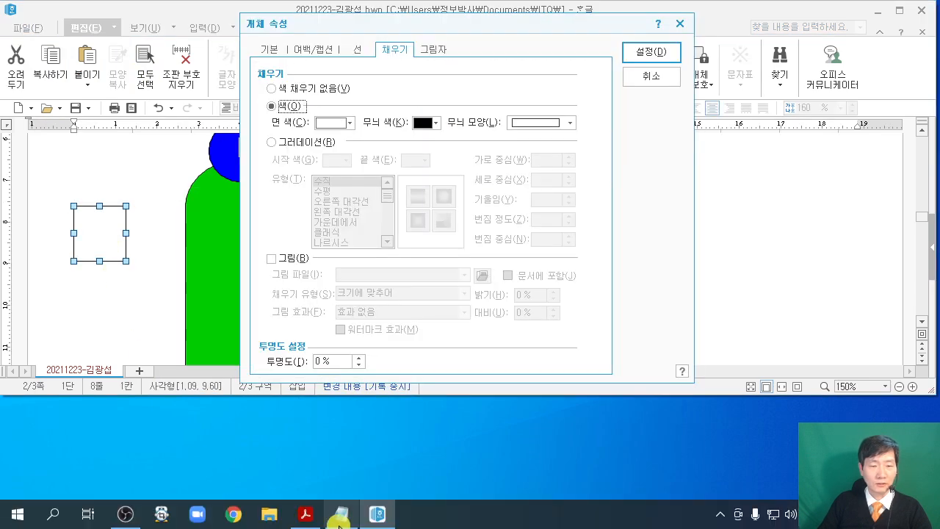
Check the reference PDF and enter 11 as the rectangle's width.
{"action": "left_click", "coordinate": [305, 514]}
{"action": "left_click", "coordinate": [888, 7]}
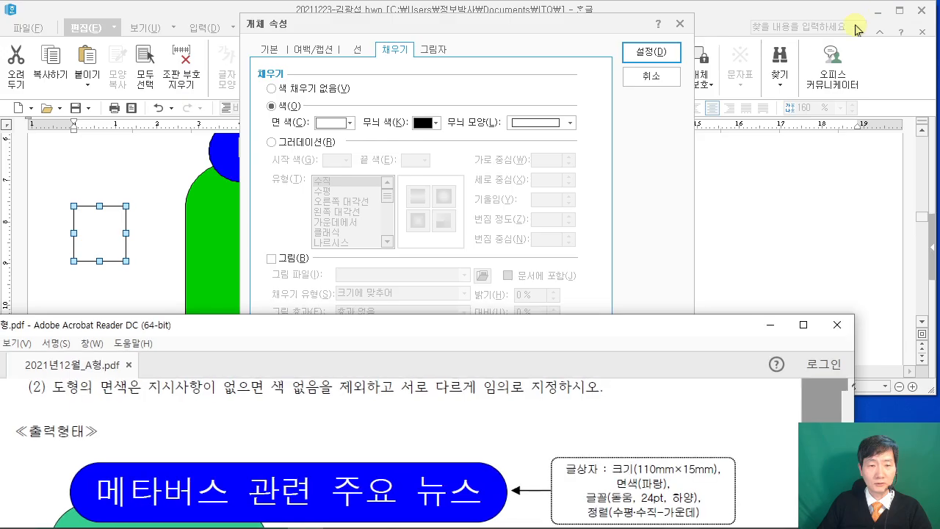
{"action": "scroll", "coordinate": [451, 426], "scroll_direction": "down", "scroll_amount": 2}
{"action": "scroll", "coordinate": [451, 426], "scroll_direction": "down", "scroll_amount": 2}
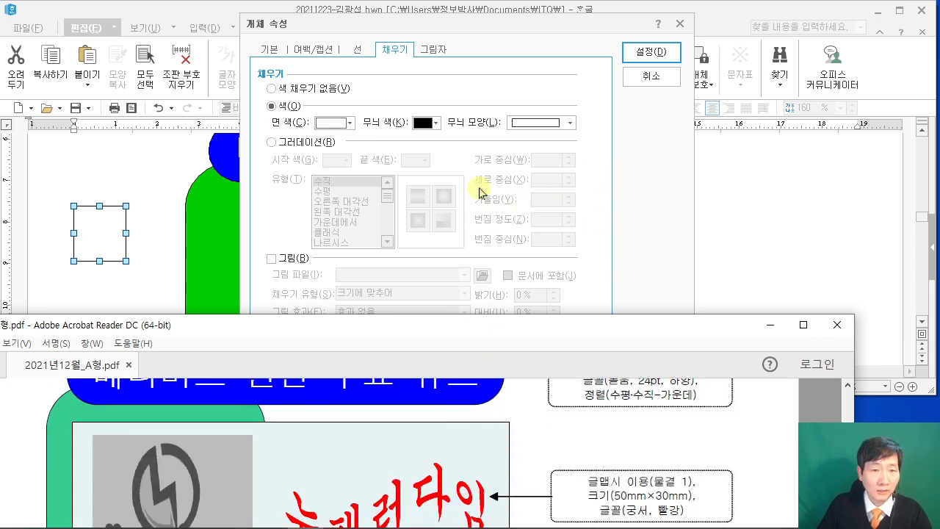
{"action": "left_click", "coordinate": [280, 53]}
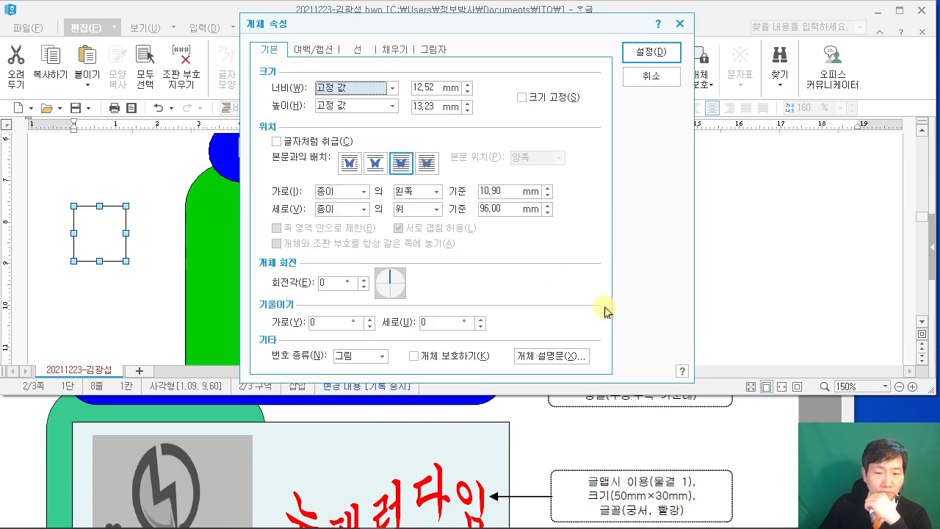
{"action": "left_click", "coordinate": [684, 436]}
{"action": "scroll", "coordinate": [697, 439], "scroll_direction": "down", "scroll_amount": 10}
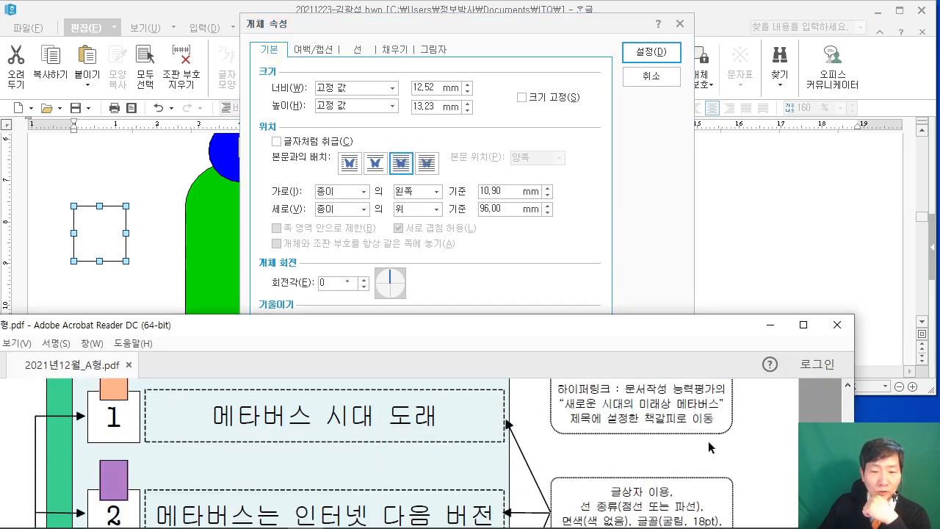
{"action": "scroll", "coordinate": [708, 442], "scroll_direction": "down", "scroll_amount": 2}
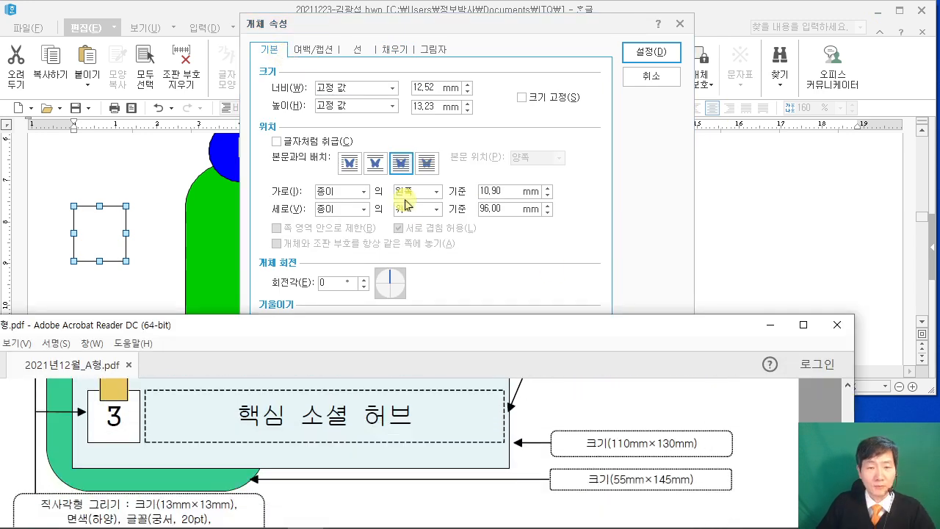
{"action": "left_click", "coordinate": [434, 88]}
{"action": "type", "text": "110"}
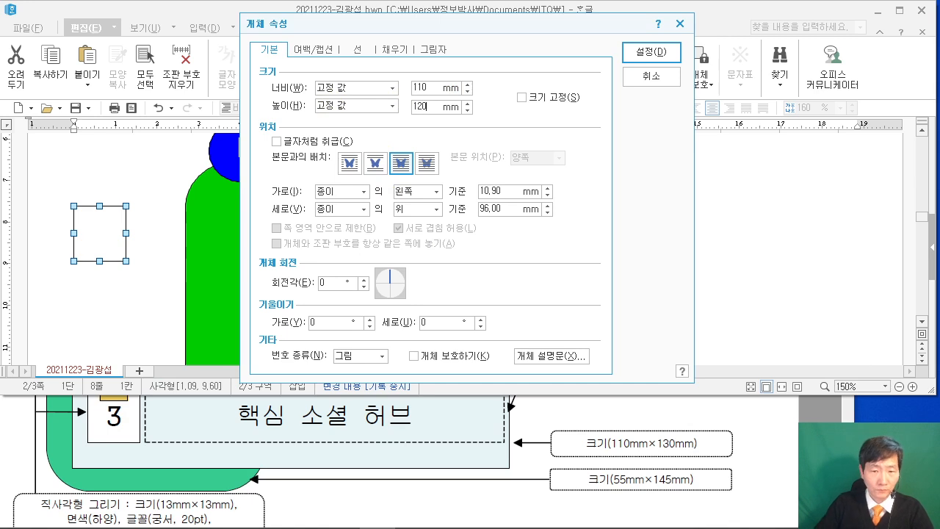
Fill the rectangle with light lavender and apply the changes.
{"action": "left_click", "coordinate": [395, 49]}
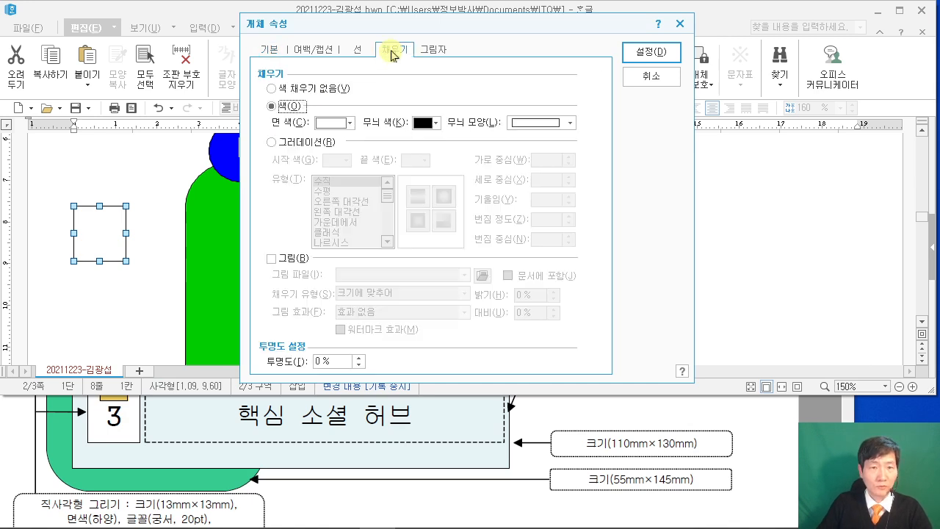
{"action": "left_click", "coordinate": [344, 130]}
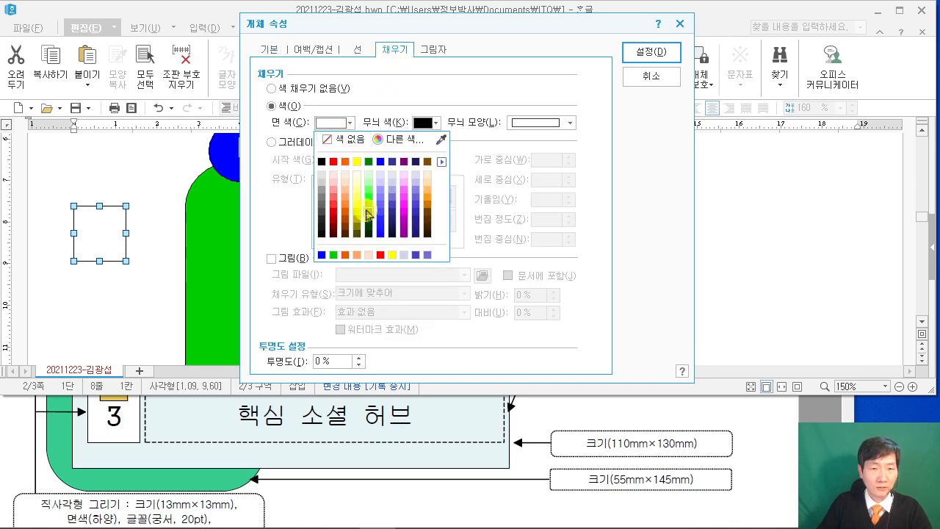
{"action": "left_click", "coordinate": [379, 189]}
{"action": "left_click", "coordinate": [668, 59]}
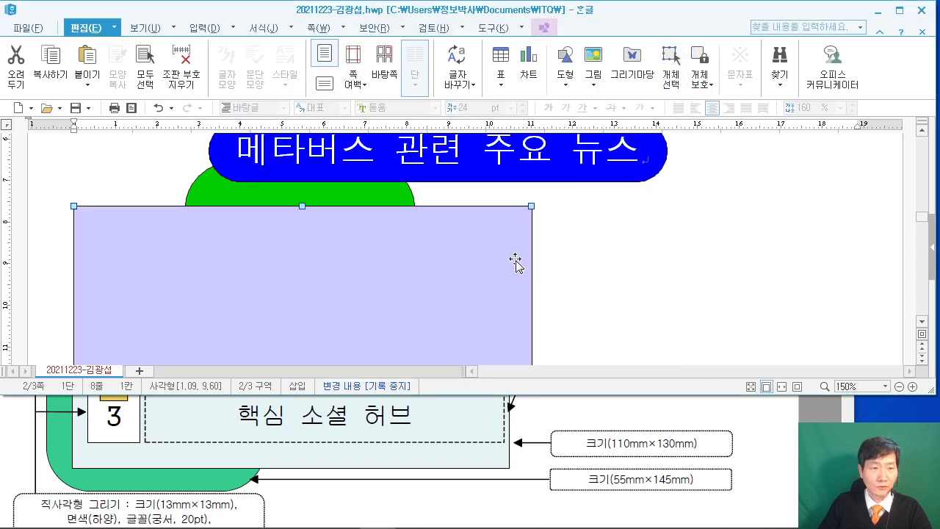
{"action": "scroll", "coordinate": [265, 295], "scroll_direction": "up", "scroll_amount": 3}
{"action": "scroll", "coordinate": [298, 263], "scroll_direction": "down", "scroll_amount": 3}
{"action": "scroll", "coordinate": [254, 451], "scroll_direction": "up", "scroll_amount": 4}
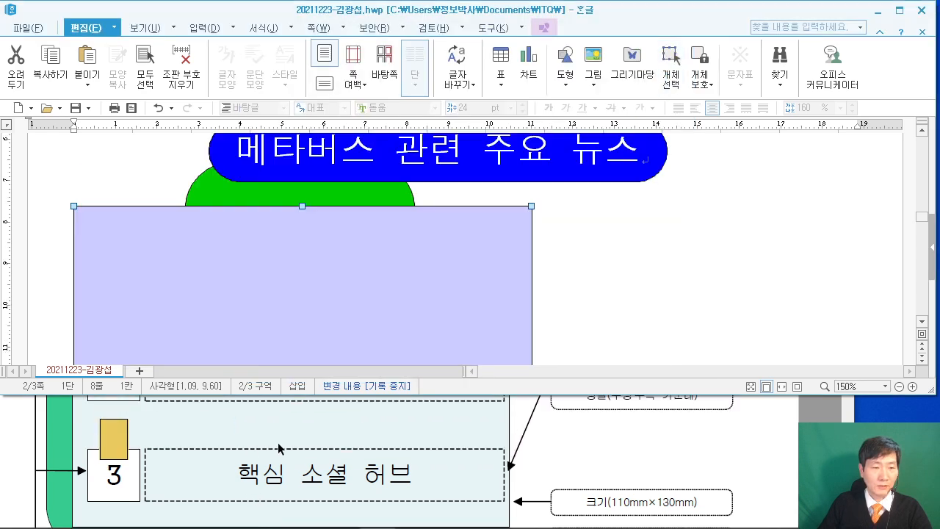
Move the lavender box right under the blue title and nudge it slightly further right.
{"action": "left_click", "coordinate": [252, 452]}
{"action": "scroll", "coordinate": [252, 452], "scroll_direction": "up", "scroll_amount": 5}
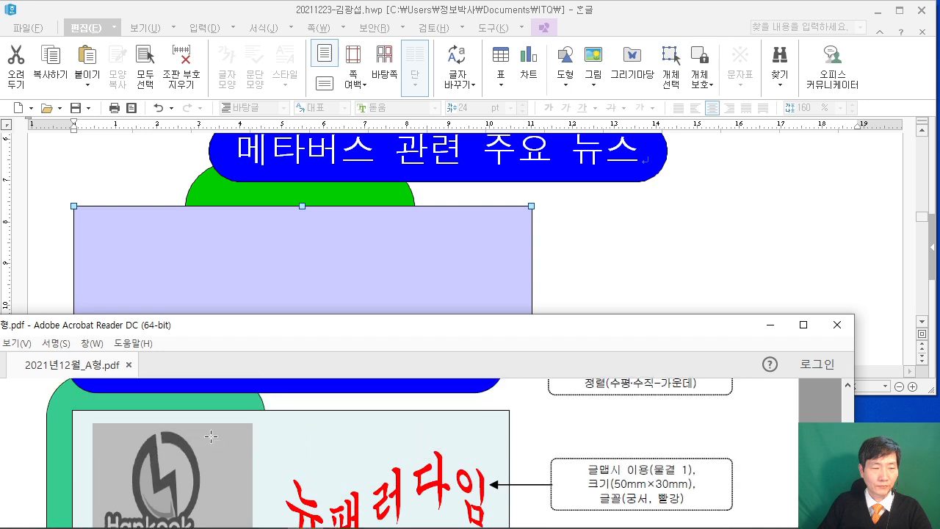
{"action": "left_click_drag", "start_coordinate": [196, 273], "coordinate": [275, 257]}
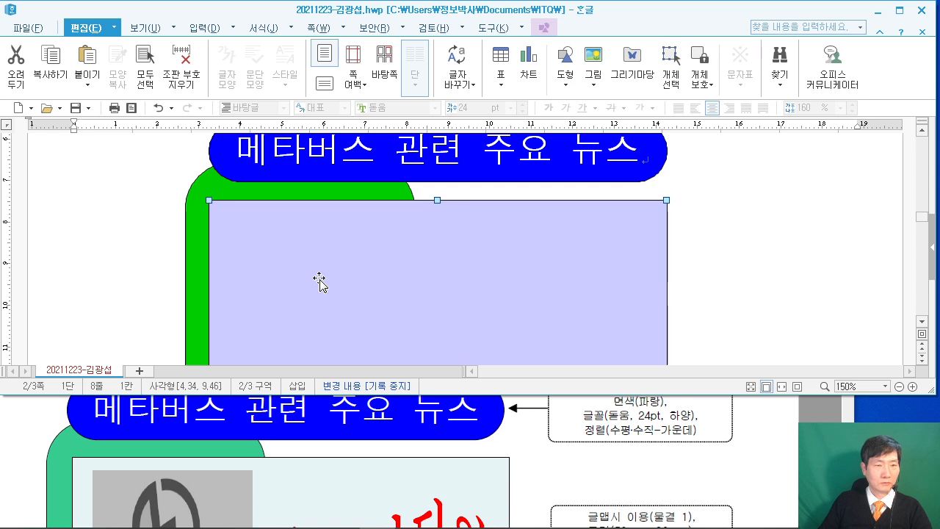
{"action": "key", "text": "Right"}
{"action": "key", "text": "Right"}
{"action": "key", "text": "Right"}
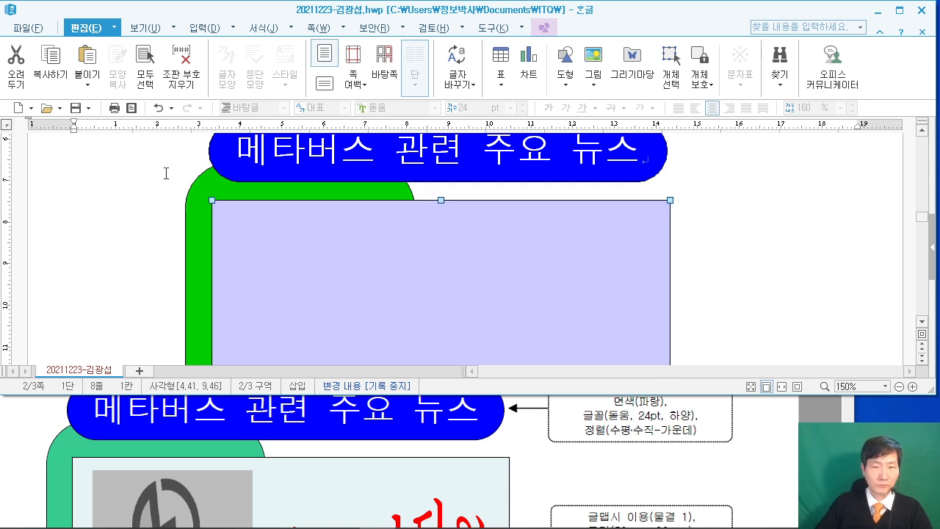
{"action": "scroll", "coordinate": [380, 191], "scroll_direction": "down", "scroll_amount": 1}
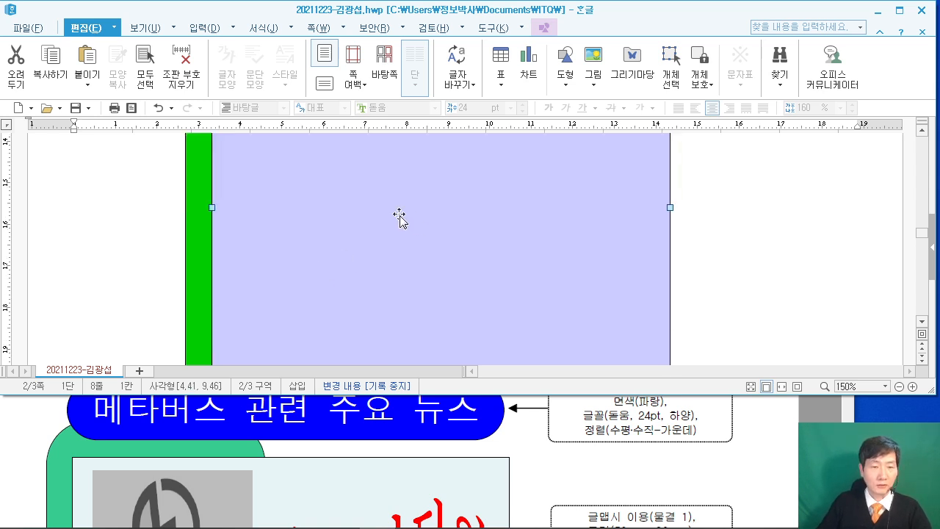
{"action": "scroll", "coordinate": [409, 210], "scroll_direction": "up", "scroll_amount": 2}
{"action": "scroll", "coordinate": [224, 451], "scroll_direction": "down", "scroll_amount": 3}
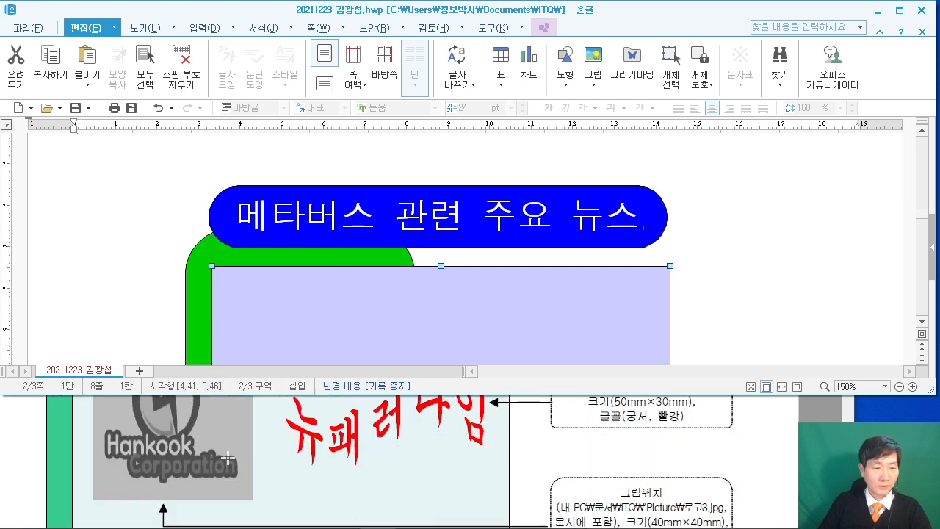
Deselect the box and return the cursor to the page text.
{"action": "left_click", "coordinate": [200, 176]}
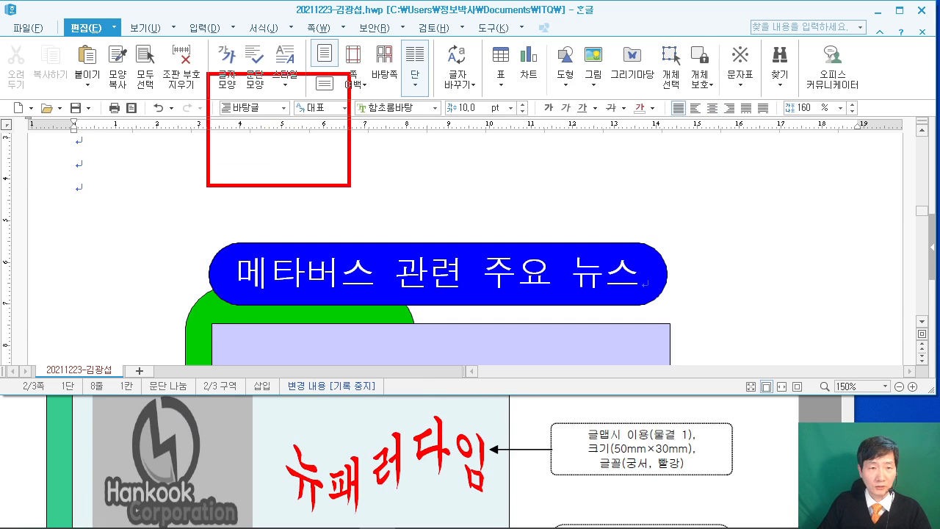
{"action": "mouse_move", "coordinate": [248, 103]}
{"action": "left_mouse_down"}
{"action": "mouse_move", "coordinate": [223, 152]}
{"action": "mouse_move", "coordinate": [257, 145]}
{"action": "left_mouse_up"}
{"action": "left_click_drag", "start_coordinate": [322, 114], "coordinate": [357, 142]}
{"action": "mouse_move", "coordinate": [434, 103]}
{"action": "left_mouse_down"}
{"action": "mouse_move", "coordinate": [428, 126]}
{"action": "mouse_move", "coordinate": [489, 101]}
{"action": "left_mouse_up"}
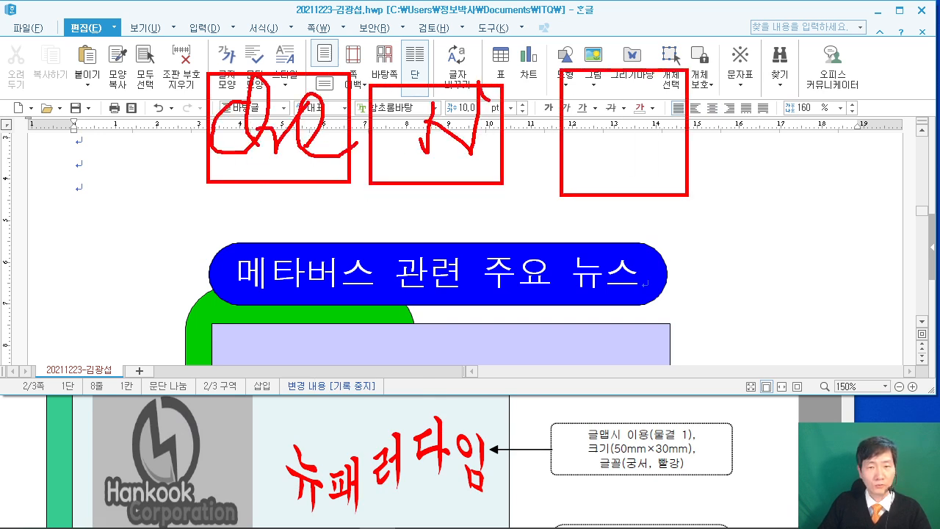
{"action": "left_click_drag", "start_coordinate": [161, 190], "coordinate": [237, 261]}
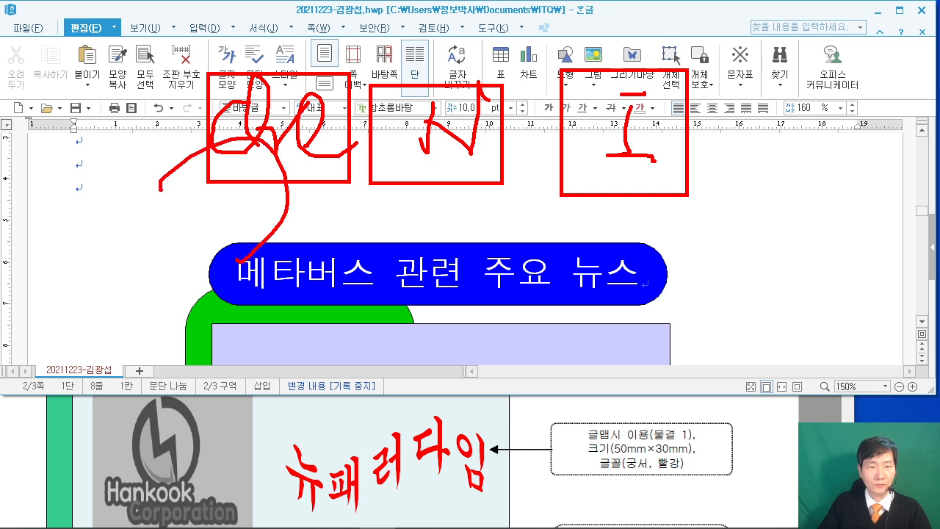
{"action": "key", "text": "Escape"}
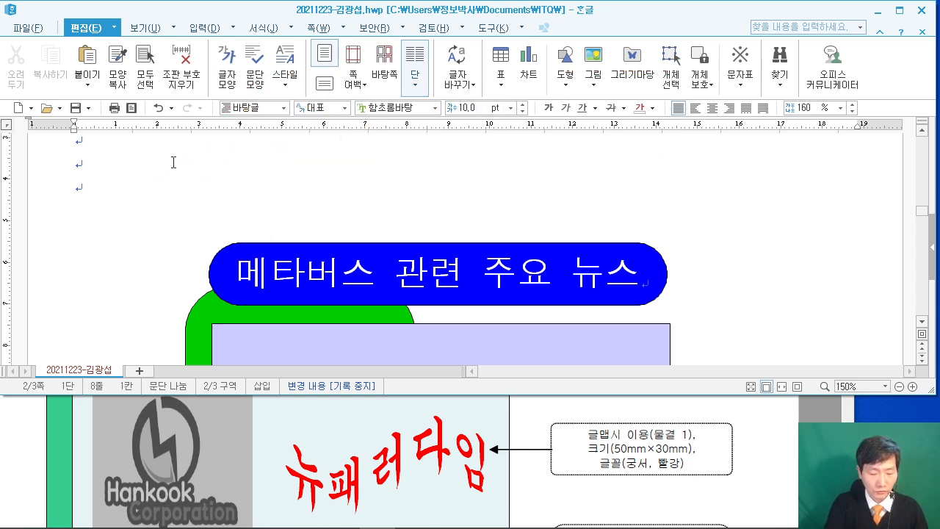
Insert the picture 로고3.jpg, drawn near the top-left beside the blue title.
{"action": "key", "text": "ctrl+n"}
{"action": "key", "text": "i"}
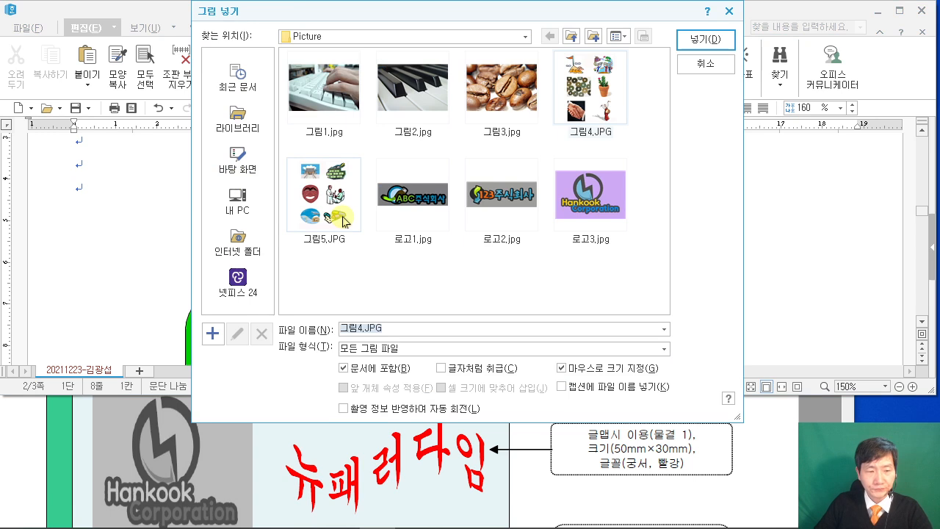
{"action": "scroll", "coordinate": [546, 459], "scroll_direction": "down", "scroll_amount": 3}
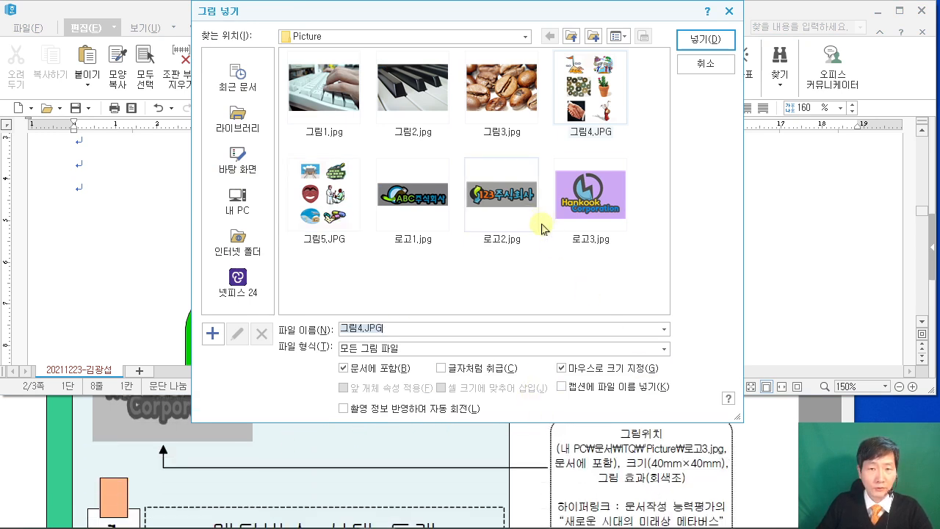
{"action": "left_click", "coordinate": [574, 198]}
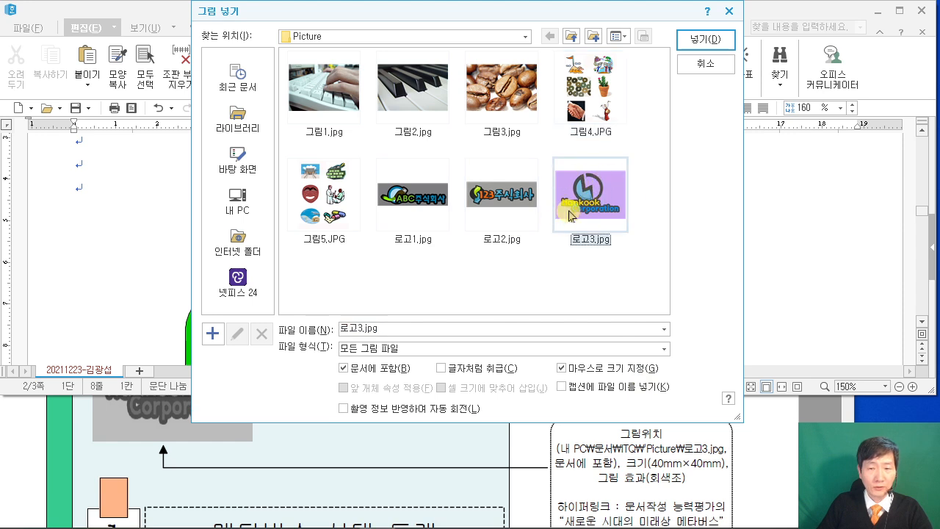
{"action": "left_click", "coordinate": [705, 43]}
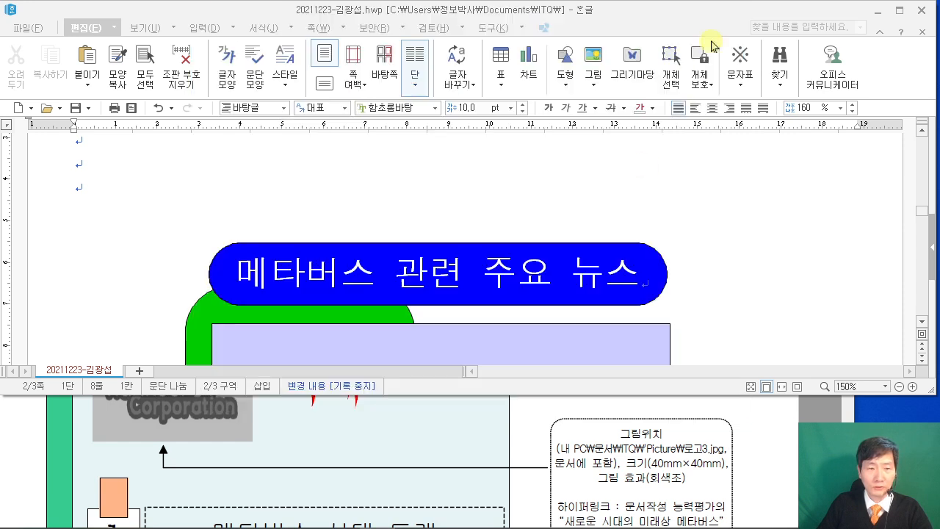
{"action": "scroll", "coordinate": [246, 313], "scroll_direction": "down", "scroll_amount": 2}
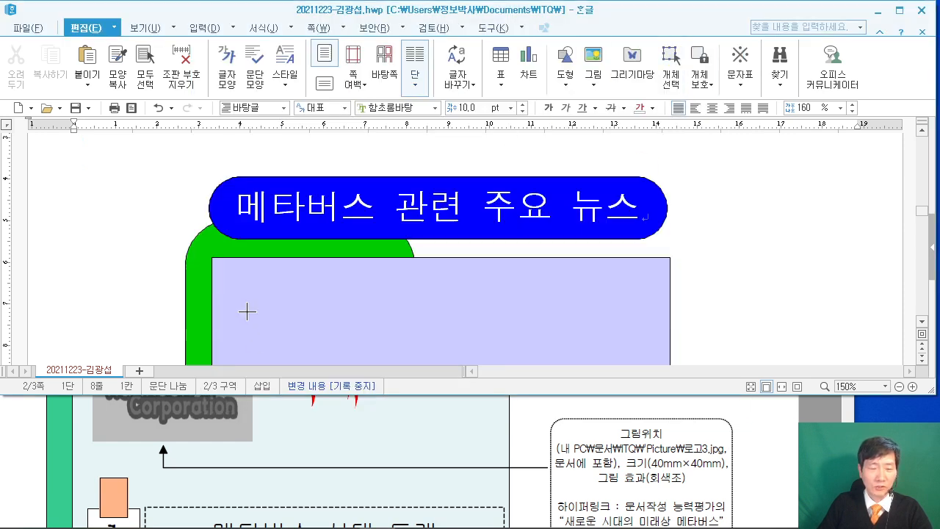
{"action": "left_click_drag", "start_coordinate": [72, 203], "coordinate": [117, 297]}
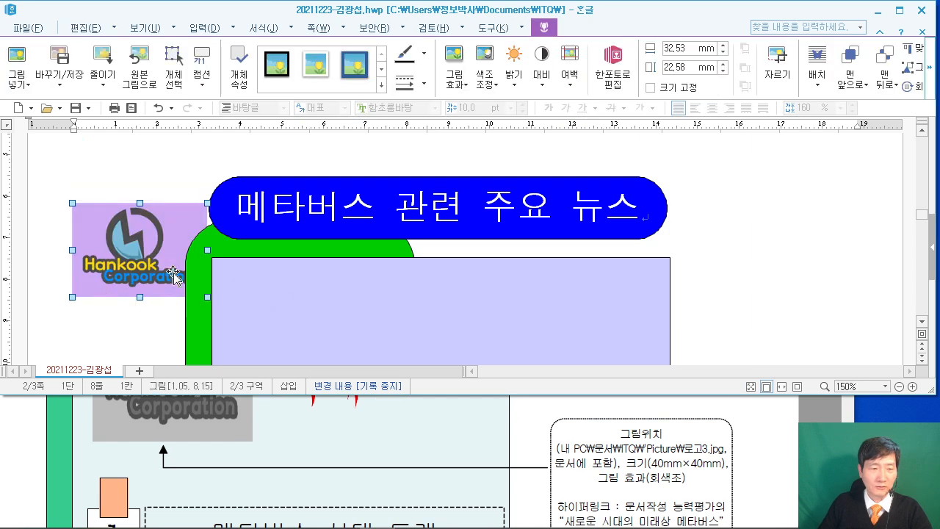
Make the logo 40 × 40 mm, in front of text, greyscale, and drag it into the lavender box.
{"action": "double_click", "coordinate": [147, 249]}
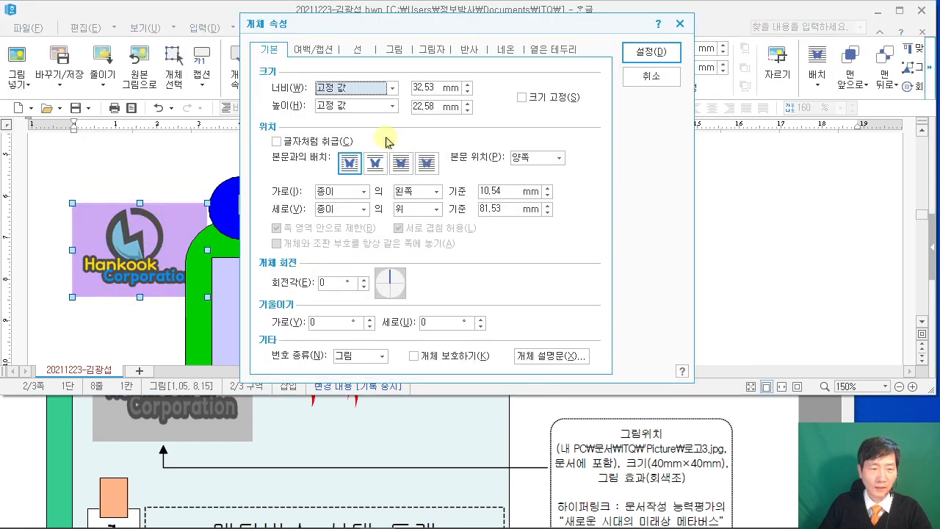
{"action": "scroll", "coordinate": [606, 473], "scroll_direction": "down", "scroll_amount": 1}
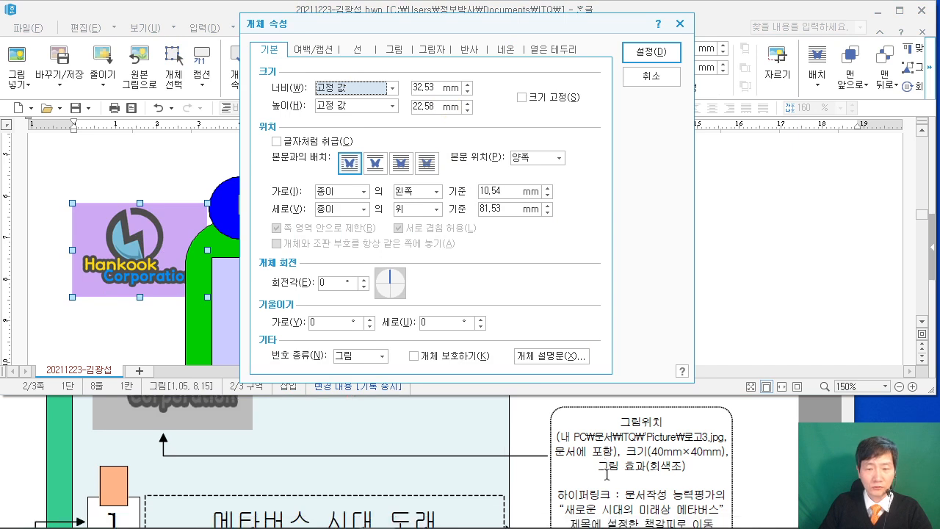
{"action": "left_click", "coordinate": [437, 87]}
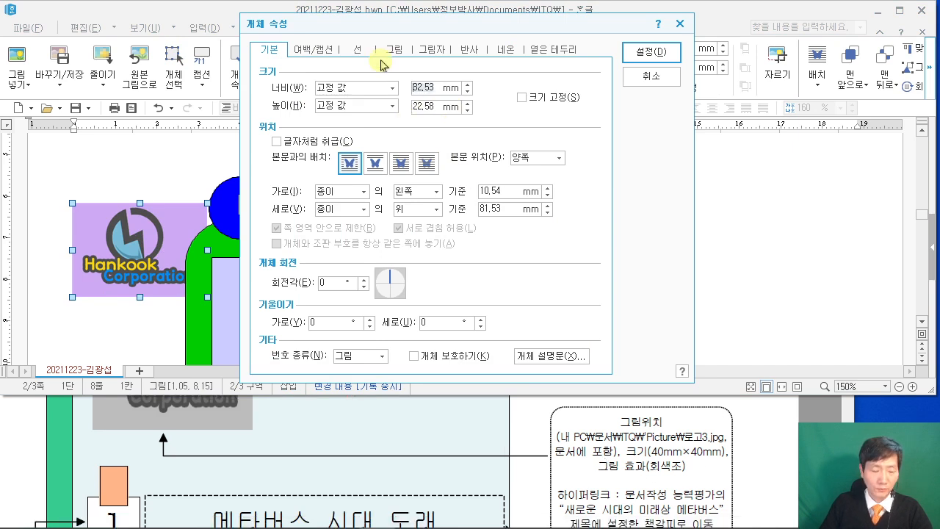
{"action": "type", "text": "40"}
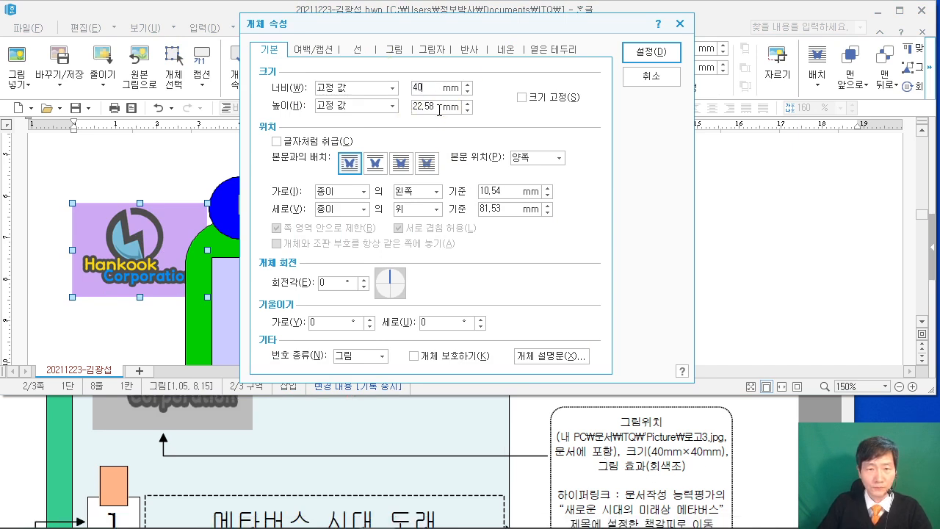
{"action": "type", "text": "40"}
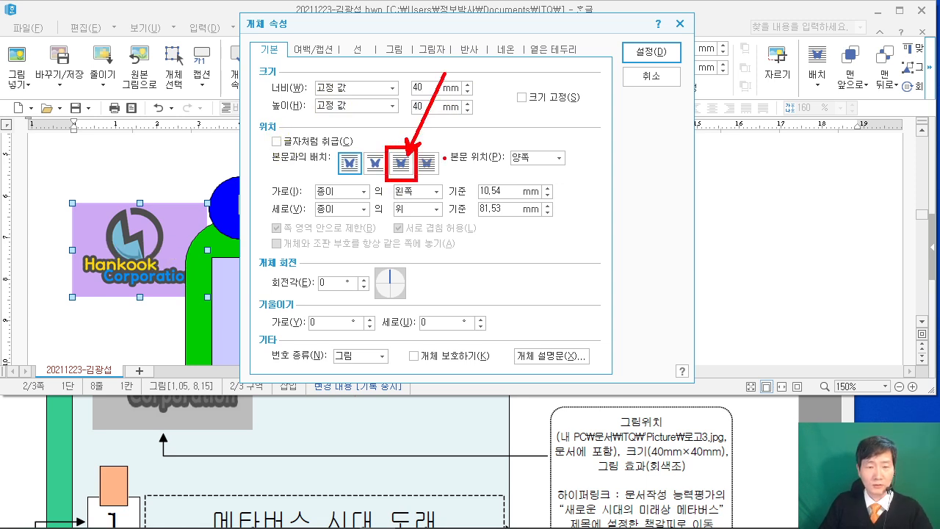
{"action": "left_click", "coordinate": [400, 168]}
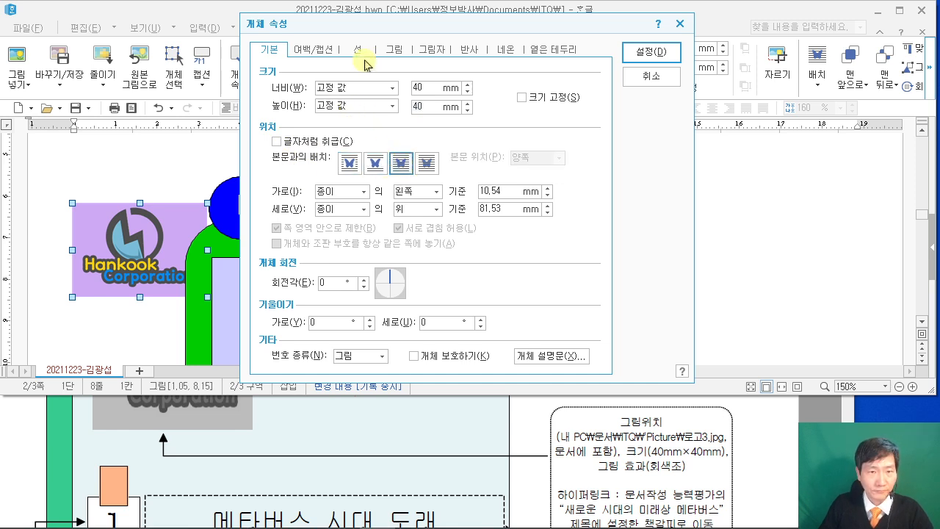
{"action": "left_click", "coordinate": [391, 52]}
{"action": "left_click", "coordinate": [335, 317]}
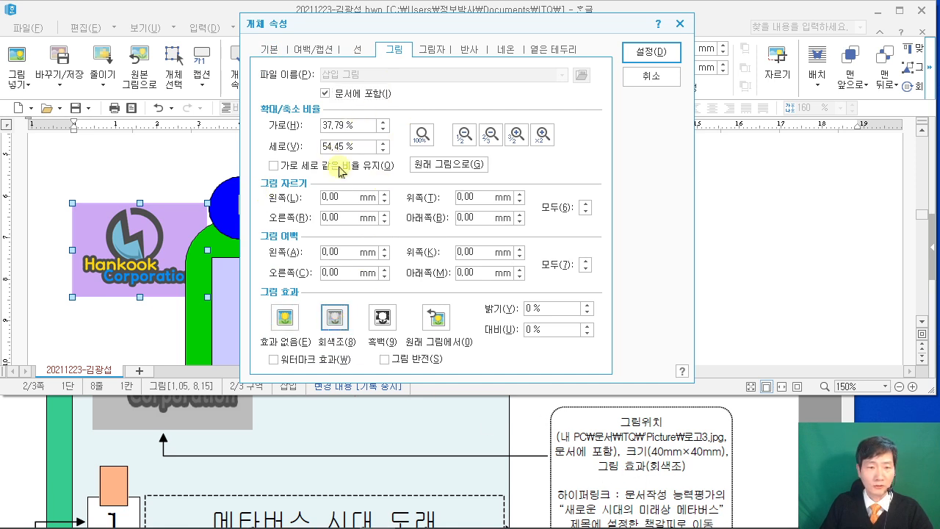
{"action": "left_click", "coordinate": [651, 52]}
{"action": "scroll", "coordinate": [304, 217], "scroll_direction": "down", "scroll_amount": 3}
{"action": "left_click_drag", "start_coordinate": [160, 188], "coordinate": [299, 280]}
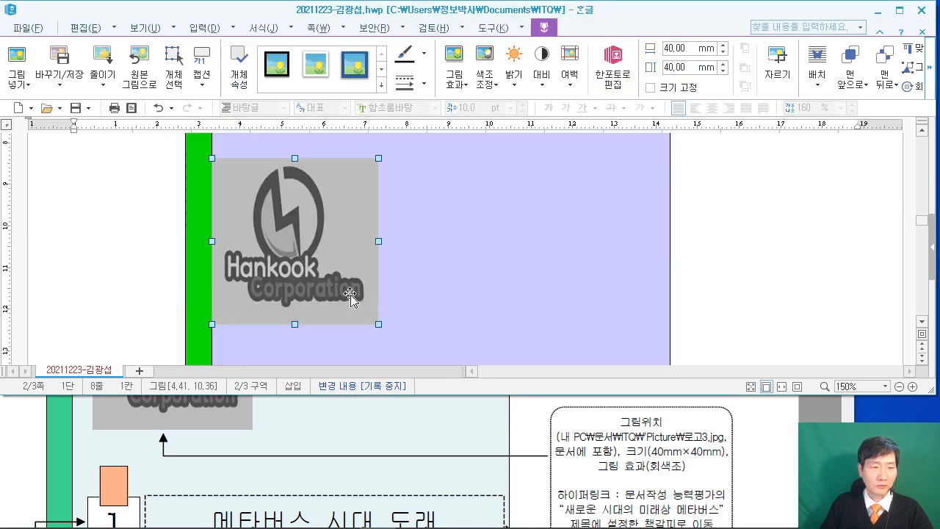
Scroll around the page to check the logo's position in the lavender box.
{"action": "scroll", "coordinate": [248, 411], "scroll_direction": "up", "scroll_amount": 1}
{"action": "scroll", "coordinate": [247, 411], "scroll_direction": "up", "scroll_amount": 4}
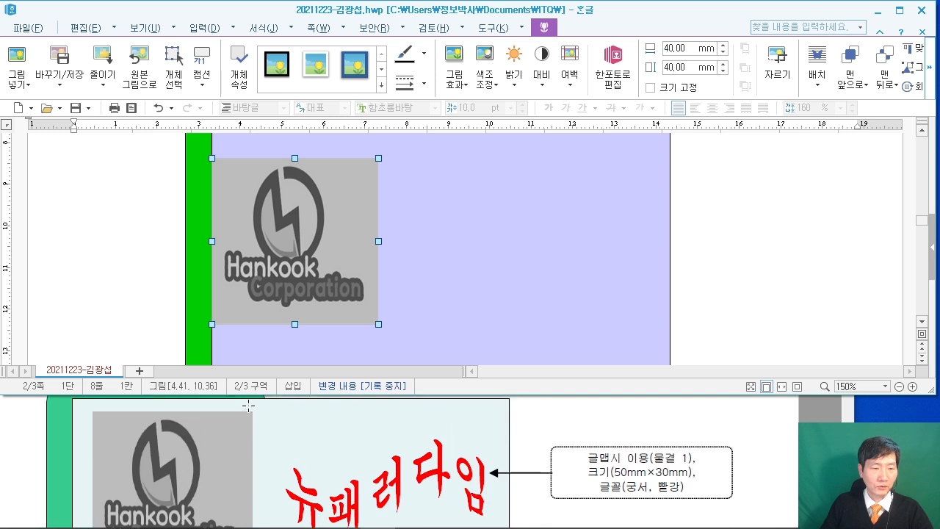
{"action": "left_click_drag", "start_coordinate": [281, 239], "coordinate": [296, 229]}
{"action": "scroll", "coordinate": [303, 274], "scroll_direction": "up", "scroll_amount": 3}
{"action": "left_click_drag", "start_coordinate": [283, 309], "coordinate": [280, 312]}
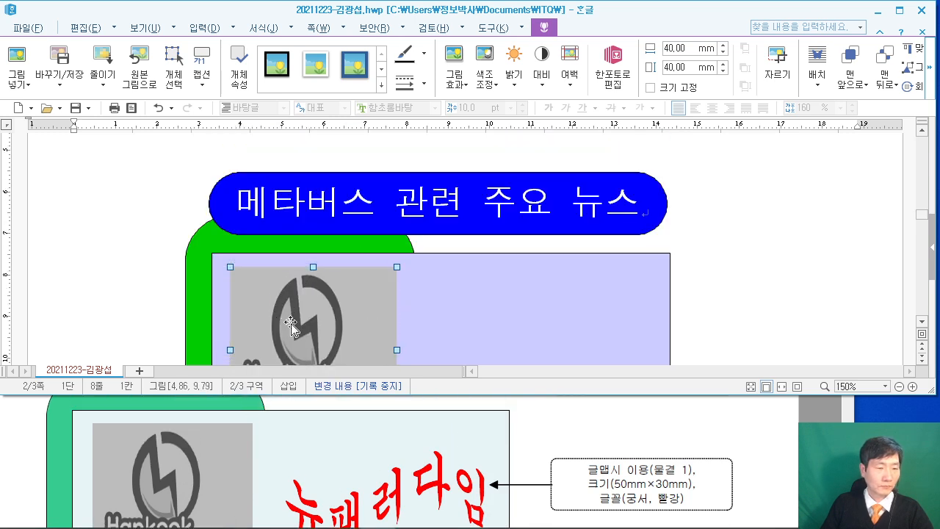
{"action": "scroll", "coordinate": [426, 295], "scroll_direction": "down", "scroll_amount": 3}
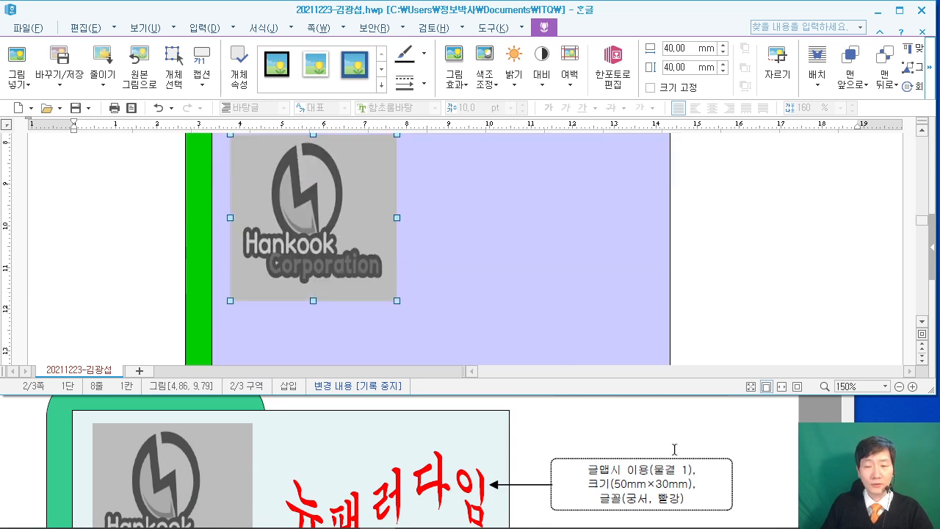
{"action": "scroll", "coordinate": [669, 453], "scroll_direction": "down", "scroll_amount": 5}
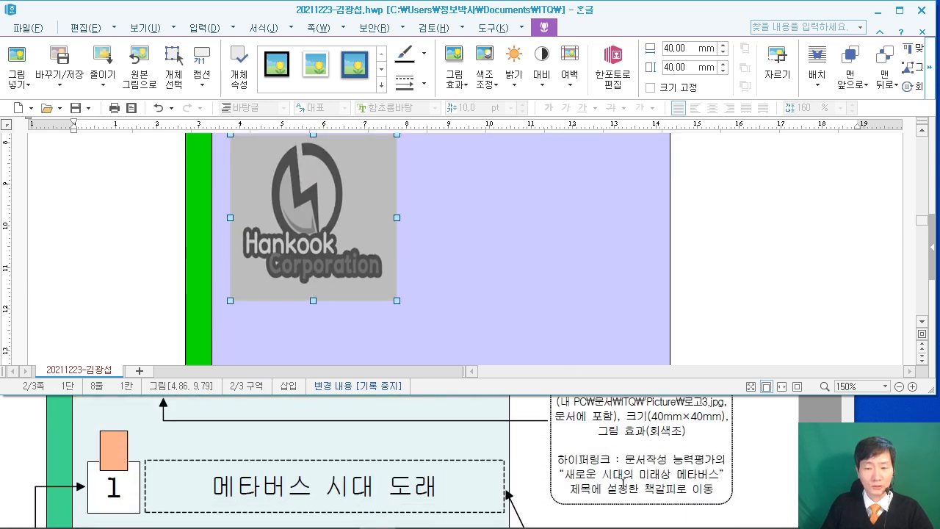
{"action": "scroll", "coordinate": [371, 228], "scroll_direction": "up", "scroll_amount": 1}
{"action": "scroll", "coordinate": [339, 202], "scroll_direction": "down", "scroll_amount": 1}
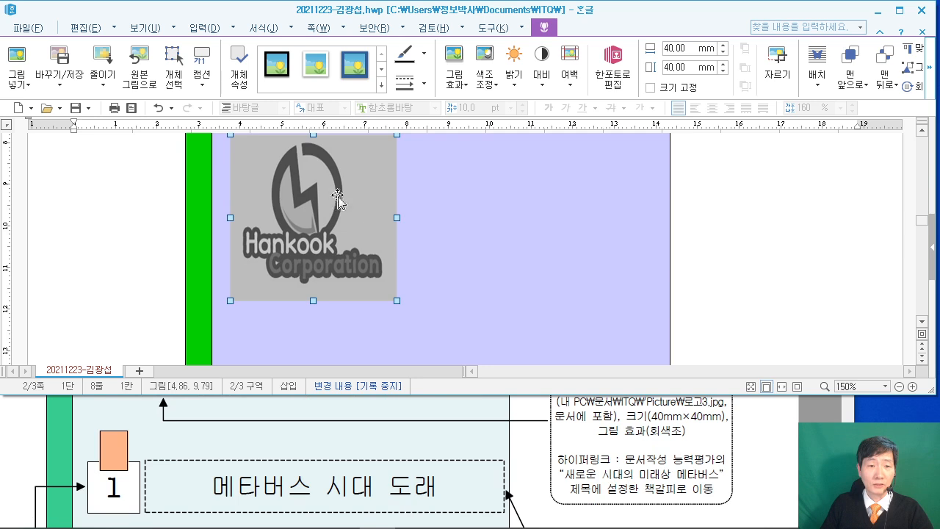
Add a hyperlink from the logo to the 메타버스 bookmark.
{"action": "right_click", "coordinate": [311, 170]}
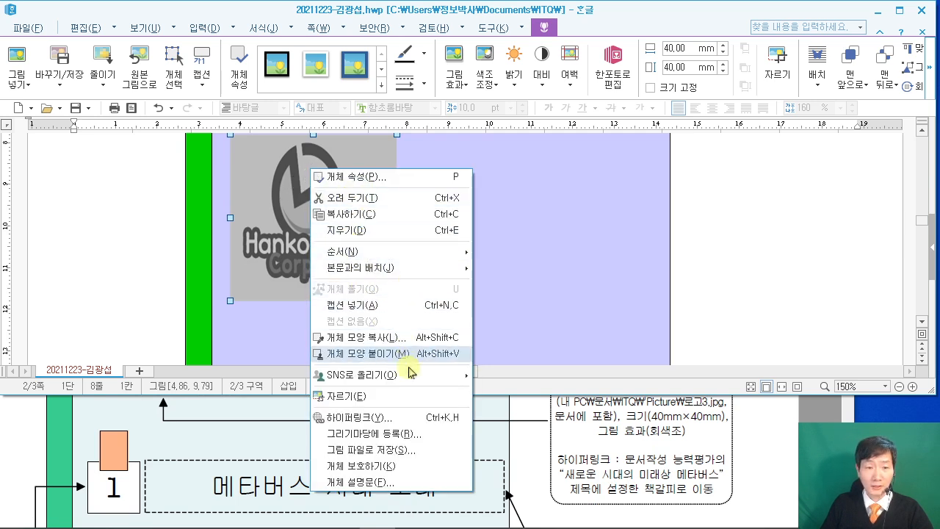
{"action": "left_click", "coordinate": [370, 417]}
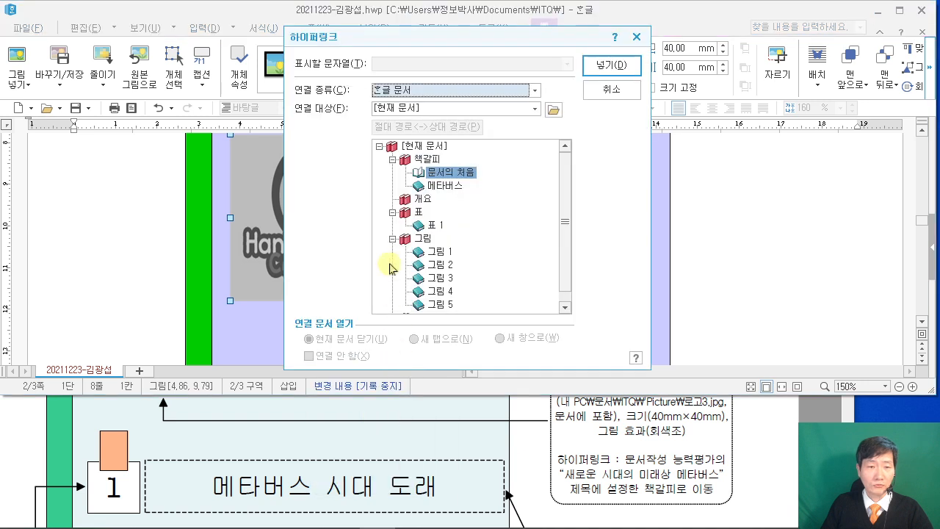
{"action": "left_click", "coordinate": [447, 187]}
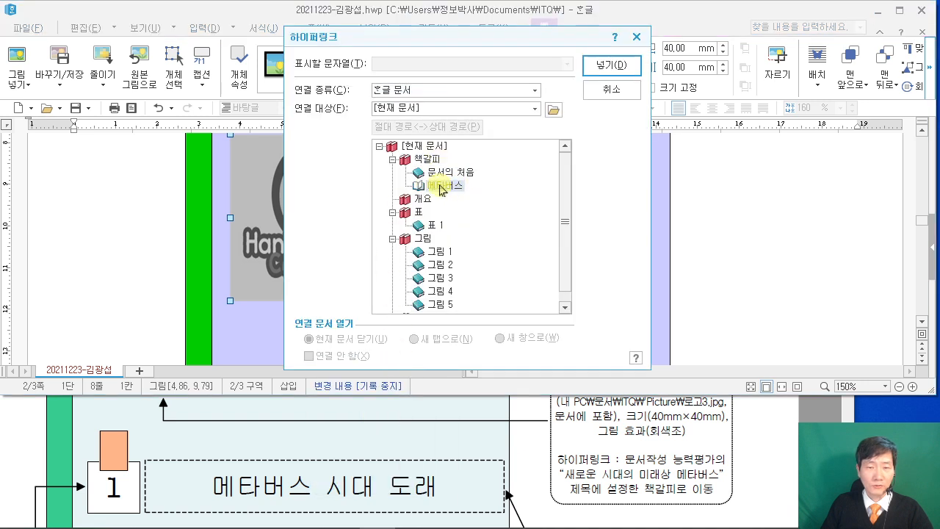
{"action": "left_click", "coordinate": [601, 67]}
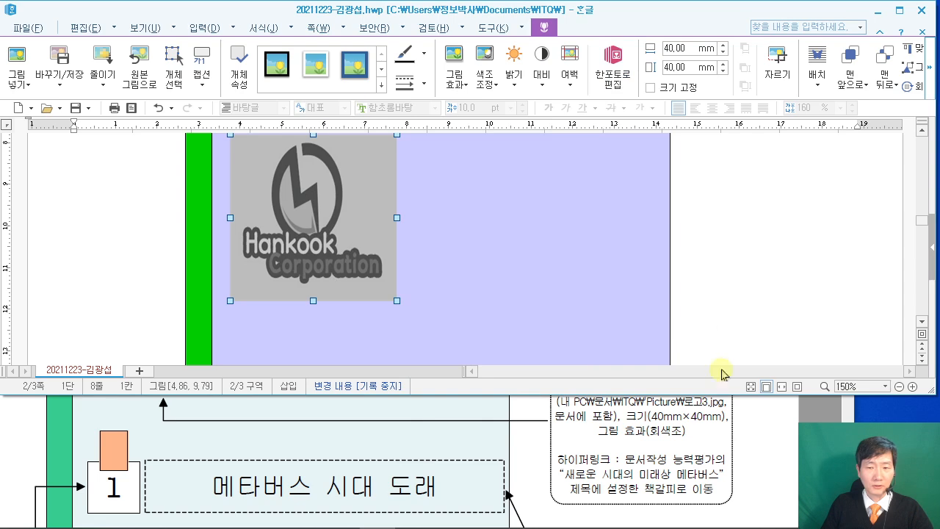
Compare the logo with the reference PDF, then return to Hangul.
{"action": "left_click", "coordinate": [756, 457]}
{"action": "scroll", "coordinate": [758, 462], "scroll_direction": "up", "scroll_amount": 5}
{"action": "scroll", "coordinate": [758, 462], "scroll_direction": "down", "scroll_amount": 1}
{"action": "left_click", "coordinate": [730, 249]}
Start a new 글맵시 WordArt with the text 뉴패러다임.
{"action": "scroll", "coordinate": [690, 218], "scroll_direction": "down", "scroll_amount": 3}
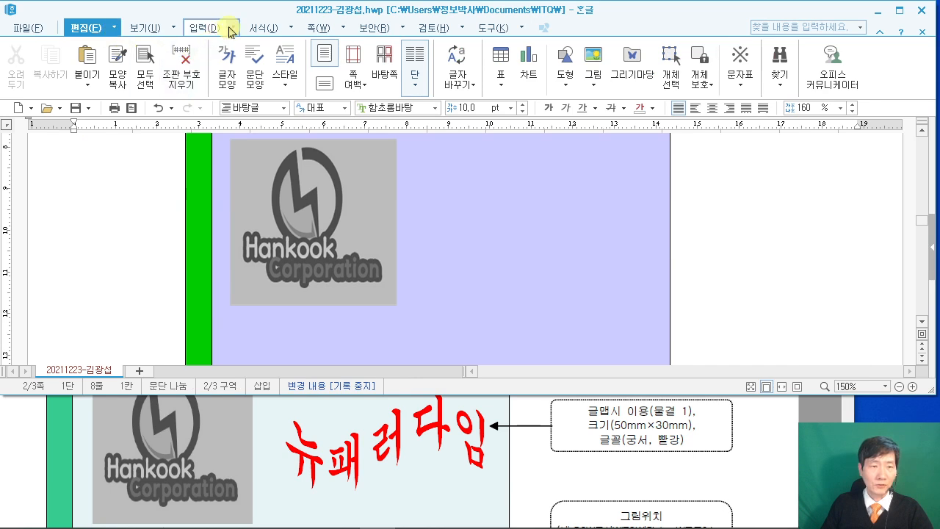
{"action": "left_click", "coordinate": [230, 27]}
{"action": "mouse_move", "coordinate": [245, 80]}
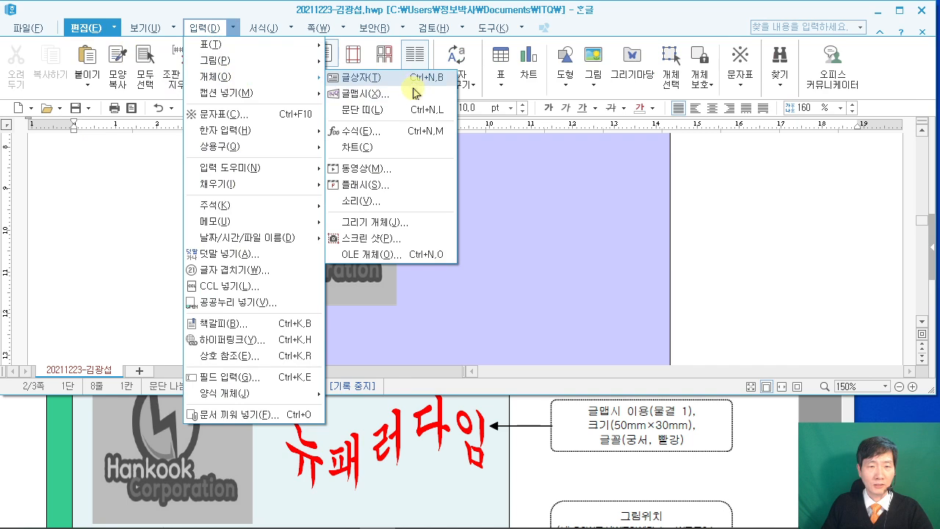
{"action": "left_click", "coordinate": [382, 97]}
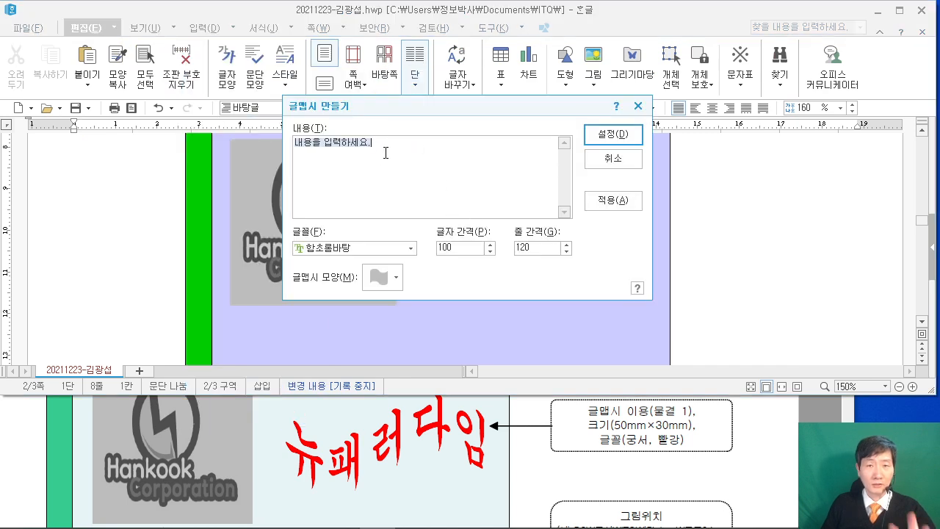
{"action": "type", "text": "뉴패"}
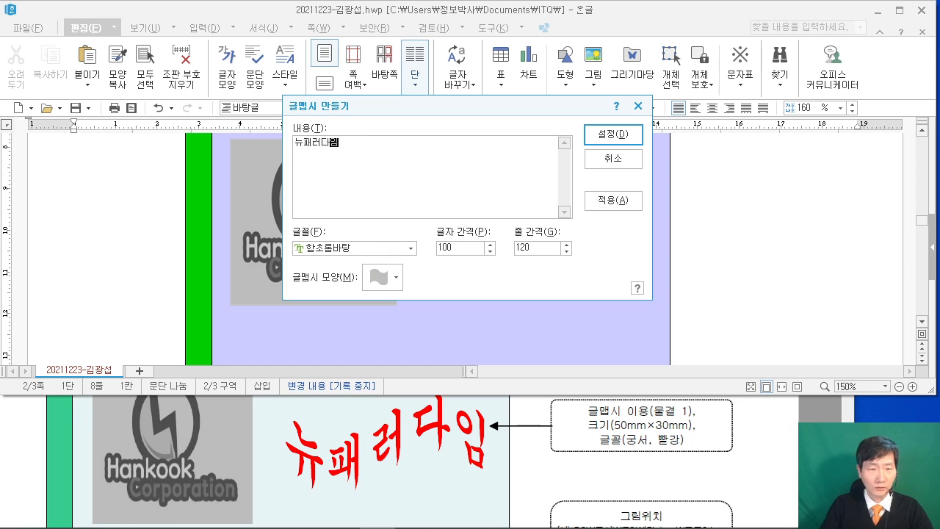
{"action": "type", "text": "러다임"}
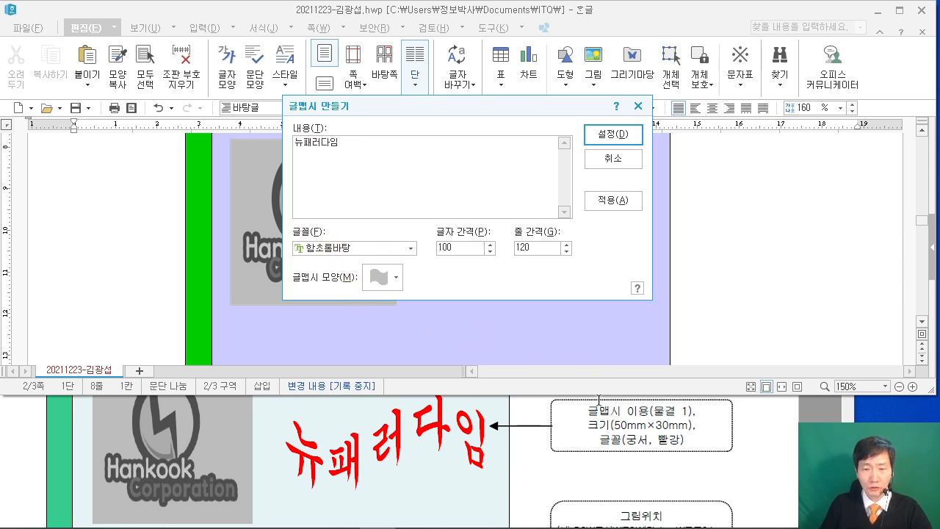
Give the WordArt the 궁서 font and the 물결 1 wave shape, and create it.
{"action": "left_click", "coordinate": [364, 249]}
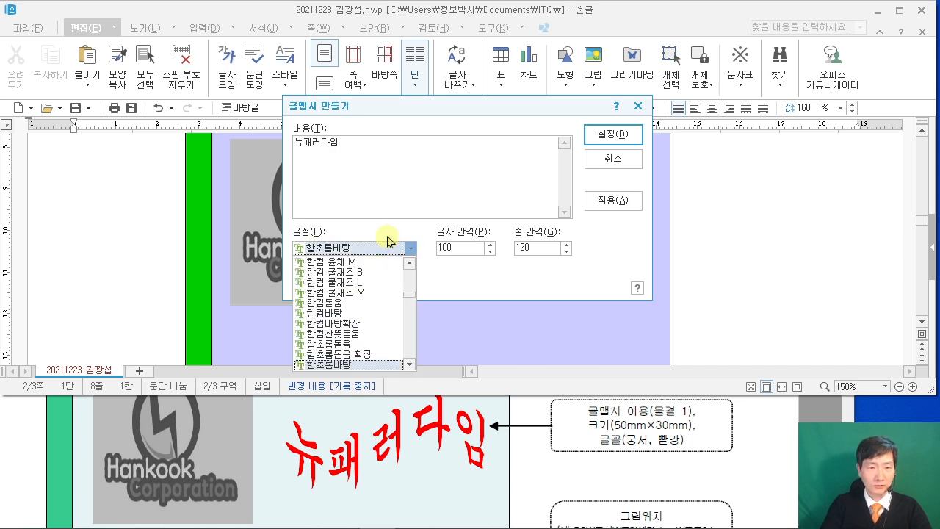
{"action": "type", "text": "궁서"}
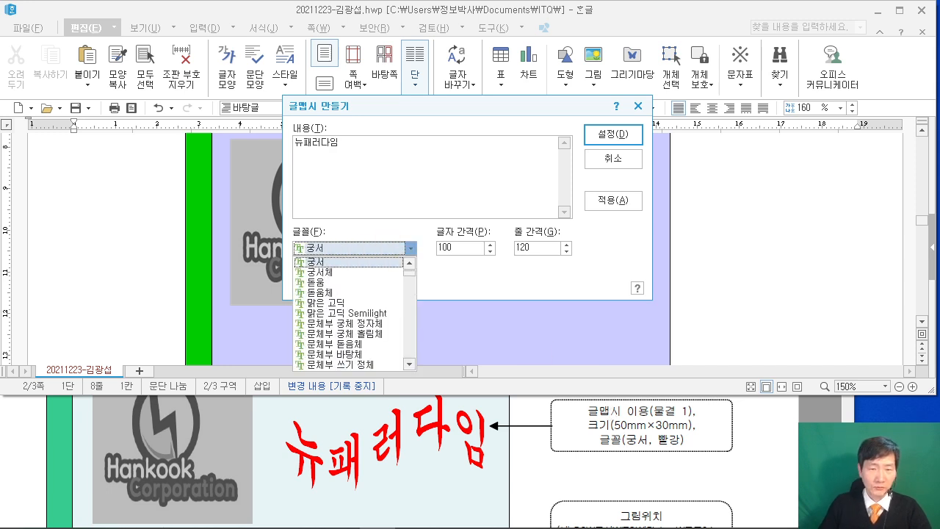
{"action": "key", "text": "Return"}
{"action": "left_click", "coordinate": [394, 279]}
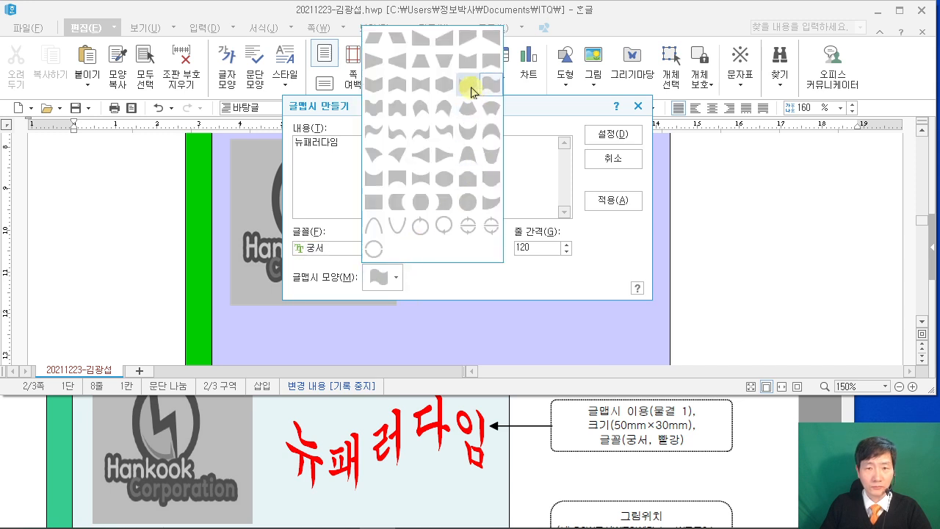
{"action": "left_click", "coordinate": [469, 85]}
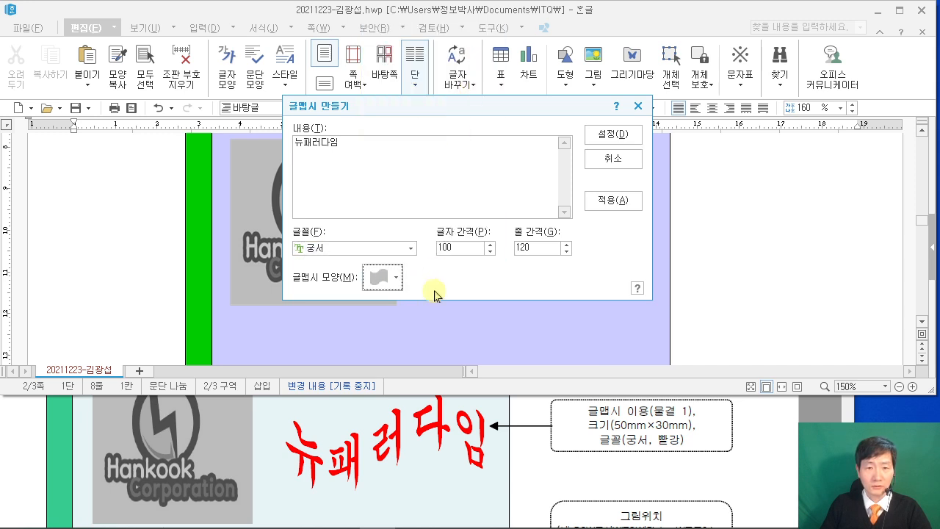
{"action": "left_click", "coordinate": [604, 133]}
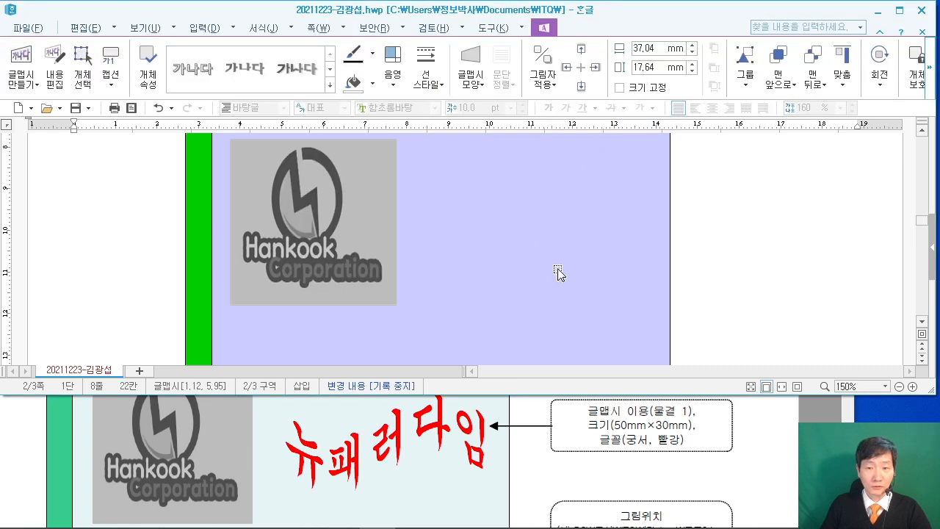
{"action": "scroll", "coordinate": [558, 274], "scroll_direction": "up", "scroll_amount": 6}
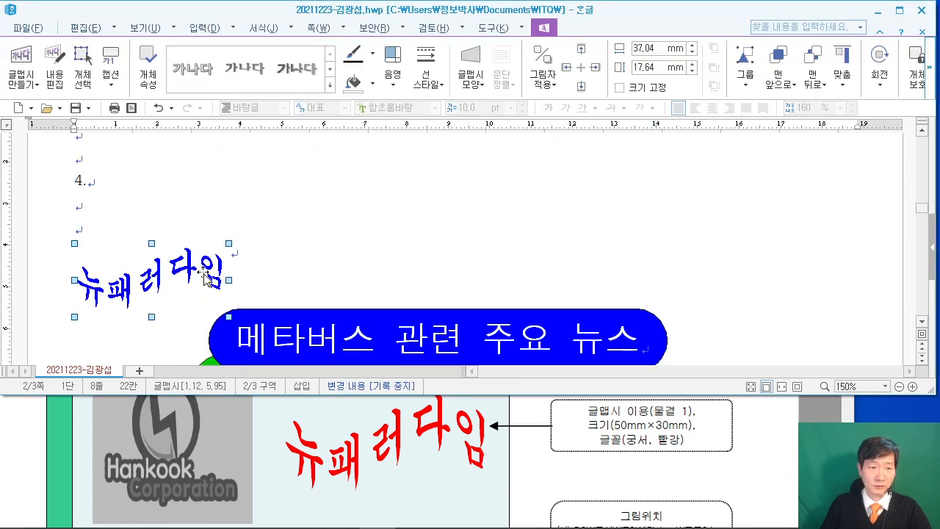
{"action": "scroll", "coordinate": [205, 278], "scroll_direction": "down", "scroll_amount": 1}
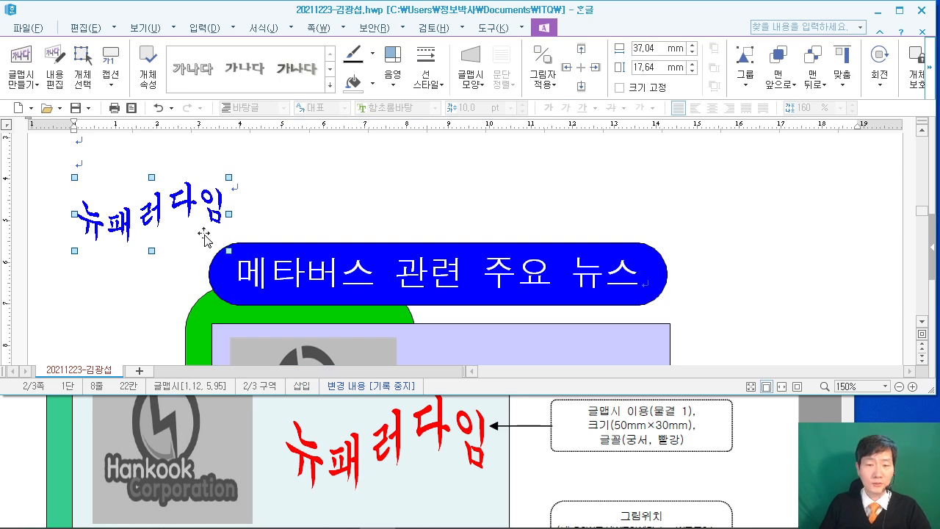
Move the WordArt slightly lower on the page.
{"action": "double_click", "coordinate": [162, 209]}
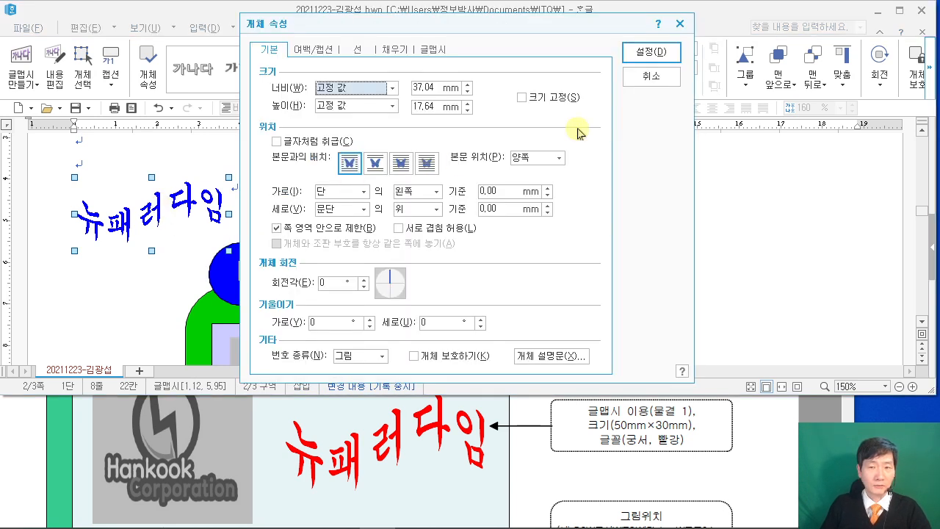
{"action": "left_click", "coordinate": [650, 75]}
{"action": "mouse_move", "coordinate": [172, 218]}
{"action": "left_mouse_down"}
{"action": "mouse_move", "coordinate": [177, 277]}
{"action": "mouse_move", "coordinate": [161, 229]}
{"action": "left_mouse_up"}
Set the WordArt to 50 × 30 mm, in front of text, with a red fill.
{"action": "double_click", "coordinate": [162, 227]}
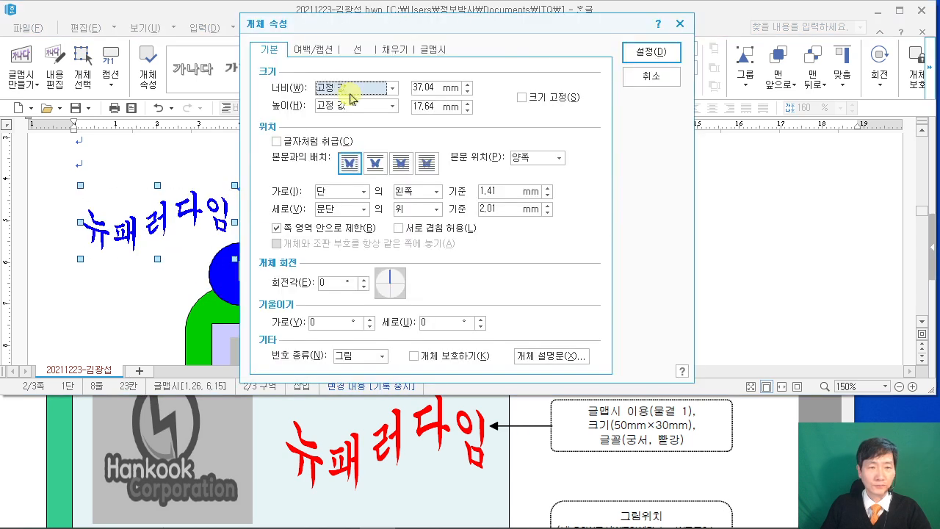
{"action": "double_click", "coordinate": [435, 91]}
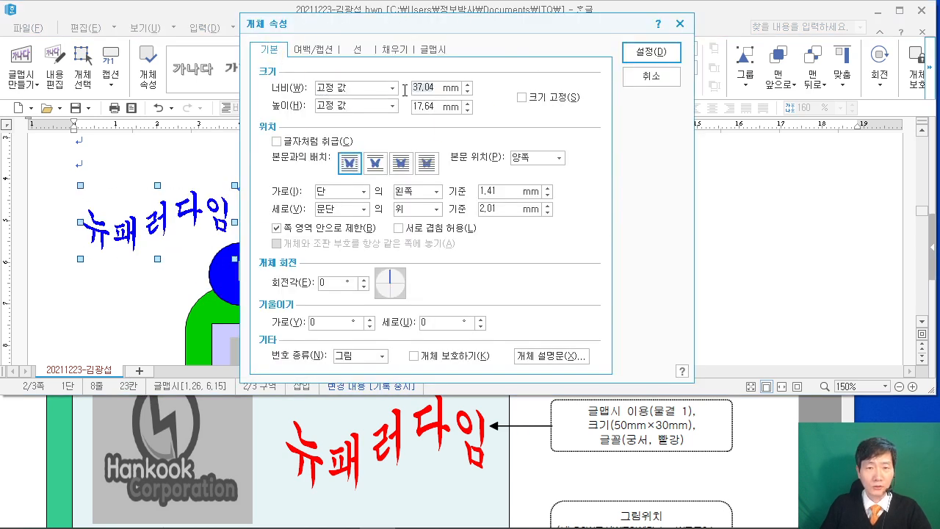
{"action": "type", "text": "50"}
{"action": "double_click", "coordinate": [431, 107]}
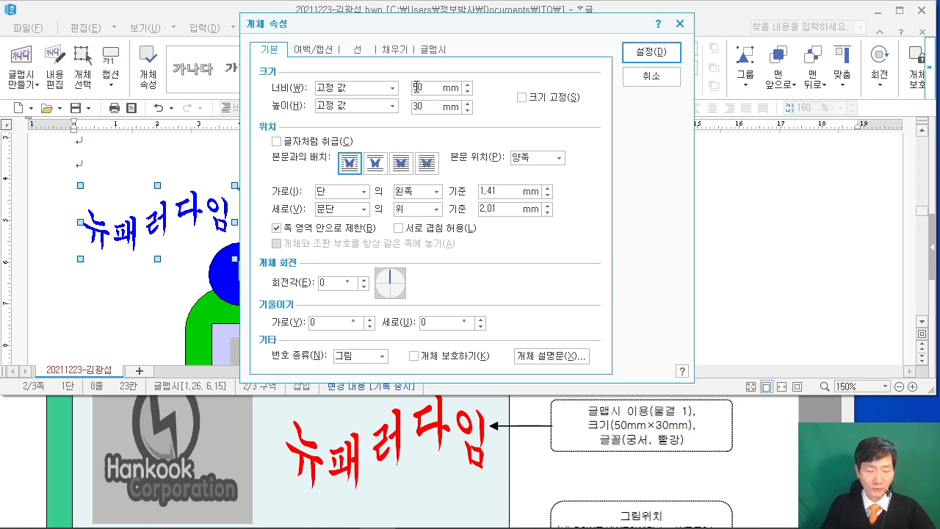
{"action": "type", "text": "30"}
{"action": "left_click", "coordinate": [395, 164]}
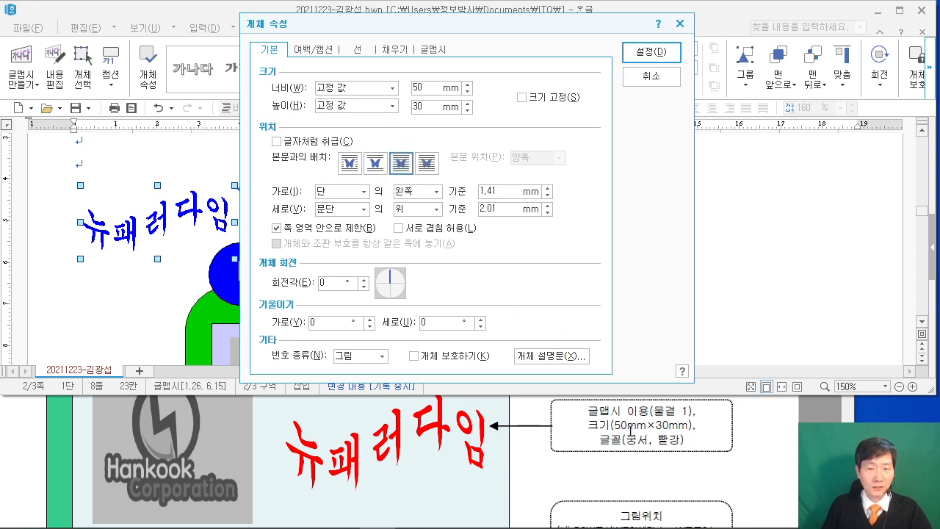
{"action": "left_click", "coordinate": [391, 50]}
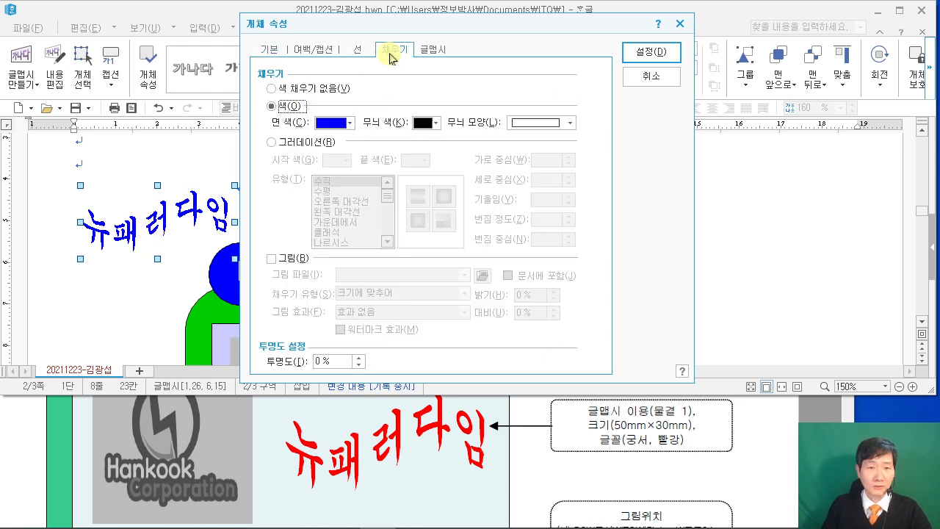
{"action": "left_click", "coordinate": [342, 123]}
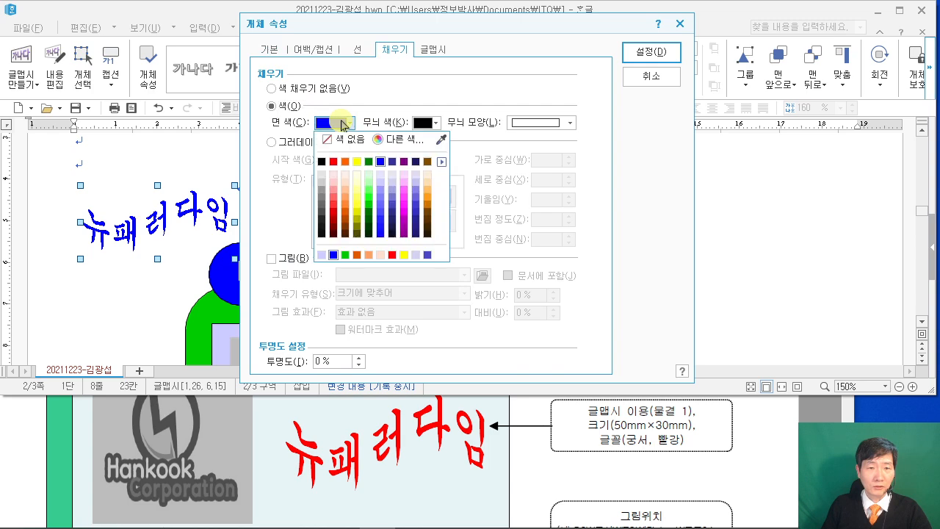
{"action": "left_click", "coordinate": [334, 163]}
{"action": "left_click", "coordinate": [651, 52]}
Drag the WordArt into the lavender box to the right of the logo.
{"action": "scroll", "coordinate": [441, 242], "scroll_direction": "down", "scroll_amount": 3}
{"action": "scroll", "coordinate": [440, 242], "scroll_direction": "up", "scroll_amount": 3}
{"action": "left_click_drag", "start_coordinate": [190, 229], "coordinate": [408, 291]}
{"action": "scroll", "coordinate": [538, 272], "scroll_direction": "down", "scroll_amount": 3}
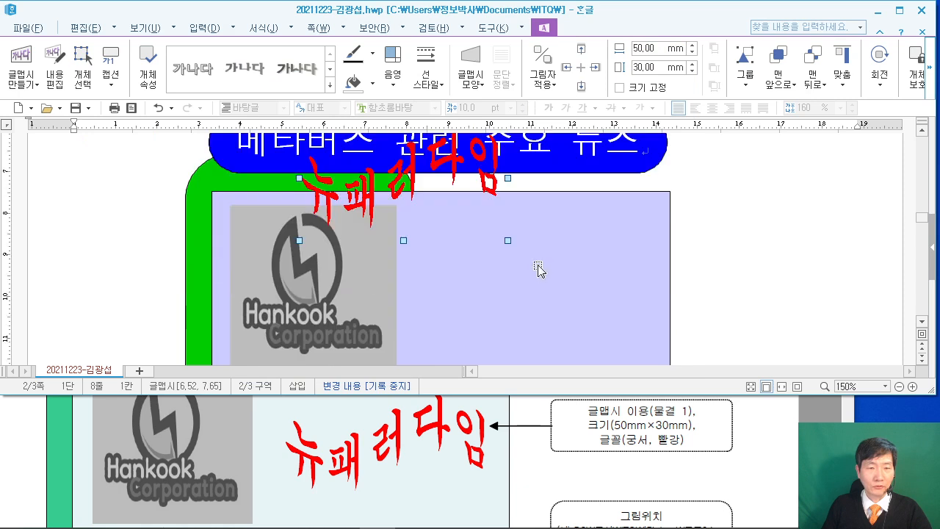
{"action": "left_click_drag", "start_coordinate": [408, 169], "coordinate": [538, 278]}
{"action": "scroll", "coordinate": [549, 298], "scroll_direction": "down", "scroll_amount": 3}
{"action": "left_click_drag", "start_coordinate": [540, 234], "coordinate": [521, 229]}
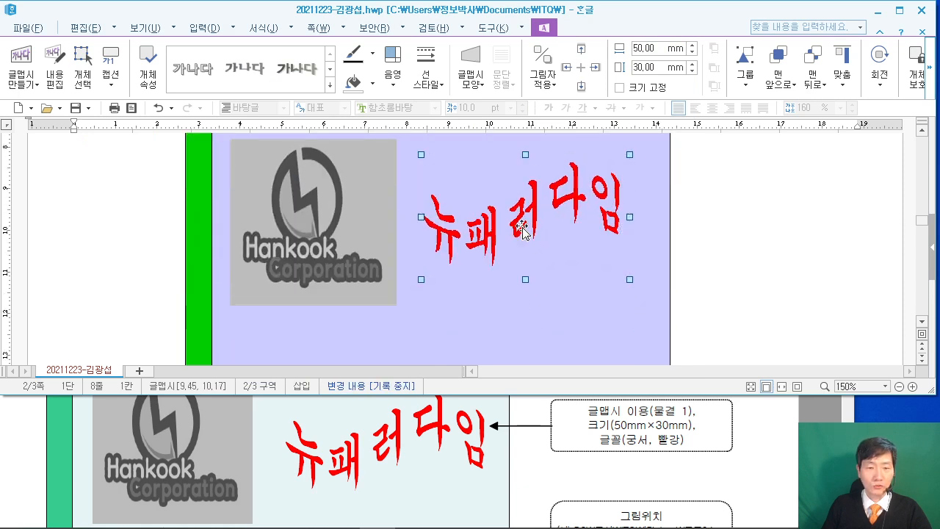
{"action": "scroll", "coordinate": [541, 262], "scroll_direction": "up", "scroll_amount": 3}
{"action": "scroll", "coordinate": [530, 292], "scroll_direction": "down", "scroll_amount": 3}
{"action": "scroll", "coordinate": [774, 229], "scroll_direction": "down", "scroll_amount": 2}
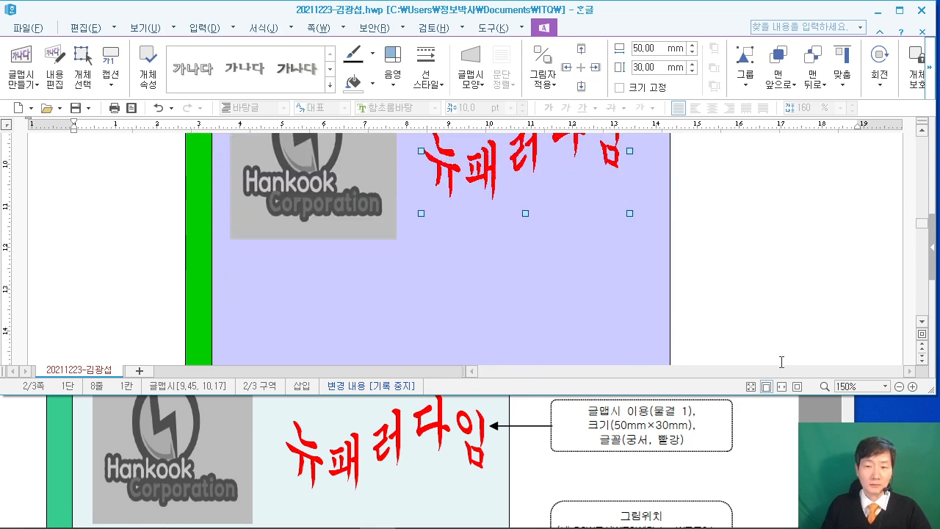
{"action": "left_click", "coordinate": [812, 418]}
Review numbered rows 1–3 in maximized Acrobat, then restore the reader window size.
{"action": "left_click", "coordinate": [805, 325]}
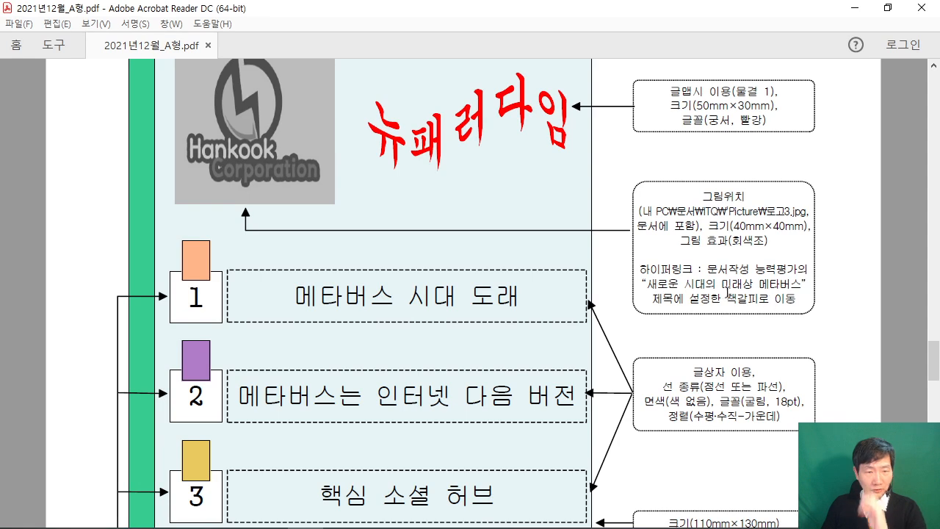
{"action": "scroll", "coordinate": [359, 247], "scroll_direction": "down", "scroll_amount": 3}
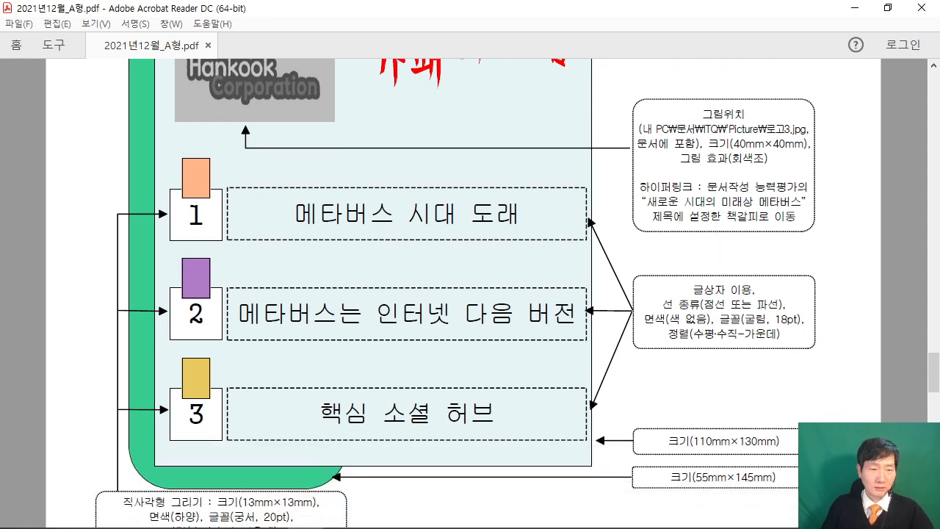
{"action": "left_click_drag", "start_coordinate": [104, 140], "coordinate": [612, 251]}
{"action": "left_click_drag", "start_coordinate": [221, 244], "coordinate": [221, 317]}
{"action": "left_click_drag", "start_coordinate": [249, 264], "coordinate": [249, 412]}
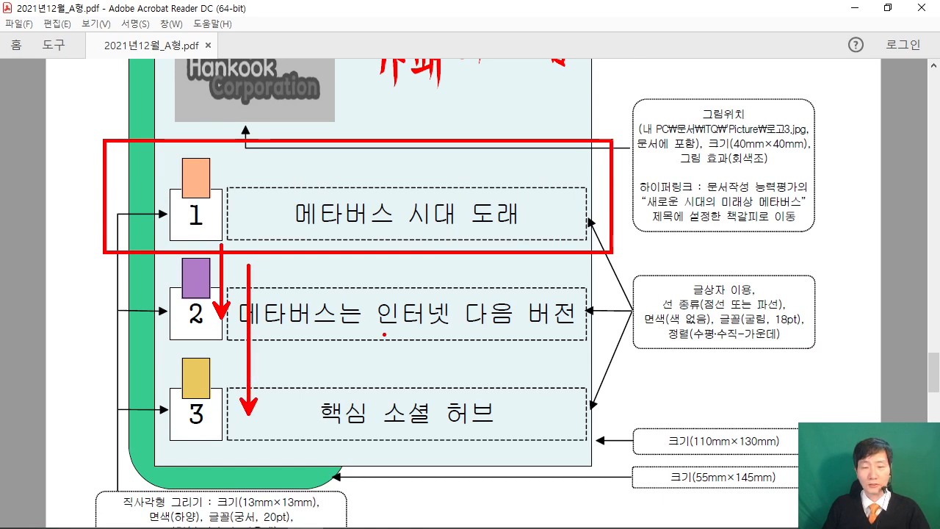
{"action": "key", "text": "Escape"}
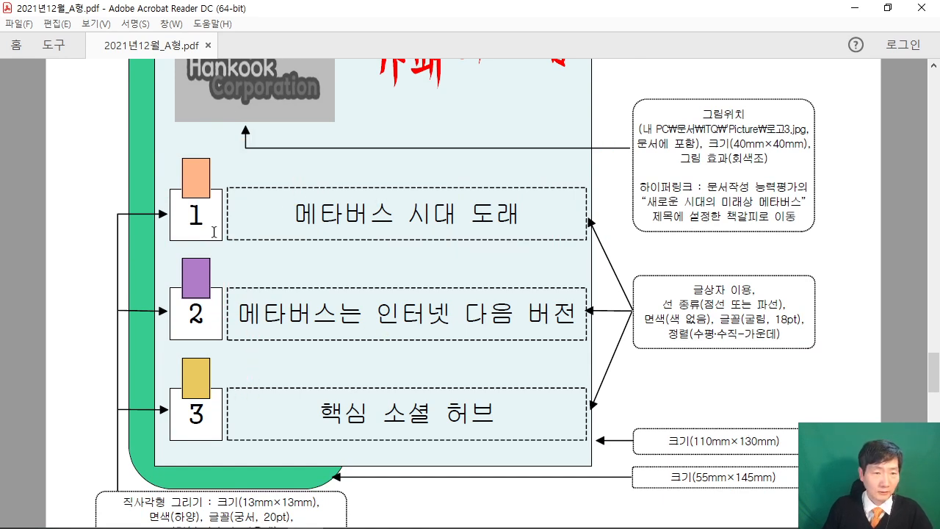
{"action": "scroll", "coordinate": [195, 233], "scroll_direction": "down", "scroll_amount": 1}
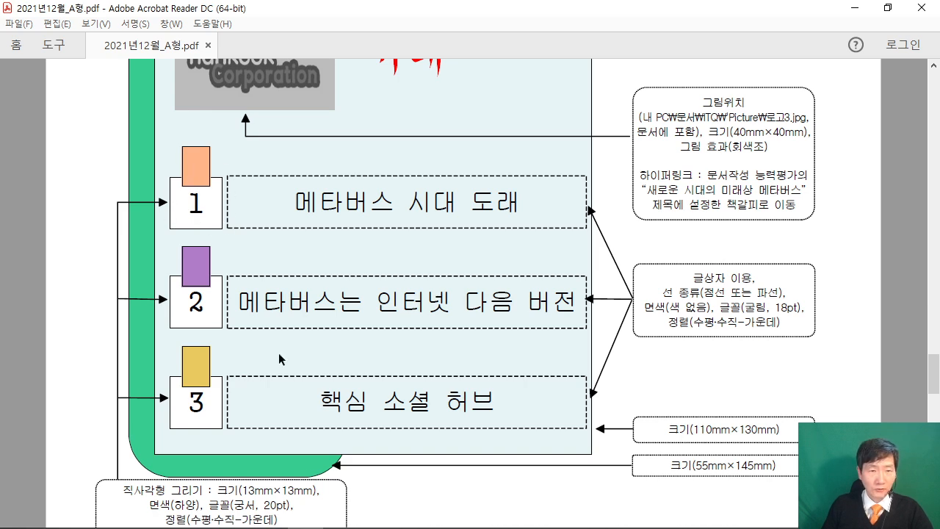
{"action": "left_click", "coordinate": [888, 8]}
{"action": "scroll", "coordinate": [367, 415], "scroll_direction": "down", "scroll_amount": 2}
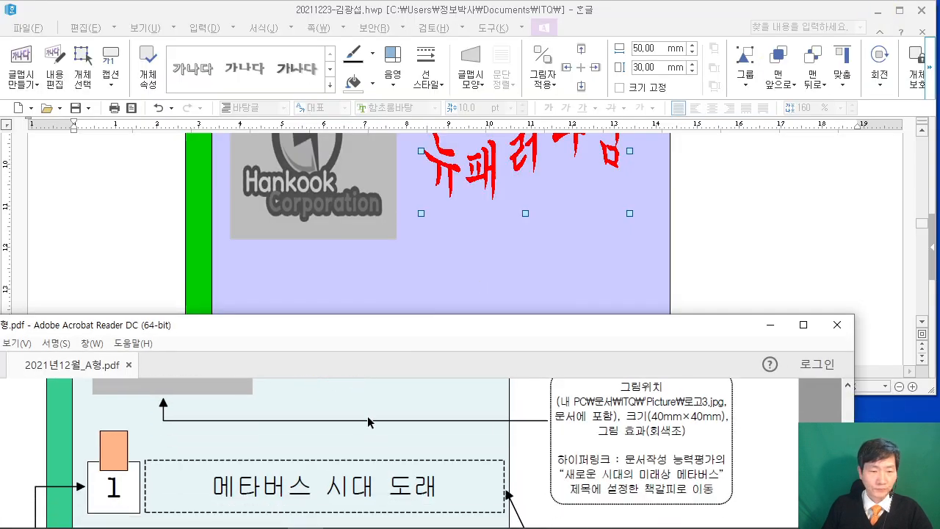
Draw a small rectangle left of the green bar.
{"action": "scroll", "coordinate": [367, 415], "scroll_direction": "down", "scroll_amount": 2}
{"action": "left_click", "coordinate": [94, 216]}
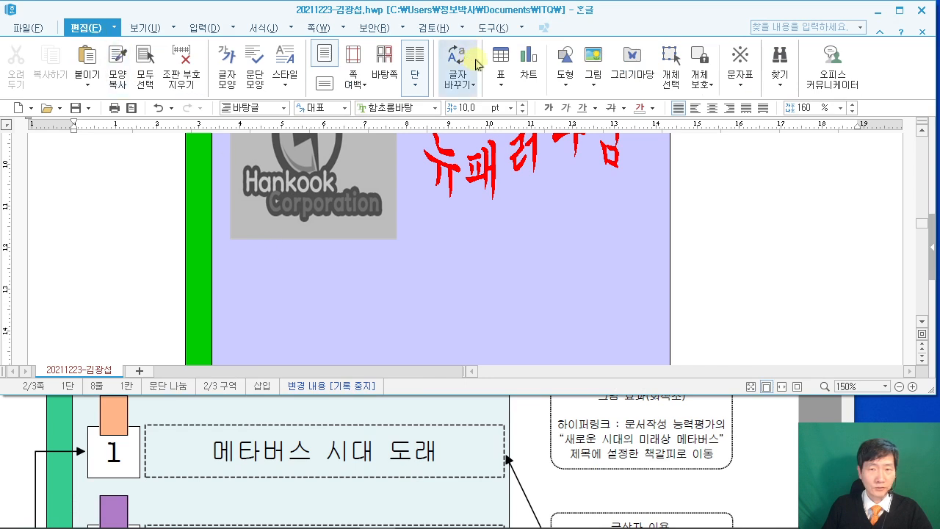
{"action": "left_click", "coordinate": [566, 63]}
{"action": "left_click", "coordinate": [594, 126]}
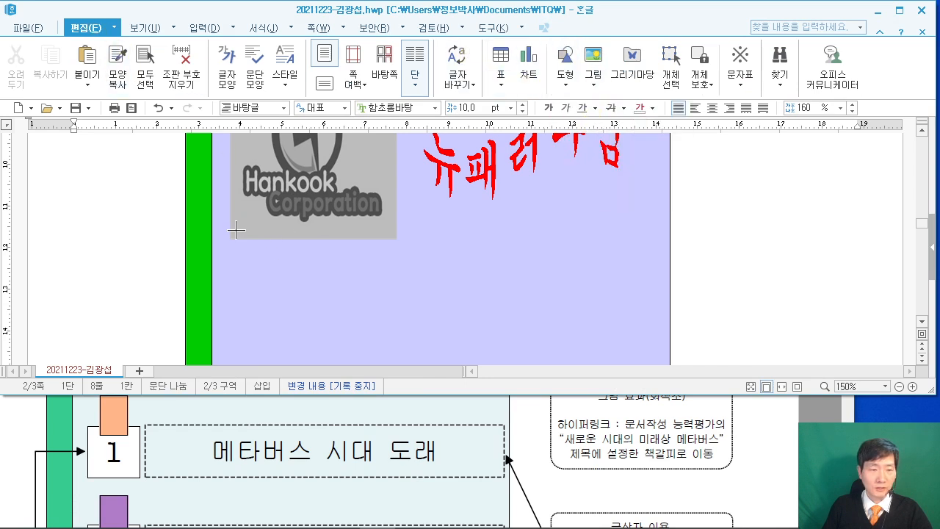
{"action": "mouse_move", "coordinate": [96, 280]}
{"action": "left_mouse_down"}
{"action": "mouse_move", "coordinate": [133, 315]}
{"action": "mouse_move", "coordinate": [125, 310]}
{"action": "left_mouse_up"}
Set the rectangle's width and height to 13 mm each.
{"action": "double_click", "coordinate": [107, 300]}
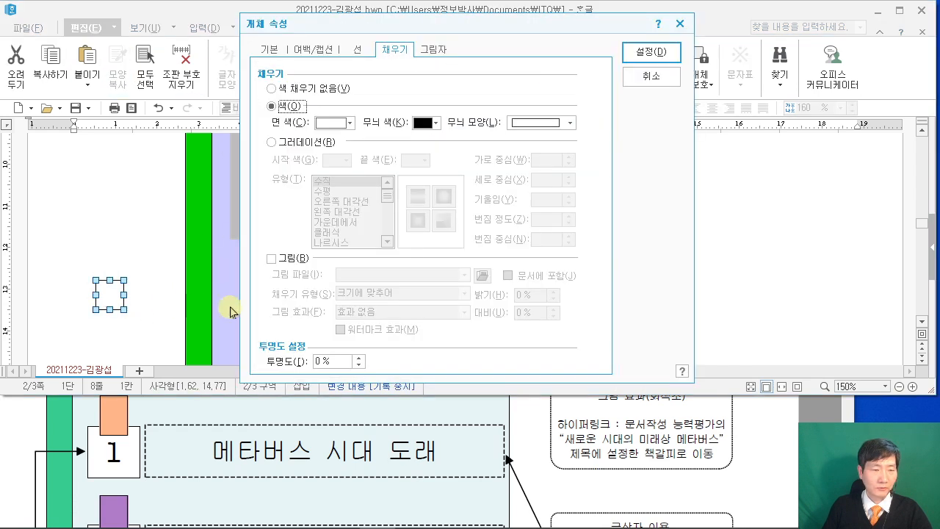
{"action": "scroll", "coordinate": [129, 470], "scroll_direction": "down", "scroll_amount": 3}
{"action": "scroll", "coordinate": [171, 467], "scroll_direction": "up", "scroll_amount": 2}
{"action": "scroll", "coordinate": [169, 464], "scroll_direction": "up", "scroll_amount": 2}
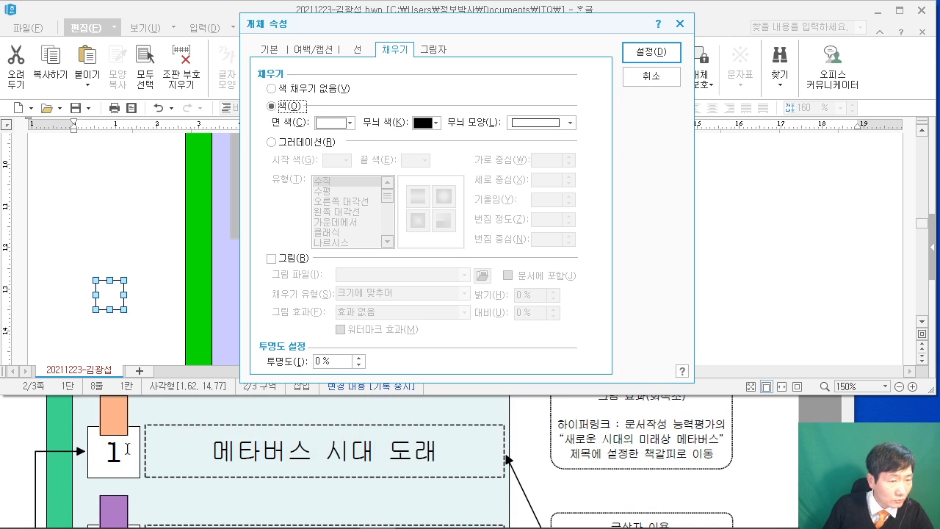
{"action": "scroll", "coordinate": [132, 449], "scroll_direction": "down", "scroll_amount": 6}
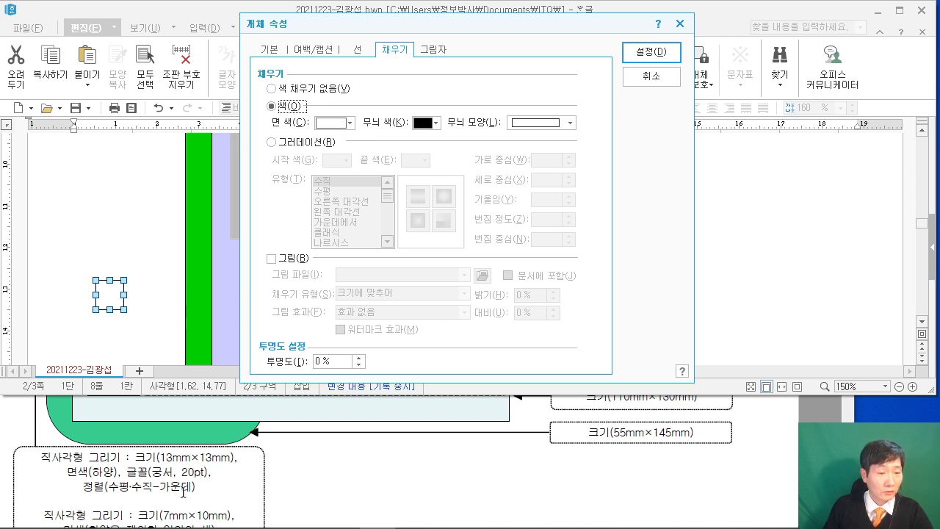
{"action": "scroll", "coordinate": [183, 492], "scroll_direction": "down", "scroll_amount": 1}
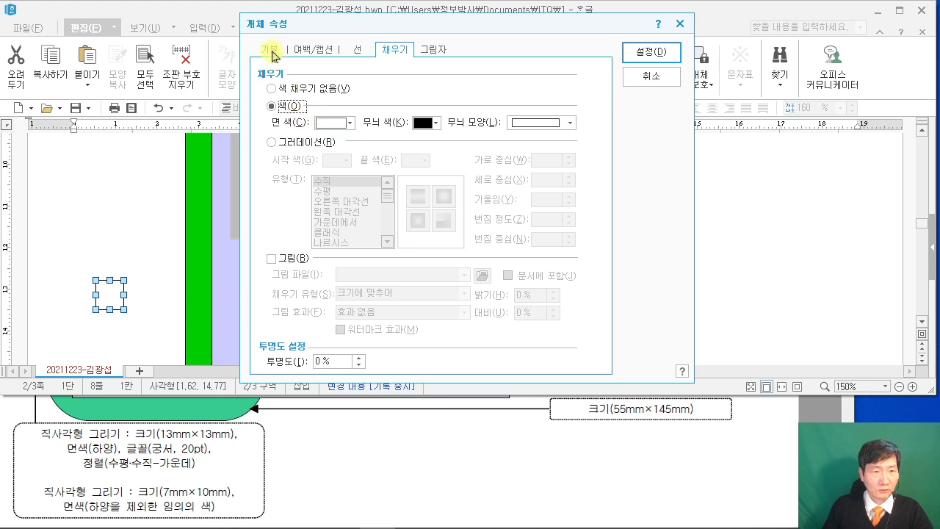
{"action": "left_click", "coordinate": [272, 51]}
{"action": "double_click", "coordinate": [430, 94]}
{"action": "type", "text": "13"}
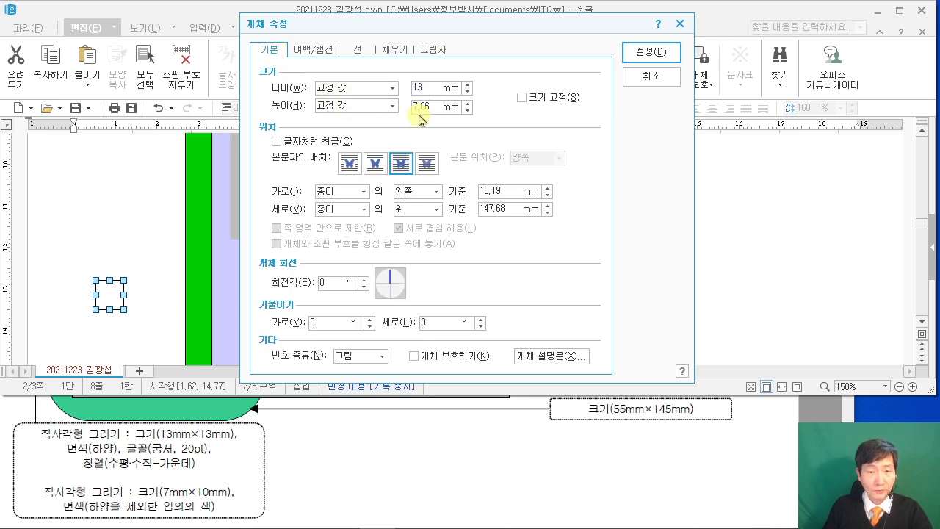
{"action": "double_click", "coordinate": [435, 104]}
{"action": "type", "text": "13"}
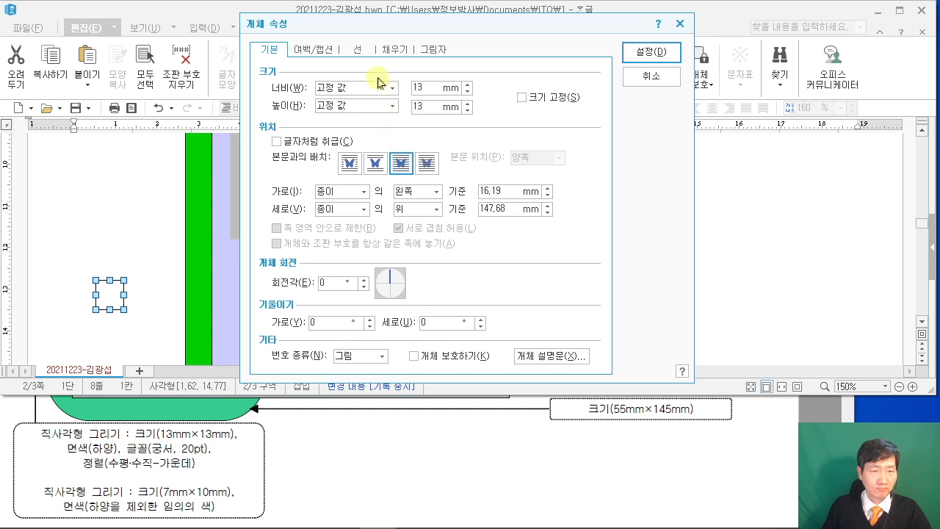
{"action": "scroll", "coordinate": [333, 441], "scroll_direction": "up", "scroll_amount": 3}
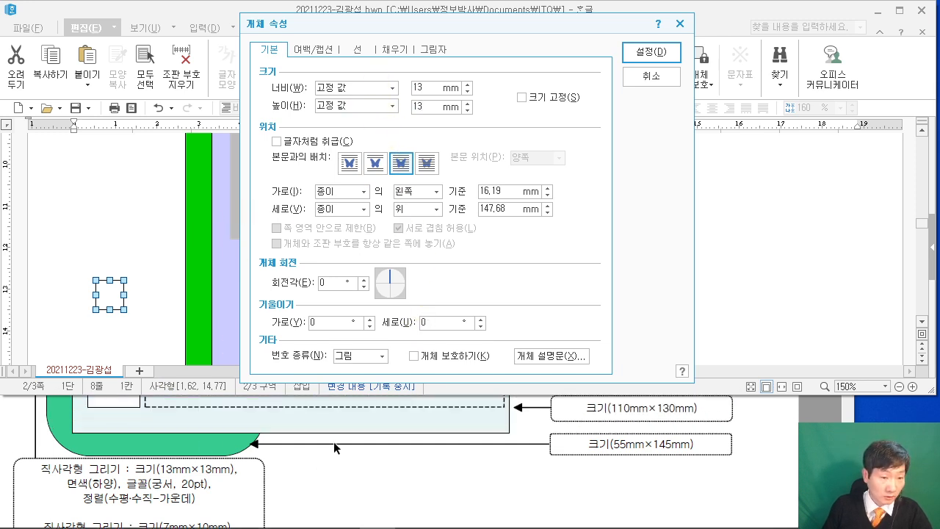
{"action": "scroll", "coordinate": [334, 441], "scroll_direction": "up", "scroll_amount": 1}
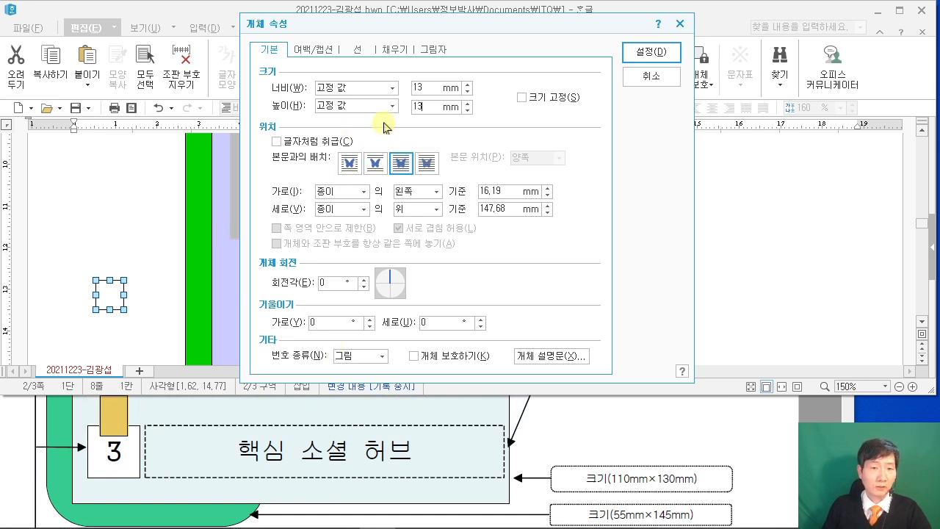
{"action": "left_click", "coordinate": [656, 52]}
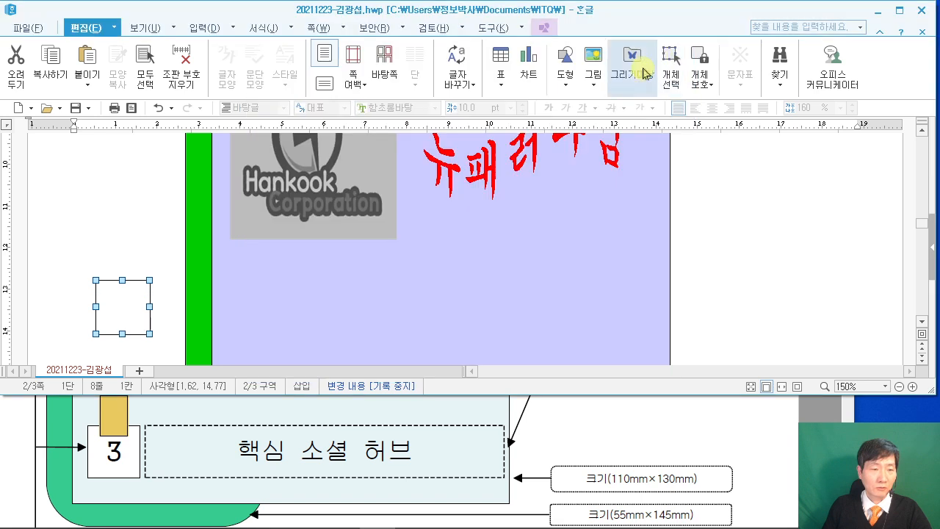
Turn on text inside the square (도형 안에 글자 넣기) to enter the number 1.
{"action": "scroll", "coordinate": [177, 454], "scroll_direction": "up", "scroll_amount": 3}
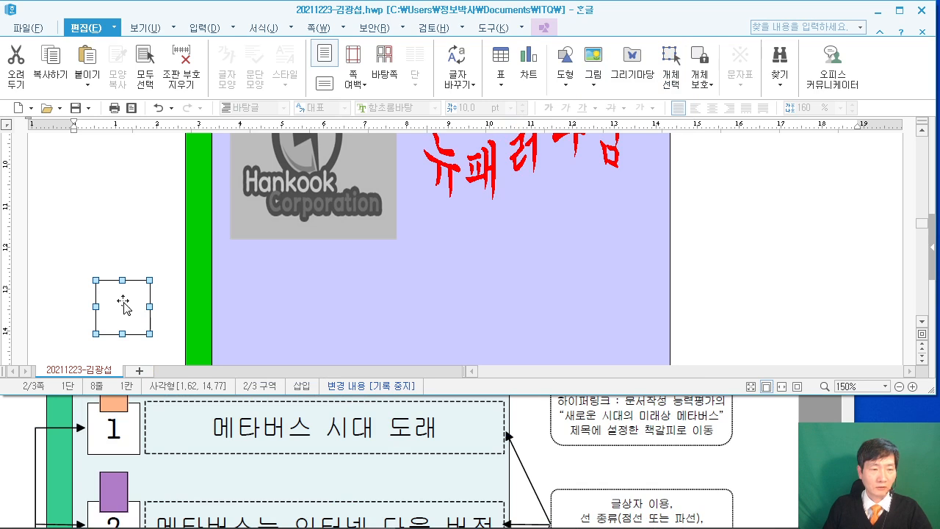
{"action": "right_click", "coordinate": [124, 302]}
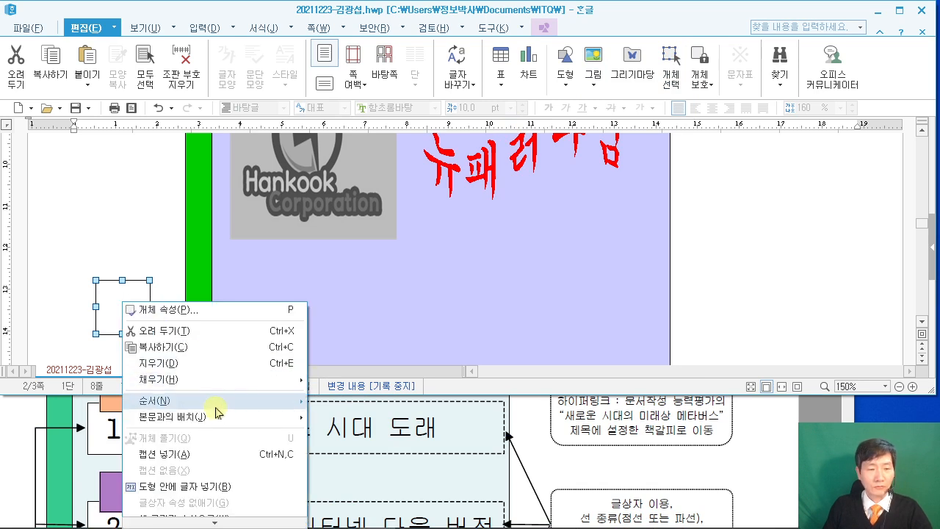
{"action": "left_click", "coordinate": [249, 486]}
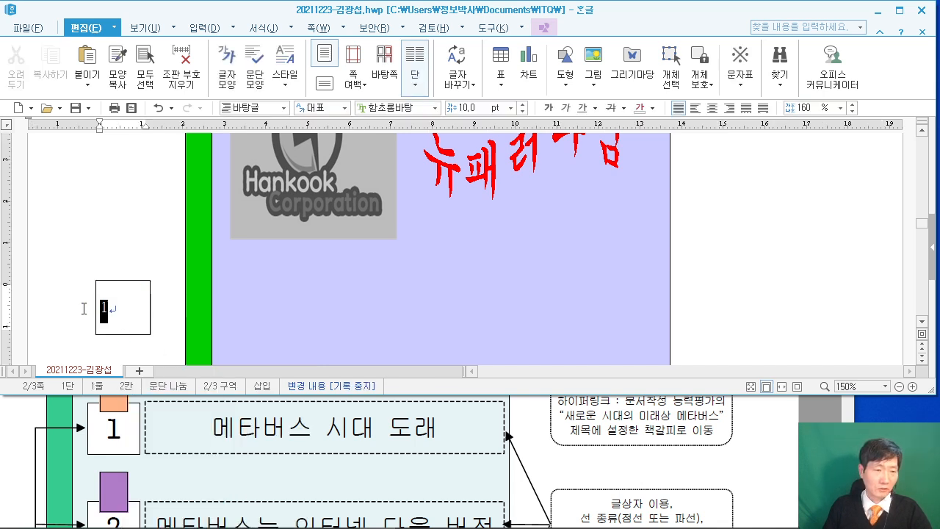
{"action": "scroll", "coordinate": [198, 443], "scroll_direction": "down", "scroll_amount": 6}
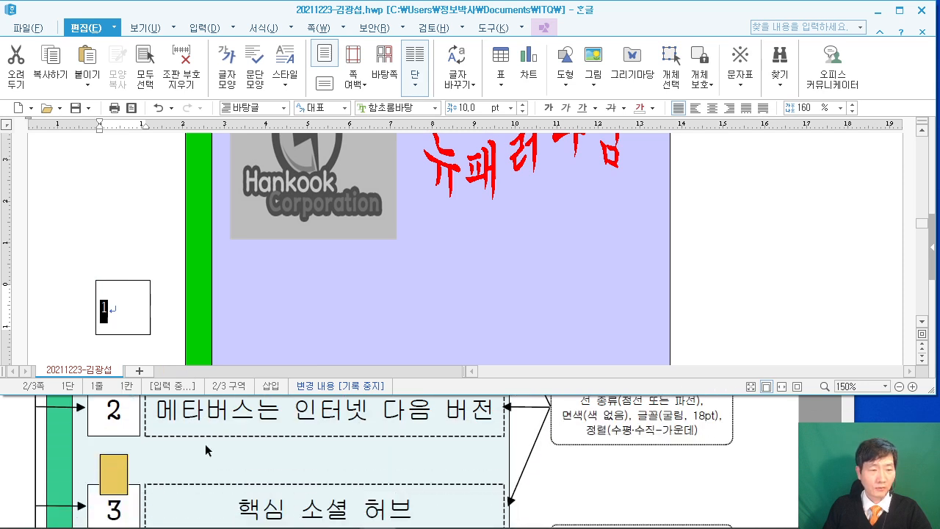
{"action": "scroll", "coordinate": [205, 450], "scroll_direction": "down", "scroll_amount": 5}
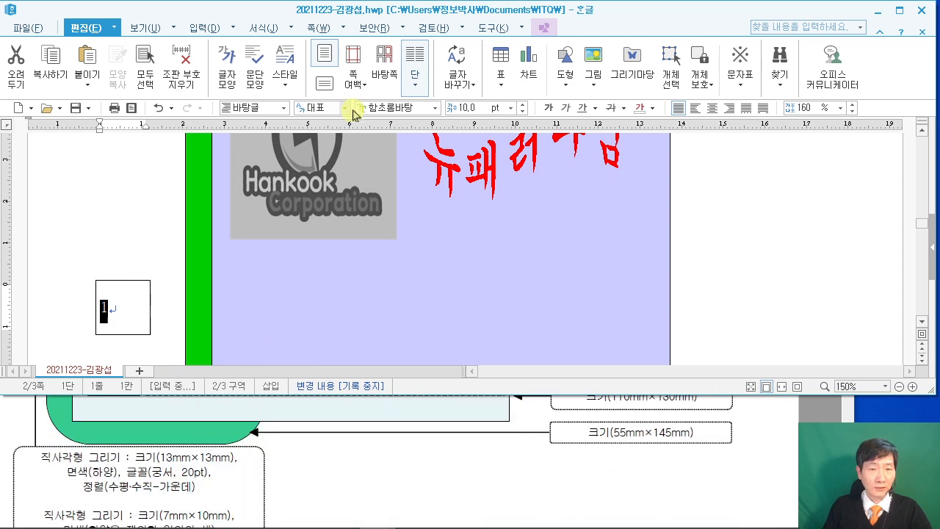
Format the number in 궁서 at 20 pt and centre it in the square.
{"action": "left_click", "coordinate": [427, 107]}
{"action": "type", "text": "궁서"}
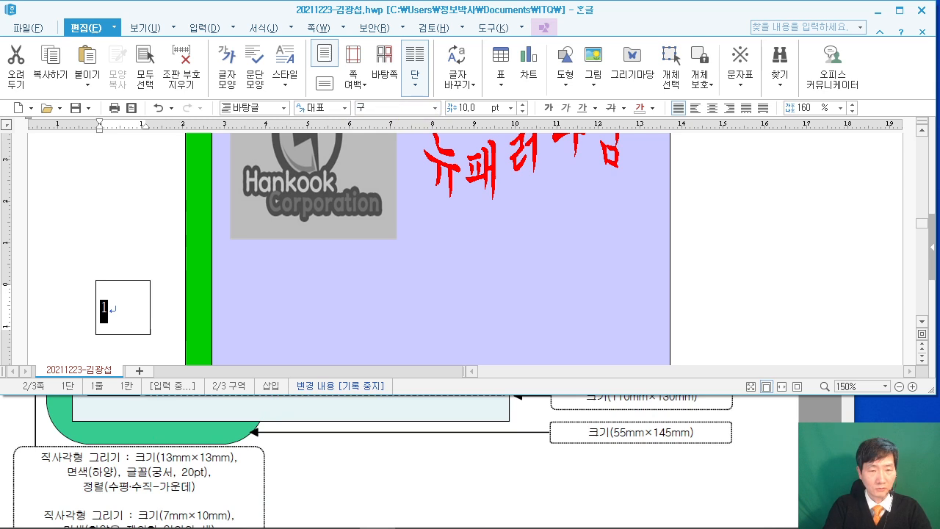
{"action": "key", "text": "Return"}
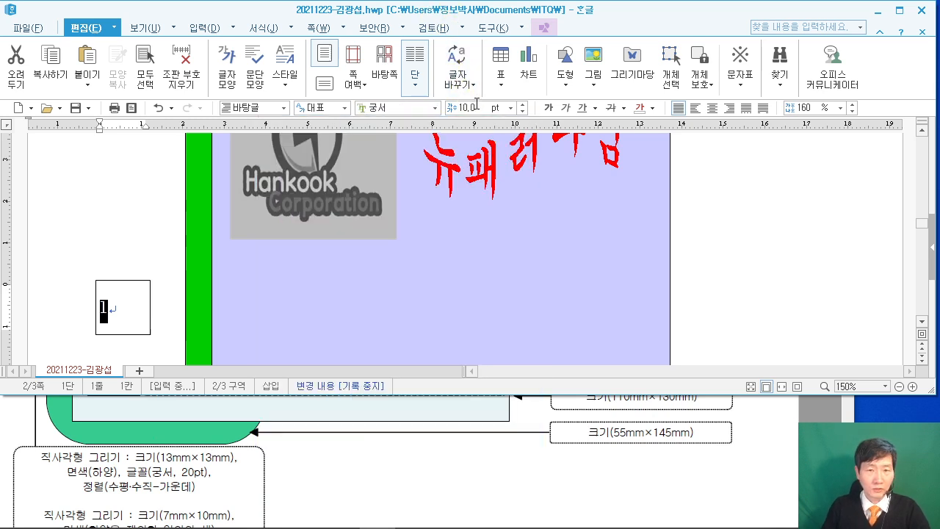
{"action": "left_click", "coordinate": [470, 107]}
{"action": "type", "text": "20"}
{"action": "key", "text": "Return"}
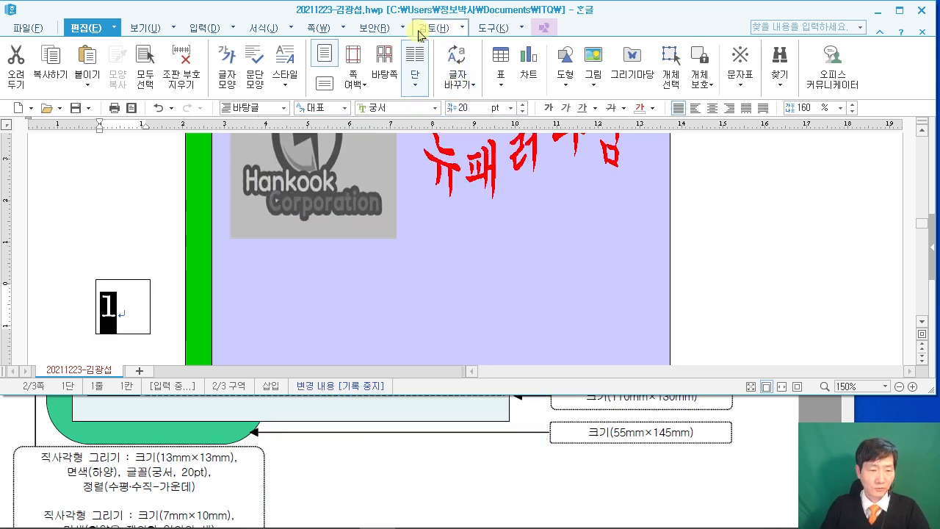
{"action": "left_click", "coordinate": [713, 108]}
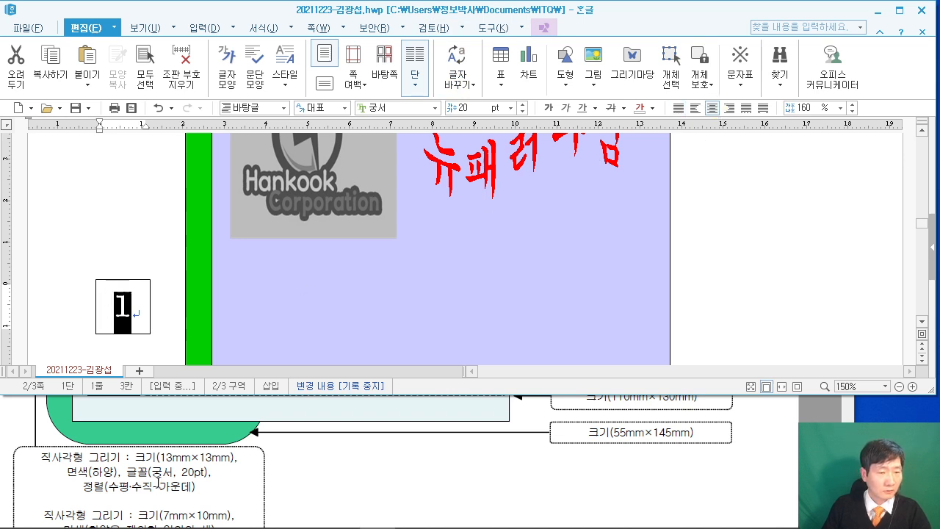
{"action": "left_click", "coordinate": [80, 314]}
{"action": "scroll", "coordinate": [304, 470], "scroll_direction": "down", "scroll_amount": 1}
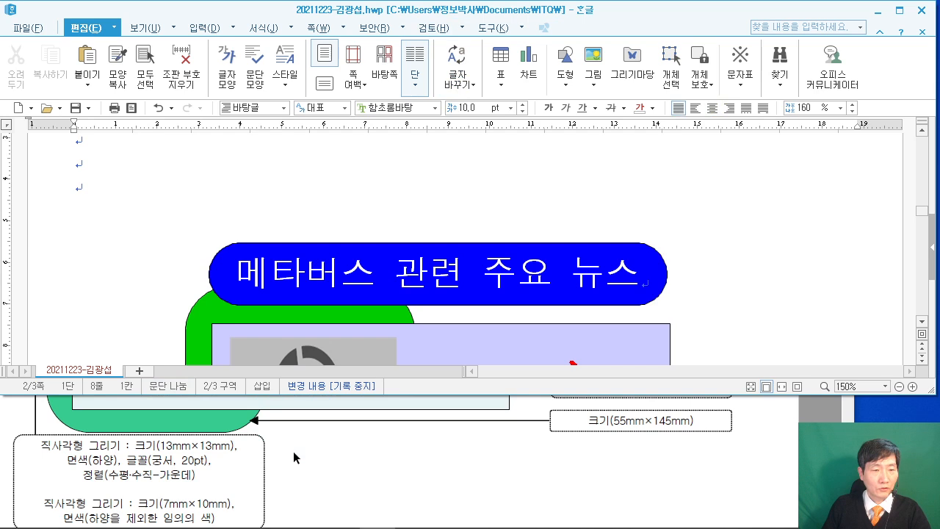
Check the reference PDF to see where the 1 square belongs in the lavender box.
{"action": "scroll", "coordinate": [204, 406], "scroll_direction": "up", "scroll_amount": 5}
{"action": "scroll", "coordinate": [293, 389], "scroll_direction": "up", "scroll_amount": 3}
{"action": "scroll", "coordinate": [242, 193], "scroll_direction": "up", "scroll_amount": 10}
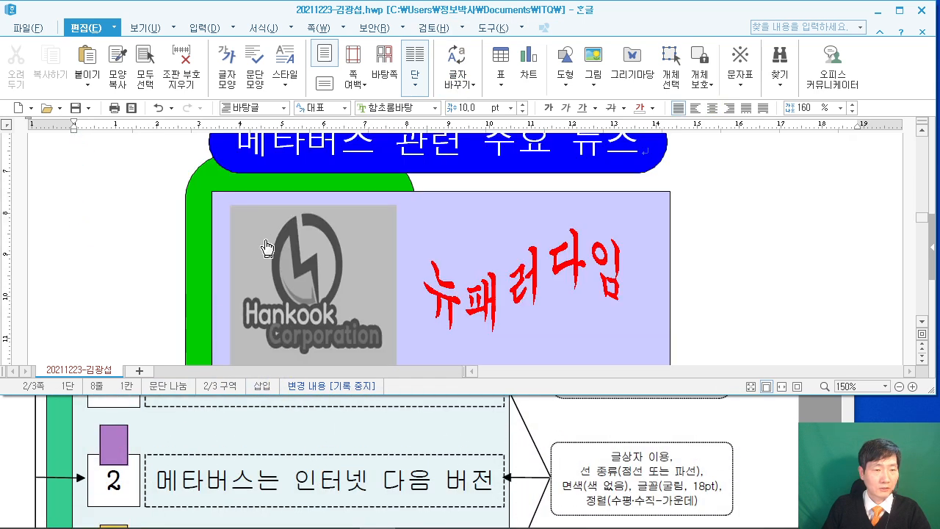
{"action": "scroll", "coordinate": [173, 274], "scroll_direction": "down", "scroll_amount": 1}
{"action": "left_click", "coordinate": [275, 434]}
{"action": "scroll", "coordinate": [276, 437], "scroll_direction": "up", "scroll_amount": 3}
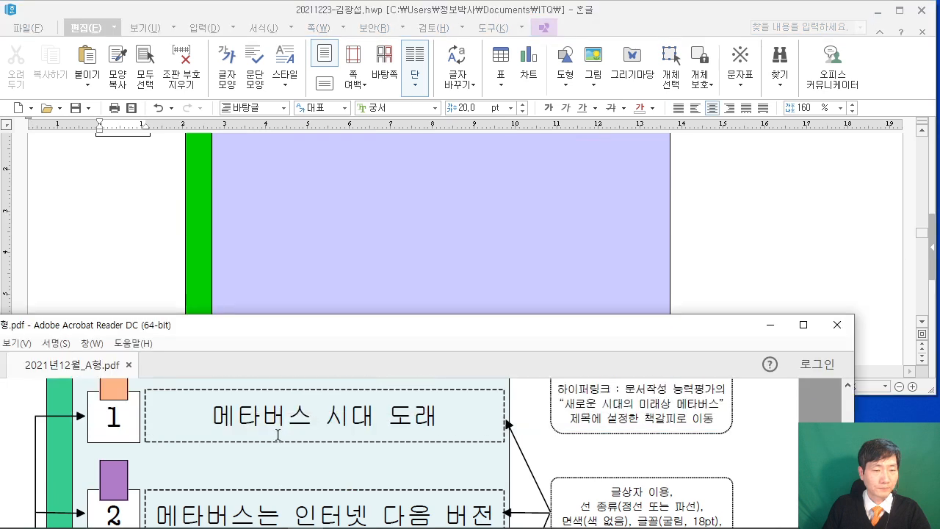
{"action": "scroll", "coordinate": [275, 440], "scroll_direction": "up", "scroll_amount": 1}
{"action": "left_click", "coordinate": [149, 185]}
{"action": "scroll", "coordinate": [149, 194], "scroll_direction": "up", "scroll_amount": 1}
{"action": "left_click_drag", "start_coordinate": [150, 194], "coordinate": [321, 211]}
Drag the 1 square into the lavender box, under the grayscale logo.
{"action": "scroll", "coordinate": [320, 271], "scroll_direction": "up", "scroll_amount": 3}
{"action": "scroll", "coordinate": [320, 276], "scroll_direction": "down", "scroll_amount": 3}
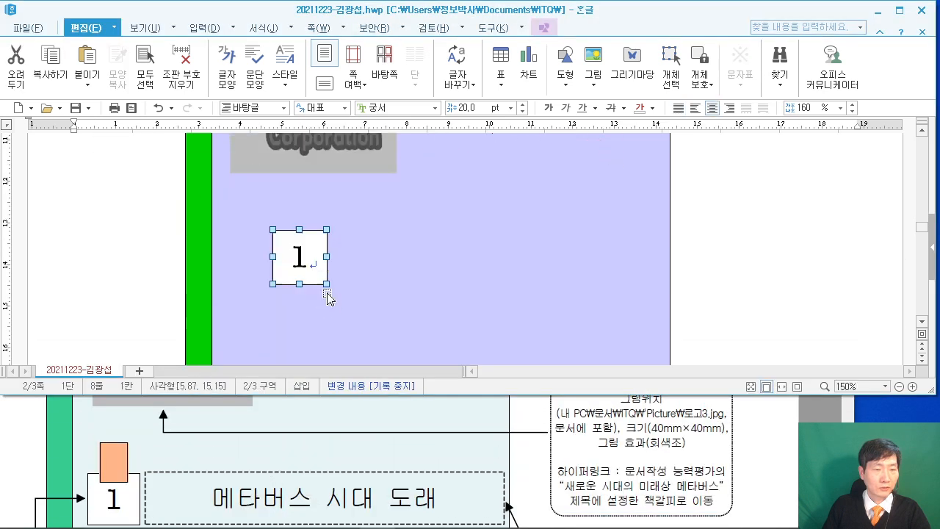
{"action": "scroll", "coordinate": [228, 446], "scroll_direction": "up", "scroll_amount": 1}
{"action": "scroll", "coordinate": [228, 445], "scroll_direction": "down", "scroll_amount": 1}
{"action": "scroll", "coordinate": [229, 449], "scroll_direction": "down", "scroll_amount": 1}
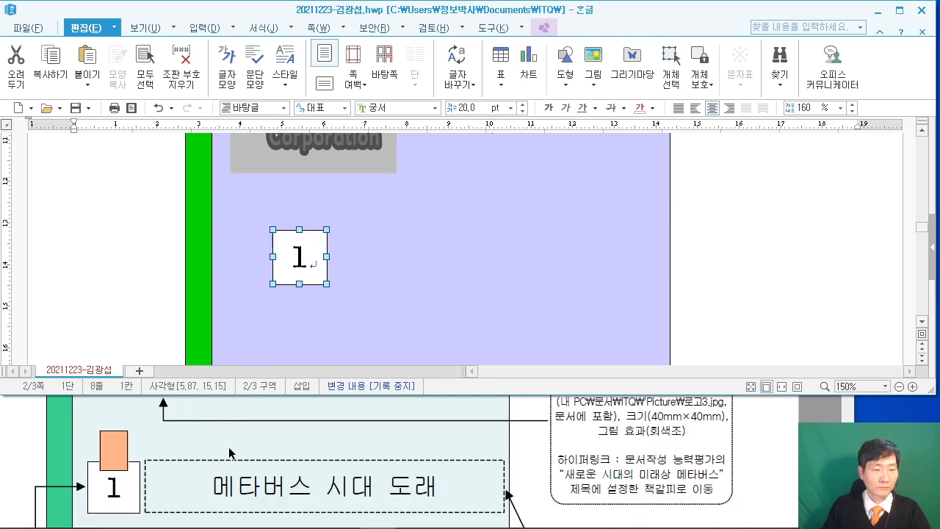
{"action": "left_click", "coordinate": [218, 457]}
{"action": "scroll", "coordinate": [216, 460], "scroll_direction": "down", "scroll_amount": 2}
{"action": "scroll", "coordinate": [264, 451], "scroll_direction": "up", "scroll_amount": 1}
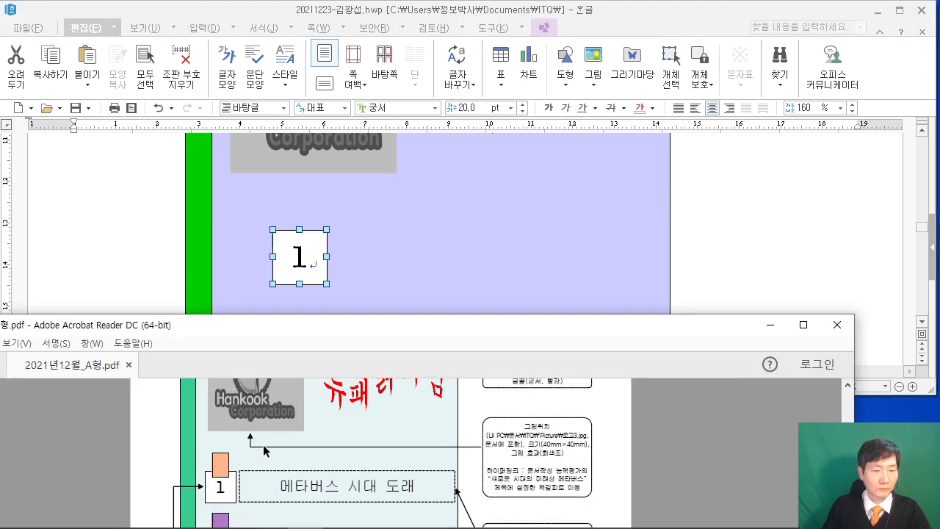
{"action": "left_click_drag", "start_coordinate": [313, 284], "coordinate": [271, 245]}
Lower the 1 square slightly and nudge it into position with the arrow keys.
{"action": "scroll", "coordinate": [335, 264], "scroll_direction": "down", "scroll_amount": 4}
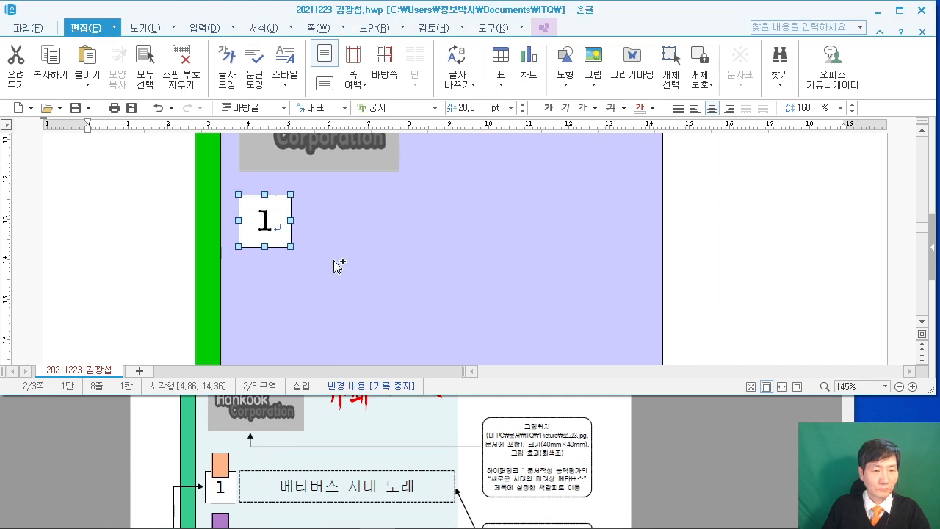
{"action": "scroll", "coordinate": [335, 264], "scroll_direction": "up", "scroll_amount": 3}
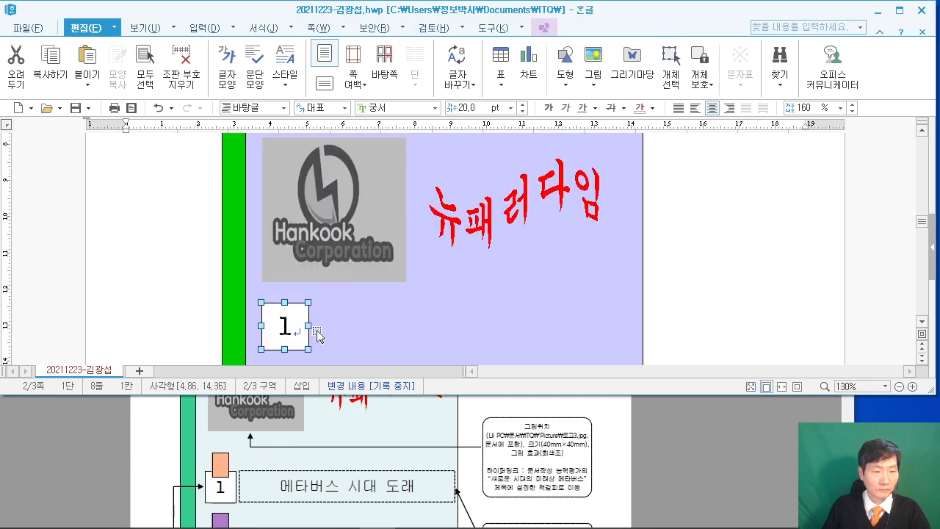
{"action": "left_click_drag", "start_coordinate": [297, 353], "coordinate": [299, 359]}
{"action": "scroll", "coordinate": [304, 271], "scroll_direction": "down", "scroll_amount": 3}
{"action": "left_click_drag", "start_coordinate": [301, 245], "coordinate": [296, 279]}
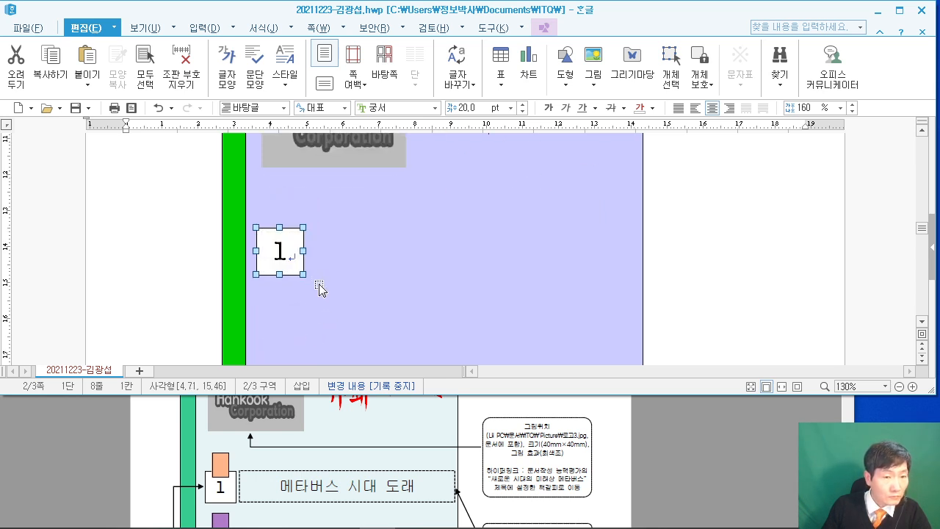
{"action": "key", "text": "Right"}
{"action": "key", "text": "Right"}
{"action": "key", "text": "Right"}
{"action": "key", "text": "Right"}
{"action": "key", "text": "Right"}
{"action": "key", "text": "Up"}
{"action": "key", "text": "Up"}
{"action": "key", "text": "Up"}
{"action": "key", "text": "Up"}
{"action": "key", "text": "Up"}
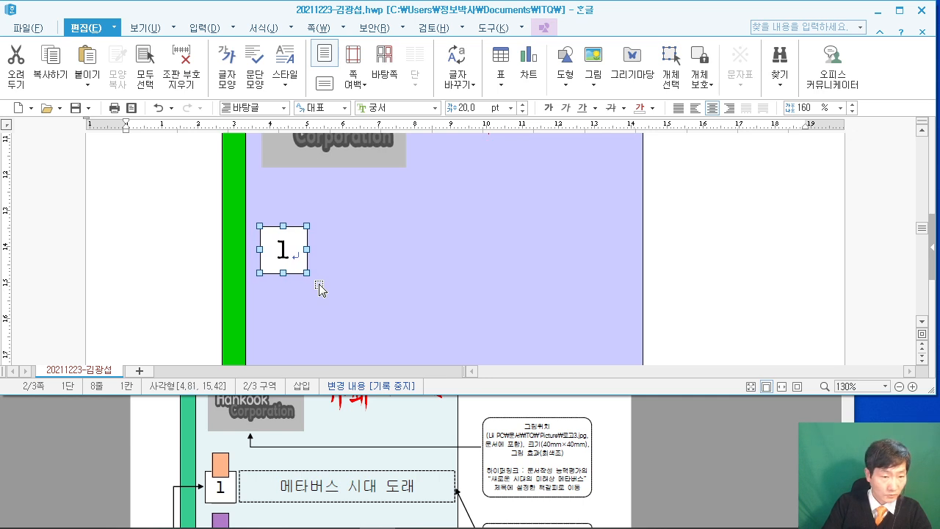
{"action": "key", "text": "Left"}
{"action": "key", "text": "Left"}
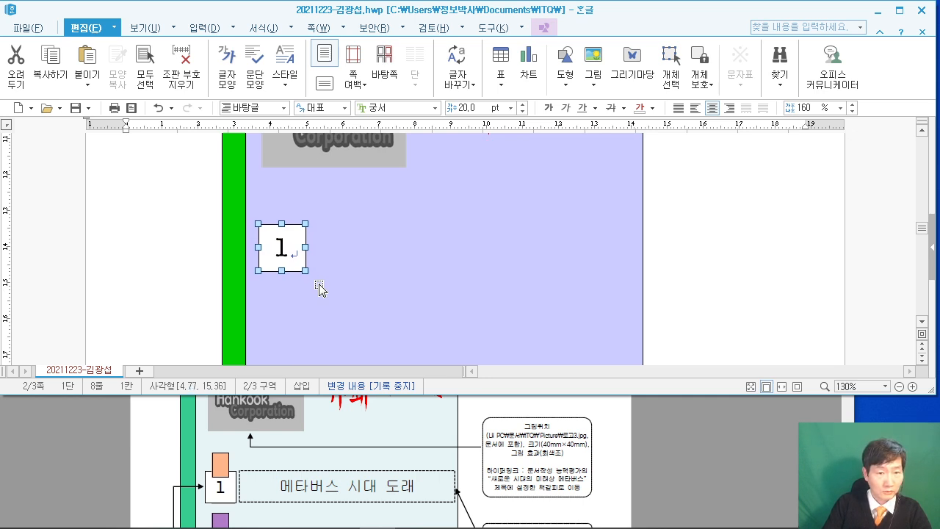
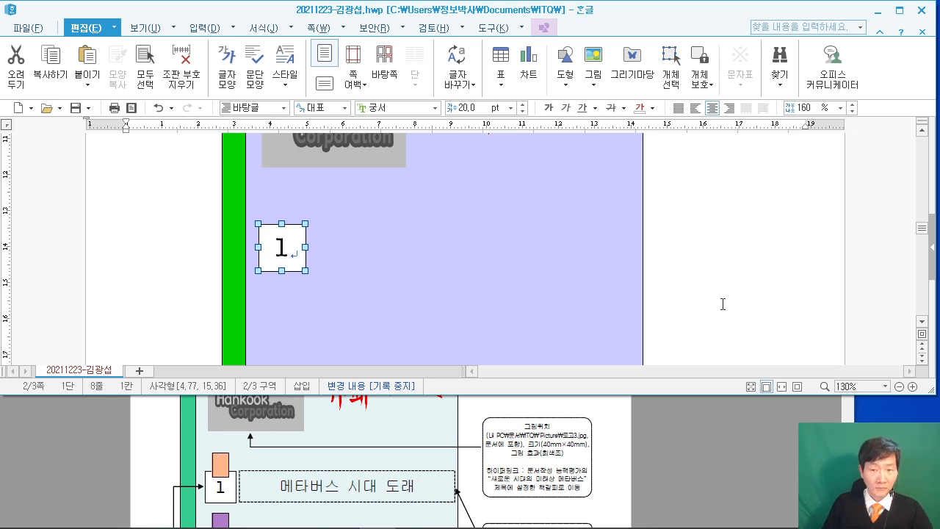
Draw a small rectangle on the page near box 1.
{"action": "left_click", "coordinate": [682, 303]}
{"action": "scroll", "coordinate": [310, 456], "scroll_direction": "down", "scroll_amount": 3}
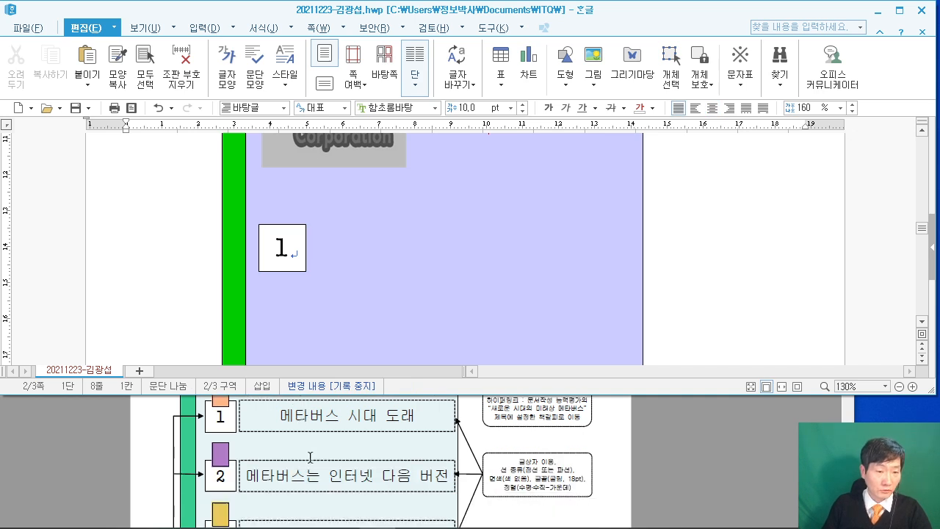
{"action": "scroll", "coordinate": [309, 456], "scroll_direction": "down", "scroll_amount": 1}
{"action": "scroll", "coordinate": [294, 448], "scroll_direction": "up", "scroll_amount": 1}
{"action": "scroll", "coordinate": [201, 284], "scroll_direction": "up", "scroll_amount": 5}
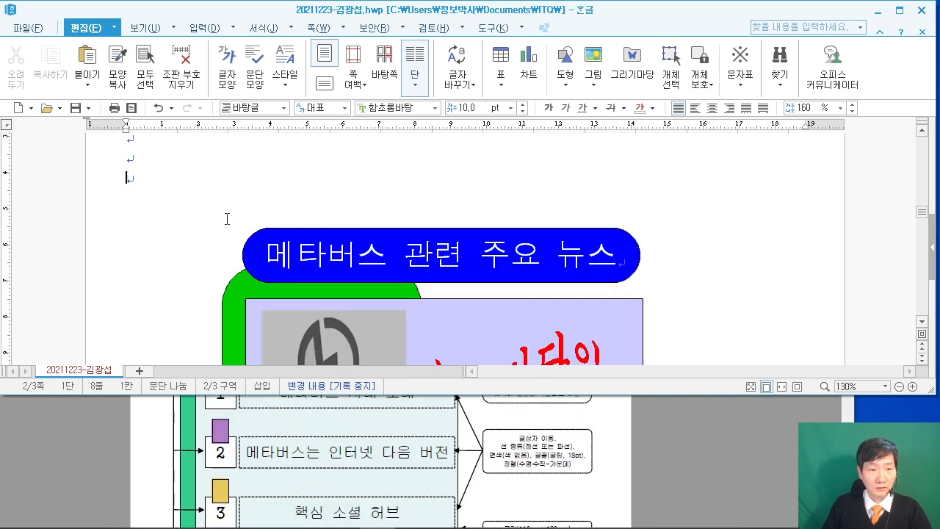
{"action": "left_click", "coordinate": [565, 81]}
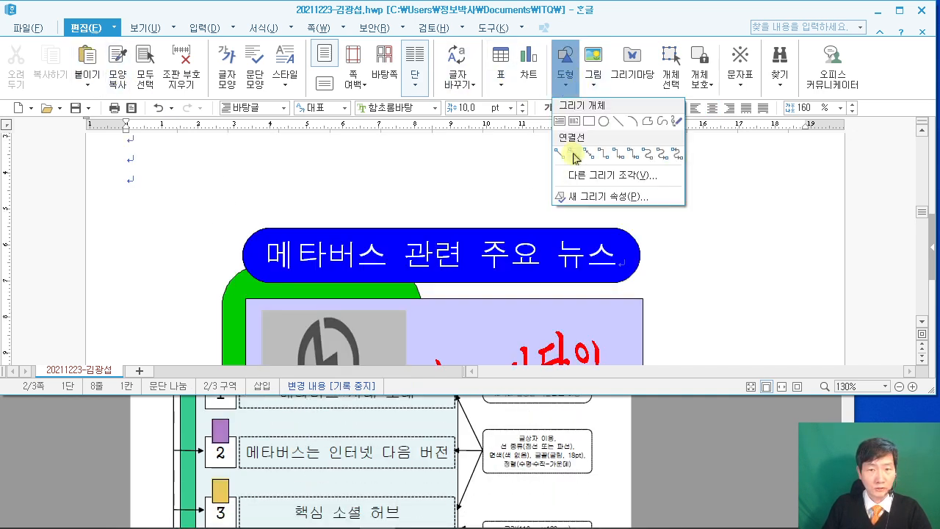
{"action": "left_click", "coordinate": [587, 124]}
{"action": "scroll", "coordinate": [183, 294], "scroll_direction": "down", "scroll_amount": 3}
{"action": "scroll", "coordinate": [163, 339], "scroll_direction": "down", "scroll_amount": 5}
{"action": "left_click_drag", "start_coordinate": [153, 291], "coordinate": [175, 321]}
Set the rectangle's size to width 7 mm and height 10 mm.
{"action": "double_click", "coordinate": [164, 307]}
{"action": "scroll", "coordinate": [315, 473], "scroll_direction": "down", "scroll_amount": 3}
{"action": "scroll", "coordinate": [321, 473], "scroll_direction": "up", "scroll_amount": 5}
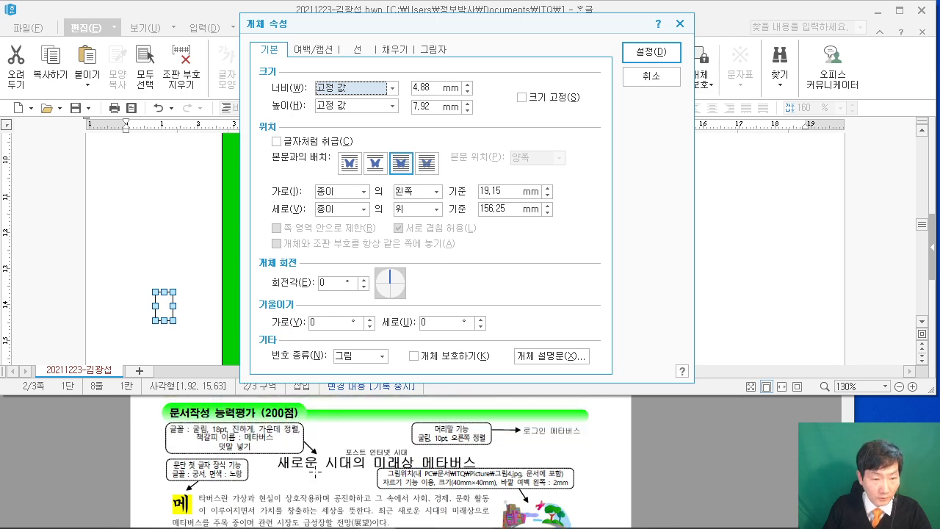
{"action": "left_click", "coordinate": [310, 456]}
{"action": "scroll", "coordinate": [310, 456], "scroll_direction": "up", "scroll_amount": 1, "text": "ctrl"}
{"action": "scroll", "coordinate": [310, 457], "scroll_direction": "down", "scroll_amount": 5}
{"action": "scroll", "coordinate": [310, 459], "scroll_direction": "down", "scroll_amount": 1}
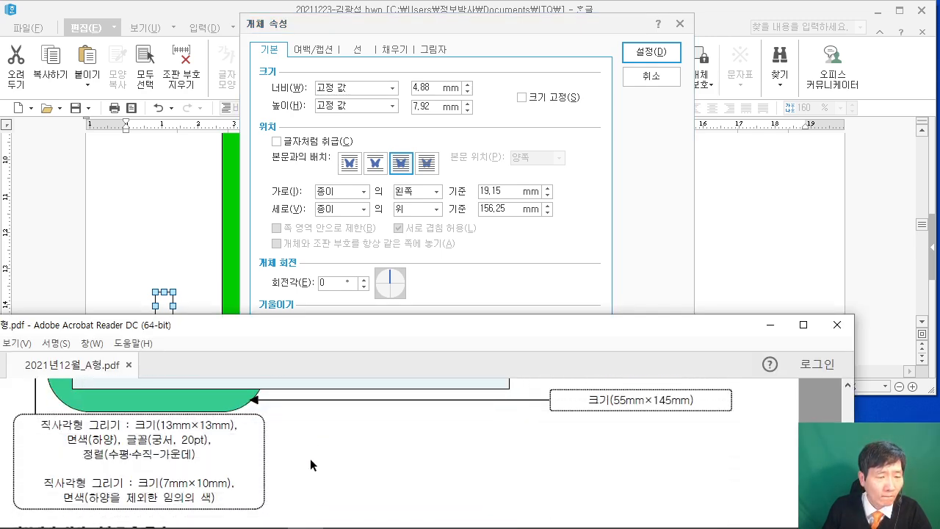
{"action": "left_click", "coordinate": [427, 83]}
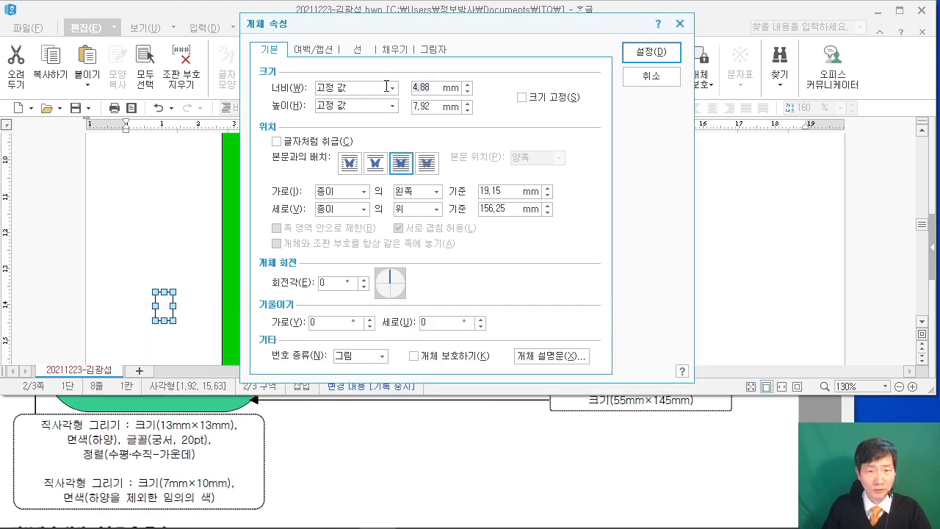
{"action": "type", "text": "7"}
{"action": "left_click_drag", "start_coordinate": [431, 110], "coordinate": [342, 83]}
{"action": "type", "text": "10"}
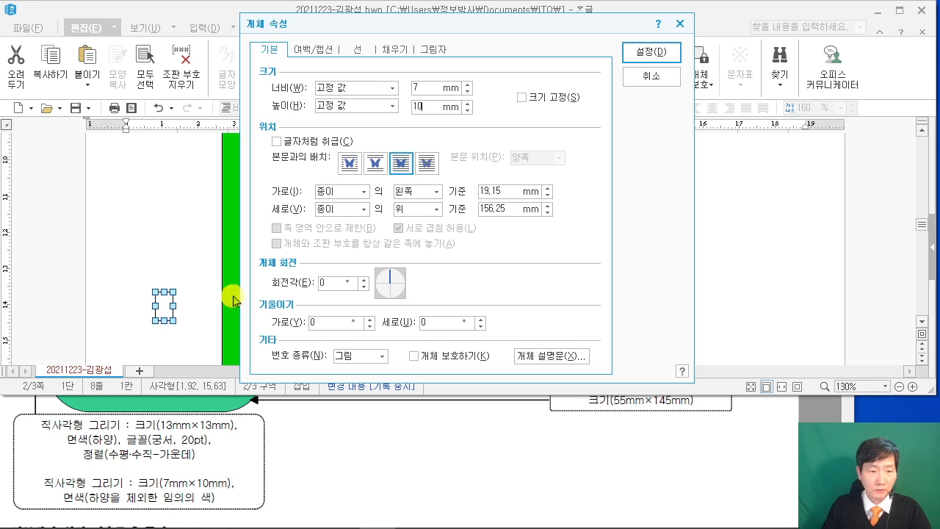
Give the rectangle an orange fill and apply the changes.
{"action": "scroll", "coordinate": [270, 459], "scroll_direction": "up", "scroll_amount": 1}
{"action": "scroll", "coordinate": [270, 459], "scroll_direction": "up", "scroll_amount": 7}
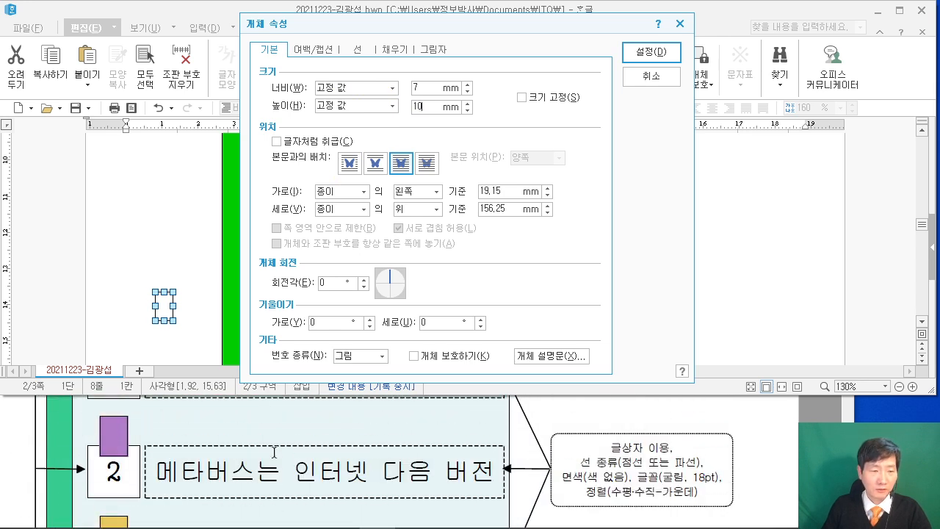
{"action": "left_click", "coordinate": [389, 48]}
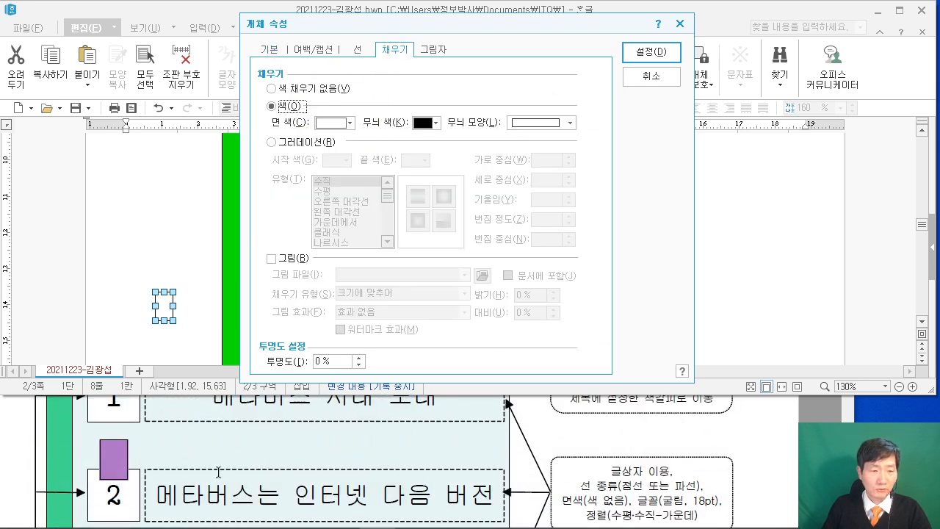
{"action": "left_click", "coordinate": [342, 125]}
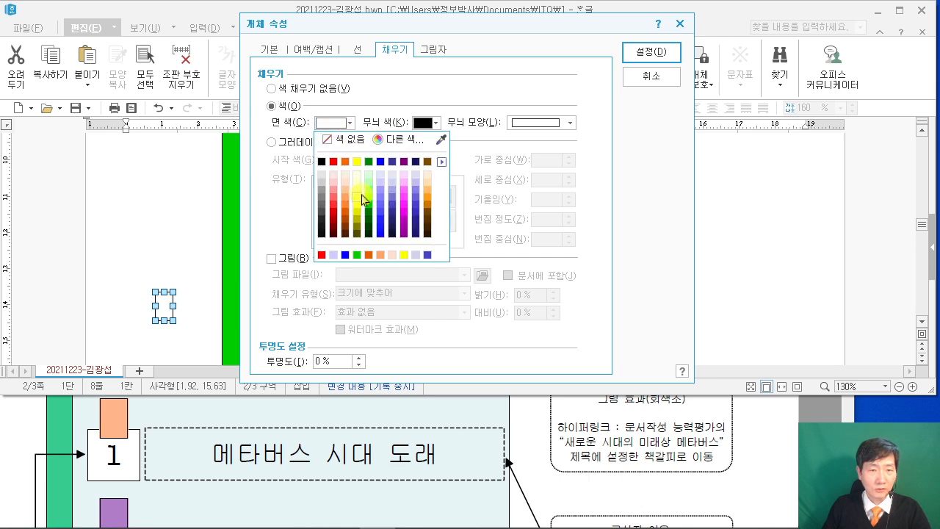
{"action": "left_click", "coordinate": [430, 197]}
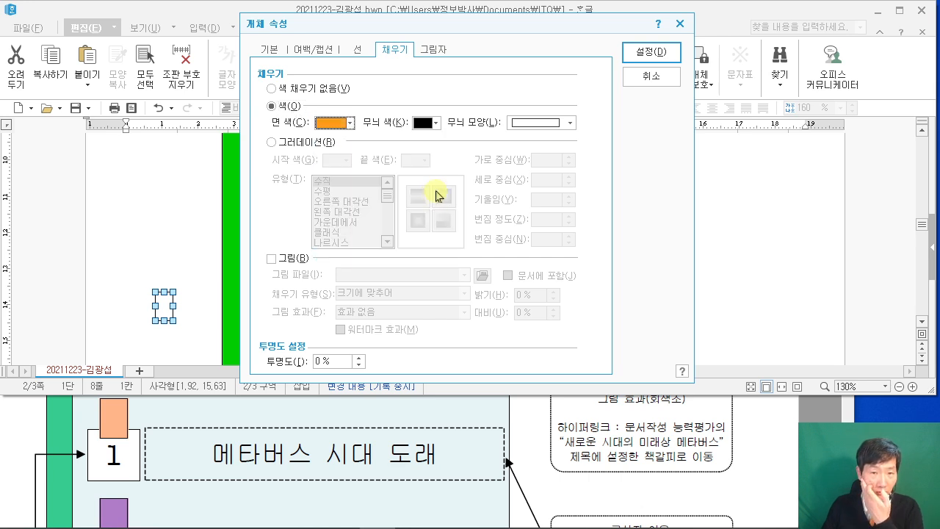
{"action": "left_click", "coordinate": [647, 53]}
Move the orange rectangle so it sits just above box 1.
{"action": "left_click_drag", "start_coordinate": [171, 319], "coordinate": [286, 285]}
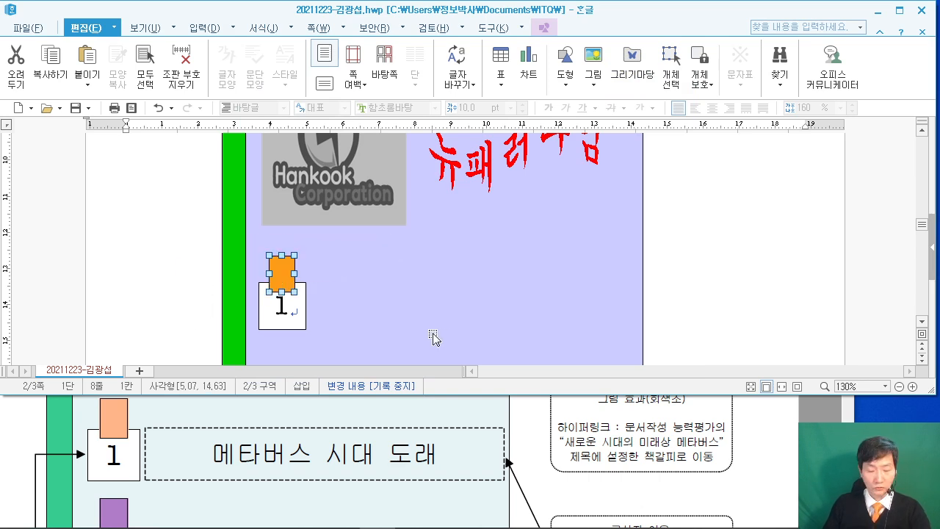
{"action": "key", "text": "Up"}
{"action": "scroll", "coordinate": [140, 457], "scroll_direction": "up", "scroll_amount": 3}
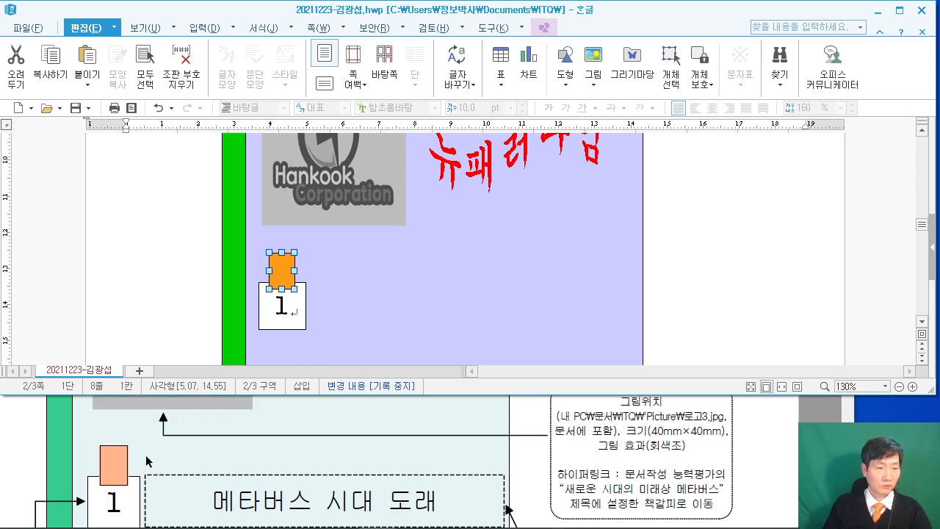
{"action": "scroll", "coordinate": [166, 455], "scroll_direction": "down", "scroll_amount": 3}
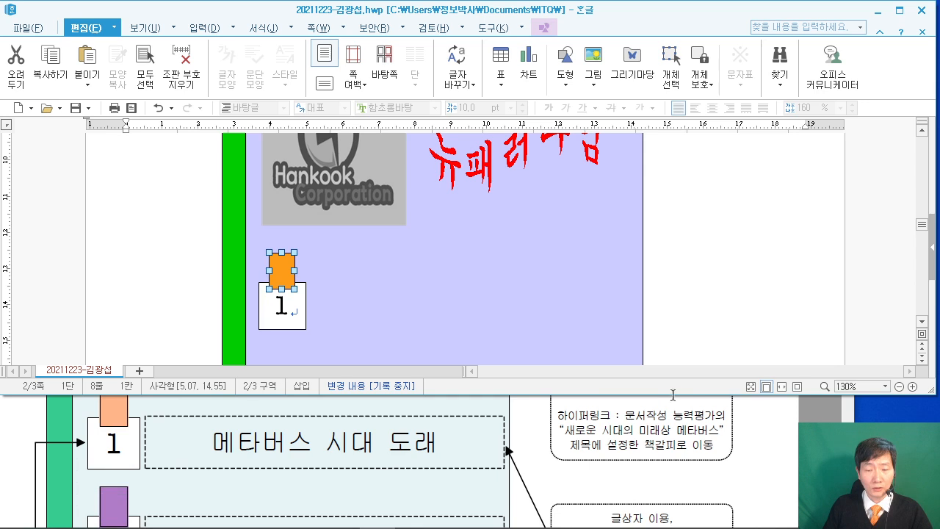
Draw a wide horizontal text box to the right of box 1.
{"action": "left_click", "coordinate": [692, 248]}
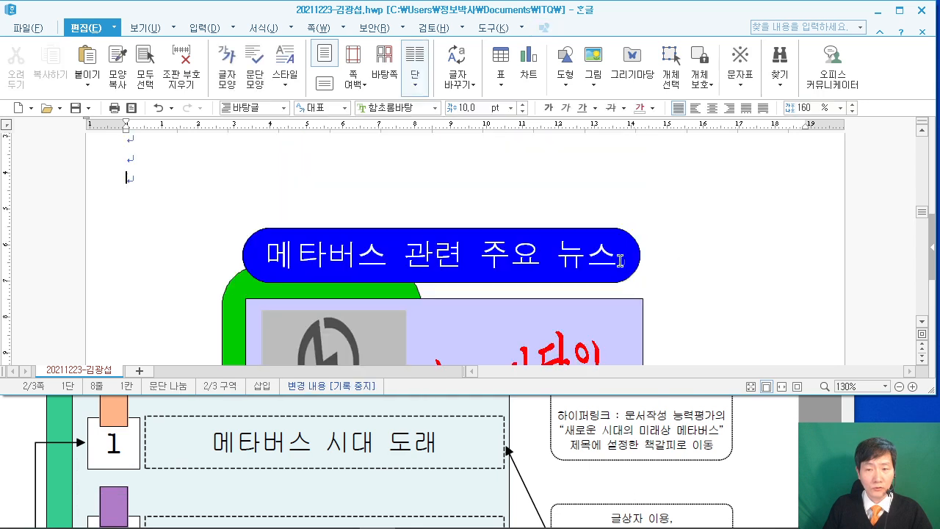
{"action": "left_click", "coordinate": [571, 86]}
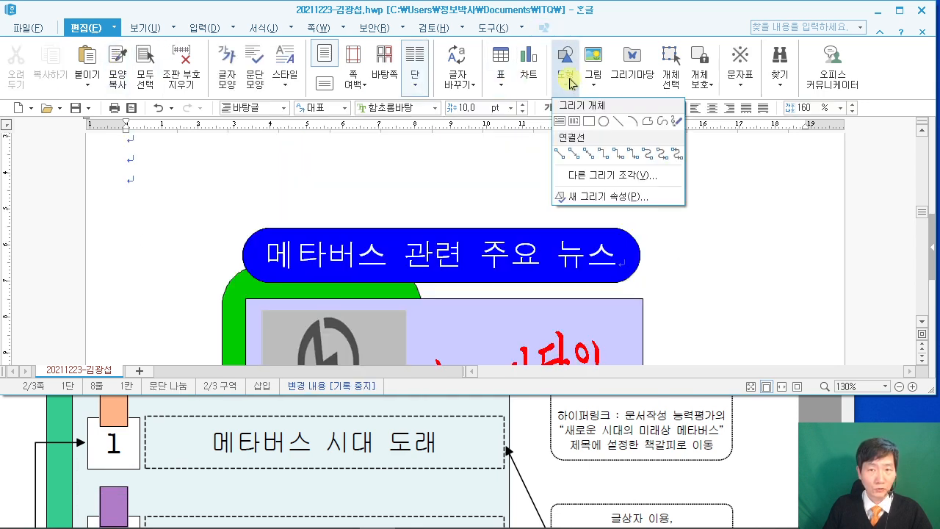
{"action": "left_click", "coordinate": [562, 125]}
{"action": "scroll", "coordinate": [509, 221], "scroll_direction": "down", "scroll_amount": 6}
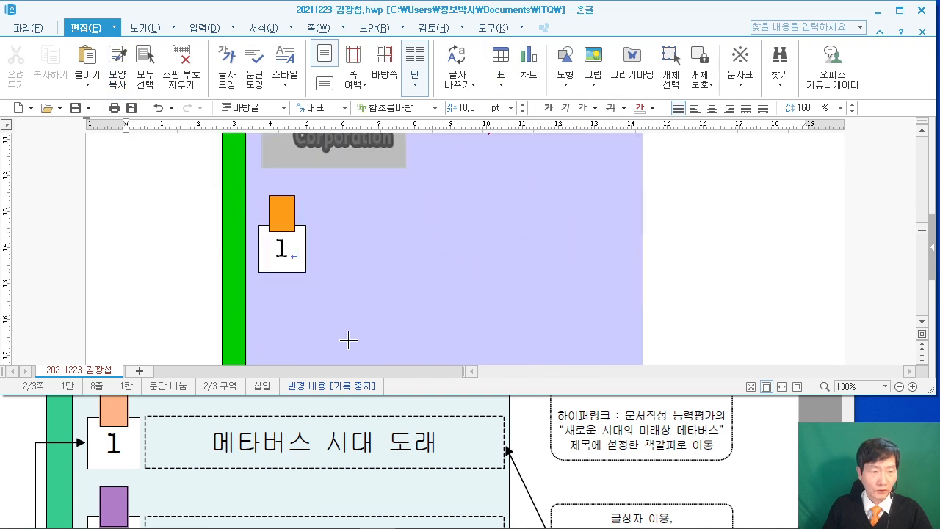
{"action": "scroll", "coordinate": [370, 458], "scroll_direction": "down", "scroll_amount": 3}
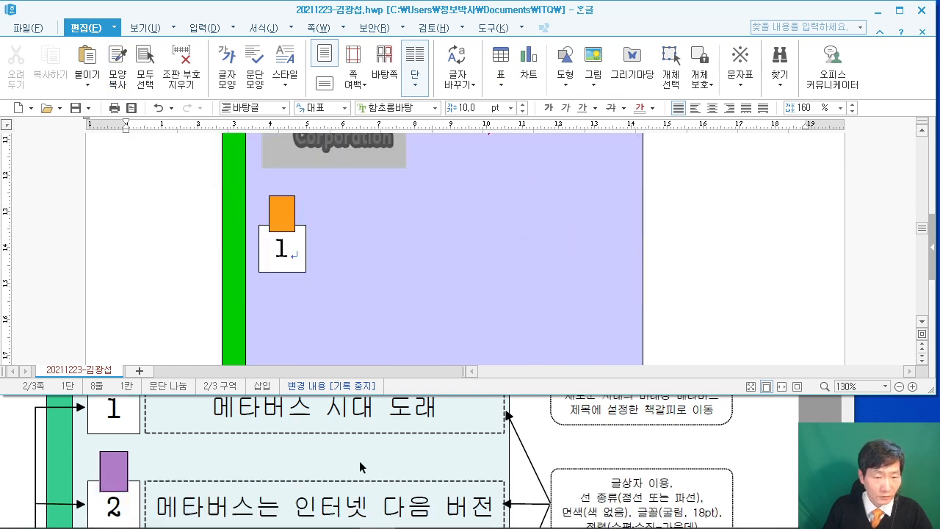
{"action": "scroll", "coordinate": [370, 459], "scroll_direction": "up", "scroll_amount": 3}
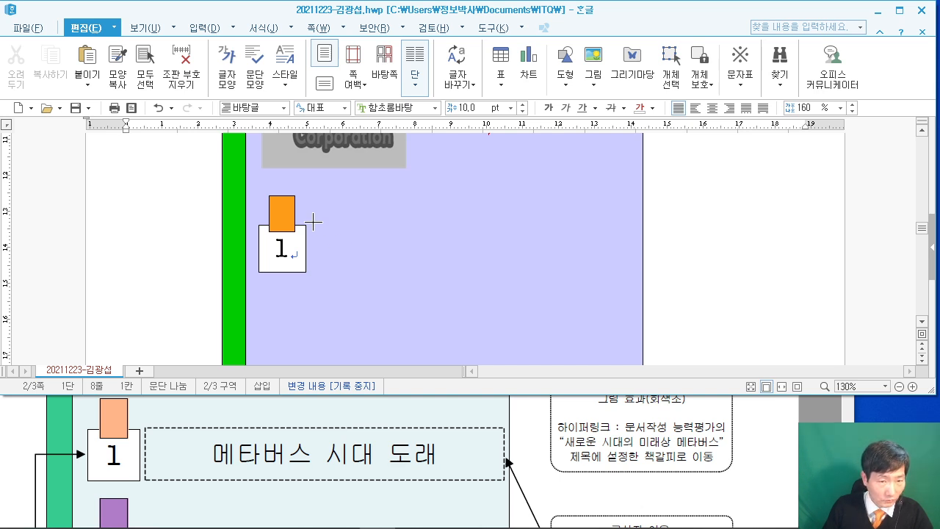
{"action": "left_click_drag", "start_coordinate": [312, 220], "coordinate": [641, 274]}
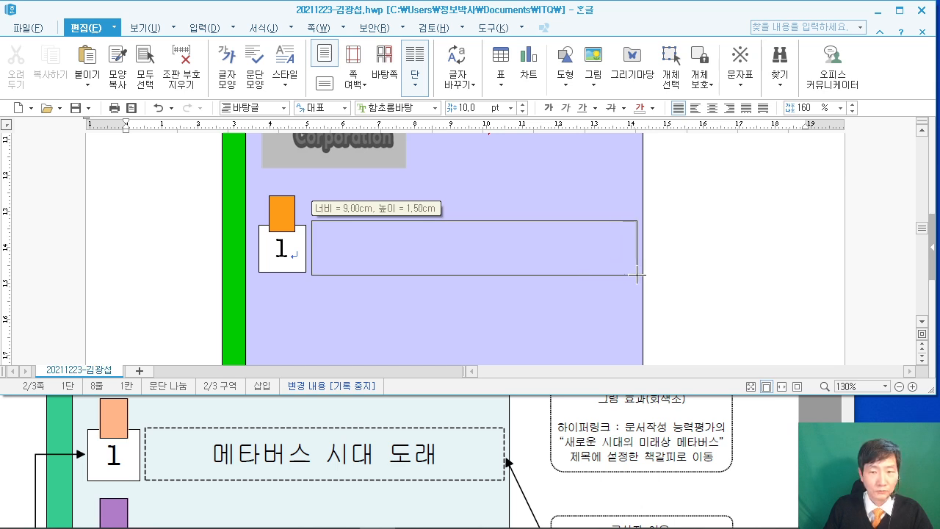
{"action": "left_click_drag", "start_coordinate": [637, 275], "coordinate": [637, 275]}
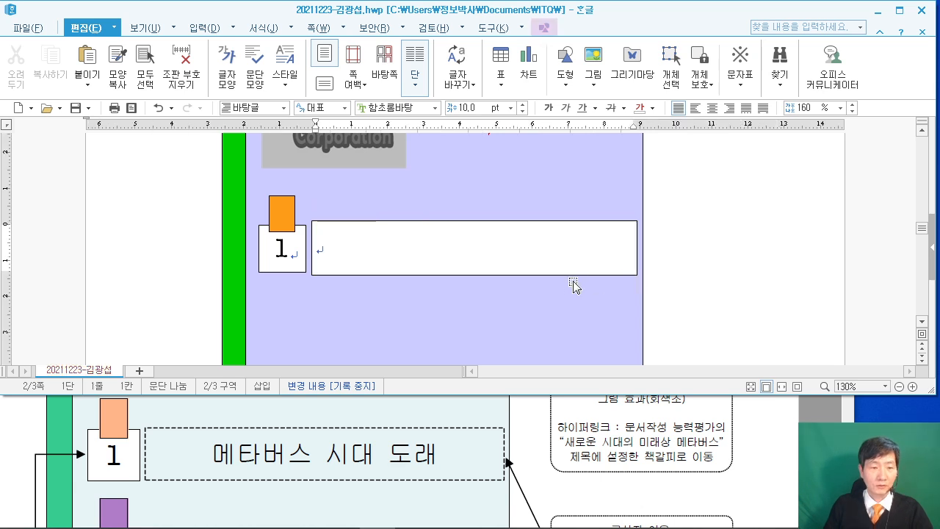
Type the title 메타버스 시대 도래 in the box and select the box.
{"action": "type", "text": "메"}
{"action": "key", "text": "BackSpace"}
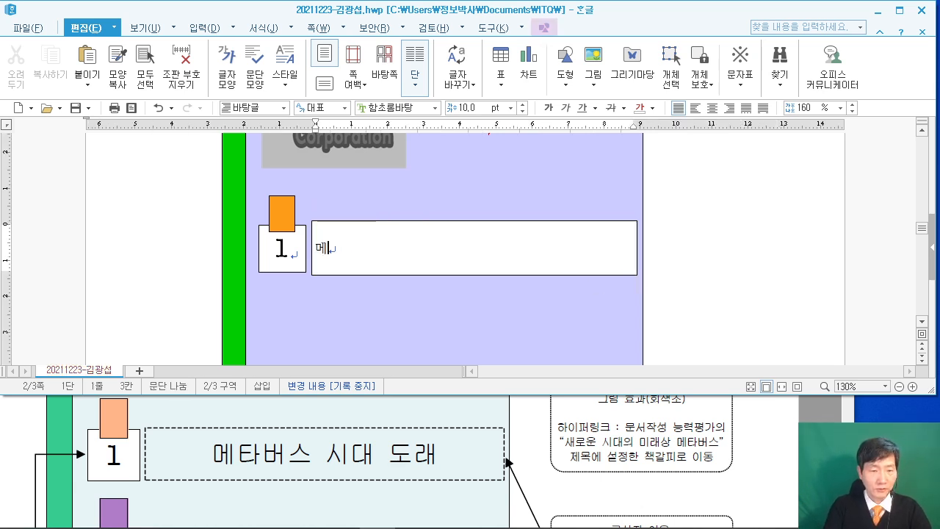
{"action": "key", "text": "BackSpace"}
{"action": "type", "text": "타버스 시대 도"}
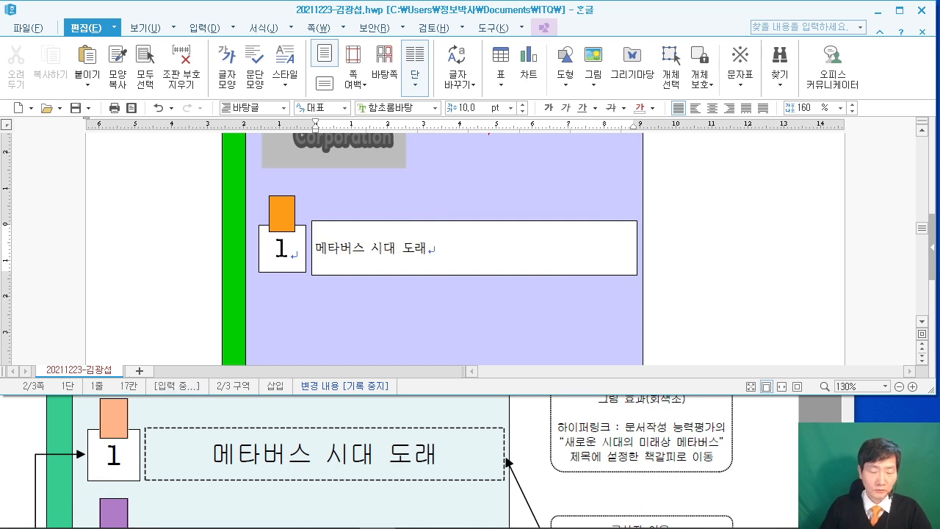
{"action": "type", "text": "래"}
{"action": "left_click", "coordinate": [435, 222]}
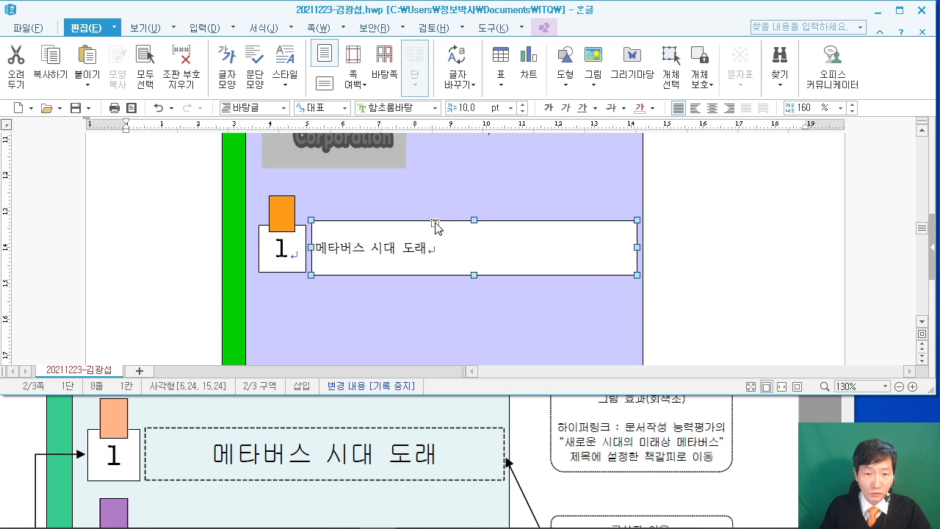
Give the title text box a dashed border and no fill colour.
{"action": "double_click", "coordinate": [434, 222]}
{"action": "left_click_drag", "start_coordinate": [316, 21], "coordinate": [221, 22]}
{"action": "left_click", "coordinate": [122, 46]}
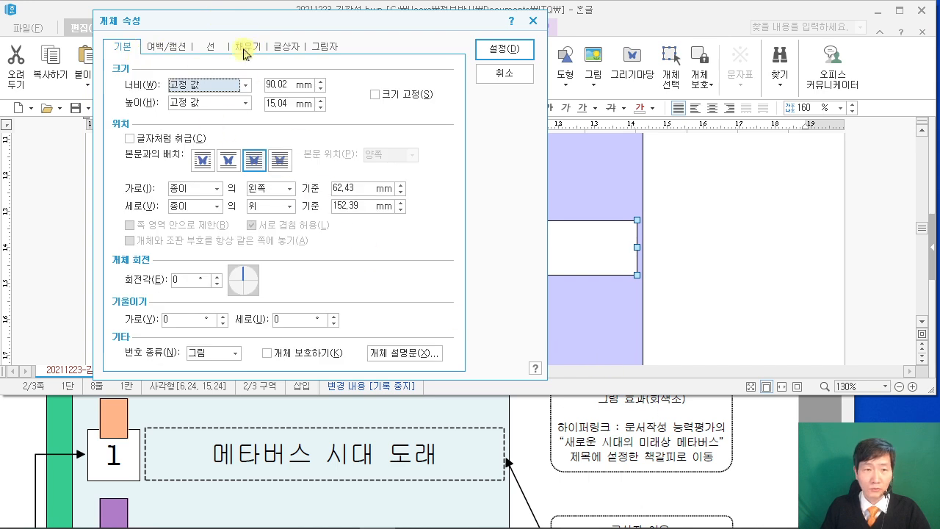
{"action": "left_click", "coordinate": [211, 46]}
{"action": "left_click", "coordinate": [633, 426]}
{"action": "scroll", "coordinate": [639, 426], "scroll_direction": "down", "scroll_amount": 4}
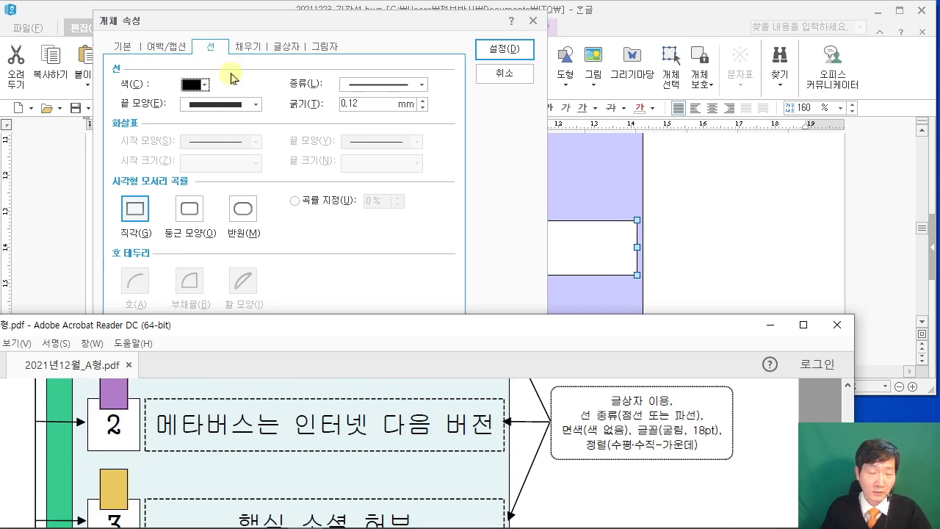
{"action": "left_click", "coordinate": [378, 91]}
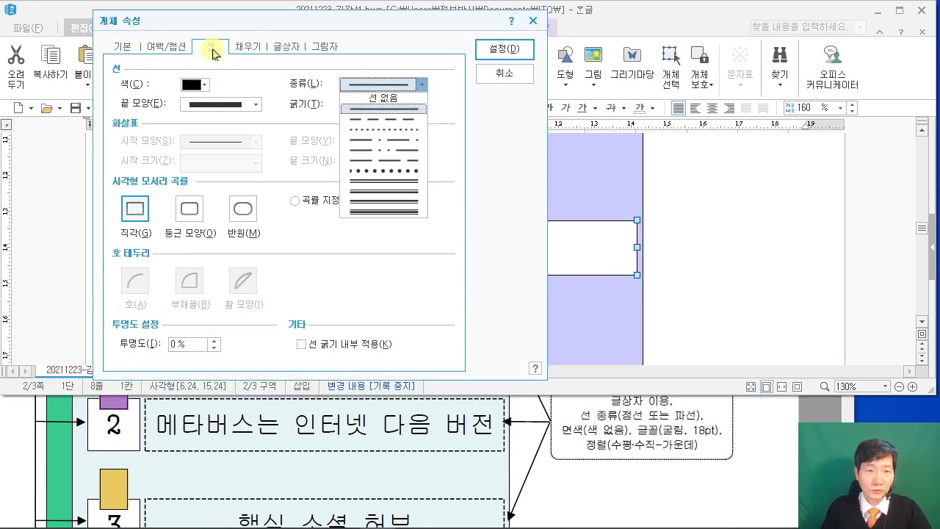
{"action": "left_click", "coordinate": [398, 121]}
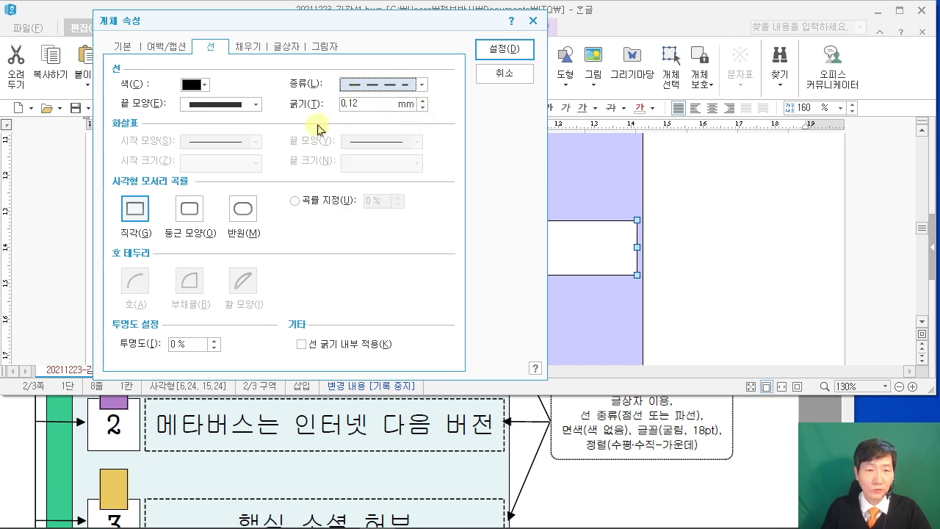
{"action": "left_click", "coordinate": [257, 49]}
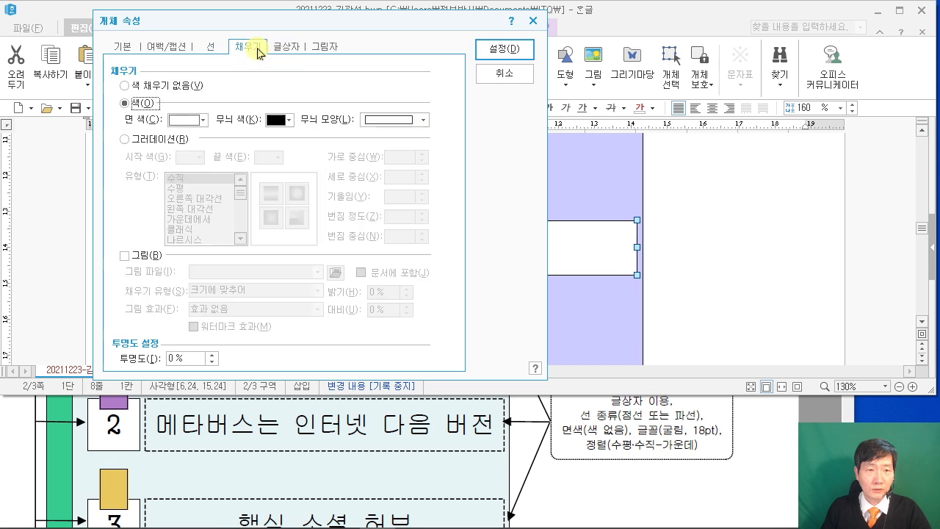
{"action": "left_click", "coordinate": [129, 86]}
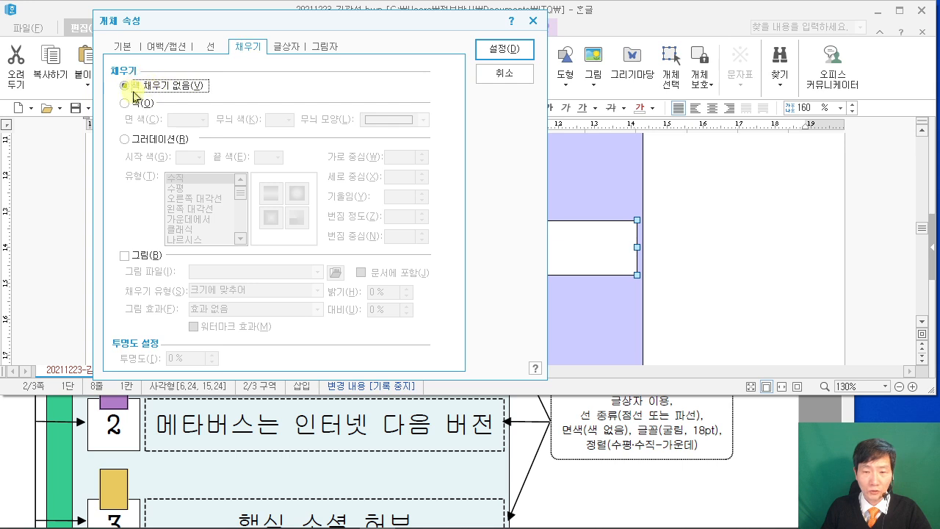
{"action": "left_click", "coordinate": [511, 56]}
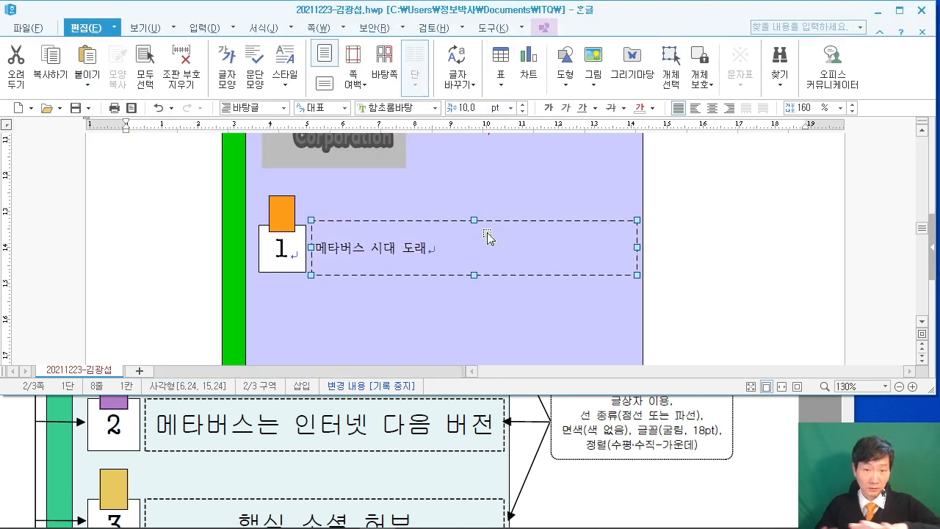
Format the title 메타버스 시대 도래 as 굴림 18 pt and centre it.
{"action": "left_click", "coordinate": [655, 245]}
{"action": "left_click_drag", "start_coordinate": [324, 252], "coordinate": [428, 252]}
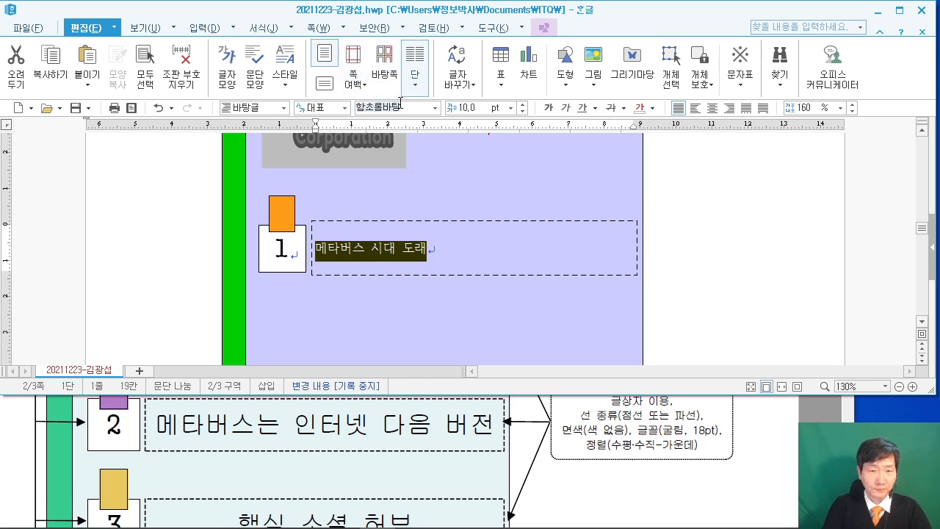
{"action": "type", "text": "굴림"}
{"action": "key", "text": "Return"}
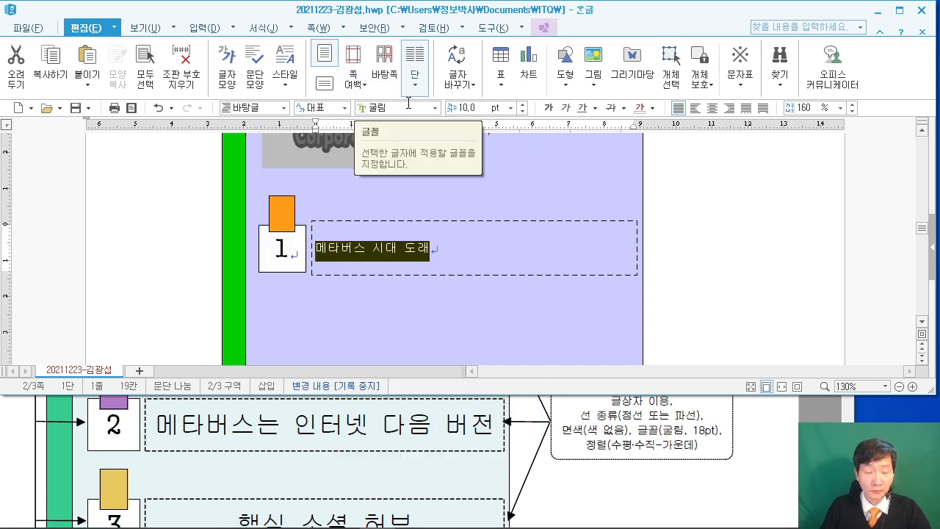
{"action": "left_click", "coordinate": [473, 107]}
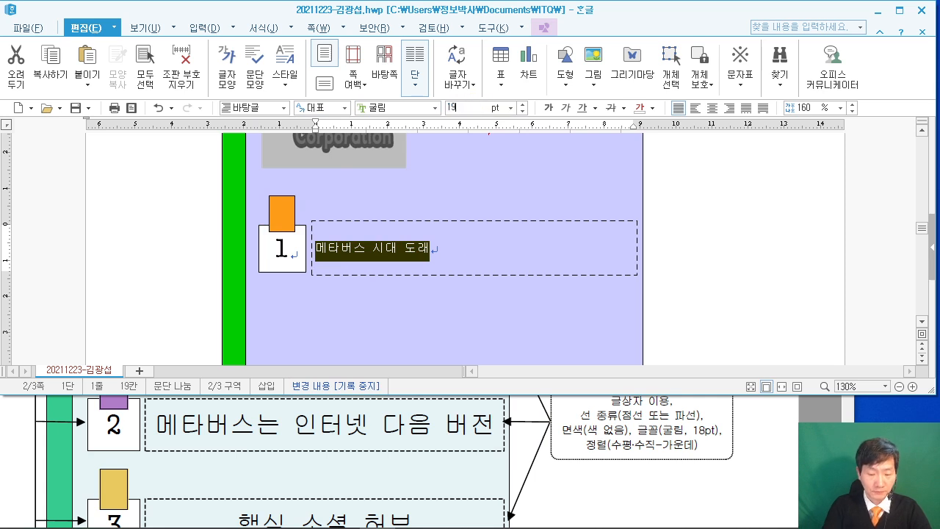
{"action": "type", "text": "18"}
{"action": "key", "text": "Return"}
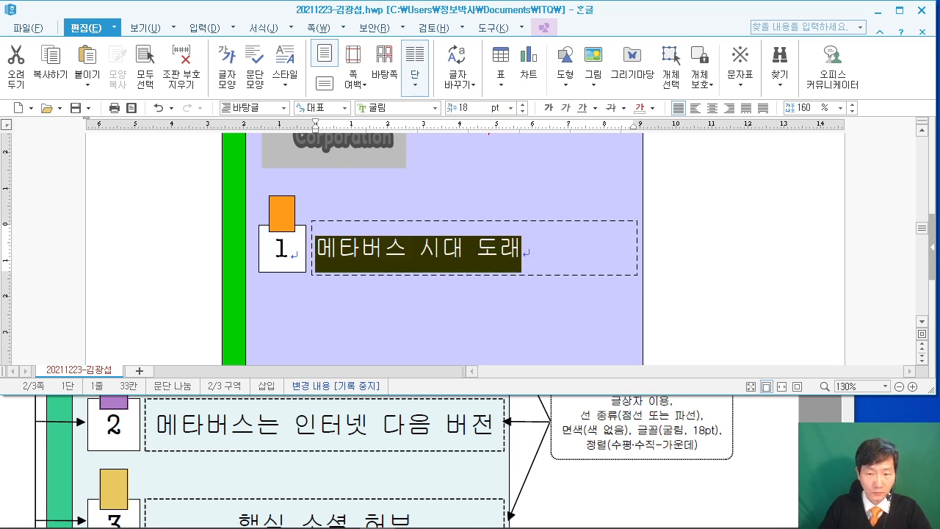
{"action": "left_click", "coordinate": [712, 108]}
{"action": "left_click", "coordinate": [761, 256]}
{"action": "scroll", "coordinate": [738, 254], "scroll_direction": "down", "scroll_amount": 3}
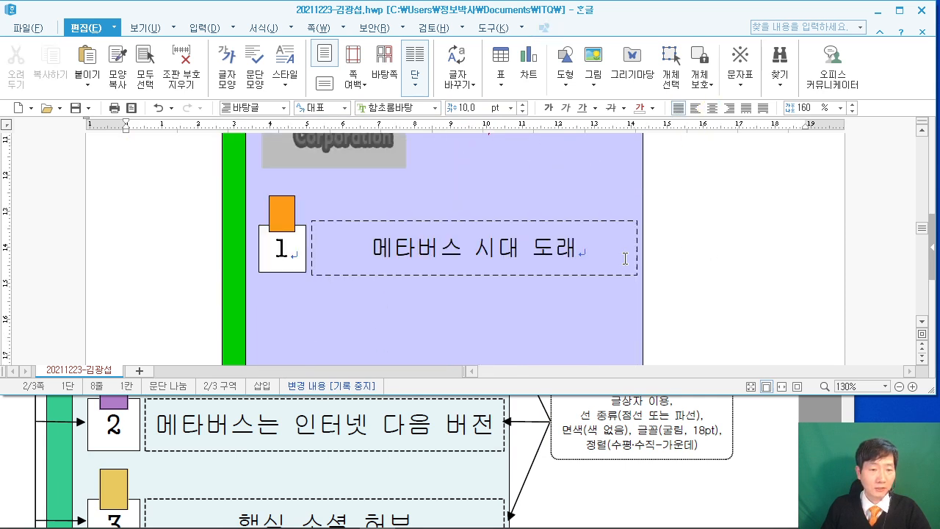
{"action": "scroll", "coordinate": [351, 433], "scroll_direction": "up", "scroll_amount": 3}
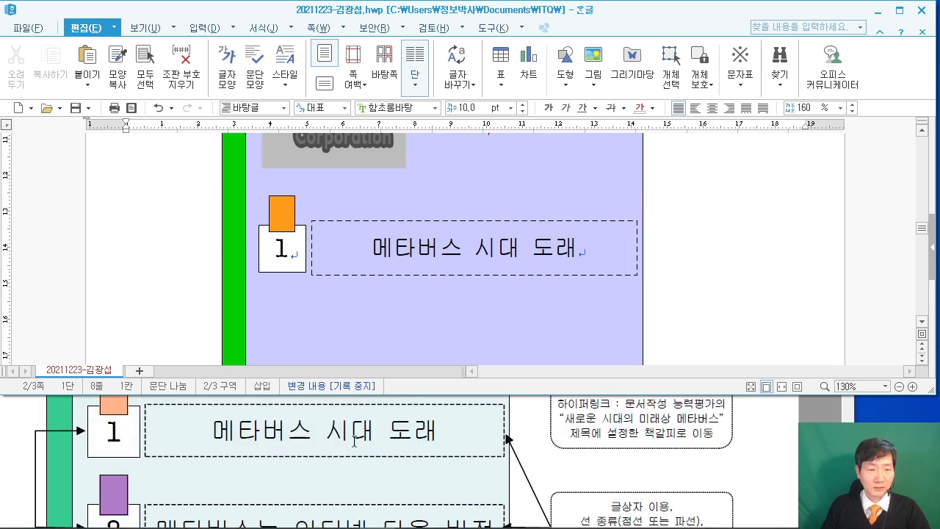
Select the dashed 메타버스 시대 도래 title box as an object.
{"action": "scroll", "coordinate": [354, 442], "scroll_direction": "up", "scroll_amount": 1}
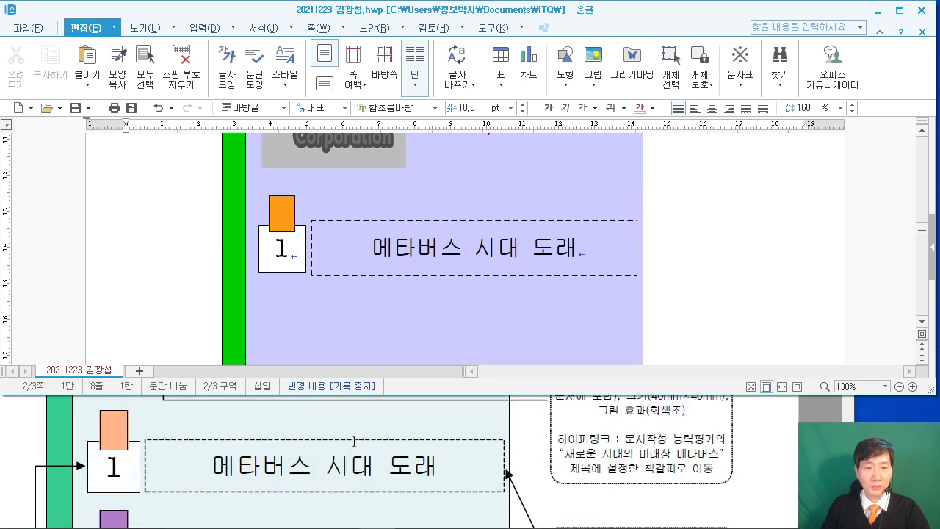
{"action": "left_click", "coordinate": [358, 224]}
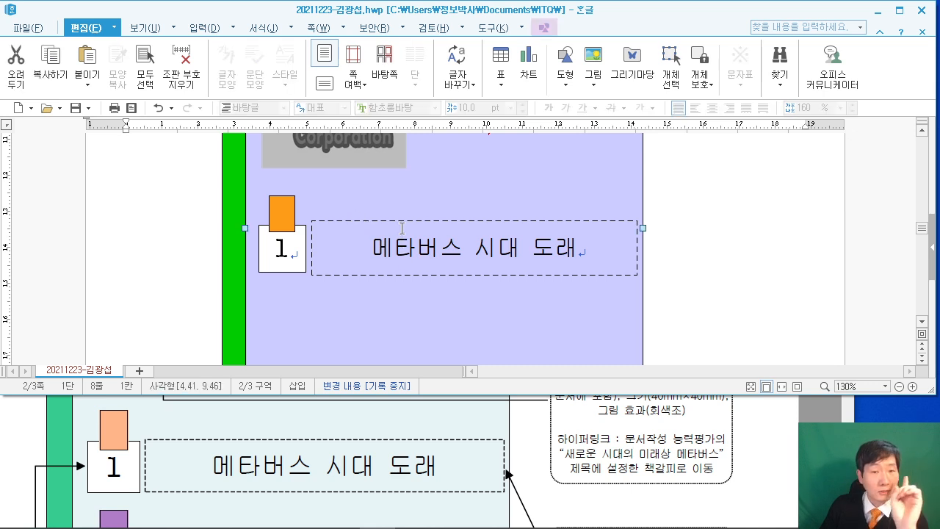
{"action": "left_click", "coordinate": [403, 224]}
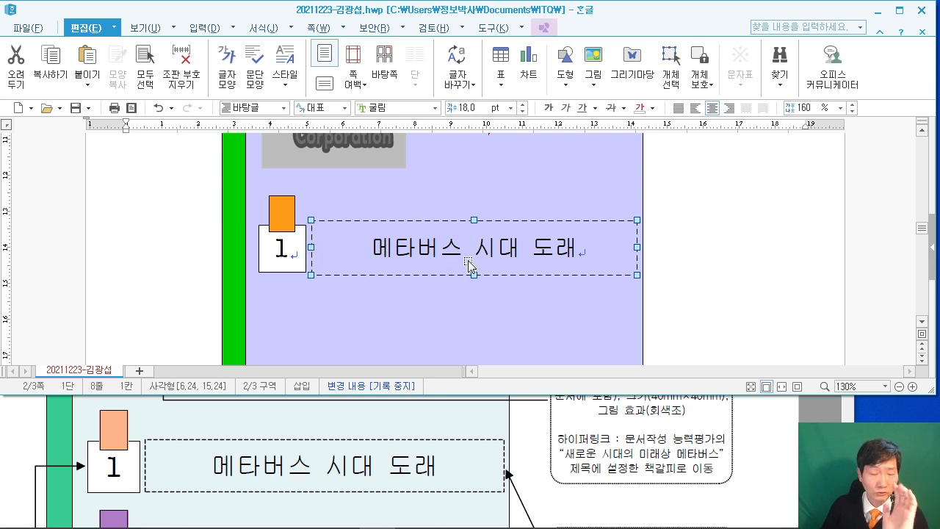
{"action": "left_click_drag", "start_coordinate": [46, 168], "coordinate": [231, 257]}
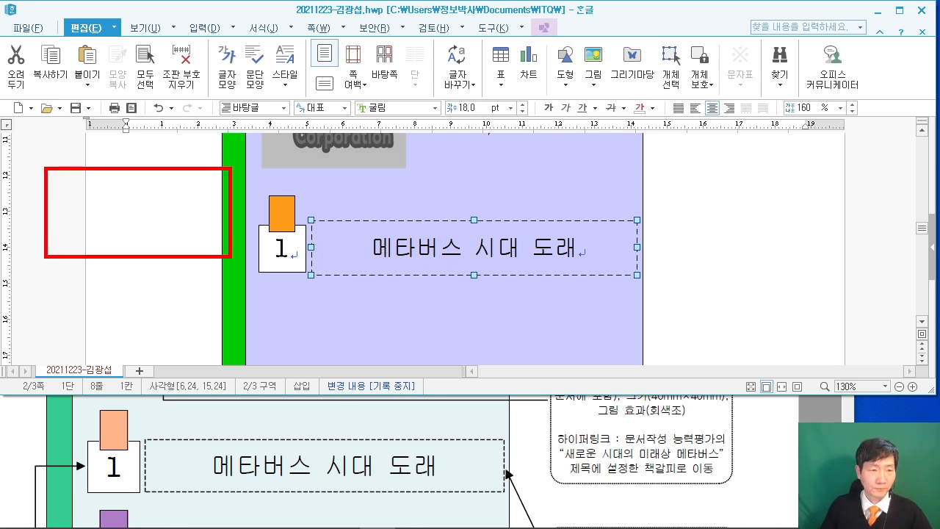
{"action": "left_click_drag", "start_coordinate": [134, 192], "coordinate": [147, 200]}
{"action": "mouse_move", "coordinate": [180, 189]}
{"action": "left_mouse_down"}
{"action": "mouse_move", "coordinate": [159, 237]}
{"action": "mouse_move", "coordinate": [185, 208]}
{"action": "left_mouse_up"}
{"action": "left_click_drag", "start_coordinate": [188, 220], "coordinate": [210, 242]}
{"action": "left_click_drag", "start_coordinate": [141, 241], "coordinate": [213, 210]}
{"action": "left_click_drag", "start_coordinate": [0, 274], "coordinate": [41, 338]}
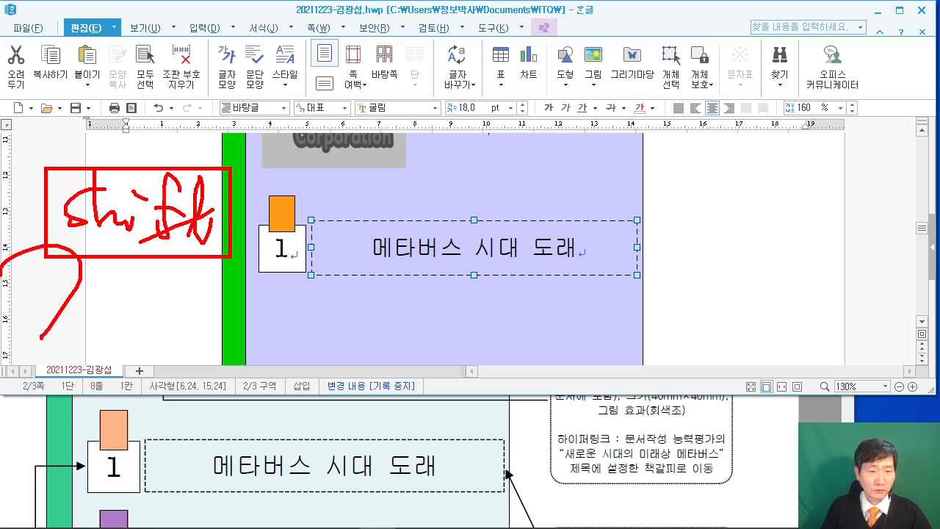
{"action": "left_click_drag", "start_coordinate": [296, 252], "coordinate": [335, 170]}
{"action": "mouse_move", "coordinate": [273, 199]}
{"action": "left_mouse_down"}
{"action": "mouse_move", "coordinate": [266, 144]}
{"action": "mouse_move", "coordinate": [277, 137]}
{"action": "left_mouse_up"}
{"action": "key", "text": "Escape"}
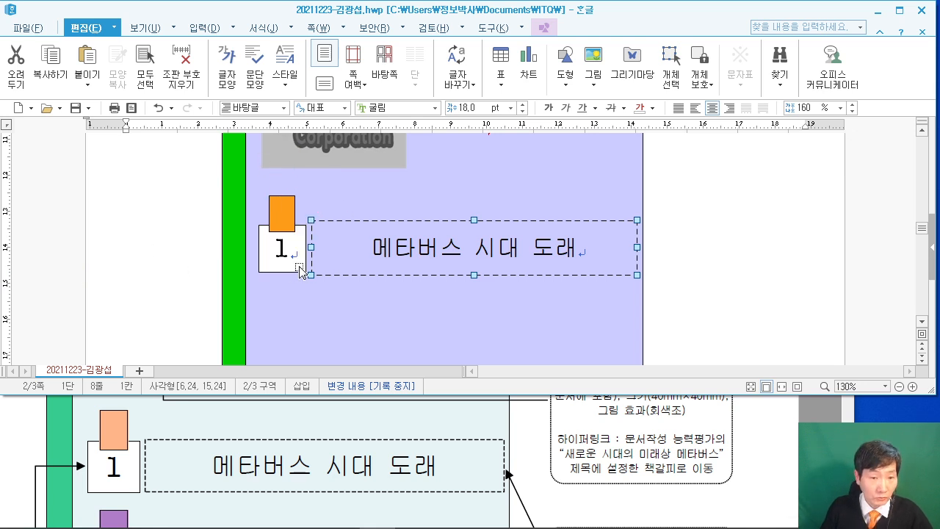
Add the number 1 square and the orange tab to the selection.
{"action": "left_click", "coordinate": [279, 209], "text": "shift"}
{"action": "left_click", "coordinate": [300, 250], "text": "shift"}
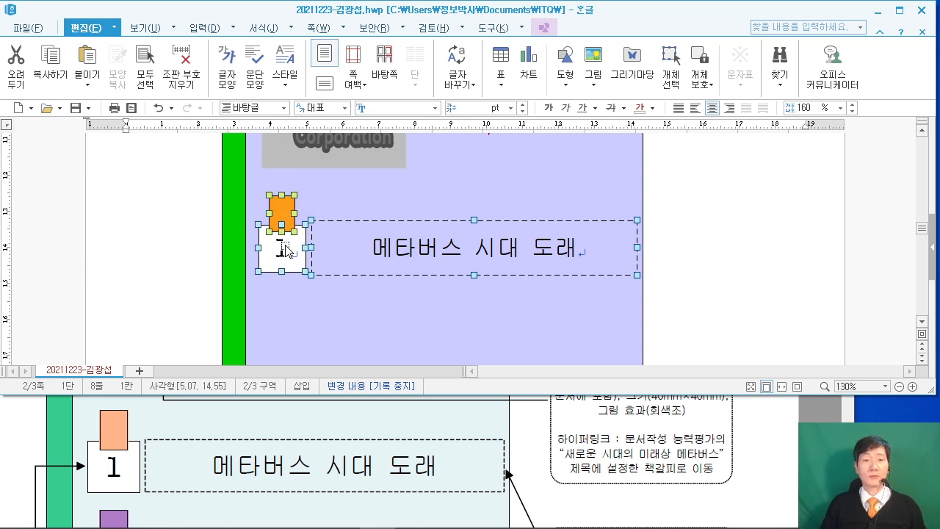
{"action": "scroll", "coordinate": [408, 454], "scroll_direction": "down", "scroll_amount": 3}
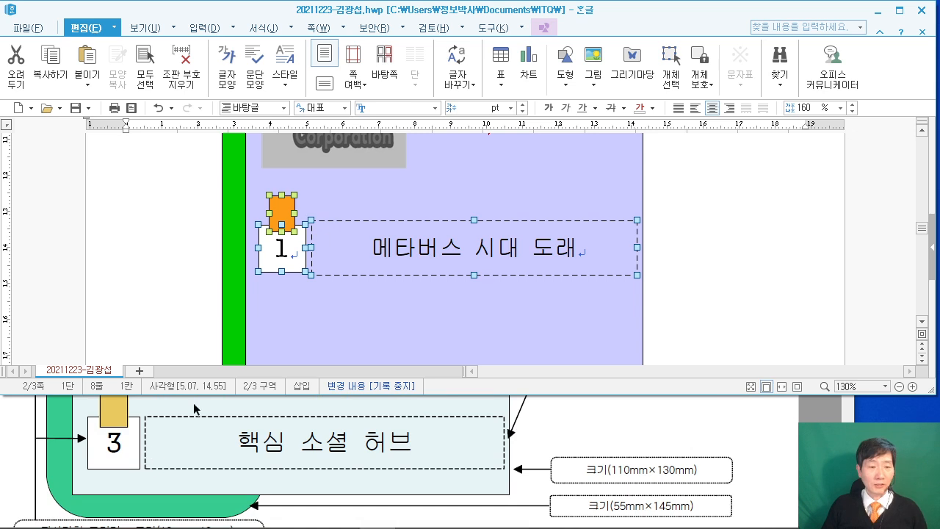
{"action": "scroll", "coordinate": [364, 254], "scroll_direction": "down", "scroll_amount": 1}
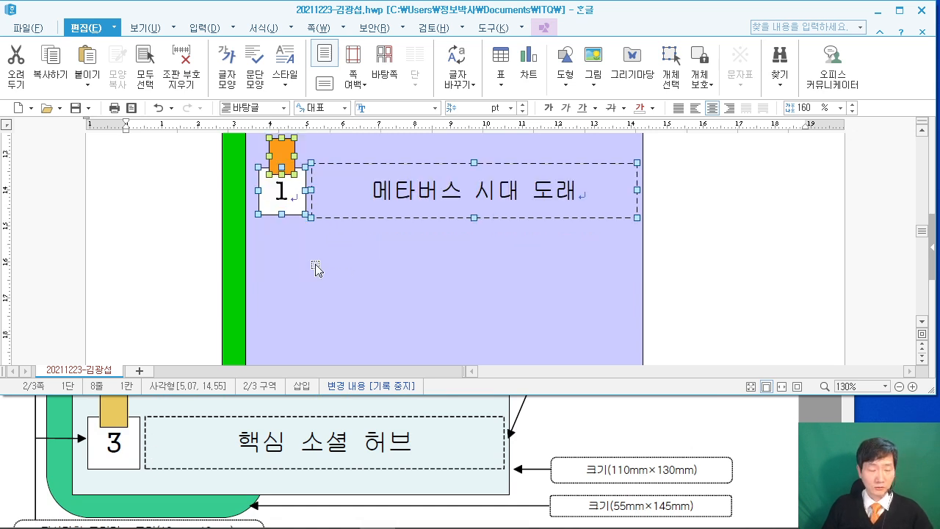
{"action": "mouse_move", "coordinate": [44, 247]}
{"action": "left_mouse_down"}
{"action": "mouse_move", "coordinate": [74, 293]}
{"action": "mouse_move", "coordinate": [179, 330]}
{"action": "left_mouse_up"}
{"action": "mouse_move", "coordinate": [39, 140]}
{"action": "left_mouse_down"}
{"action": "mouse_move", "coordinate": [158, 230]}
{"action": "mouse_move", "coordinate": [179, 230]}
{"action": "left_mouse_up"}
{"action": "mouse_move", "coordinate": [67, 316]}
{"action": "left_mouse_down"}
{"action": "mouse_move", "coordinate": [98, 299]}
{"action": "mouse_move", "coordinate": [111, 277]}
{"action": "left_mouse_up"}
{"action": "left_click_drag", "start_coordinate": [119, 307], "coordinate": [121, 316]}
{"action": "left_click_drag", "start_coordinate": [57, 191], "coordinate": [46, 198]}
{"action": "left_click_drag", "start_coordinate": [87, 142], "coordinate": [109, 200]}
{"action": "left_click_drag", "start_coordinate": [167, 169], "coordinate": [145, 199]}
{"action": "mouse_move", "coordinate": [147, 188]}
{"action": "left_mouse_down"}
{"action": "mouse_move", "coordinate": [174, 165]}
{"action": "mouse_move", "coordinate": [176, 212]}
{"action": "left_mouse_up"}
{"action": "left_click_drag", "start_coordinate": [199, 191], "coordinate": [111, 243]}
{"action": "left_click_drag", "start_coordinate": [19, 319], "coordinate": [40, 360]}
{"action": "left_click_drag", "start_coordinate": [1, 242], "coordinate": [55, 277]}
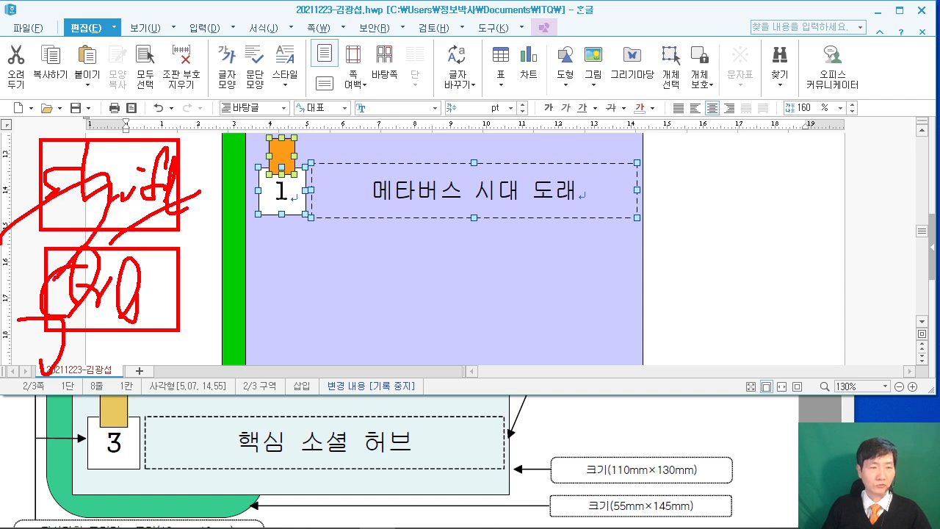
{"action": "mouse_move", "coordinate": [287, 224]}
{"action": "left_mouse_down"}
{"action": "mouse_move", "coordinate": [282, 336]}
{"action": "mouse_move", "coordinate": [323, 270]}
{"action": "left_mouse_up"}
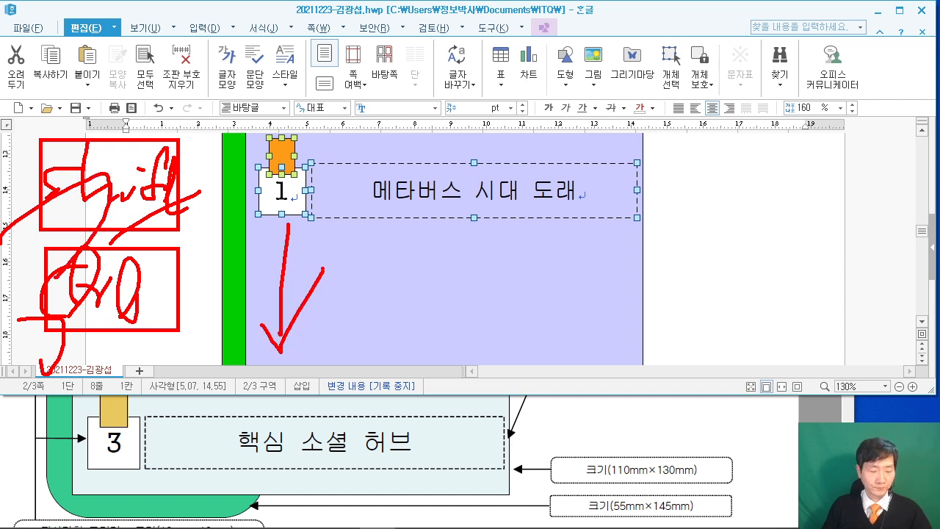
{"action": "key", "text": "Escape"}
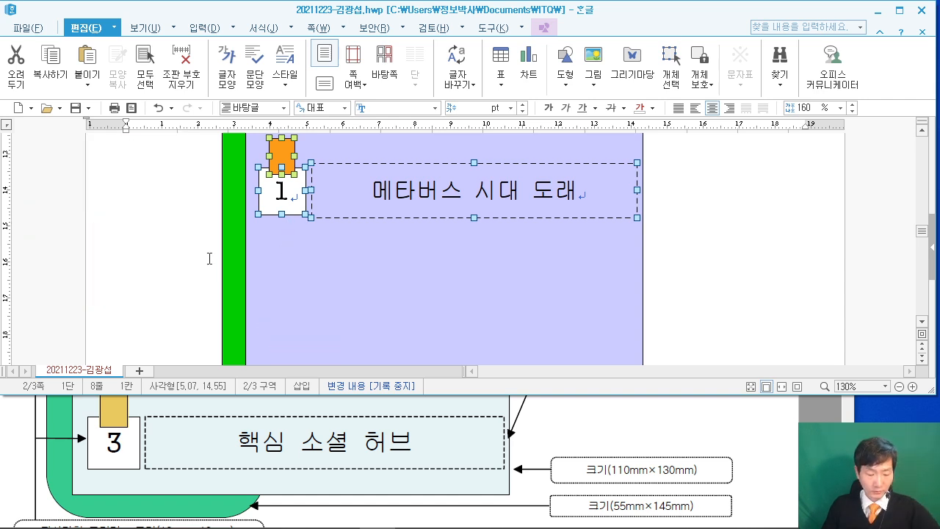
Copy the selected item-1 row twice below the original, then deselect the copies.
{"action": "left_click_drag", "start_coordinate": [283, 208], "coordinate": [296, 154]}
{"action": "scroll", "coordinate": [429, 233], "scroll_direction": "up", "scroll_amount": 5}
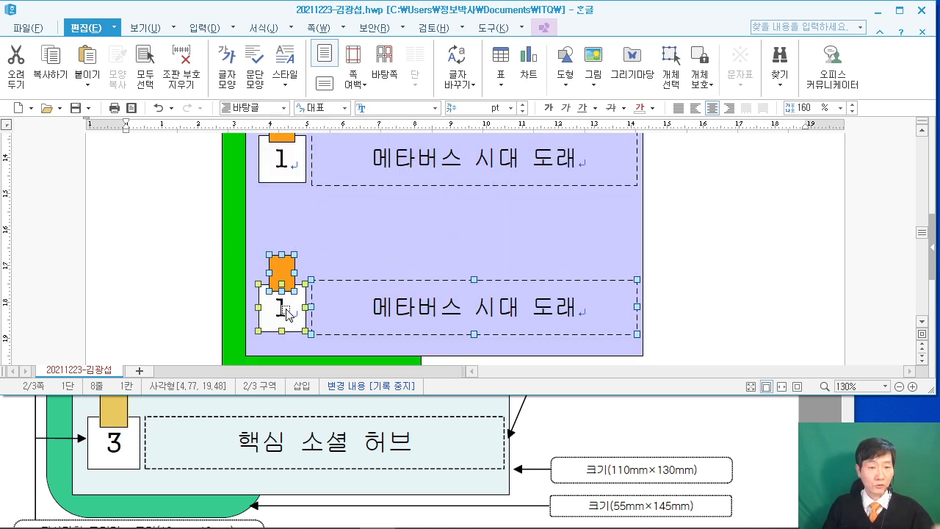
{"action": "left_click_drag", "start_coordinate": [294, 317], "coordinate": [299, 244]}
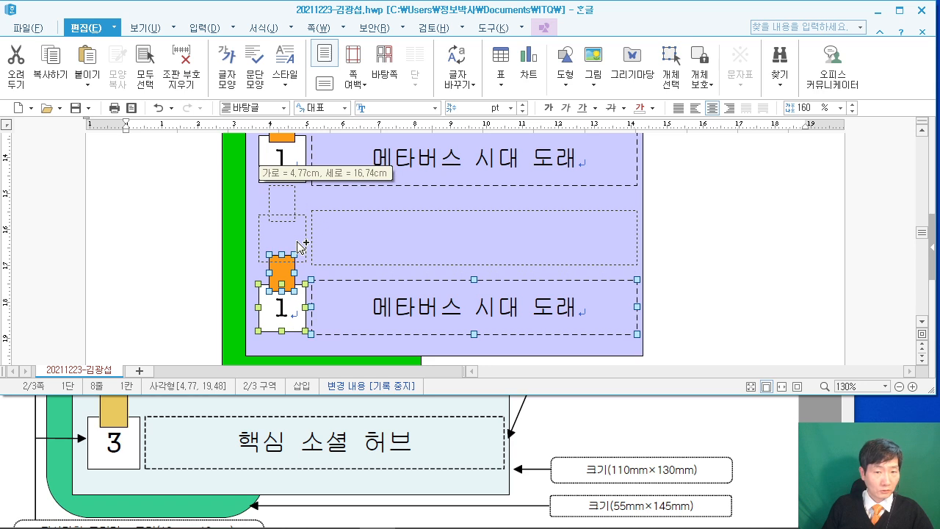
{"action": "left_click_drag", "start_coordinate": [300, 239], "coordinate": [300, 237]}
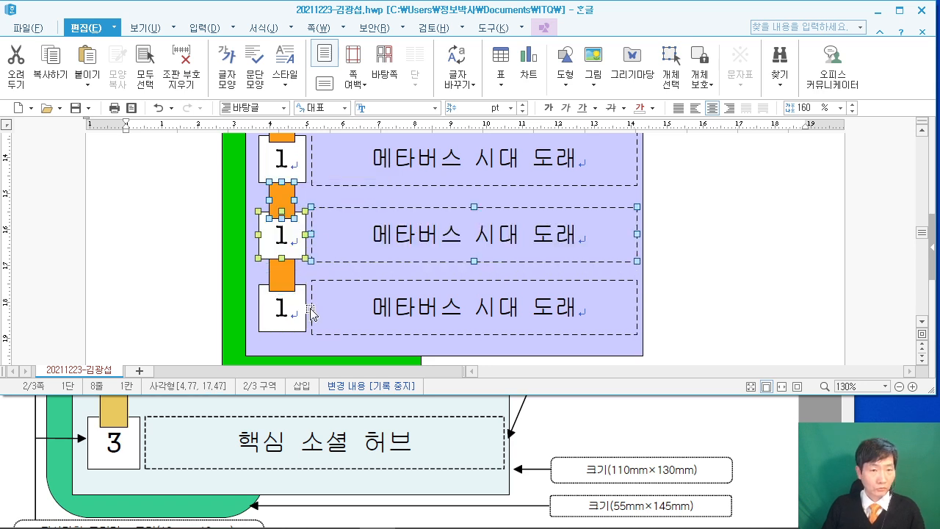
{"action": "scroll", "coordinate": [204, 453], "scroll_direction": "down", "scroll_amount": 1}
{"action": "scroll", "coordinate": [204, 453], "scroll_direction": "up", "scroll_amount": 1}
{"action": "scroll", "coordinate": [204, 453], "scroll_direction": "down", "scroll_amount": 1}
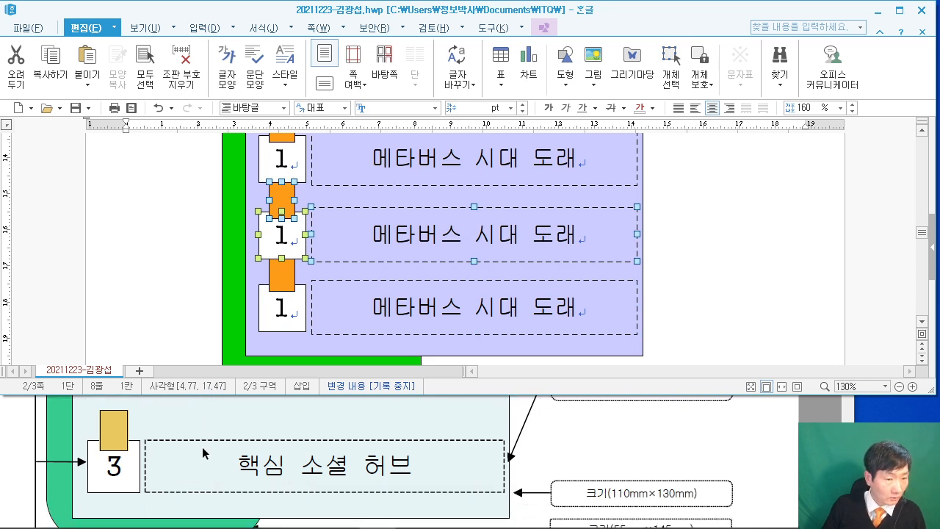
{"action": "scroll", "coordinate": [204, 453], "scroll_direction": "up", "scroll_amount": 1}
{"action": "scroll", "coordinate": [358, 281], "scroll_direction": "down", "scroll_amount": 3}
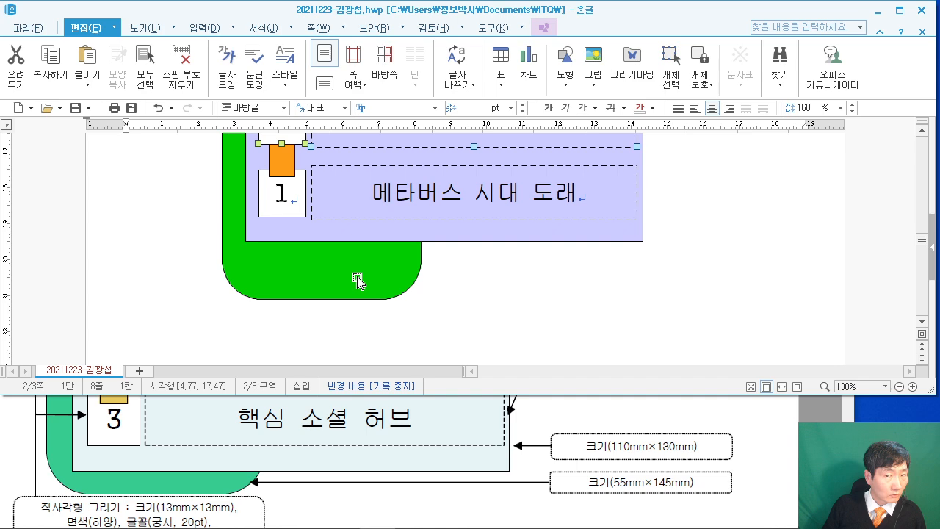
{"action": "scroll", "coordinate": [358, 281], "scroll_direction": "up", "scroll_amount": 10}
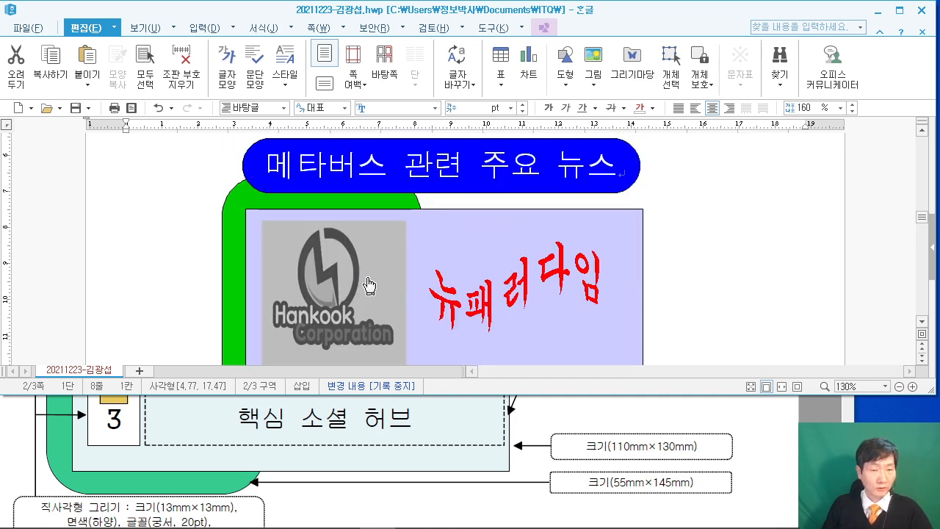
{"action": "key", "text": "Escape"}
{"action": "scroll", "coordinate": [508, 285], "scroll_direction": "down", "scroll_amount": 10}
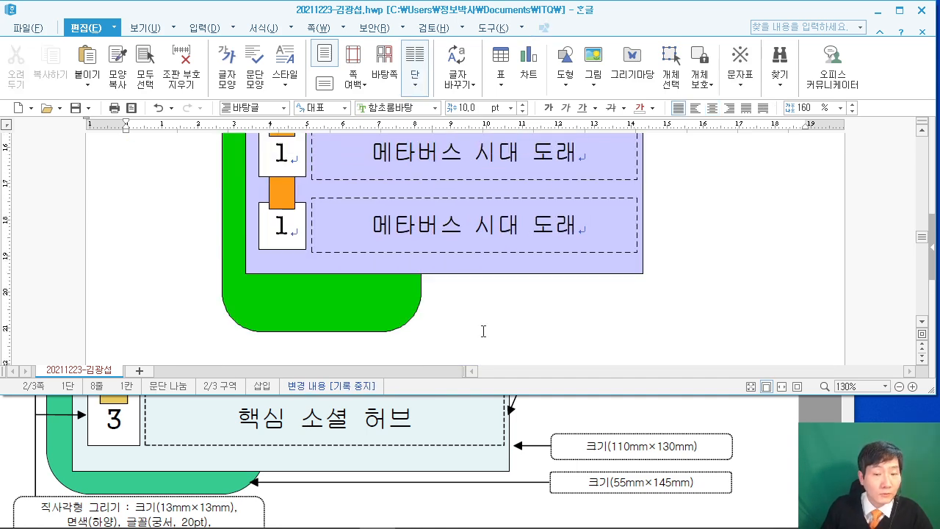
Set the lavender box's height to 130 mm.
{"action": "double_click", "coordinate": [561, 267]}
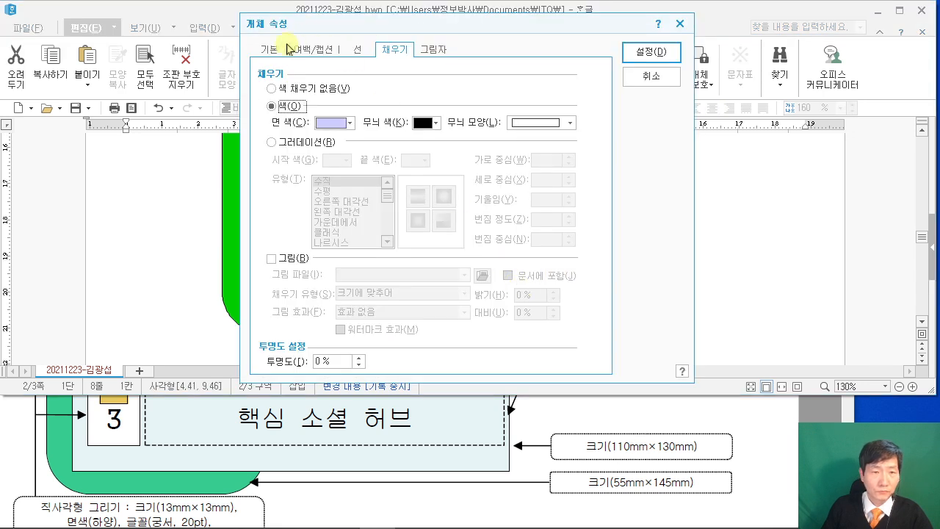
{"action": "left_click", "coordinate": [282, 54]}
{"action": "left_click", "coordinate": [419, 107]}
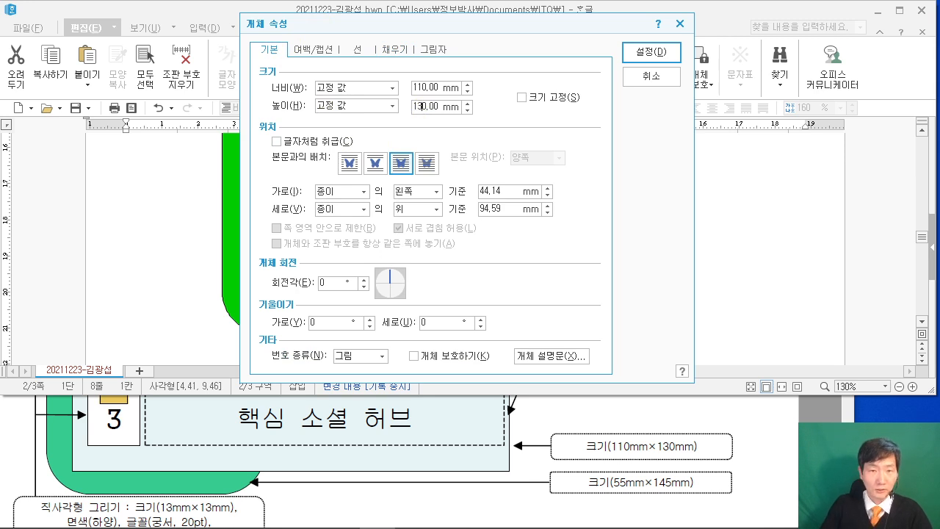
{"action": "left_click", "coordinate": [652, 52]}
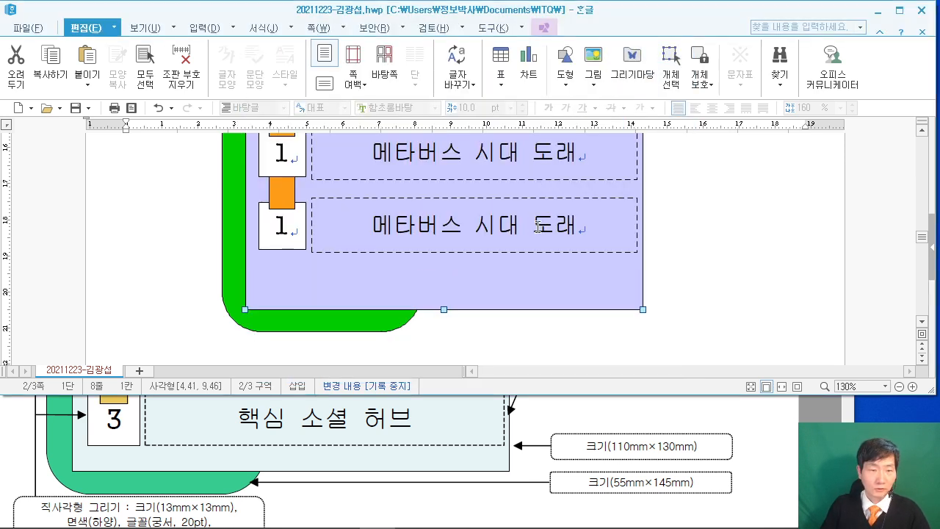
Move the bottom row's title box, number square and orange tab further down.
{"action": "left_click", "coordinate": [423, 254]}
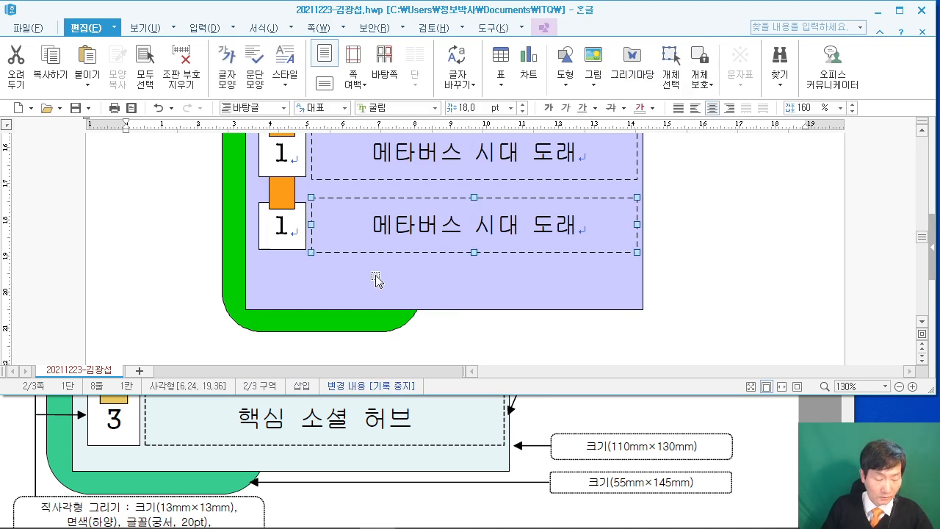
{"action": "left_click", "coordinate": [290, 213], "text": "shift"}
{"action": "left_click", "coordinate": [283, 193], "text": "shift"}
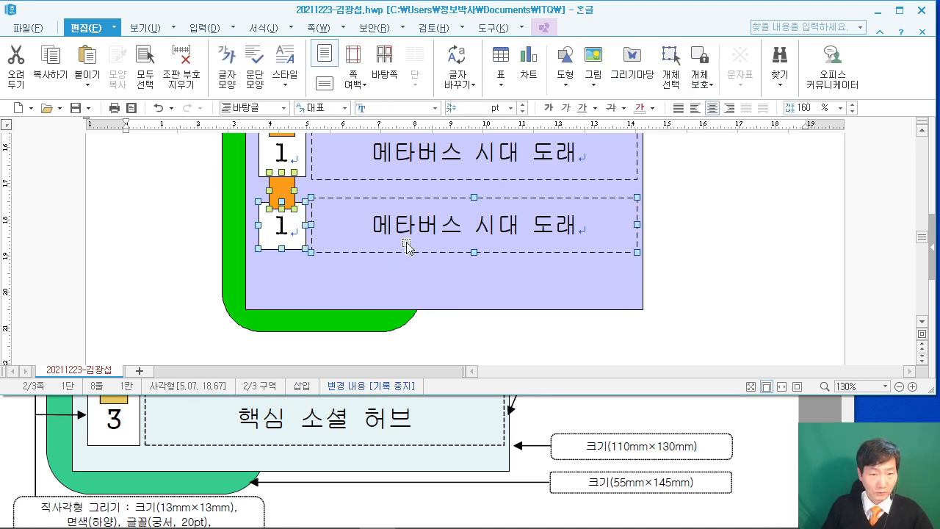
{"action": "key", "text": "Down"}
{"action": "key", "text": "Down"}
{"action": "key", "text": "Down"}
{"action": "key", "text": "Down"}
{"action": "key", "text": "Down"}
{"action": "key", "text": "Down"}
{"action": "key", "text": "Down"}
{"action": "key", "text": "Down"}
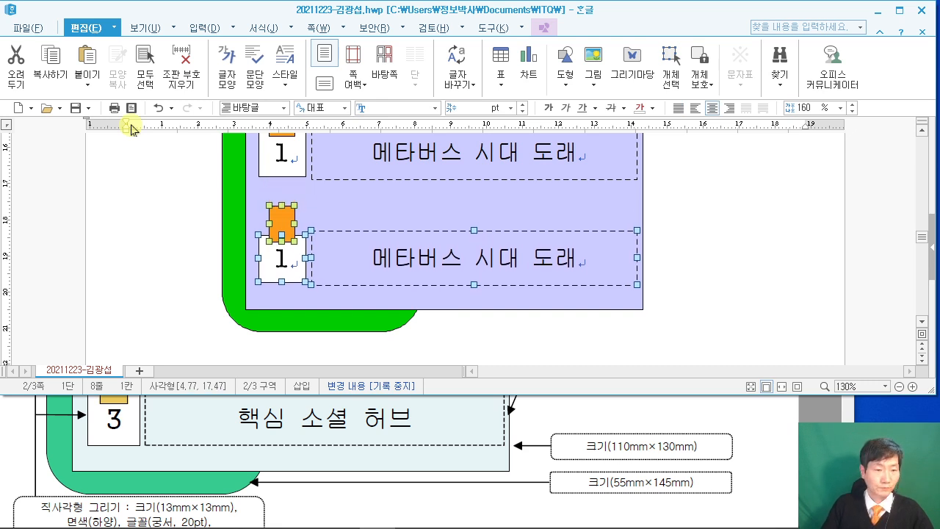
{"action": "scroll", "coordinate": [369, 235], "scroll_direction": "up", "scroll_amount": 3}
{"action": "scroll", "coordinate": [337, 257], "scroll_direction": "down", "scroll_amount": 2}
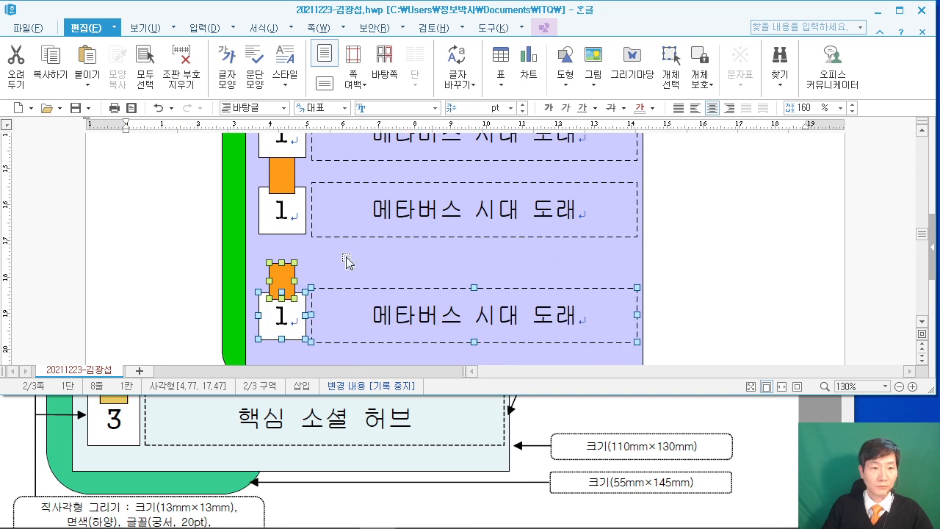
Nudge the middle row's group down so the three rows are evenly spaced.
{"action": "left_click", "coordinate": [340, 235]}
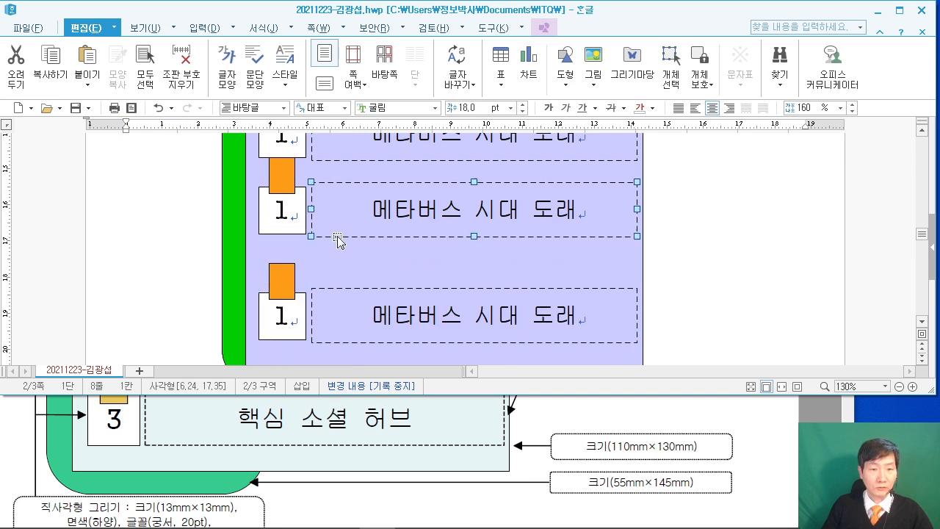
{"action": "left_click", "coordinate": [293, 222], "text": "shift"}
{"action": "left_click", "coordinate": [282, 177], "text": "shift"}
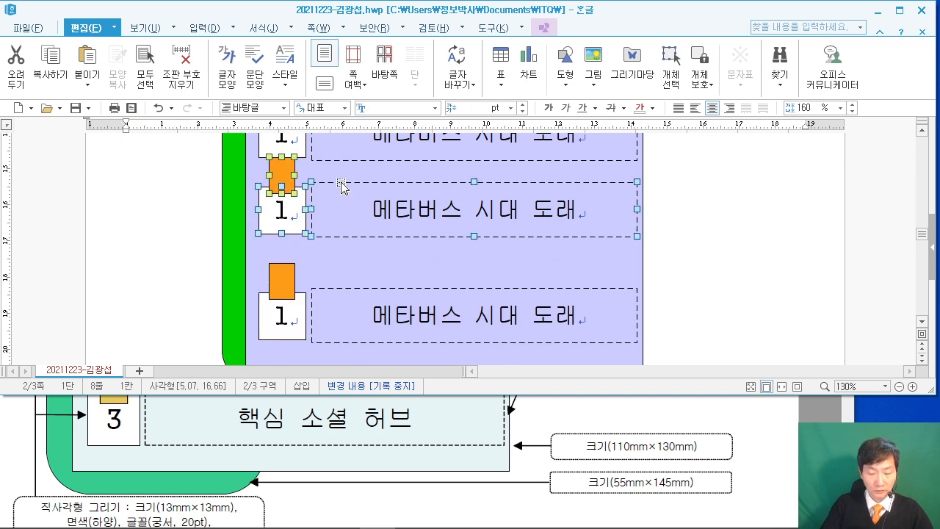
{"action": "key", "text": "Down"}
{"action": "key", "text": "Down"}
{"action": "key", "text": "Down"}
{"action": "key", "text": "Down"}
{"action": "key", "text": "Down"}
{"action": "key", "text": "Down"}
{"action": "key", "text": "Down"}
{"action": "key", "text": "Down"}
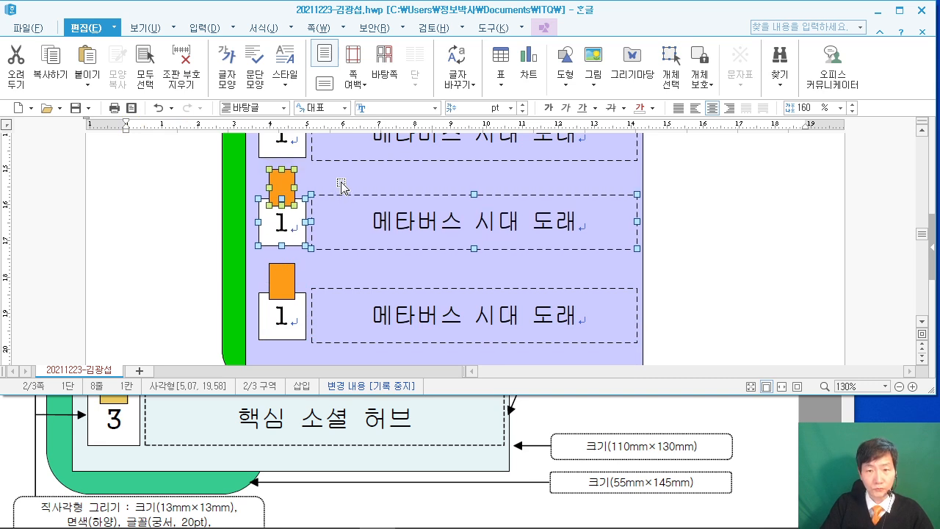
{"action": "key", "text": "Up"}
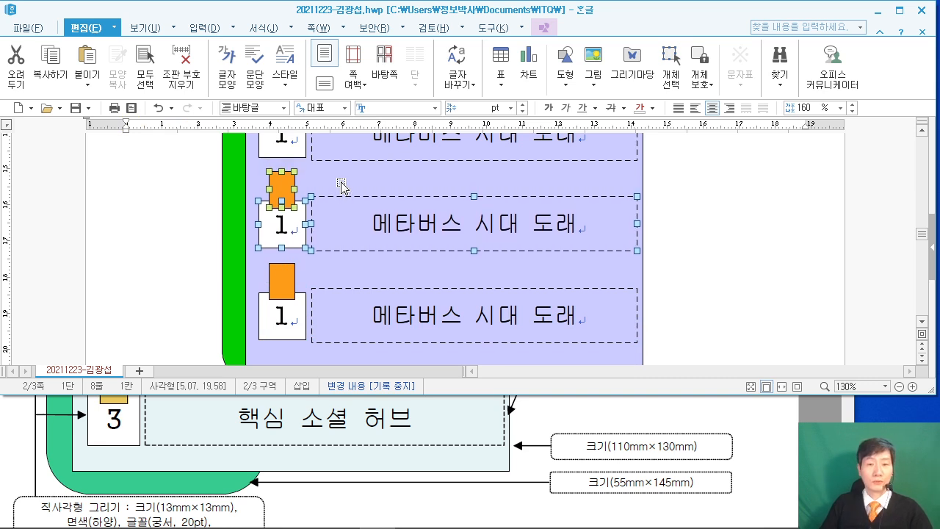
{"action": "left_click", "coordinate": [785, 270]}
{"action": "scroll", "coordinate": [558, 235], "scroll_direction": "down", "scroll_amount": 10}
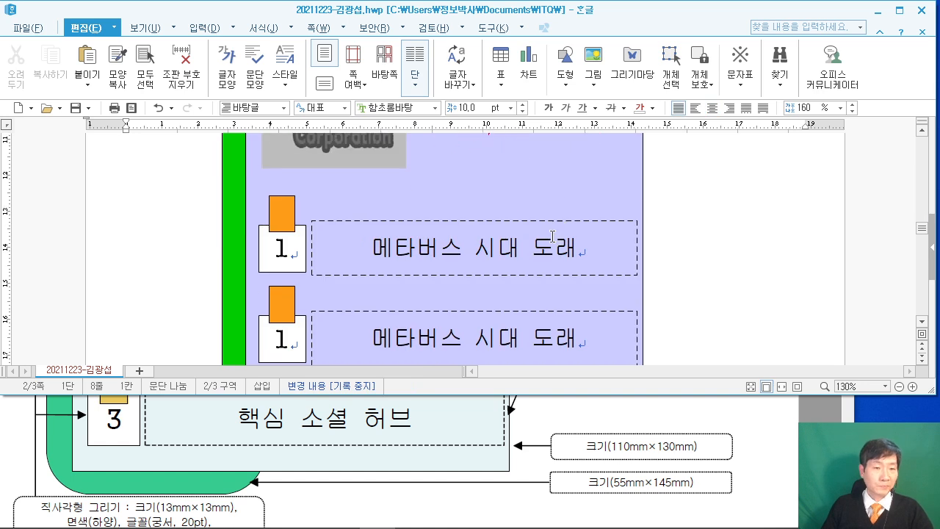
{"action": "scroll", "coordinate": [139, 454], "scroll_direction": "up", "scroll_amount": 3}
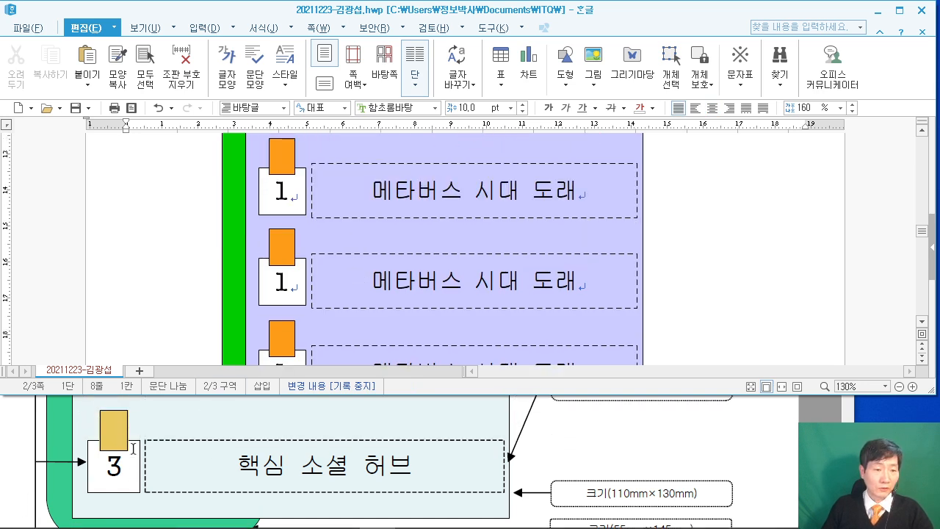
{"action": "scroll", "coordinate": [139, 454], "scroll_direction": "down", "scroll_amount": 4}
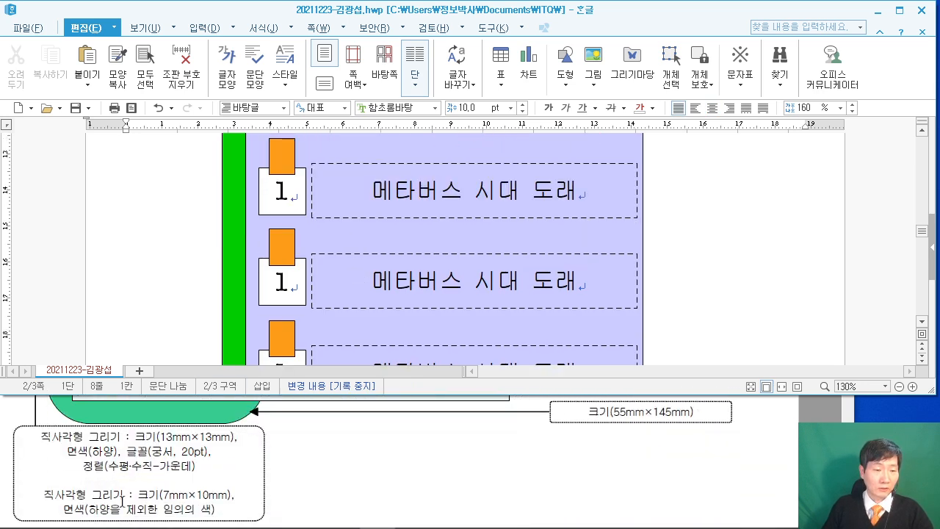
{"action": "scroll", "coordinate": [262, 385], "scroll_direction": "up", "scroll_amount": 3}
{"action": "scroll", "coordinate": [283, 302], "scroll_direction": "down", "scroll_amount": 3}
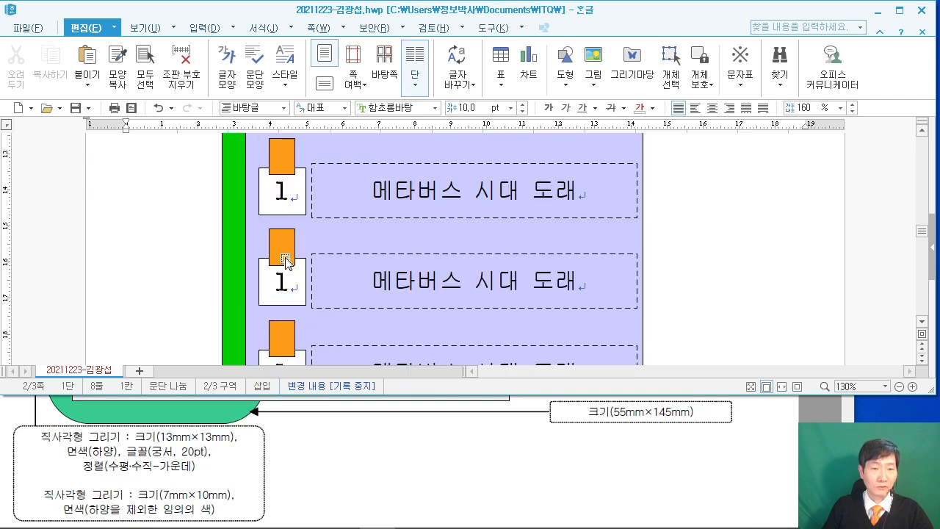
Fill the second square blue and the third square light peach.
{"action": "double_click", "coordinate": [285, 263]}
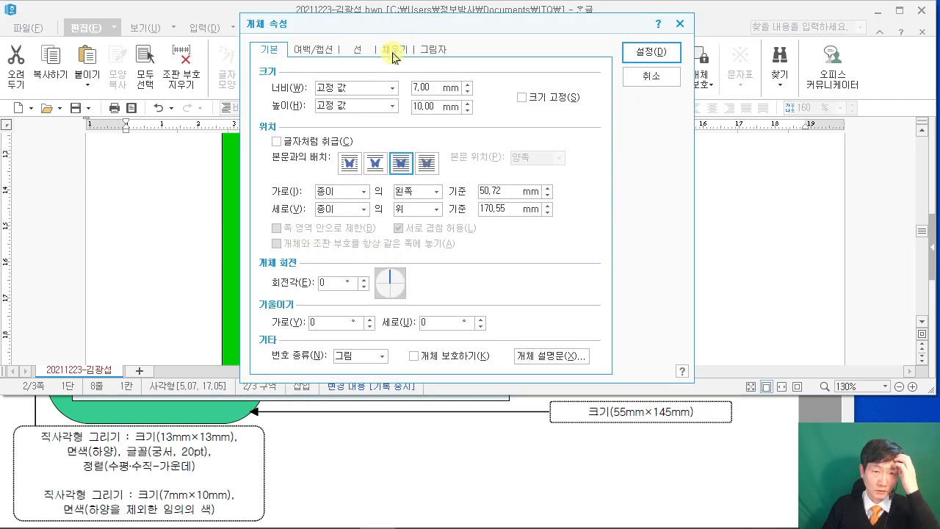
{"action": "left_click", "coordinate": [394, 57]}
{"action": "left_click", "coordinate": [350, 122]}
{"action": "left_click", "coordinate": [395, 206]}
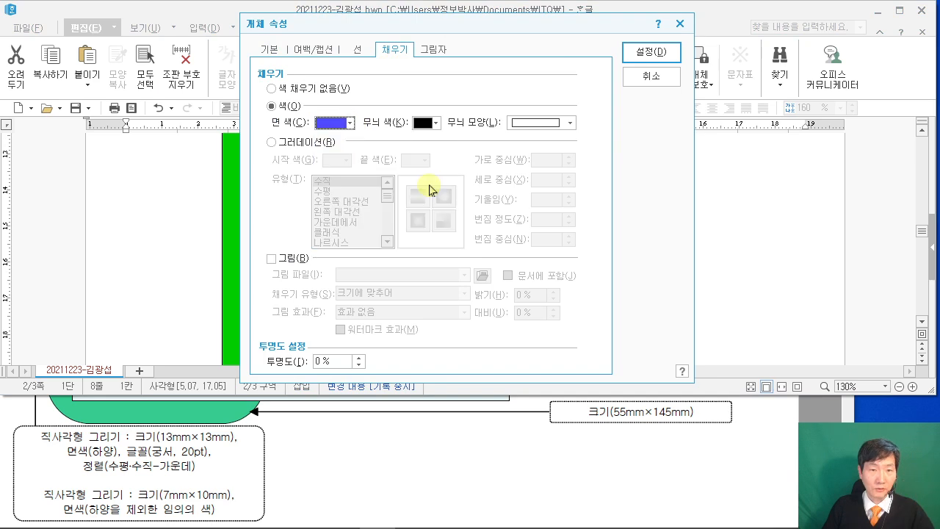
{"action": "left_click", "coordinate": [654, 55]}
{"action": "scroll", "coordinate": [239, 446], "scroll_direction": "up", "scroll_amount": 3}
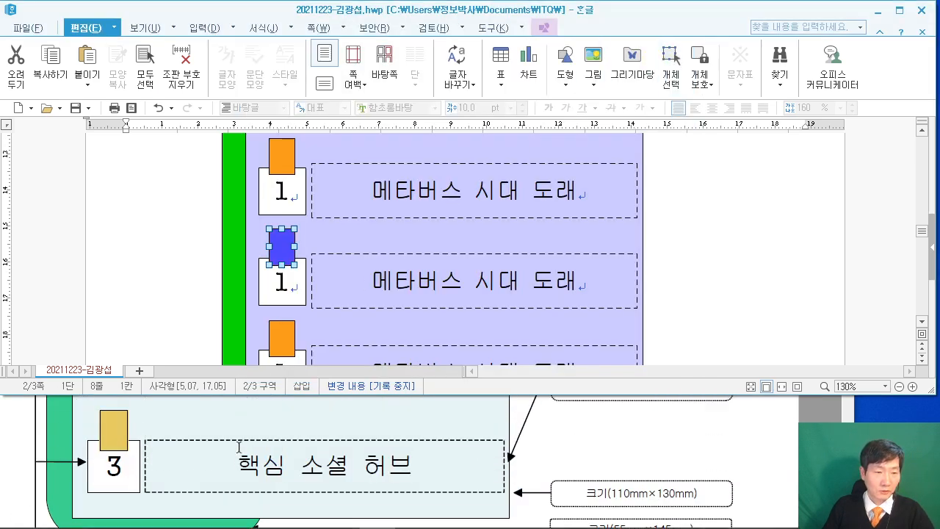
{"action": "scroll", "coordinate": [240, 445], "scroll_direction": "up", "scroll_amount": 1}
{"action": "double_click", "coordinate": [282, 337]}
{"action": "left_click", "coordinate": [329, 123]}
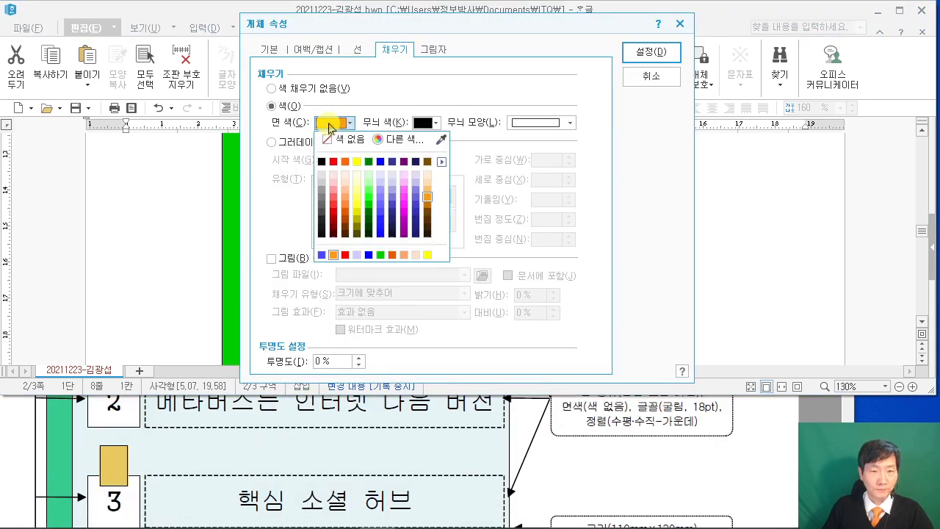
{"action": "left_click", "coordinate": [339, 193]}
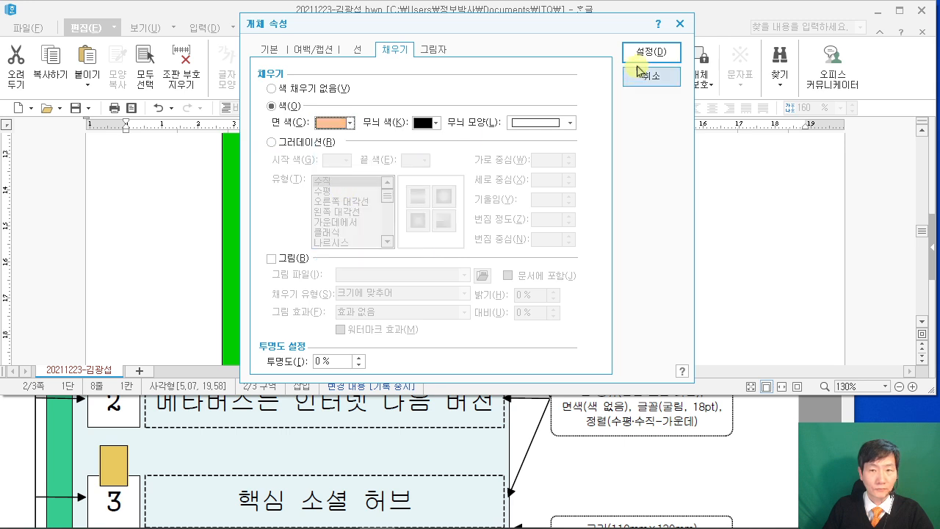
{"action": "key", "text": "Return"}
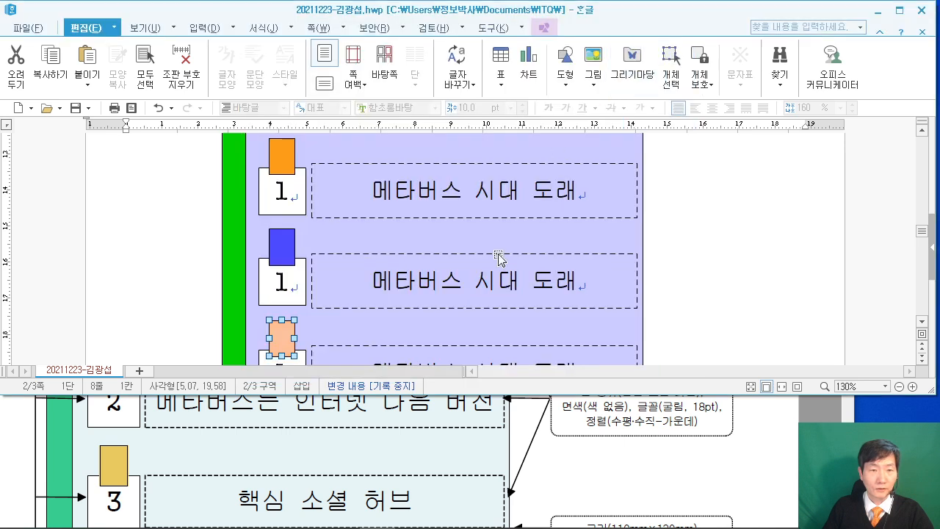
Renumber the second box to 2 and the third box to 3.
{"action": "double_click", "coordinate": [282, 288]}
{"action": "type", "text": "2"}
{"action": "scroll", "coordinate": [266, 264], "scroll_direction": "down", "scroll_amount": 3}
{"action": "double_click", "coordinate": [262, 263]}
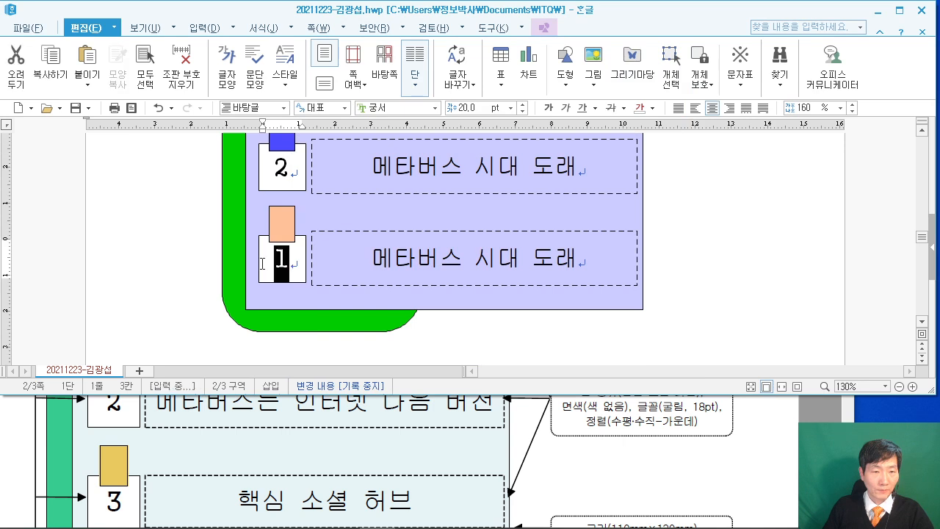
{"action": "type", "text": "3"}
{"action": "scroll", "coordinate": [340, 312], "scroll_direction": "up", "scroll_amount": 2}
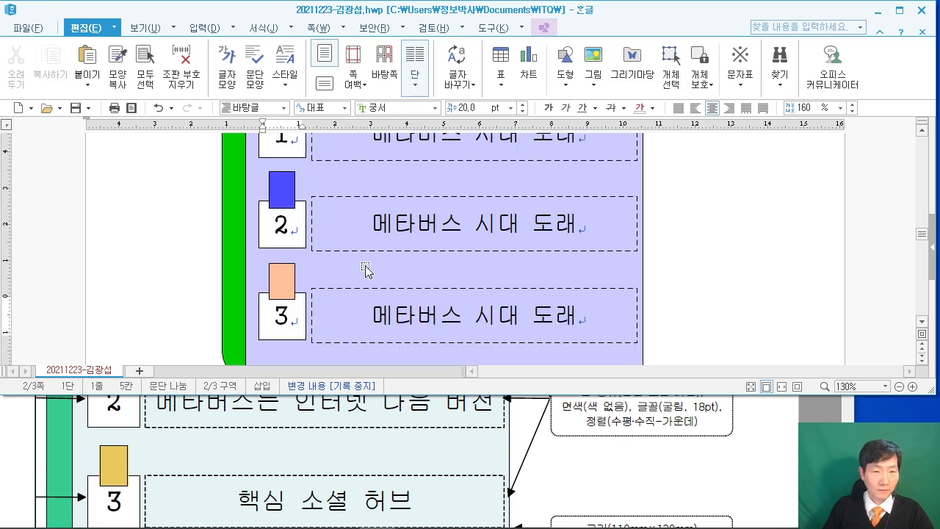
Change the captions to '메타버스는 인터넷 다음 버전' and '핵심 소셜 허브', then maximize the window.
{"action": "left_click_drag", "start_coordinate": [467, 225], "coordinate": [580, 225]}
{"action": "key", "text": "Delete"}
{"action": "key", "text": "BackSpace"}
{"action": "type", "text": "는"}
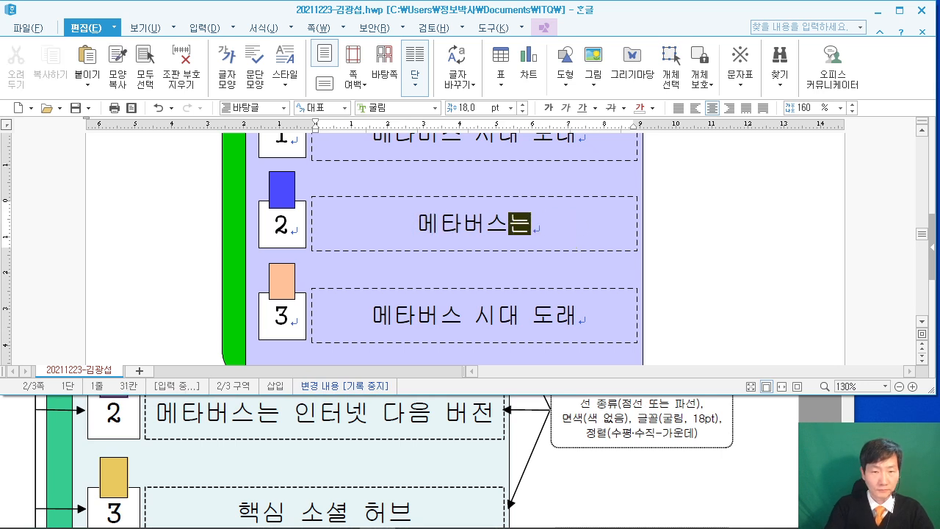
{"action": "type", "text": " 인터넷 다음 버전"}
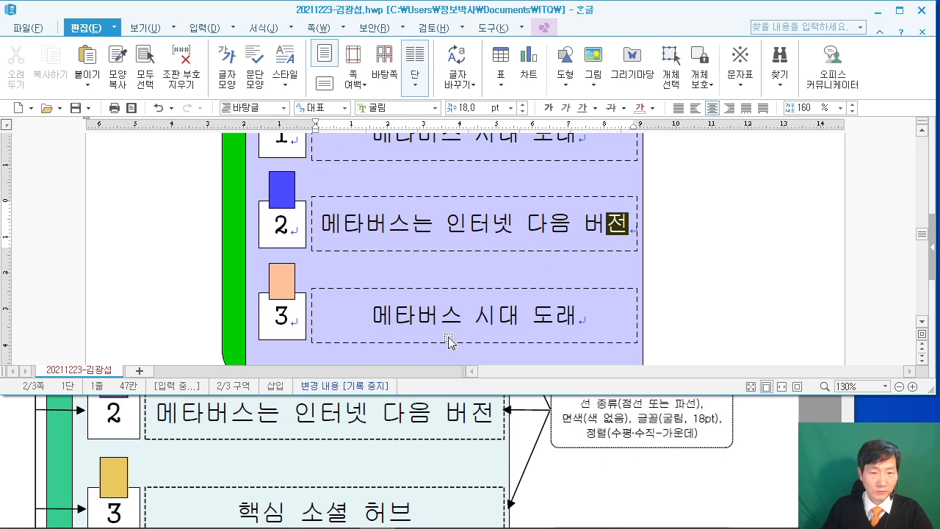
{"action": "left_click_drag", "start_coordinate": [371, 317], "coordinate": [578, 317]}
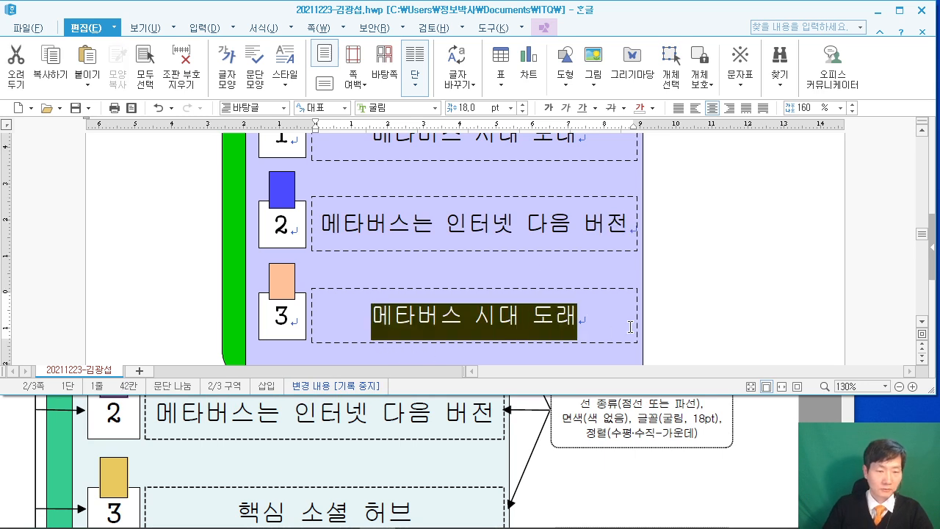
{"action": "type", "text": "핵심 소셜 "}
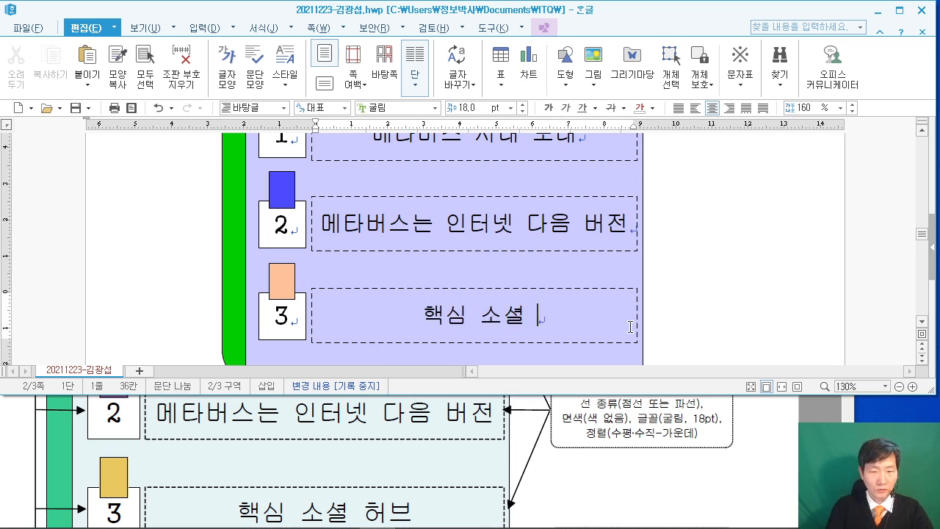
{"action": "type", "text": "허브"}
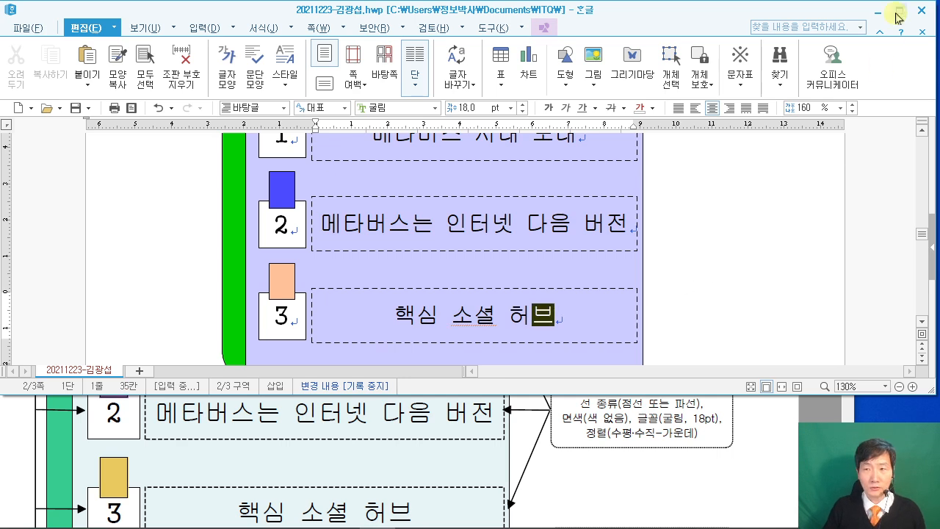
{"action": "left_click", "coordinate": [900, 10]}
{"action": "scroll", "coordinate": [763, 314], "scroll_direction": "up", "scroll_amount": 2}
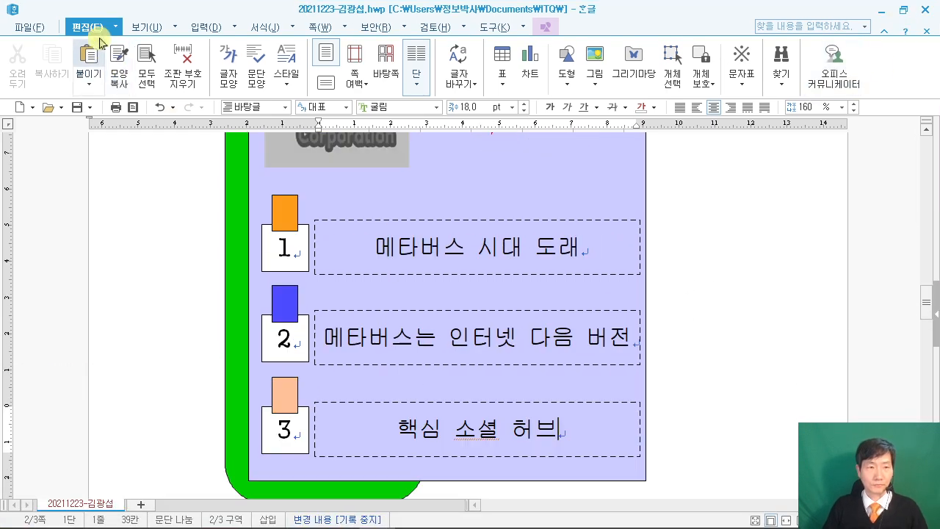
Collapse the ribbon and scroll back to the top of the answer page.
{"action": "double_click", "coordinate": [88, 27]}
{"action": "scroll", "coordinate": [454, 224], "scroll_direction": "down", "scroll_amount": 5}
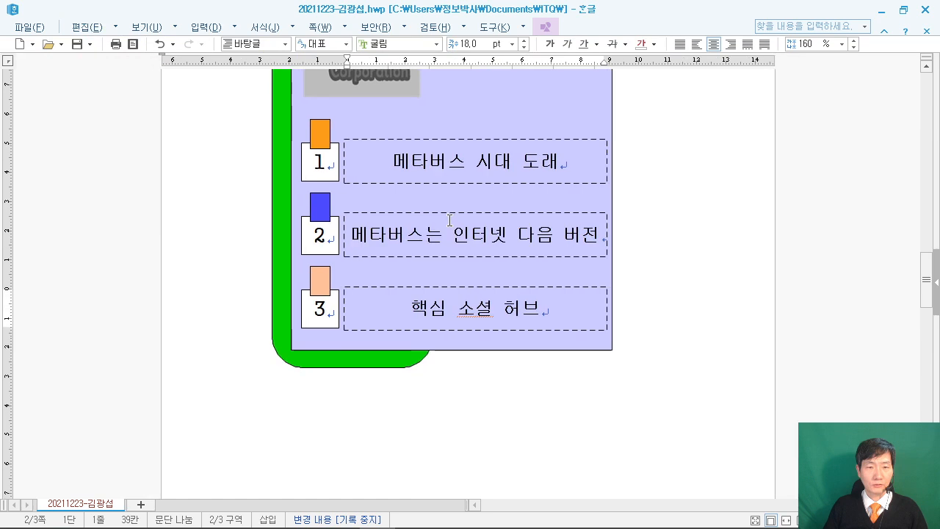
{"action": "scroll", "coordinate": [461, 237], "scroll_direction": "up", "scroll_amount": 4}
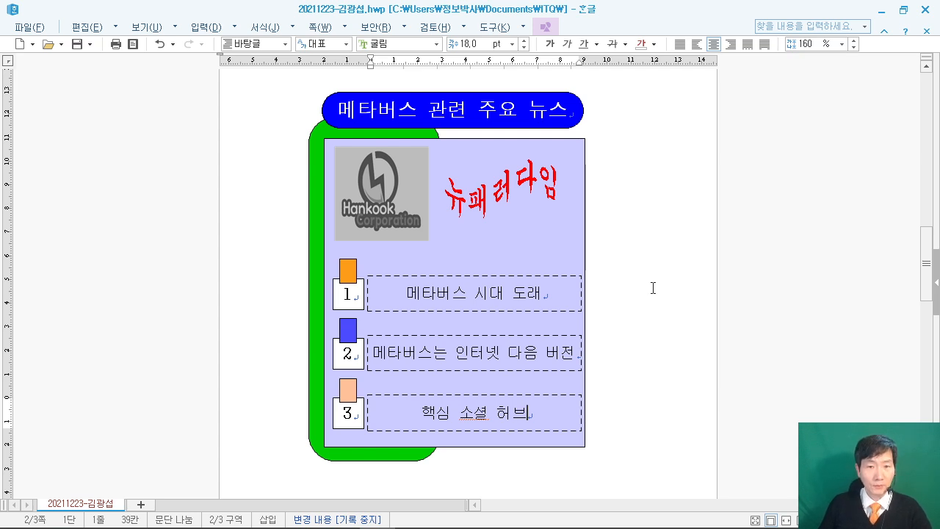
{"action": "scroll", "coordinate": [653, 288], "scroll_direction": "up", "scroll_amount": 15}
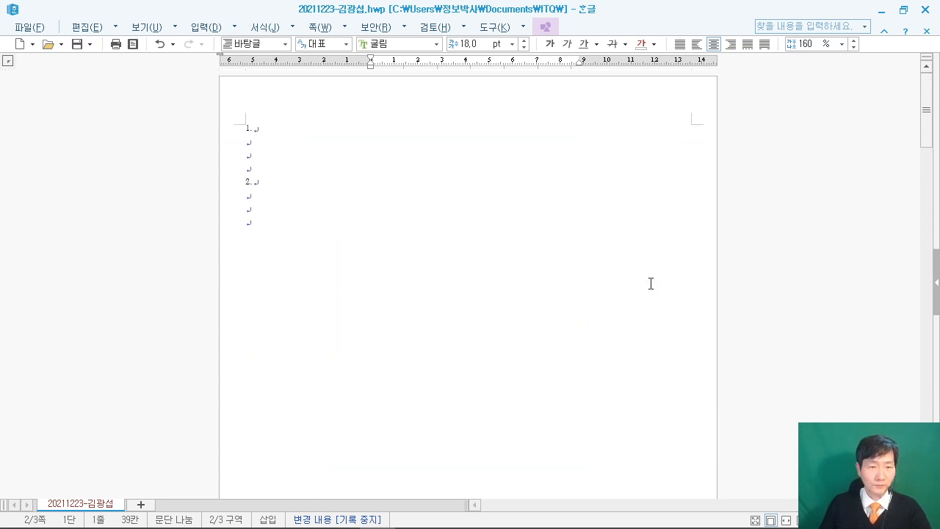
Put the cursor on the empty line below item 1. on page 1.
{"action": "scroll", "coordinate": [637, 276], "scroll_direction": "up", "scroll_amount": 4}
{"action": "scroll", "coordinate": [632, 270], "scroll_direction": "up", "scroll_amount": 10}
{"action": "scroll", "coordinate": [594, 212], "scroll_direction": "up", "scroll_amount": 3}
{"action": "left_click", "coordinate": [241, 134]}
{"action": "key", "text": "Down"}
{"action": "scroll", "coordinate": [248, 177], "scroll_direction": "up", "scroll_amount": 2, "text": "ctrl"}
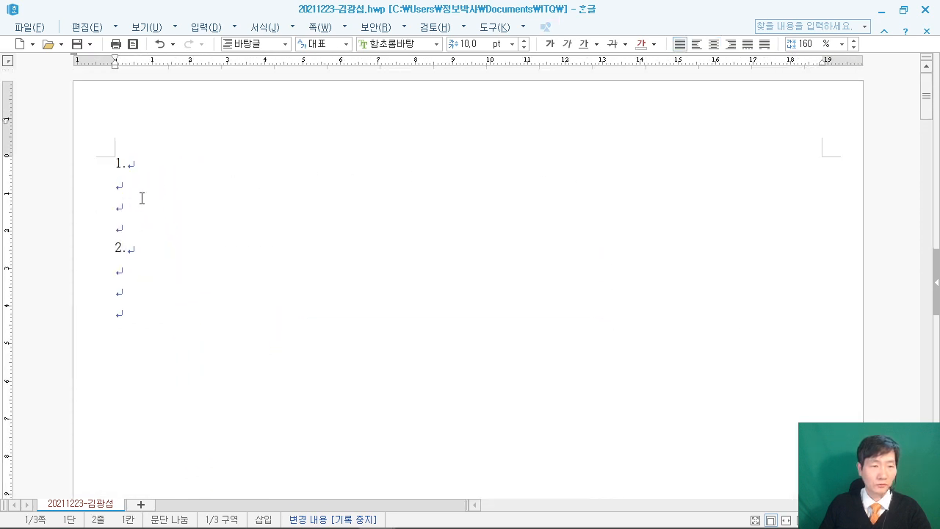
Restore the window, find the PDF's Metaverse passage, and begin typing 'Metaverse refers to…'.
{"action": "left_click", "coordinate": [903, 10]}
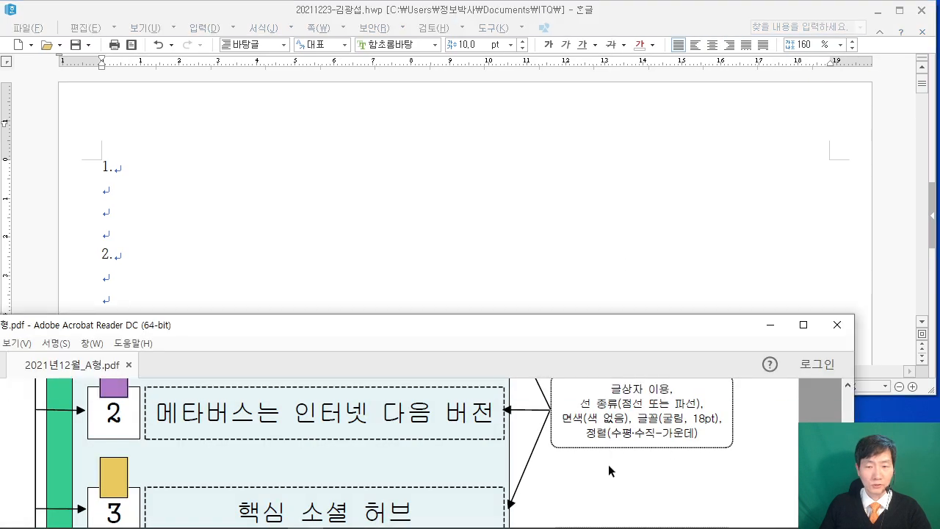
{"action": "scroll", "coordinate": [602, 464], "scroll_direction": "up", "scroll_amount": 10}
{"action": "scroll", "coordinate": [605, 394], "scroll_direction": "up", "scroll_amount": 10}
{"action": "scroll", "coordinate": [605, 393], "scroll_direction": "up", "scroll_amount": 10}
{"action": "scroll", "coordinate": [605, 399], "scroll_direction": "up", "scroll_amount": 5}
{"action": "scroll", "coordinate": [625, 396], "scroll_direction": "down", "scroll_amount": 3}
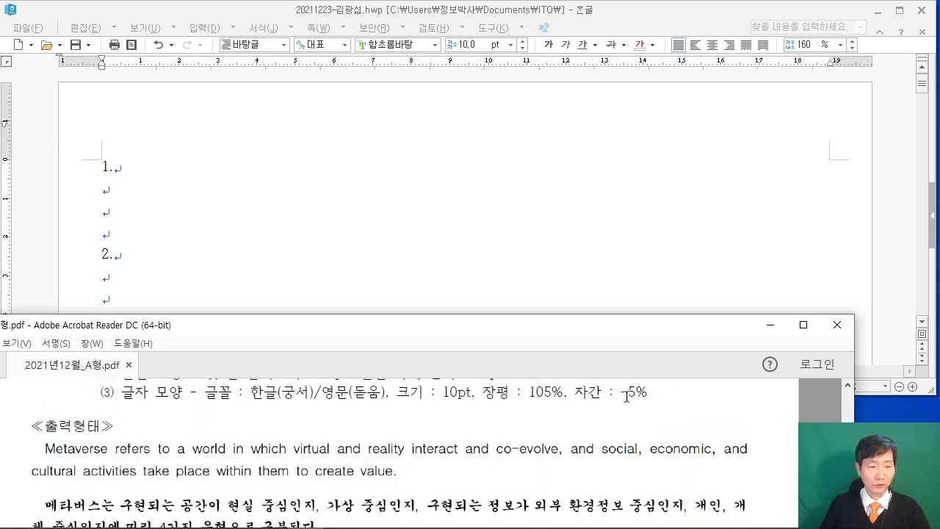
{"action": "scroll", "coordinate": [628, 400], "scroll_direction": "down", "scroll_amount": 1}
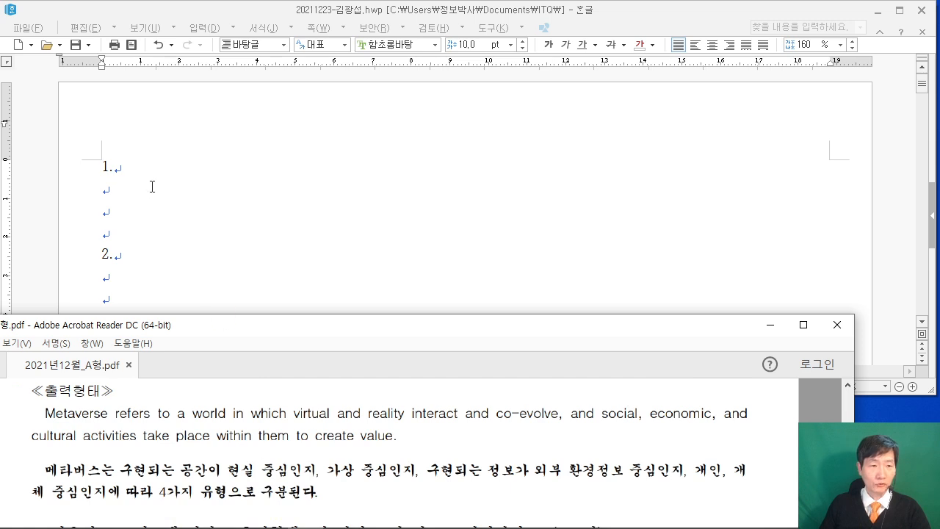
{"action": "left_click", "coordinate": [148, 188]}
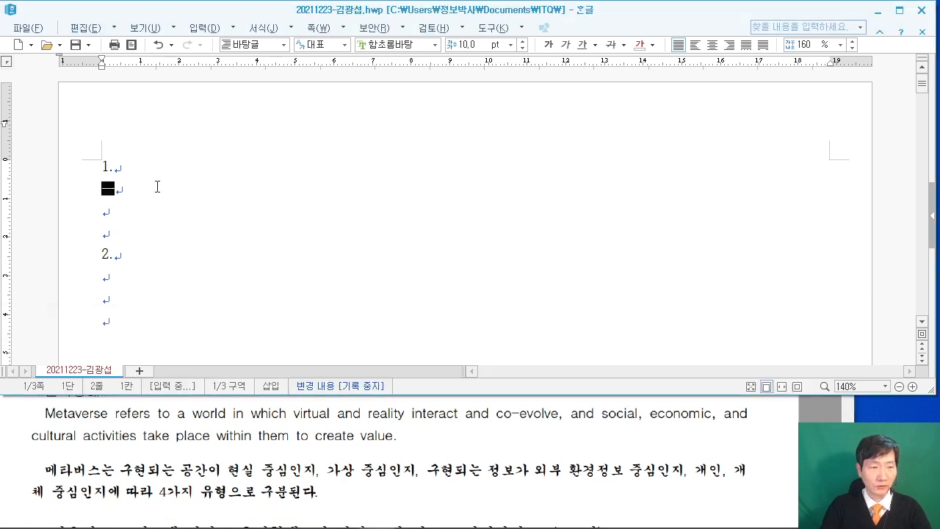
{"action": "type", "text": "Meta"}
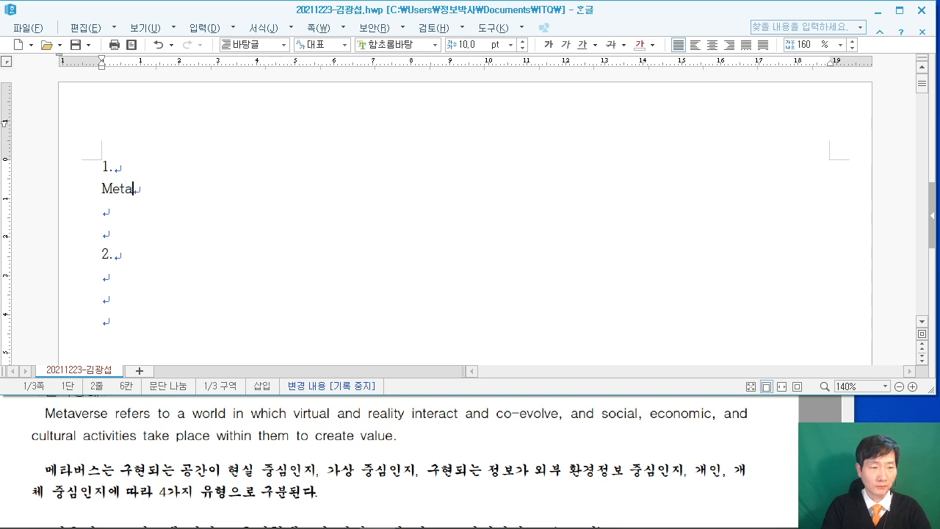
{"action": "type", "text": "verse"}
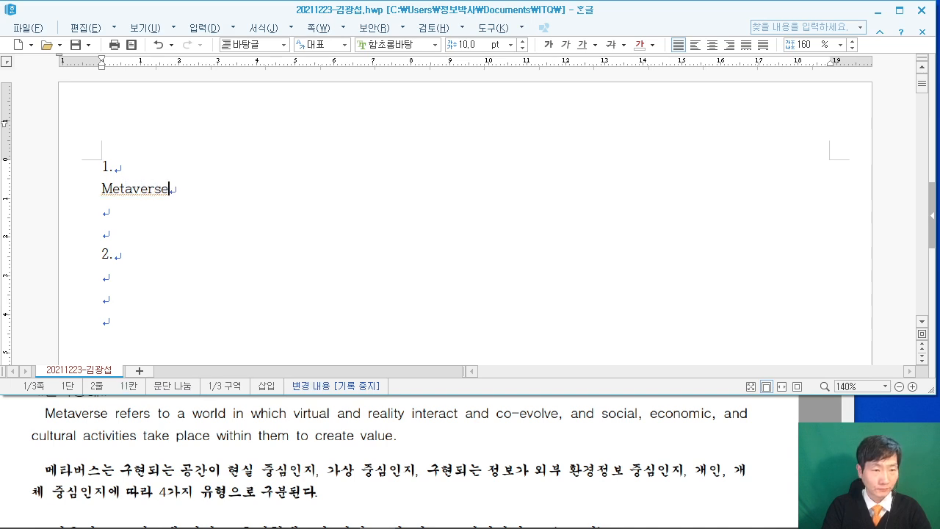
{"action": "type", "text": " re"}
{"action": "type", "text": "fers to a"}
{"action": "type", "text": " wolr"}
{"action": "type", "text": "ld "}
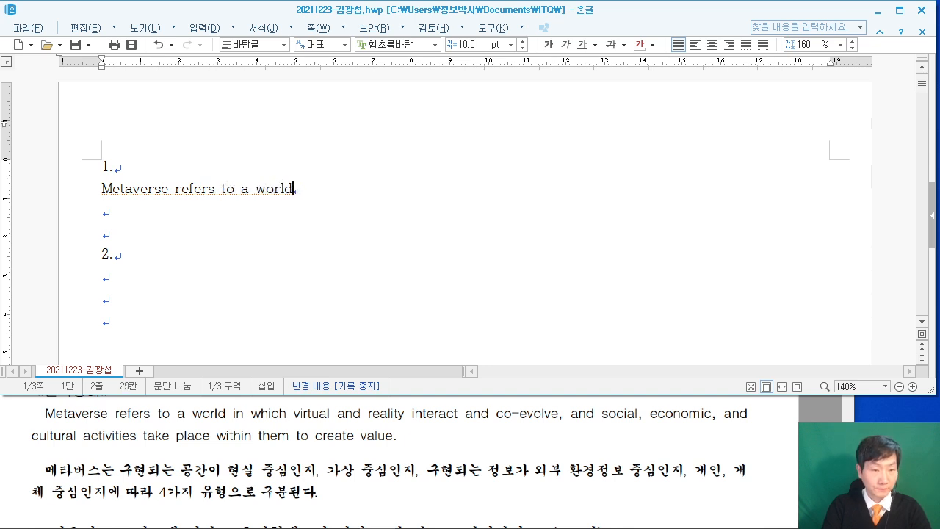
{"action": "type", "text": "in which "}
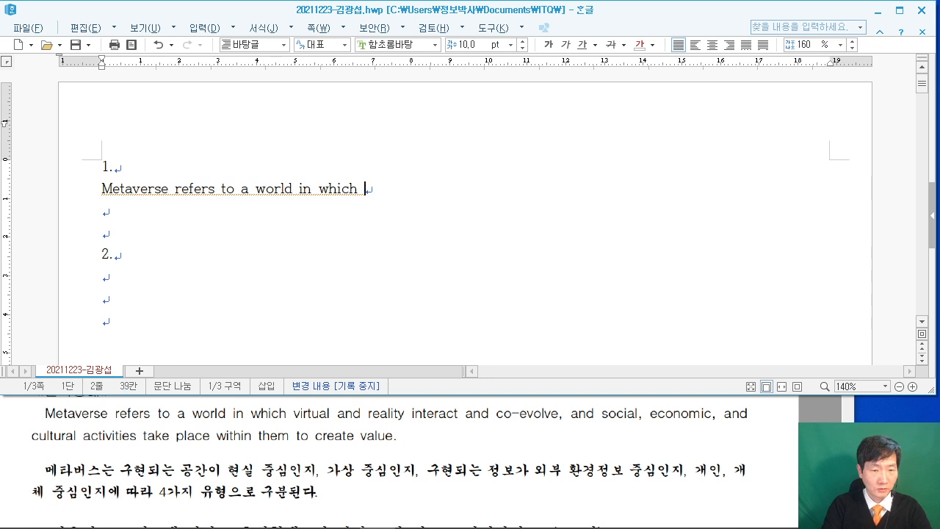
{"action": "type", "text": "virtua"}
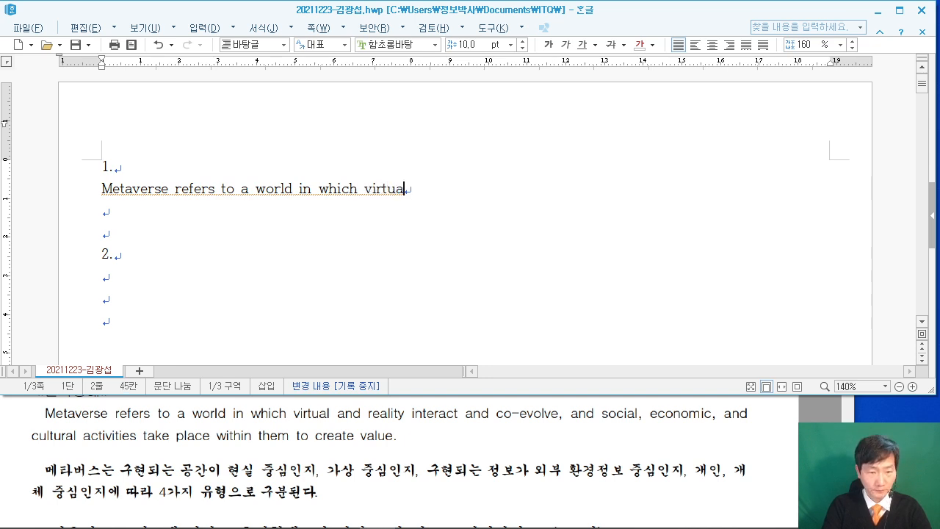
{"action": "type", "text": "l and re"}
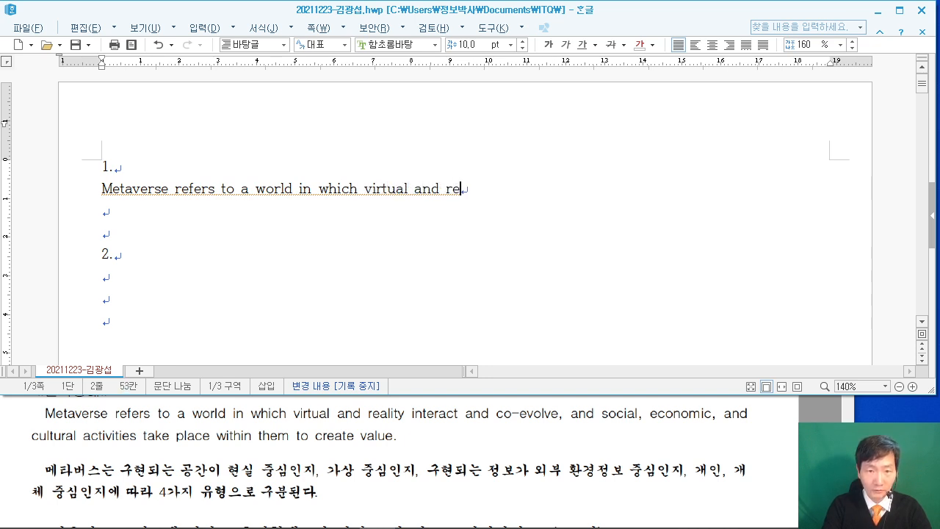
{"action": "type", "text": "ality "}
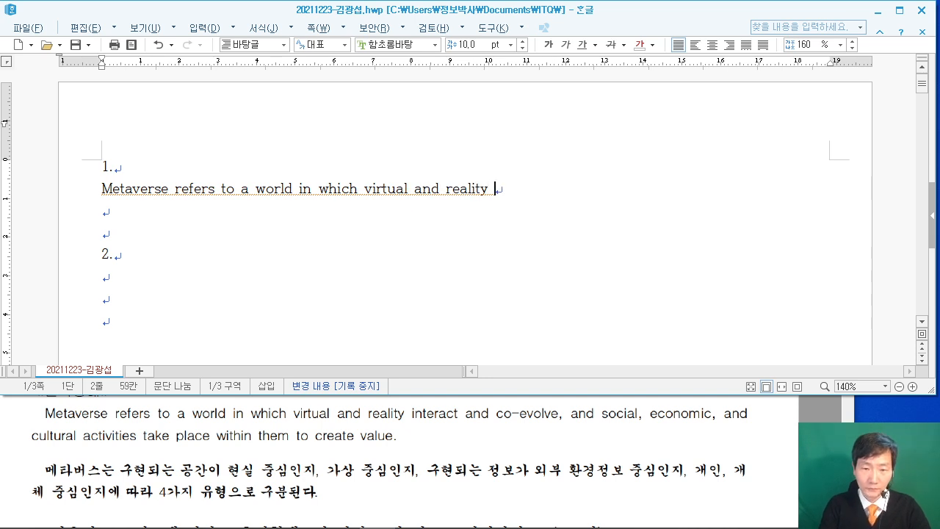
{"action": "type", "text": "interact and co-evlo"}
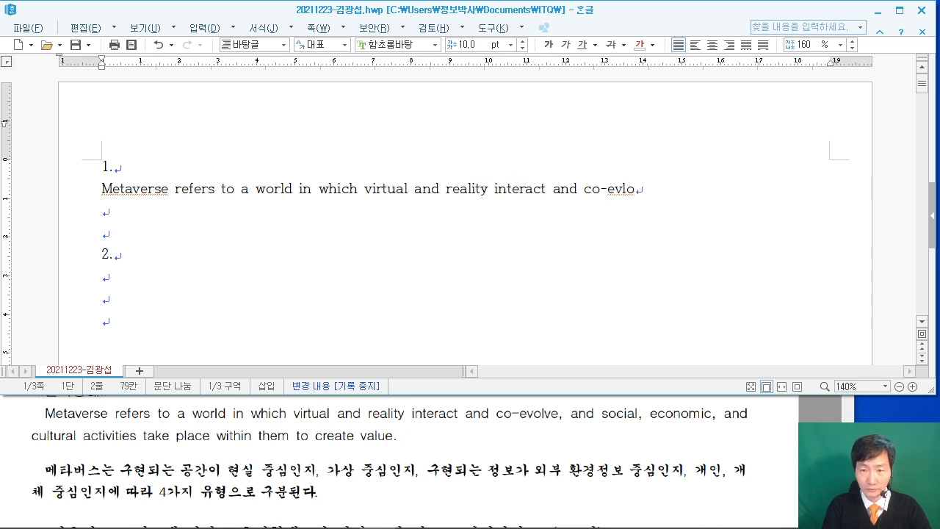
{"action": "key", "text": "BackSpace"}
{"action": "key", "text": "BackSpace"}
Finish the English sentence through 'within them to create value.' and start a new line.
{"action": "type", "text": "olve, and social, econ"}
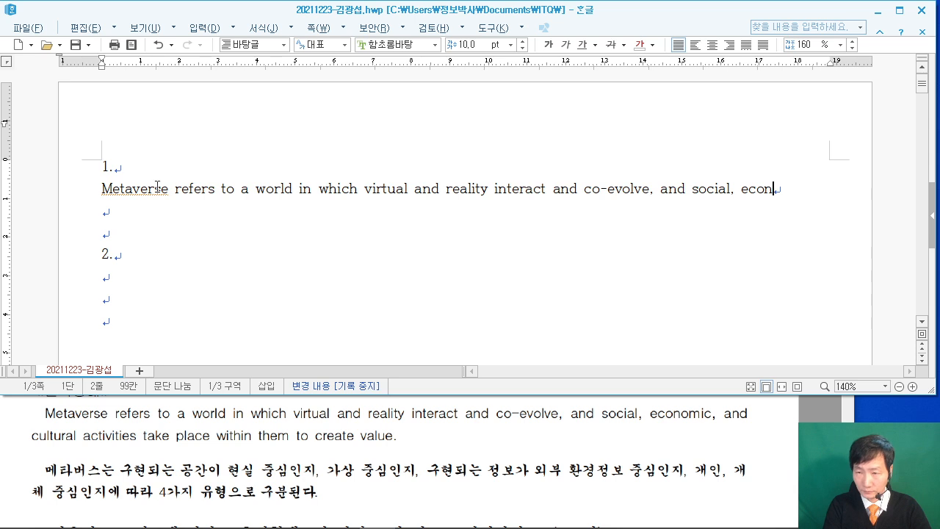
{"action": "type", "text": "omi"}
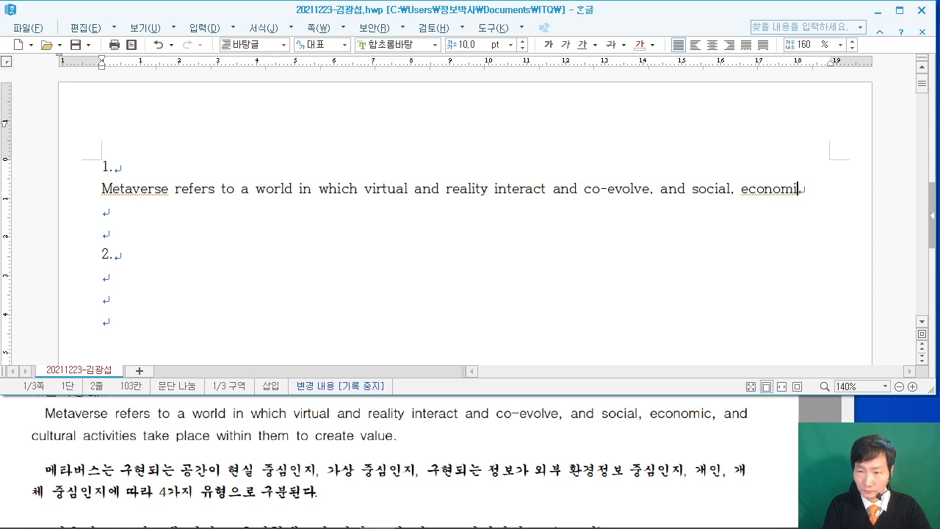
{"action": "type", "text": "c, and "}
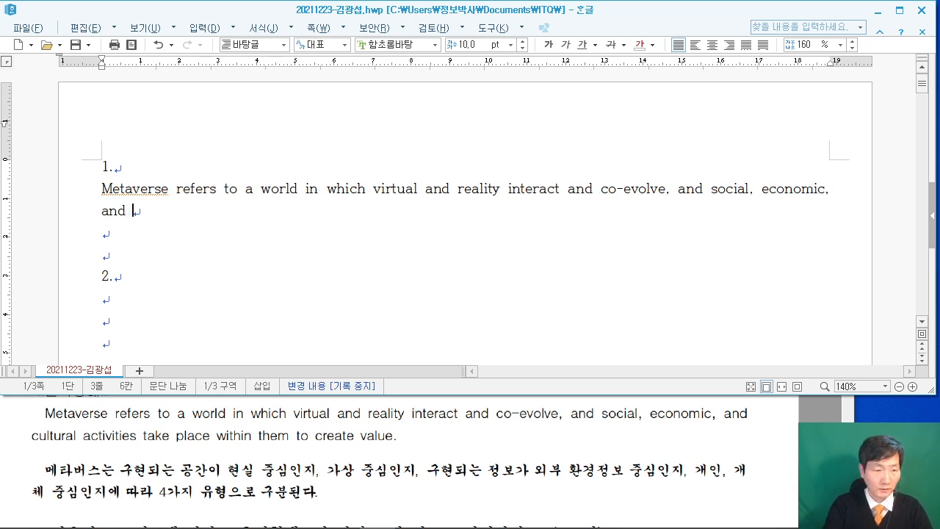
{"action": "type", "text": "cultural "}
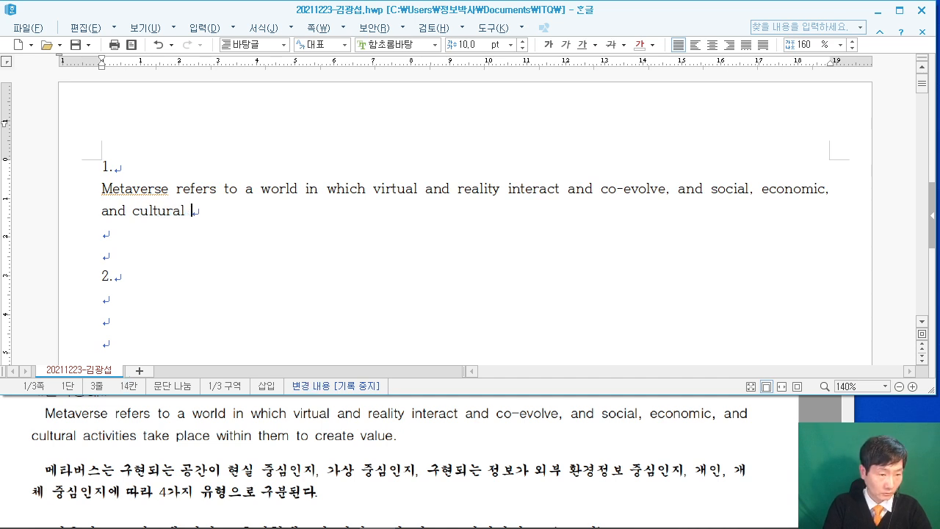
{"action": "type", "text": "acti"}
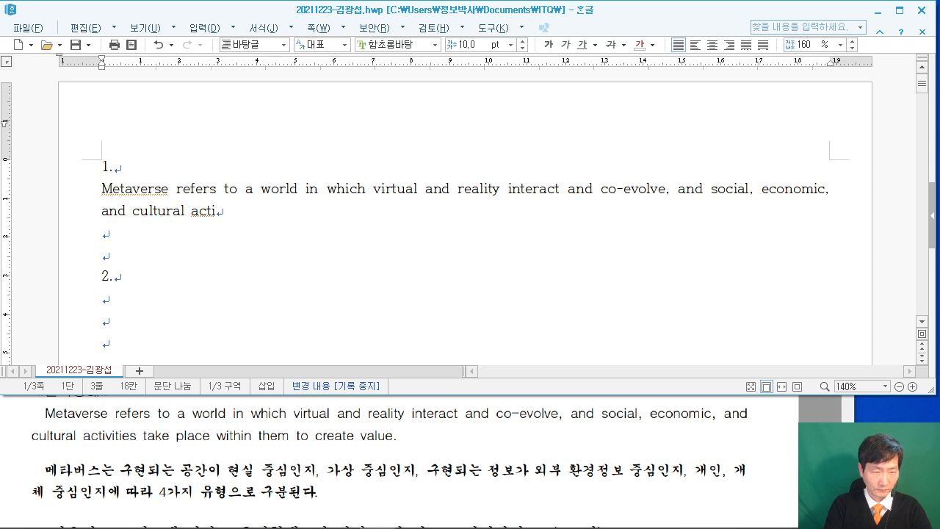
{"action": "type", "text": "vities"}
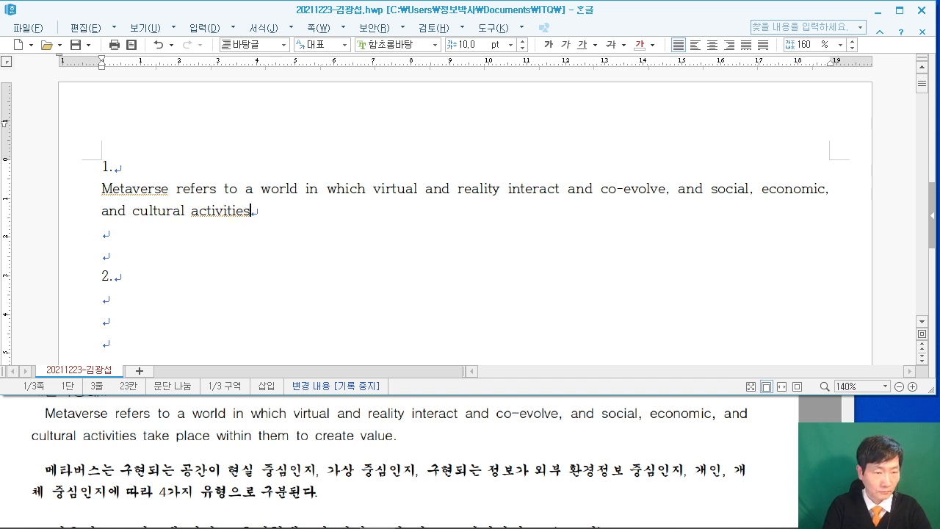
{"action": "type", "text": " take plac"}
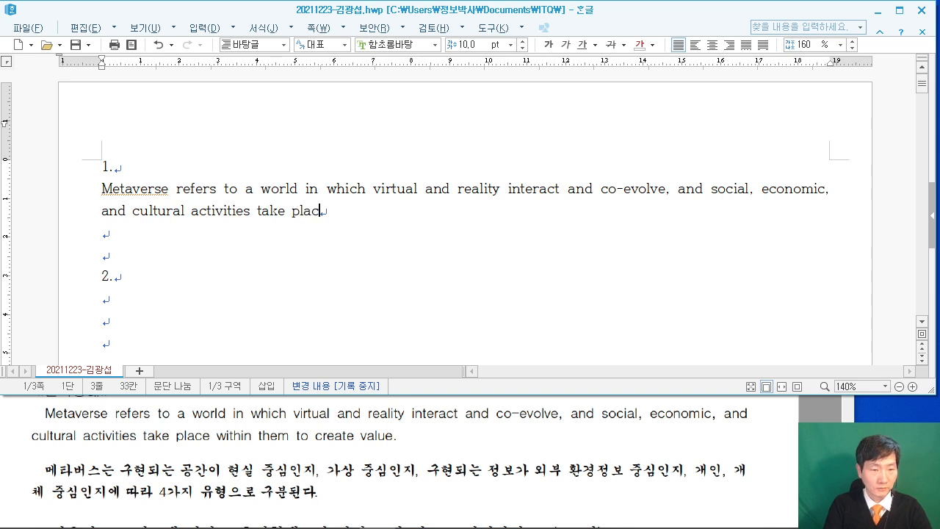
{"action": "type", "text": "e wh"}
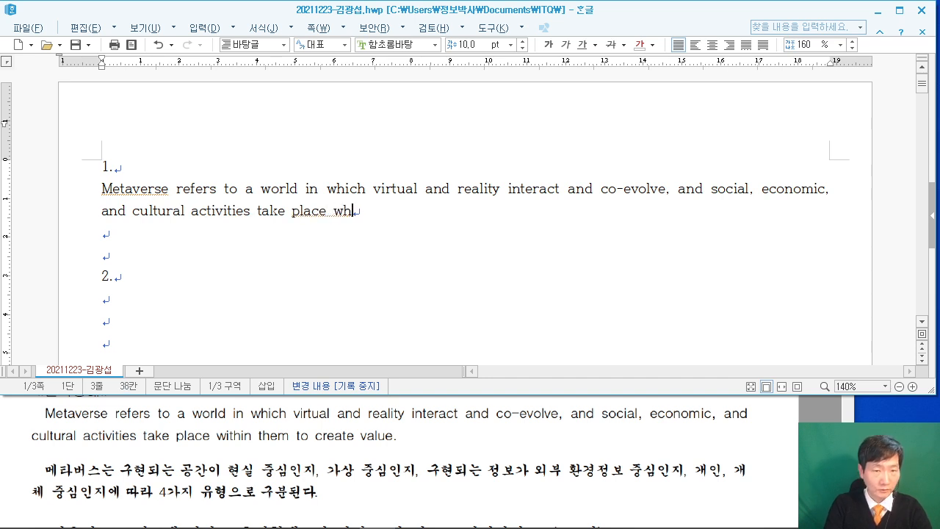
{"action": "key", "text": "BackSpace"}
{"action": "key", "text": "BackSpace"}
{"action": "type", "text": "ithin"}
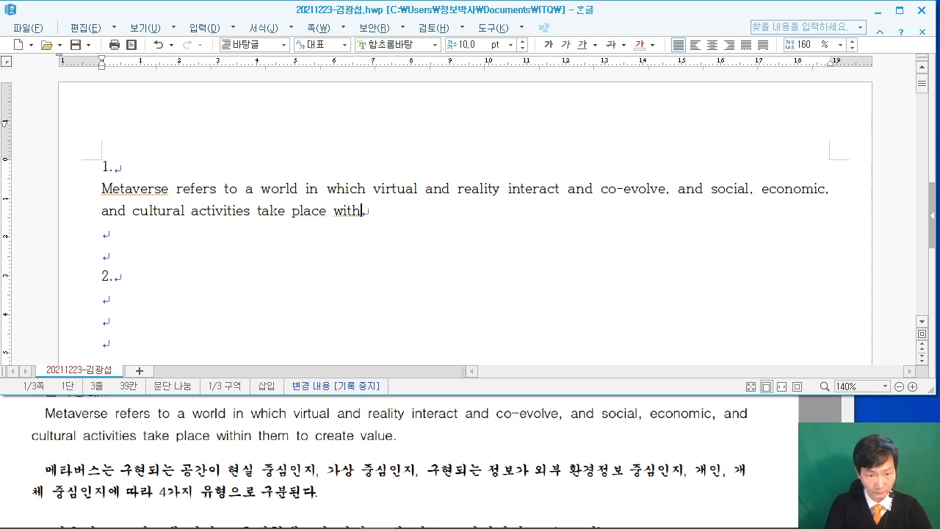
{"action": "type", "text": " them to"}
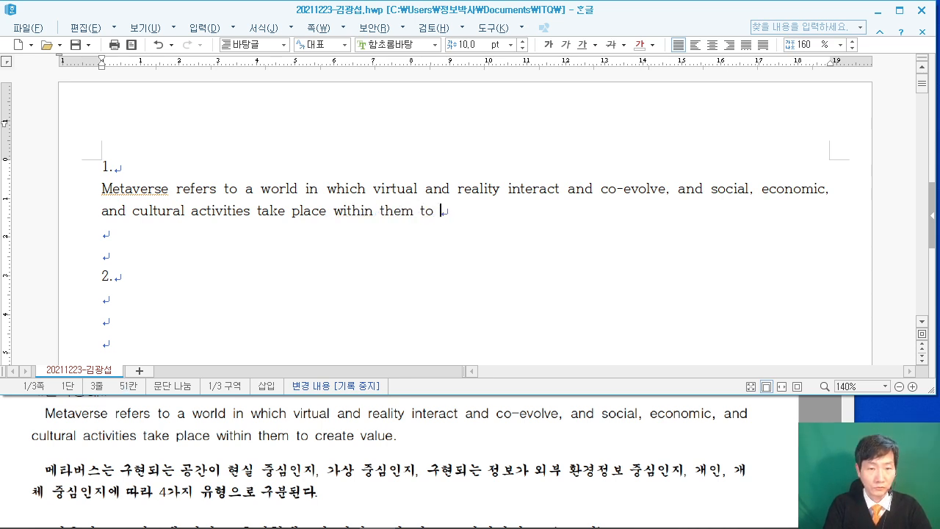
{"action": "type", "text": " create value."}
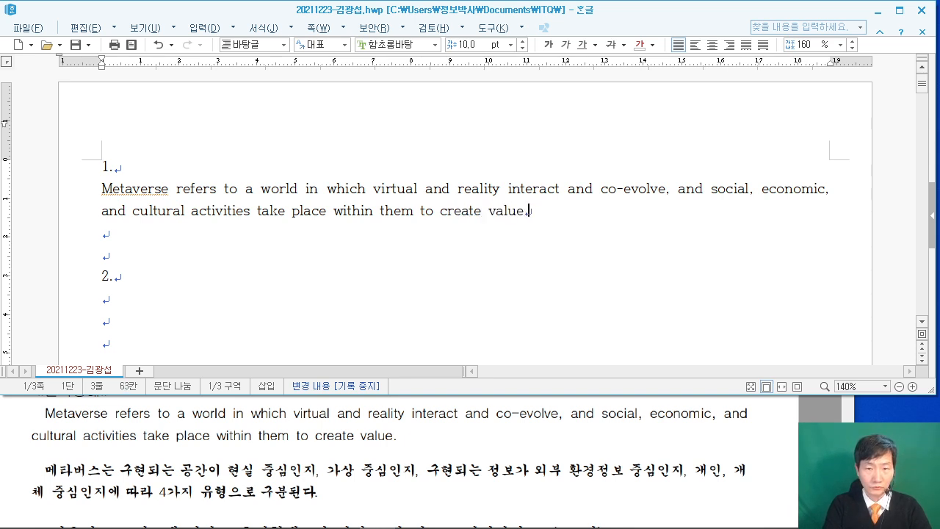
{"action": "key", "text": "Return"}
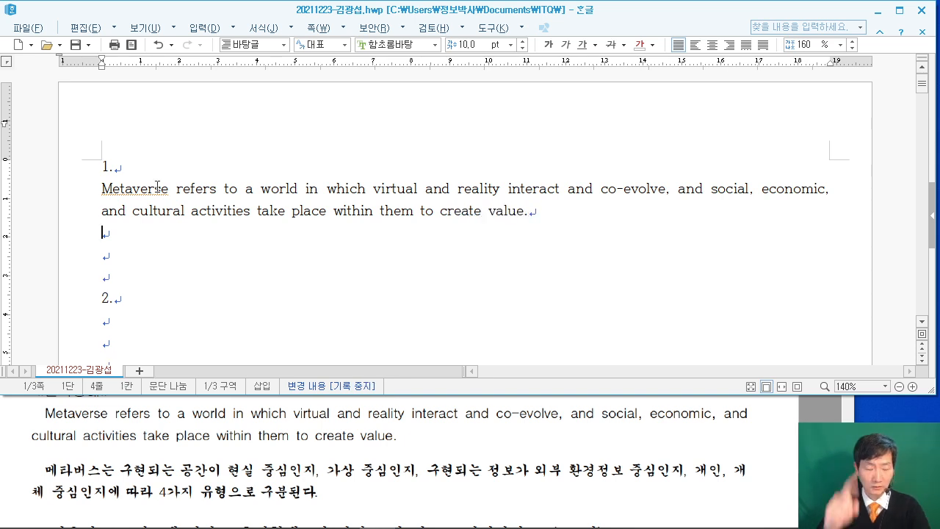
Type the Korean sentence ending '4가지 유형으로 구분된다.' and select both paragraphs.
{"action": "type", "text": "메탑"}
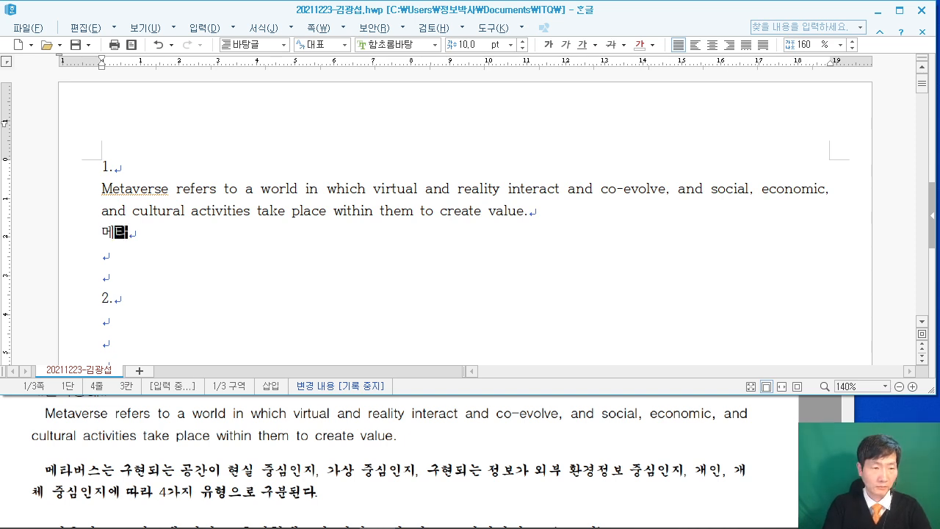
{"action": "type", "text": "버스는 구현되"}
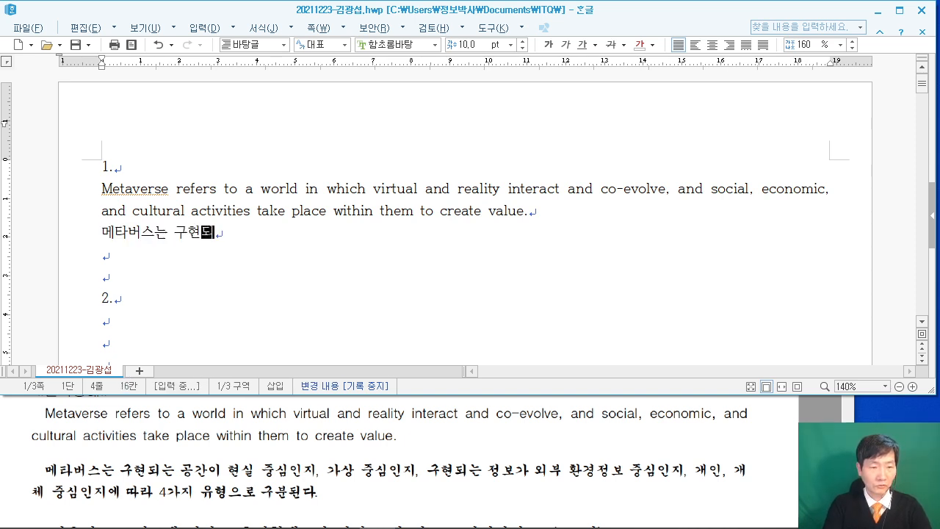
{"action": "type", "text": "는 공간이 현실 중심"}
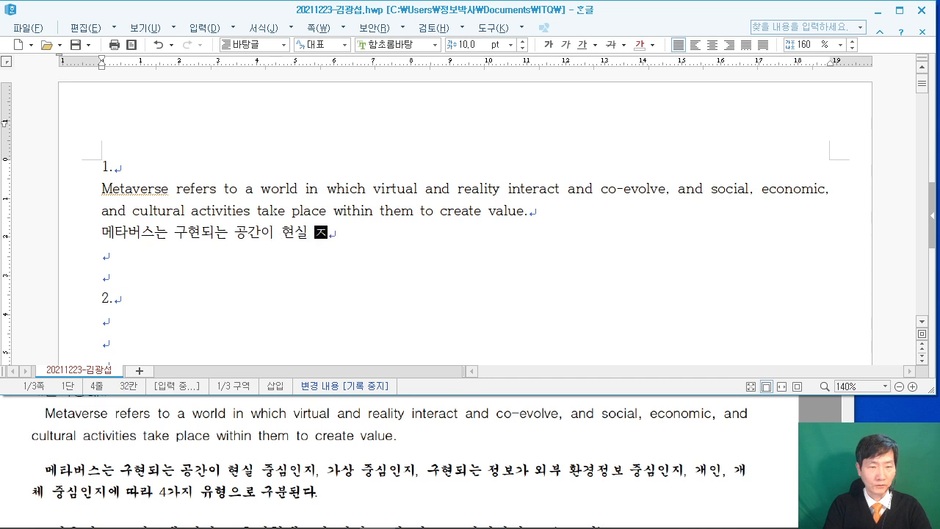
{"action": "type", "text": "인지, 가상 "}
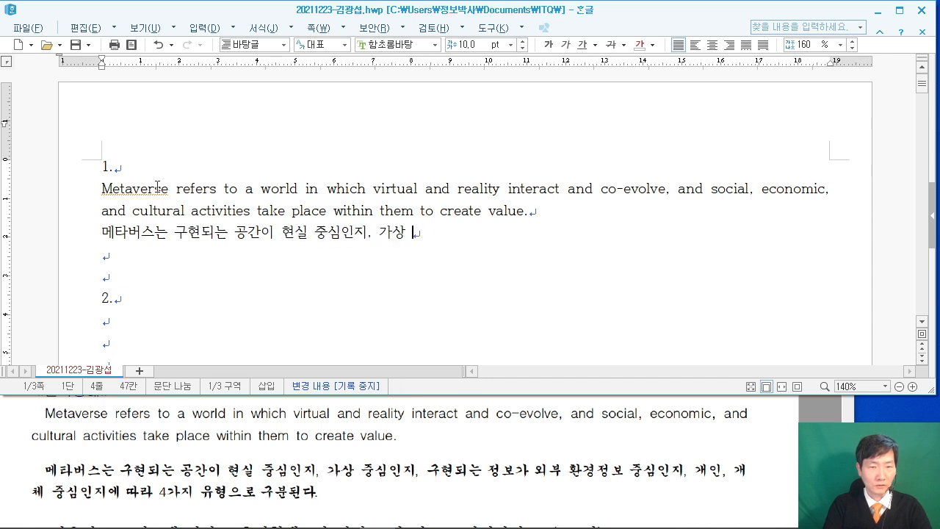
{"action": "type", "text": "중ㅅ심인지,"}
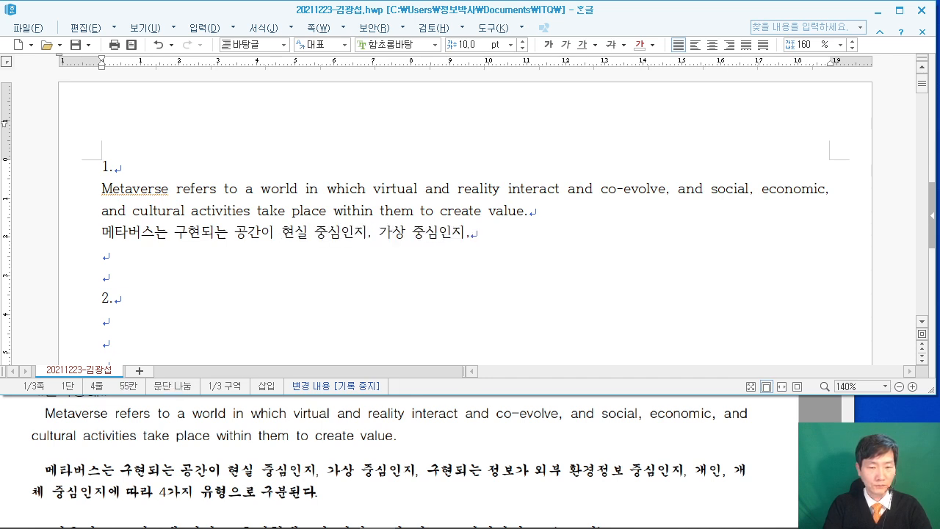
{"action": "type", "text": " 구현되는 정보"}
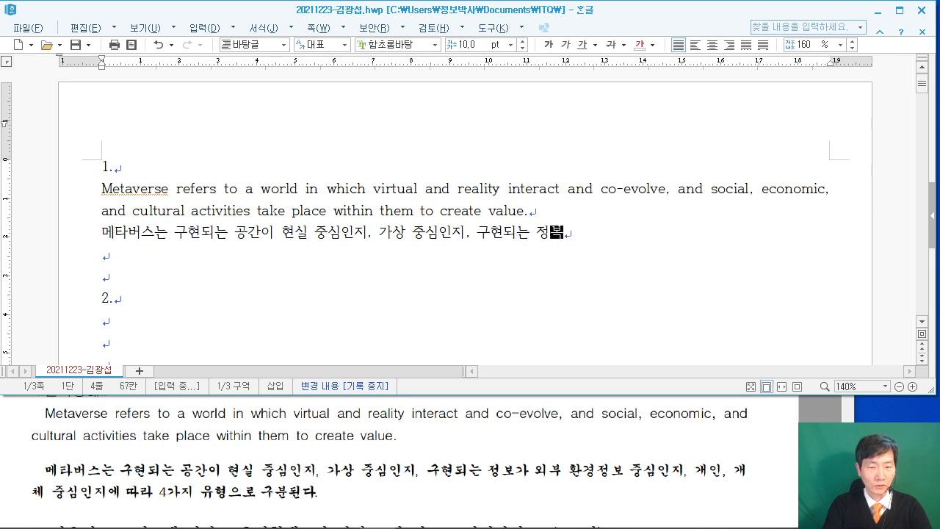
{"action": "type", "text": "가 외부 환경"}
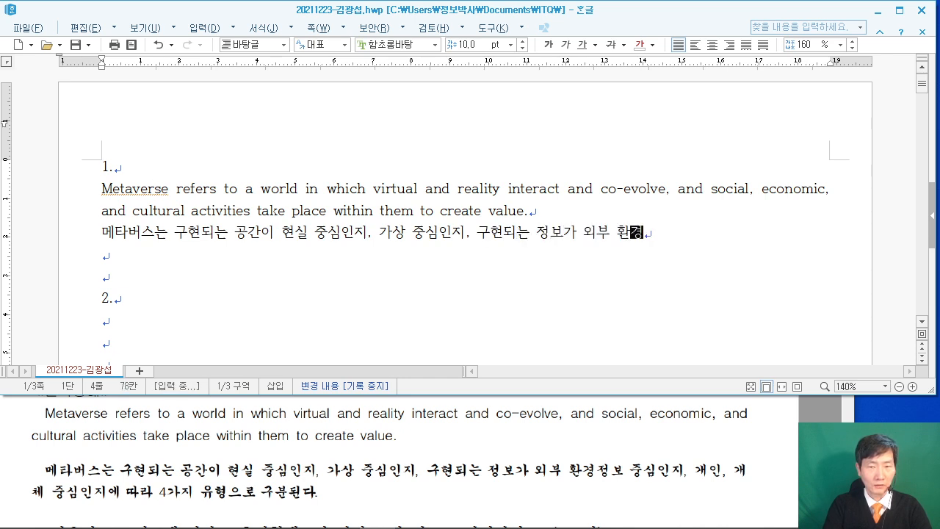
{"action": "type", "text": "정보 중심인"}
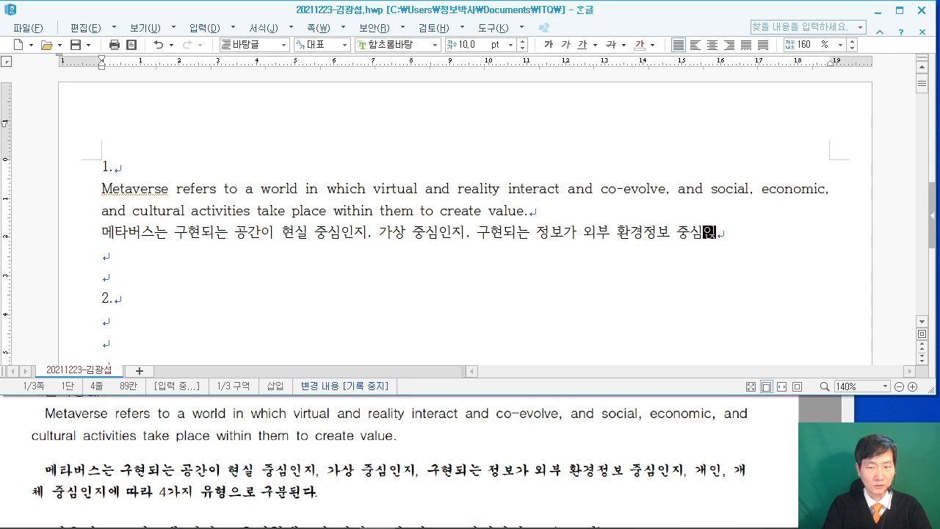
{"action": "type", "text": "지, 개인, 개"}
{"action": "type", "text": "체 중심인"}
{"action": "type", "text": "지"}
{"action": "type", "text": "에 따라 "}
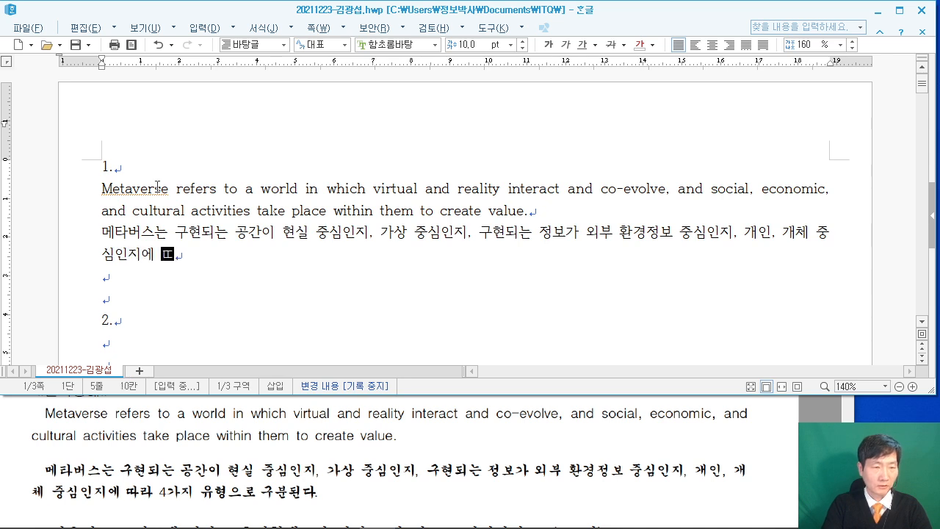
{"action": "type", "text": "4가"}
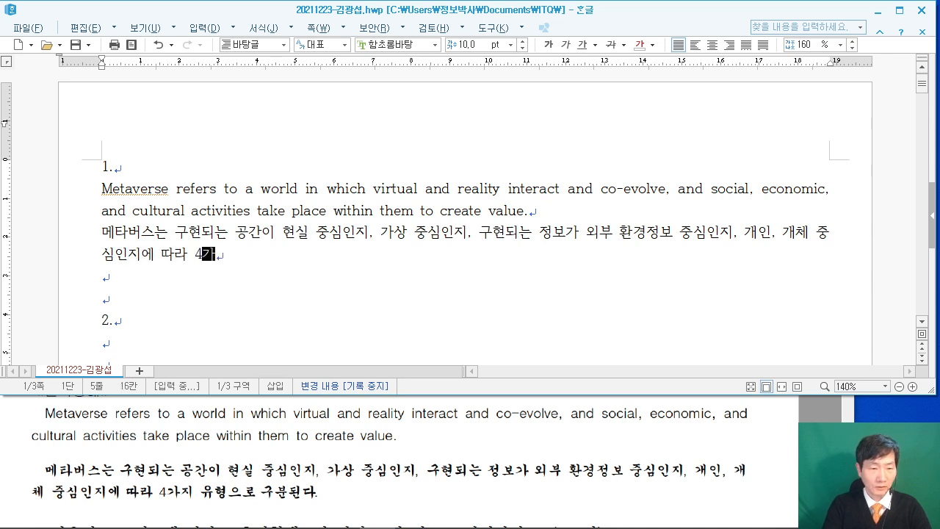
{"action": "type", "text": "지 유형으로 구분도"}
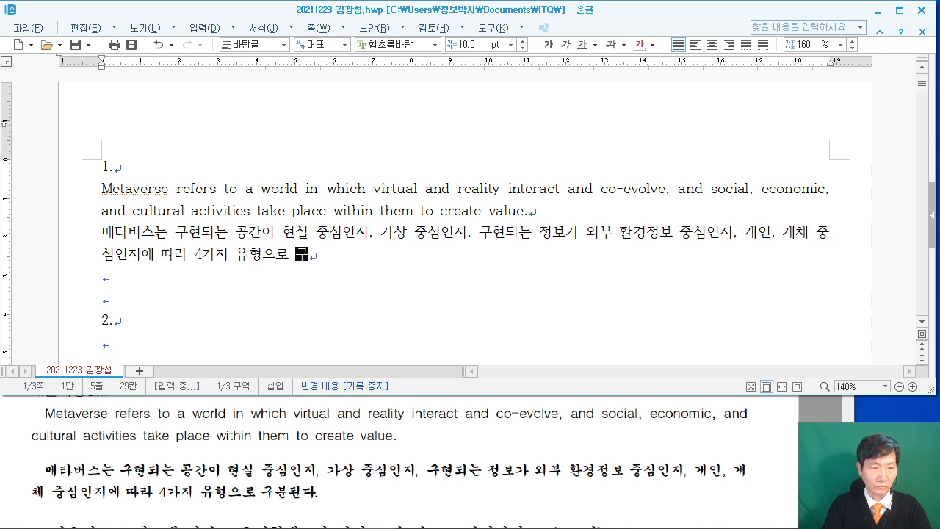
{"action": "type", "text": "된다."}
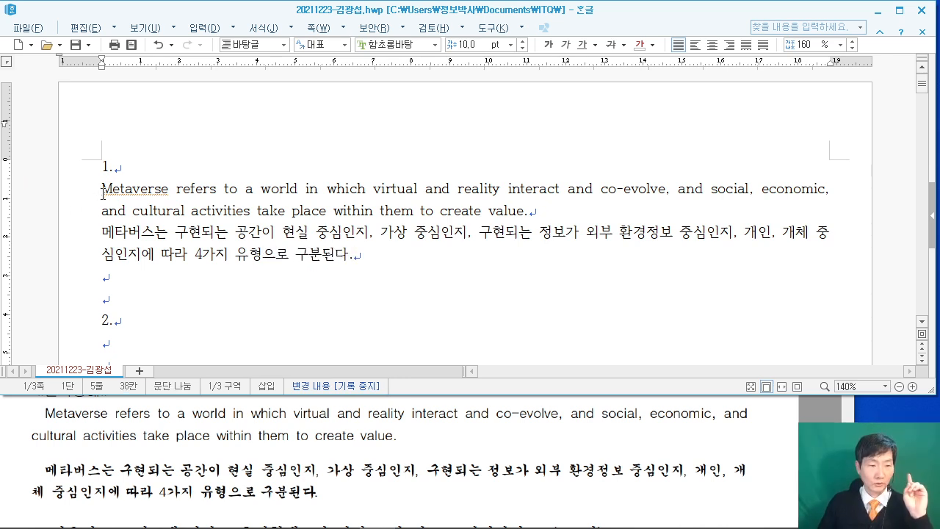
{"action": "left_click_drag", "start_coordinate": [103, 193], "coordinate": [511, 266]}
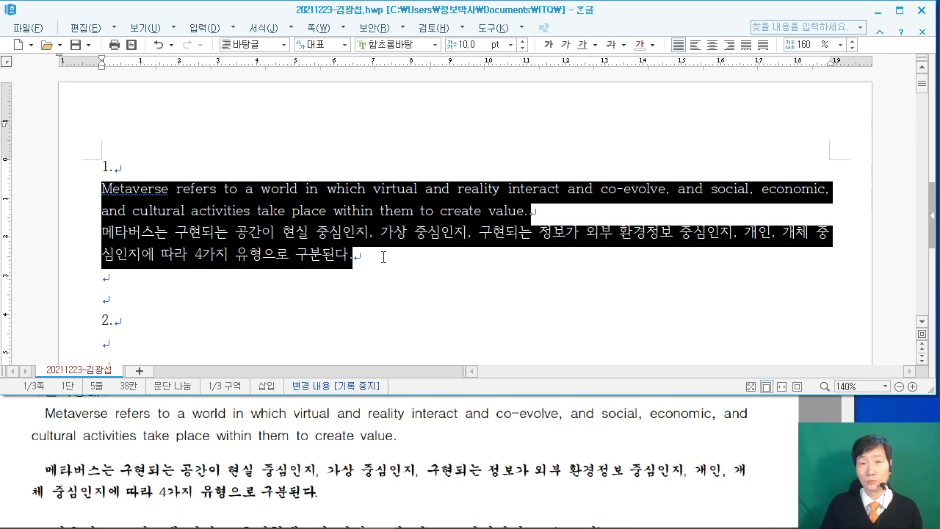
{"action": "right_click", "coordinate": [397, 198]}
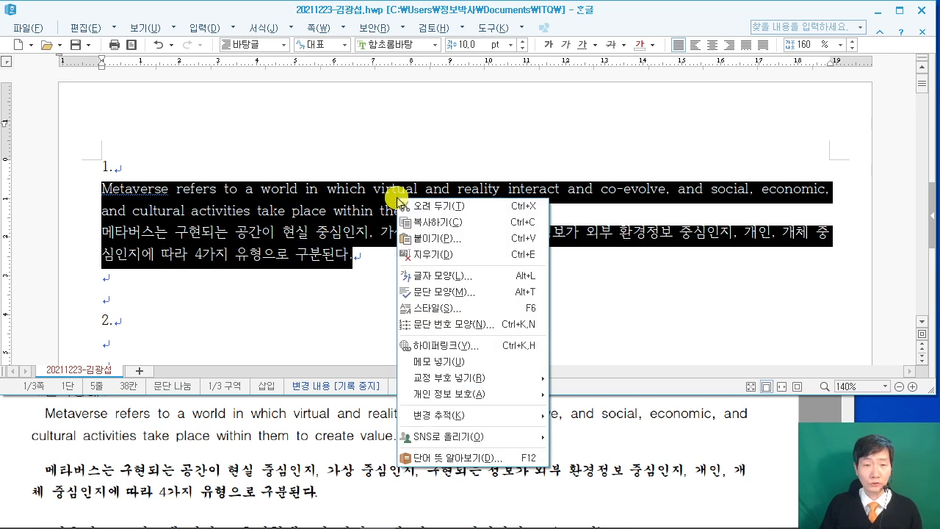
{"action": "left_click", "coordinate": [481, 312]}
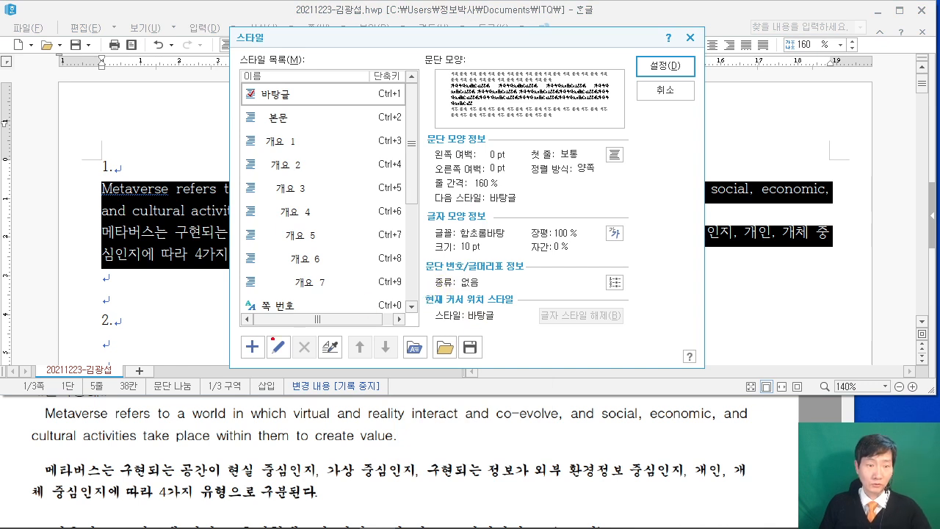
{"action": "left_click_drag", "start_coordinate": [238, 331], "coordinate": [264, 364]}
{"action": "left_click_drag", "start_coordinate": [159, 400], "coordinate": [240, 360]}
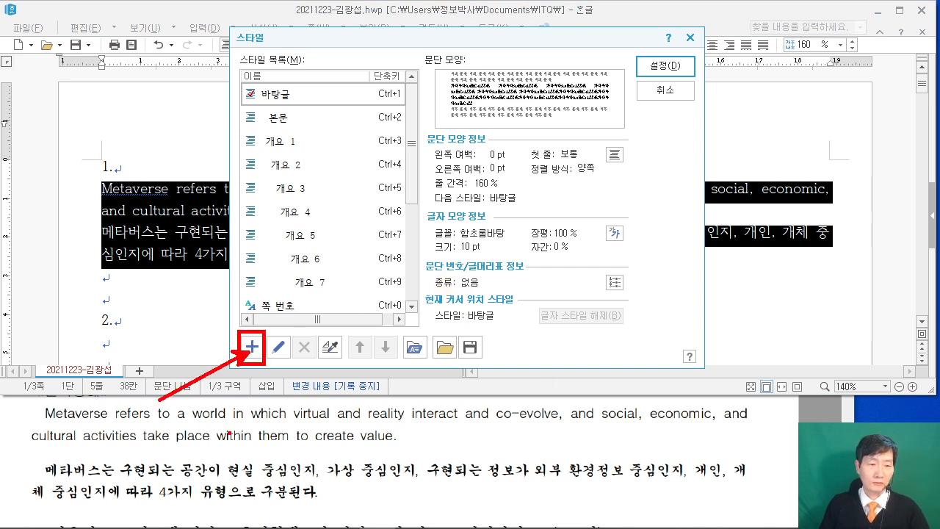
{"action": "left_click", "coordinate": [239, 455]}
{"action": "scroll", "coordinate": [239, 454], "scroll_direction": "up", "scroll_amount": 2}
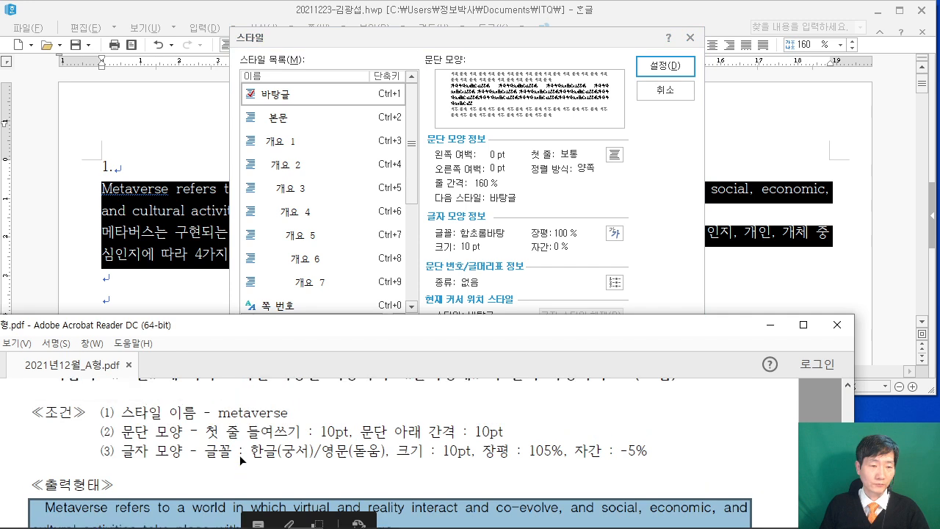
{"action": "left_click", "coordinate": [411, 45]}
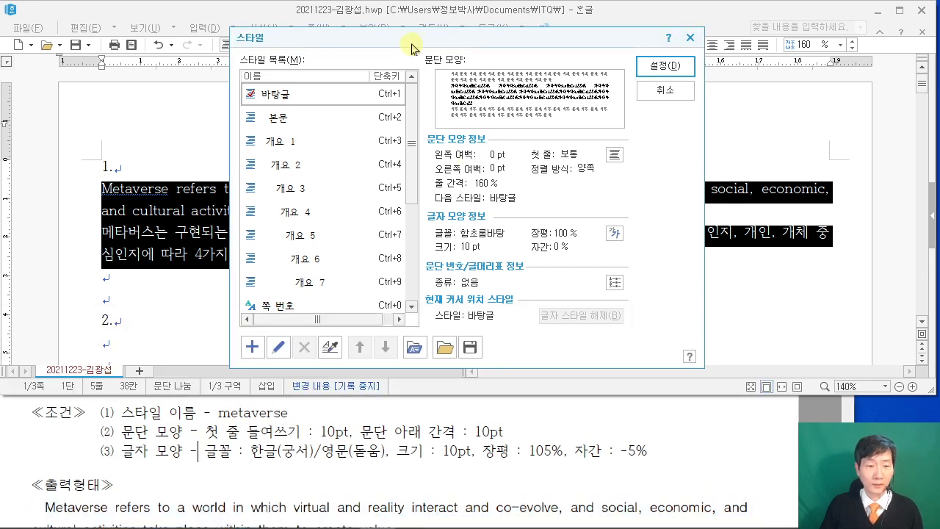
Create a new style named 'metaverse' and open its paragraph format.
{"action": "left_click", "coordinate": [252, 346]}
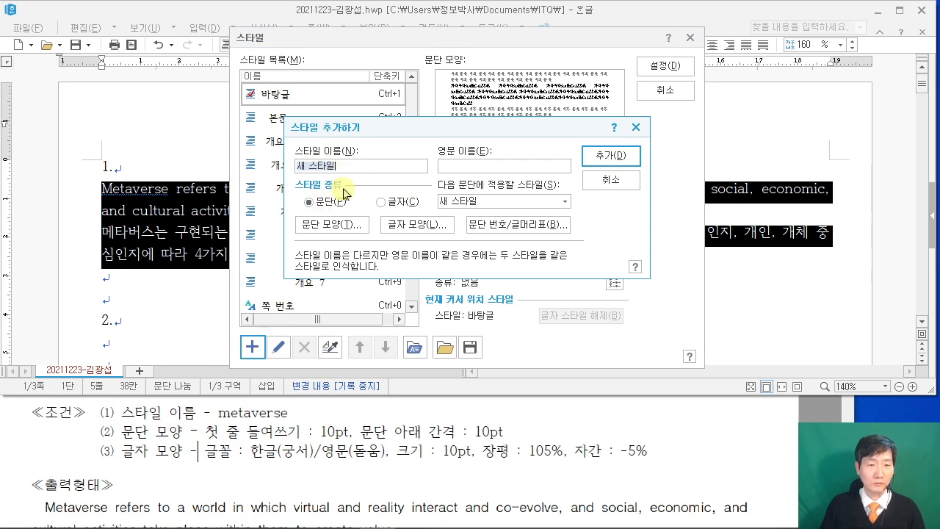
{"action": "type", "text": "ㅡ"}
{"action": "type", "text": "metaverse"}
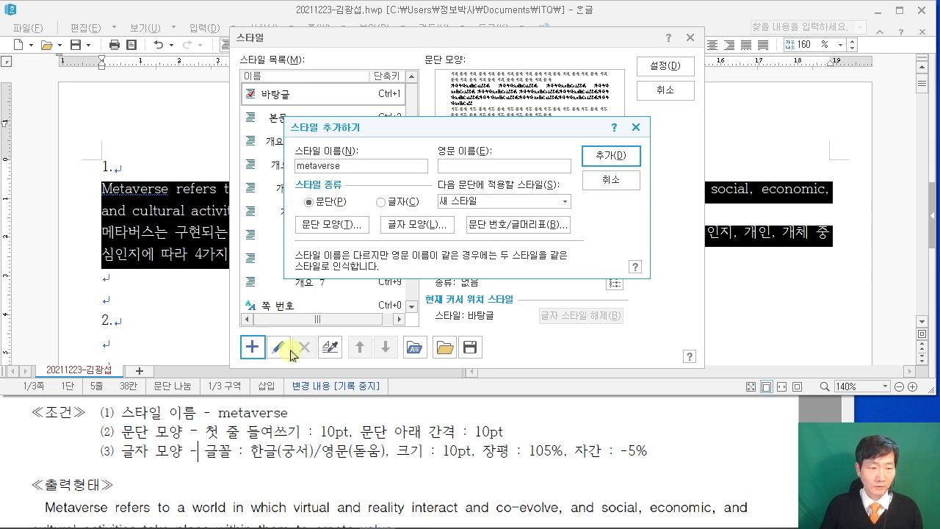
{"action": "left_click", "coordinate": [328, 229]}
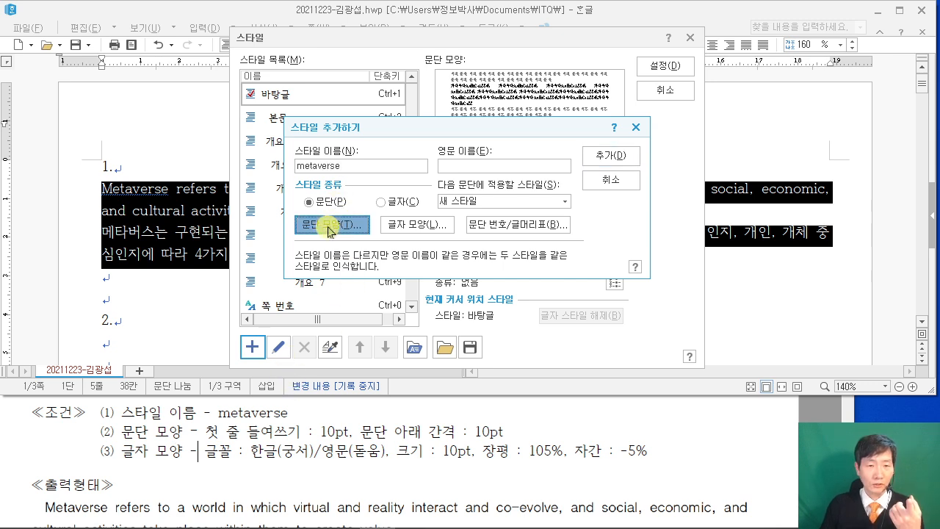
Give the metaverse style a 10 pt first-line indent and 10 pt space below.
{"action": "left_click_drag", "start_coordinate": [357, 38], "coordinate": [458, 38]}
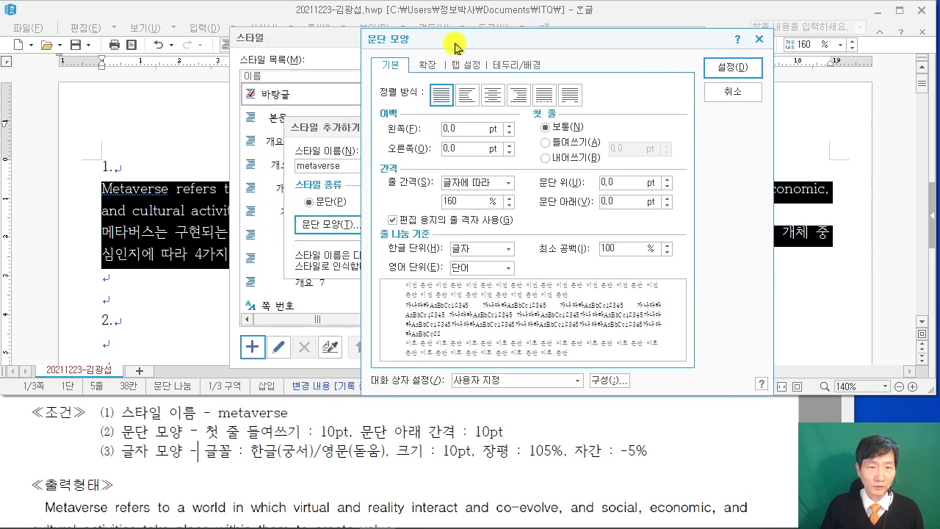
{"action": "left_click", "coordinate": [241, 451]}
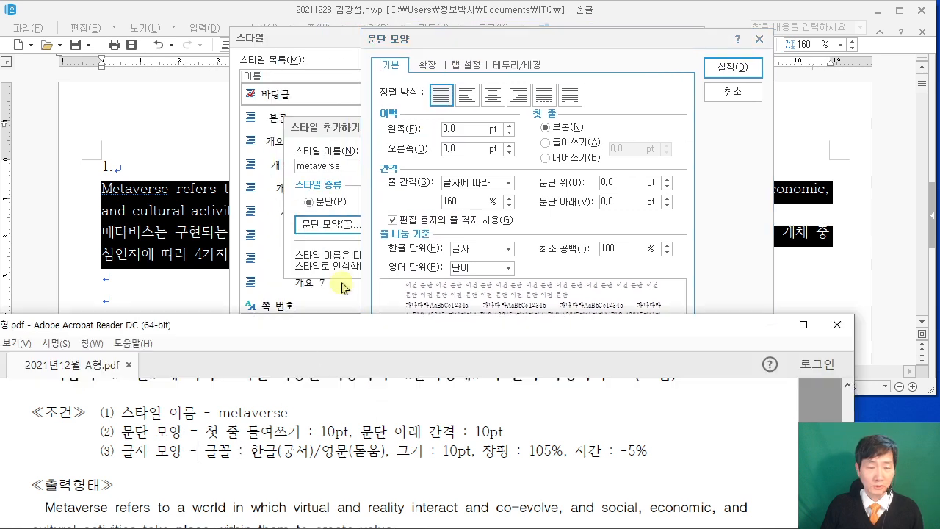
{"action": "left_click", "coordinate": [541, 40]}
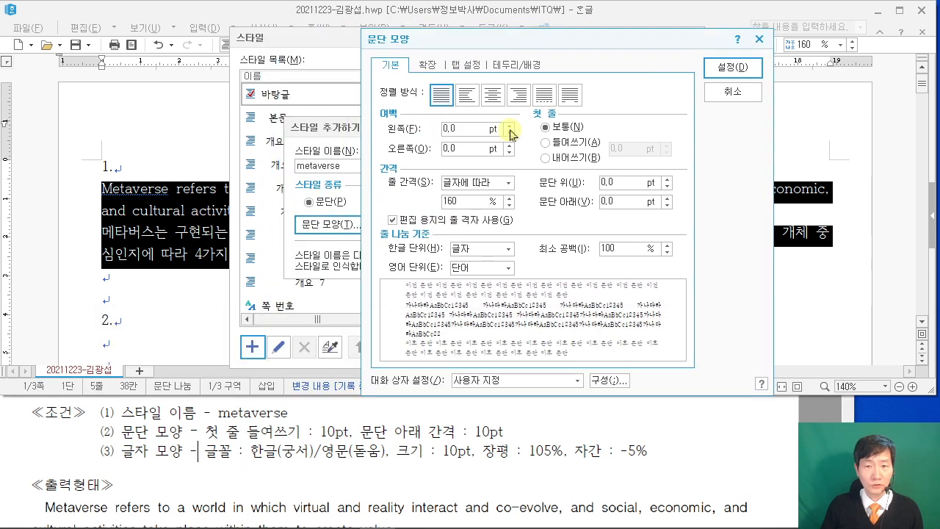
{"action": "left_click", "coordinate": [570, 143]}
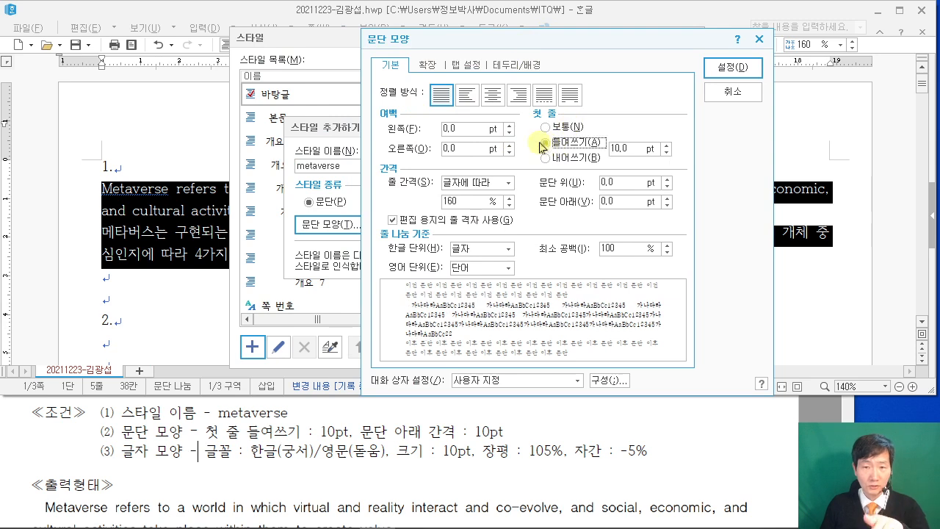
{"action": "left_click", "coordinate": [633, 146]}
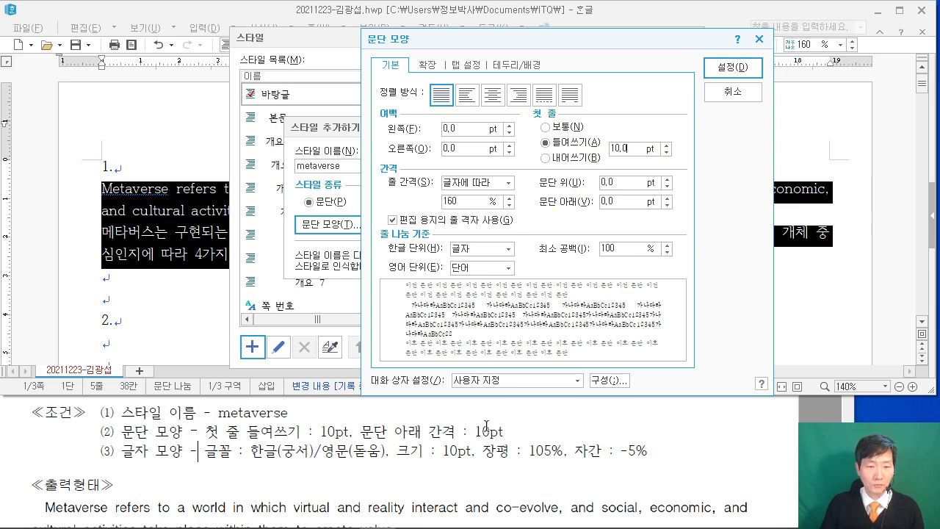
{"action": "left_click", "coordinate": [630, 201]}
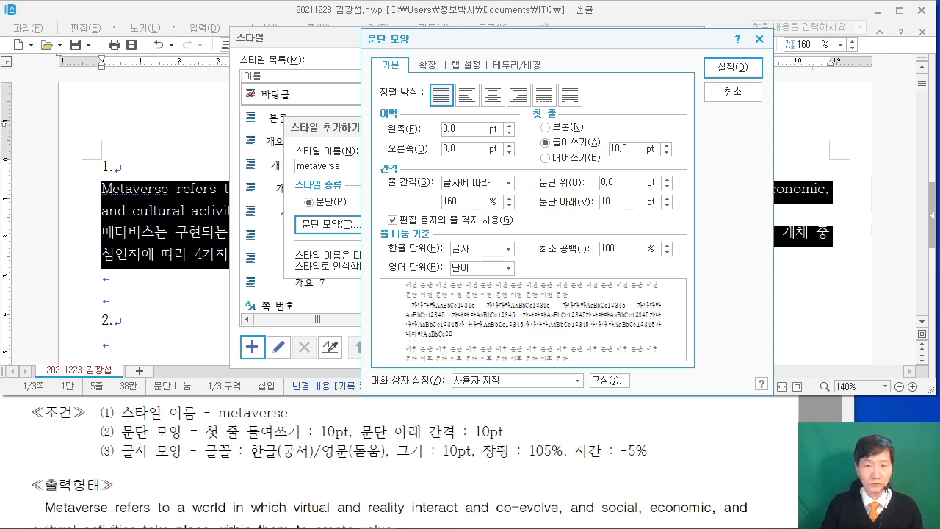
{"action": "left_click", "coordinate": [727, 70]}
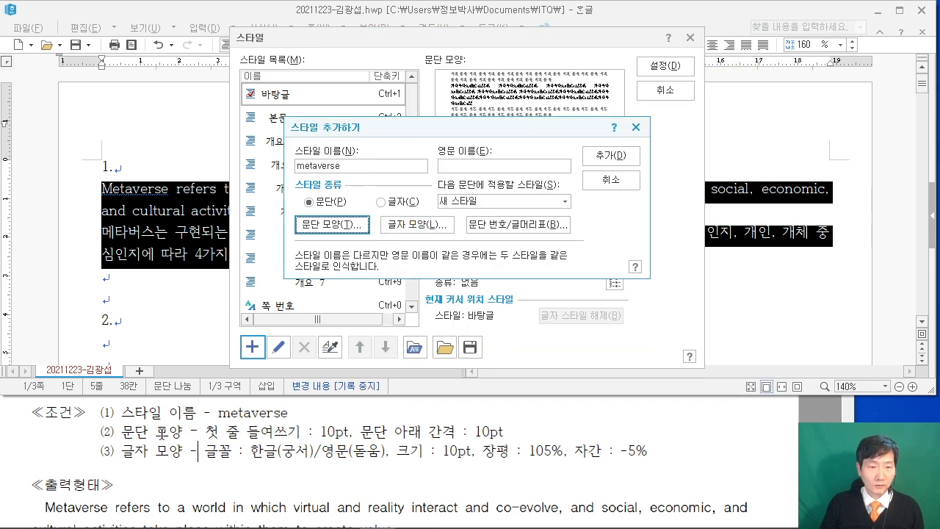
Set the metaverse style's letter spacing to -5% and character width to 105%.
{"action": "left_click", "coordinate": [417, 227]}
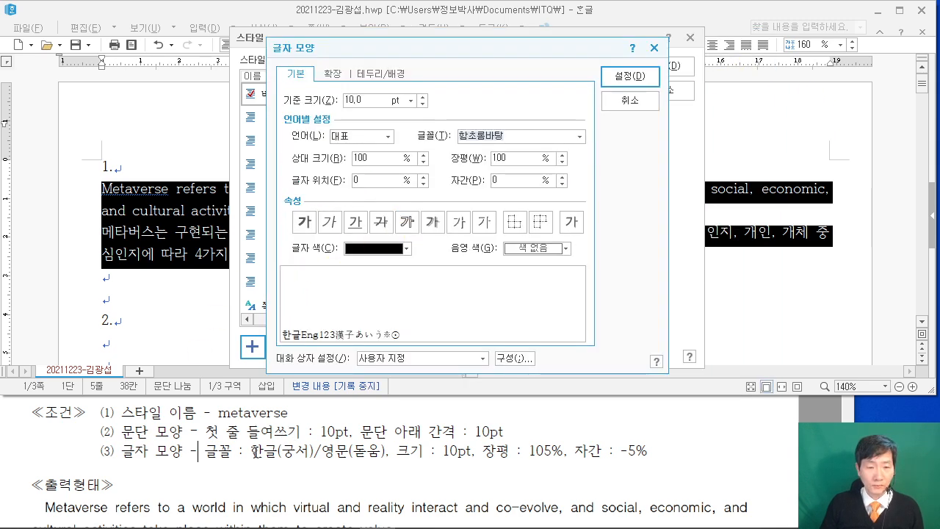
{"action": "left_click", "coordinate": [256, 452]}
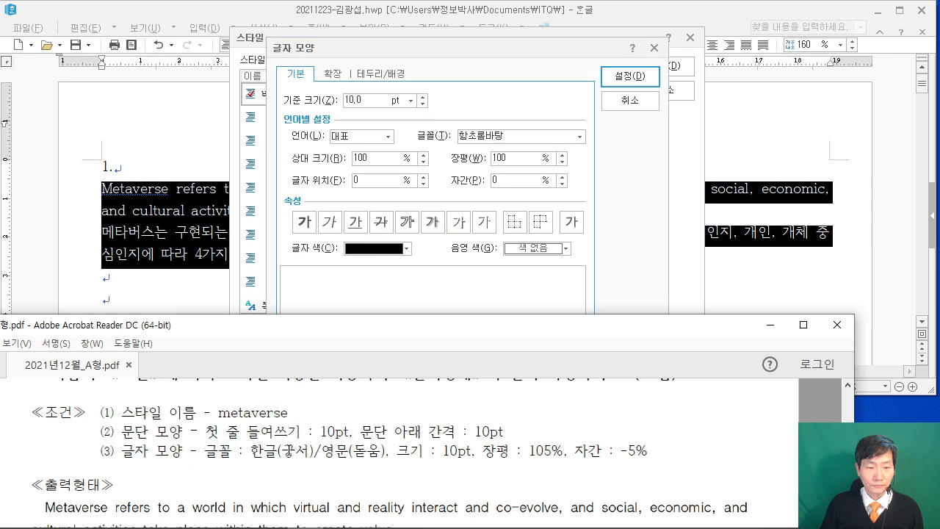
{"action": "mouse_move", "coordinate": [643, 468]}
{"action": "left_mouse_down"}
{"action": "mouse_move", "coordinate": [377, 466]}
{"action": "mouse_move", "coordinate": [471, 475]}
{"action": "left_mouse_up"}
{"action": "left_click_drag", "start_coordinate": [254, 467], "coordinate": [645, 468]}
{"action": "left_click_drag", "start_coordinate": [415, 476], "coordinate": [410, 481]}
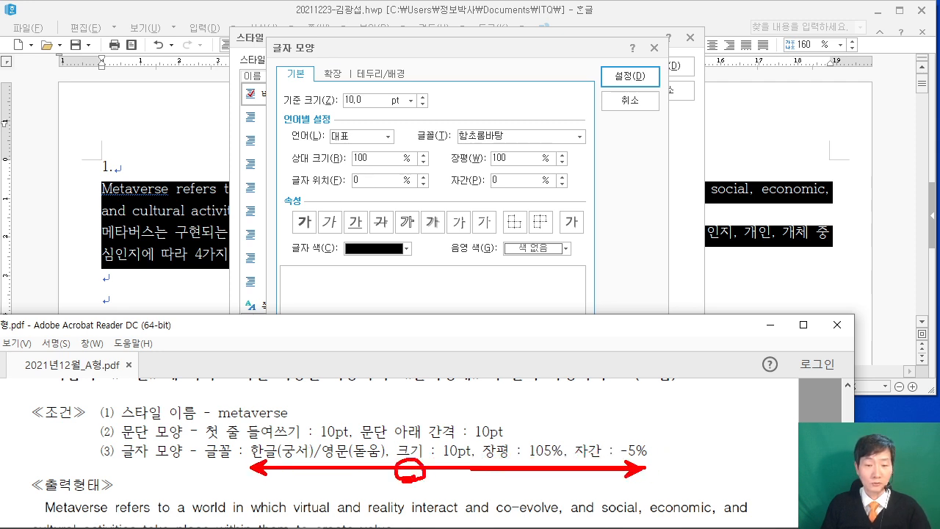
{"action": "key", "text": "Escape"}
{"action": "left_click_drag", "start_coordinate": [508, 179], "coordinate": [468, 178]}
{"action": "type", "text": "-5"}
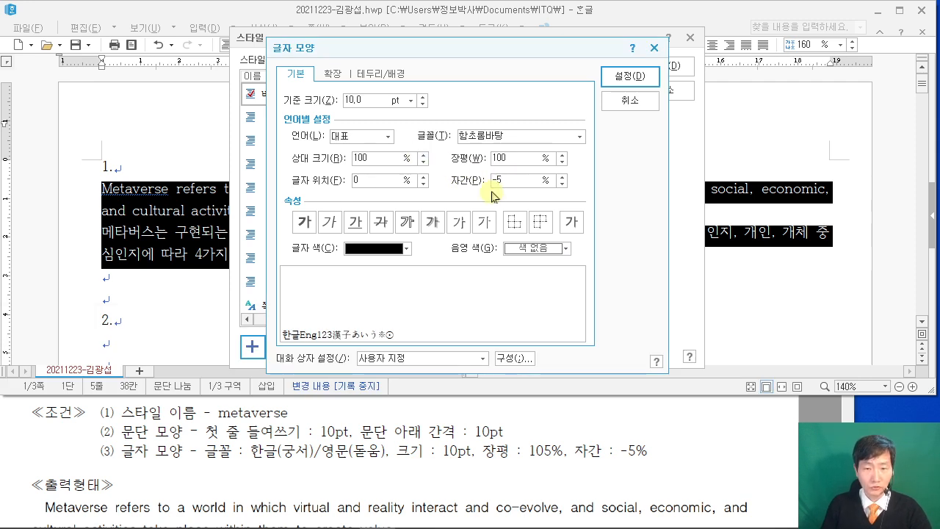
{"action": "left_click_drag", "start_coordinate": [514, 158], "coordinate": [491, 159]}
{"action": "type", "text": "105"}
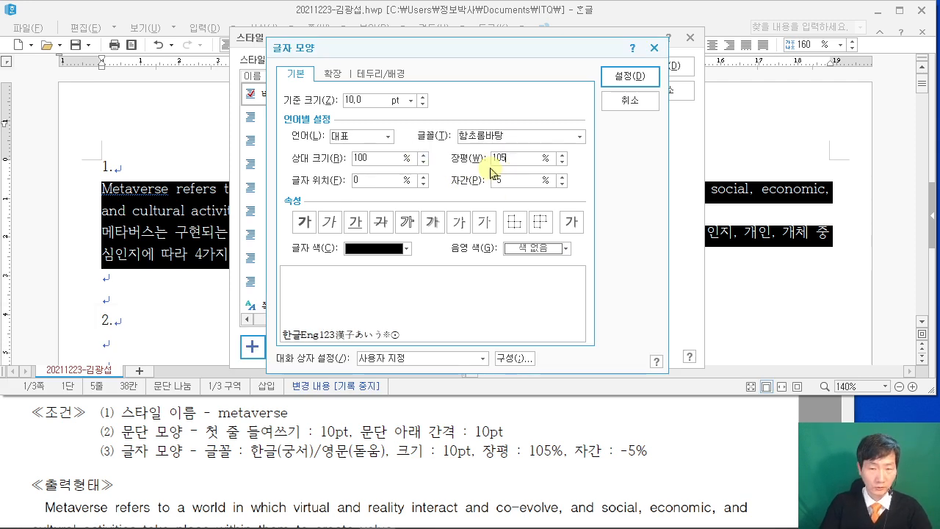
Use 돋움 as the English font and 궁서 as the Korean font, then confirm.
{"action": "left_click", "coordinate": [366, 140]}
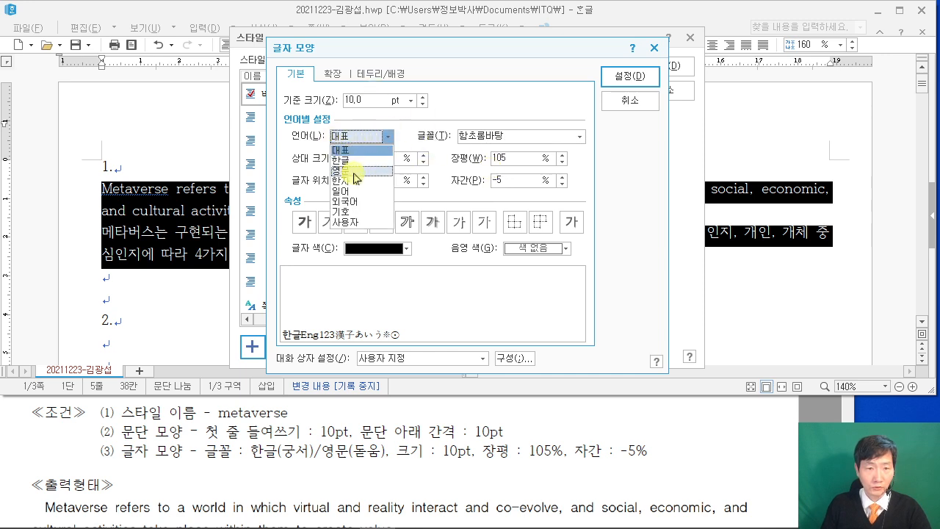
{"action": "left_click", "coordinate": [359, 169]}
{"action": "left_click", "coordinate": [509, 136]}
{"action": "type", "text": "돋움"}
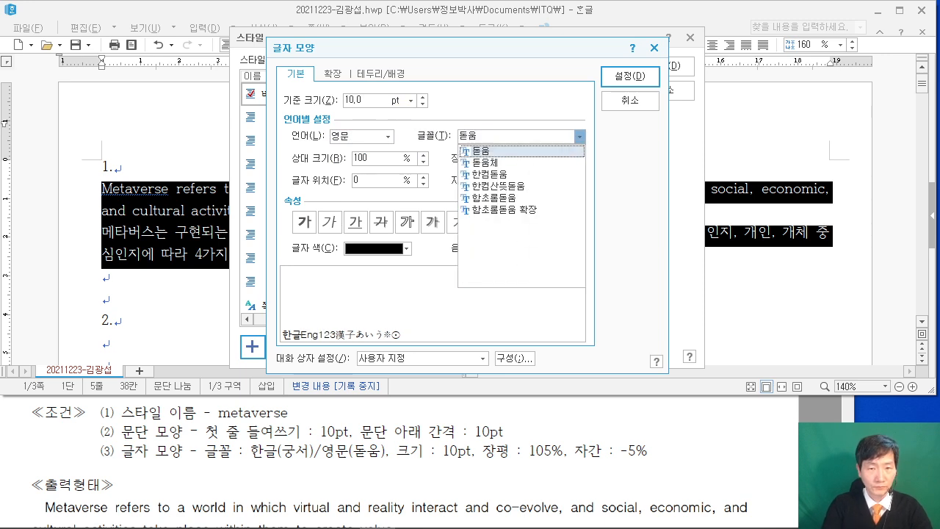
{"action": "left_click", "coordinate": [499, 123]}
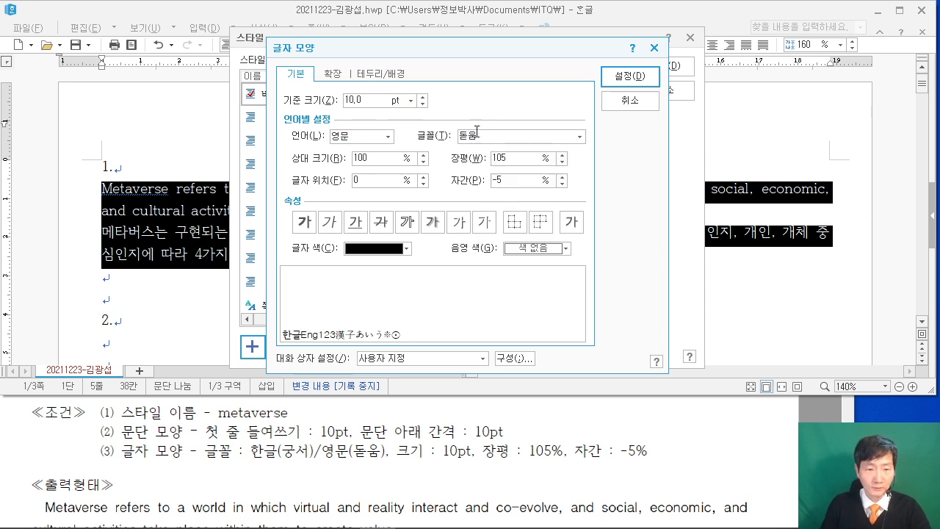
{"action": "left_click", "coordinate": [382, 140]}
{"action": "left_click", "coordinate": [360, 159]}
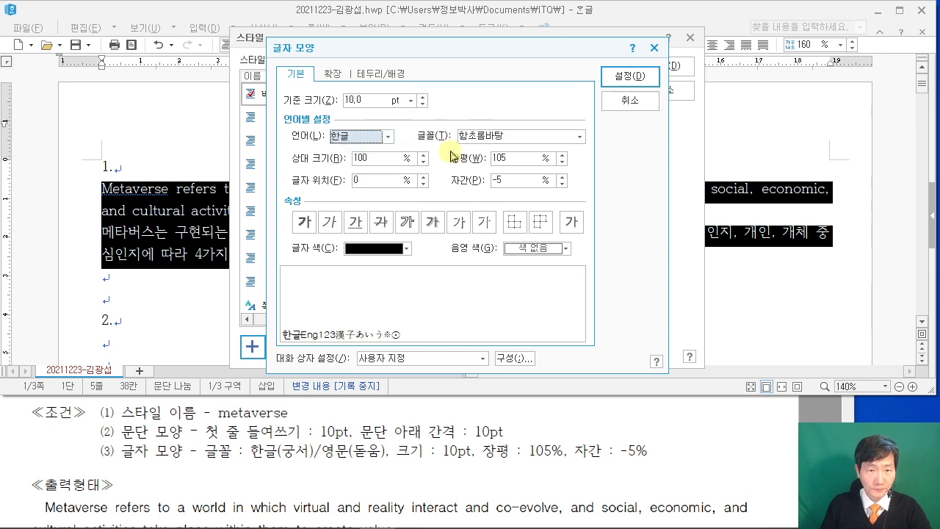
{"action": "left_click", "coordinate": [356, 102]}
{"action": "type", "text": "rndtj"}
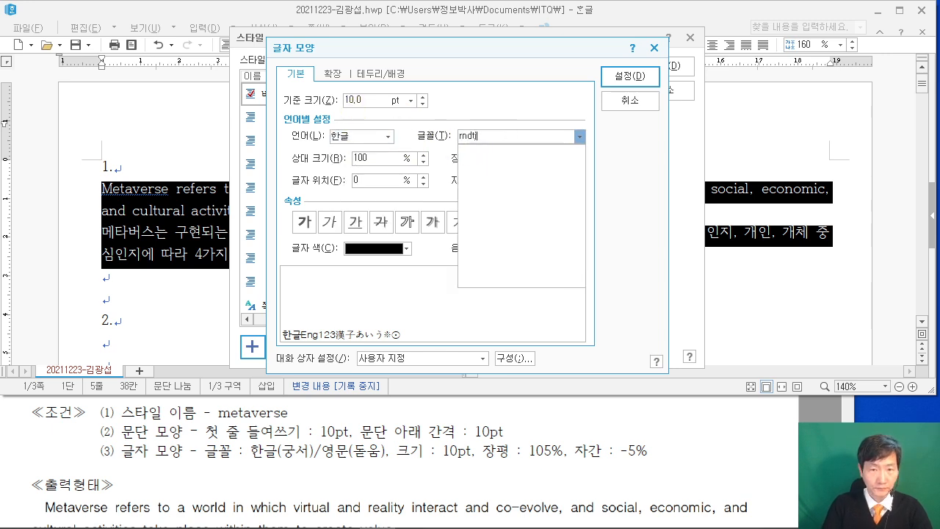
{"action": "key", "text": "BackSpace"}
{"action": "key", "text": "BackSpace"}
{"action": "key", "text": "BackSpace"}
{"action": "key", "text": "BackSpace"}
{"action": "key", "text": "BackSpace"}
{"action": "key", "text": "Hangul"}
{"action": "type", "text": "궁서"}
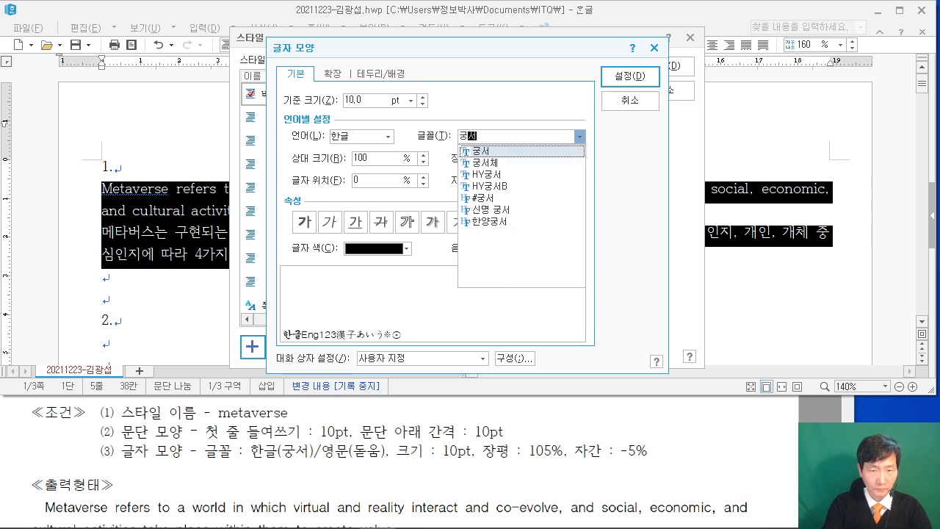
{"action": "left_click", "coordinate": [495, 116]}
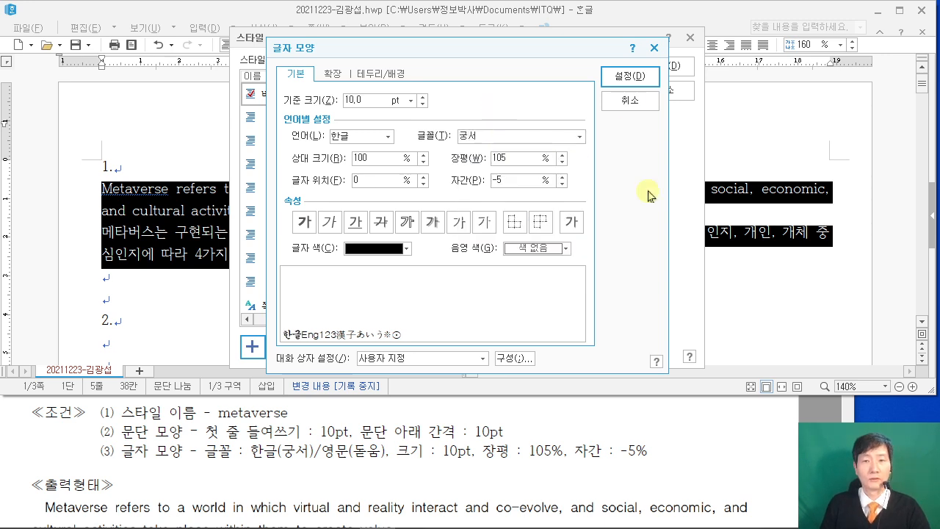
{"action": "left_click", "coordinate": [632, 78]}
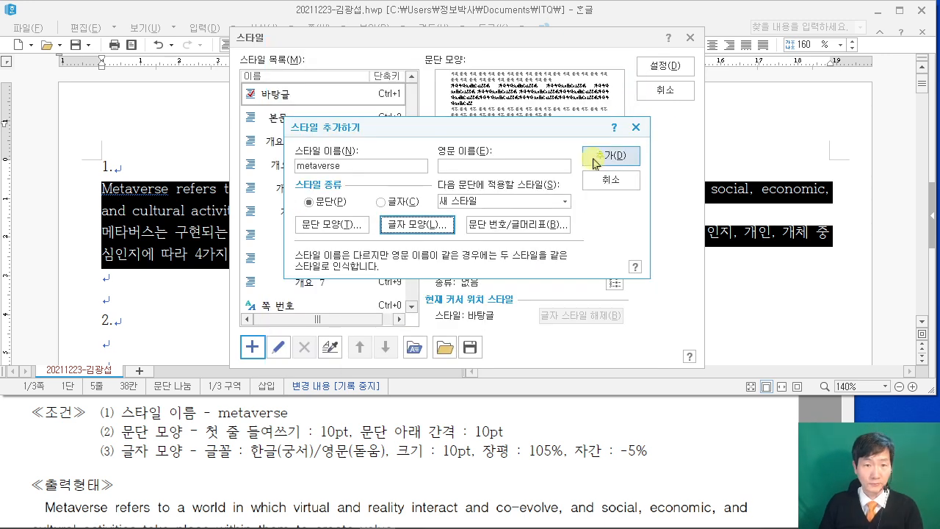
Add the metaverse style and apply it to the two selected paragraphs.
{"action": "left_click", "coordinate": [602, 160]}
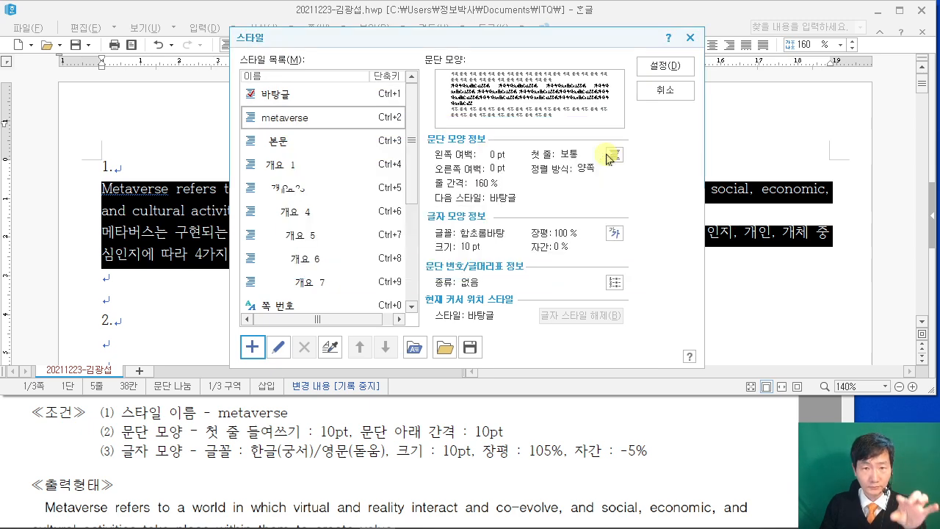
{"action": "key", "text": "ctrl+2"}
{"action": "left_click_drag", "start_coordinate": [641, 54], "coordinate": [720, 80]}
{"action": "left_click_drag", "start_coordinate": [679, 66], "coordinate": [762, 98]}
{"action": "key", "text": "Escape"}
{"action": "left_click", "coordinate": [664, 66]}
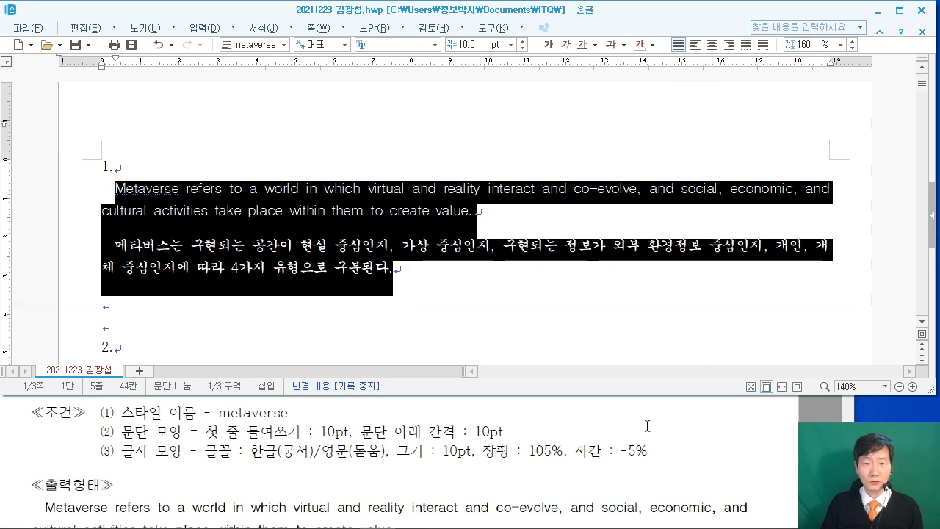
Compare the styled paragraphs with the exam PDF, then bring the Hangul report forward.
{"action": "left_click", "coordinate": [675, 428]}
{"action": "scroll", "coordinate": [675, 428], "scroll_direction": "down", "scroll_amount": 3}
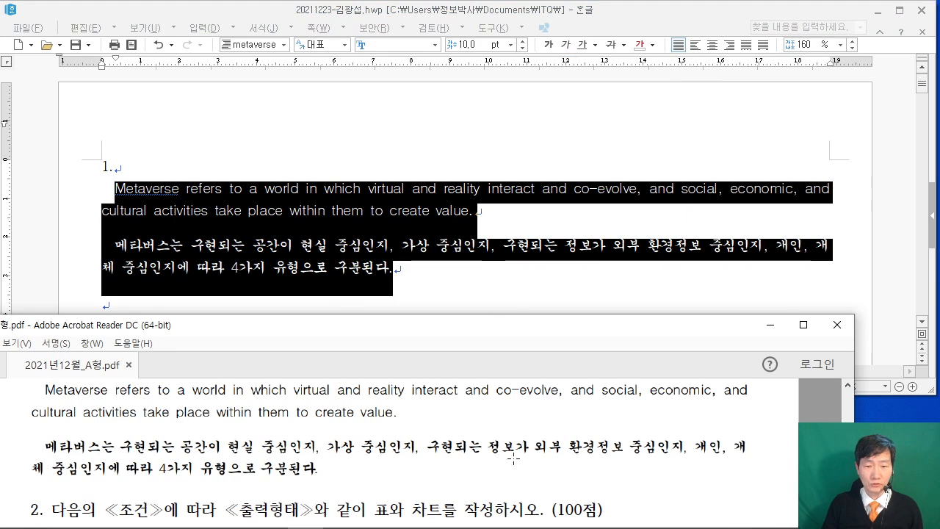
{"action": "left_click", "coordinate": [522, 288]}
{"action": "left_click", "coordinate": [481, 461]}
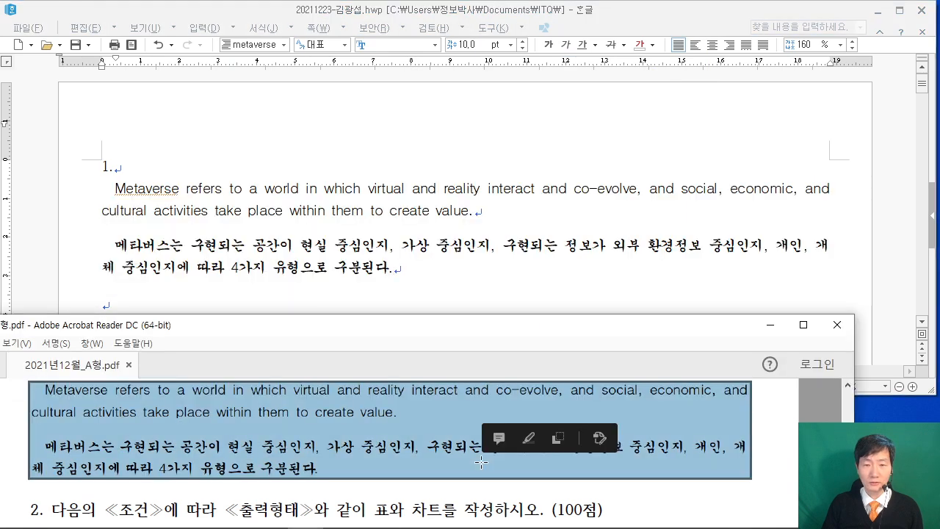
{"action": "left_click", "coordinate": [631, 483]}
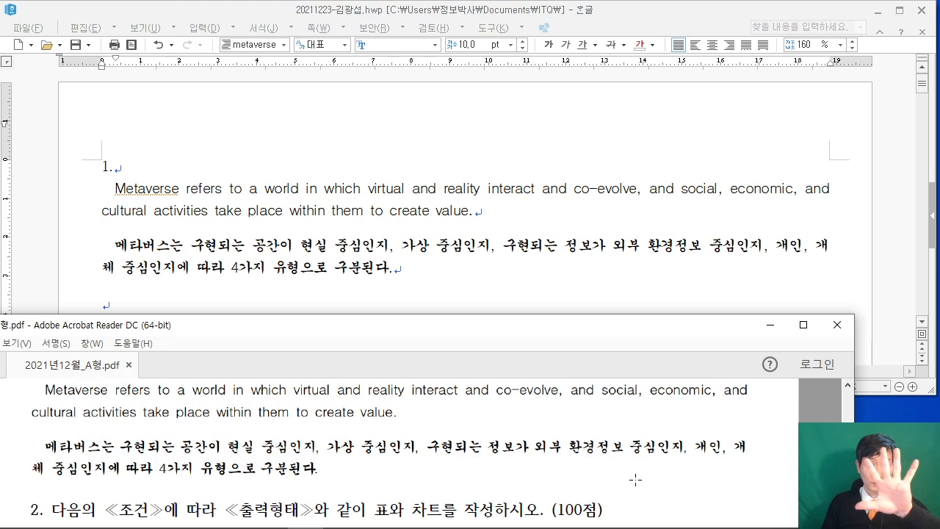
{"action": "scroll", "coordinate": [598, 445], "scroll_direction": "down", "scroll_amount": 3}
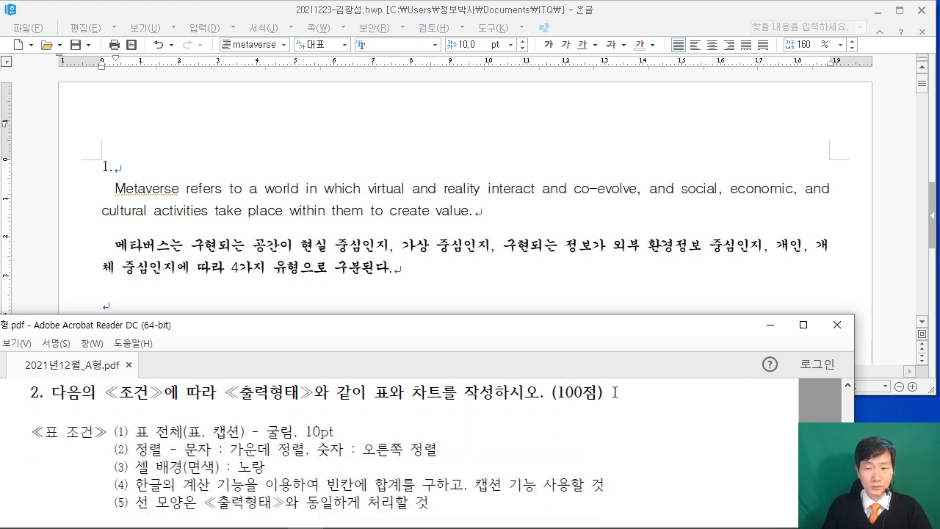
{"action": "scroll", "coordinate": [571, 417], "scroll_direction": "down", "scroll_amount": 1}
{"action": "left_click", "coordinate": [483, 279]}
{"action": "scroll", "coordinate": [484, 279], "scroll_direction": "down", "scroll_amount": 3}
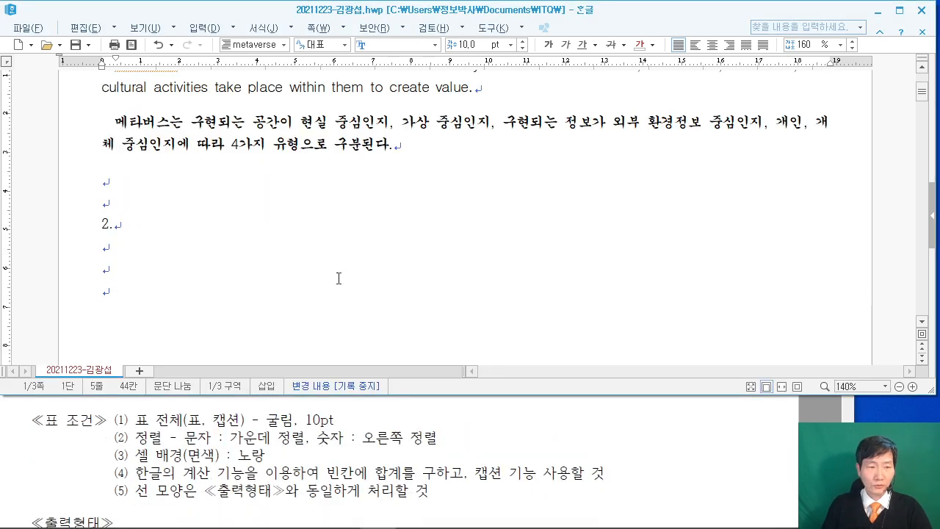
On the empty line below '2.', open the 표 만들기 dialog set to 5 rows by 5 columns.
{"action": "left_click", "coordinate": [111, 243]}
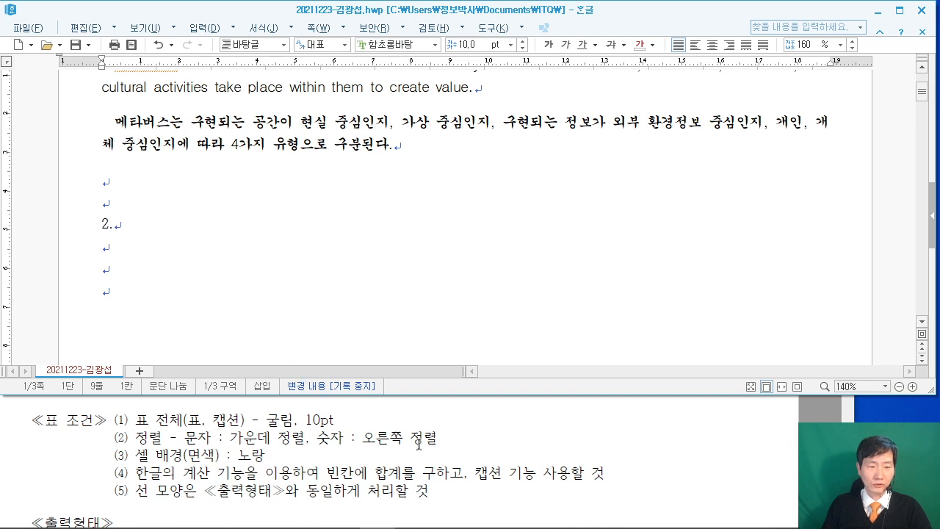
{"action": "scroll", "coordinate": [576, 444], "scroll_direction": "down", "scroll_amount": 3}
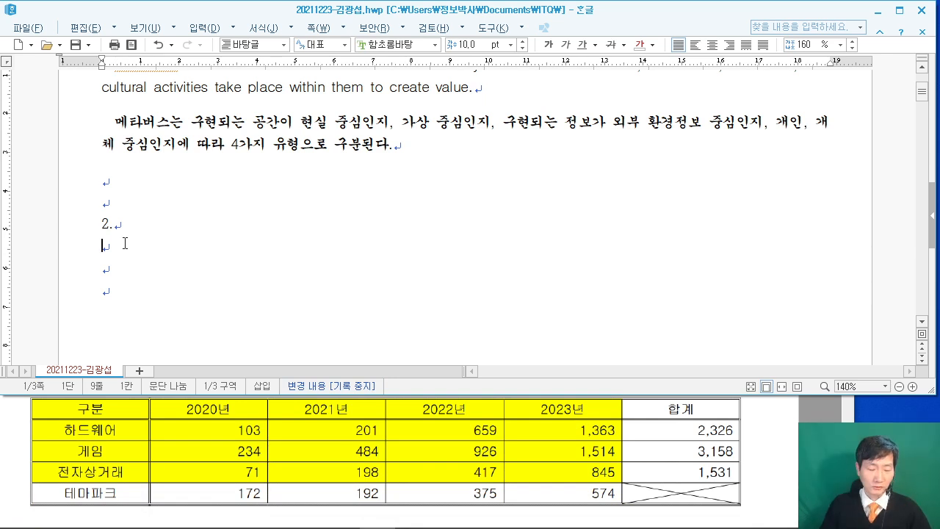
{"action": "mouse_move", "coordinate": [130, 102]}
{"action": "left_mouse_down"}
{"action": "mouse_move", "coordinate": [210, 220]}
{"action": "mouse_move", "coordinate": [315, 235]}
{"action": "left_mouse_up"}
{"action": "left_click_drag", "start_coordinate": [356, 99], "coordinate": [528, 238]}
{"action": "left_click_drag", "start_coordinate": [595, 112], "coordinate": [732, 242]}
{"action": "left_click_drag", "start_coordinate": [186, 124], "coordinate": [169, 205]}
{"action": "left_click_drag", "start_coordinate": [192, 108], "coordinate": [207, 184]}
{"action": "mouse_move", "coordinate": [177, 157]}
{"action": "left_mouse_down"}
{"action": "mouse_move", "coordinate": [215, 154]}
{"action": "mouse_move", "coordinate": [285, 208]}
{"action": "left_mouse_up"}
{"action": "mouse_move", "coordinate": [425, 145]}
{"action": "left_mouse_down"}
{"action": "mouse_move", "coordinate": [447, 172]}
{"action": "mouse_move", "coordinate": [484, 141]}
{"action": "left_mouse_up"}
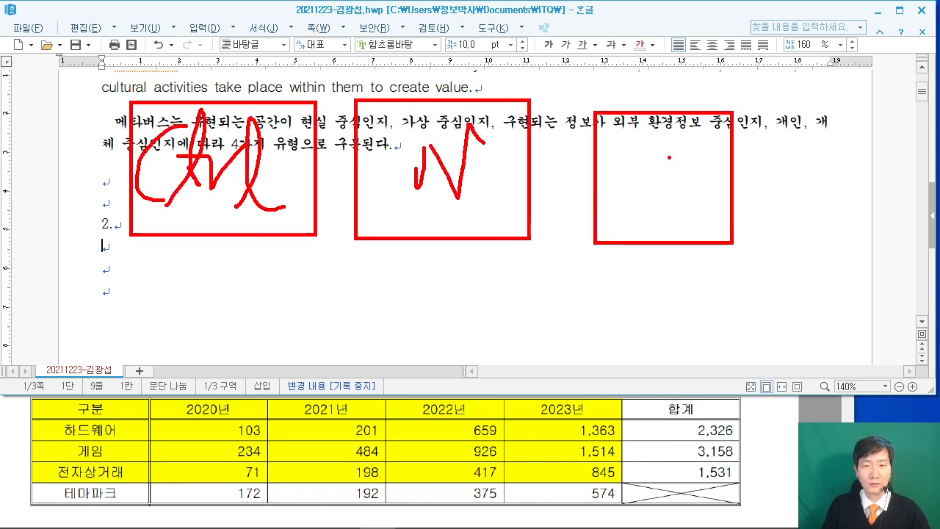
{"action": "left_click_drag", "start_coordinate": [602, 145], "coordinate": [740, 127]}
{"action": "left_click_drag", "start_coordinate": [659, 146], "coordinate": [650, 232]}
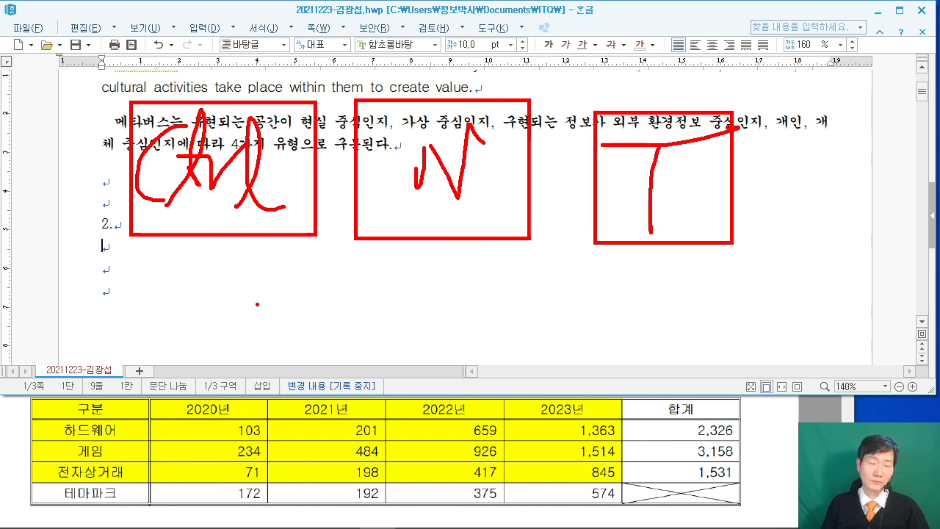
{"action": "key", "text": "Escape"}
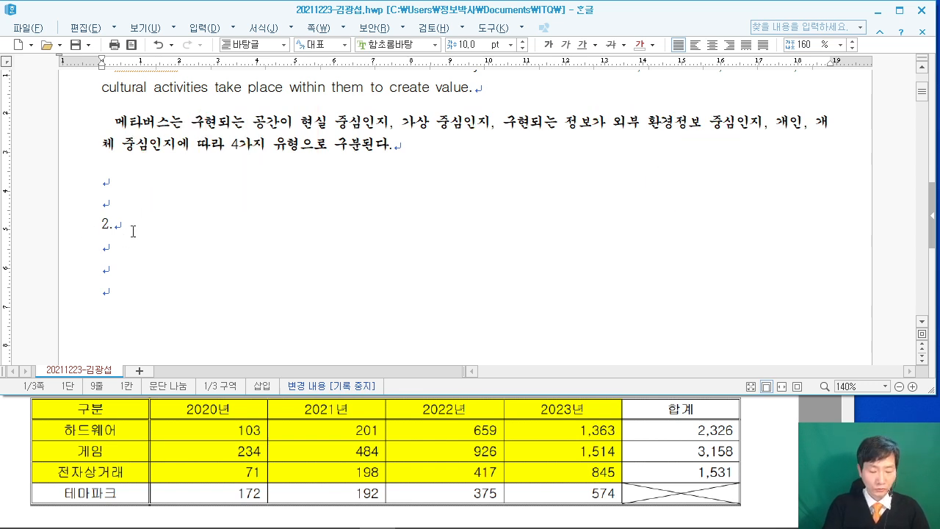
{"action": "key", "text": "ctrl+n"}
{"action": "key", "text": "t"}
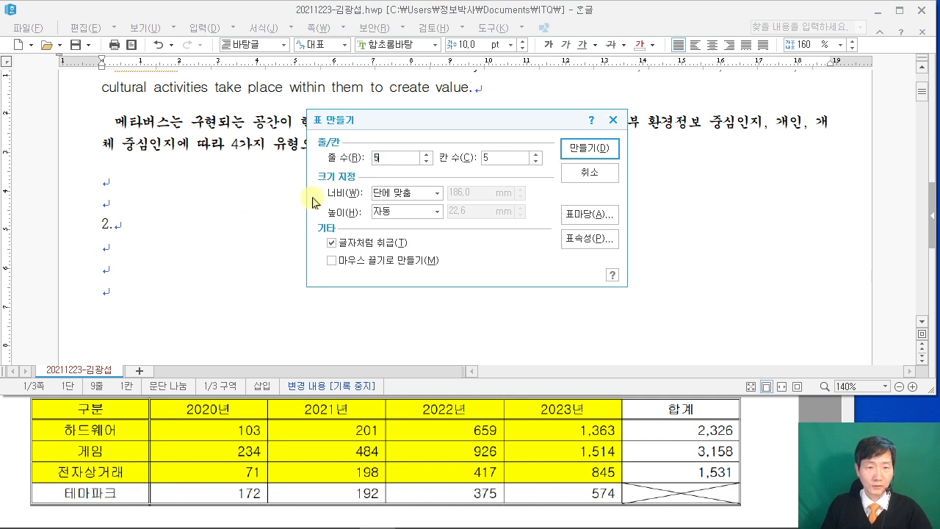
Create a 5-row, 6-column table below item 2.
{"action": "left_click", "coordinate": [493, 161]}
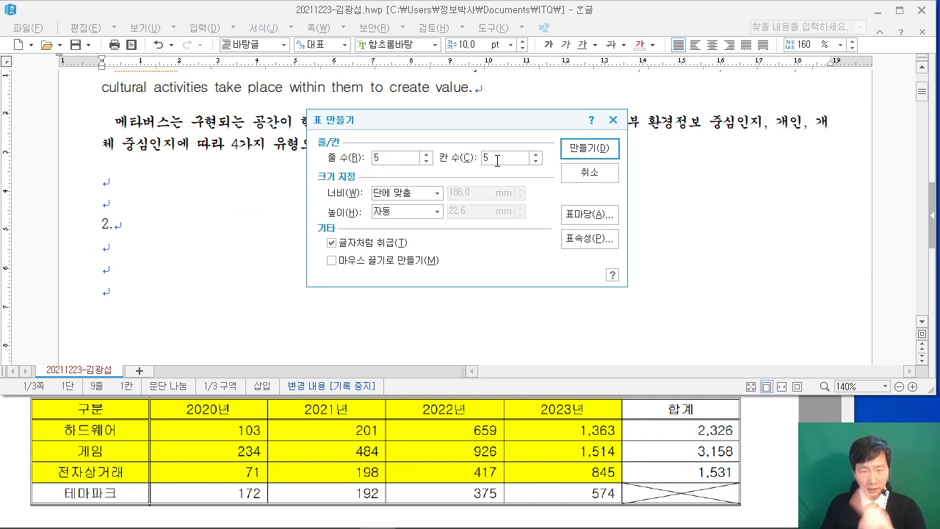
{"action": "key", "text": "BackSpace"}
{"action": "type", "text": "6"}
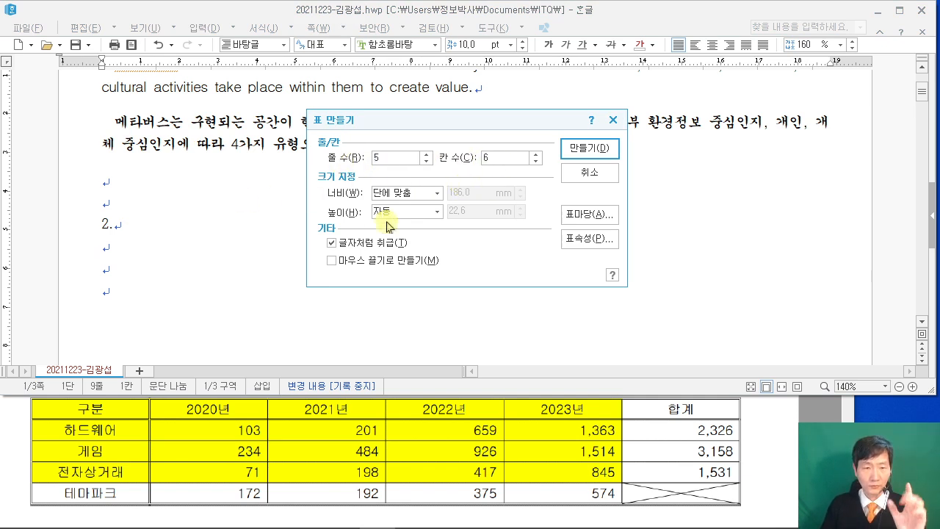
{"action": "left_click", "coordinate": [588, 149]}
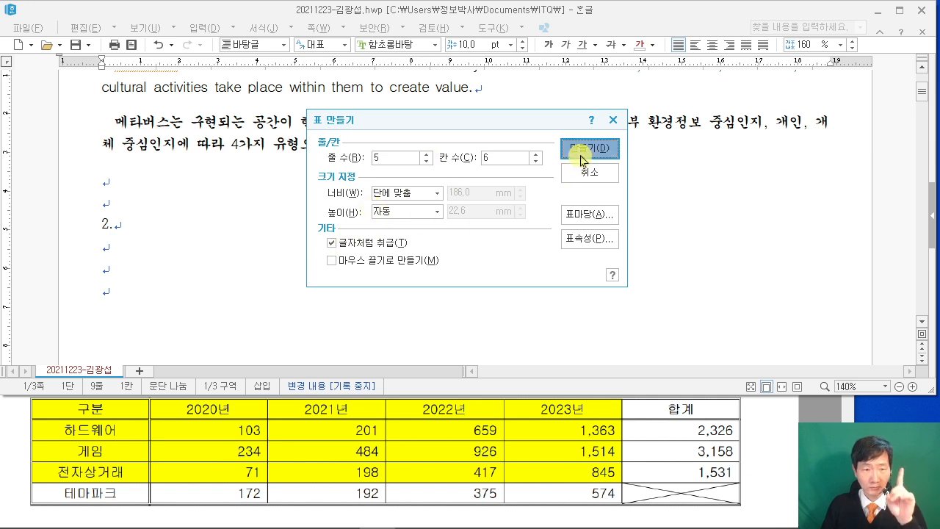
Enter 구분, 하드웨어, 게임, 전자상거래 and 테마파크 down the first column.
{"action": "type", "text": "구분"}
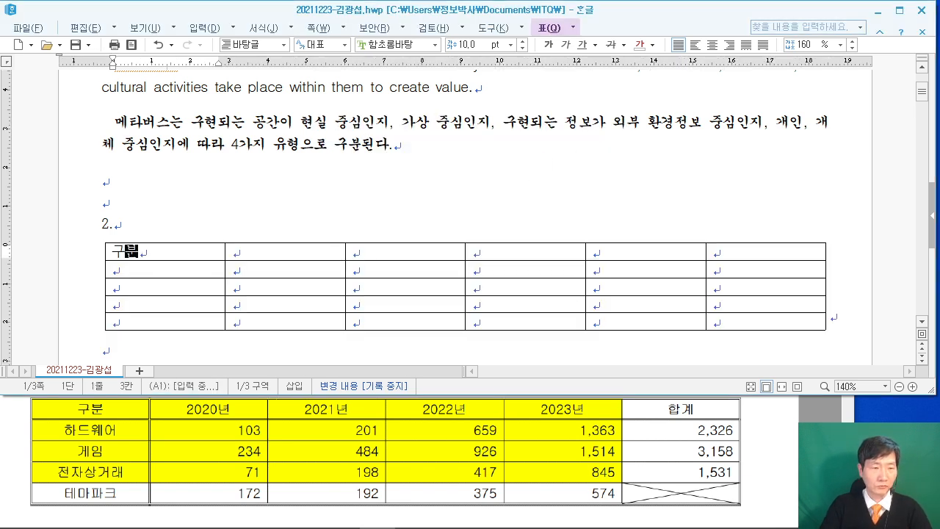
{"action": "key", "text": "Down"}
{"action": "type", "text": "하드웨어"}
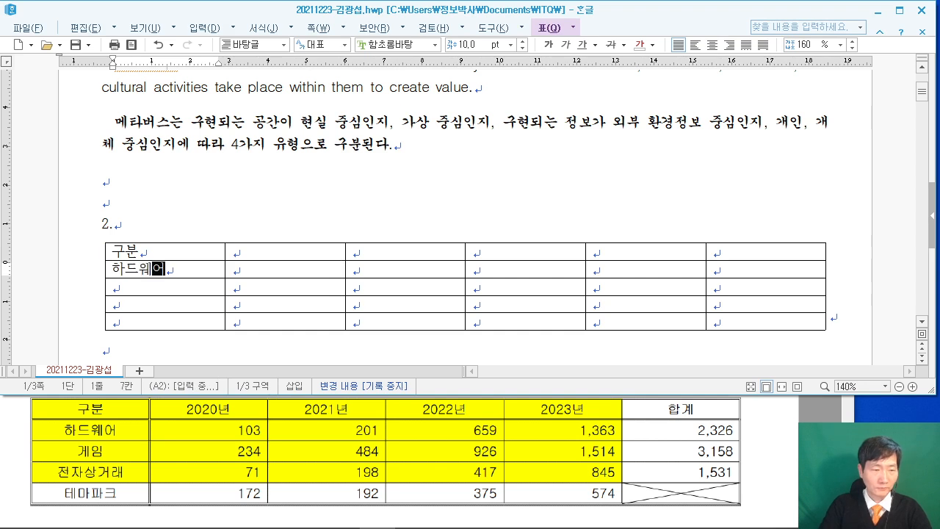
{"action": "key", "text": "Down"}
{"action": "type", "text": "게임"}
{"action": "key", "text": "Down"}
{"action": "type", "text": "전자상거래"}
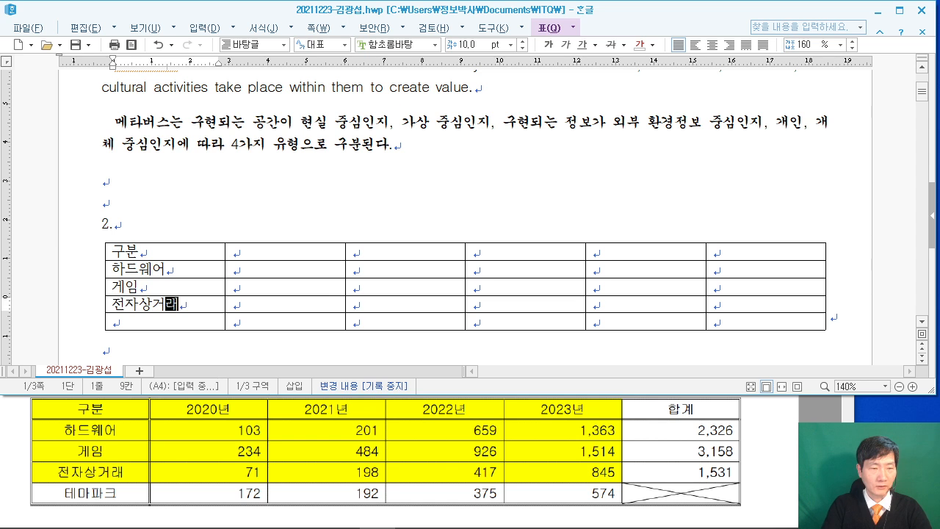
{"action": "key", "text": "Down"}
{"action": "type", "text": "테마"}
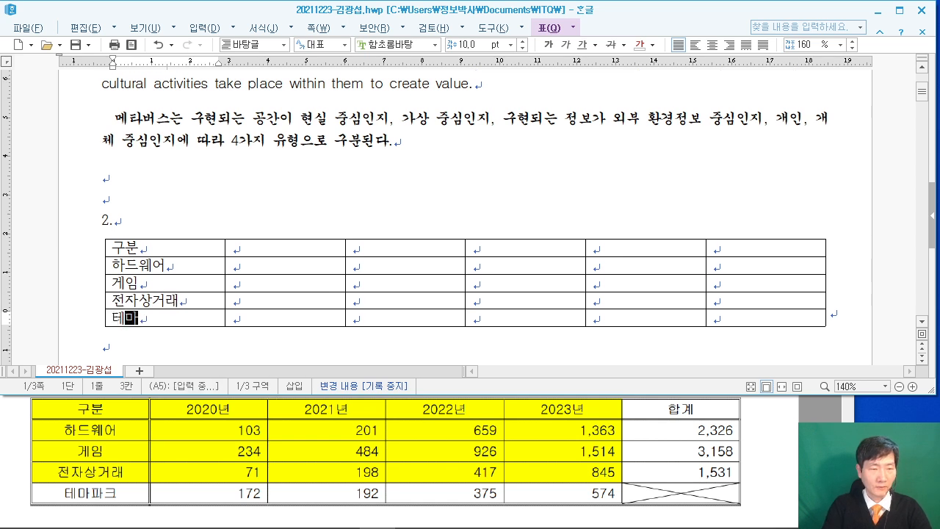
{"action": "type", "text": "팍크"}
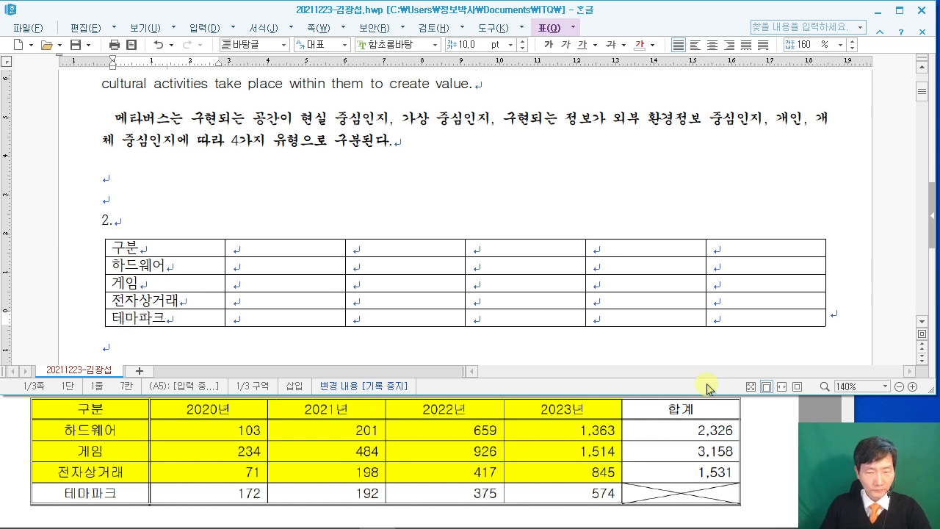
Check the sample table in the exam PDF.
{"action": "left_click", "coordinate": [760, 445]}
{"action": "scroll", "coordinate": [760, 445], "scroll_direction": "up", "scroll_amount": 2}
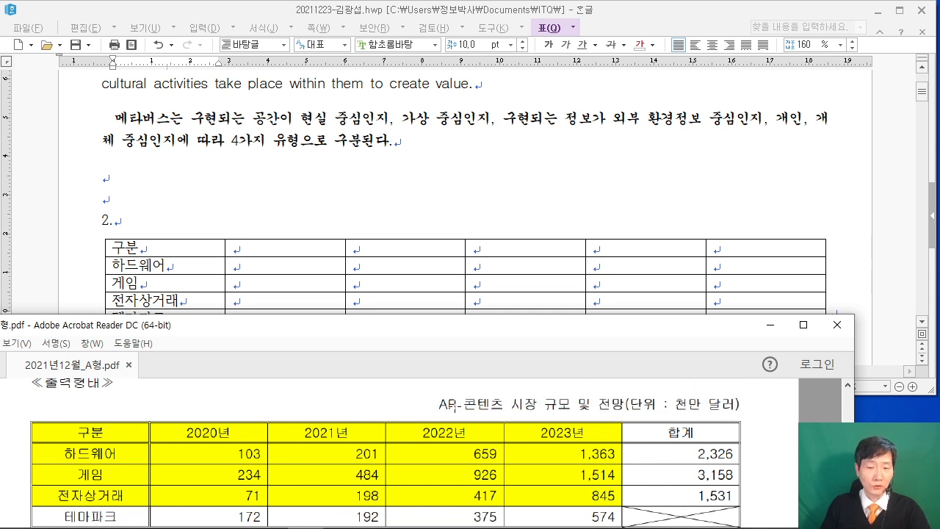
{"action": "scroll", "coordinate": [474, 406], "scroll_direction": "down", "scroll_amount": 3}
Fill column B with 2020년, 103, 234, 71 and 172.
{"action": "left_click", "coordinate": [285, 252]}
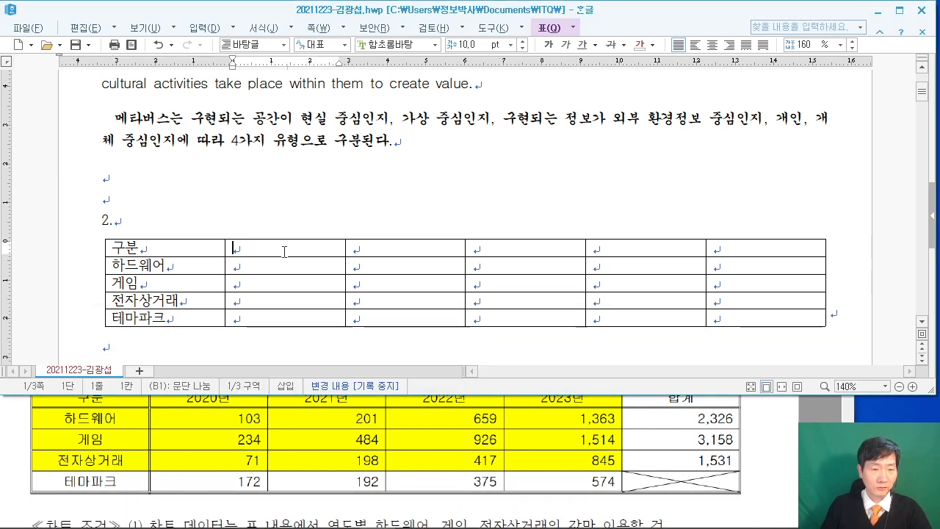
{"action": "scroll", "coordinate": [312, 453], "scroll_direction": "up", "scroll_amount": 1}
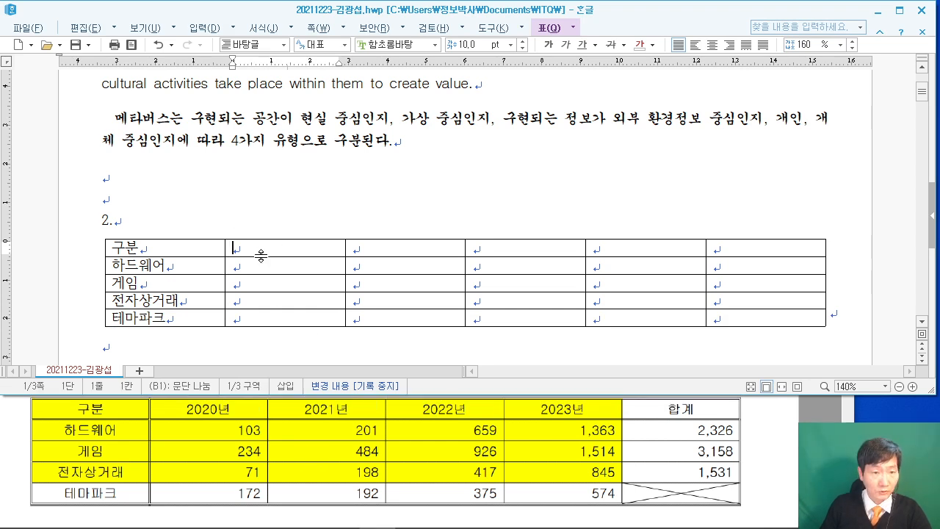
{"action": "type", "text": "2020년"}
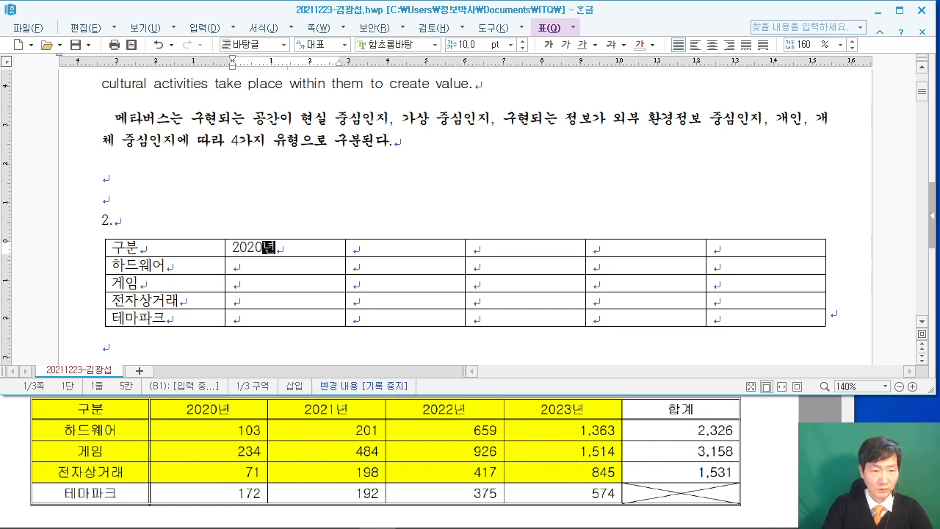
{"action": "key", "text": "Down"}
{"action": "type", "text": "10"}
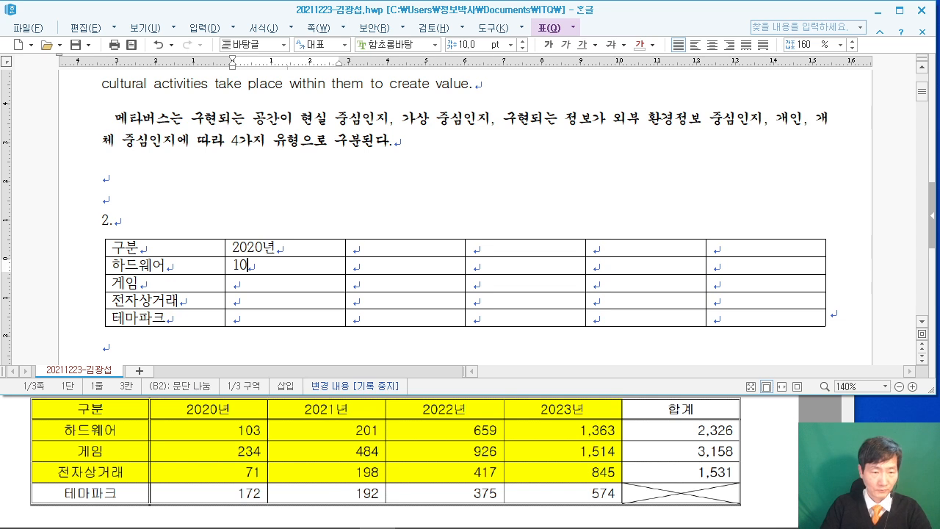
{"action": "type", "text": "3"}
{"action": "key", "text": "Down"}
{"action": "type", "text": "235"}
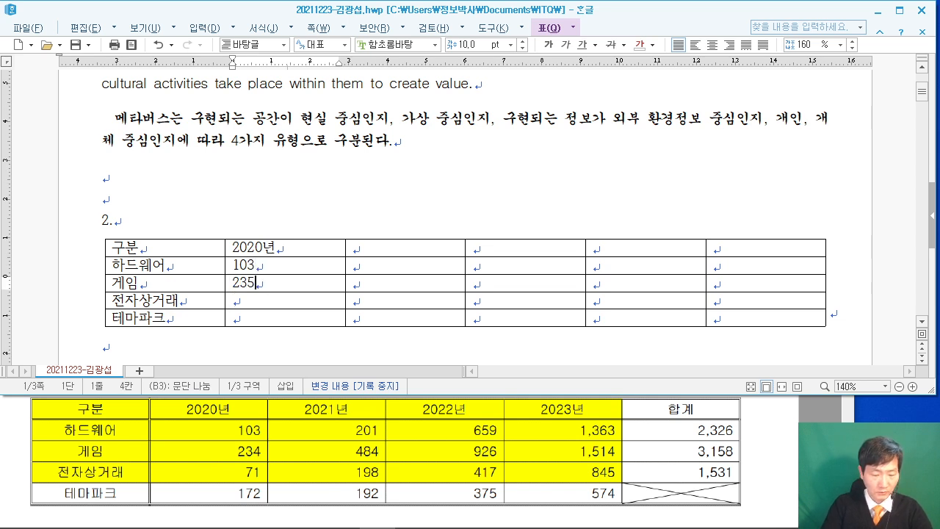
{"action": "key", "text": "BackSpace"}
{"action": "type", "text": "4"}
{"action": "key", "text": "Down"}
{"action": "type", "text": "71"}
{"action": "key", "text": "Down"}
{"action": "type", "text": "172"}
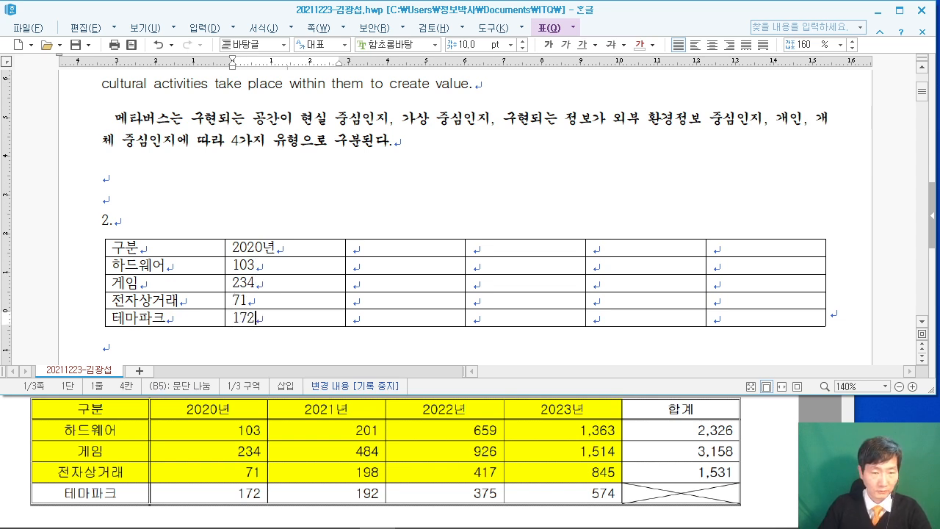
Fill column C with 2021년, 201, 484, 198 and 192.
{"action": "left_click", "coordinate": [379, 244]}
{"action": "type", "text": "2021년"}
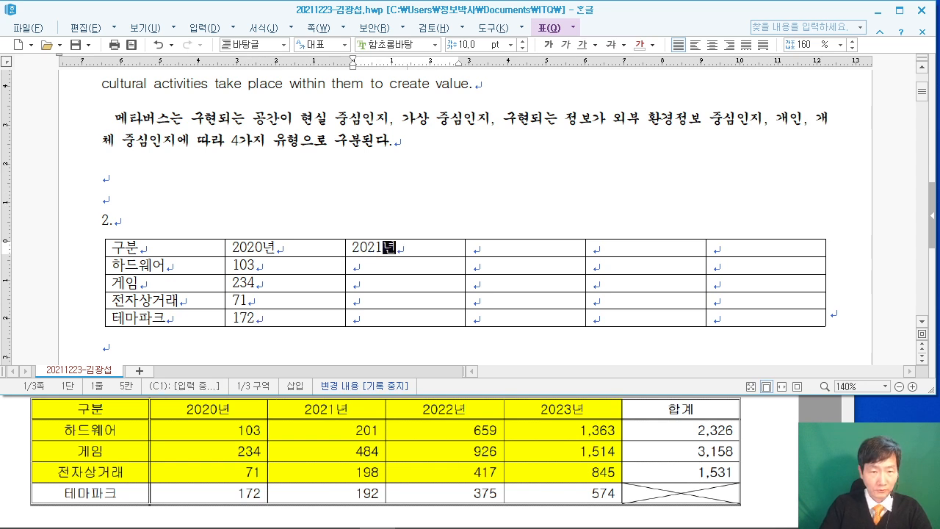
{"action": "key", "text": "Down"}
{"action": "type", "text": "201"}
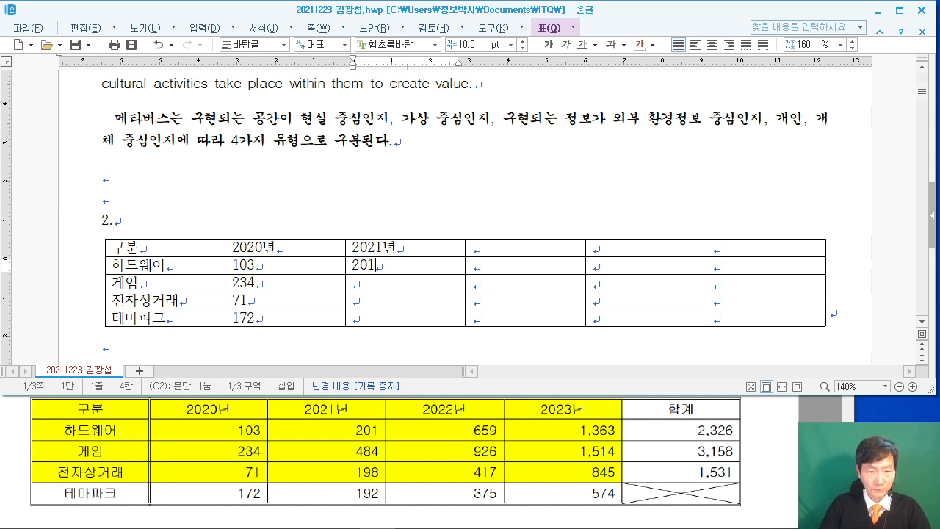
{"action": "key", "text": "Down"}
{"action": "type", "text": "484"}
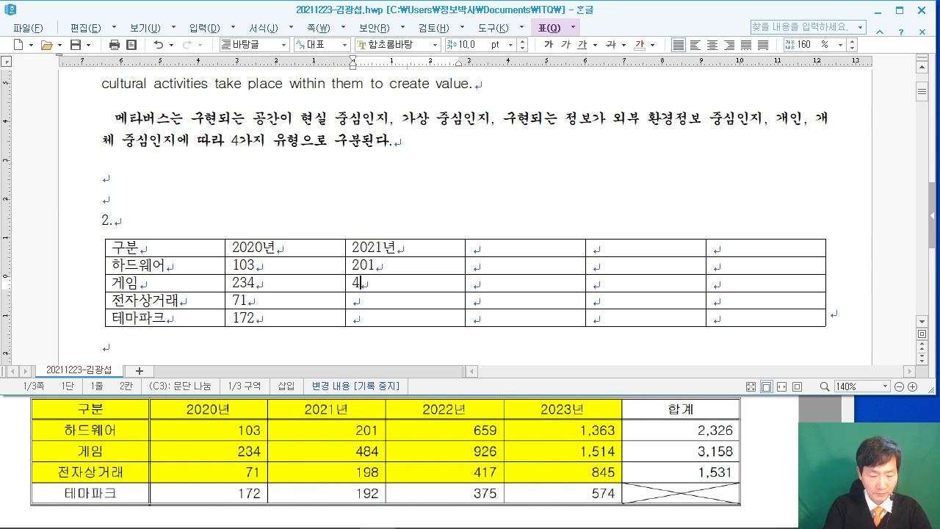
{"action": "key", "text": "Down"}
{"action": "type", "text": "198"}
{"action": "key", "text": "Down"}
{"action": "type", "text": "192"}
Fill column D with 2022년, 659, 926, 417 and 375, and head column E 2023년.
{"action": "key", "text": "Tab"}
{"action": "key", "text": "Up"}
{"action": "key", "text": "Up"}
{"action": "key", "text": "Up"}
{"action": "key", "text": "Up"}
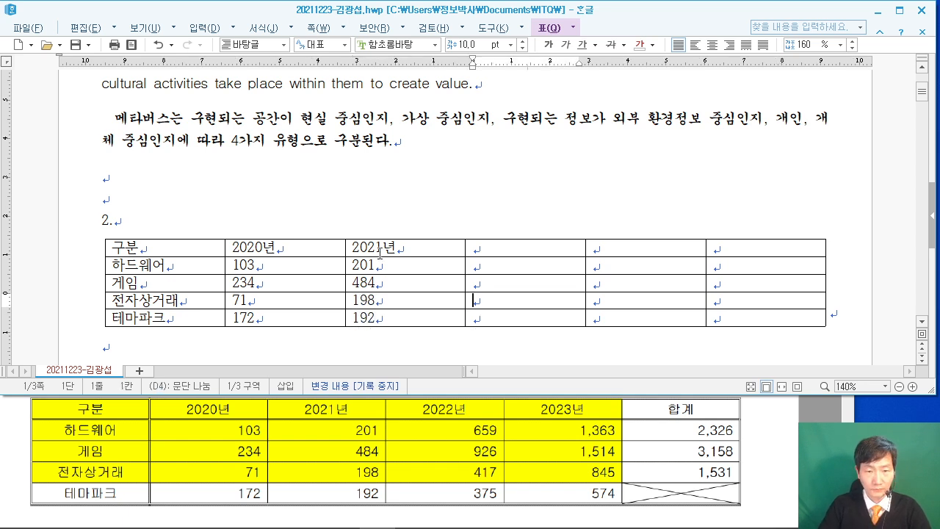
{"action": "type", "text": "2023"}
{"action": "key", "text": "BackSpace"}
{"action": "key", "text": "BackSpace"}
{"action": "key", "text": "BackSpace"}
{"action": "type", "text": "022"}
{"action": "type", "text": "년"}
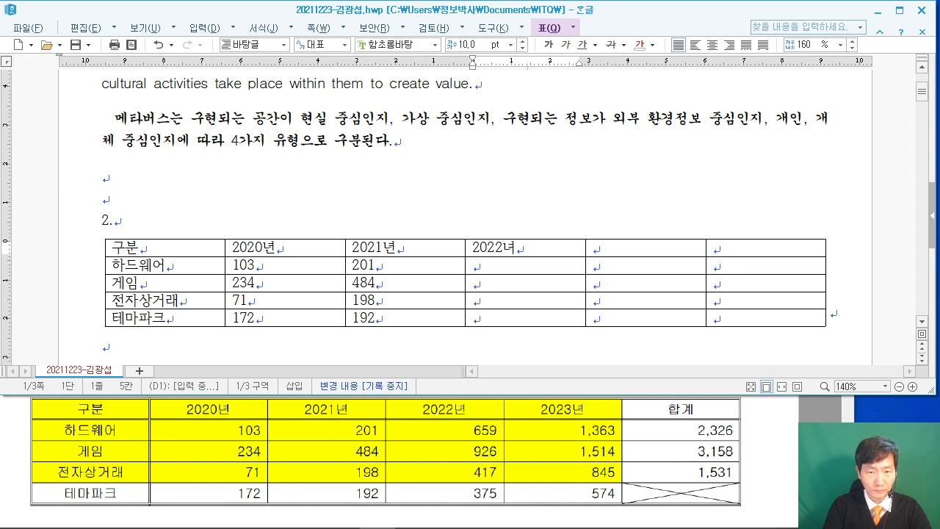
{"action": "key", "text": "Down"}
{"action": "type", "text": "659"}
{"action": "key", "text": "Down"}
{"action": "type", "text": "926"}
{"action": "key", "text": "Down"}
{"action": "type", "text": "417"}
{"action": "key", "text": "Down"}
{"action": "type", "text": "375"}
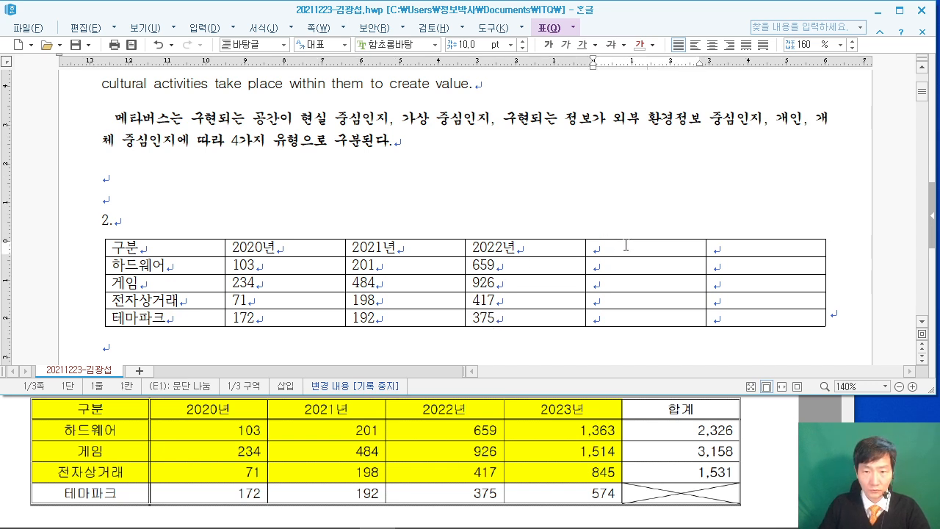
{"action": "type", "text": "2023년"}
Enter the 2023년 figures down column E, ending 1,514, 845, 574, and head column F 합계.
{"action": "left_click", "coordinate": [610, 260]}
{"action": "type", "text": "1,"}
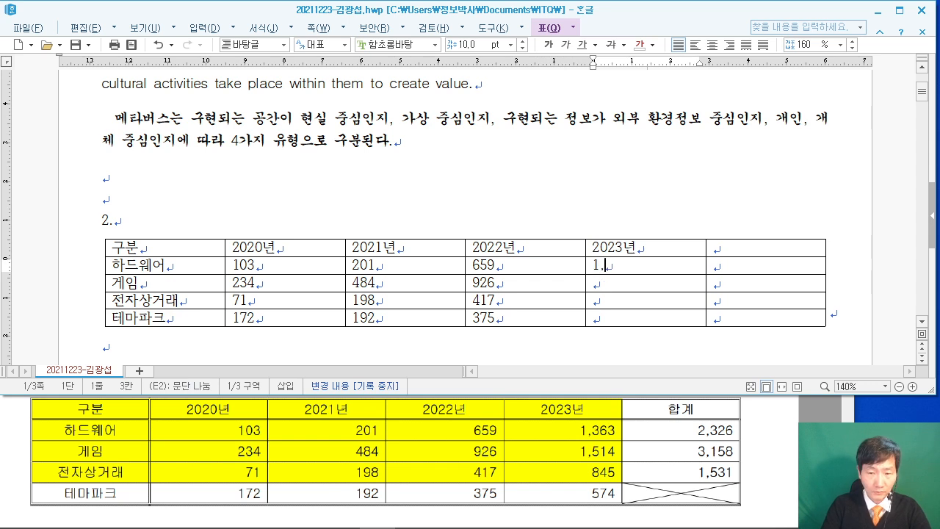
{"action": "type", "text": "363"}
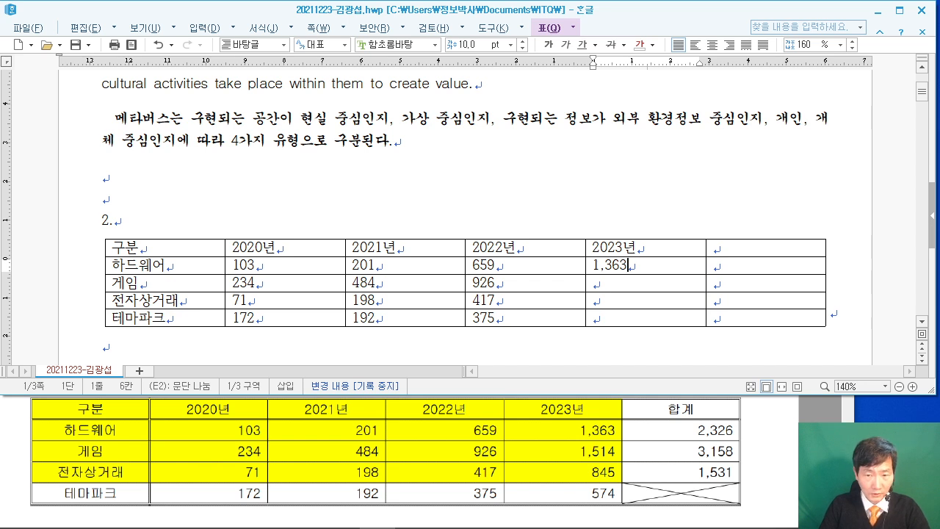
{"action": "key", "text": "Down"}
{"action": "type", "text": "1,514"}
{"action": "key", "text": "Down"}
{"action": "type", "text": "845"}
{"action": "key", "text": "Down"}
{"action": "type", "text": "574"}
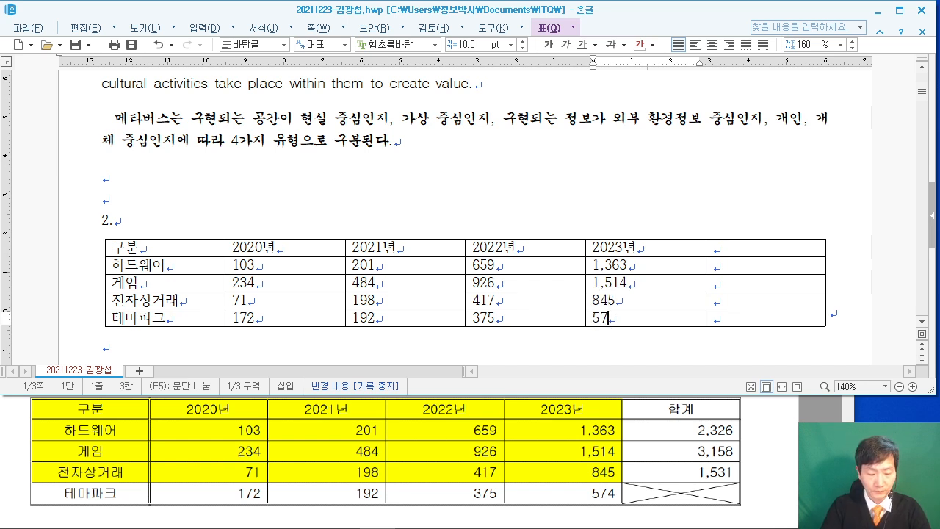
{"action": "left_click", "coordinate": [754, 251]}
{"action": "type", "text": "합계"}
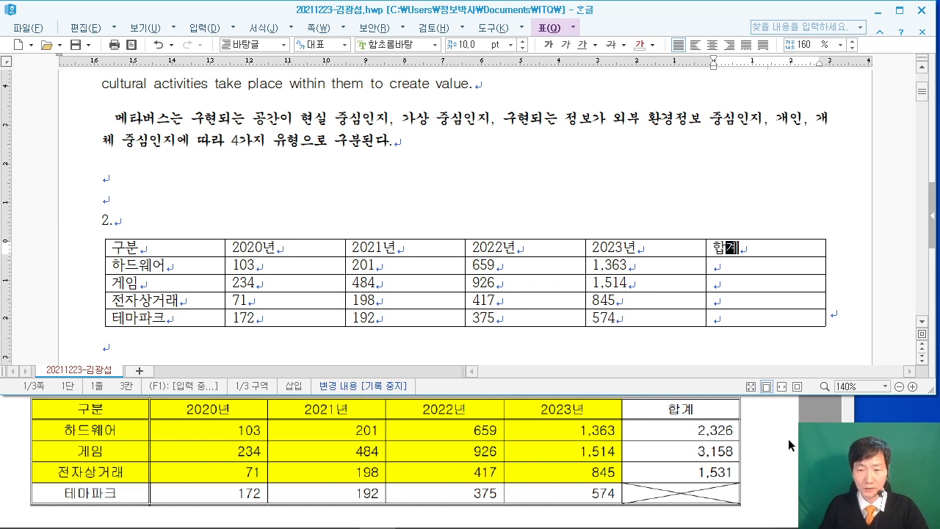
{"action": "left_click", "coordinate": [791, 429]}
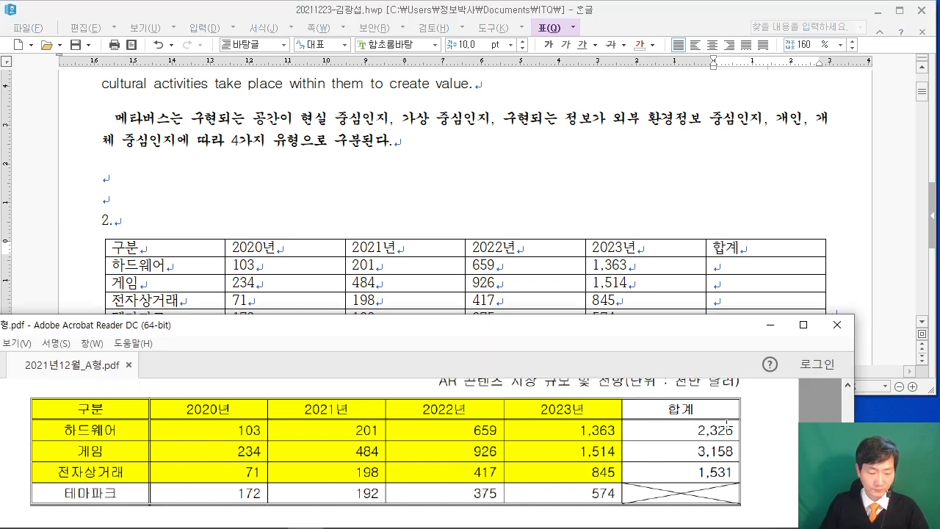
{"action": "left_click_drag", "start_coordinate": [730, 424], "coordinate": [692, 478]}
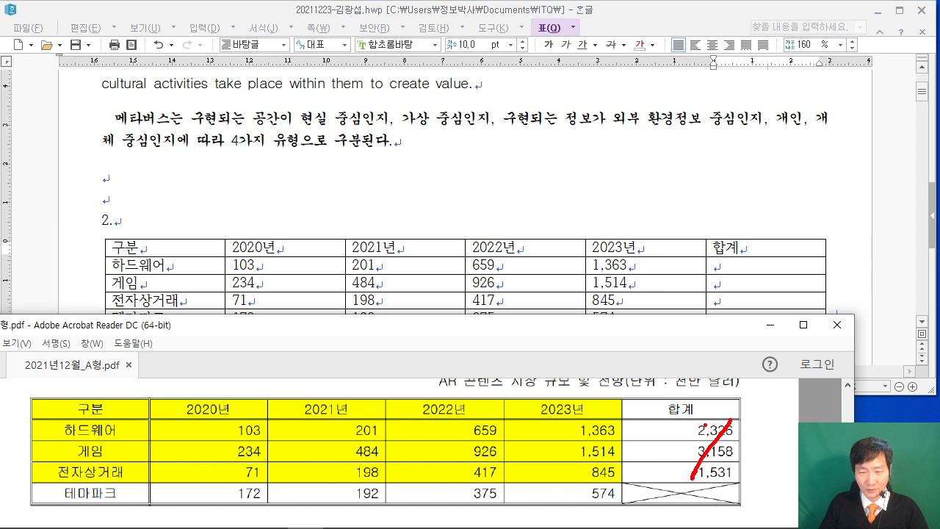
{"action": "left_click_drag", "start_coordinate": [705, 424], "coordinate": [743, 480]}
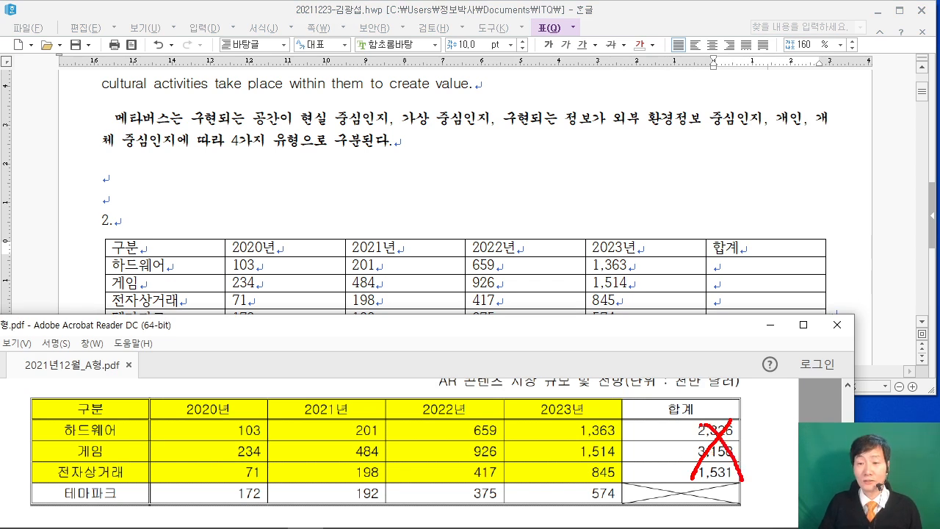
{"action": "left_click_drag", "start_coordinate": [699, 423], "coordinate": [732, 473]}
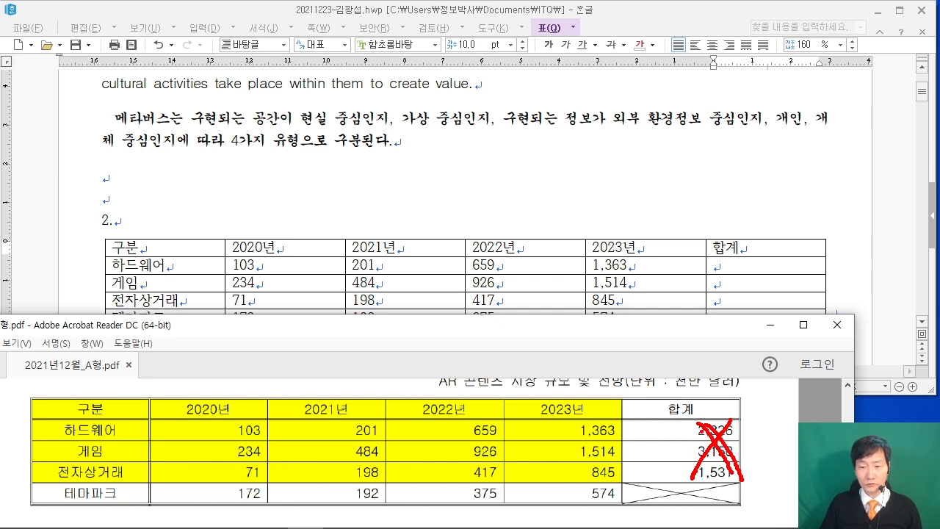
{"action": "left_click_drag", "start_coordinate": [700, 478], "coordinate": [738, 476]}
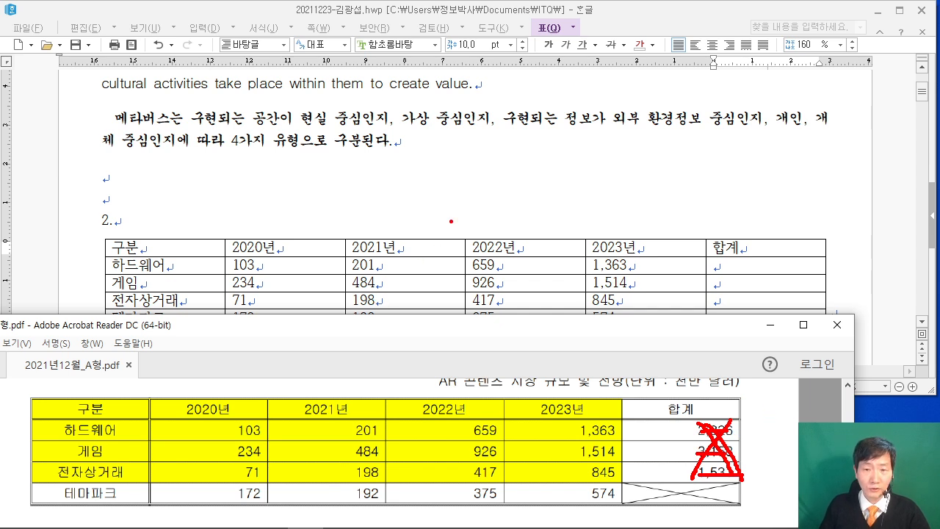
{"action": "key", "text": "Escape"}
{"action": "left_click", "coordinate": [424, 213]}
Give the whole table a 0.5 mm double-line outer border.
{"action": "left_click_drag", "start_coordinate": [191, 249], "coordinate": [765, 317]}
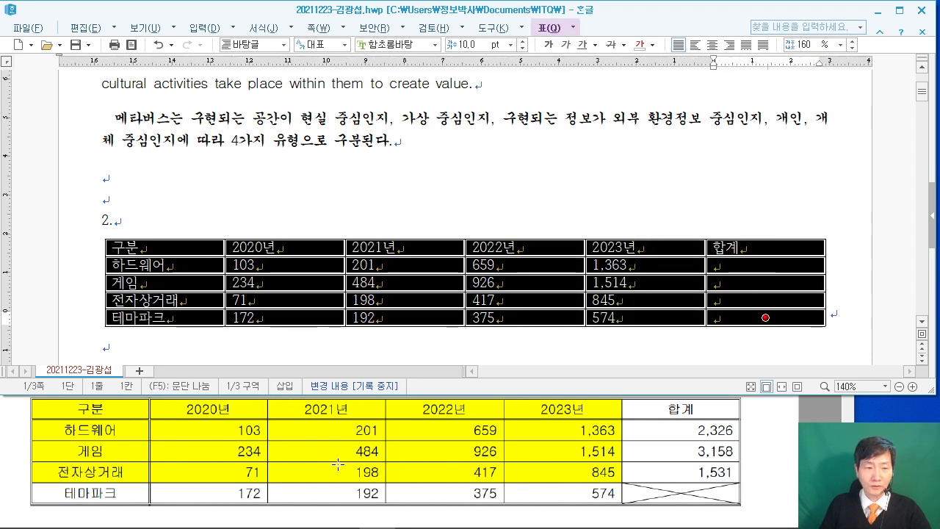
{"action": "scroll", "coordinate": [337, 459], "scroll_direction": "up", "scroll_amount": 2}
{"action": "scroll", "coordinate": [337, 459], "scroll_direction": "up", "scroll_amount": 1}
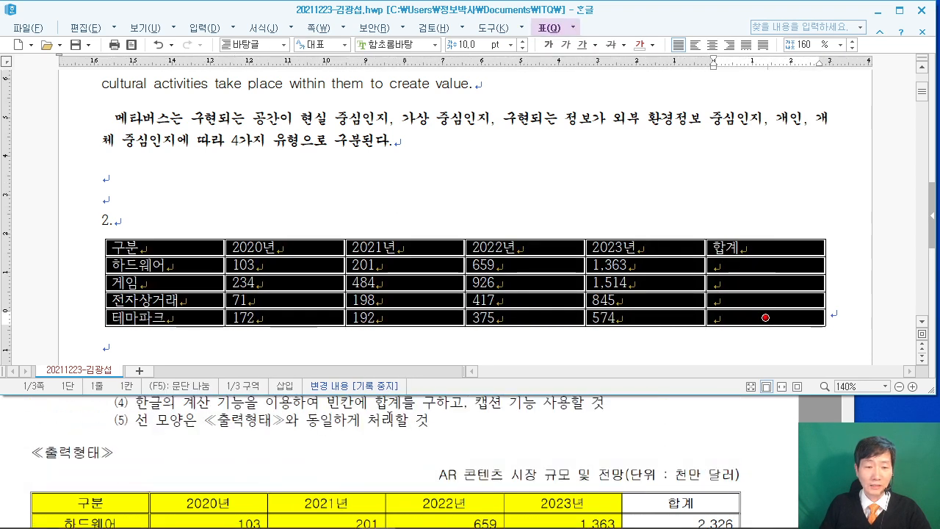
{"action": "scroll", "coordinate": [433, 442], "scroll_direction": "up", "scroll_amount": 1}
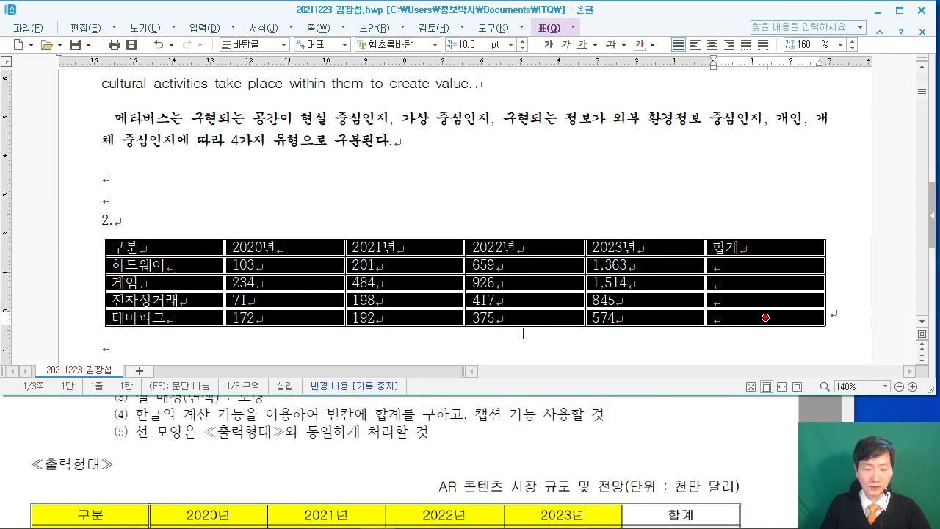
{"action": "key", "text": "l"}
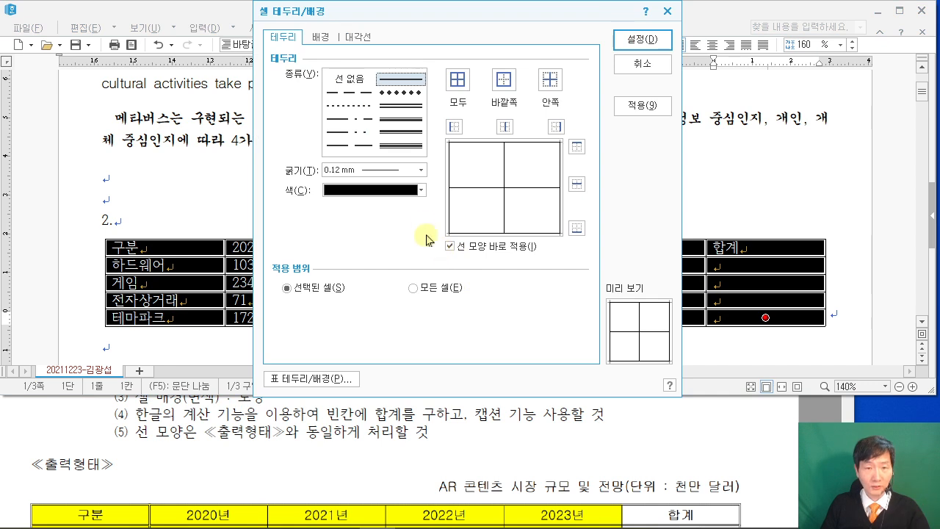
{"action": "left_click", "coordinate": [349, 105]}
{"action": "left_click", "coordinate": [399, 107]}
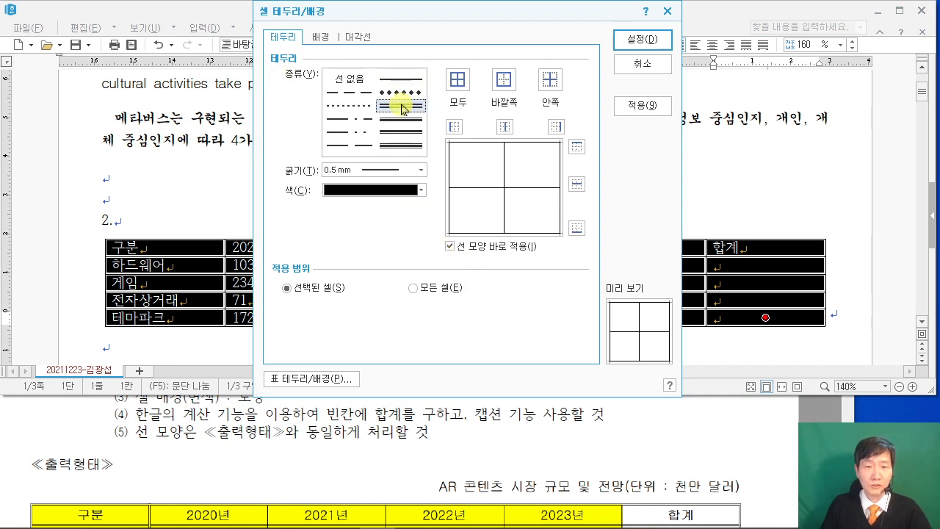
{"action": "left_click", "coordinate": [506, 88]}
{"action": "scroll", "coordinate": [475, 445], "scroll_direction": "down", "scroll_amount": 3}
{"action": "scroll", "coordinate": [476, 445], "scroll_direction": "up", "scroll_amount": 2}
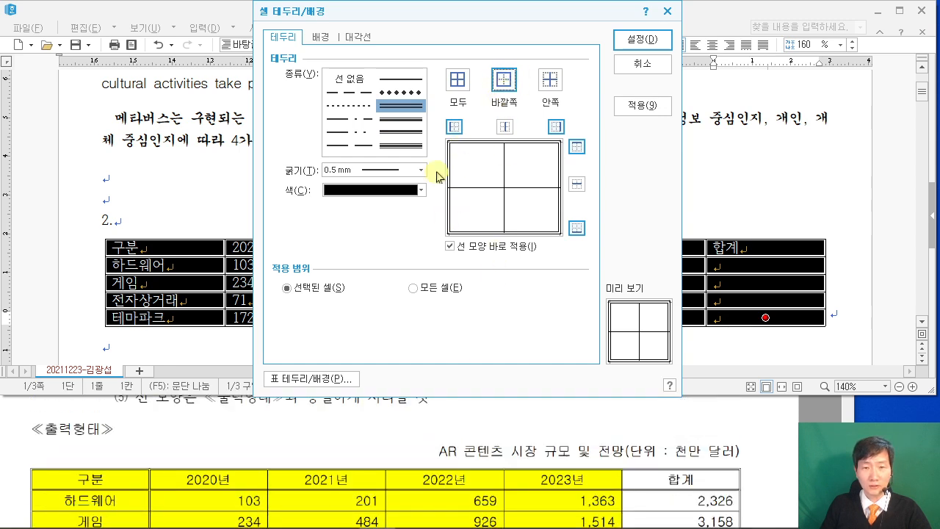
{"action": "left_click", "coordinate": [647, 40]}
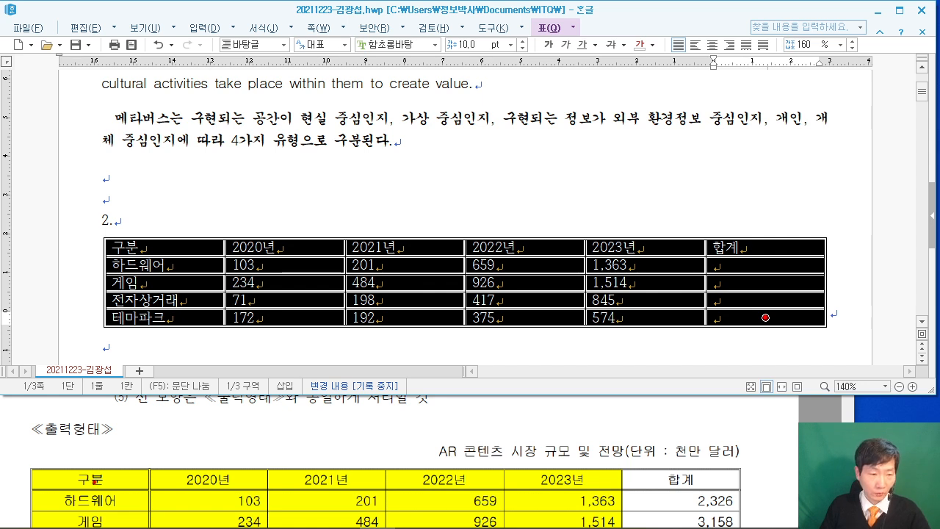
Draw on-screen annotations marking a shortcut hint above the table.
{"action": "mouse_move", "coordinate": [323, 118]}
{"action": "left_mouse_down"}
{"action": "mouse_move", "coordinate": [421, 243]}
{"action": "mouse_move", "coordinate": [515, 238]}
{"action": "left_mouse_up"}
{"action": "mouse_move", "coordinate": [361, 153]}
{"action": "left_mouse_down"}
{"action": "mouse_move", "coordinate": [362, 192]}
{"action": "mouse_move", "coordinate": [426, 157]}
{"action": "left_mouse_up"}
{"action": "mouse_move", "coordinate": [445, 180]}
{"action": "left_mouse_down"}
{"action": "mouse_move", "coordinate": [438, 191]}
{"action": "mouse_move", "coordinate": [463, 197]}
{"action": "left_mouse_up"}
{"action": "mouse_move", "coordinate": [559, 155]}
{"action": "left_mouse_down"}
{"action": "mouse_move", "coordinate": [561, 204]}
{"action": "mouse_move", "coordinate": [592, 175]}
{"action": "left_mouse_up"}
{"action": "mouse_move", "coordinate": [603, 108]}
{"action": "left_mouse_down"}
{"action": "mouse_move", "coordinate": [636, 226]}
{"action": "mouse_move", "coordinate": [738, 225]}
{"action": "left_mouse_up"}
{"action": "left_click_drag", "start_coordinate": [661, 123], "coordinate": [670, 216]}
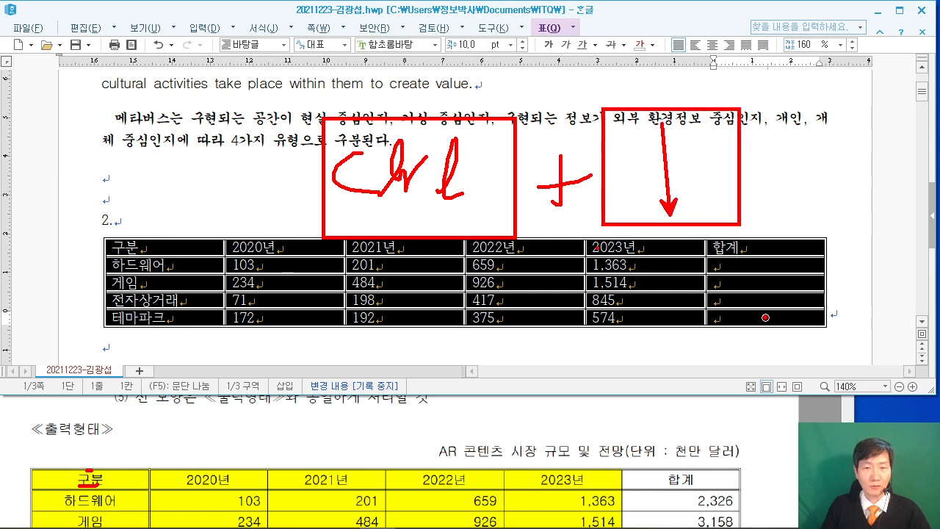
Make the table rows taller, set the cell font to 굴림 and centre all contents.
{"action": "key", "text": "Escape"}
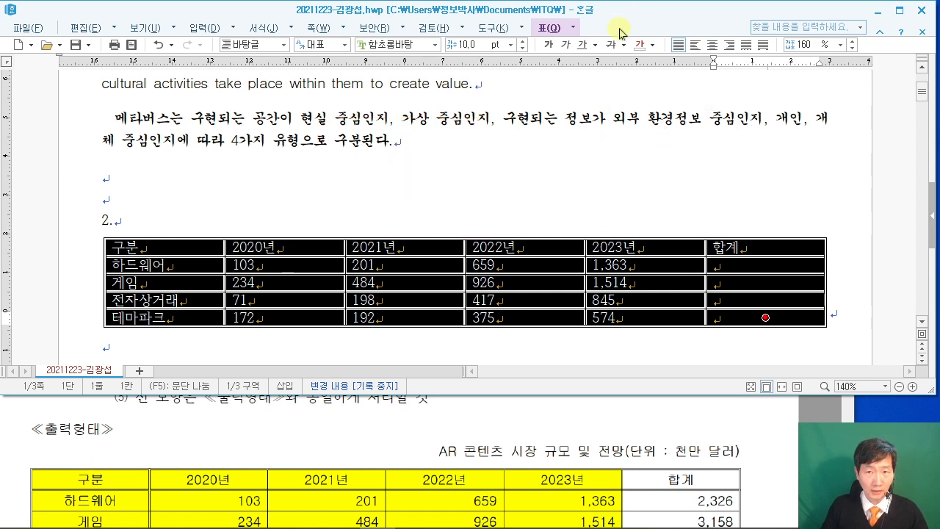
{"action": "key", "text": "ctrl+Down"}
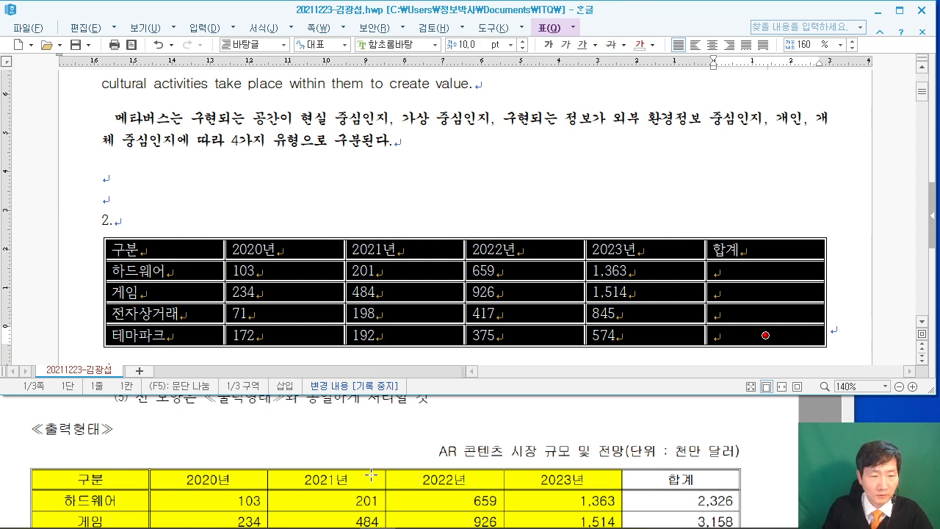
{"action": "scroll", "coordinate": [369, 474], "scroll_direction": "up", "scroll_amount": 3}
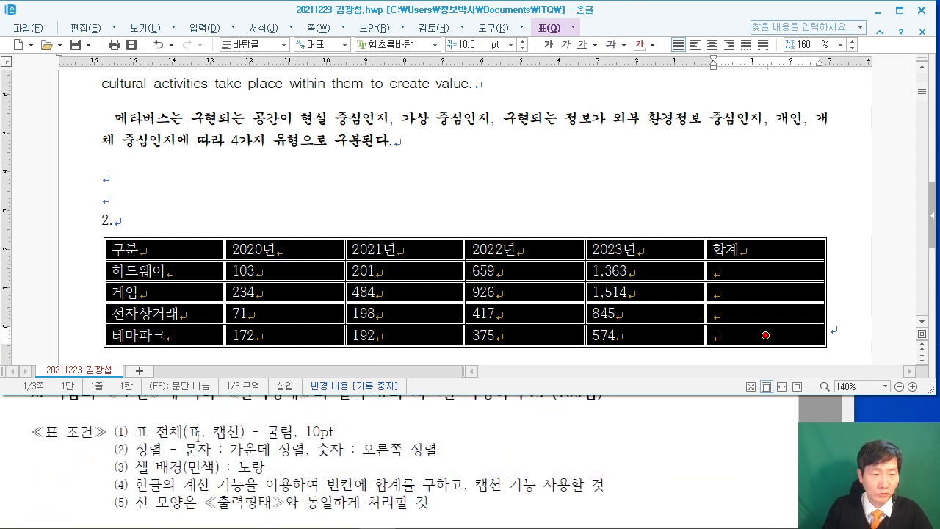
{"action": "left_click", "coordinate": [402, 47]}
{"action": "type", "text": "굴림"}
{"action": "key", "text": "Return"}
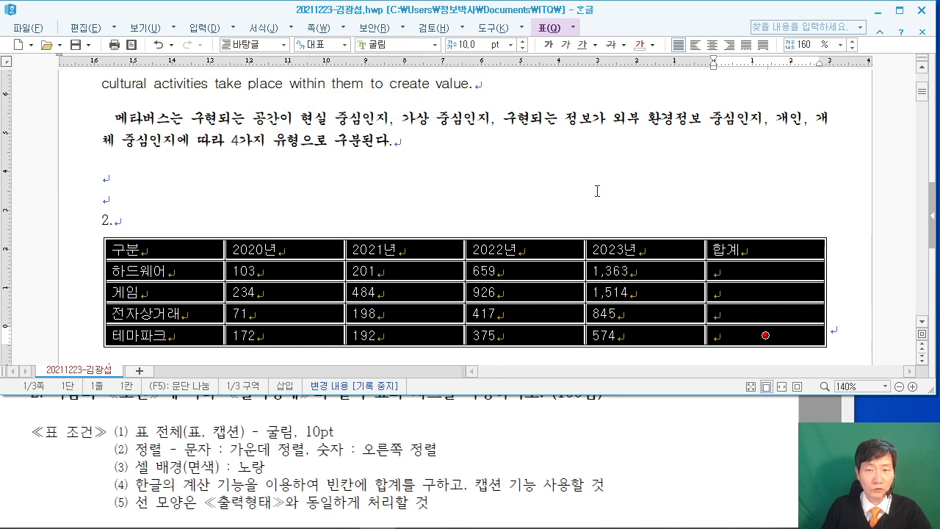
{"action": "left_click", "coordinate": [711, 44]}
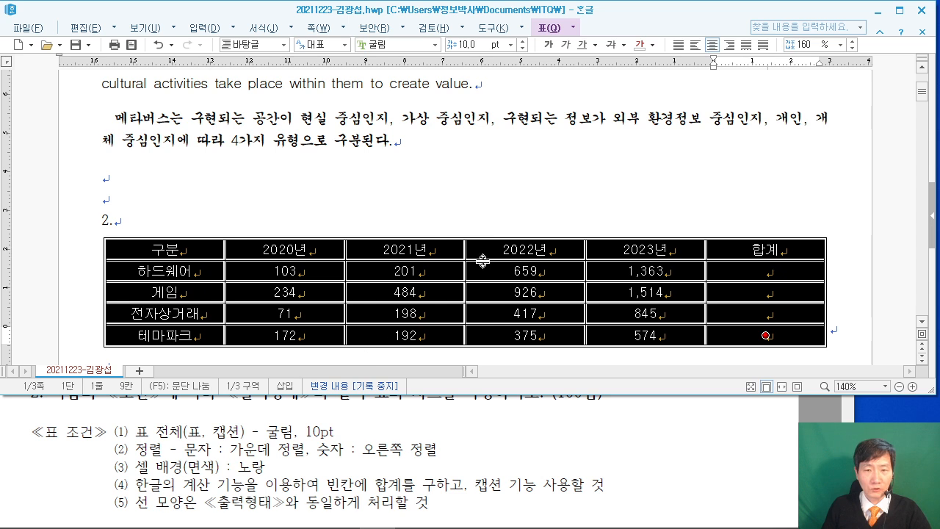
Give the header row, 구분 to 합계, a double-line bottom border.
{"action": "left_click", "coordinate": [400, 198]}
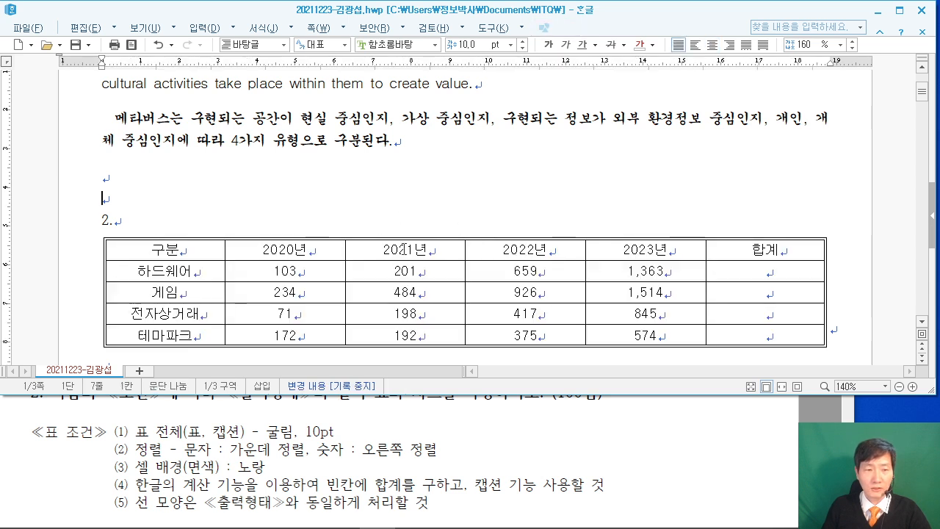
{"action": "scroll", "coordinate": [306, 488], "scroll_direction": "down", "scroll_amount": 2}
{"action": "scroll", "coordinate": [308, 470], "scroll_direction": "down", "scroll_amount": 2}
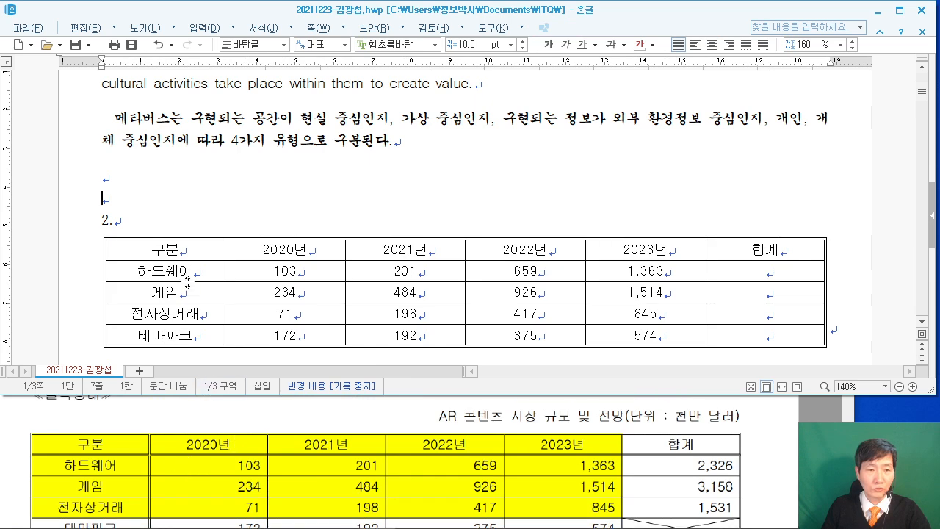
{"action": "left_click_drag", "start_coordinate": [216, 246], "coordinate": [766, 249]}
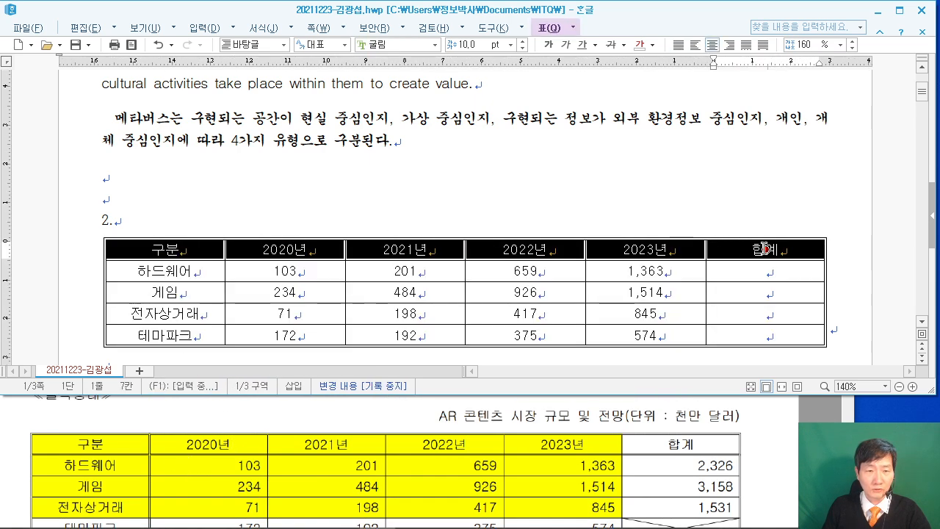
{"action": "key", "text": "l"}
{"action": "left_click", "coordinate": [399, 119]}
{"action": "left_click", "coordinate": [576, 228]}
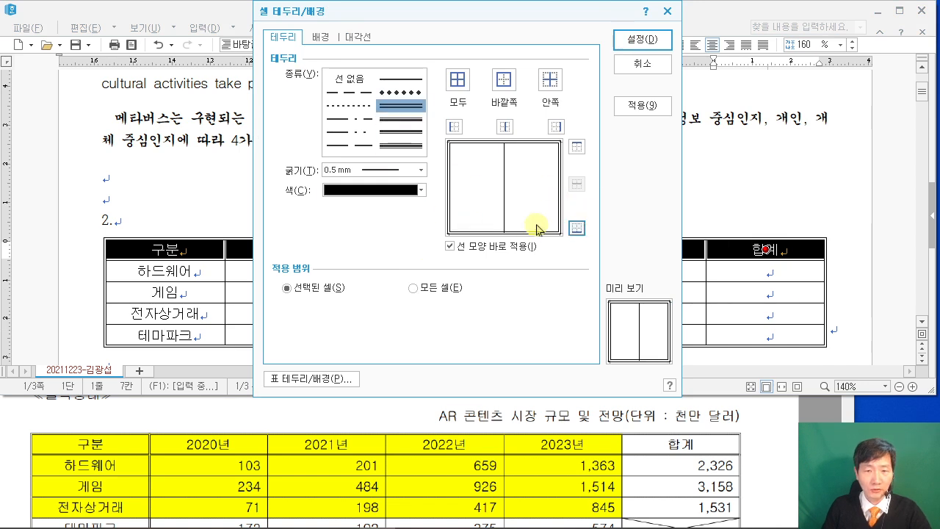
{"action": "left_click", "coordinate": [637, 39]}
Give the first column a 0.5 mm double-line right border.
{"action": "left_click_drag", "start_coordinate": [177, 249], "coordinate": [177, 339]}
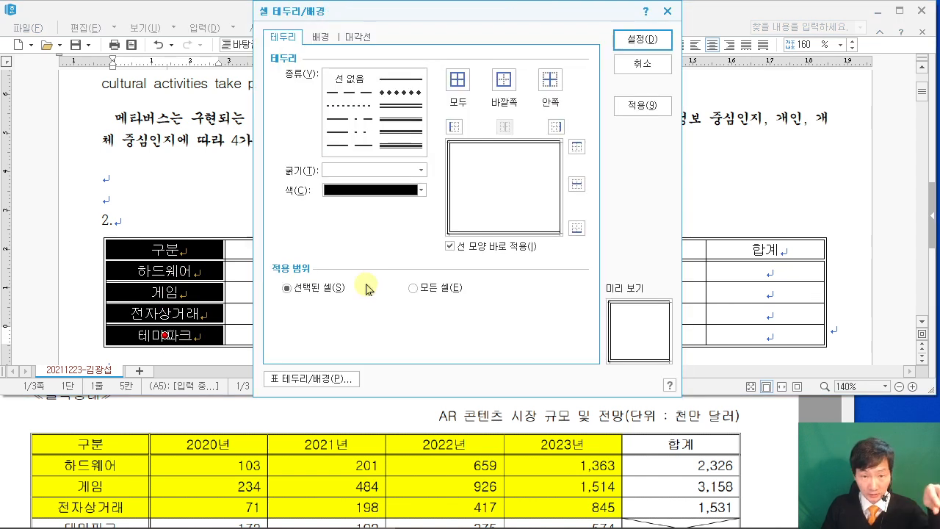
{"action": "left_click", "coordinate": [401, 106]}
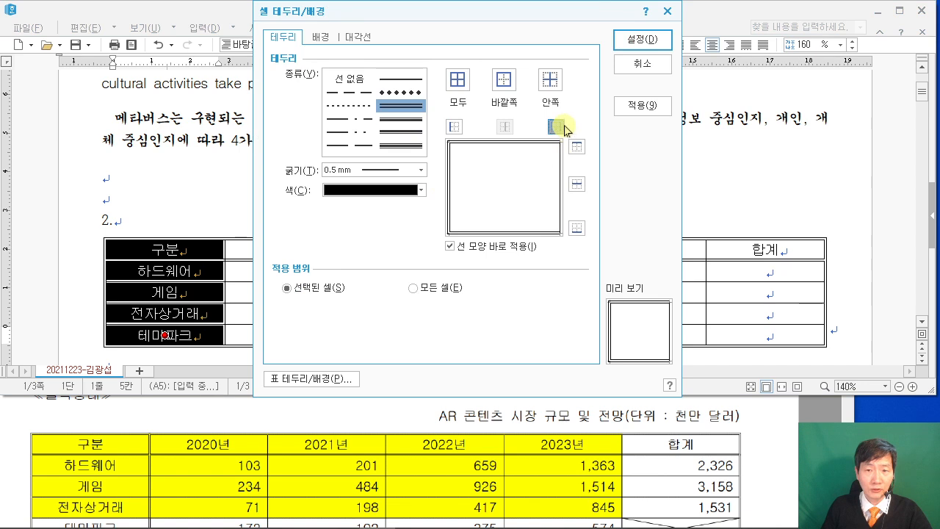
{"action": "left_click", "coordinate": [642, 41]}
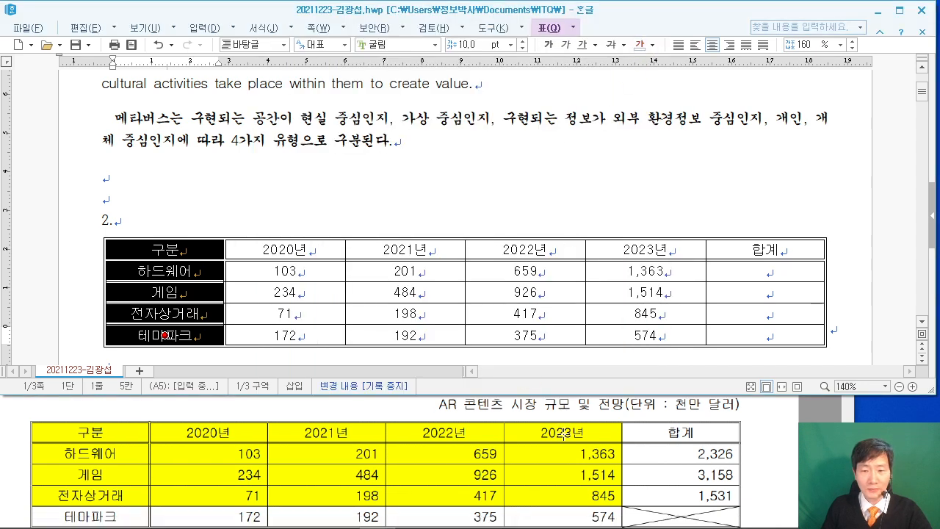
Cross the empty 테마파크 합계 cell with two solid diagonal lines.
{"action": "left_click", "coordinate": [771, 334]}
{"action": "key", "text": "F5"}
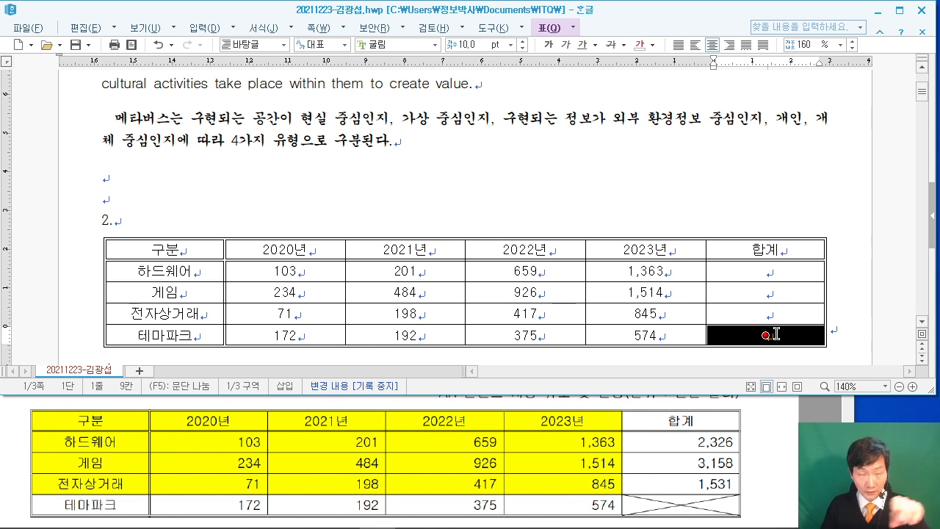
{"action": "key", "text": "l"}
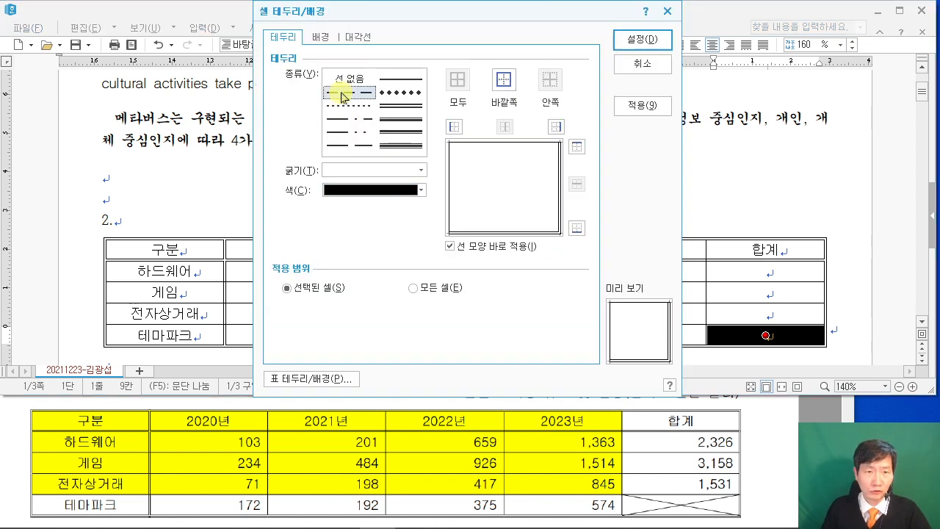
{"action": "left_click", "coordinate": [358, 38]}
{"action": "left_click", "coordinate": [403, 79]}
{"action": "left_click", "coordinate": [313, 232]}
{"action": "left_click", "coordinate": [314, 269]}
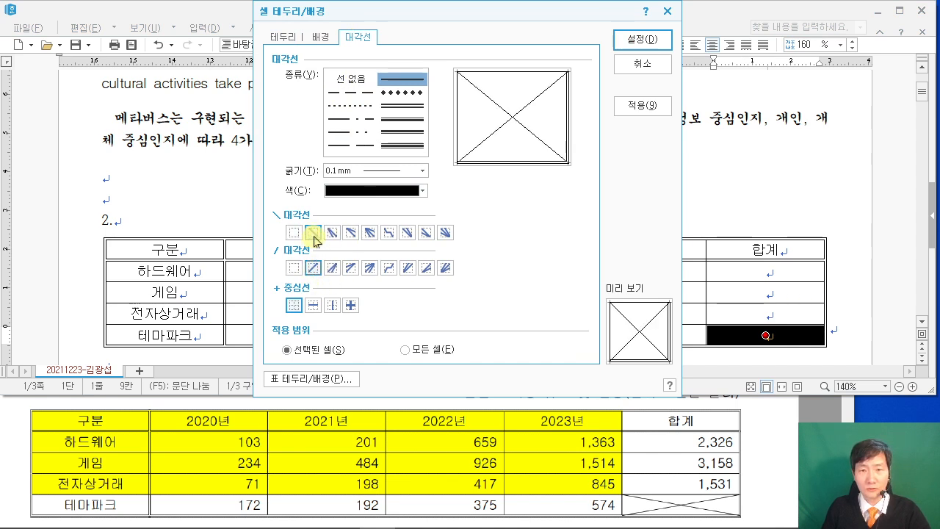
{"action": "left_click", "coordinate": [654, 38]}
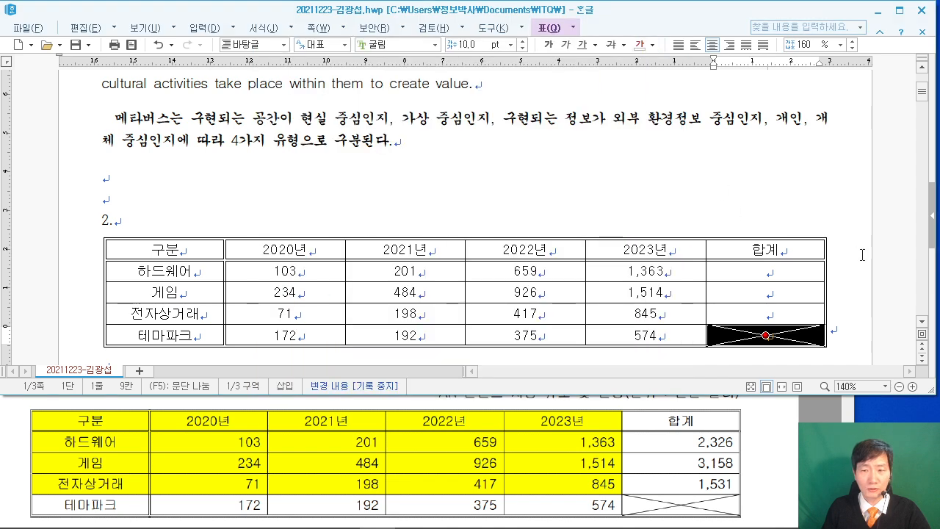
{"action": "left_click", "coordinate": [862, 254]}
Check the alignment requirement in the reference, then right-align the table's number and total cells.
{"action": "left_click", "coordinate": [695, 441]}
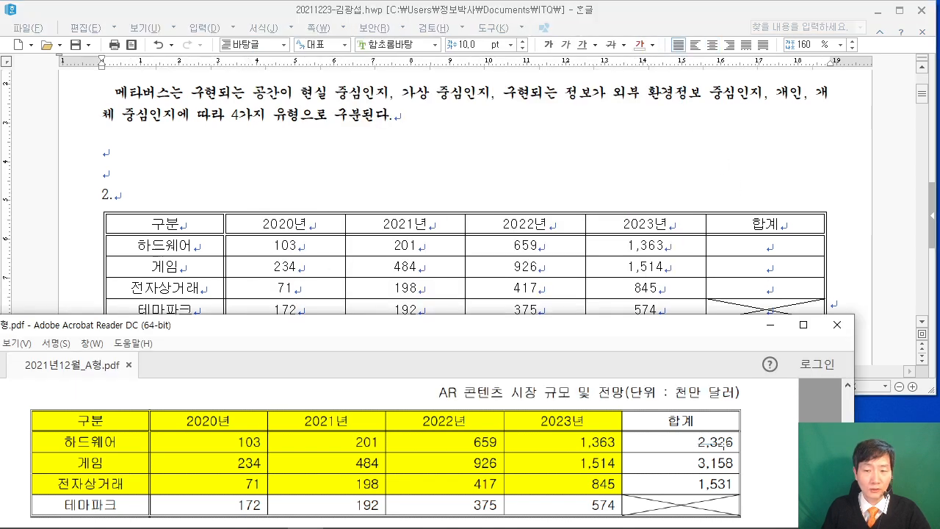
{"action": "double_click", "coordinate": [735, 442]}
{"action": "left_click", "coordinate": [705, 463]}
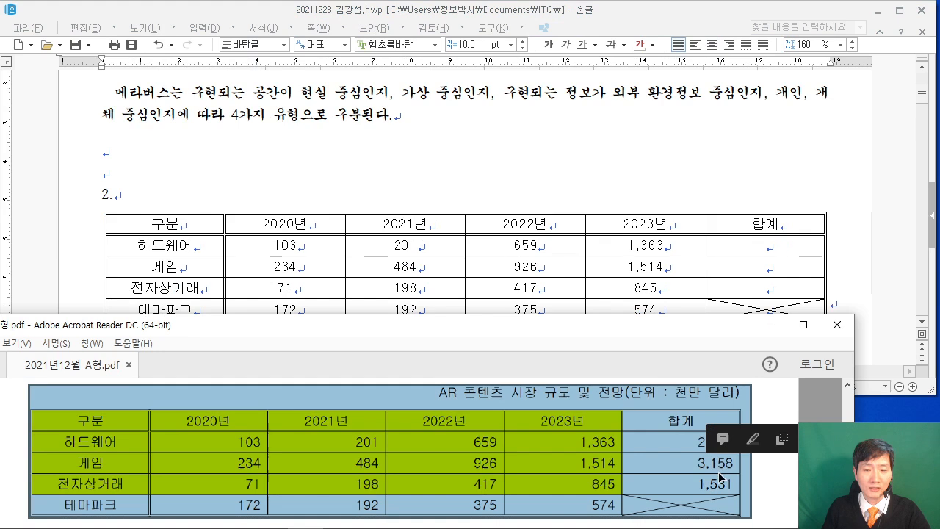
{"action": "scroll", "coordinate": [298, 454], "scroll_direction": "up", "scroll_amount": 5}
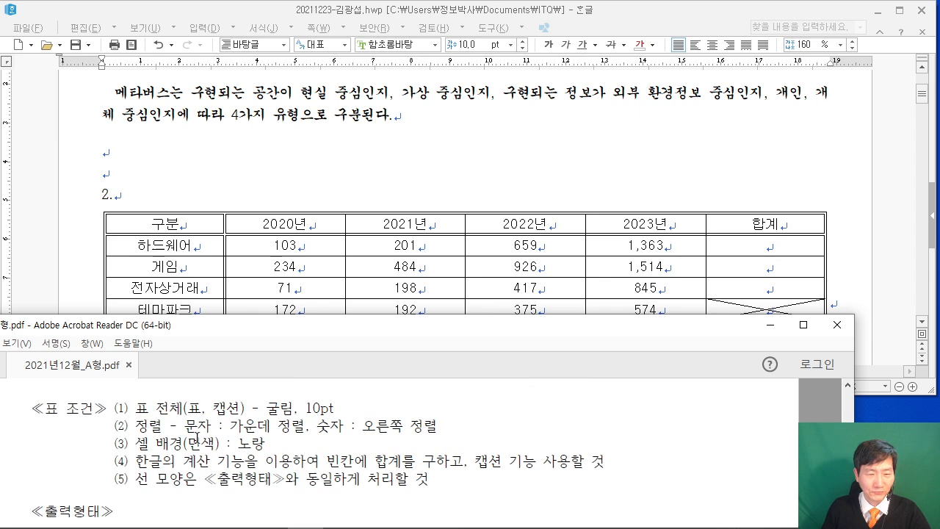
{"action": "left_click_drag", "start_coordinate": [276, 426], "coordinate": [438, 426]}
{"action": "left_click_drag", "start_coordinate": [293, 246], "coordinate": [766, 309]}
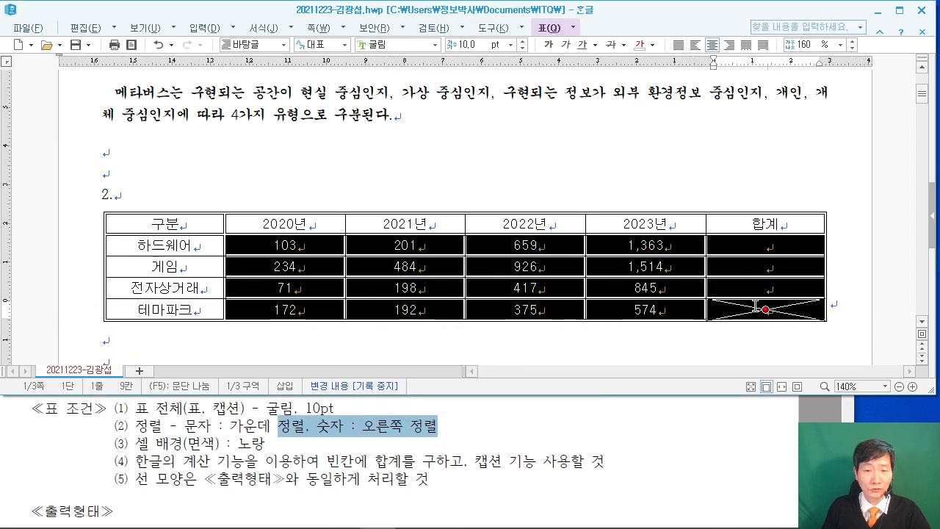
{"action": "left_click", "coordinate": [730, 46]}
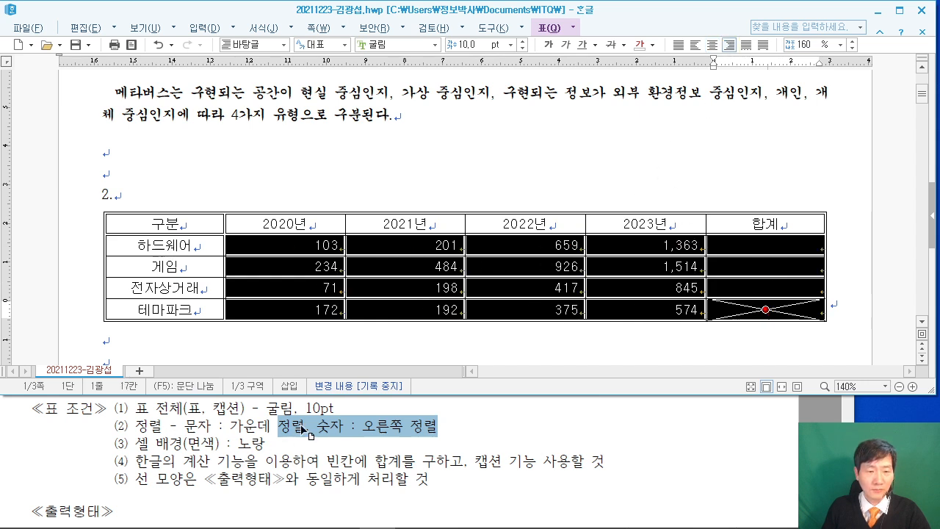
Select the cells from 구분 through the 전자상거래 row's 2023년 cell.
{"action": "left_click", "coordinate": [308, 461]}
{"action": "left_click_drag", "start_coordinate": [163, 224], "coordinate": [609, 288]}
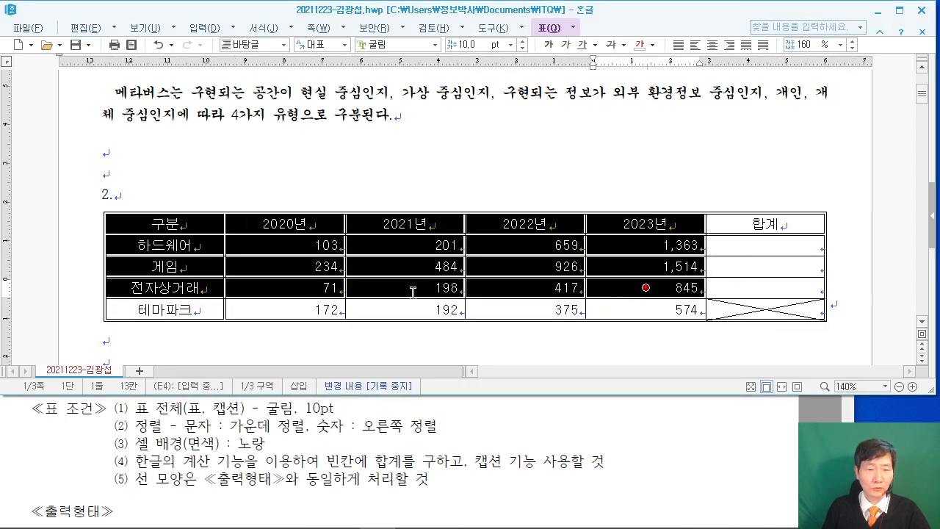
{"action": "scroll", "coordinate": [408, 420], "scroll_direction": "down", "scroll_amount": 4}
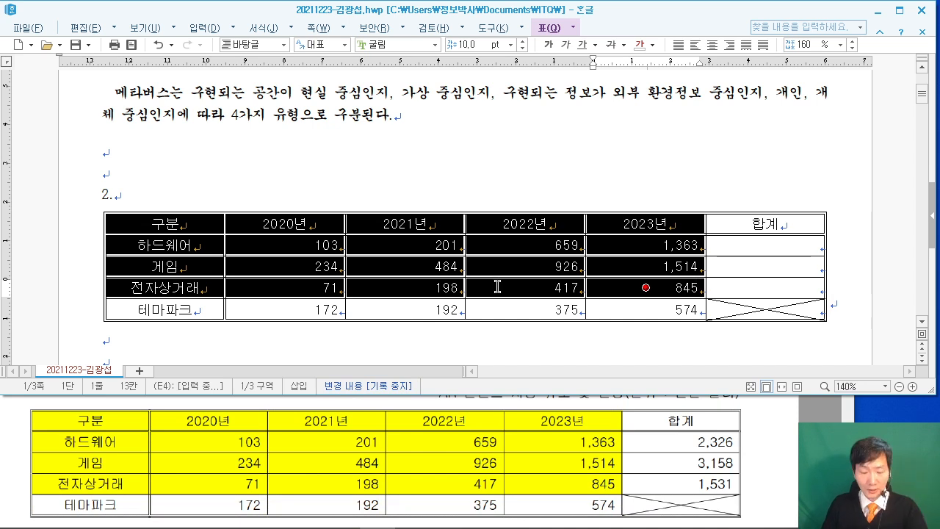
Fill the selected cells with a yellow background, then select the first three rows' number cells.
{"action": "key", "text": "l"}
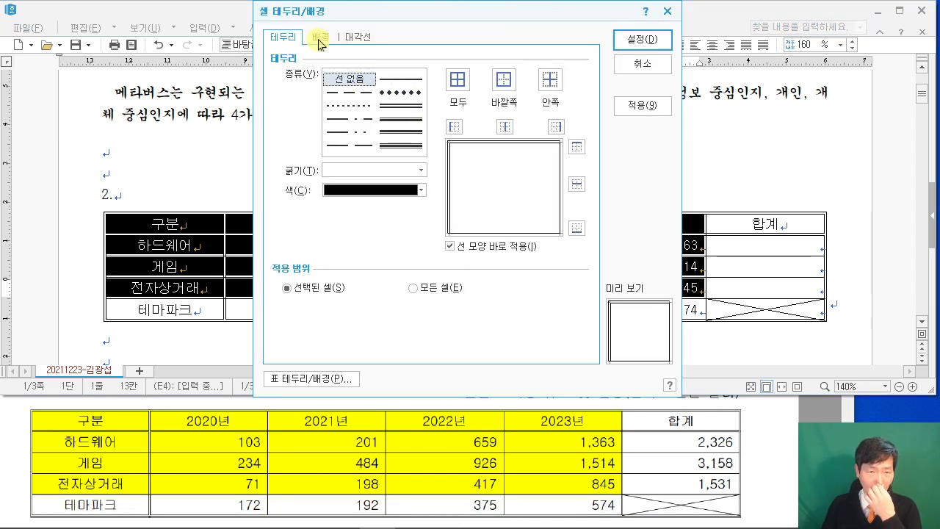
{"action": "left_click", "coordinate": [318, 36]}
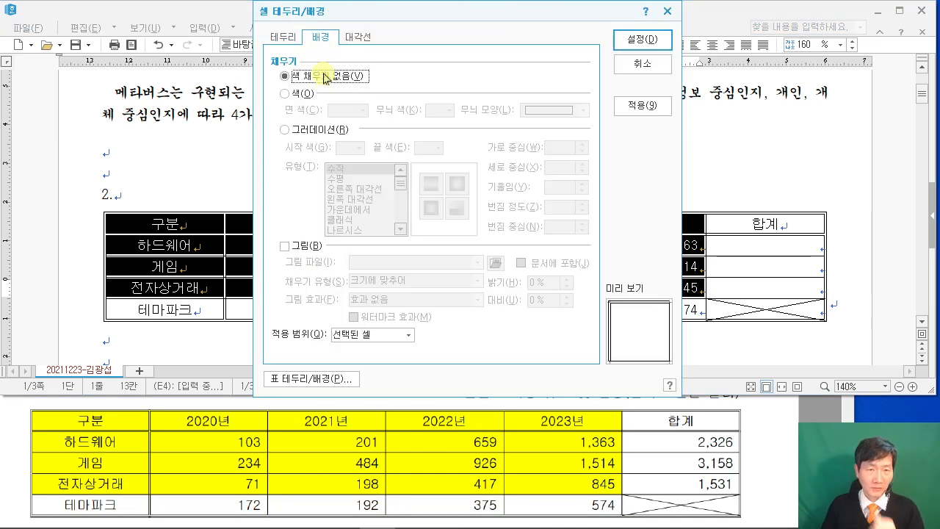
{"action": "left_click", "coordinate": [285, 95]}
{"action": "left_click", "coordinate": [362, 109]}
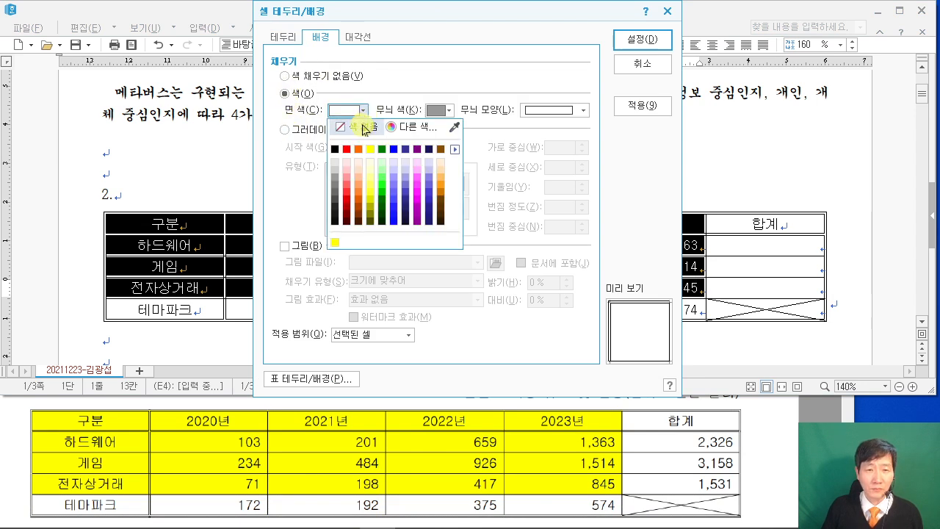
{"action": "left_click", "coordinate": [372, 152]}
{"action": "left_click", "coordinate": [641, 40]}
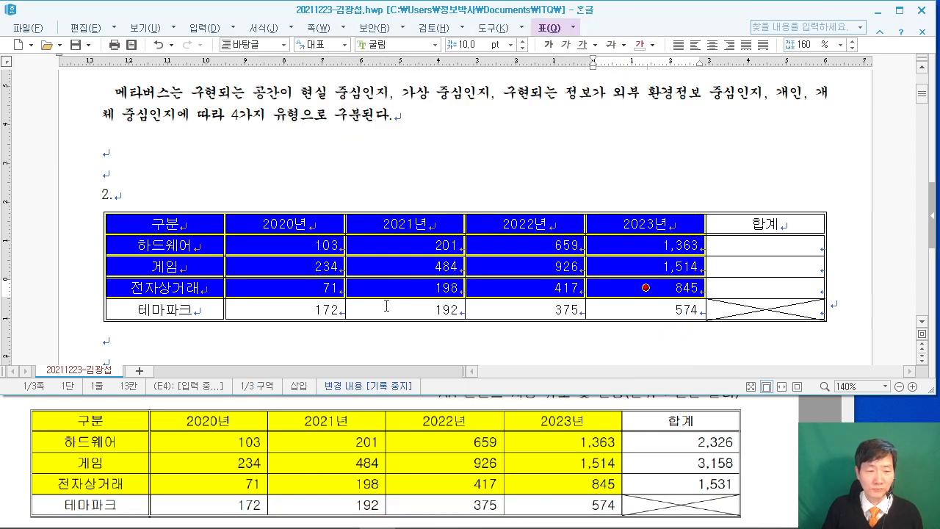
{"action": "scroll", "coordinate": [353, 445], "scroll_direction": "up", "scroll_amount": 5}
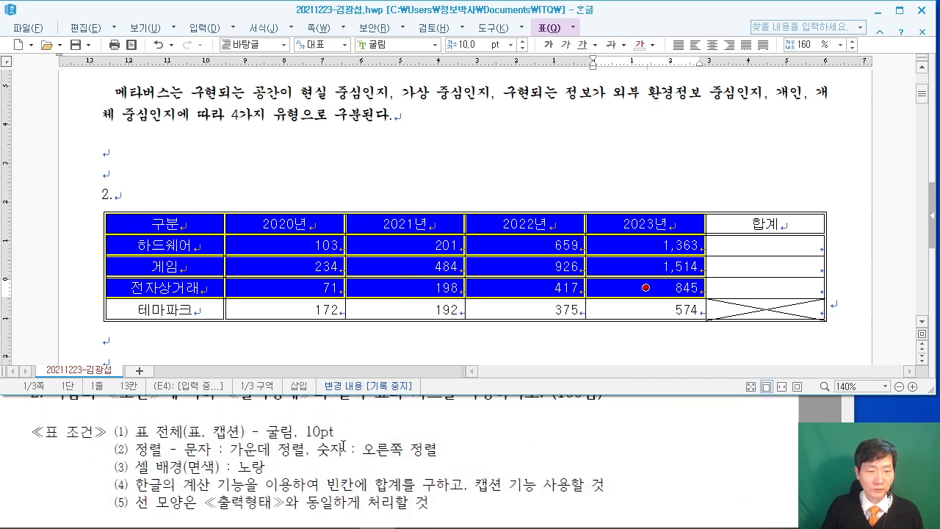
{"action": "scroll", "coordinate": [316, 450], "scroll_direction": "down", "scroll_amount": 1}
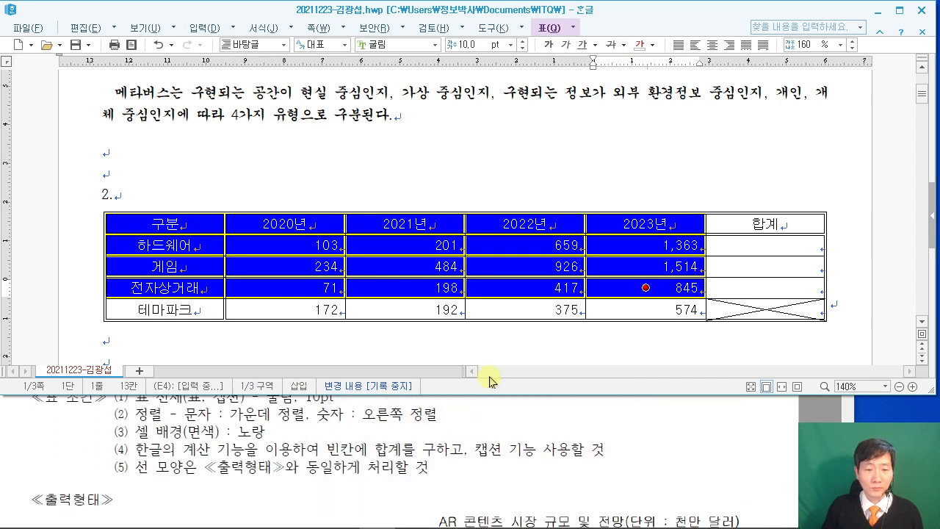
{"action": "left_click_drag", "start_coordinate": [314, 249], "coordinate": [780, 298]}
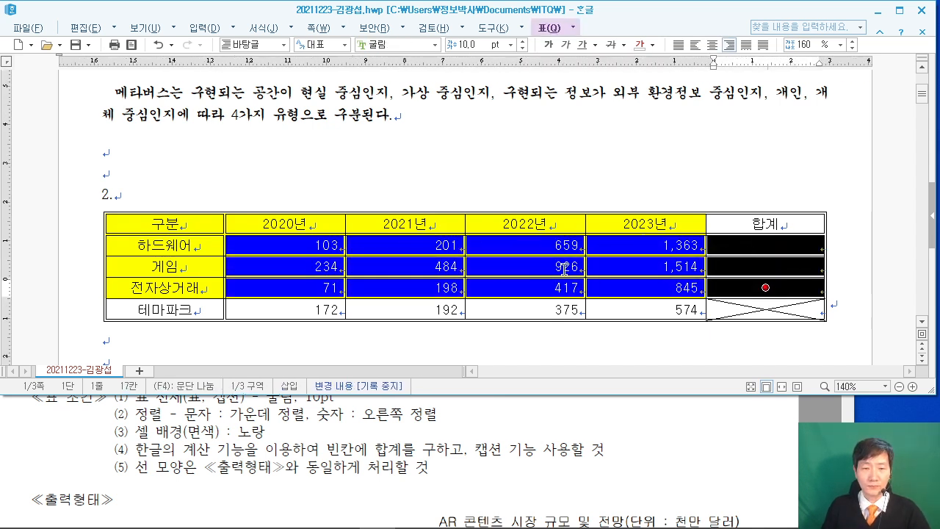
Fill the 합계 cells with block sums 2,326, 3,158 and 1,531.
{"action": "right_click", "coordinate": [298, 245]}
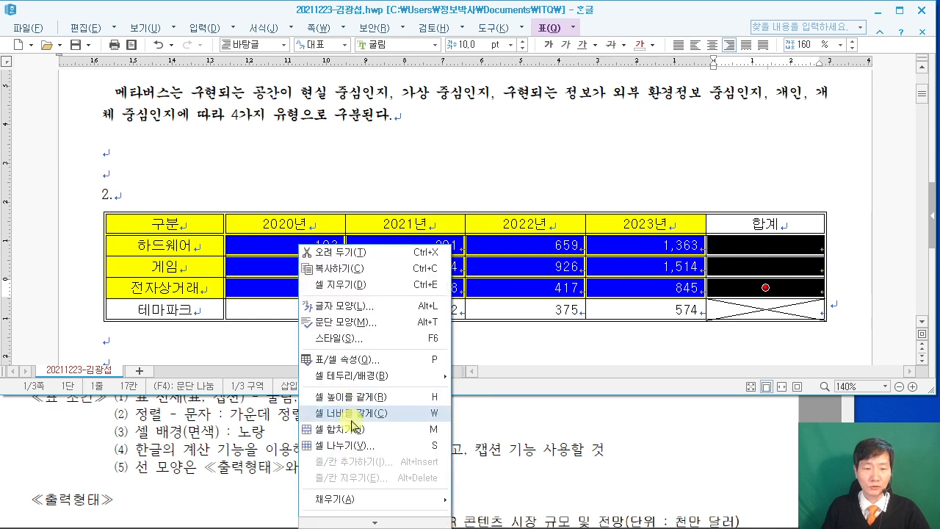
{"action": "mouse_move", "coordinate": [368, 522]}
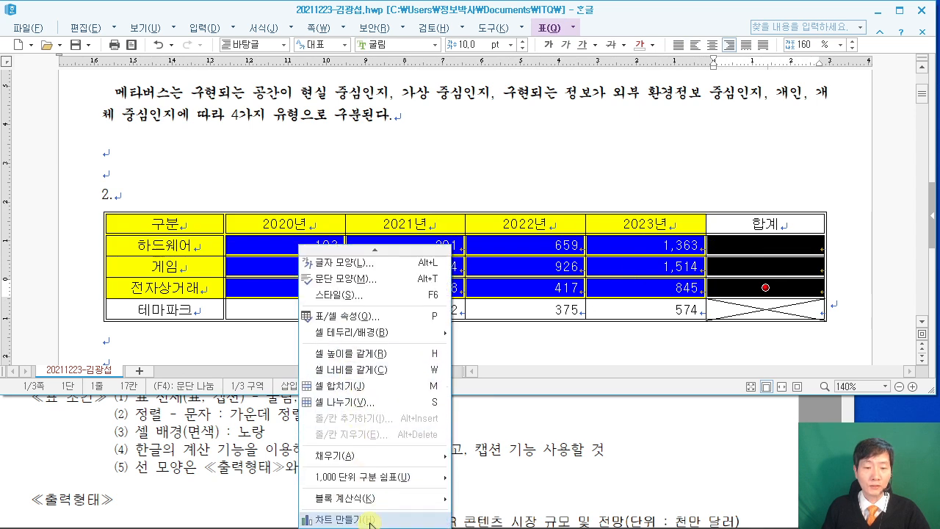
{"action": "mouse_move", "coordinate": [368, 505]}
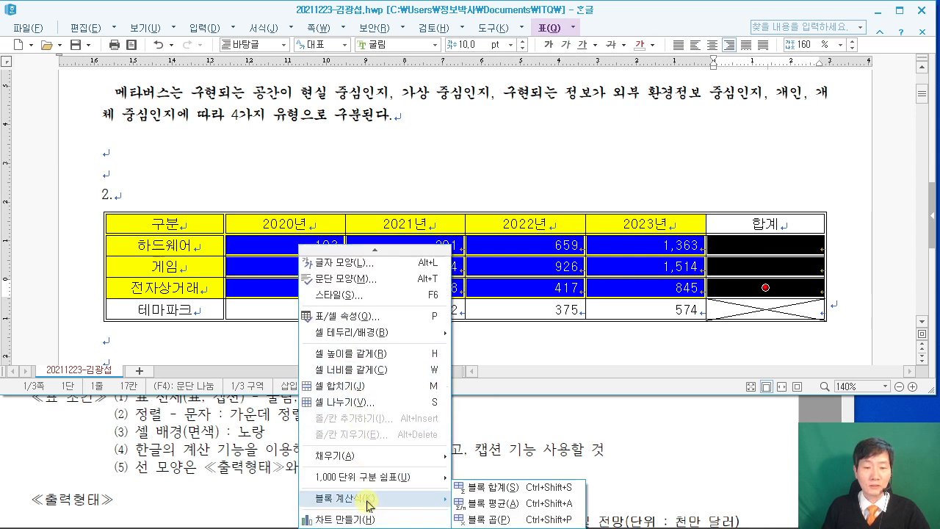
{"action": "left_click", "coordinate": [491, 488]}
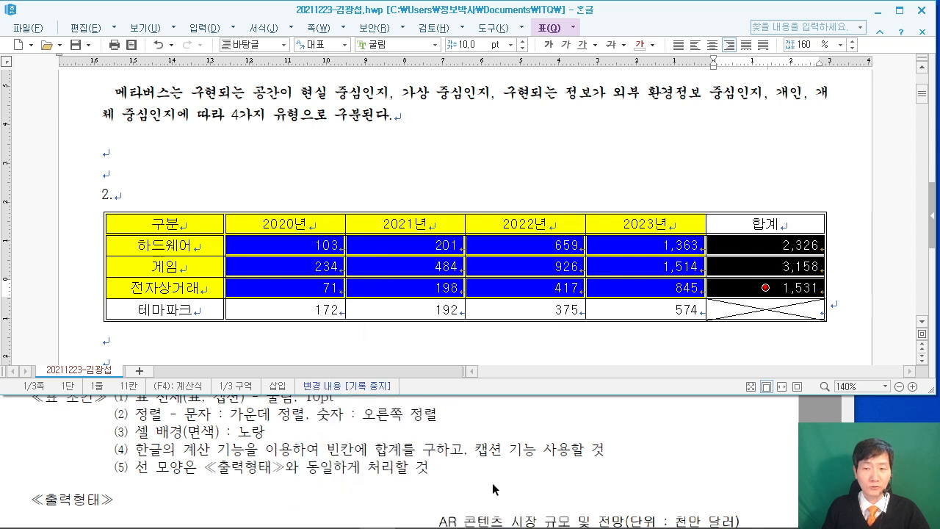
{"action": "left_click", "coordinate": [830, 302]}
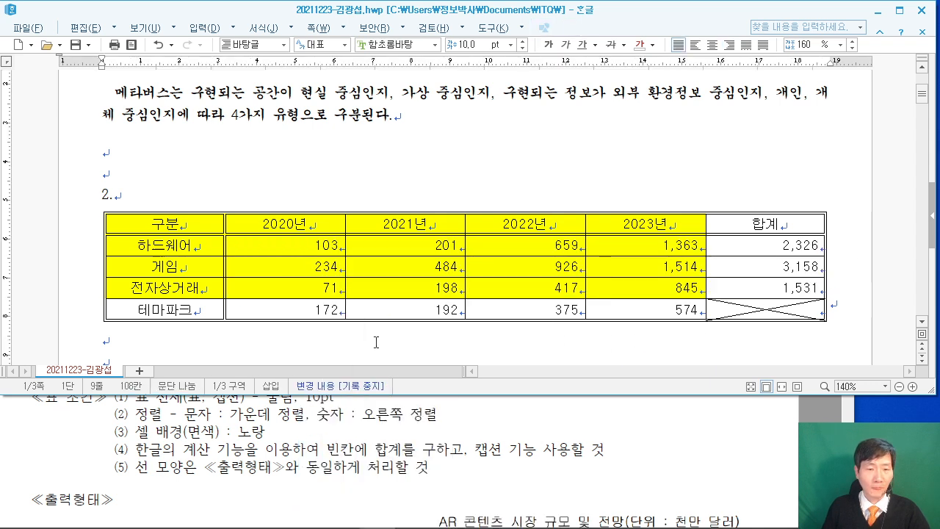
{"action": "scroll", "coordinate": [376, 342], "scroll_direction": "down", "scroll_amount": 2}
{"action": "scroll", "coordinate": [358, 458], "scroll_direction": "down", "scroll_amount": 1}
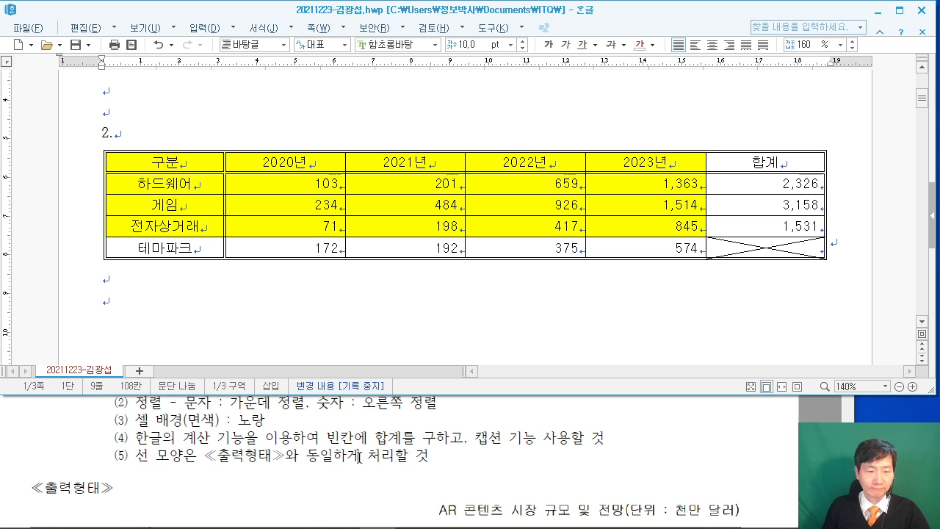
After checking the exam sheet, add a caption to the table object.
{"action": "left_click", "coordinate": [571, 438]}
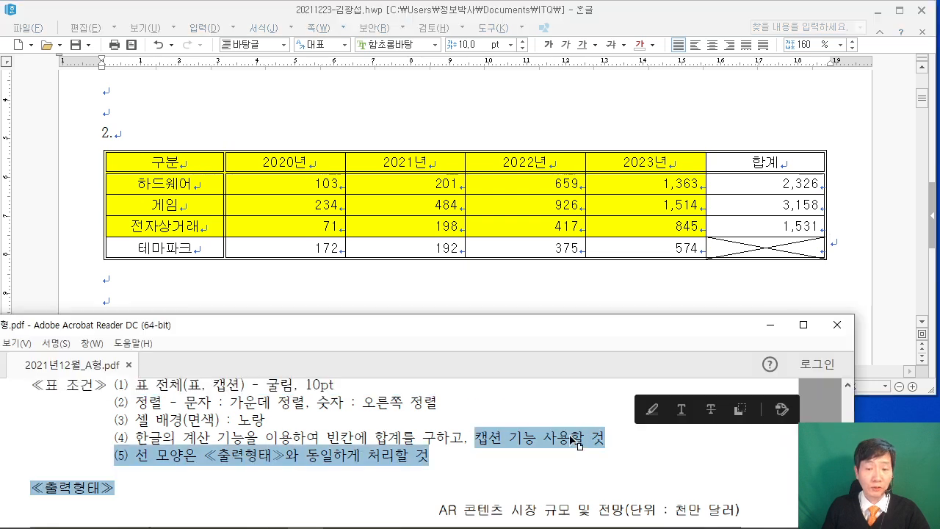
{"action": "left_click", "coordinate": [607, 152]}
{"action": "left_click", "coordinate": [607, 150]}
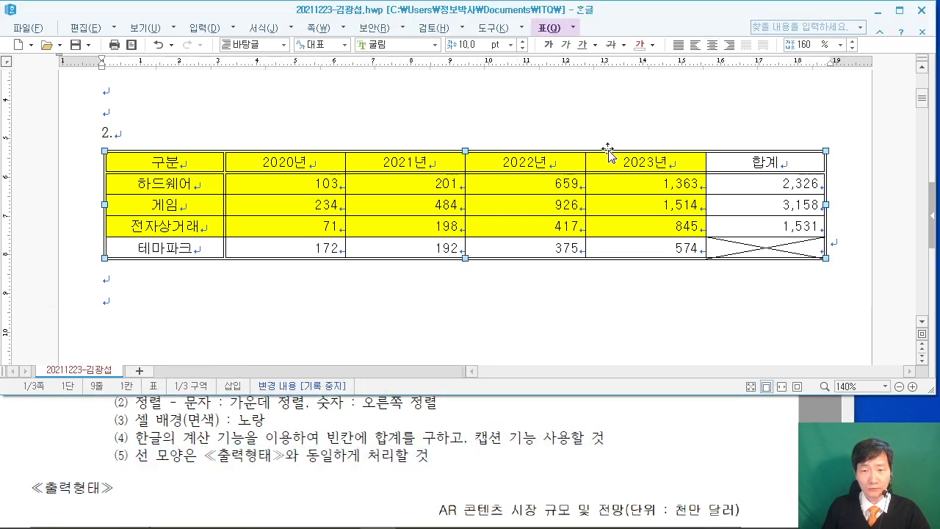
{"action": "right_click", "coordinate": [607, 149]}
{"action": "left_click", "coordinate": [666, 303]}
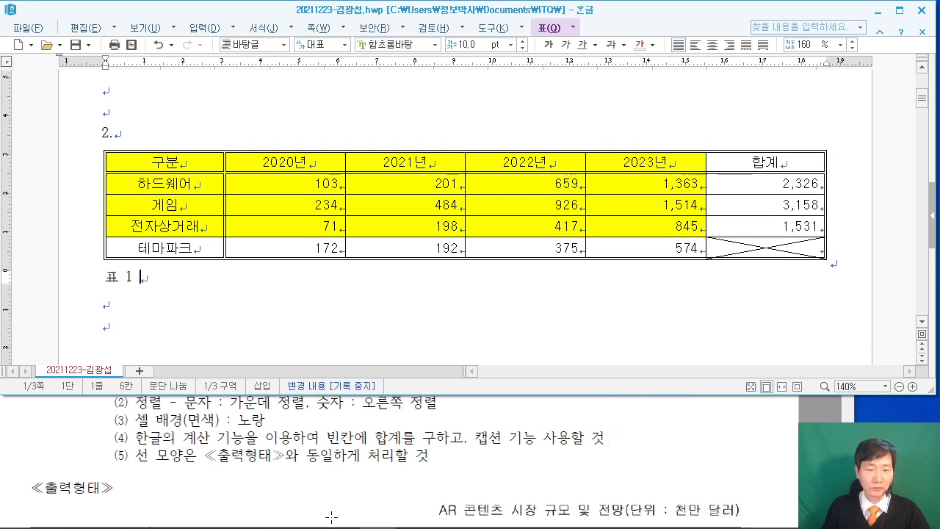
Replace the default caption with 'AR 콘텐츠 시장 규모 및 전망(단위 : 천만 달러)' and select the line.
{"action": "scroll", "coordinate": [311, 447], "scroll_direction": "down", "scroll_amount": 1}
{"action": "left_click_drag", "start_coordinate": [151, 283], "coordinate": [97, 281]}
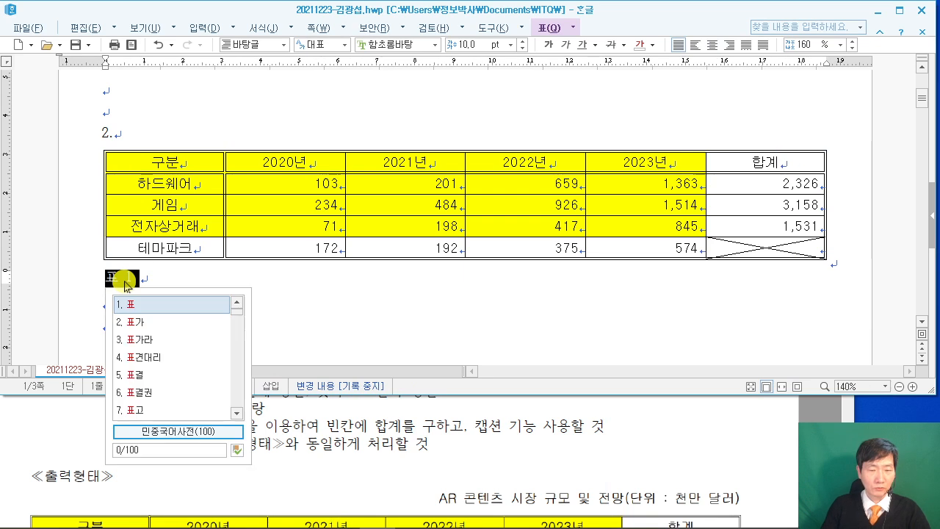
{"action": "type", "text": "AR ZHS"}
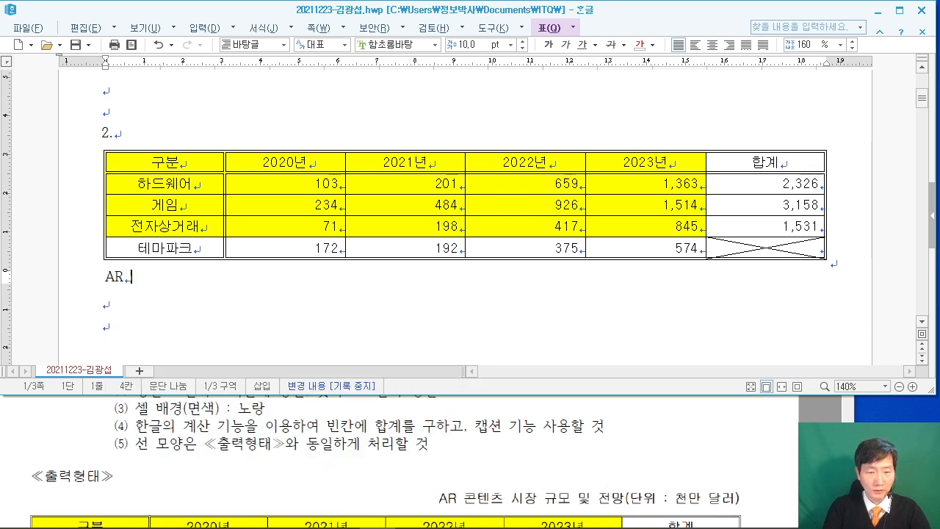
{"action": "key", "text": "BackSpace"}
{"action": "key", "text": "BackSpace"}
{"action": "type", "text": "콘"}
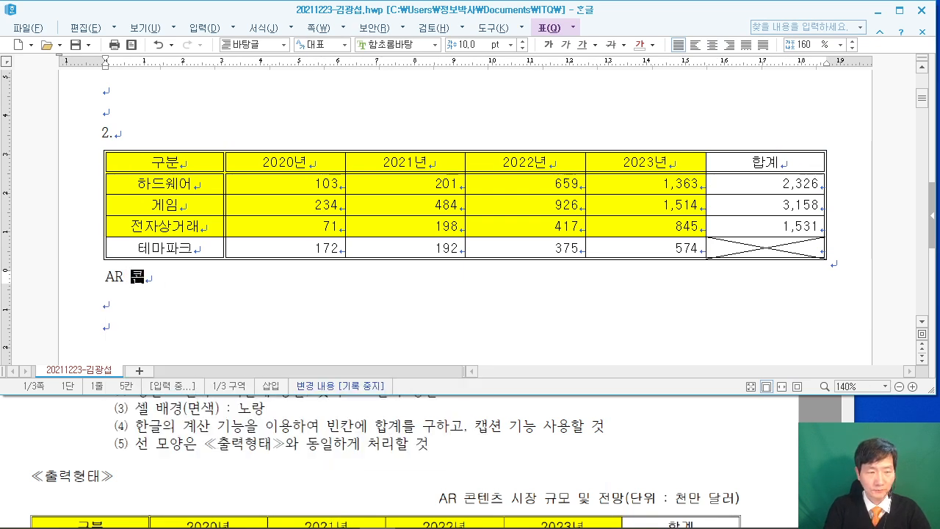
{"action": "type", "text": "텐츠 시장 "}
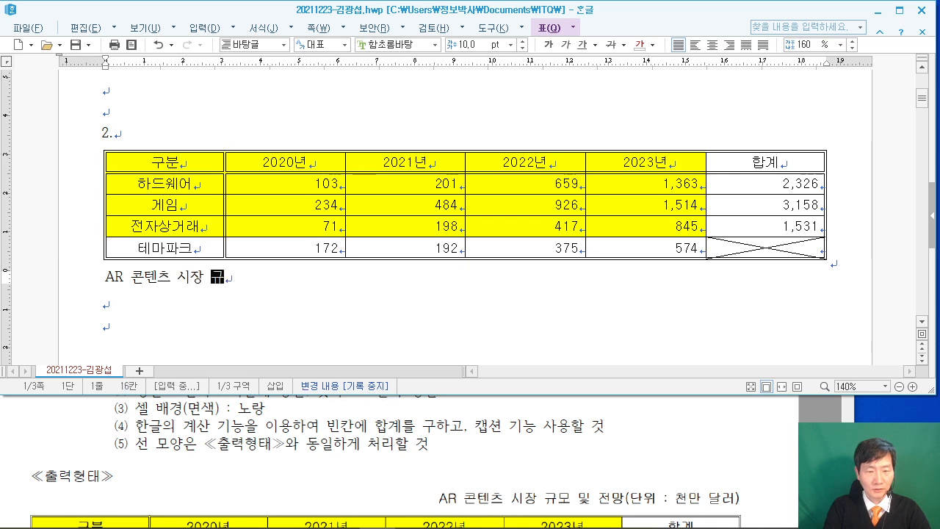
{"action": "type", "text": "규모 및 ㅈ전망"}
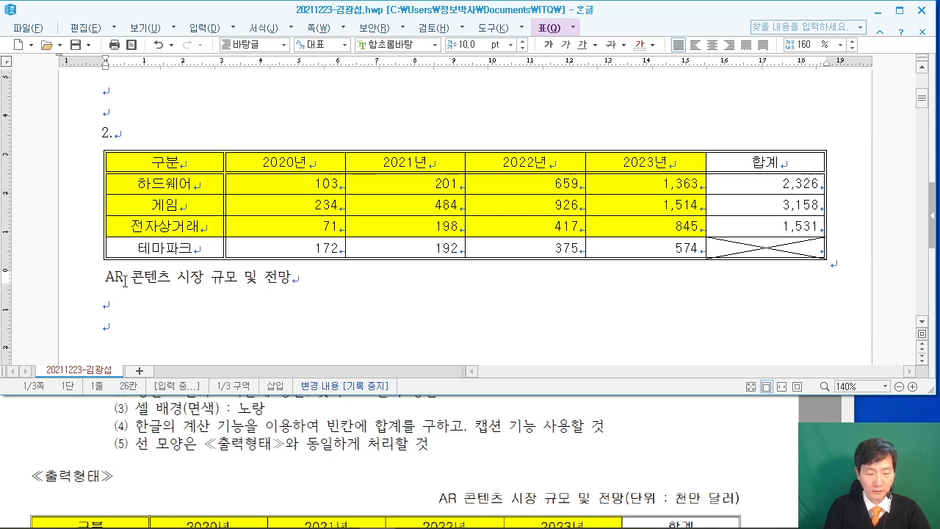
{"action": "type", "text": "(단위 "}
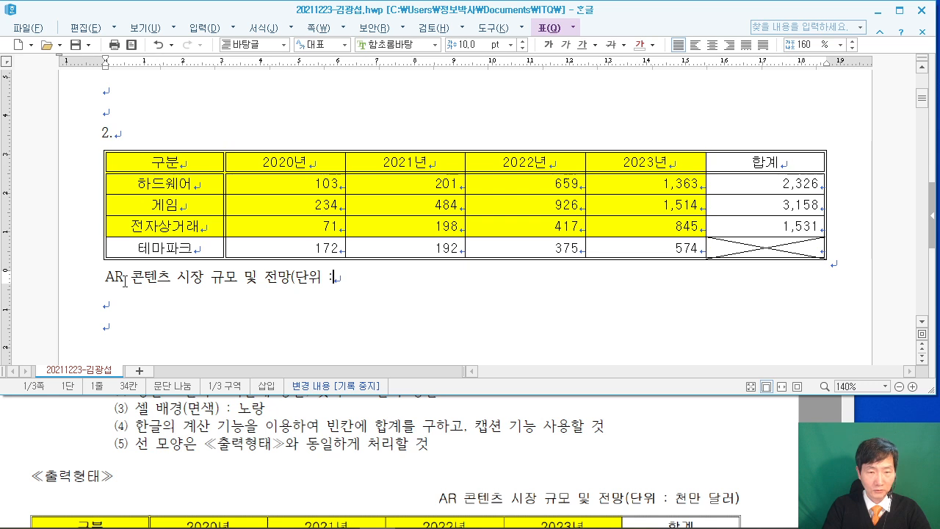
{"action": "type", "text": ": 천만 달러)"}
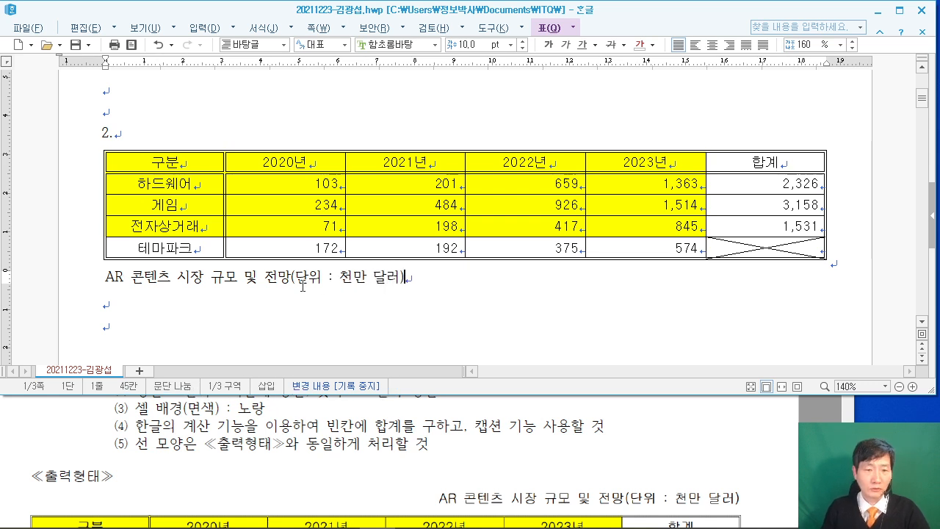
{"action": "left_click_drag", "start_coordinate": [434, 279], "coordinate": [80, 266]}
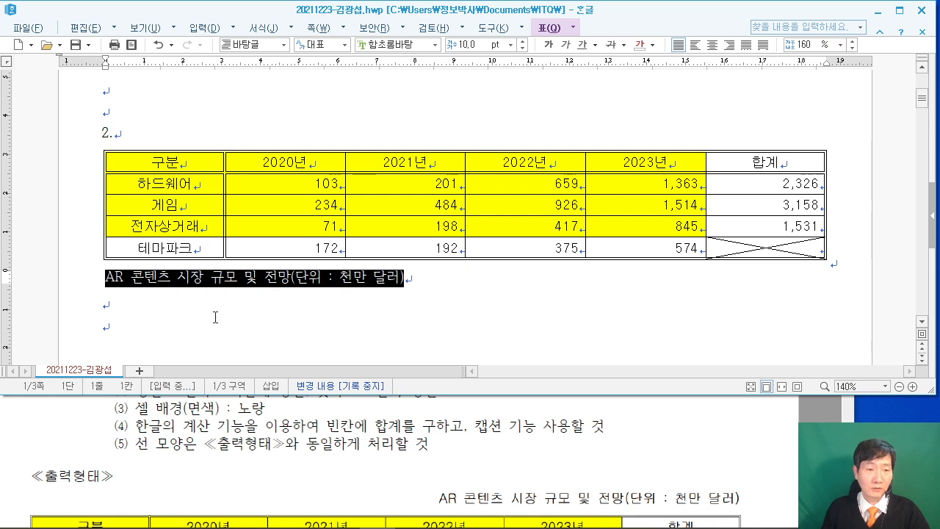
Set the caption font to 굴림 and right-align it.
{"action": "scroll", "coordinate": [326, 420], "scroll_direction": "up", "scroll_amount": 2}
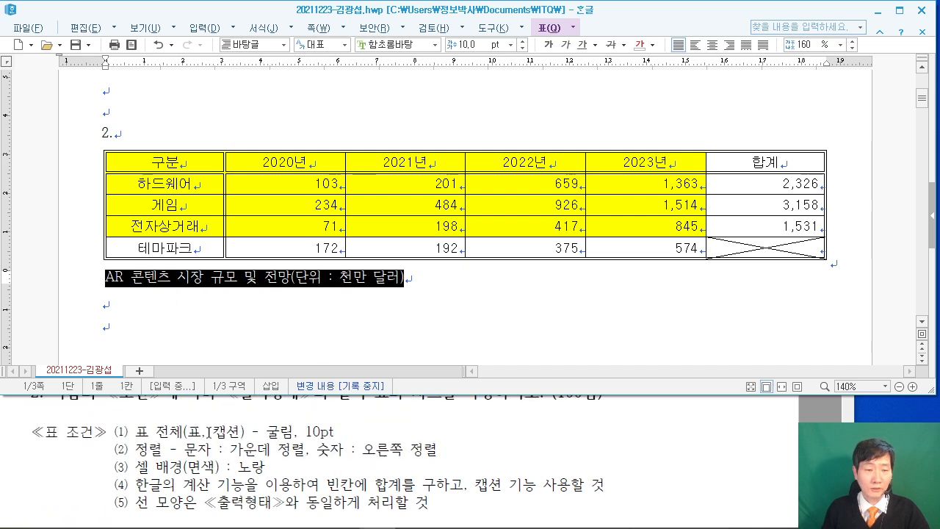
{"action": "left_click", "coordinate": [396, 44]}
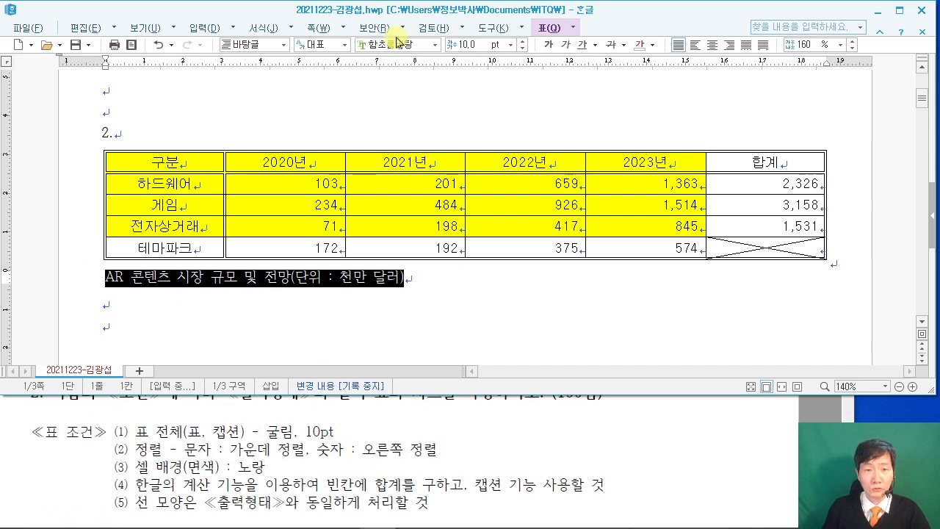
{"action": "type", "text": "ㄱ"}
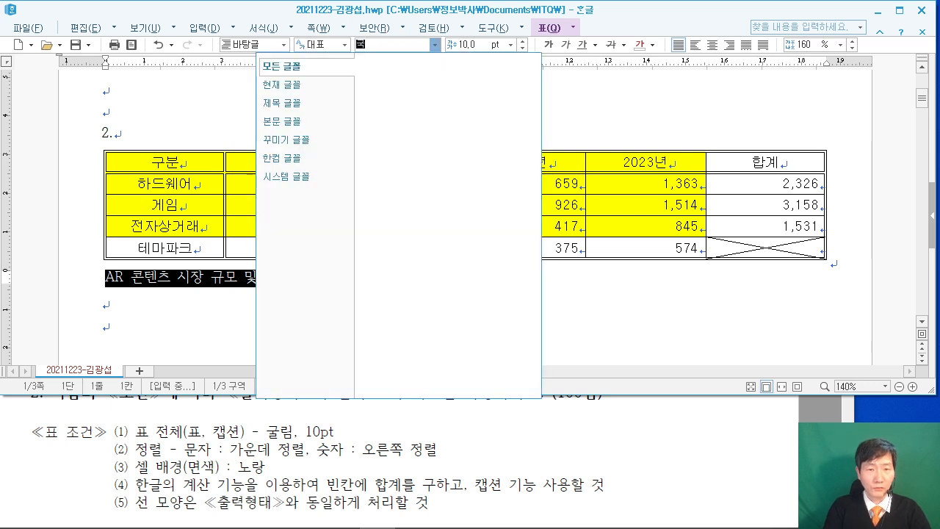
{"action": "type", "text": "굴림"}
{"action": "key", "text": "Return"}
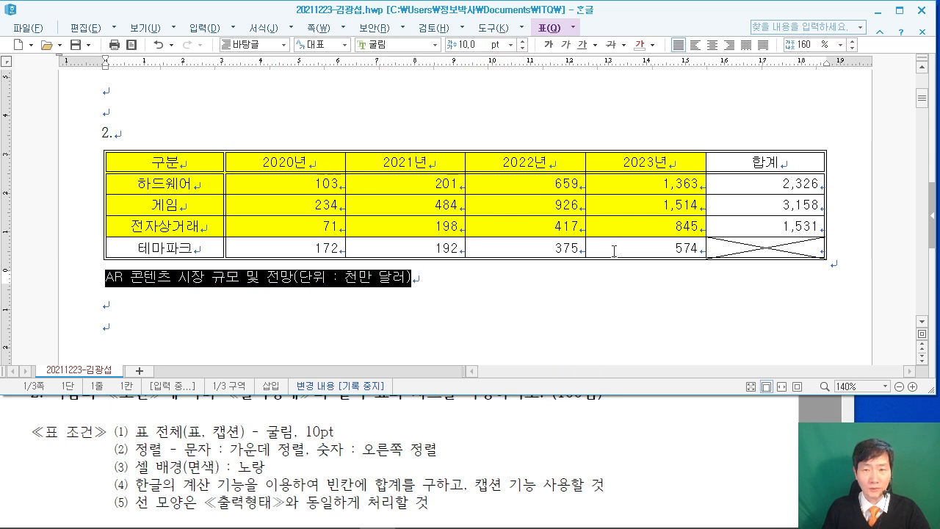
{"action": "left_click", "coordinate": [729, 45]}
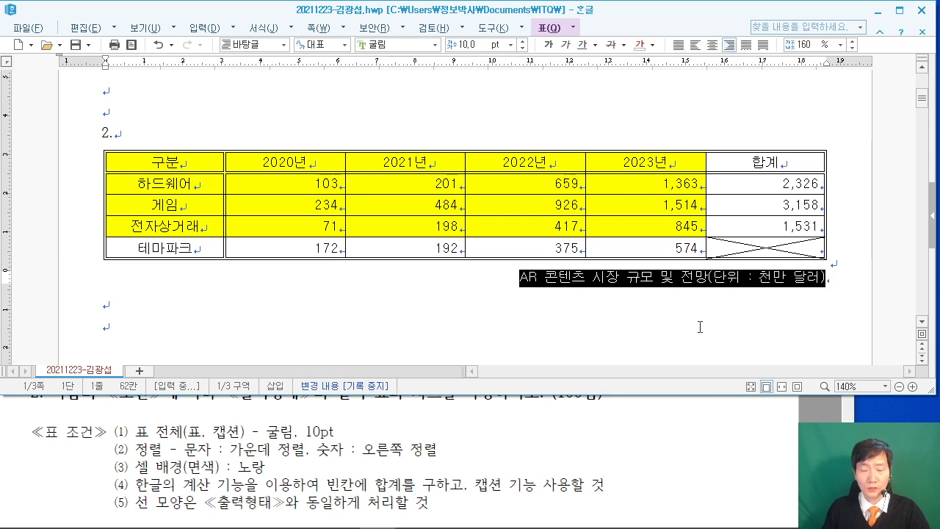
Move the caption above the table via the table's 여백/캡션 properties.
{"action": "scroll", "coordinate": [679, 440], "scroll_direction": "down", "scroll_amount": 2}
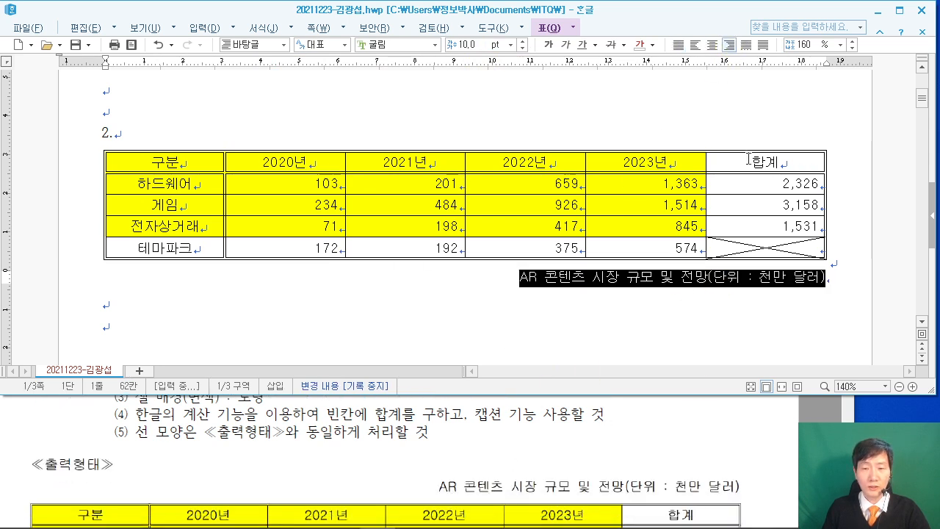
{"action": "double_click", "coordinate": [592, 154]}
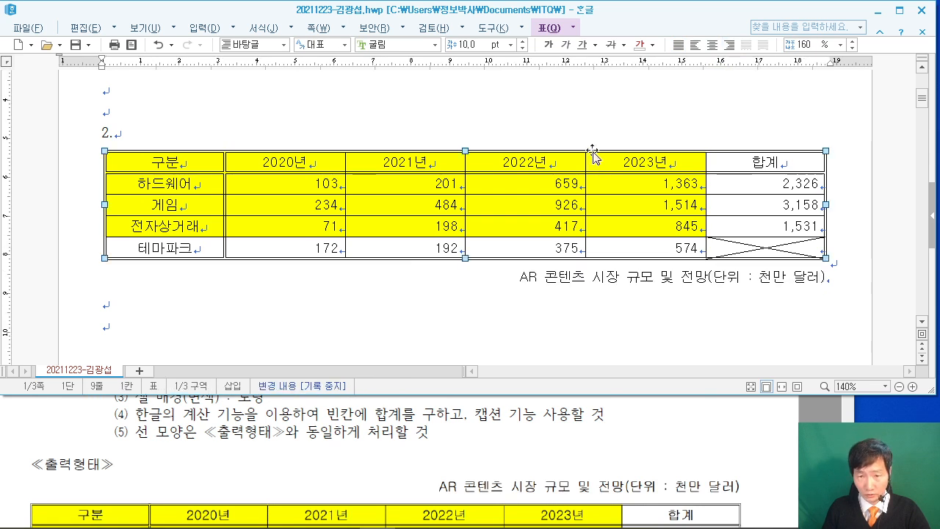
{"action": "left_click_drag", "start_coordinate": [417, 36], "coordinate": [254, 36]}
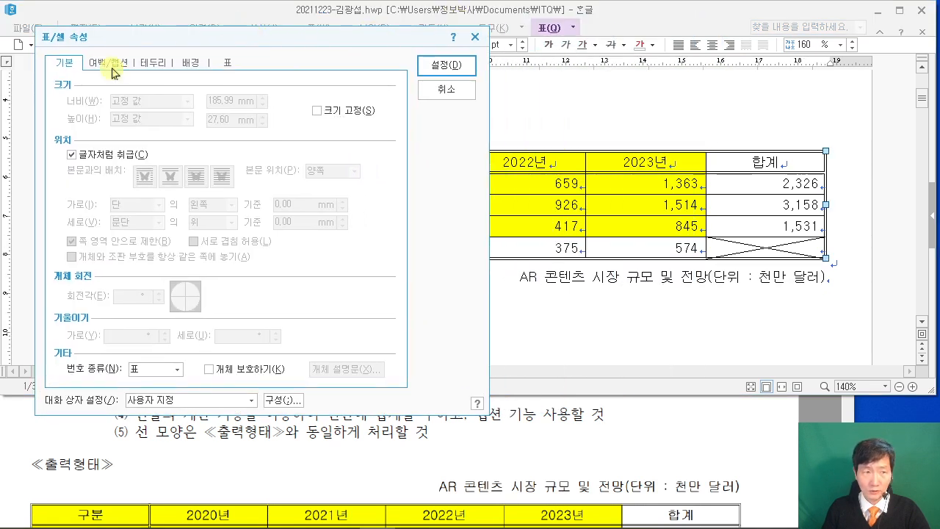
{"action": "left_click", "coordinate": [108, 62]}
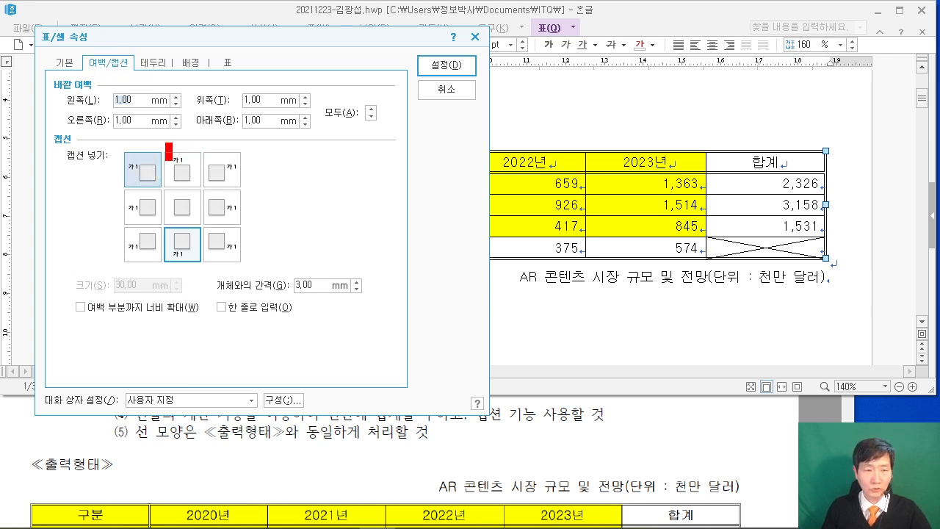
{"action": "left_click", "coordinate": [177, 173]}
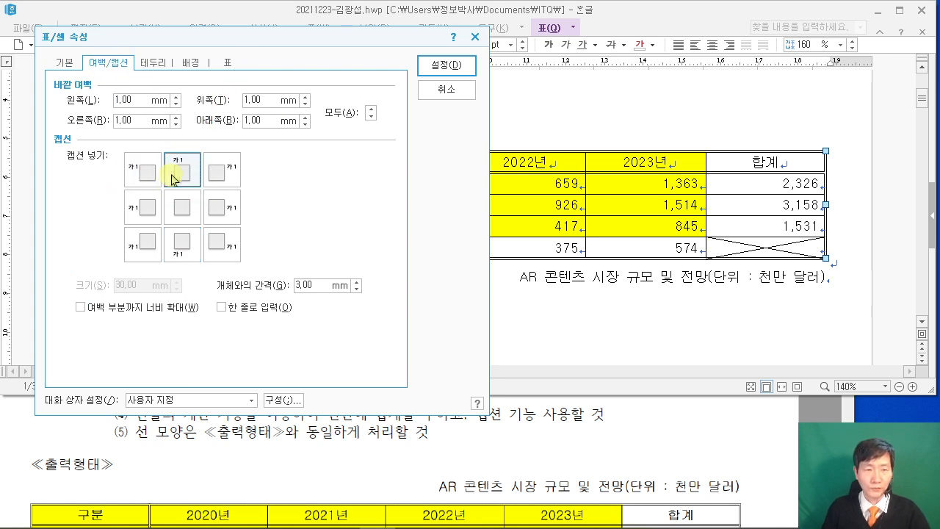
{"action": "left_click", "coordinate": [443, 67]}
{"action": "left_click", "coordinate": [874, 210]}
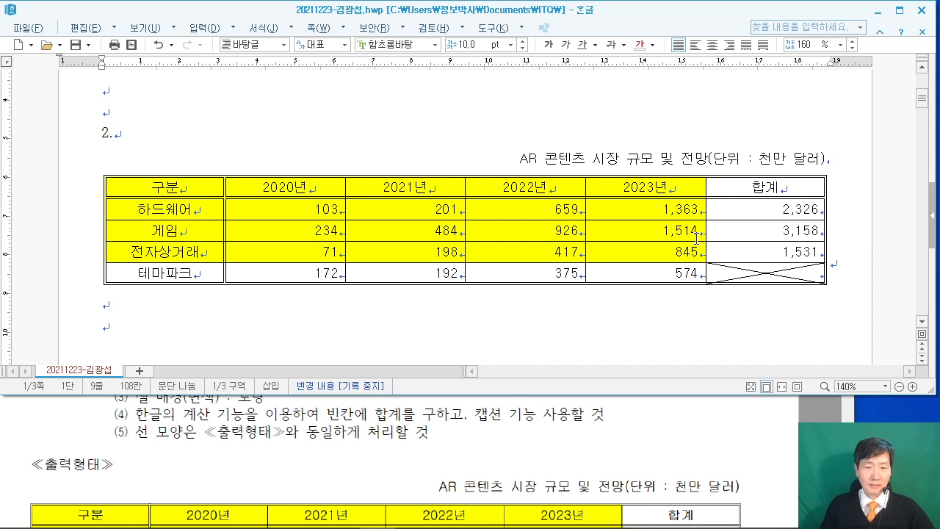
Create a chart from the table cells 구분 through 845.
{"action": "left_click_drag", "start_coordinate": [156, 185], "coordinate": [653, 252]}
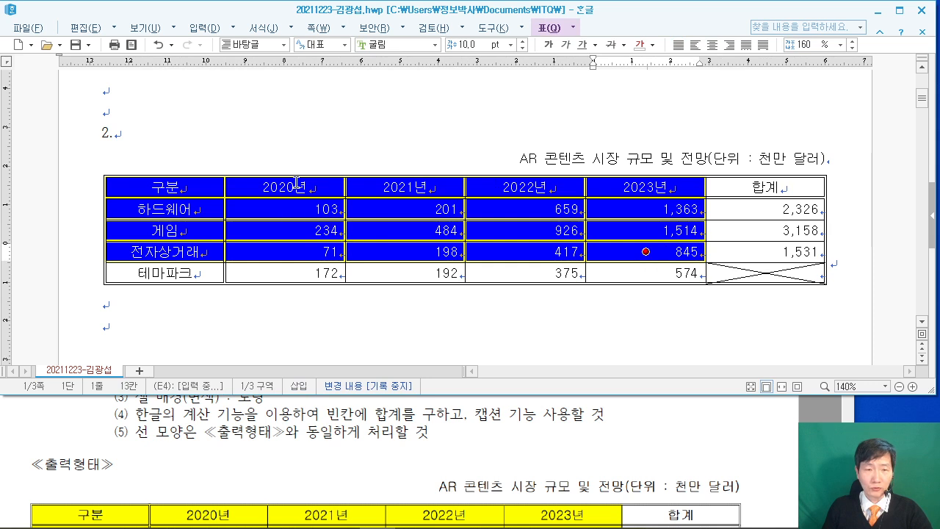
{"action": "scroll", "coordinate": [296, 182], "scroll_direction": "down", "scroll_amount": 2}
{"action": "right_click", "coordinate": [293, 130]}
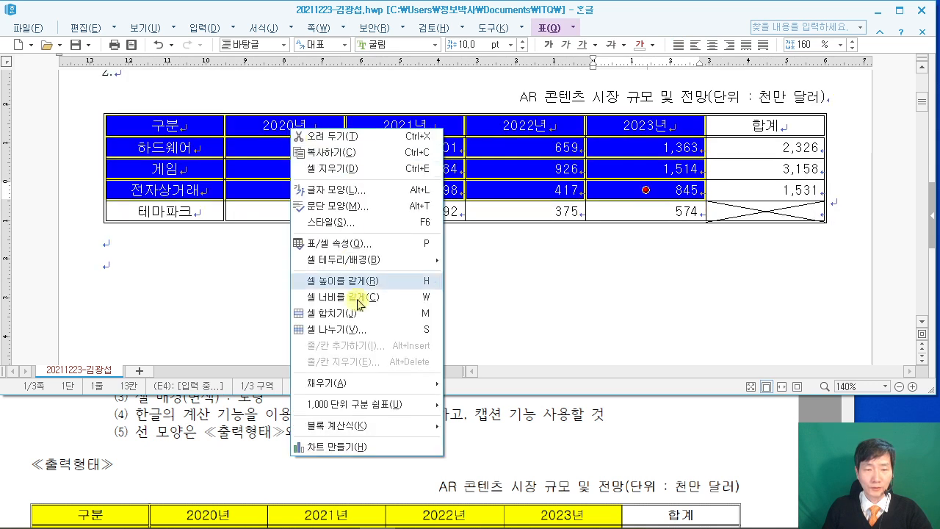
{"action": "left_click", "coordinate": [367, 447]}
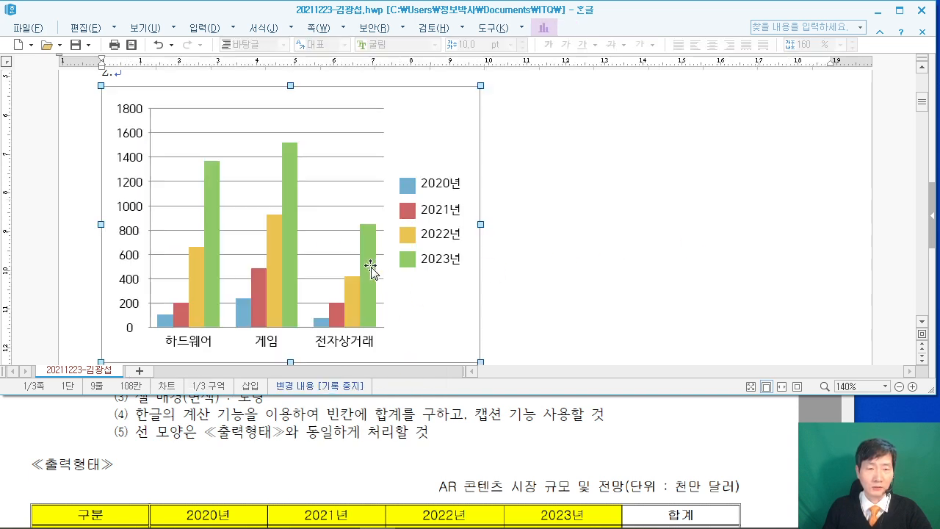
Move the chart below the table and widen it to the table's width.
{"action": "scroll", "coordinate": [465, 279], "scroll_direction": "down", "scroll_amount": 2}
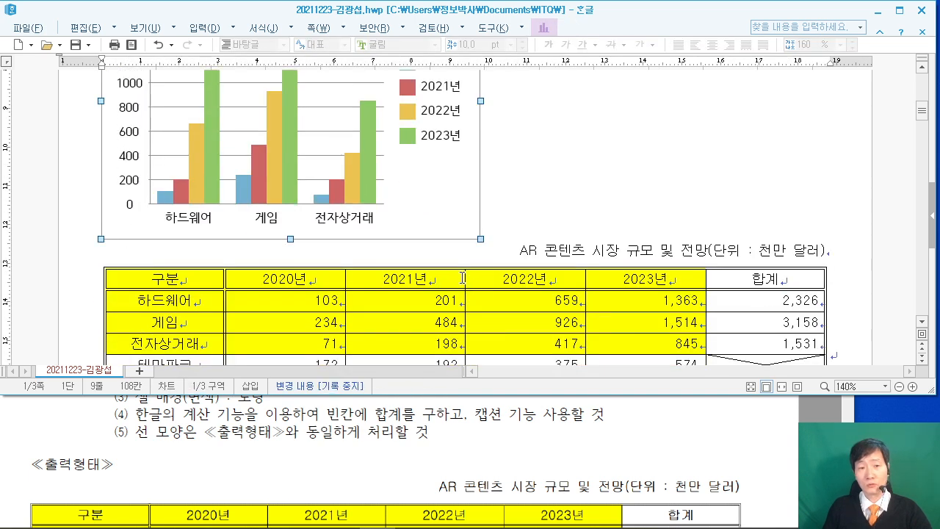
{"action": "scroll", "coordinate": [455, 266], "scroll_direction": "up", "scroll_amount": 2}
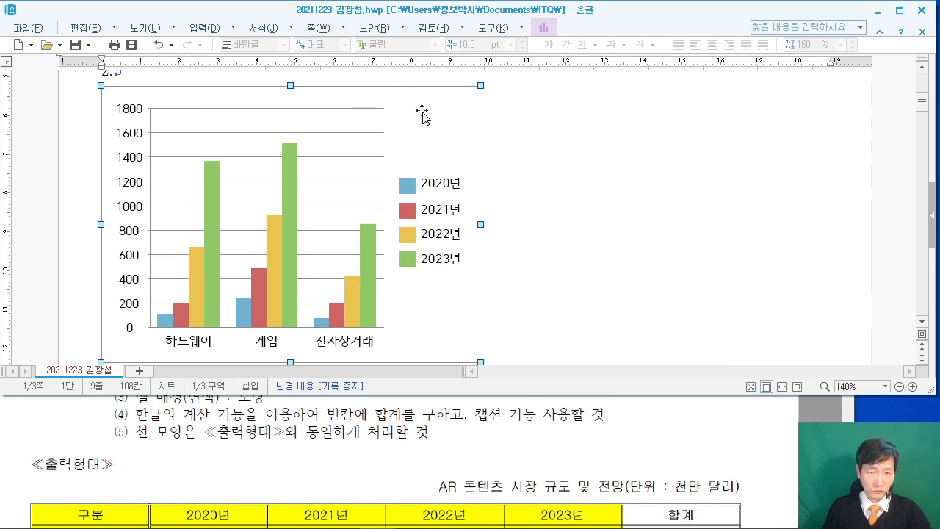
{"action": "left_click_drag", "start_coordinate": [423, 113], "coordinate": [425, 246]}
{"action": "scroll", "coordinate": [588, 271], "scroll_direction": "down", "scroll_amount": 3}
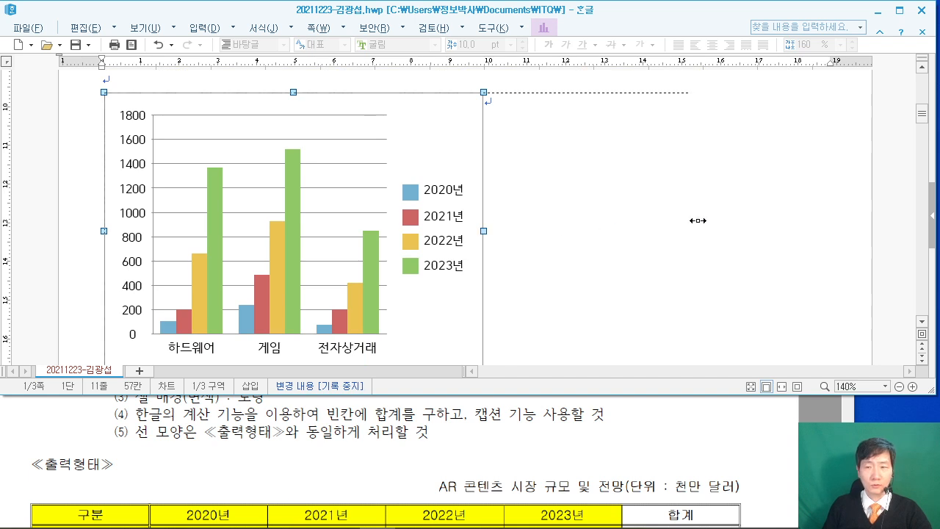
{"action": "left_click_drag", "start_coordinate": [807, 217], "coordinate": [813, 216]}
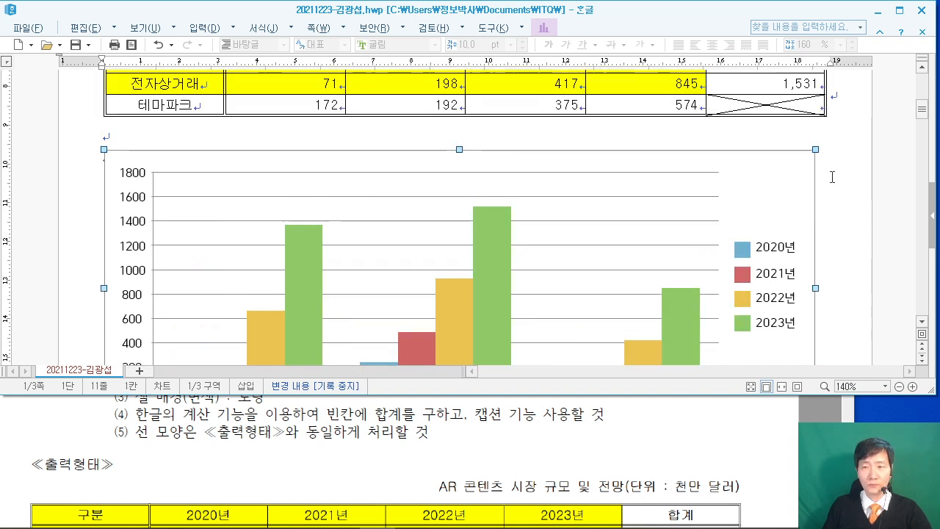
{"action": "left_click", "coordinate": [818, 183]}
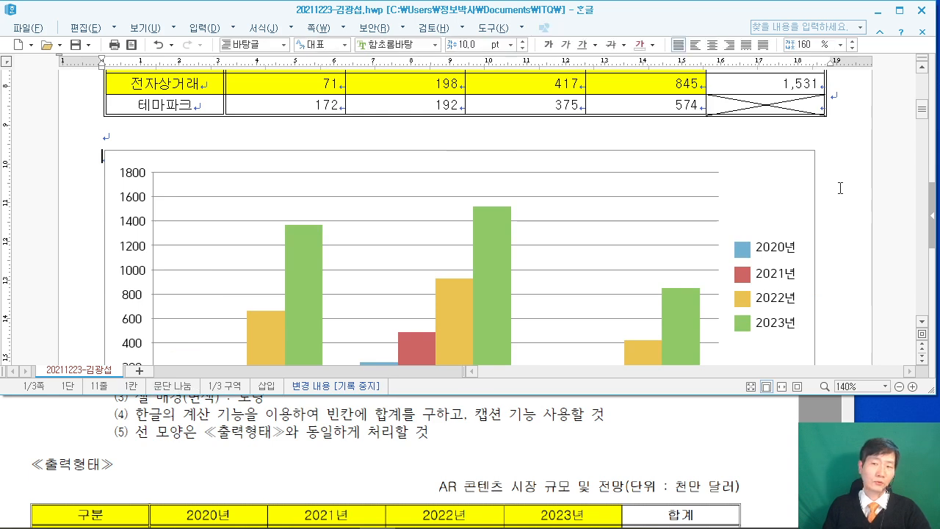
{"action": "scroll", "coordinate": [861, 239], "scroll_direction": "down", "scroll_amount": 2}
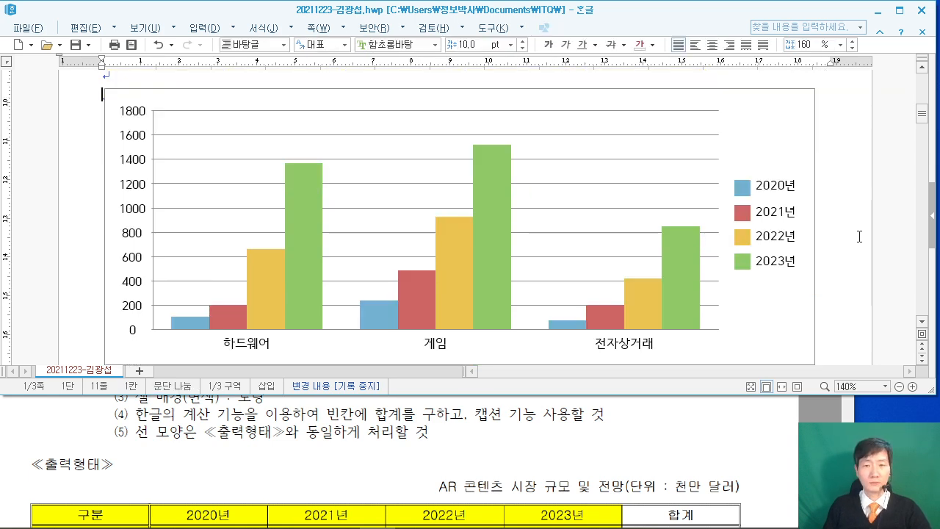
{"action": "scroll", "coordinate": [859, 237], "scroll_direction": "up", "scroll_amount": 2}
{"action": "scroll", "coordinate": [861, 250], "scroll_direction": "down", "scroll_amount": 2}
{"action": "scroll", "coordinate": [865, 279], "scroll_direction": "up", "scroll_amount": 2}
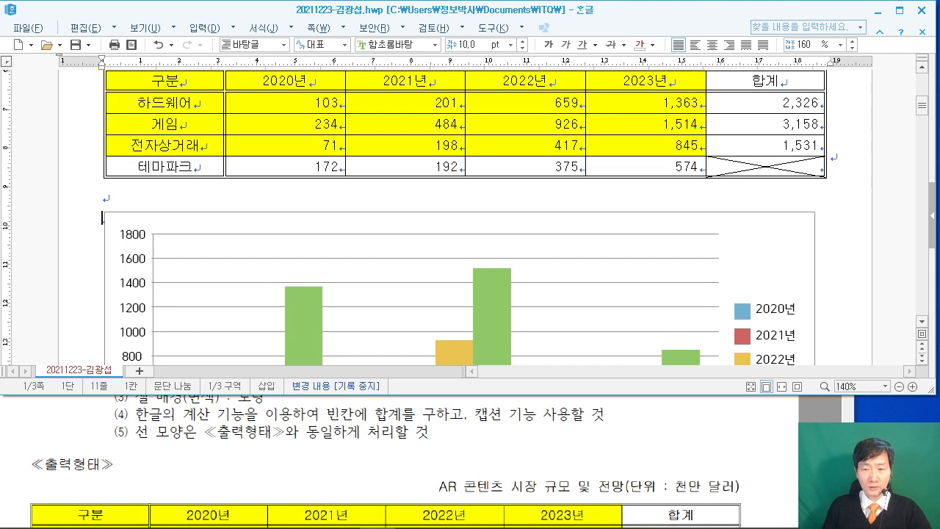
Review the exam PDF's 차트 조건 (꺾은선형 chart, 10pt fonts), then select the Hangul chart.
{"action": "left_click", "coordinate": [819, 451]}
{"action": "scroll", "coordinate": [819, 452], "scroll_direction": "down", "scroll_amount": 9}
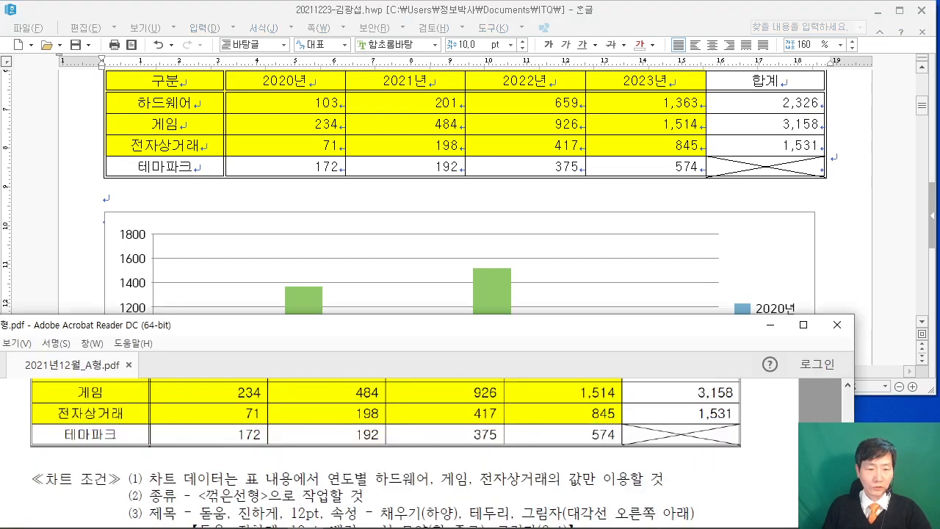
{"action": "scroll", "coordinate": [386, 451], "scroll_direction": "down", "scroll_amount": 10}
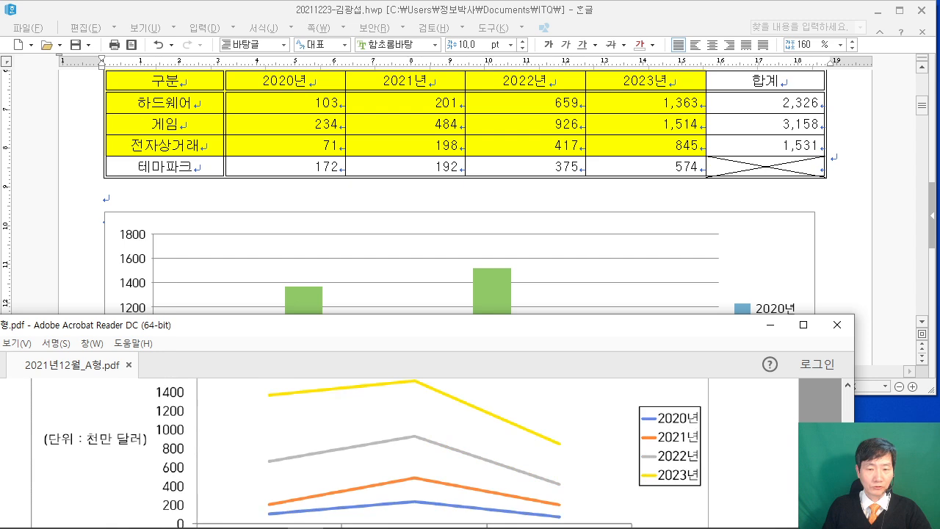
{"action": "scroll", "coordinate": [373, 453], "scroll_direction": "up", "scroll_amount": 5}
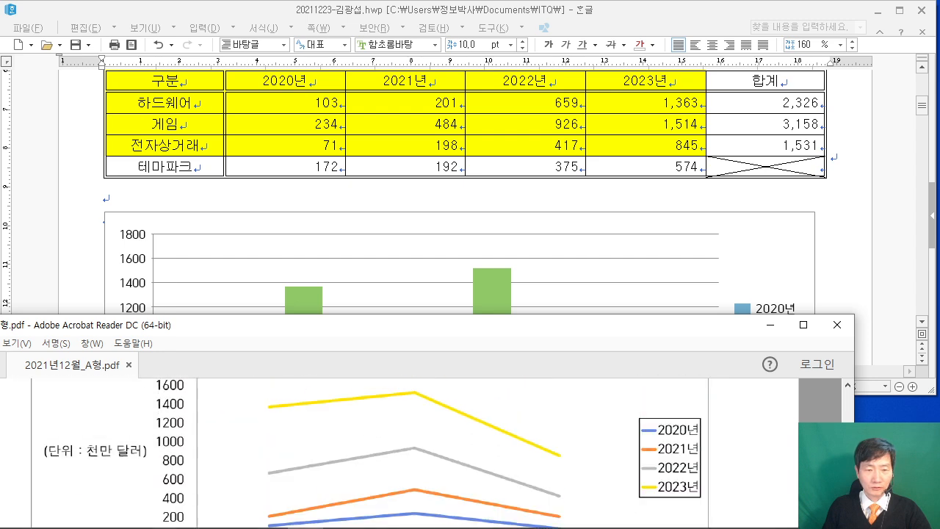
{"action": "scroll", "coordinate": [373, 452], "scroll_direction": "up", "scroll_amount": 5}
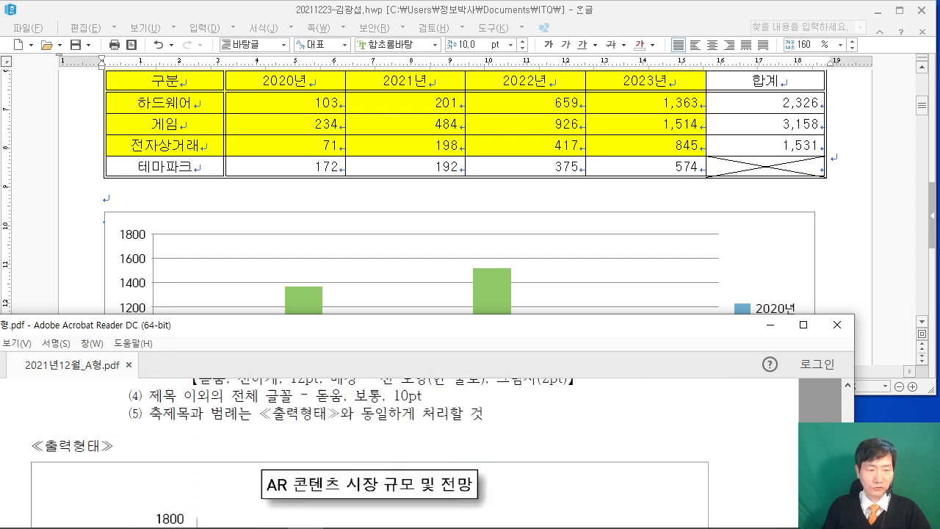
{"action": "scroll", "coordinate": [373, 453], "scroll_direction": "down", "scroll_amount": 1}
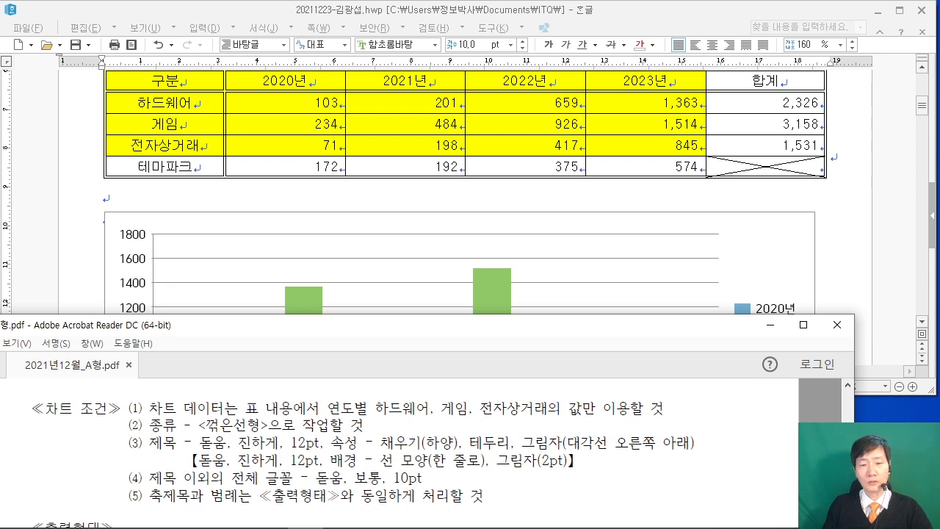
{"action": "left_click", "coordinate": [763, 243]}
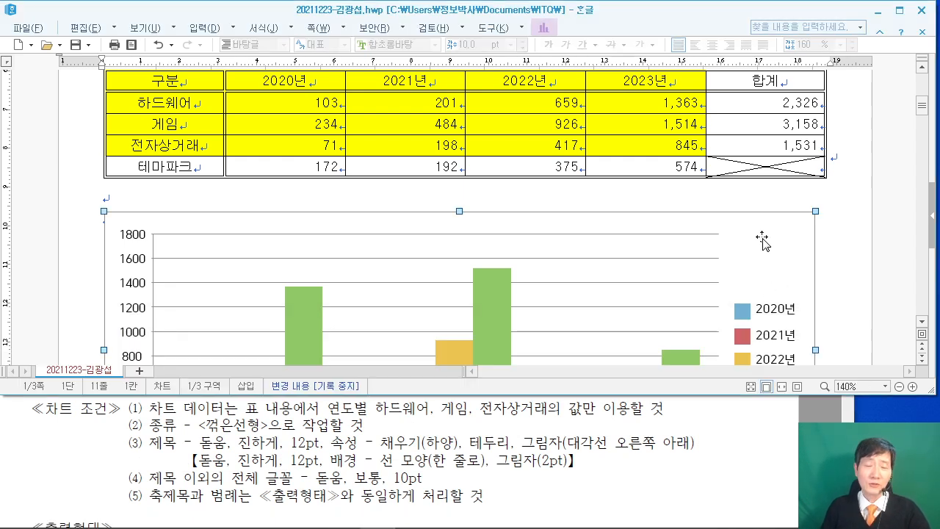
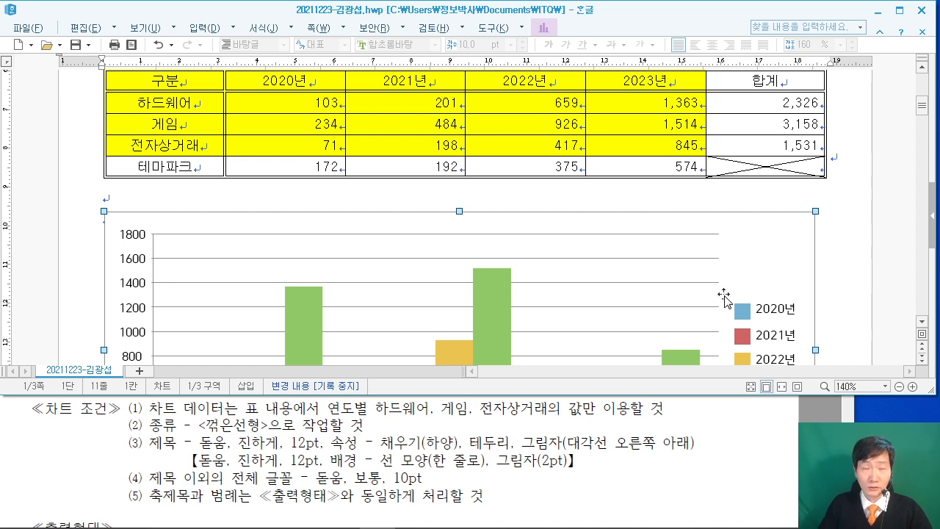
Rebuild the chart through the chart wizard as a 꺾은선형 line chart.
{"action": "scroll", "coordinate": [764, 281], "scroll_direction": "down", "scroll_amount": 2}
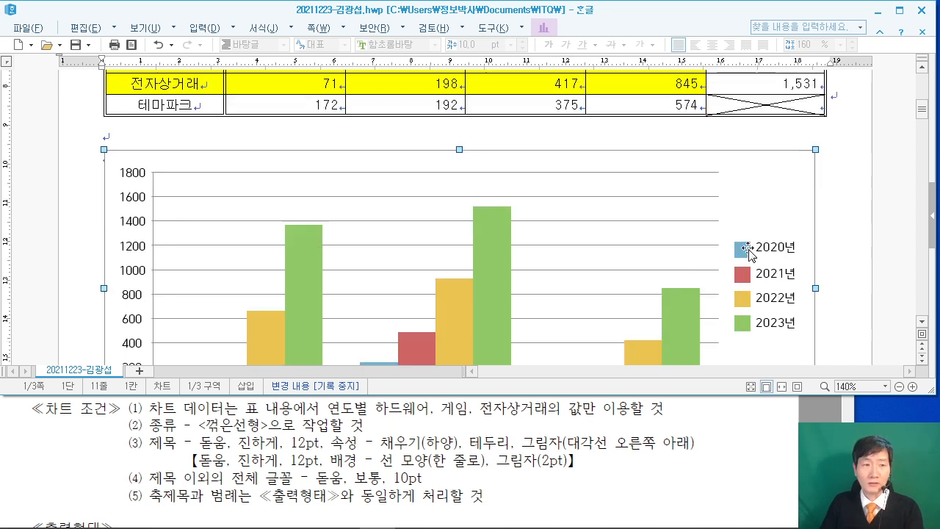
{"action": "right_click", "coordinate": [757, 179]}
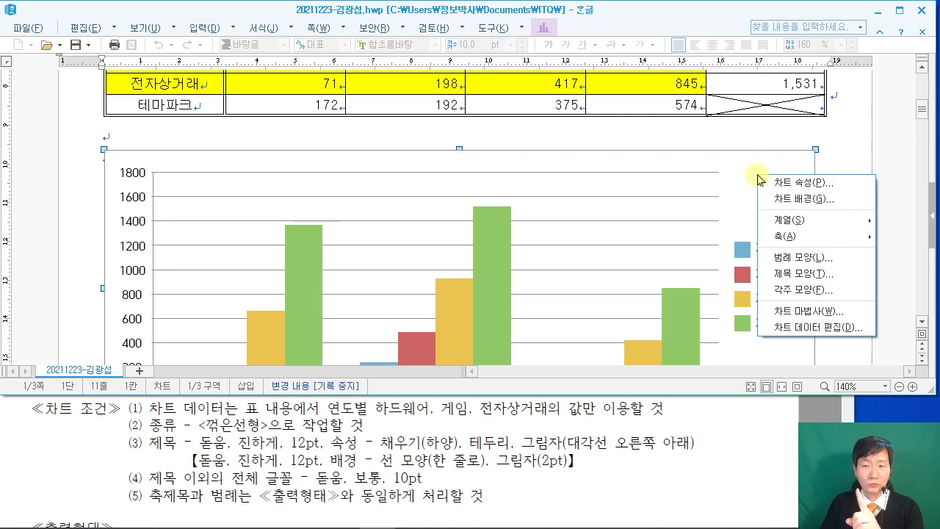
{"action": "left_click", "coordinate": [820, 313]}
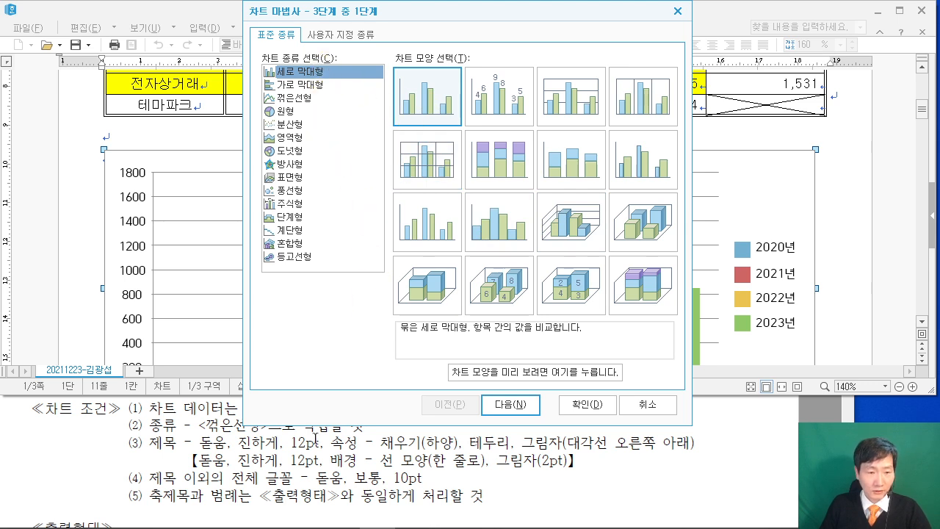
{"action": "scroll", "coordinate": [242, 466], "scroll_direction": "up", "scroll_amount": 1}
{"action": "scroll", "coordinate": [235, 470], "scroll_direction": "up", "scroll_amount": 2}
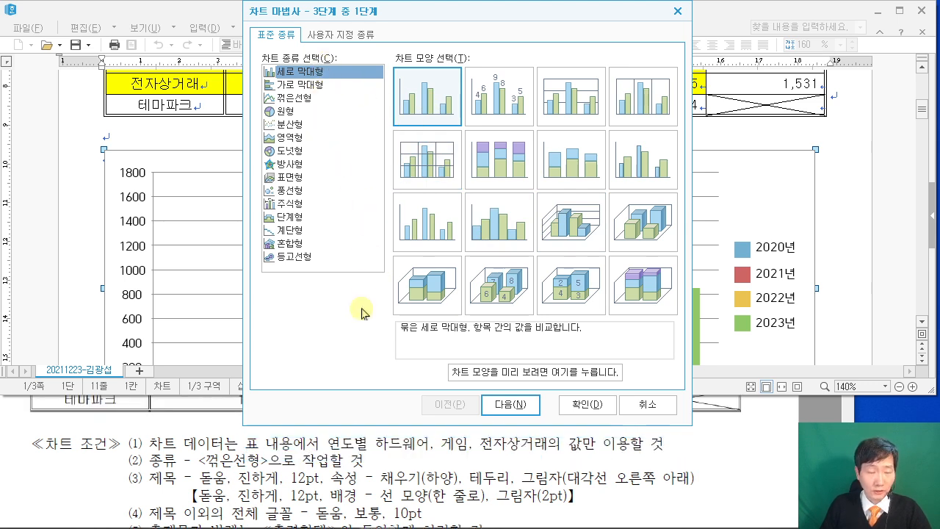
{"action": "left_click", "coordinate": [304, 98]}
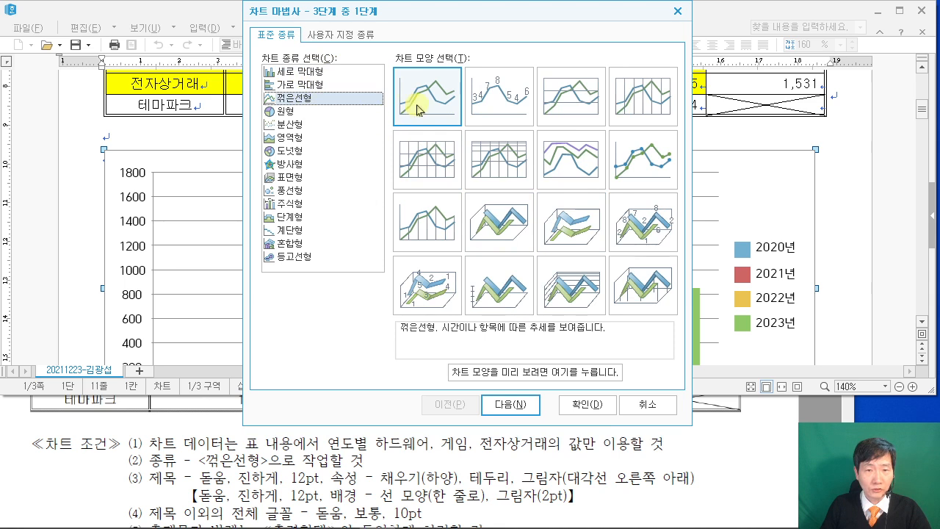
{"action": "left_click", "coordinate": [511, 404]}
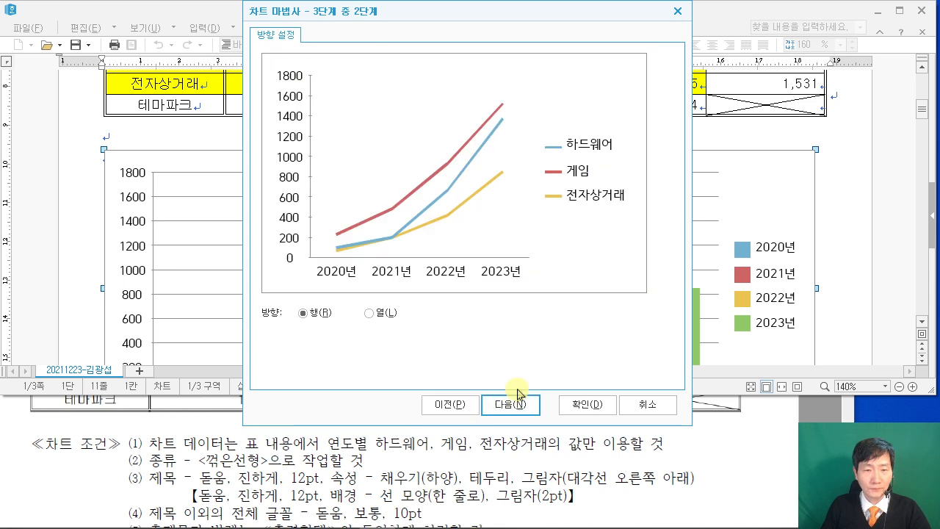
After checking the exam's sample chart, set the data direction to 열 so the years become series.
{"action": "left_click", "coordinate": [770, 435]}
{"action": "scroll", "coordinate": [771, 435], "scroll_direction": "down", "scroll_amount": 1}
{"action": "scroll", "coordinate": [771, 433], "scroll_direction": "down", "scroll_amount": 10}
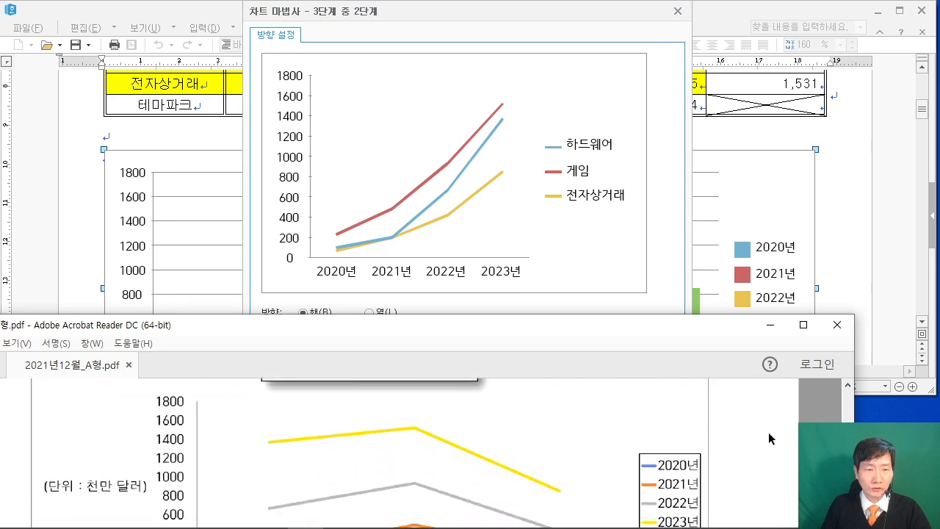
{"action": "scroll", "coordinate": [768, 438], "scroll_direction": "down", "scroll_amount": 2}
{"action": "scroll", "coordinate": [768, 438], "scroll_direction": "up", "scroll_amount": 1}
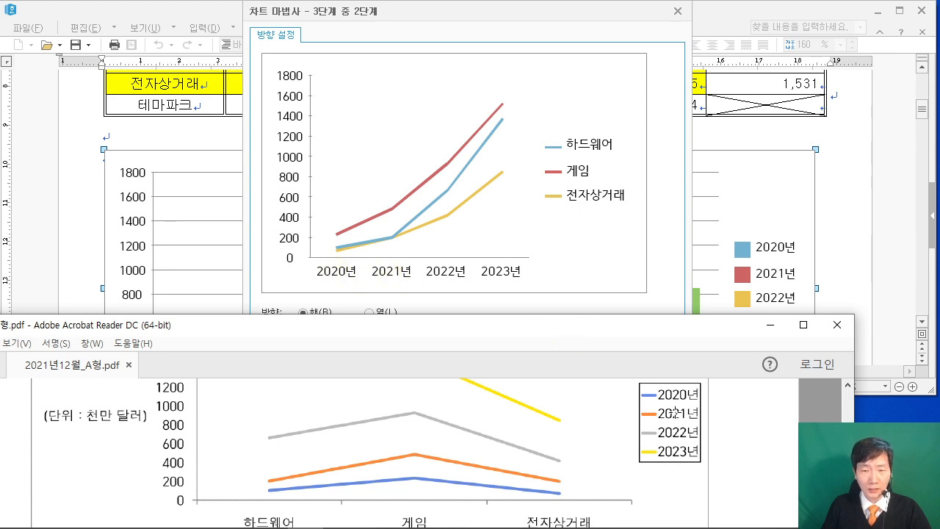
{"action": "left_click", "coordinate": [665, 122]}
{"action": "left_click", "coordinate": [372, 313]}
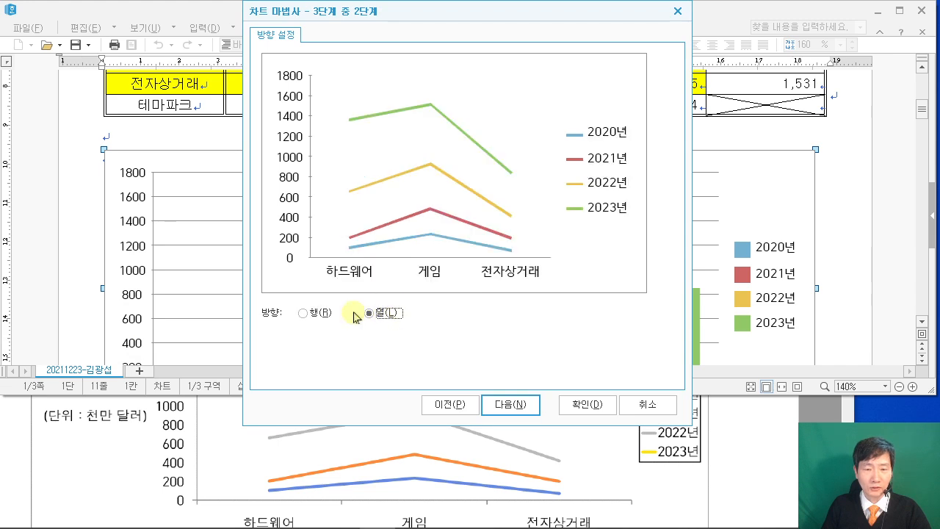
{"action": "left_click", "coordinate": [512, 405]}
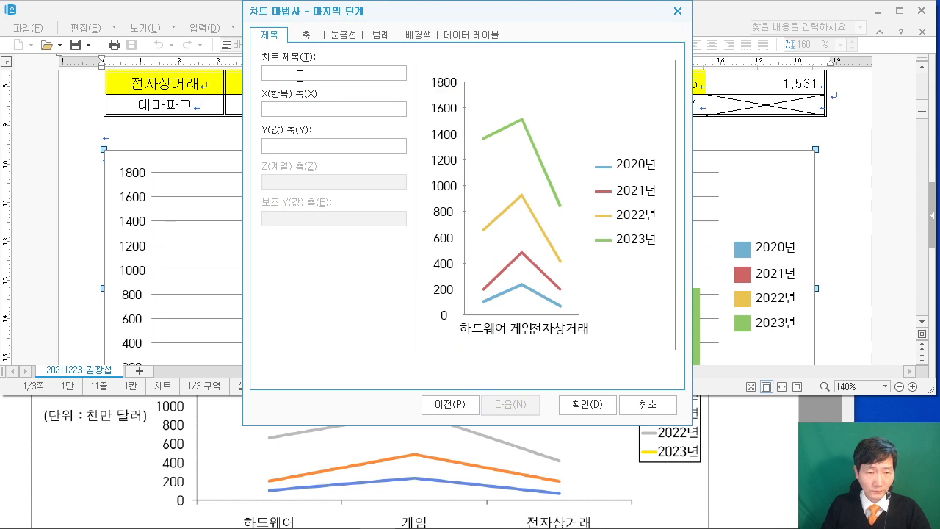
Title the chart 'AR 콘텐츠 시장 규모 및 전망' and the Y axis '(단위 : 천만 달러)', then apply.
{"action": "left_click", "coordinate": [734, 423]}
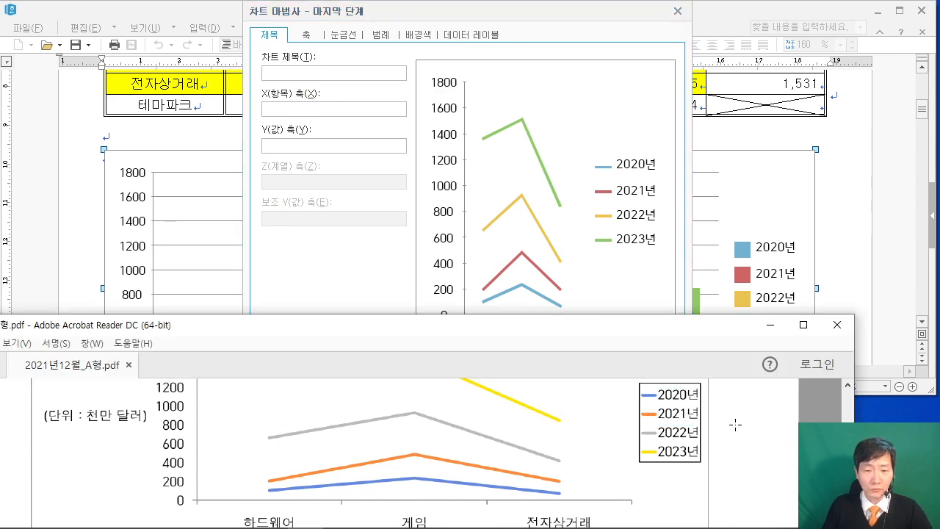
{"action": "scroll", "coordinate": [727, 429], "scroll_direction": "up", "scroll_amount": 2}
{"action": "scroll", "coordinate": [727, 428], "scroll_direction": "up", "scroll_amount": 3}
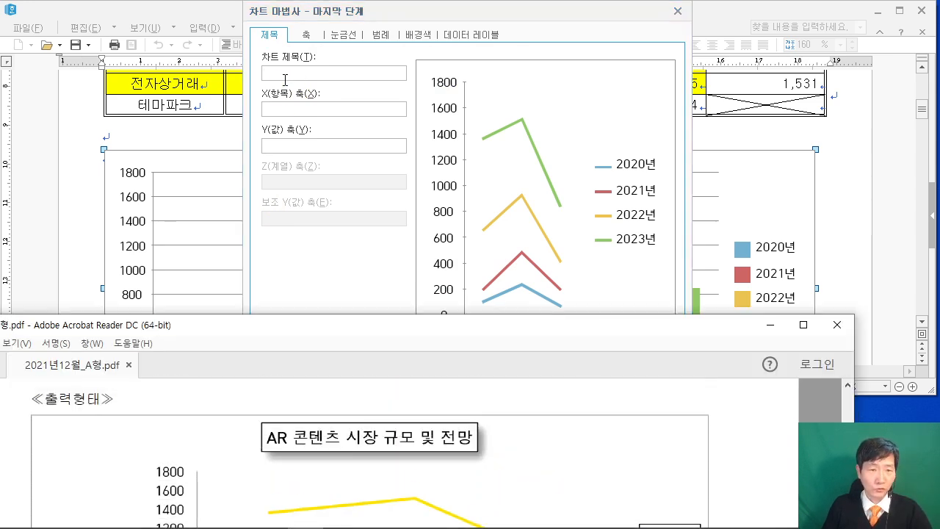
{"action": "left_click", "coordinate": [287, 73]}
{"action": "type", "text": "ar"}
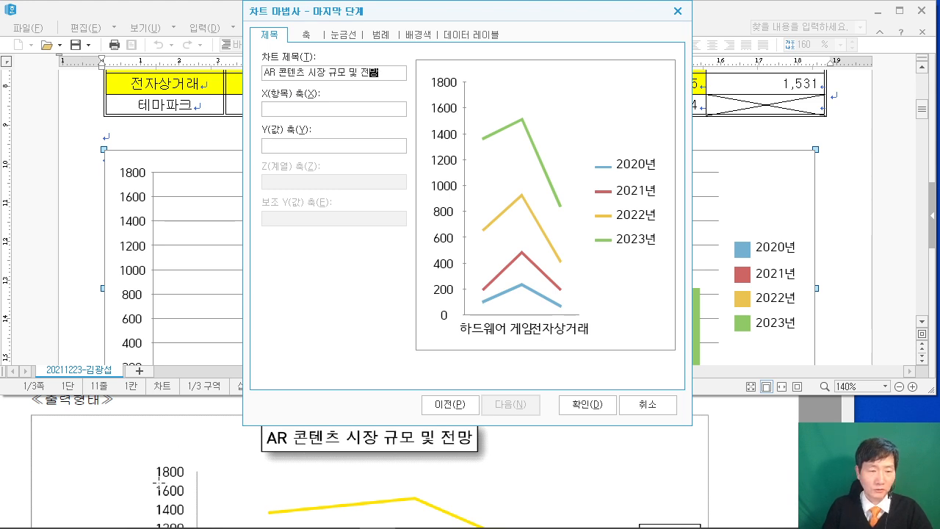
{"action": "left_click", "coordinate": [283, 147]}
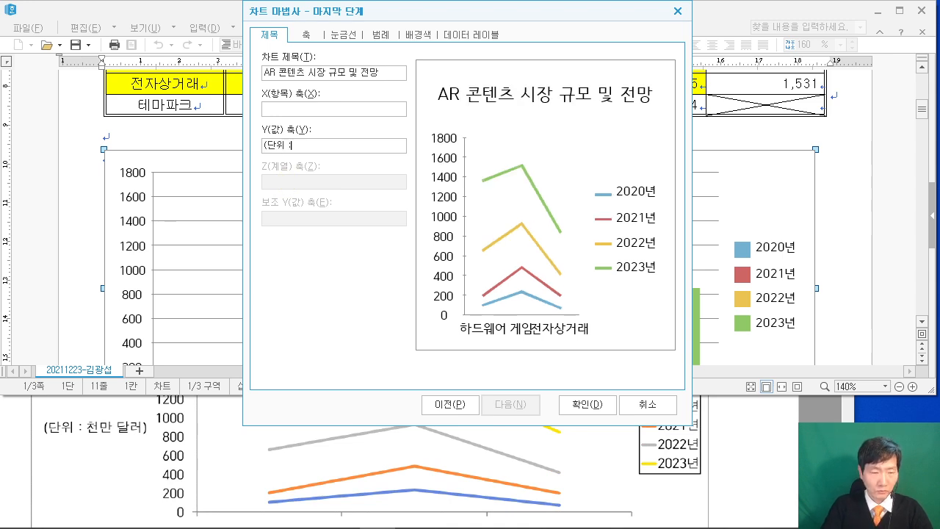
{"action": "type", "text": "(단위 : 천만 달러)"}
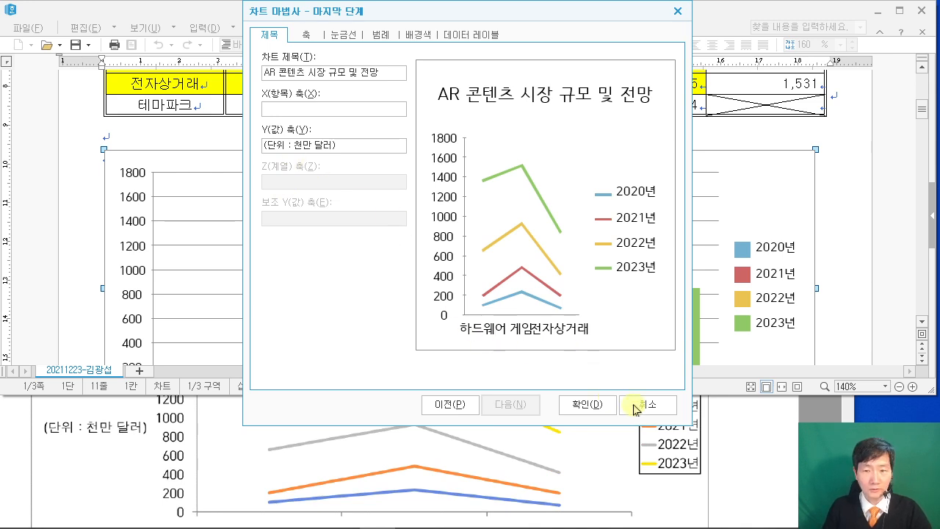
{"action": "left_click", "coordinate": [596, 406]}
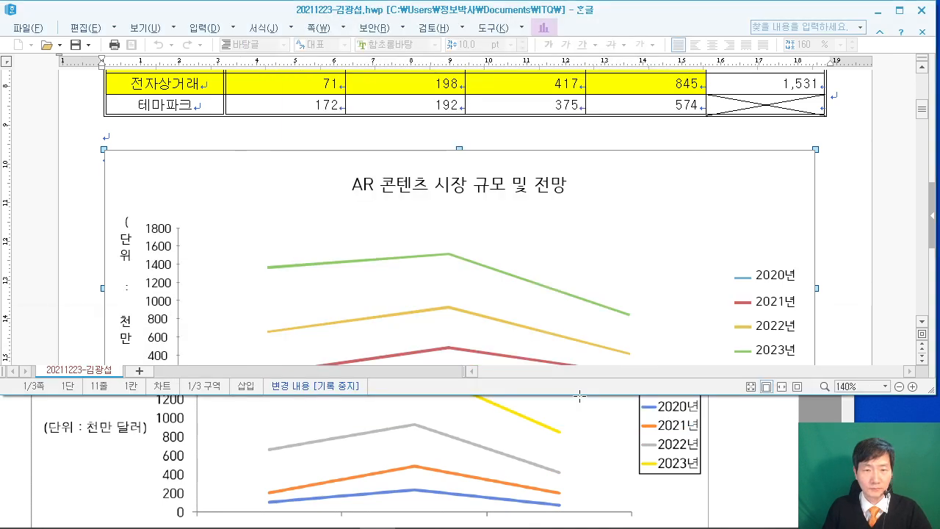
{"action": "scroll", "coordinate": [753, 454], "scroll_direction": "up", "scroll_amount": 5}
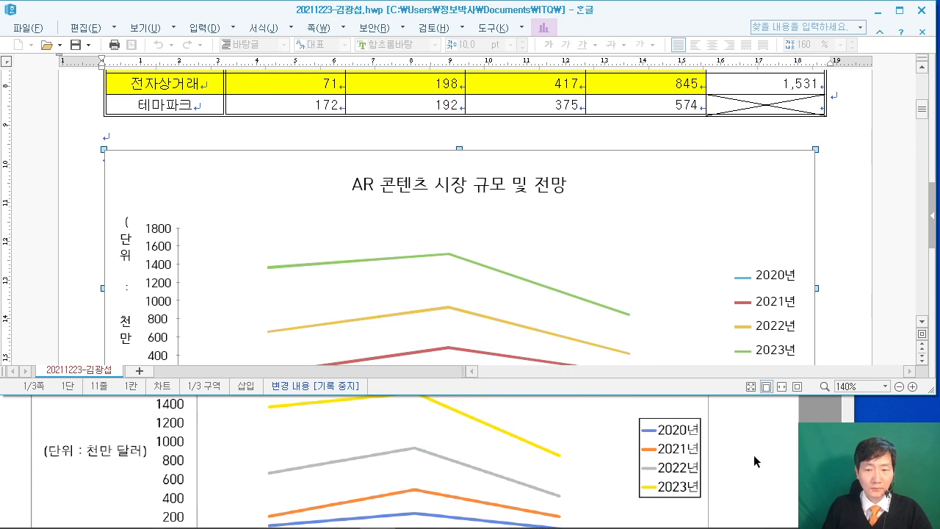
{"action": "scroll", "coordinate": [727, 470], "scroll_direction": "up", "scroll_amount": 3}
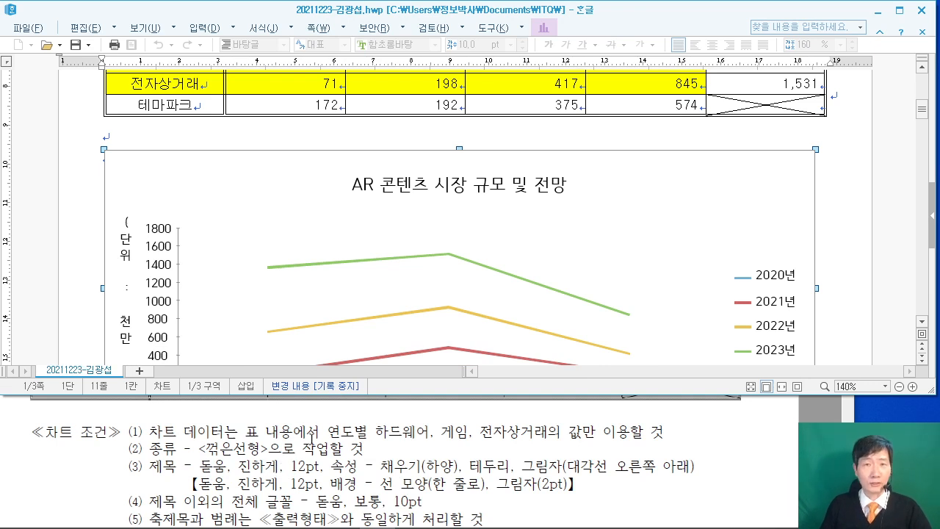
{"action": "scroll", "coordinate": [321, 438], "scroll_direction": "down", "scroll_amount": 1}
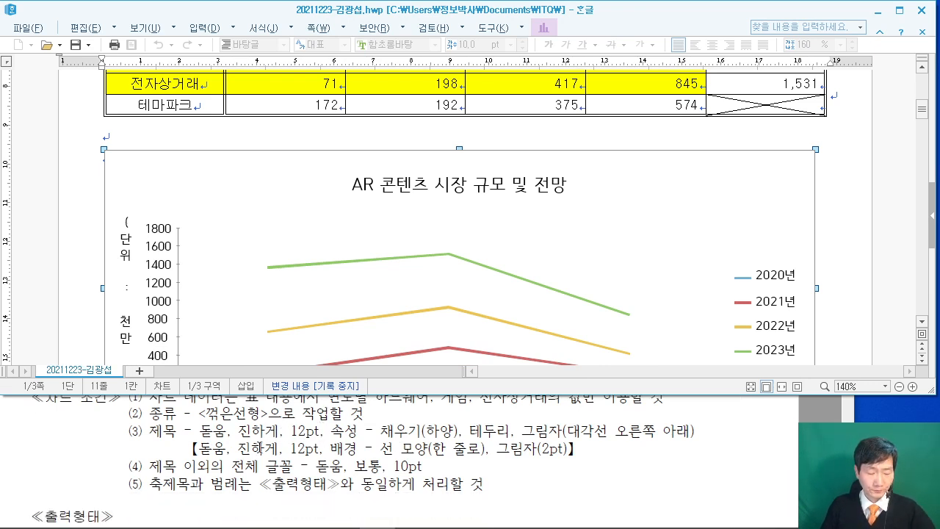
{"action": "mouse_move", "coordinate": [185, 435]}
{"action": "left_mouse_down"}
{"action": "mouse_move", "coordinate": [412, 463]}
{"action": "mouse_move", "coordinate": [589, 462]}
{"action": "left_mouse_up"}
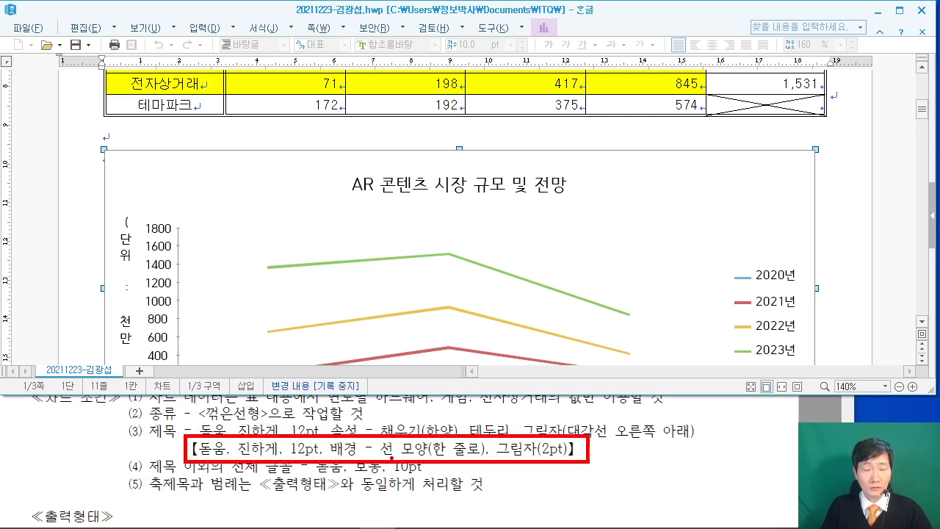
{"action": "left_click_drag", "start_coordinate": [439, 87], "coordinate": [485, 134]}
{"action": "mouse_move", "coordinate": [496, 104]}
{"action": "left_mouse_down"}
{"action": "mouse_move", "coordinate": [494, 118]}
{"action": "mouse_move", "coordinate": [498, 108]}
{"action": "left_mouse_up"}
{"action": "mouse_move", "coordinate": [528, 91]}
{"action": "left_mouse_down"}
{"action": "mouse_move", "coordinate": [536, 131]}
{"action": "mouse_move", "coordinate": [578, 131]}
{"action": "left_mouse_up"}
{"action": "mouse_move", "coordinate": [577, 91]}
{"action": "left_mouse_down"}
{"action": "mouse_move", "coordinate": [603, 118]}
{"action": "mouse_move", "coordinate": [684, 113]}
{"action": "left_mouse_up"}
{"action": "left_click_drag", "start_coordinate": [699, 67], "coordinate": [709, 115]}
{"action": "mouse_move", "coordinate": [766, 56]}
{"action": "left_mouse_down"}
{"action": "mouse_move", "coordinate": [759, 98]}
{"action": "mouse_move", "coordinate": [808, 106]}
{"action": "left_mouse_up"}
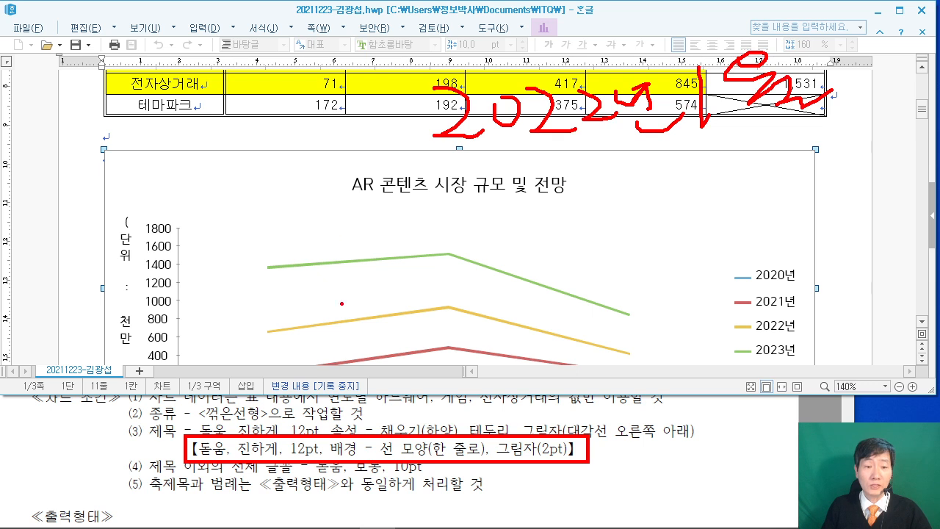
{"action": "key", "text": "Escape"}
{"action": "left_click", "coordinate": [685, 416]}
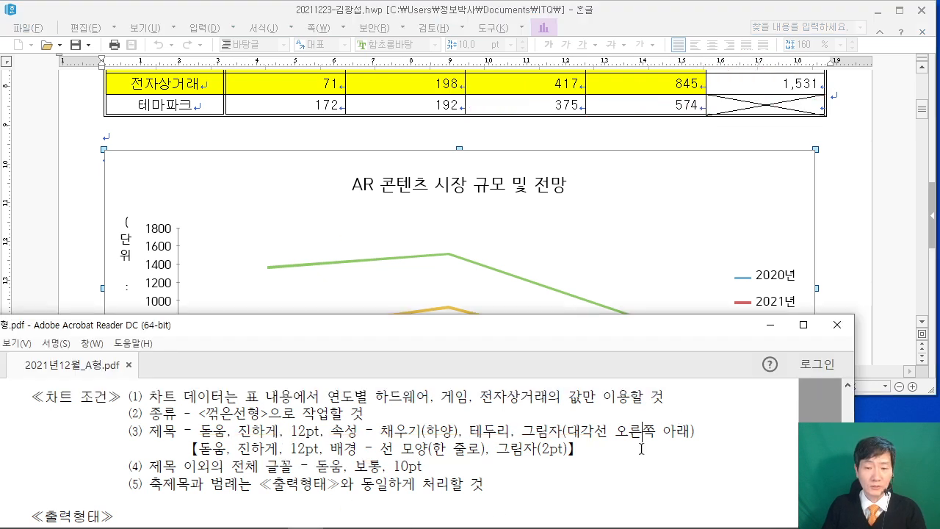
{"action": "scroll", "coordinate": [654, 457], "scroll_direction": "down", "scroll_amount": 3}
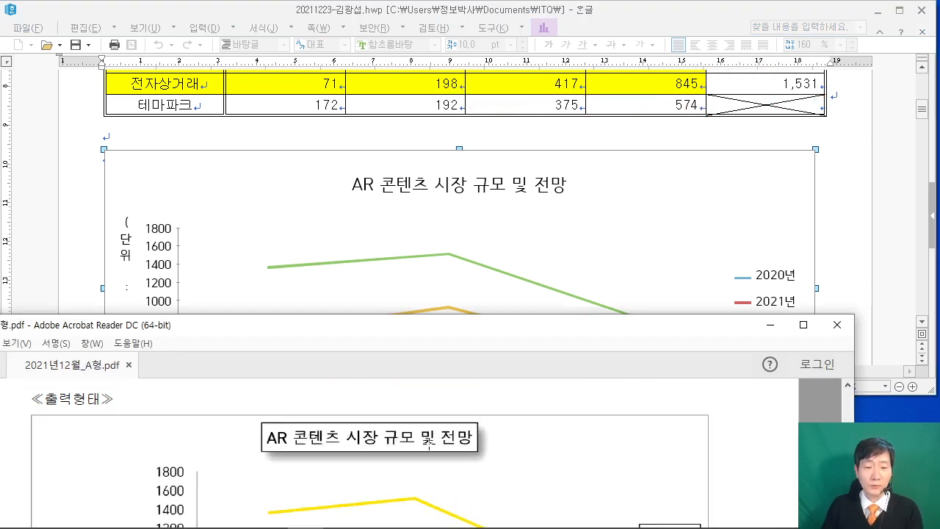
{"action": "scroll", "coordinate": [430, 441], "scroll_direction": "up", "scroll_amount": 3}
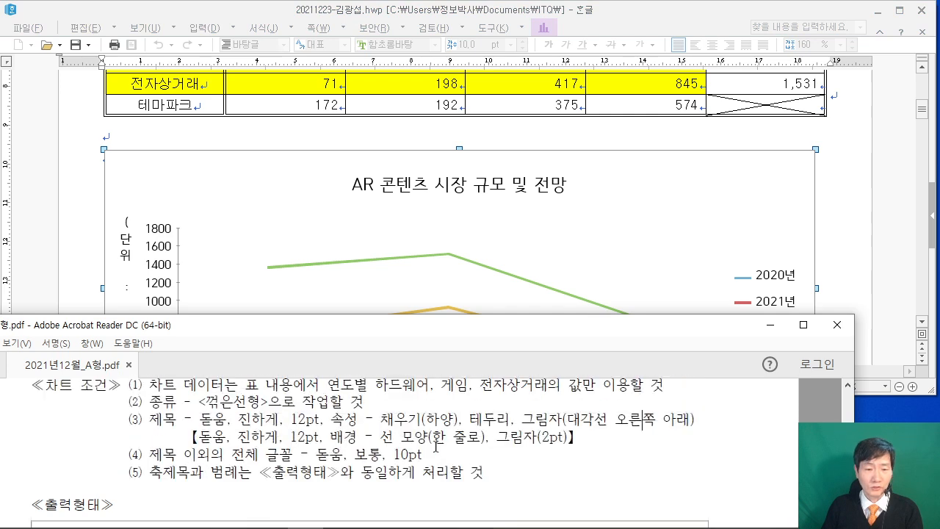
{"action": "left_click_drag", "start_coordinate": [194, 438], "coordinate": [567, 441]}
{"action": "left_click", "coordinate": [510, 437]}
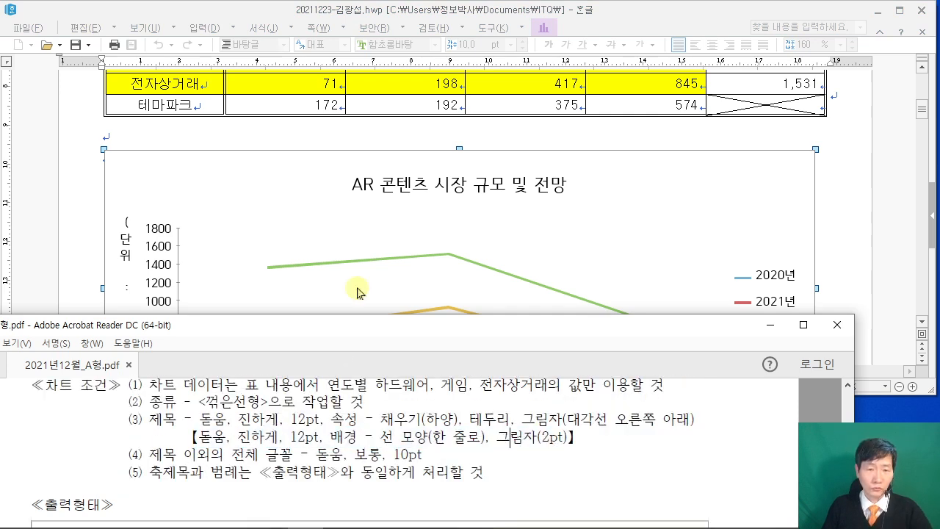
{"action": "left_click", "coordinate": [436, 185]}
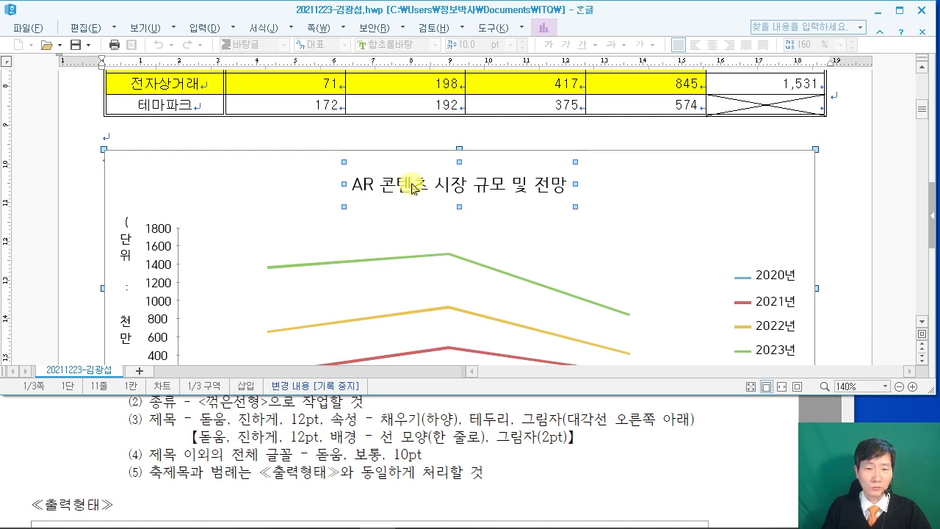
Give the chart title box a single-line border and a shadow at 2 pt.
{"action": "double_click", "coordinate": [405, 185]}
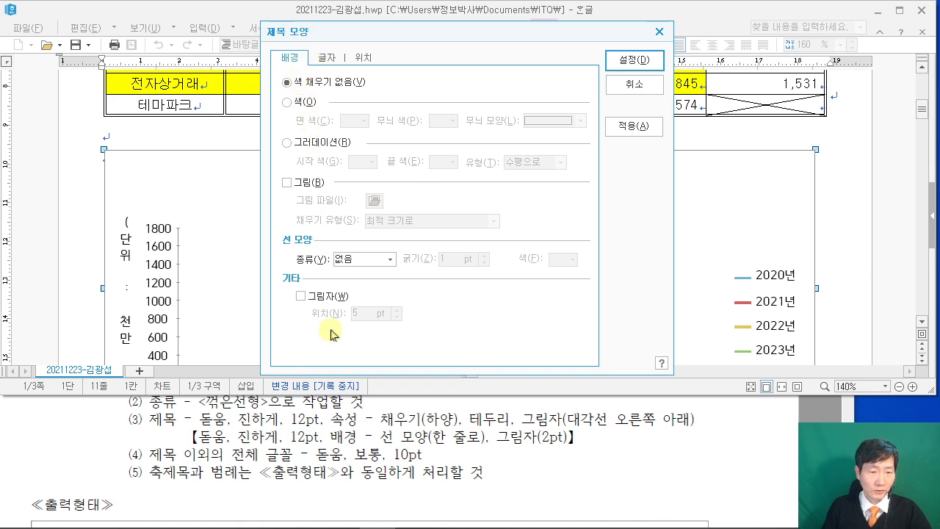
{"action": "left_click", "coordinate": [363, 259]}
{"action": "left_click", "coordinate": [363, 283]}
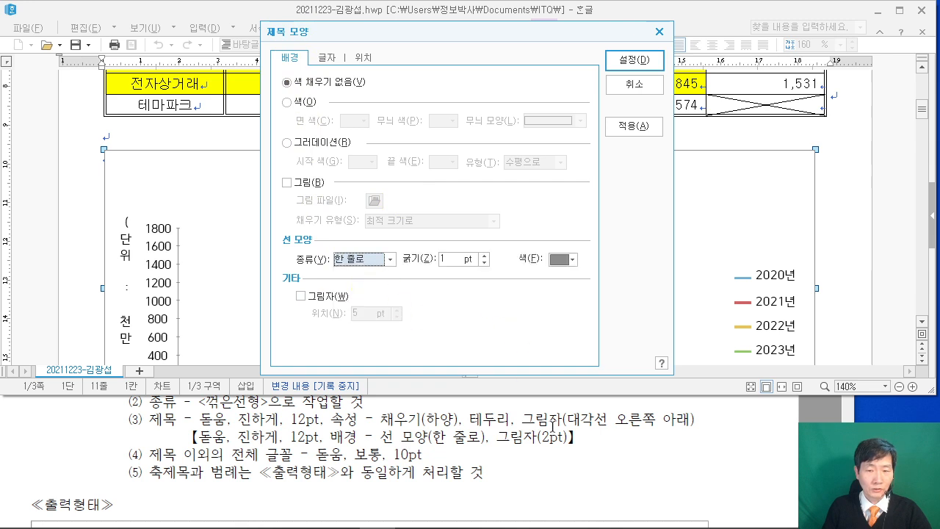
{"action": "left_click", "coordinate": [301, 297]}
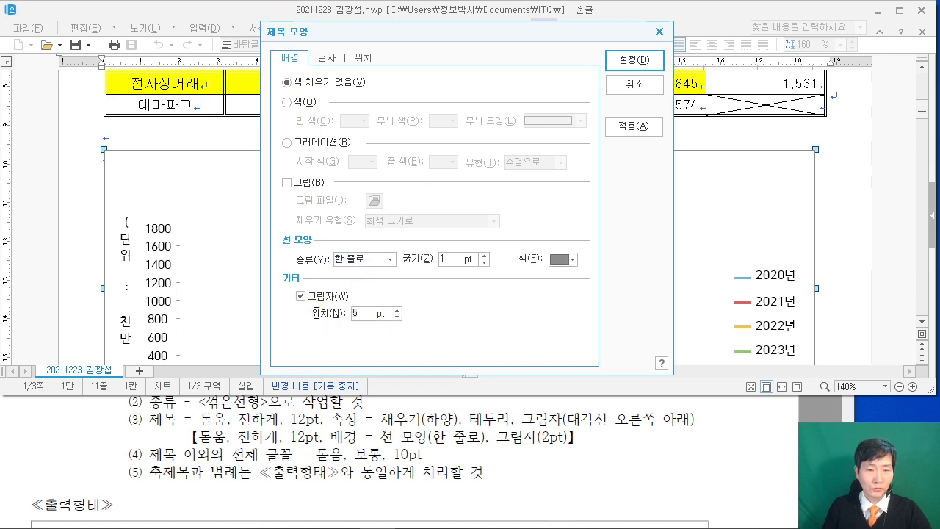
{"action": "double_click", "coordinate": [359, 312]}
{"action": "type", "text": "2"}
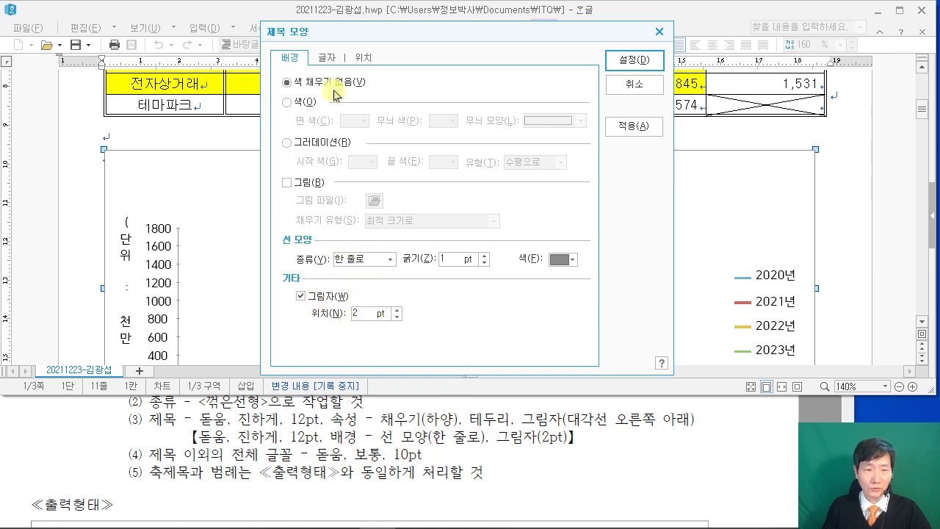
Set the chart title text to bold 돋움 and apply the formatting.
{"action": "left_click", "coordinate": [327, 58]}
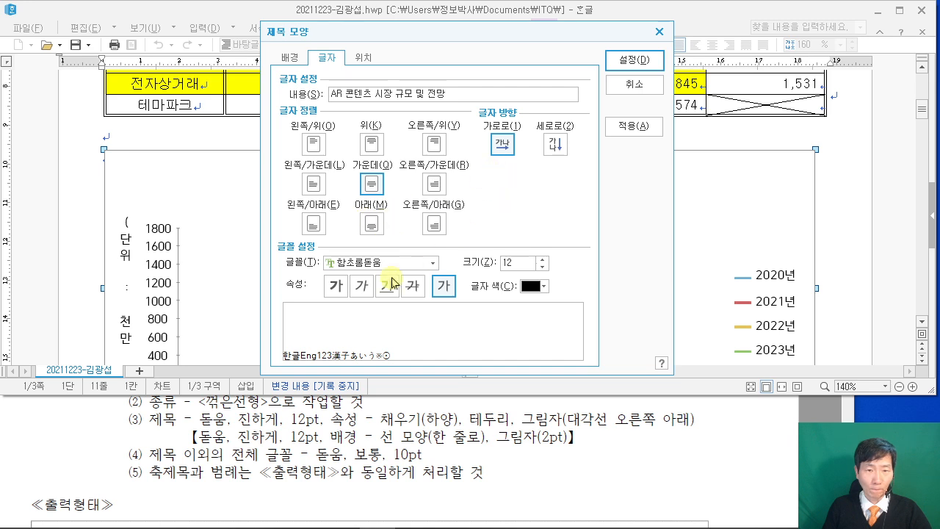
{"action": "left_click", "coordinate": [369, 264]}
{"action": "type", "text": "돋움"}
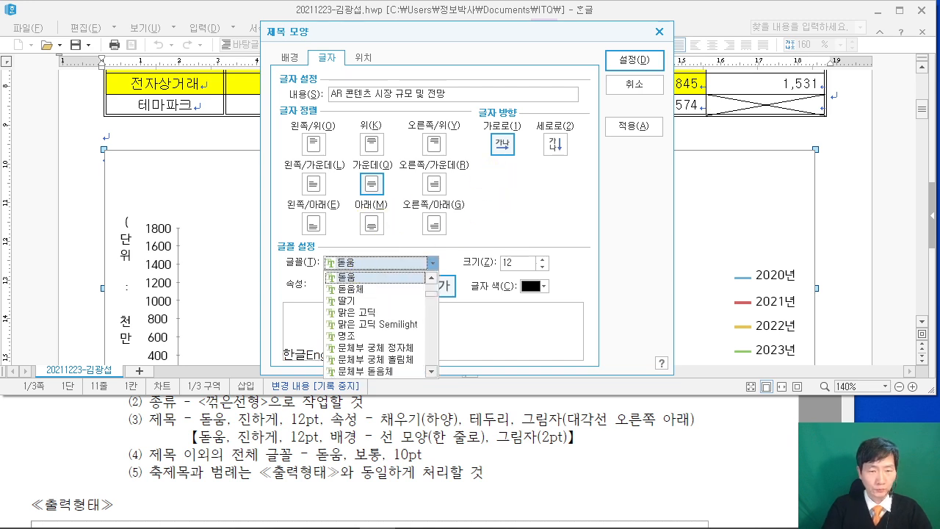
{"action": "key", "text": "Return"}
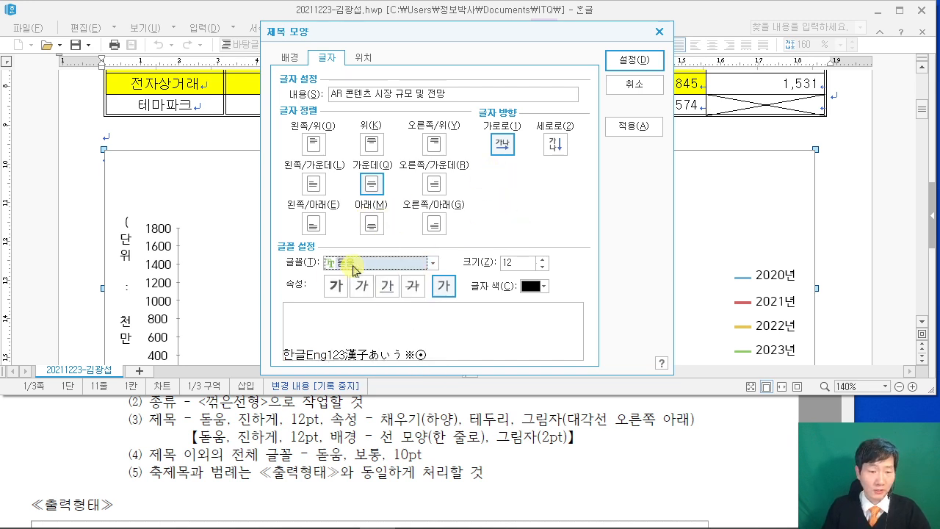
{"action": "left_click", "coordinate": [335, 286]}
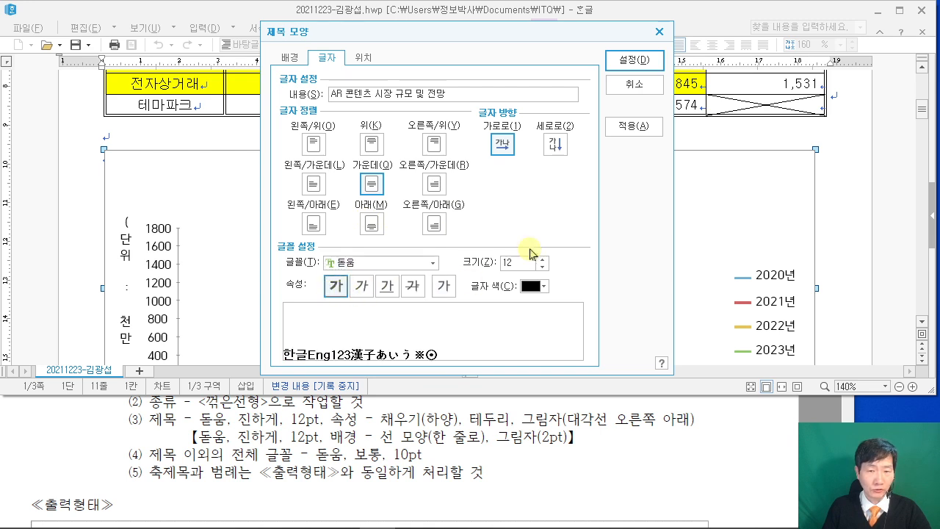
{"action": "left_click", "coordinate": [633, 60]}
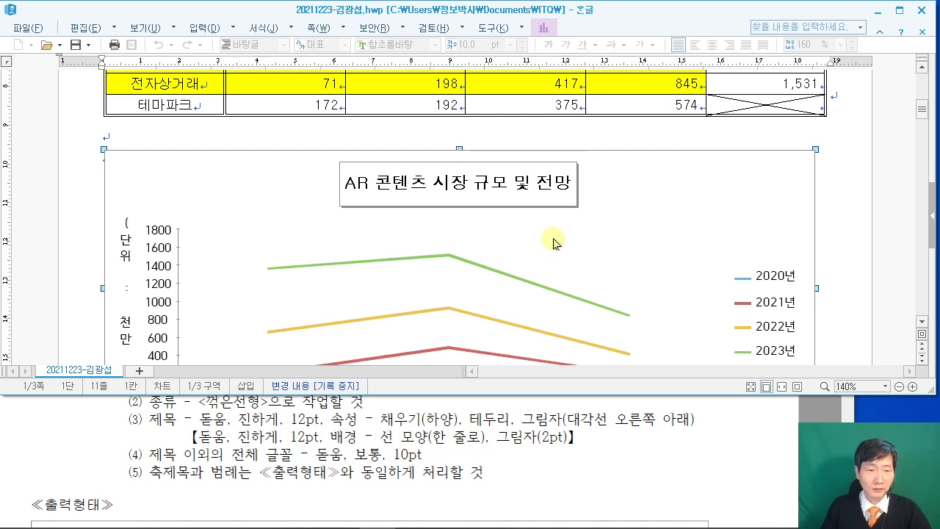
{"action": "scroll", "coordinate": [181, 263], "scroll_direction": "down", "scroll_amount": 3}
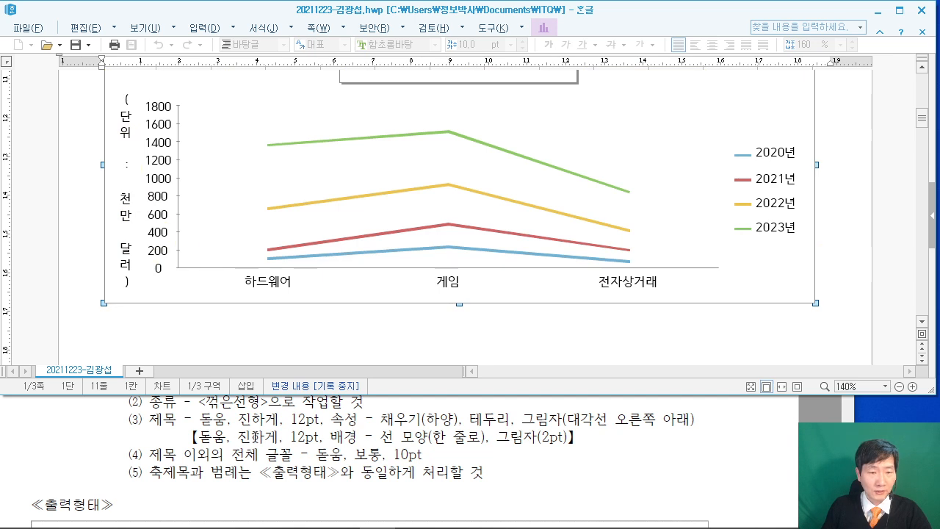
Make the value-axis title '(단위 : 천만 달러)' read horizontally in 돋움 at 10 pt.
{"action": "left_click_drag", "start_coordinate": [153, 460], "coordinate": [477, 472]}
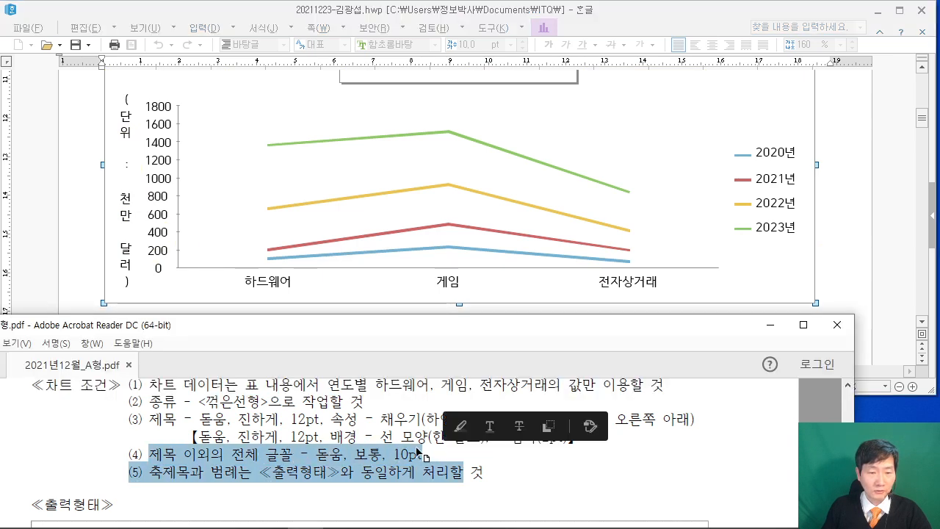
{"action": "left_click", "coordinate": [400, 446]}
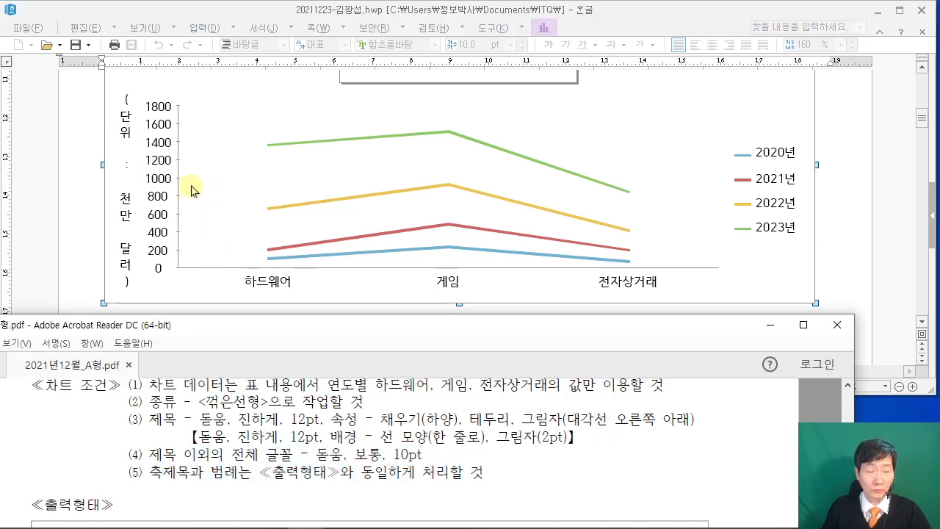
{"action": "left_click", "coordinate": [128, 135]}
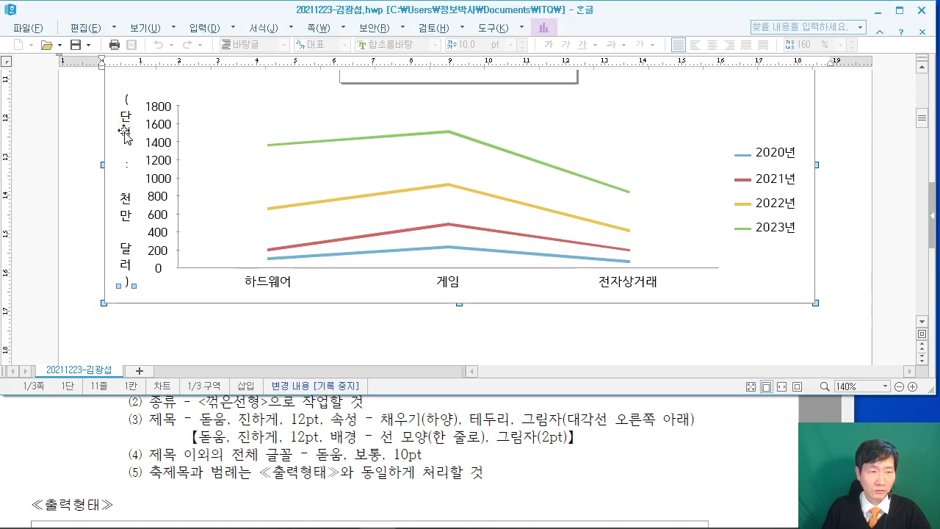
{"action": "double_click", "coordinate": [124, 135]}
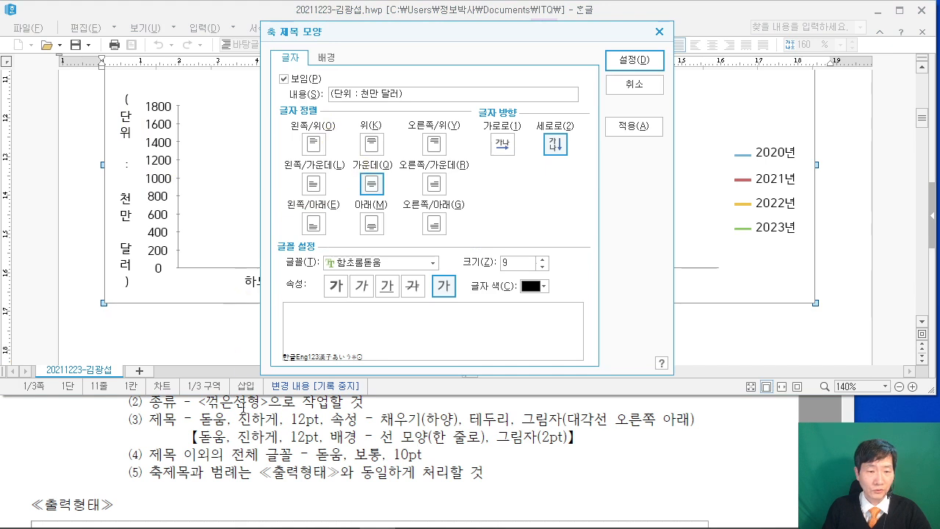
{"action": "scroll", "coordinate": [243, 443], "scroll_direction": "down", "scroll_amount": 5}
{"action": "scroll", "coordinate": [243, 444], "scroll_direction": "down", "scroll_amount": 1}
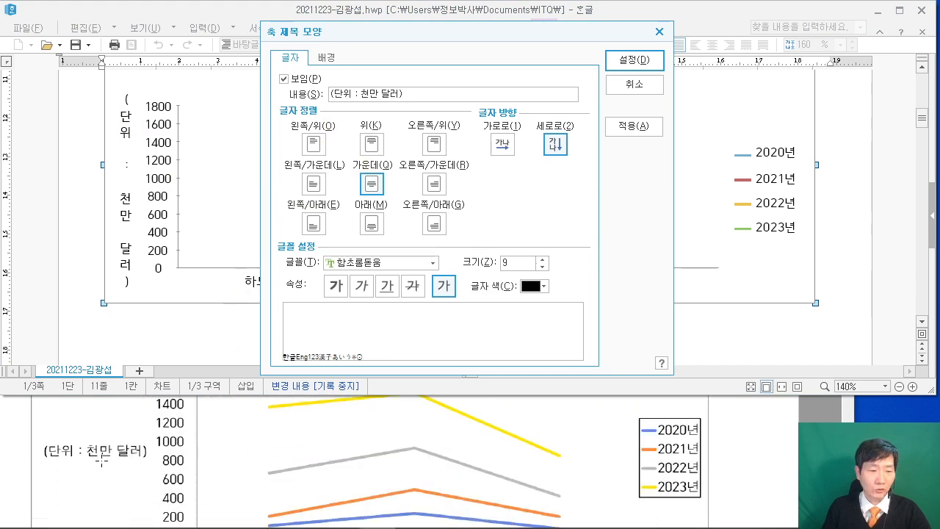
{"action": "left_click", "coordinate": [500, 146]}
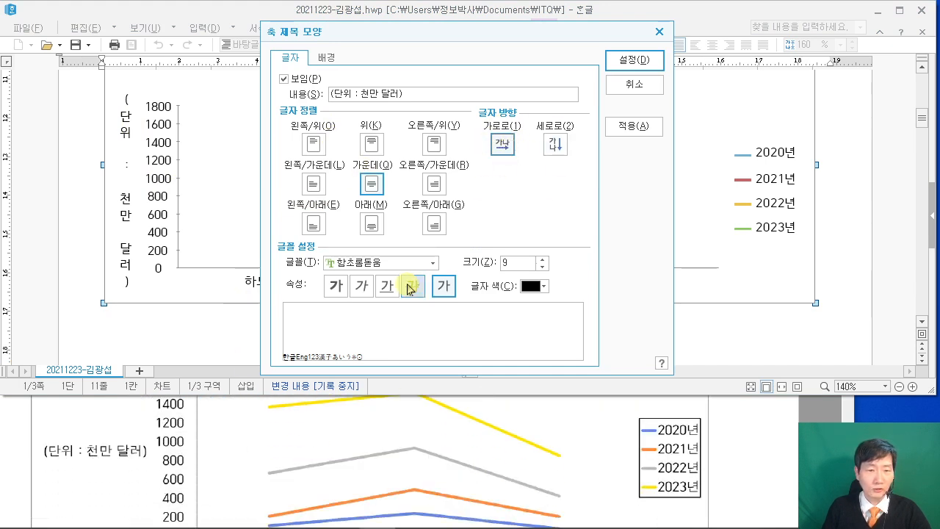
{"action": "left_click", "coordinate": [359, 264]}
{"action": "type", "text": "돋움"}
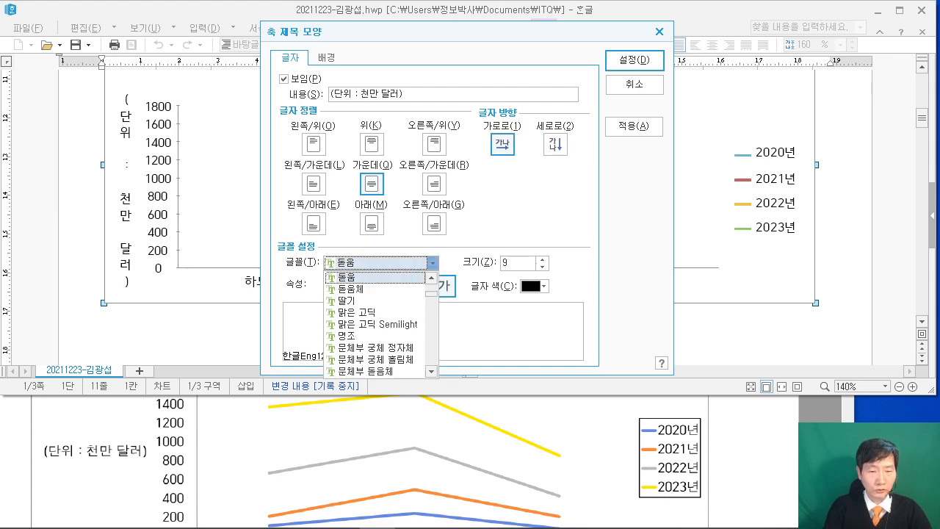
{"action": "double_click", "coordinate": [508, 263]}
{"action": "type", "text": "10"}
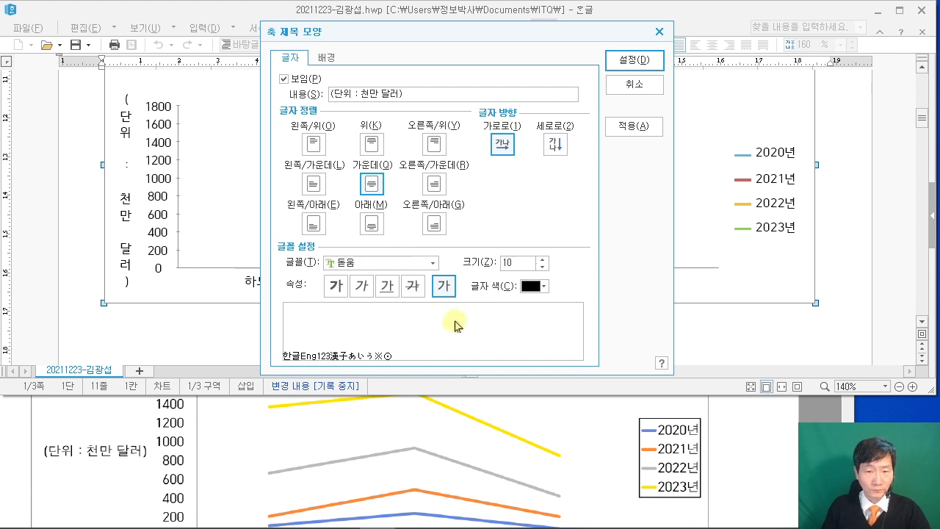
{"action": "left_click", "coordinate": [635, 62]}
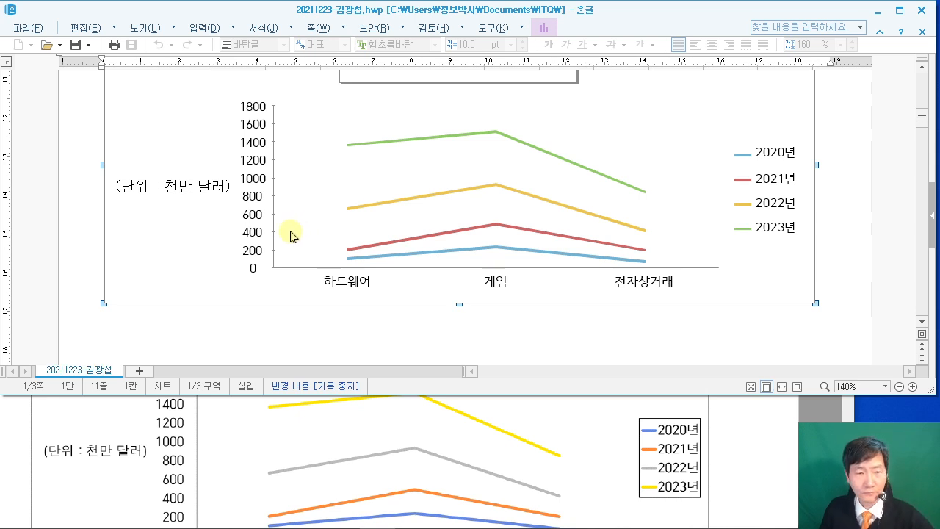
Set the value-axis numbers to 돋움 at 10 pt.
{"action": "double_click", "coordinate": [257, 183]}
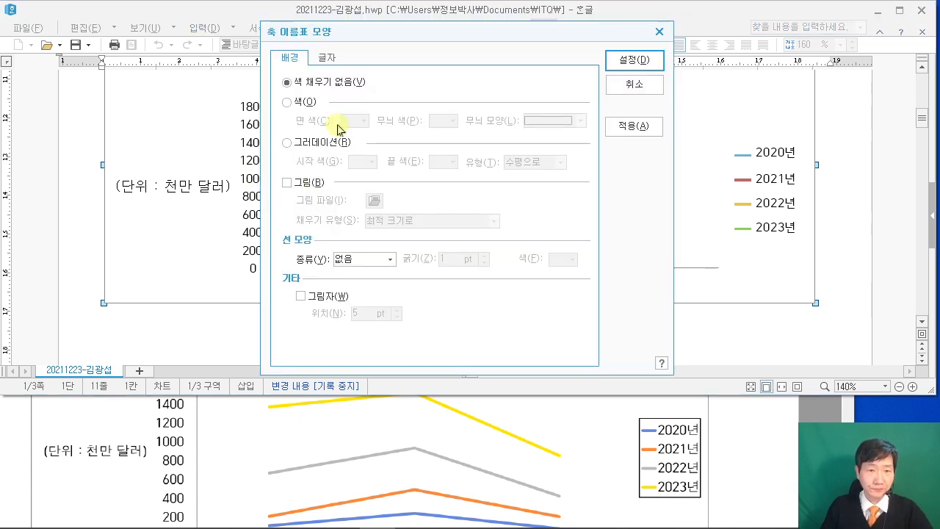
{"action": "left_click", "coordinate": [327, 60]}
{"action": "left_click", "coordinate": [378, 260]}
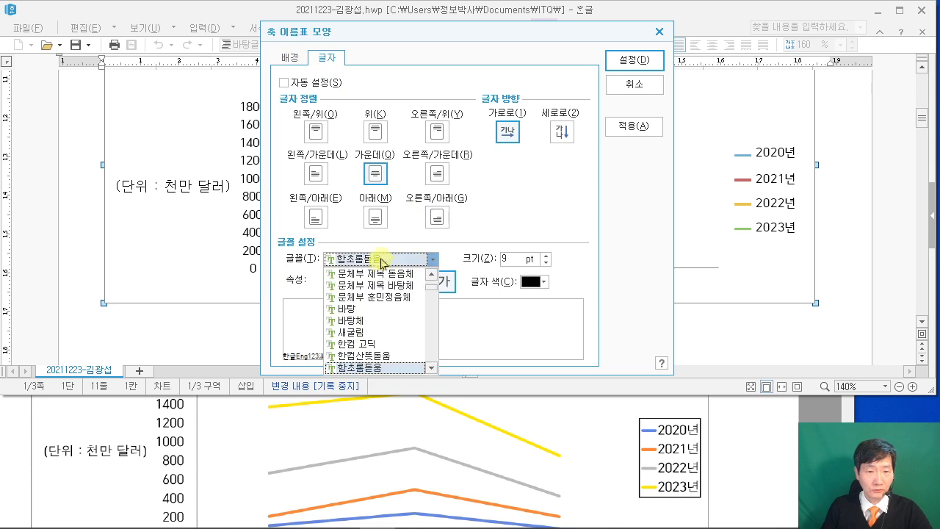
{"action": "type", "text": "돋움"}
{"action": "left_click", "coordinate": [516, 261]}
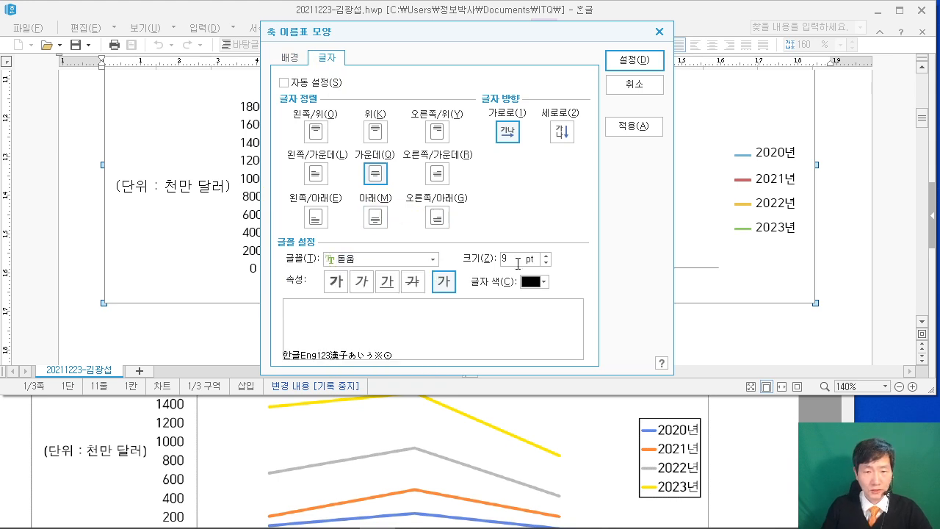
{"action": "type", "text": "10"}
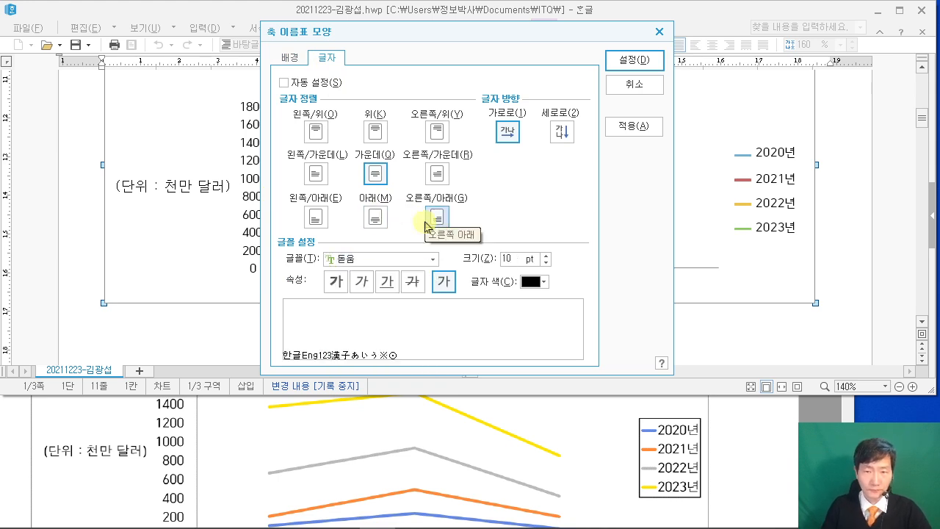
{"action": "left_click", "coordinate": [648, 61]}
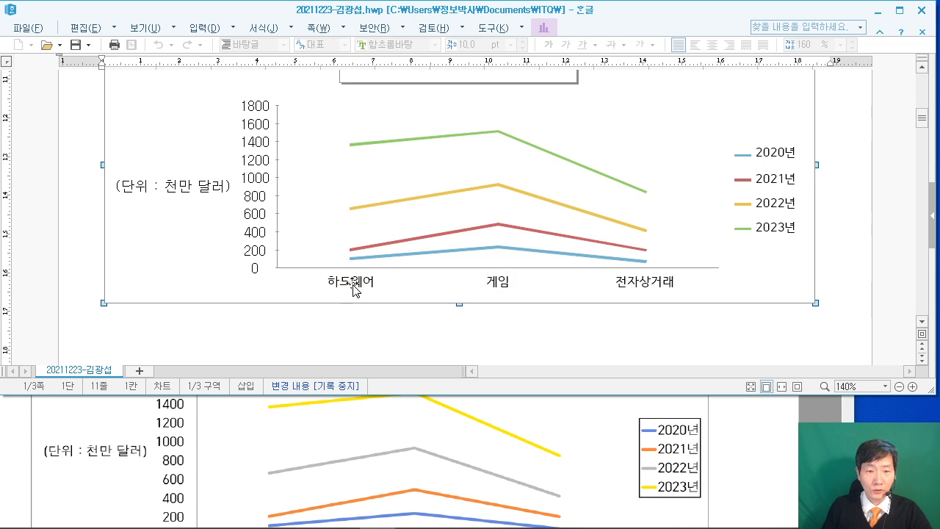
Set the category labels 하드웨어, 게임, 전자상거래 to 돋움 at 10 pt.
{"action": "double_click", "coordinate": [352, 288]}
{"action": "left_click", "coordinate": [327, 59]}
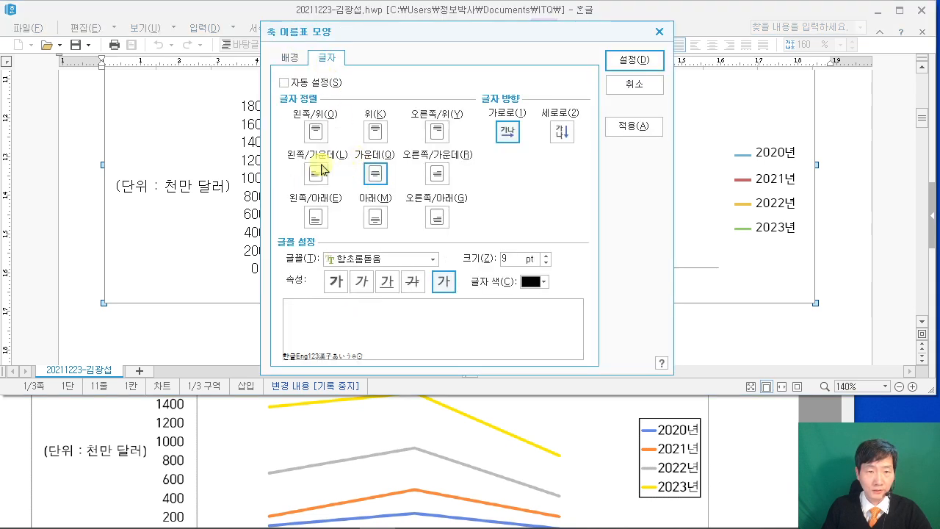
{"action": "left_click", "coordinate": [345, 261]}
{"action": "type", "text": "ㄷ"}
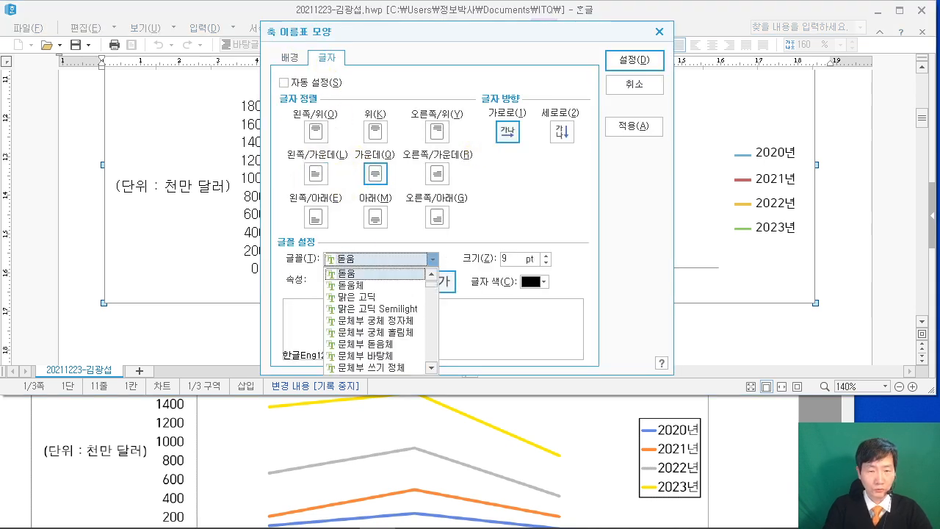
{"action": "left_click", "coordinate": [530, 169]}
{"action": "double_click", "coordinate": [513, 257]}
{"action": "type", "text": "10"}
{"action": "left_click", "coordinate": [634, 60]}
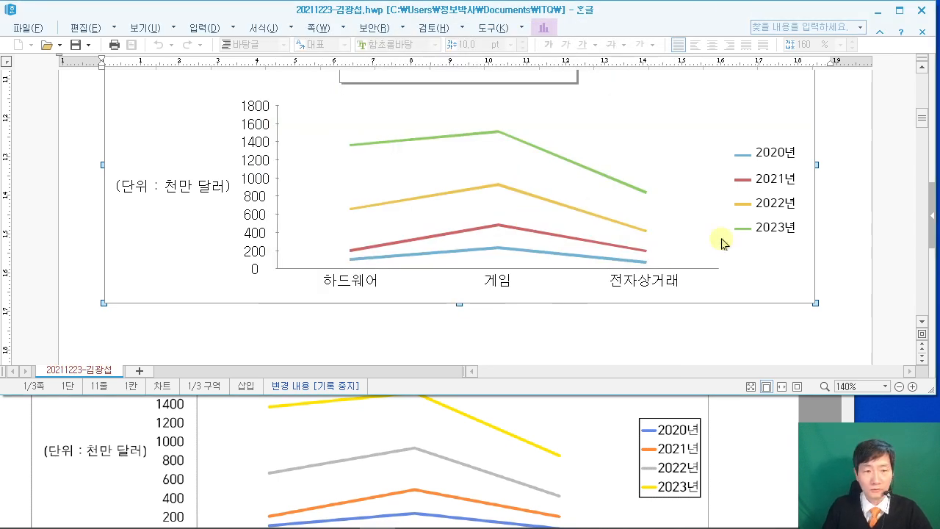
Give the legend a single-line border and 돋움 10 pt text.
{"action": "left_click", "coordinate": [767, 183]}
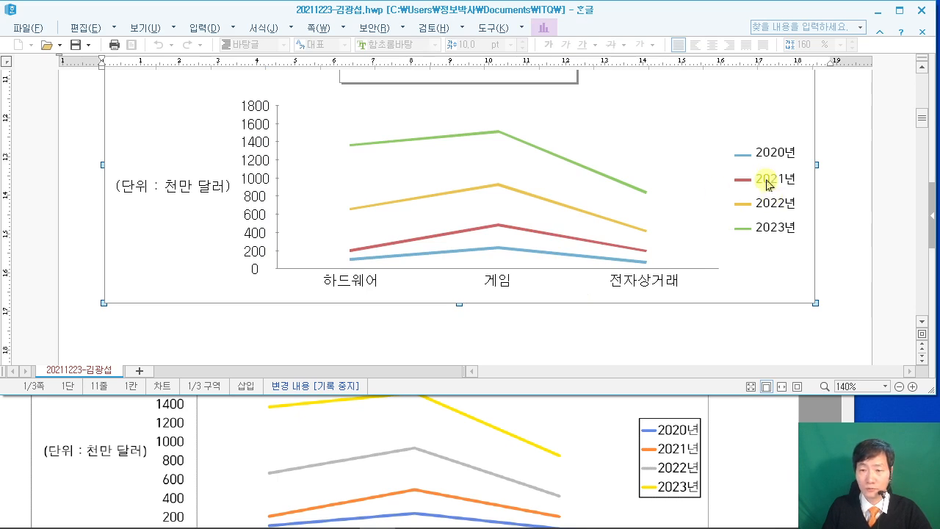
{"action": "double_click", "coordinate": [767, 184]}
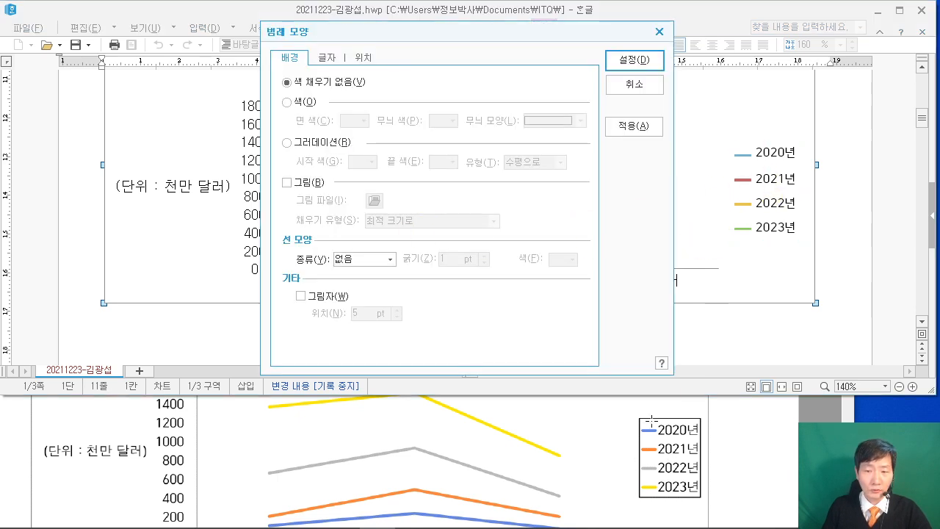
{"action": "left_click", "coordinate": [361, 260]}
{"action": "left_click", "coordinate": [360, 274]}
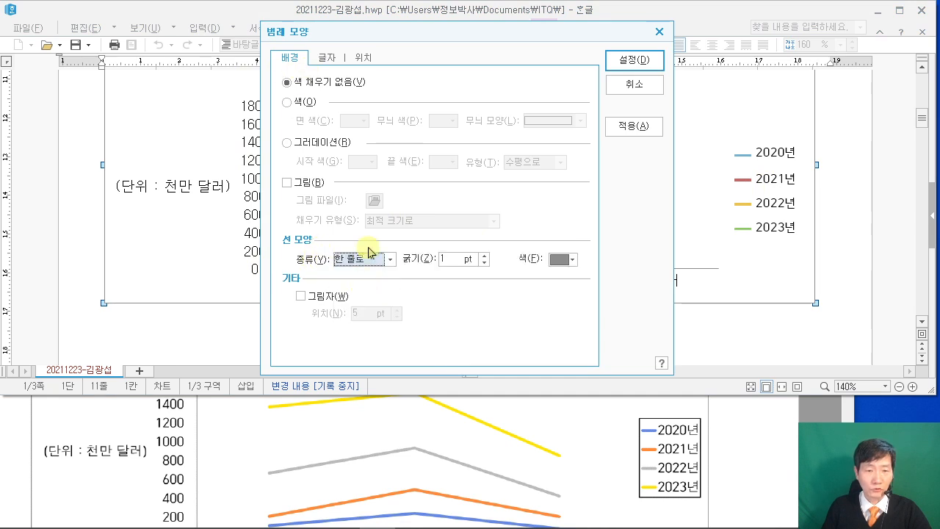
{"action": "left_click", "coordinate": [326, 58]}
{"action": "left_click", "coordinate": [385, 263]}
{"action": "type", "text": "돋움"}
{"action": "left_click", "coordinate": [493, 273]}
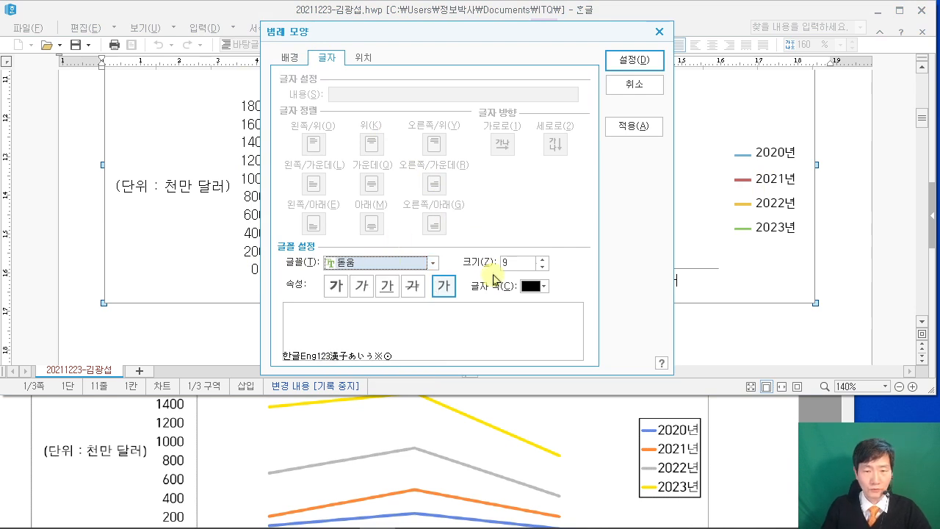
{"action": "left_click_drag", "start_coordinate": [513, 264], "coordinate": [455, 266]}
{"action": "type", "text": "10"}
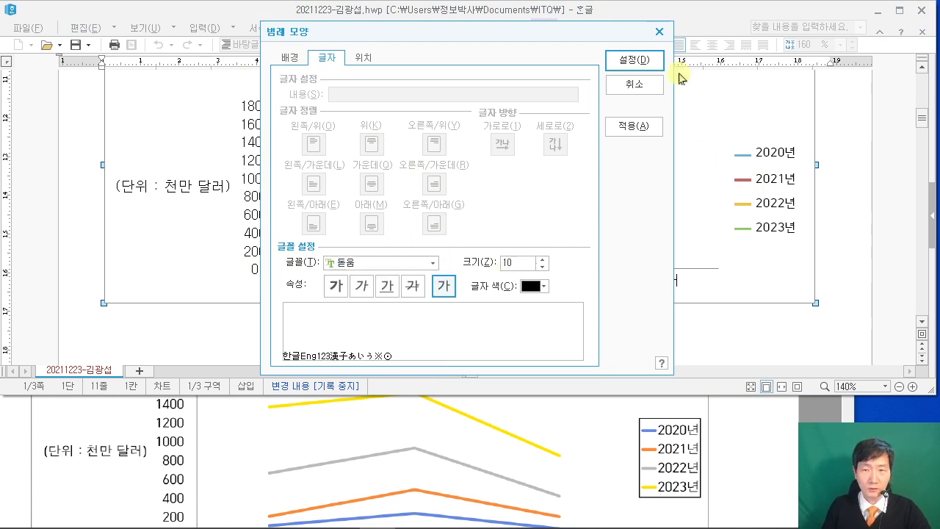
{"action": "left_click", "coordinate": [638, 63]}
Deselect the chart and scroll down to the page with empty items 3 and 4.
{"action": "left_click", "coordinate": [854, 227]}
{"action": "scroll", "coordinate": [834, 254], "scroll_direction": "up", "scroll_amount": 3}
{"action": "scroll", "coordinate": [831, 257], "scroll_direction": "down", "scroll_amount": 1}
{"action": "scroll", "coordinate": [831, 257], "scroll_direction": "down", "scroll_amount": 1}
{"action": "scroll", "coordinate": [571, 447], "scroll_direction": "up", "scroll_amount": 3}
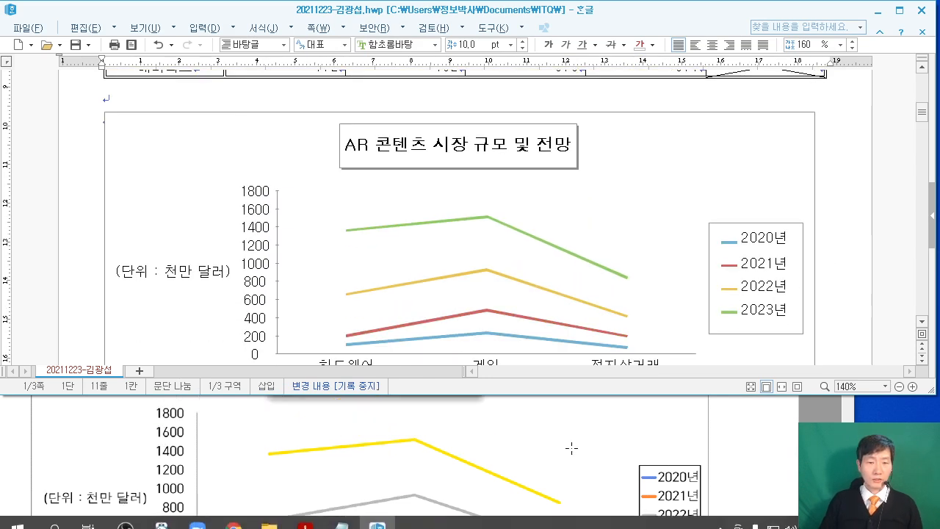
{"action": "scroll", "coordinate": [571, 447], "scroll_direction": "up", "scroll_amount": 1}
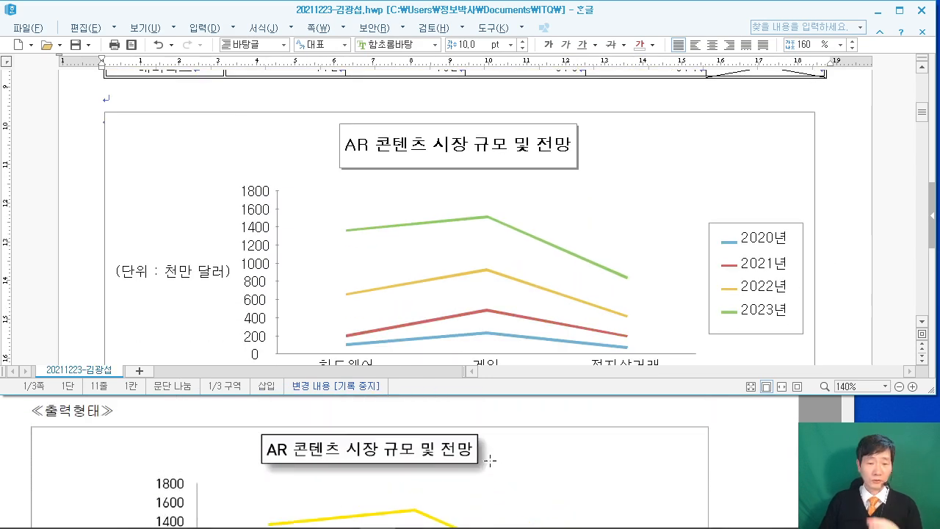
{"action": "scroll", "coordinate": [541, 464], "scroll_direction": "down", "scroll_amount": 2}
{"action": "scroll", "coordinate": [540, 465], "scroll_direction": "down", "scroll_amount": 1}
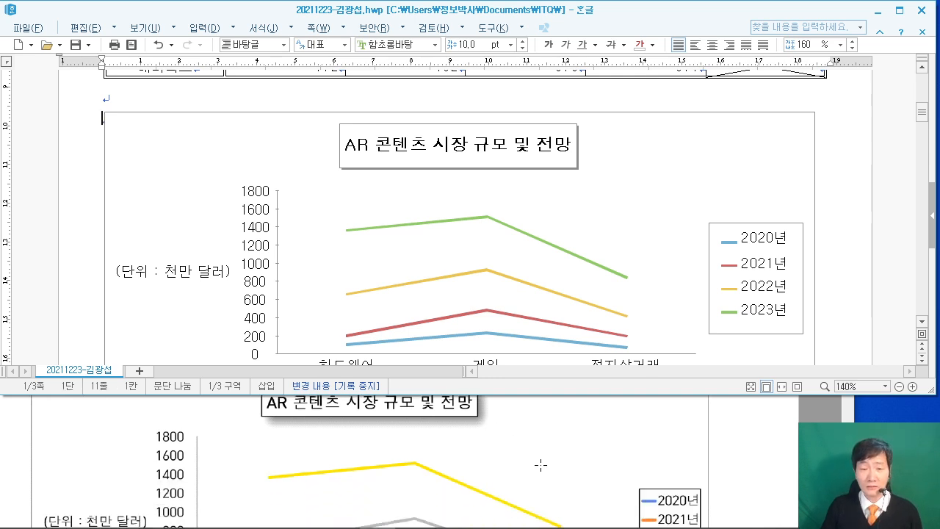
{"action": "scroll", "coordinate": [542, 465], "scroll_direction": "down", "scroll_amount": 6}
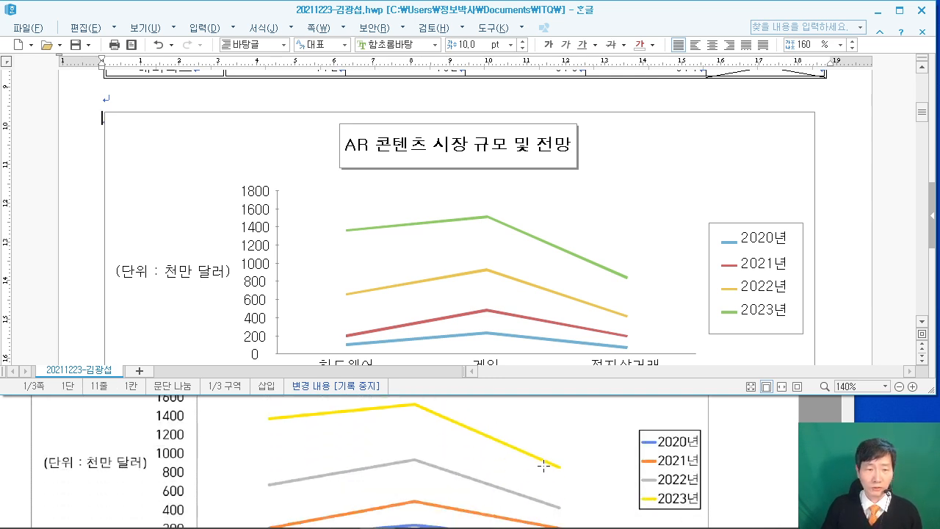
{"action": "scroll", "coordinate": [543, 465], "scroll_direction": "down", "scroll_amount": 1}
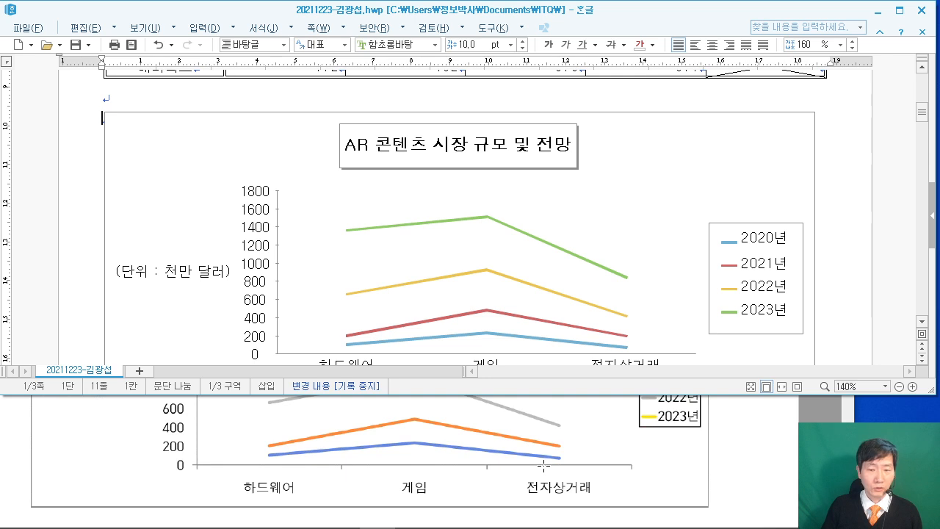
{"action": "scroll", "coordinate": [544, 465], "scroll_direction": "up", "scroll_amount": 4}
{"action": "scroll", "coordinate": [853, 235], "scroll_direction": "down", "scroll_amount": 10}
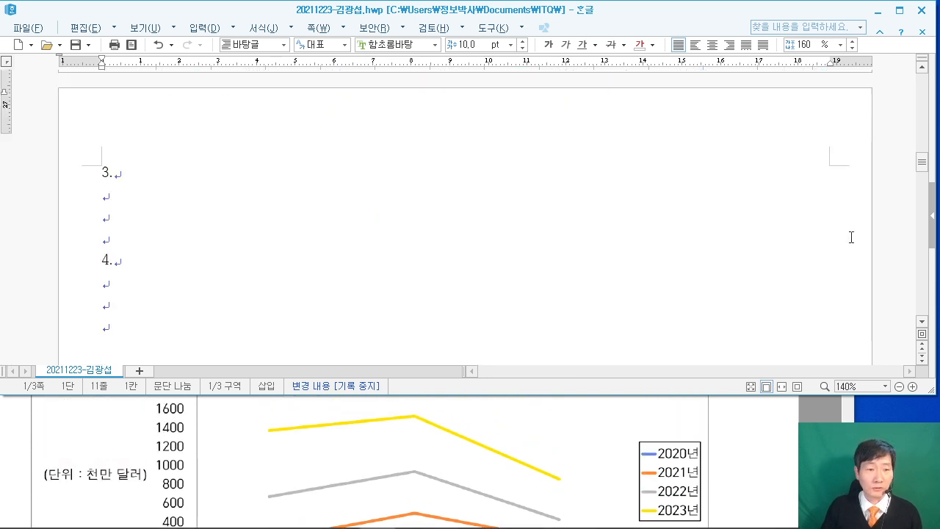
Review the exam's formulas and type '(1)' on the line below item 3.
{"action": "scroll", "coordinate": [851, 236], "scroll_direction": "down", "scroll_amount": 2}
{"action": "left_click", "coordinate": [139, 132]}
{"action": "left_click", "coordinate": [748, 408]}
{"action": "scroll", "coordinate": [760, 454], "scroll_direction": "down", "scroll_amount": 5}
{"action": "scroll", "coordinate": [754, 454], "scroll_direction": "up", "scroll_amount": 1}
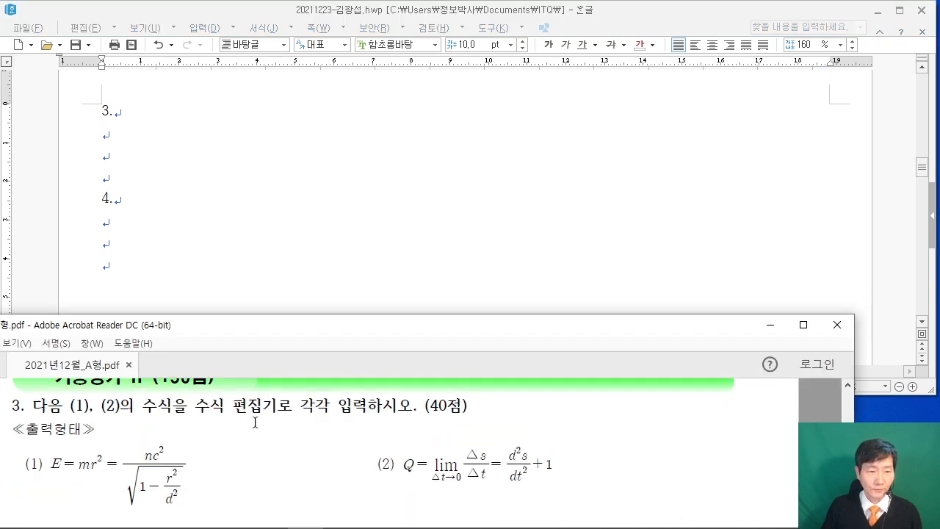
{"action": "left_click", "coordinate": [127, 133]}
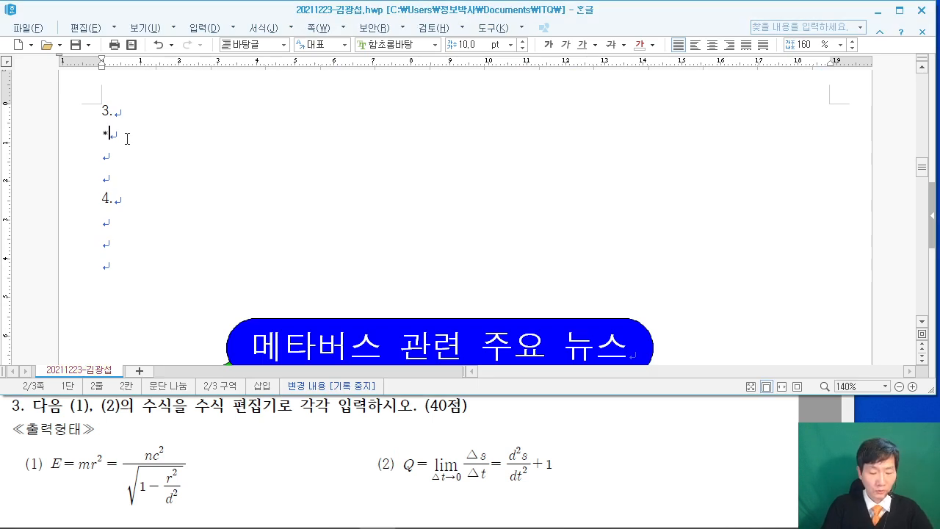
{"action": "type", "text": "(1)"}
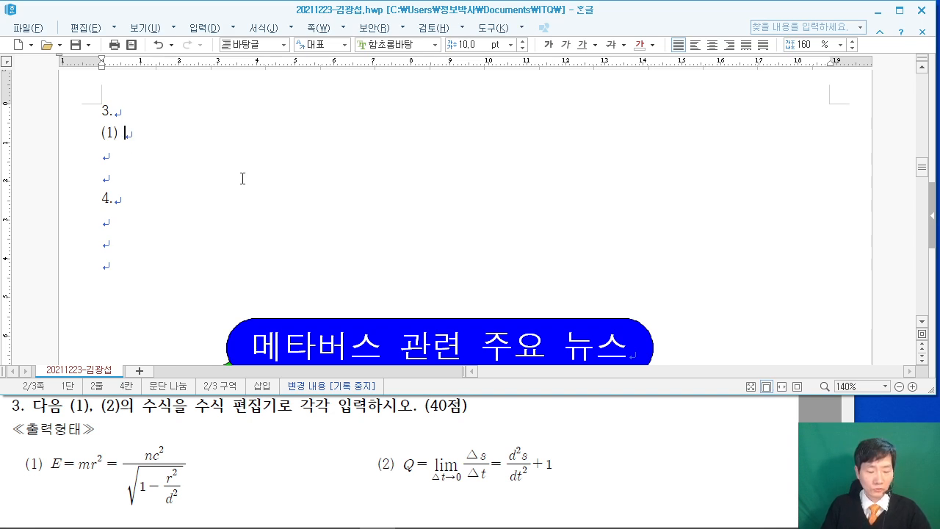
{"action": "mouse_move", "coordinate": [159, 50]}
{"action": "left_mouse_down"}
{"action": "mouse_move", "coordinate": [364, 227]}
{"action": "mouse_move", "coordinate": [365, 215]}
{"action": "left_mouse_up"}
{"action": "left_click_drag", "start_coordinate": [392, 58], "coordinate": [536, 231]}
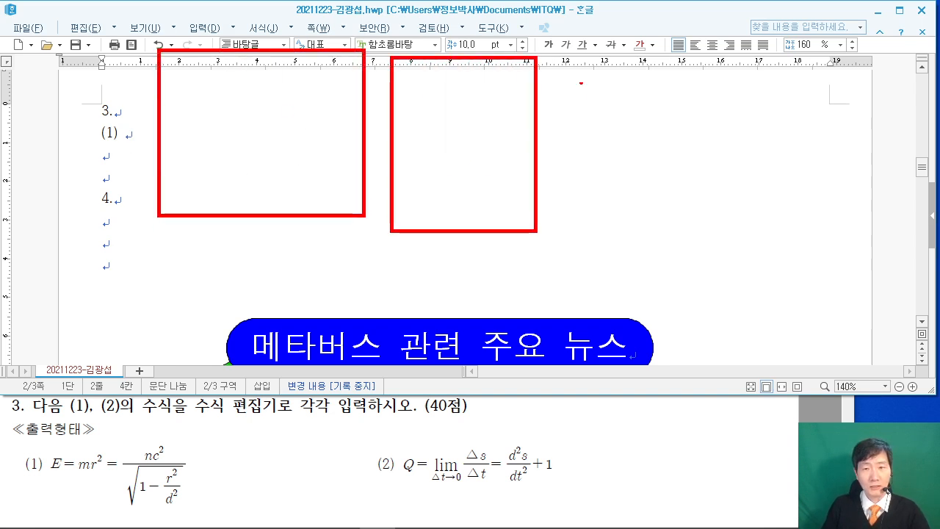
{"action": "left_click_drag", "start_coordinate": [580, 72], "coordinate": [795, 229]}
{"action": "mouse_move", "coordinate": [220, 115]}
{"action": "left_mouse_down"}
{"action": "mouse_move", "coordinate": [220, 176]}
{"action": "mouse_move", "coordinate": [300, 184]}
{"action": "left_mouse_up"}
{"action": "mouse_move", "coordinate": [431, 108]}
{"action": "left_mouse_down"}
{"action": "mouse_move", "coordinate": [467, 182]}
{"action": "mouse_move", "coordinate": [497, 78]}
{"action": "left_mouse_up"}
{"action": "mouse_move", "coordinate": [658, 187]}
{"action": "left_mouse_down"}
{"action": "mouse_move", "coordinate": [665, 115]}
{"action": "mouse_move", "coordinate": [730, 100]}
{"action": "mouse_move", "coordinate": [739, 221]}
{"action": "left_mouse_up"}
{"action": "left_click_drag", "start_coordinate": [68, 250], "coordinate": [151, 303]}
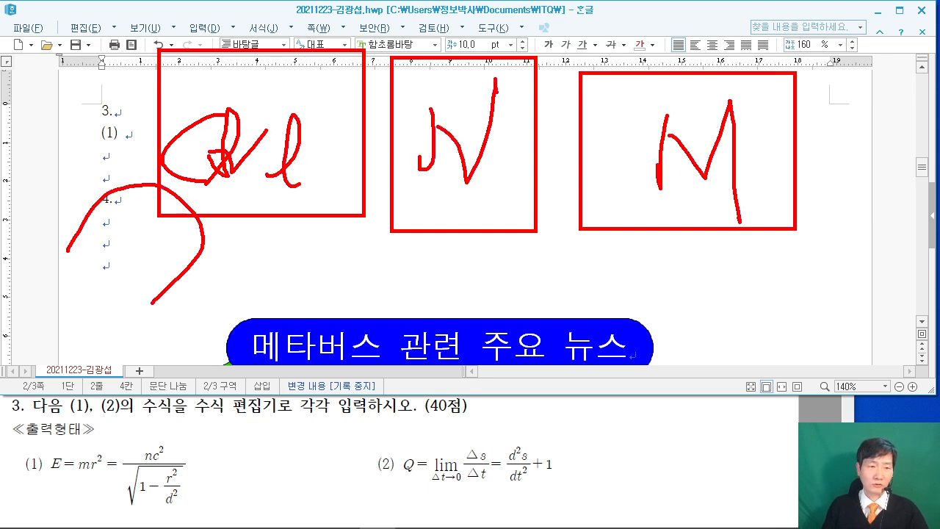
{"action": "key", "text": "Escape"}
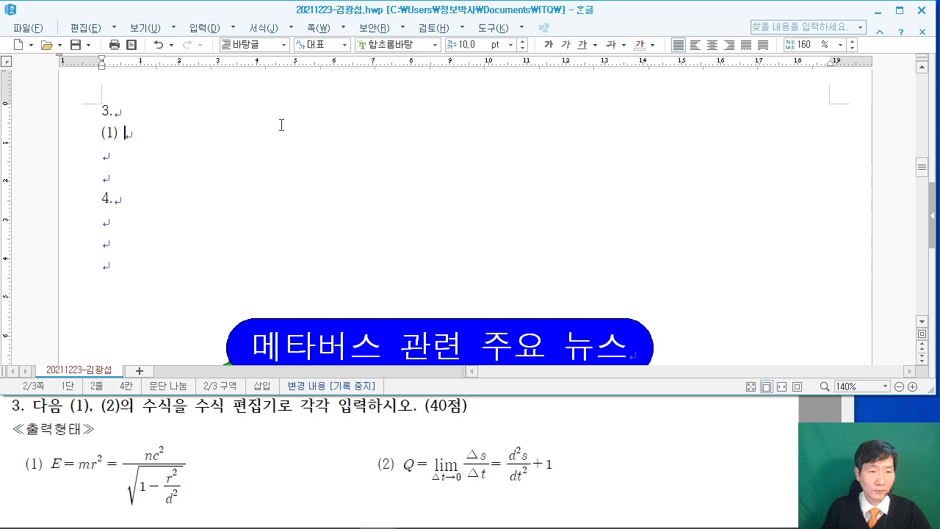
Start a new equation with E=mr² and a fraction whose numerator is nc².
{"action": "key", "text": "ctrl+n"}
{"action": "key", "text": "m"}
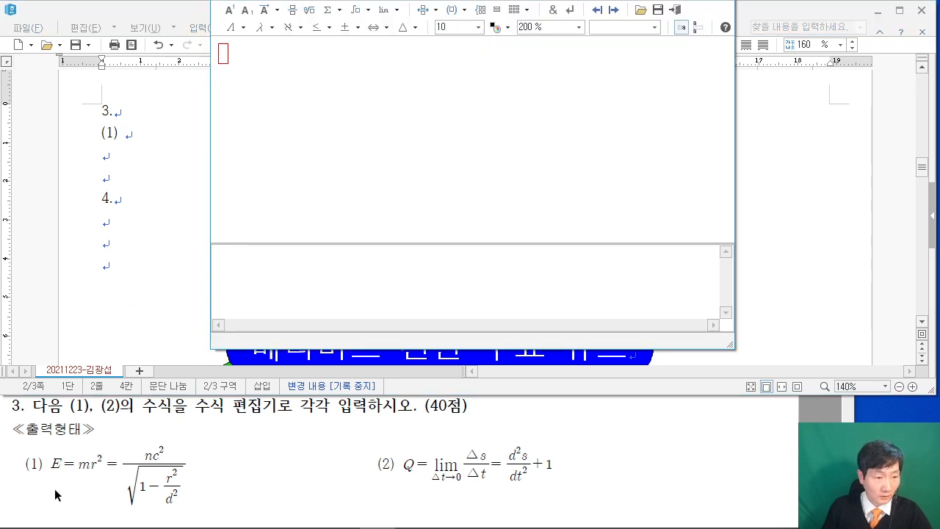
{"action": "left_click", "coordinate": [254, 247]}
{"action": "type", "text": "E"}
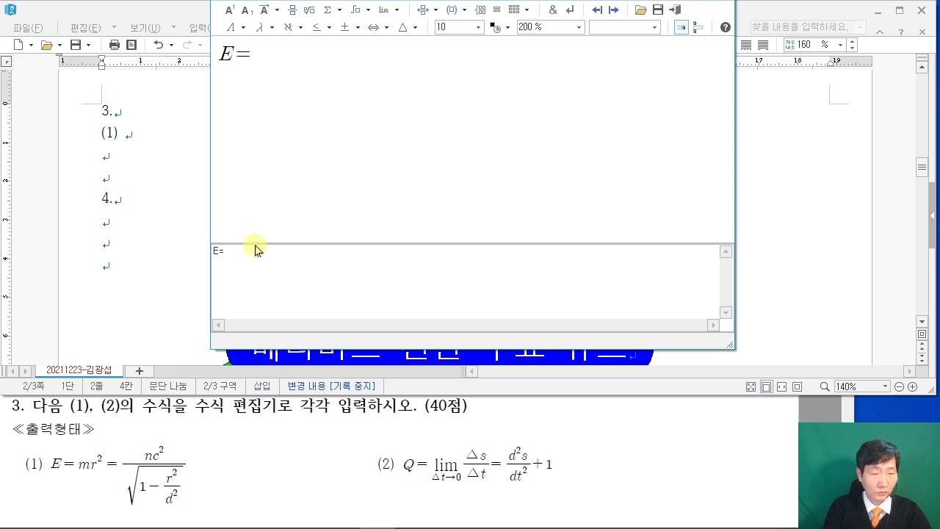
{"action": "type", "text": "=mR"}
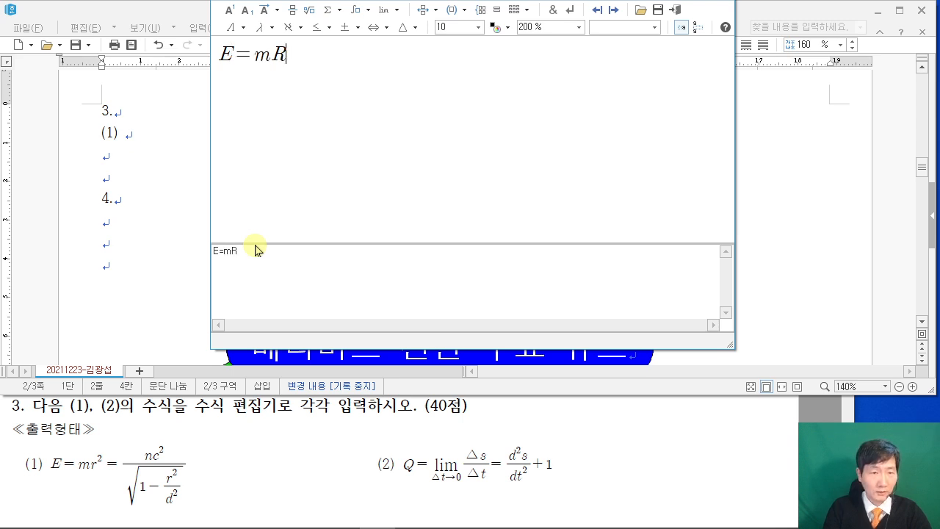
{"action": "key", "text": "BackSpace"}
{"action": "type", "text": "r"}
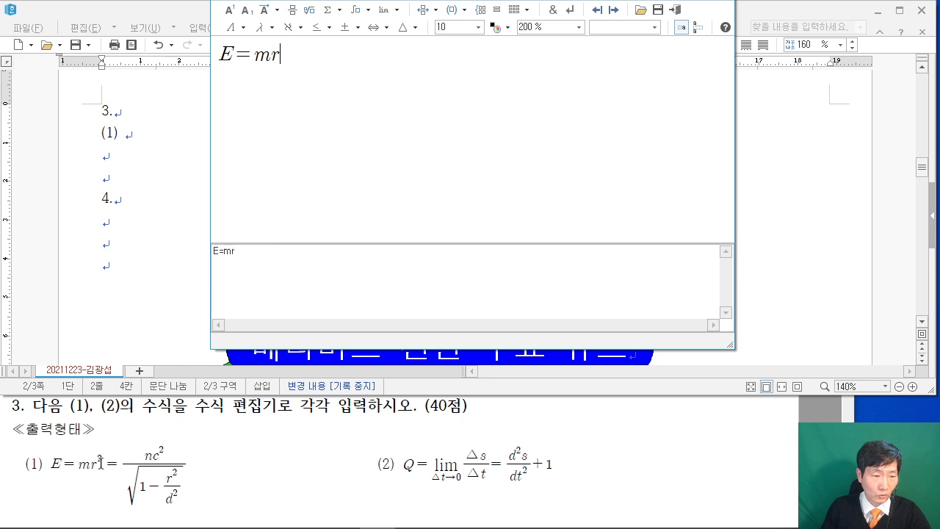
{"action": "left_click", "coordinate": [232, 12]}
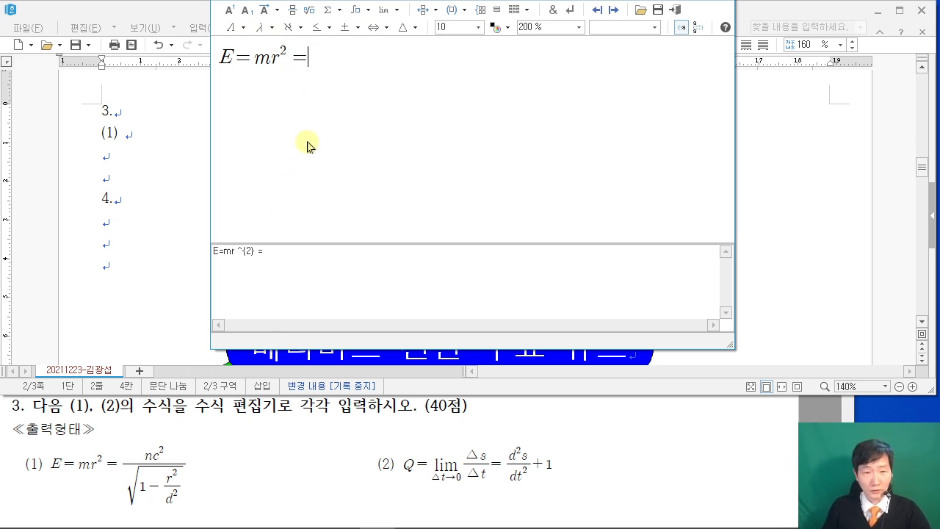
{"action": "left_click", "coordinate": [292, 10]}
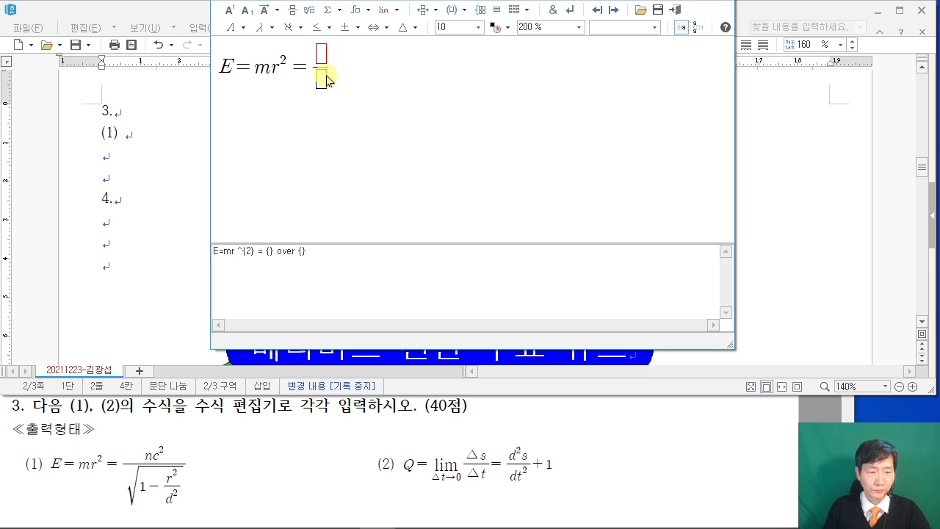
{"action": "type", "text": "nc"}
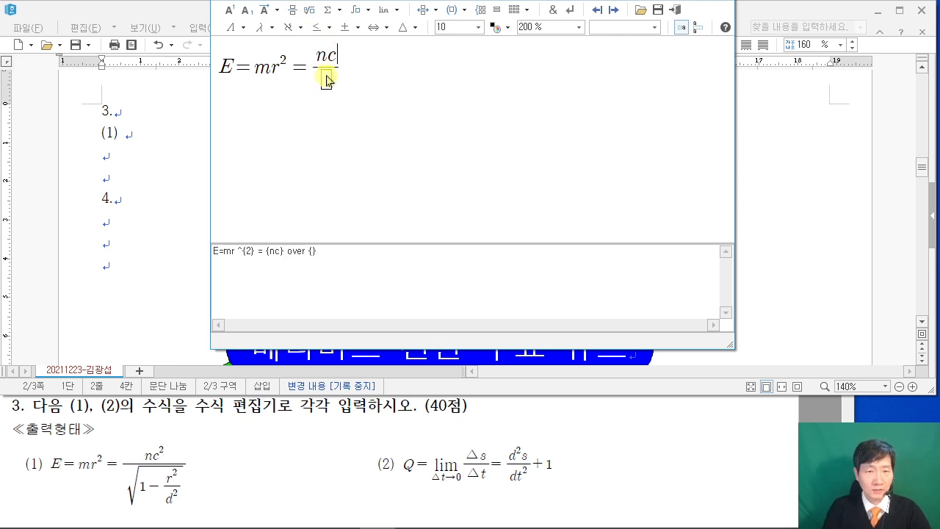
{"action": "left_click", "coordinate": [230, 10]}
{"action": "type", "text": "3"}
{"action": "key", "text": "BackSpace"}
{"action": "type", "text": "2"}
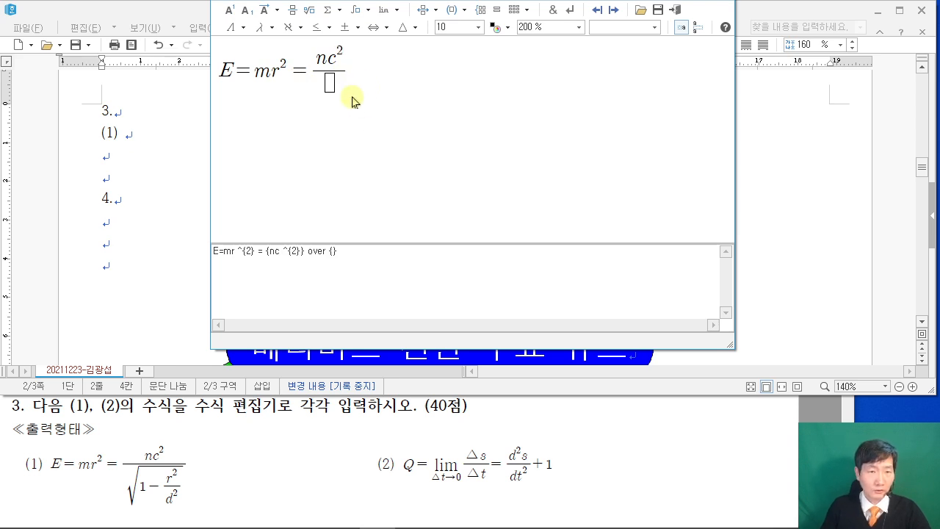
Fill the denominator with √(1−r²/d²) and insert the equation into the document.
{"action": "left_click", "coordinate": [329, 87]}
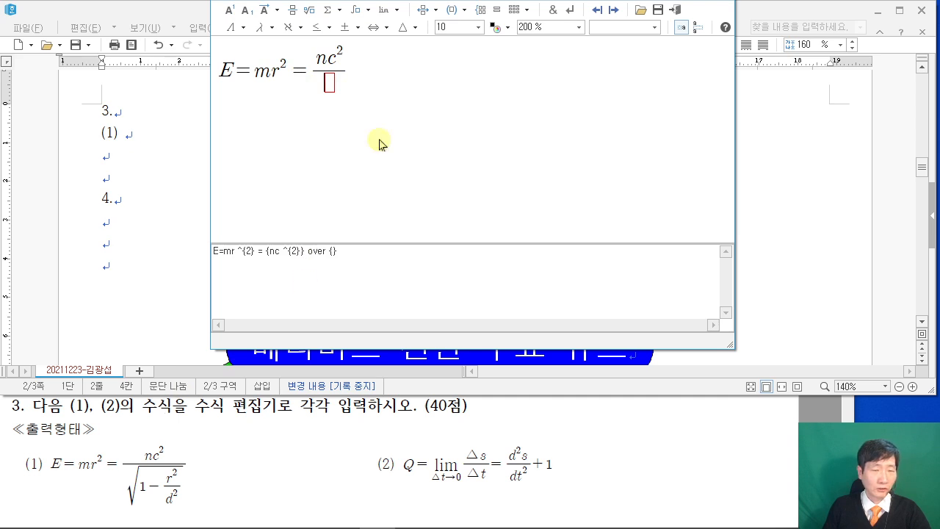
{"action": "left_click", "coordinate": [314, 12]}
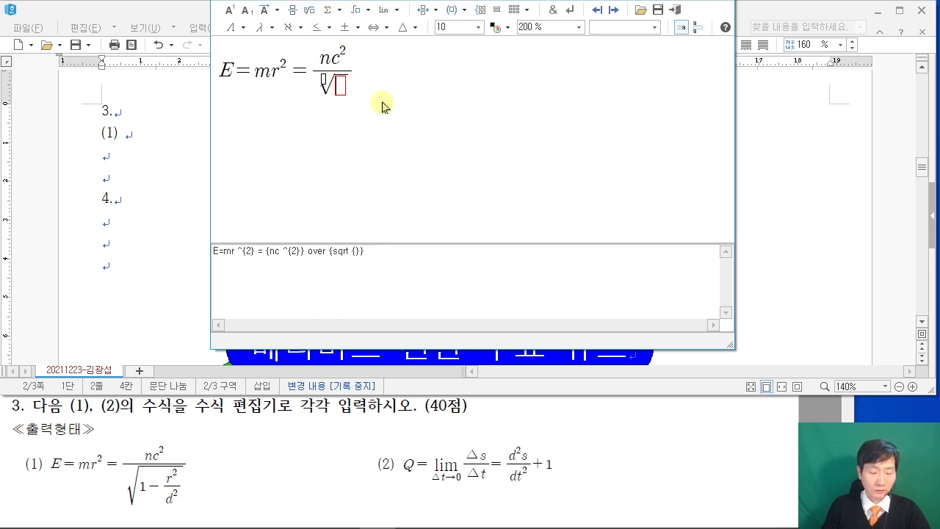
{"action": "type", "text": "1-"}
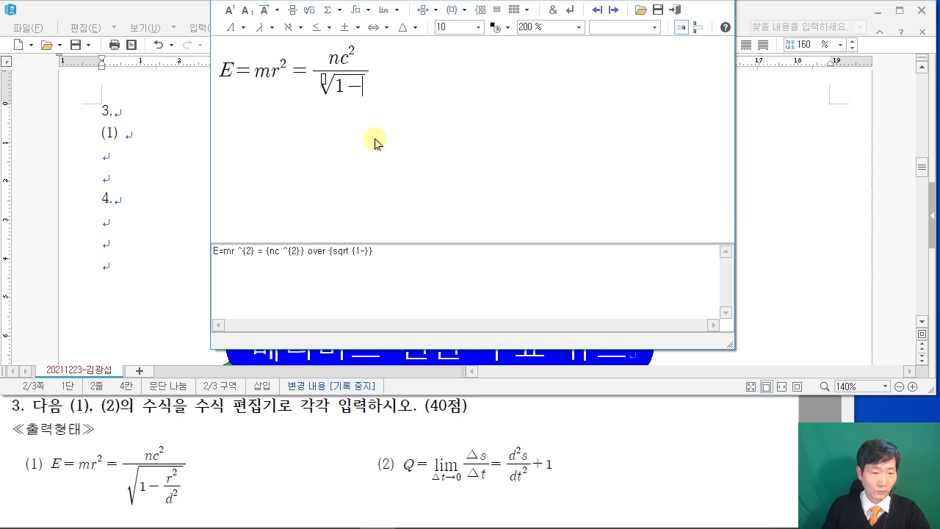
{"action": "left_click", "coordinate": [292, 10]}
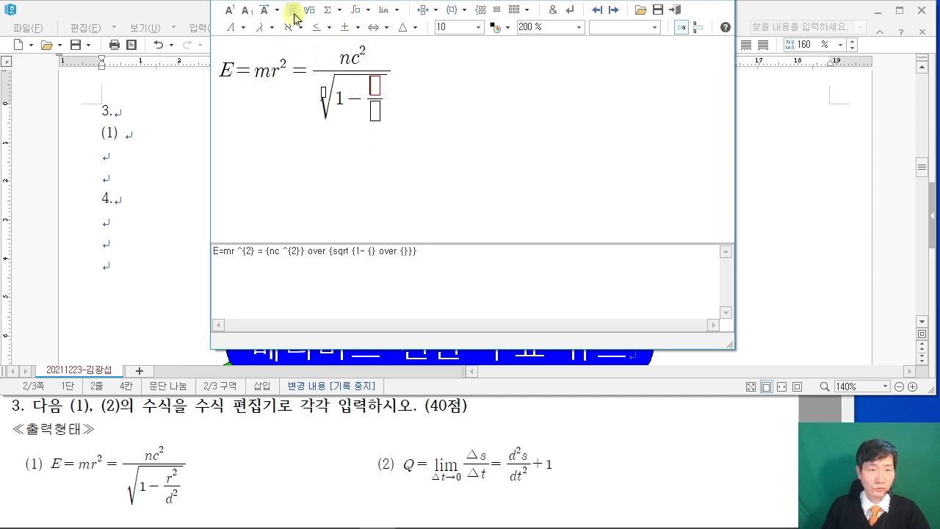
{"action": "type", "text": "r"}
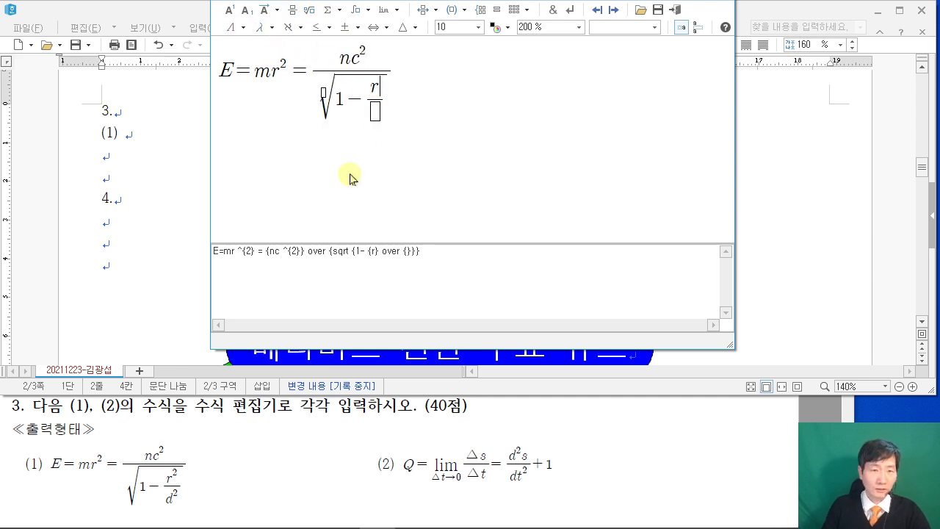
{"action": "left_click", "coordinate": [229, 11]}
{"action": "type", "text": "3"}
{"action": "key", "text": "BackSpace"}
{"action": "type", "text": "2"}
{"action": "type", "text": "d"}
{"action": "left_click", "coordinate": [231, 11]}
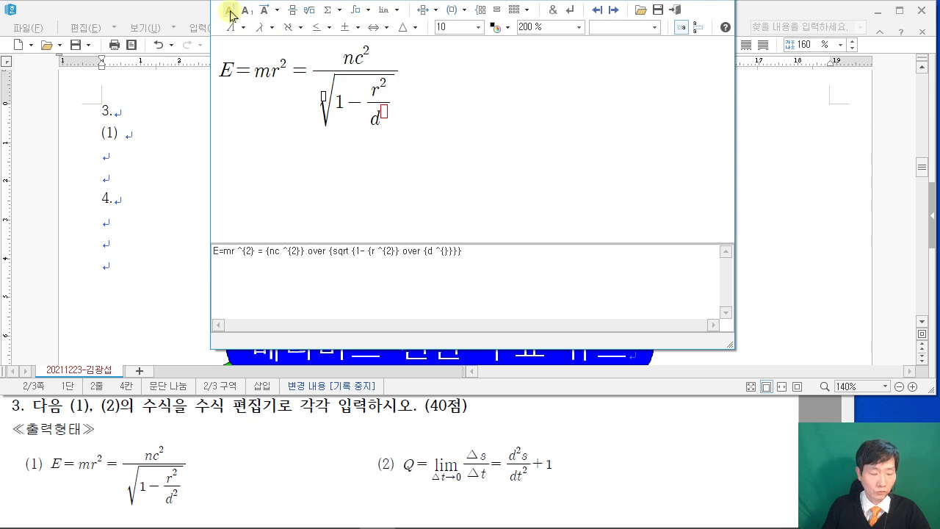
{"action": "type", "text": "2"}
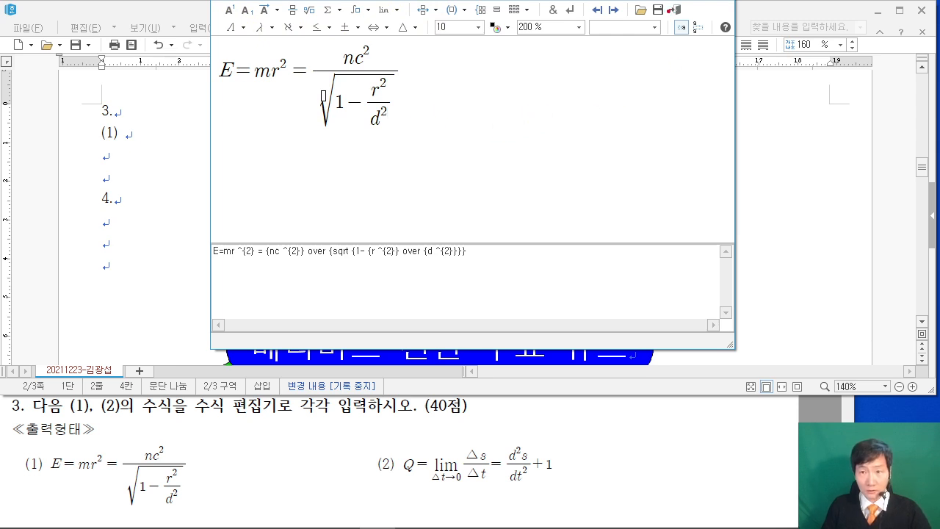
{"action": "left_click", "coordinate": [679, 16]}
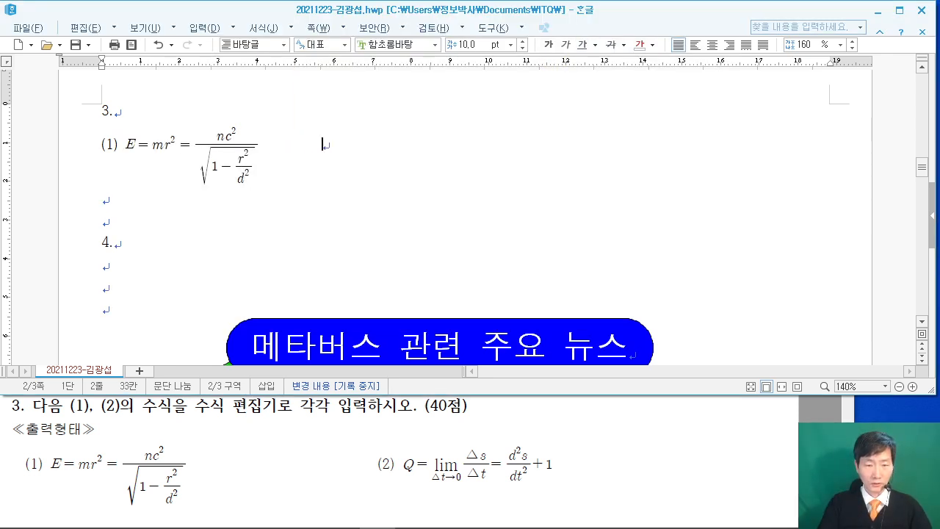
Type '(2)' after equation (1) and begin a new equation with 'Q='.
{"action": "type", "text": "(2)"}
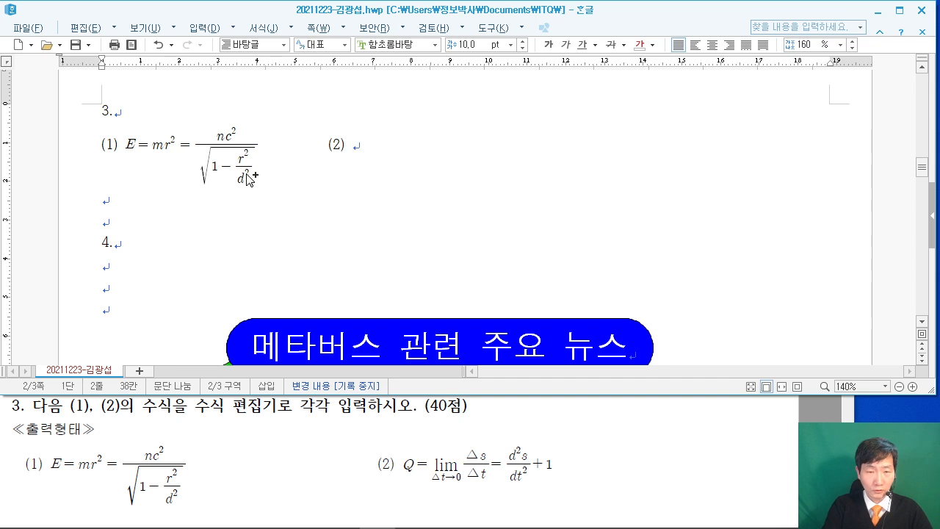
{"action": "key", "text": "ctrl+n"}
{"action": "key", "text": "m"}
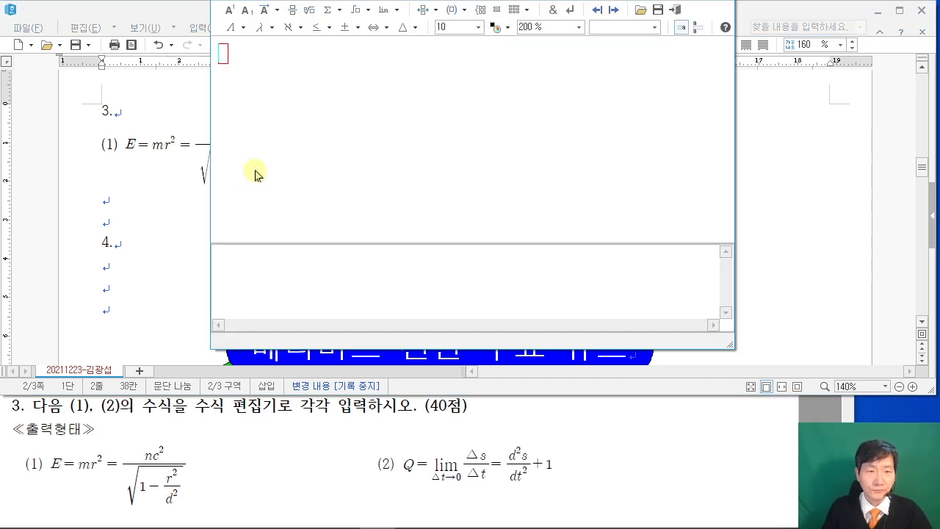
{"action": "type", "text": "A"}
{"action": "key", "text": "BackSpace"}
{"action": "type", "text": "Q="}
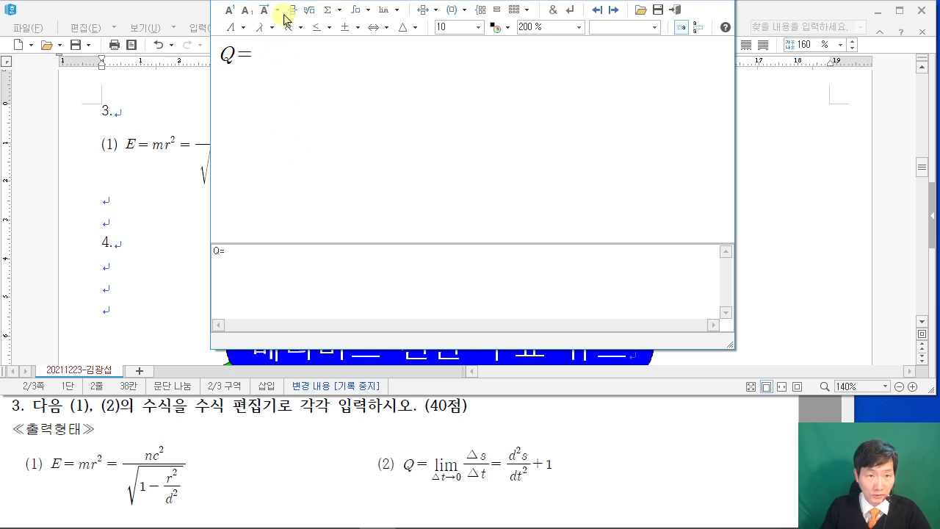
Add a lim template with Δt→0 beneath it, leaving the limit's body to fill next.
{"action": "left_click", "coordinate": [393, 11]}
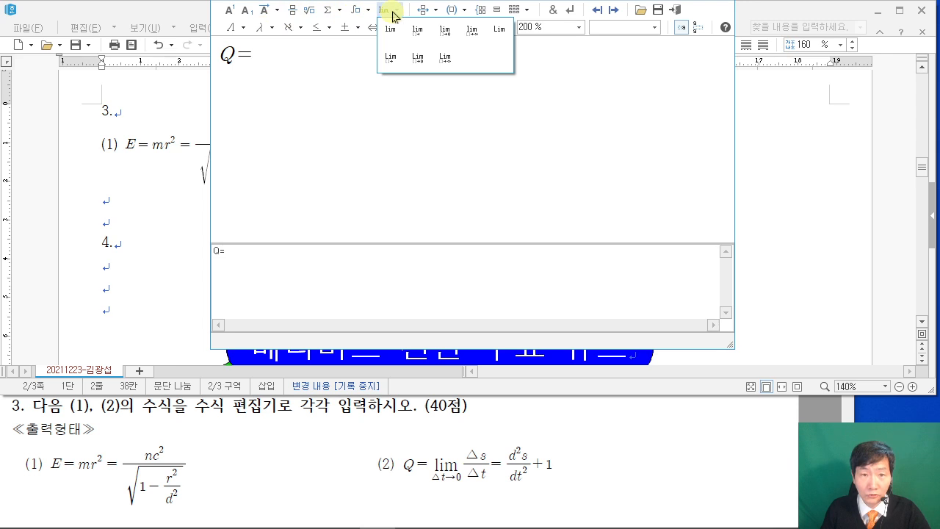
{"action": "left_click", "coordinate": [444, 37]}
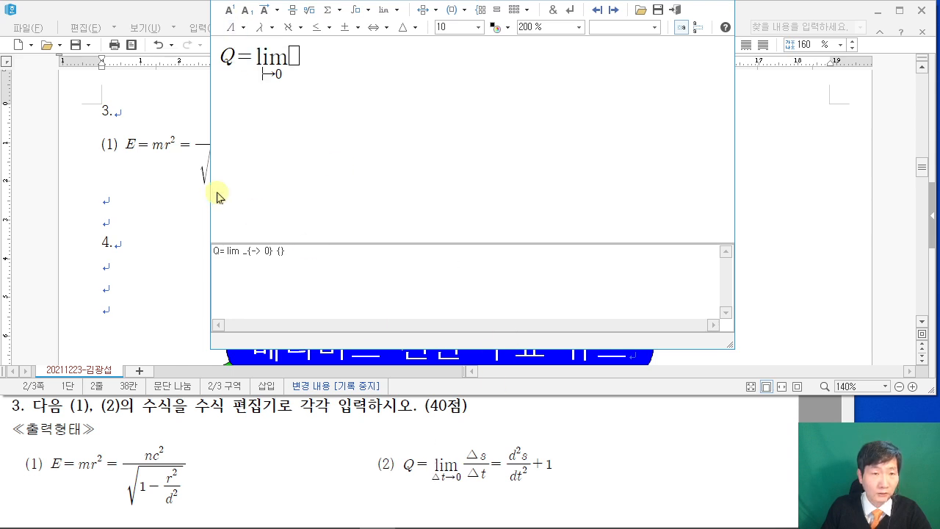
{"action": "left_click", "coordinate": [415, 27]}
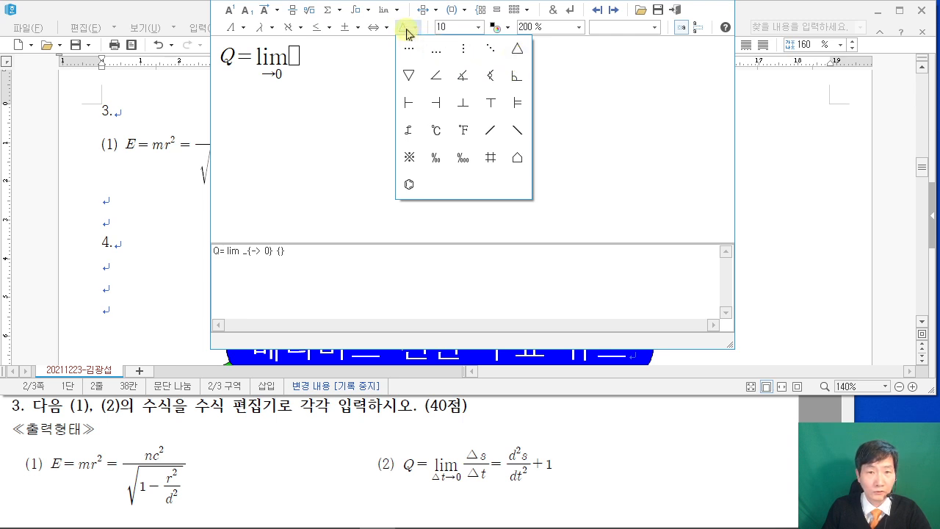
{"action": "left_click", "coordinate": [517, 50]}
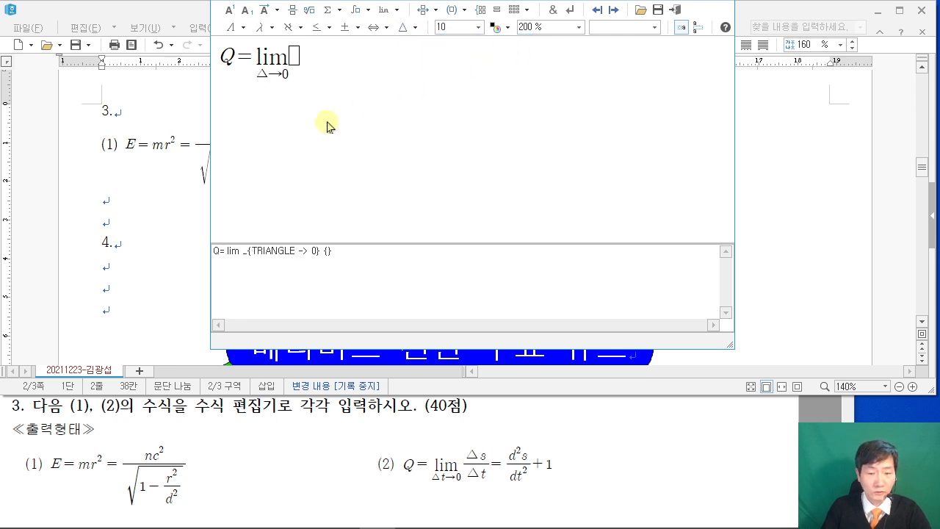
{"action": "type", "text": "t"}
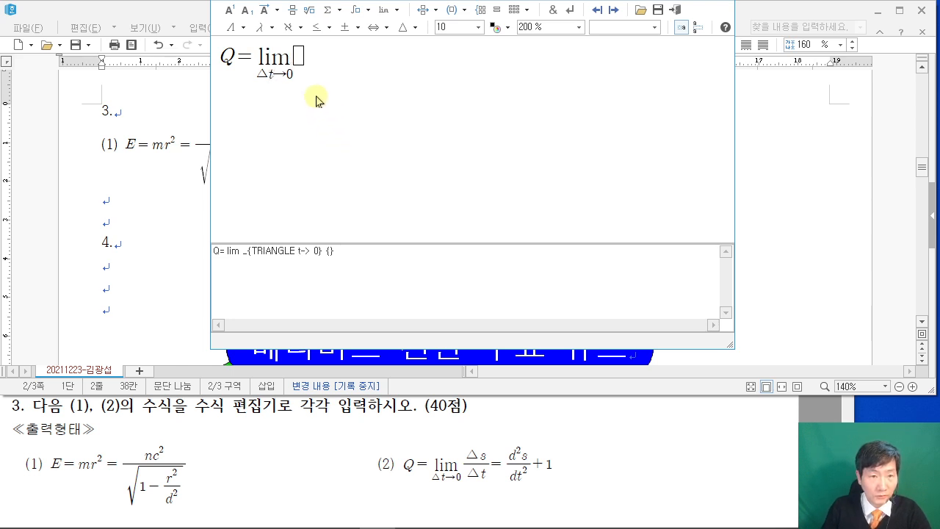
{"action": "left_click", "coordinate": [301, 57]}
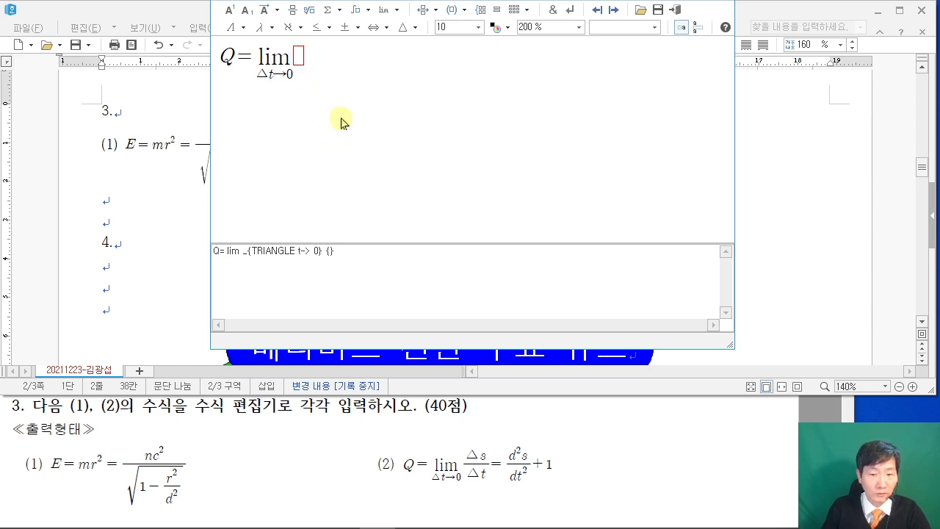
Add the fraction Δs/Δt after lim in the equation editor.
{"action": "left_click", "coordinate": [292, 10]}
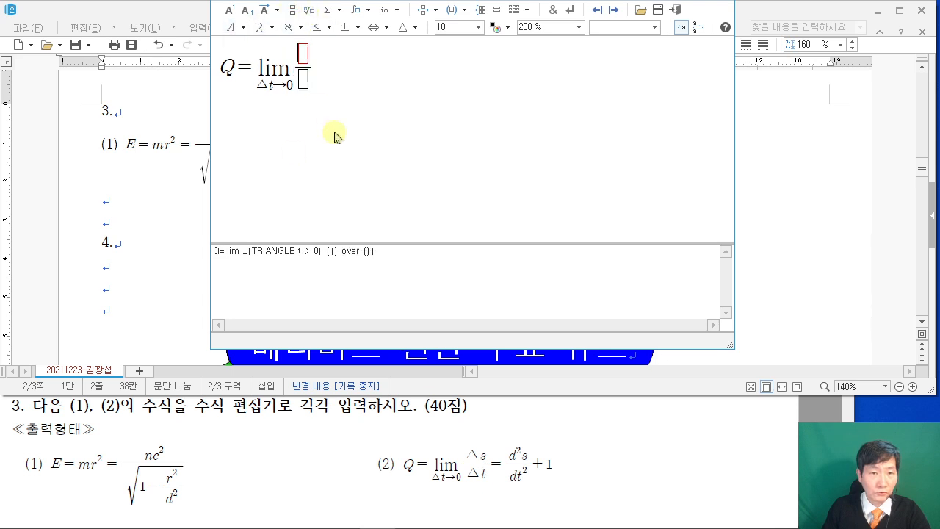
{"action": "left_click", "coordinate": [404, 27]}
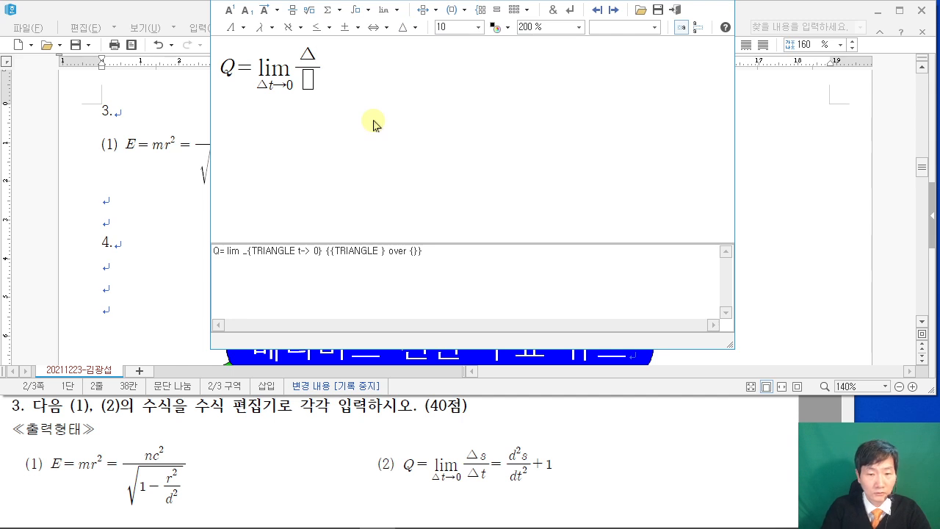
{"action": "type", "text": "s"}
{"action": "left_click", "coordinate": [313, 80]}
{"action": "left_click", "coordinate": [411, 34]}
{"action": "left_click", "coordinate": [510, 53]}
{"action": "type", "text": "t"}
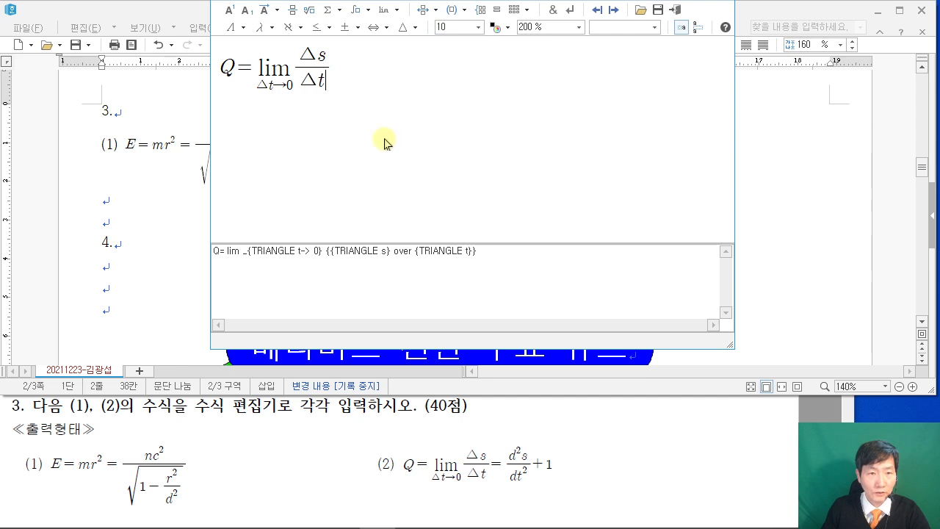
{"action": "left_click", "coordinate": [259, 28]}
{"action": "left_click", "coordinate": [237, 30]}
{"action": "left_click", "coordinate": [237, 30]}
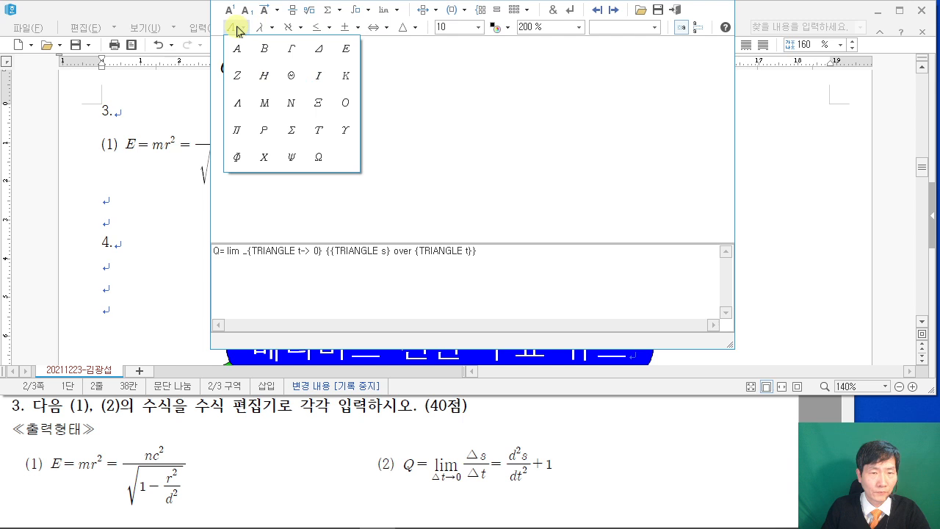
{"action": "left_click", "coordinate": [468, 131]}
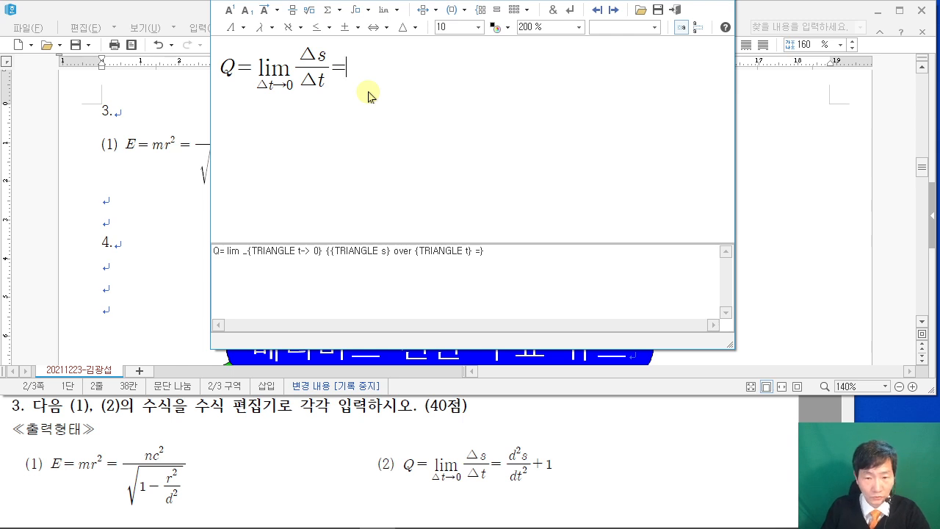
Add = d²s/dt² + 1 and place the finished limit equation in the document.
{"action": "left_click", "coordinate": [291, 10]}
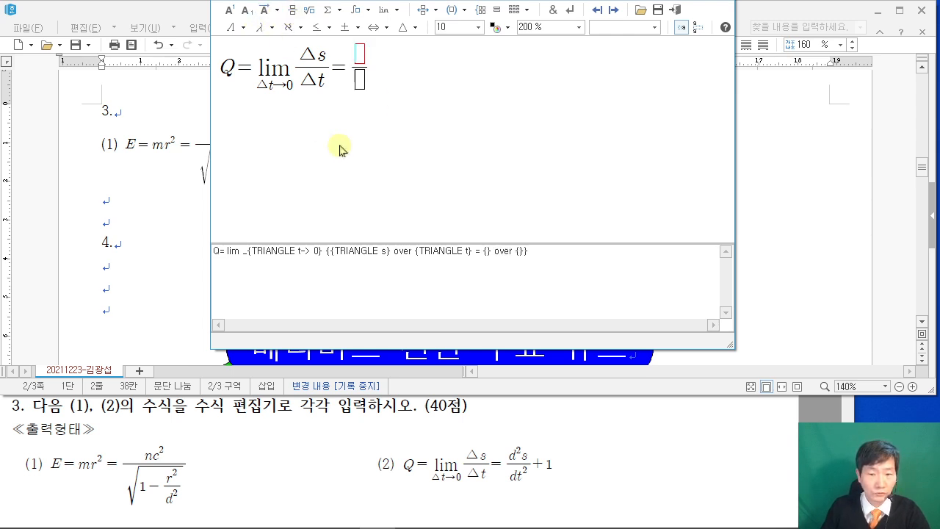
{"action": "type", "text": "d"}
{"action": "left_click", "coordinate": [230, 9]}
{"action": "type", "text": "2"}
{"action": "type", "text": "s"}
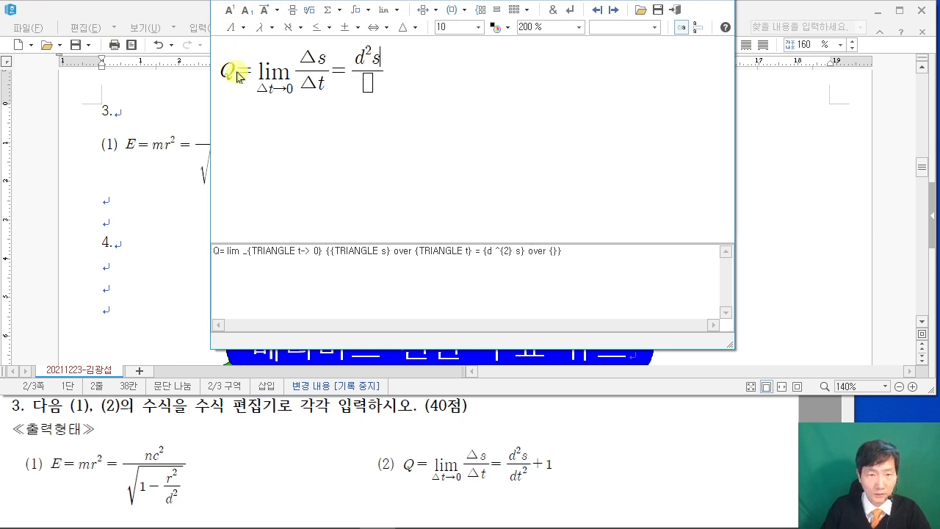
{"action": "type", "text": "dt"}
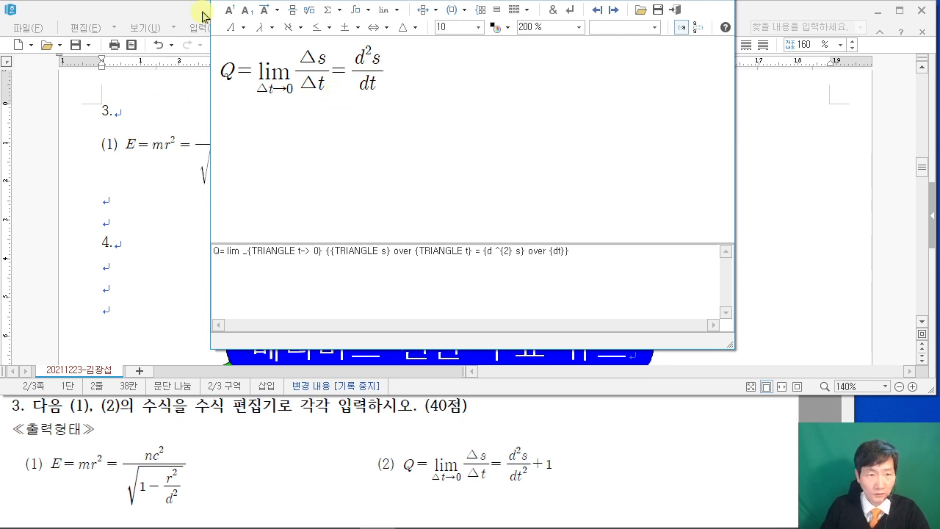
{"action": "left_click", "coordinate": [229, 10]}
{"action": "type", "text": "2}} "}
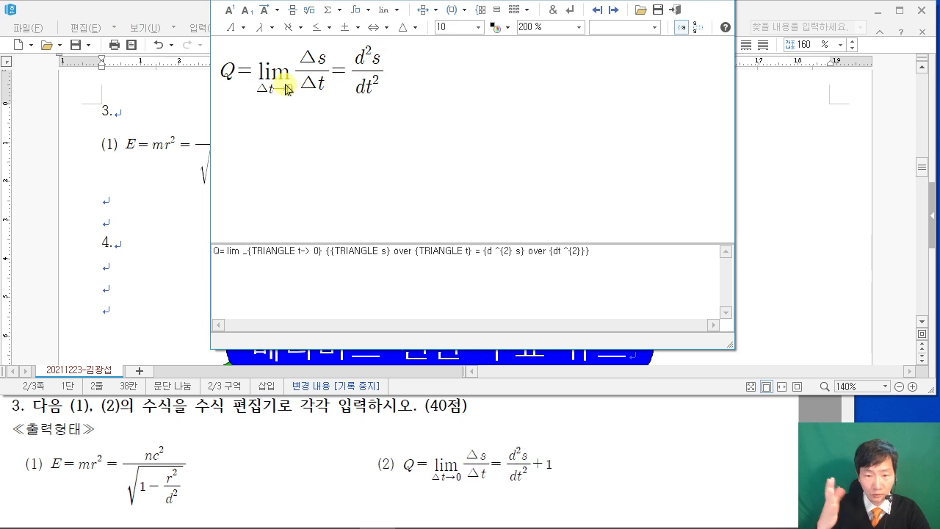
{"action": "type", "text": "+1"}
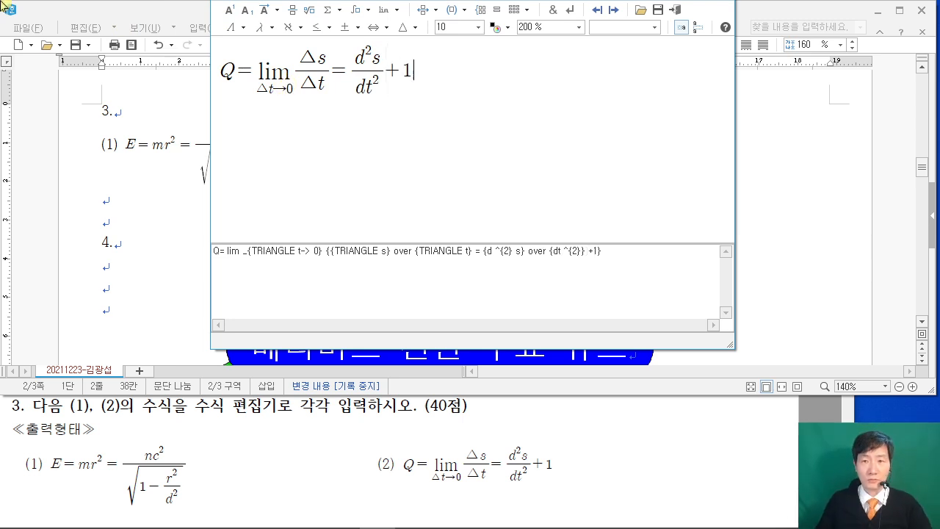
{"action": "left_click", "coordinate": [675, 10]}
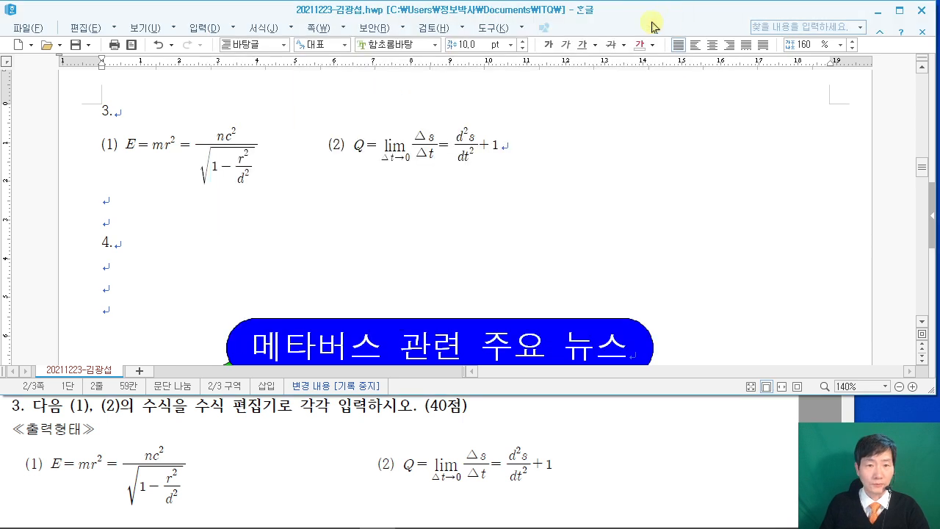